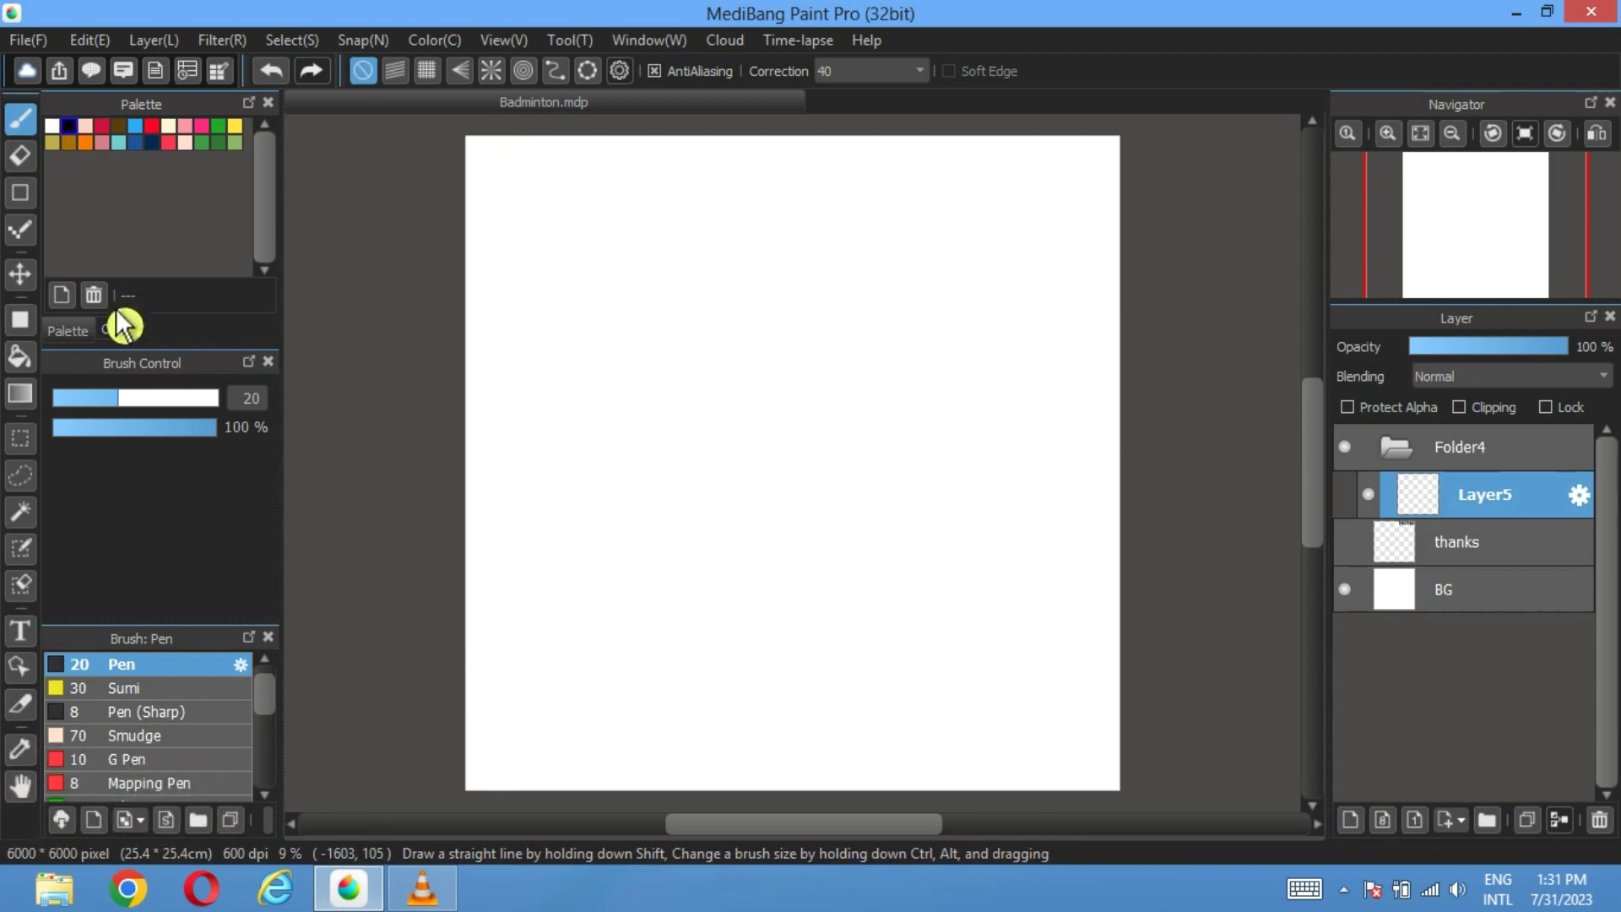
pyautogui.click(116, 329)
pyautogui.click(130, 199)
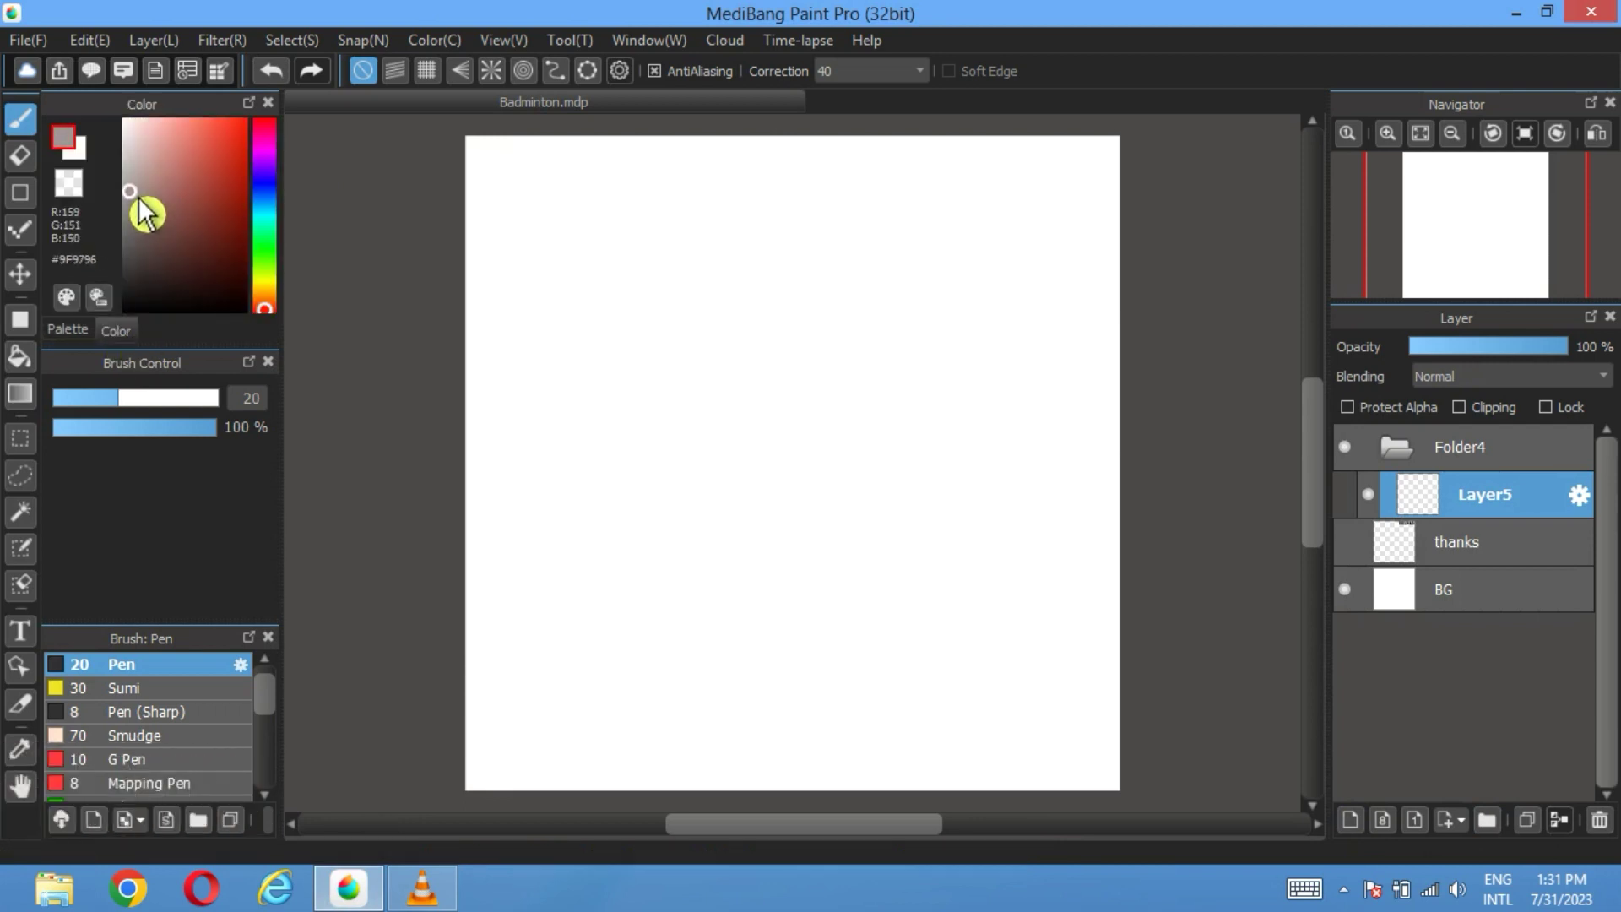
pyautogui.click(130, 160)
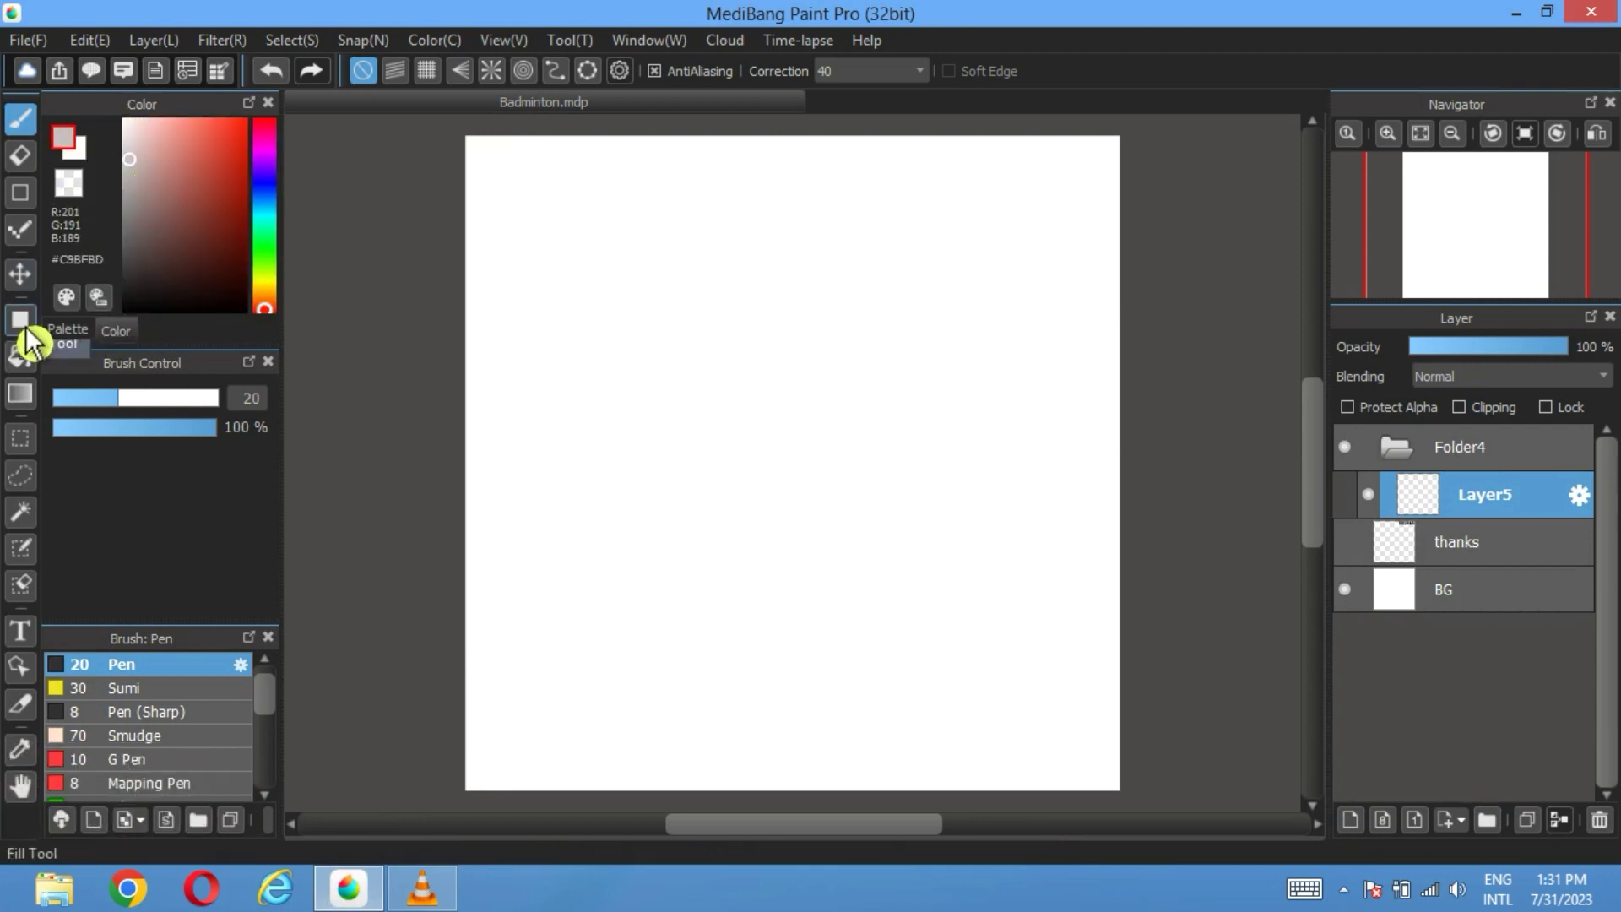
pyautogui.click(20, 319)
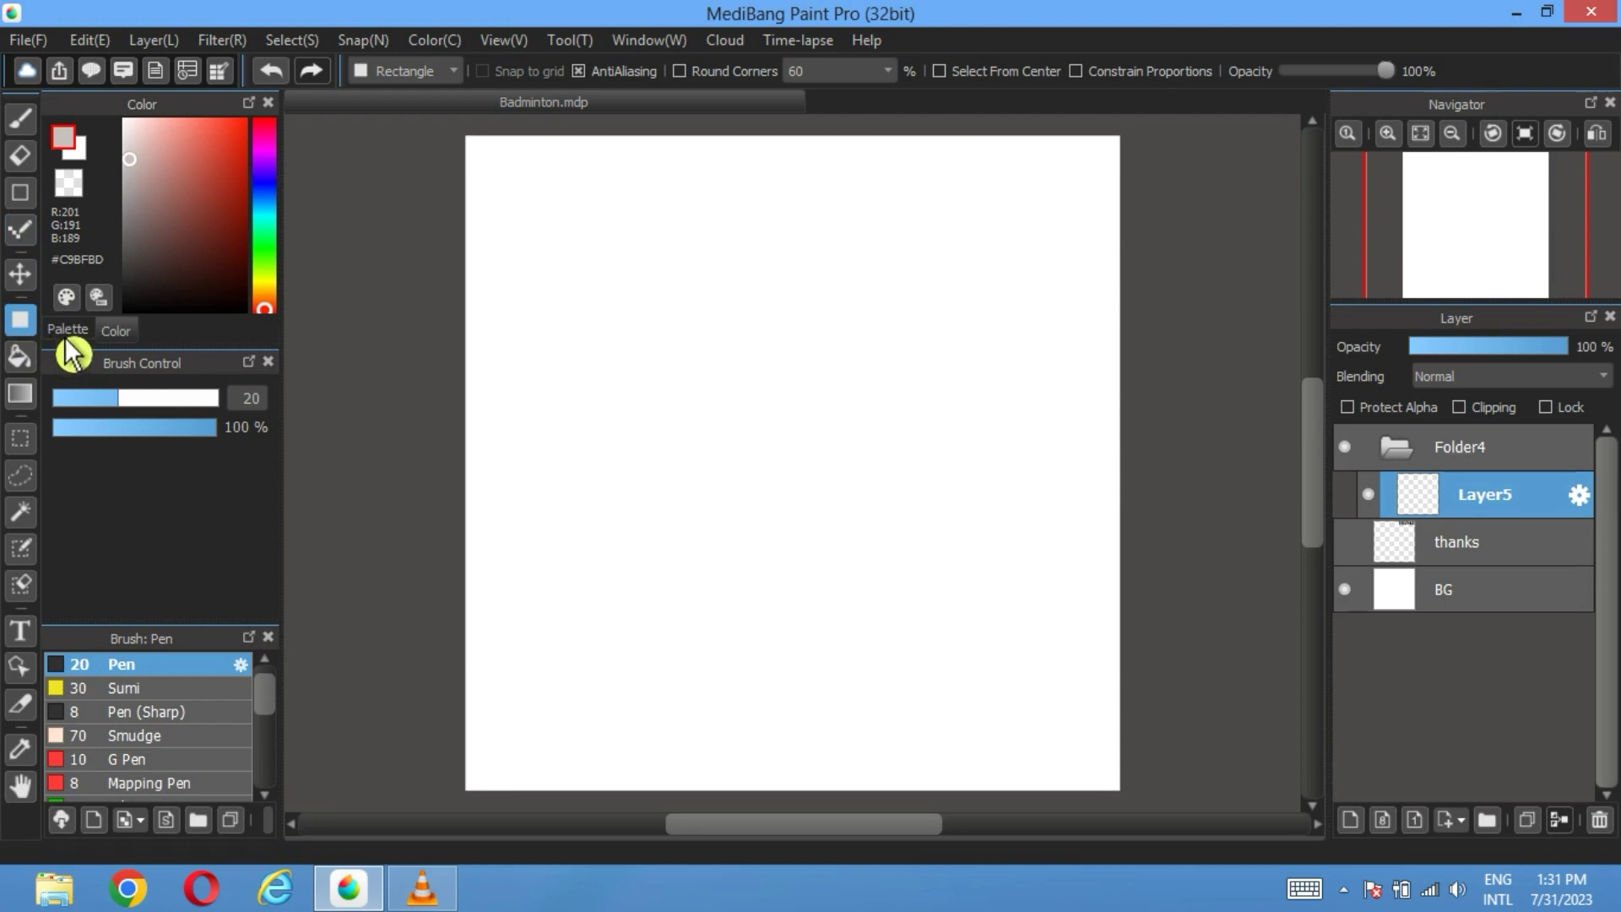
# Step: Draw a black circle outline in the upper half of the canvas with the Shape Brush's ellipse
pyautogui.click(67, 331)
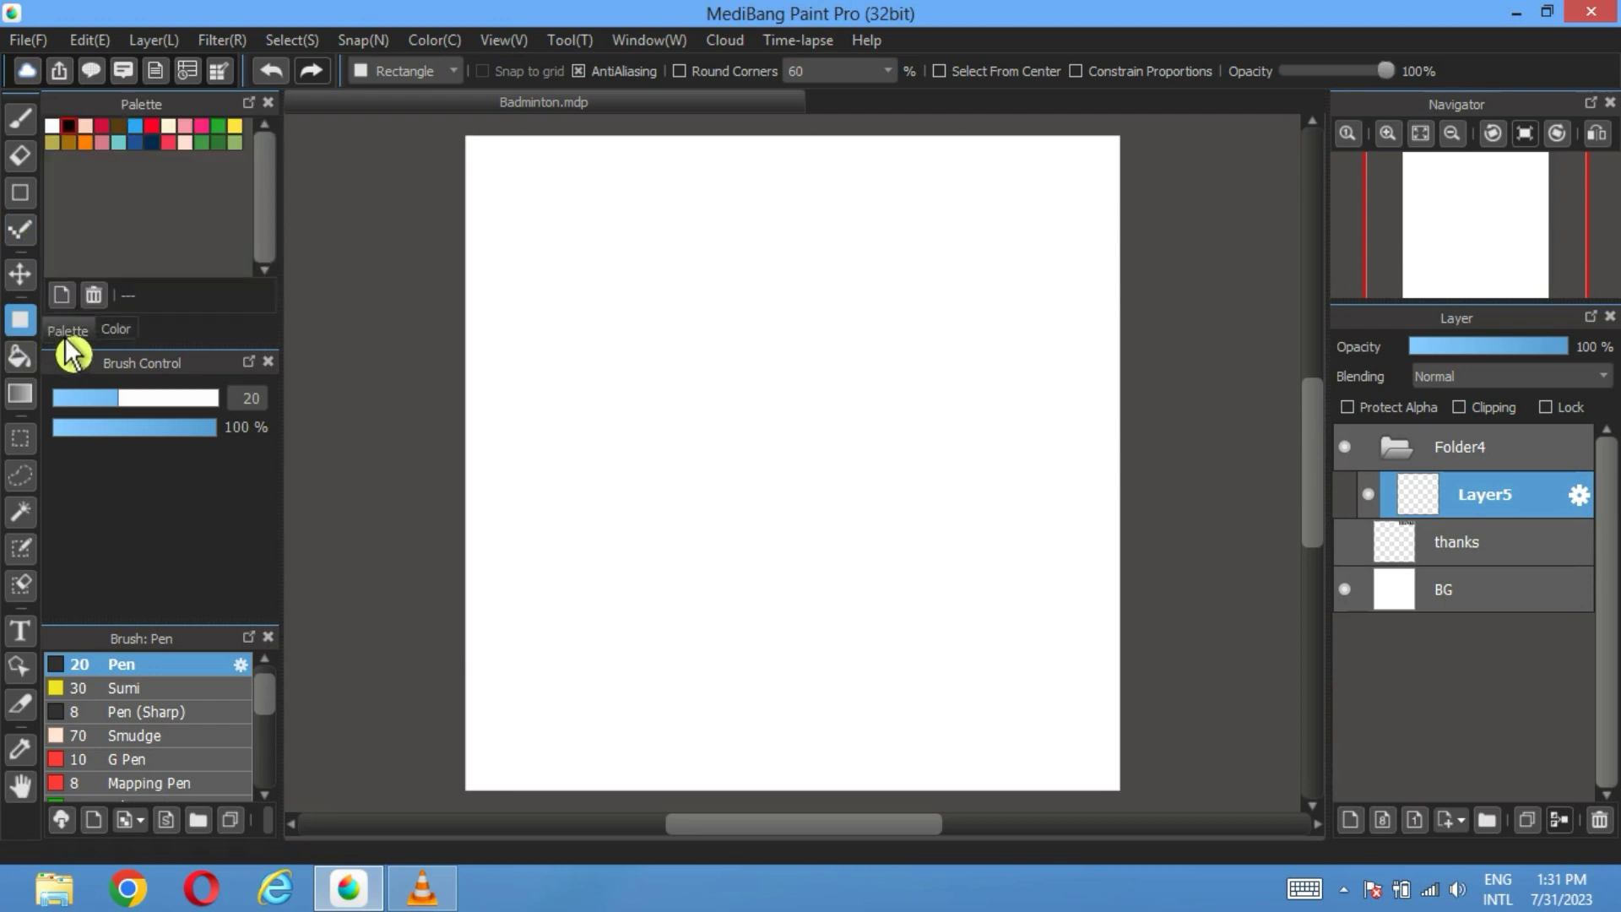
pyautogui.click(22, 194)
pyautogui.click(493, 75)
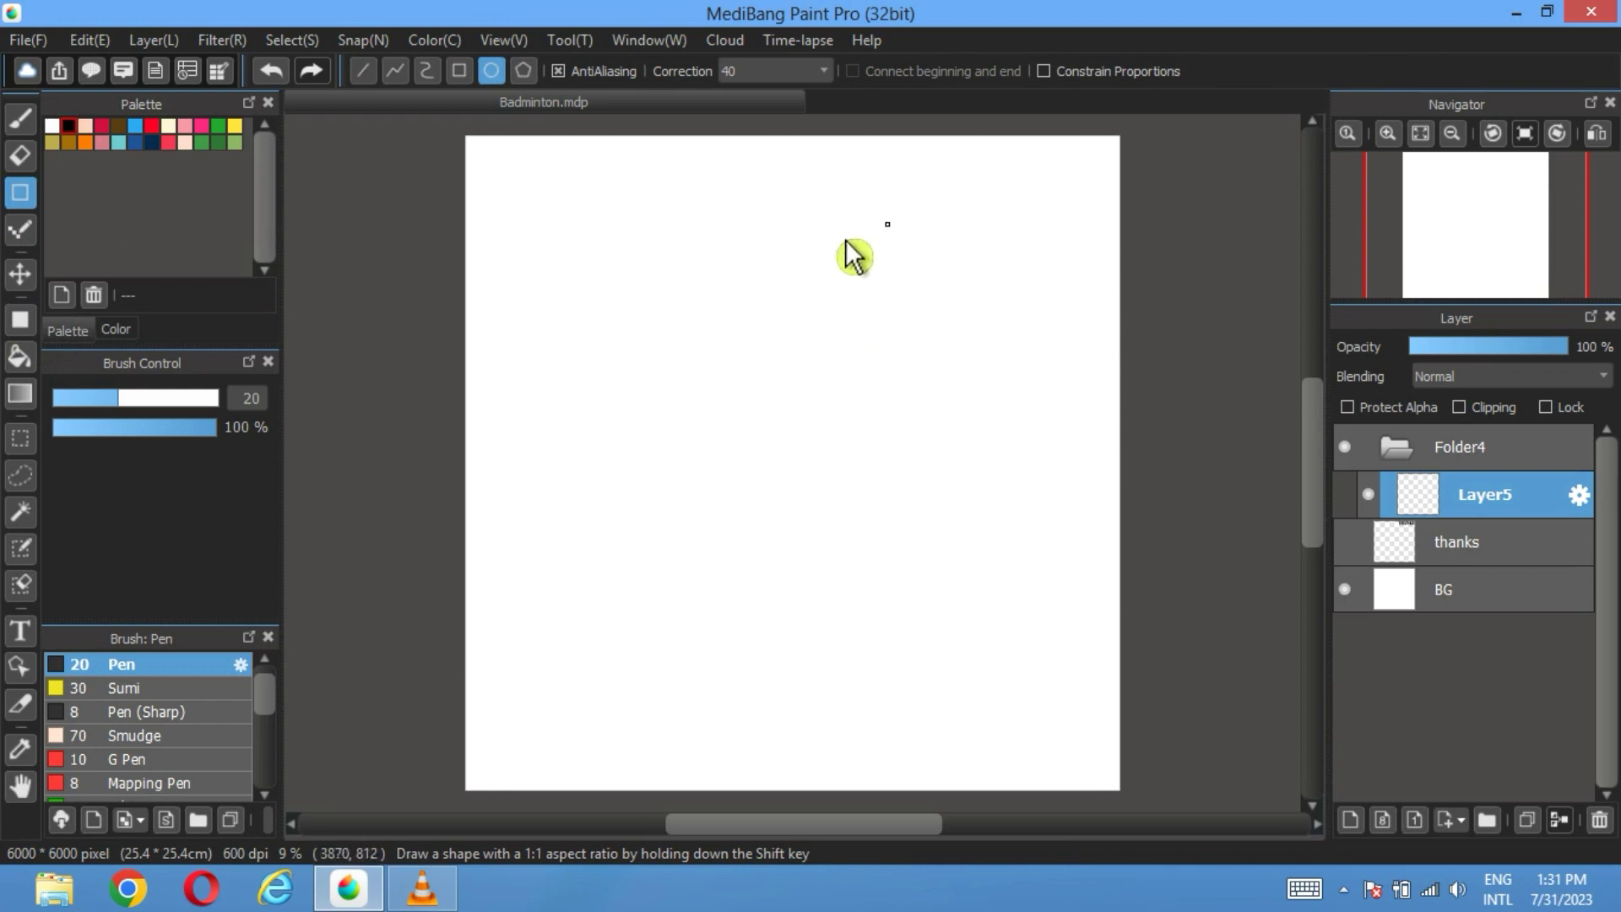
pyautogui.moveTo(888, 226)
pyautogui.mouseDown()
pyautogui.moveTo(658, 525)
pyautogui.moveTo(670, 483)
pyautogui.mouseUp()
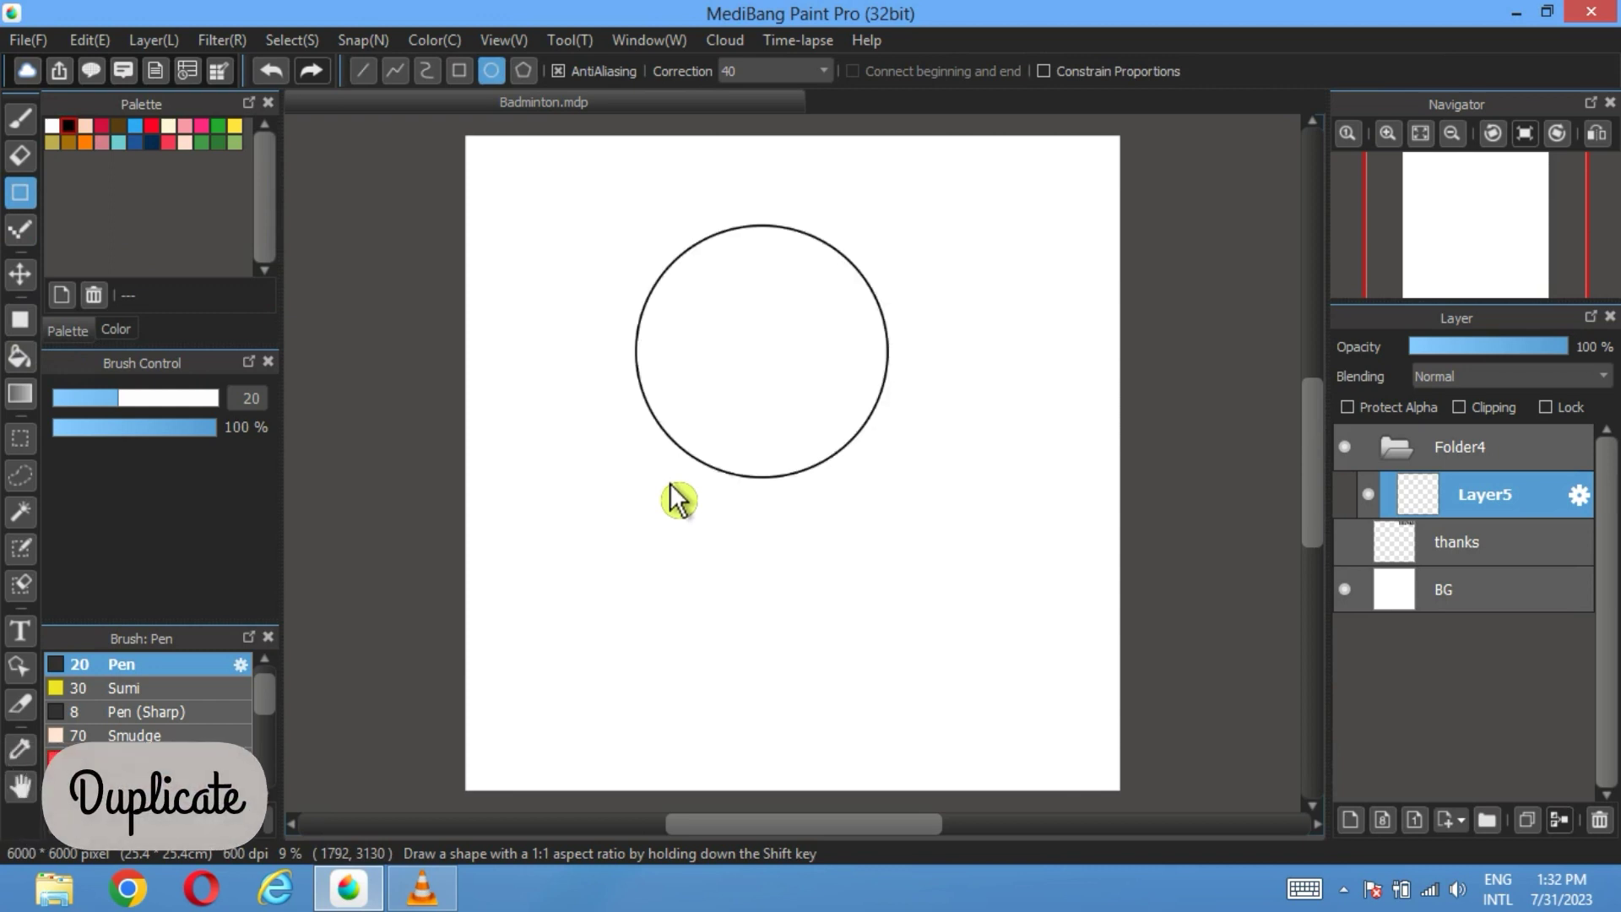
# Step: Duplicate the circle's layer and transform the copy into a slightly smaller concentric circle inside the original
pyautogui.click(1527, 823)
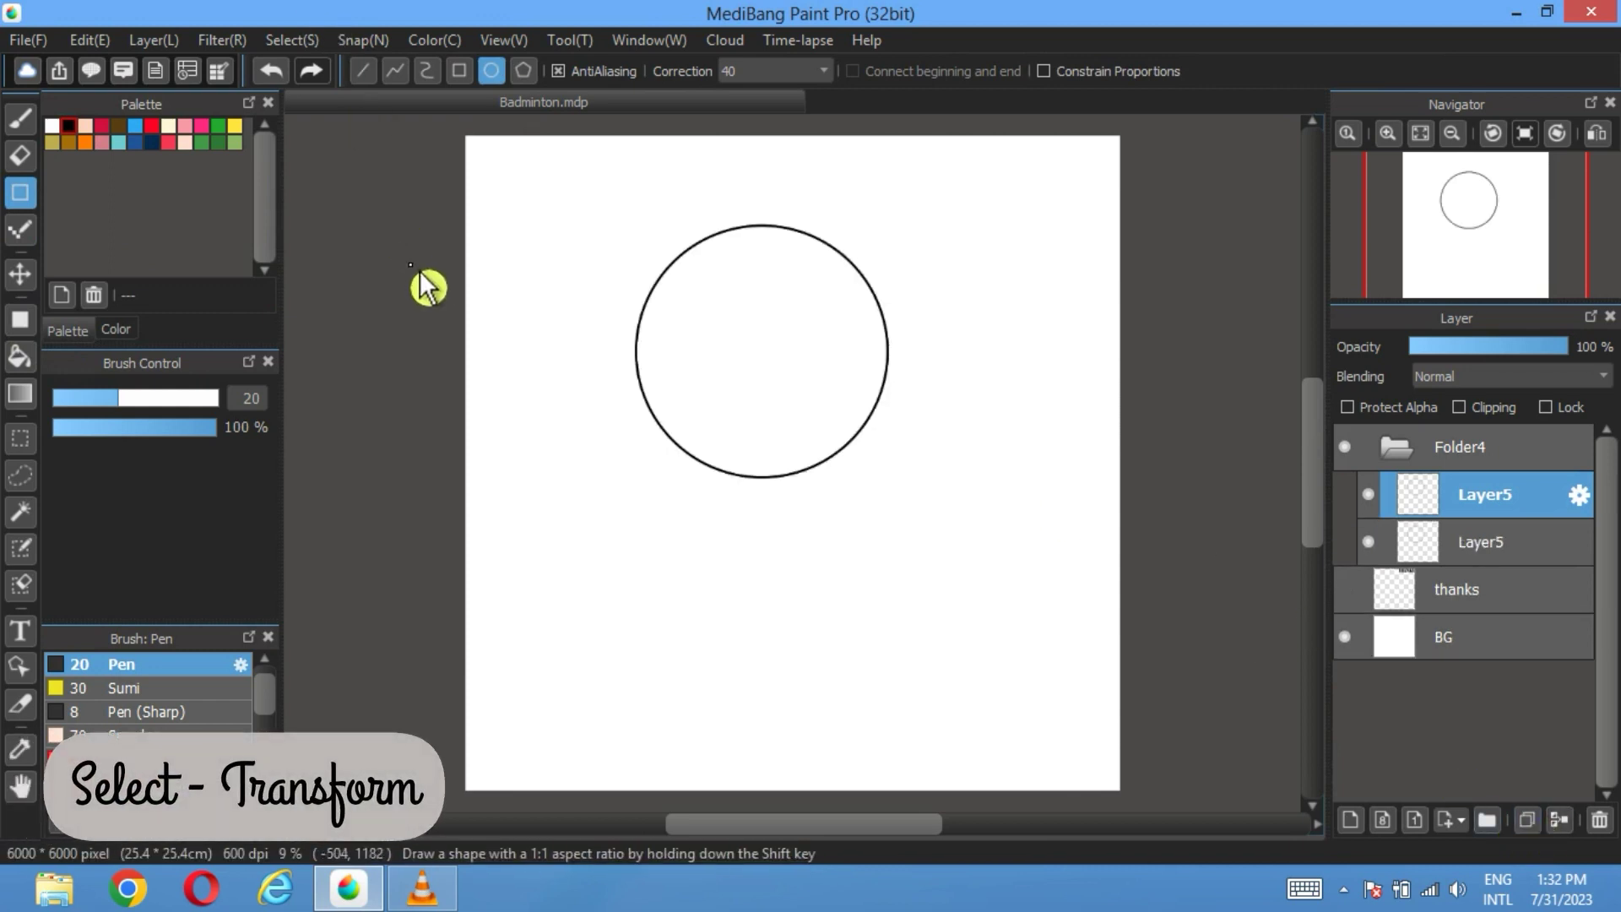
pyautogui.click(291, 39)
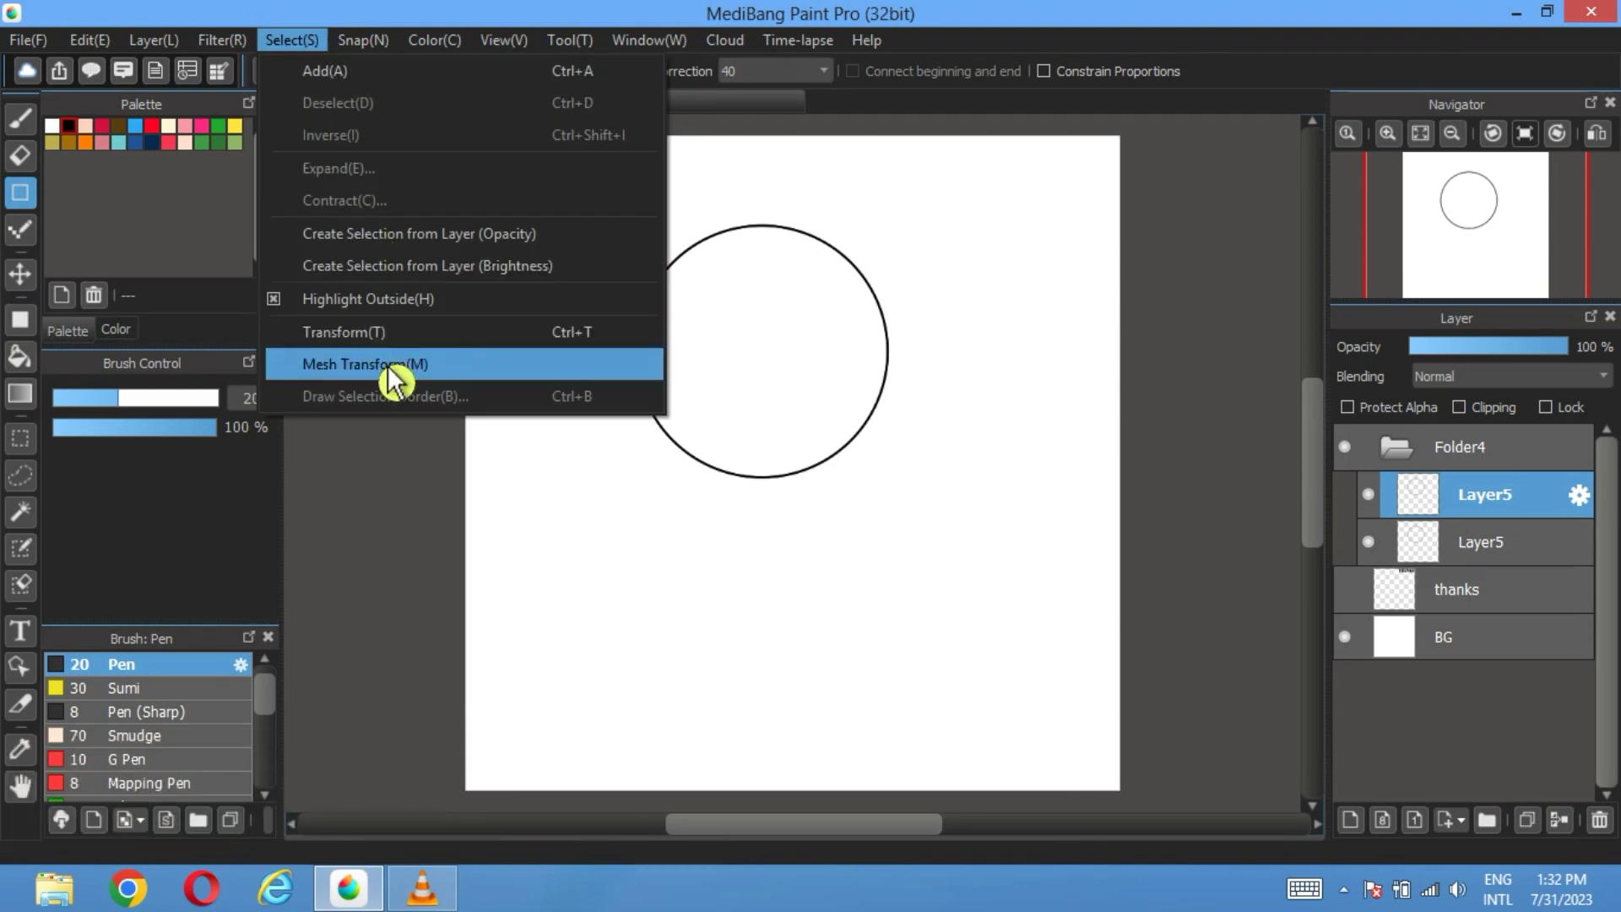
pyautogui.click(391, 334)
pyautogui.moveTo(653, 434); pyautogui.dragTo(663, 423)
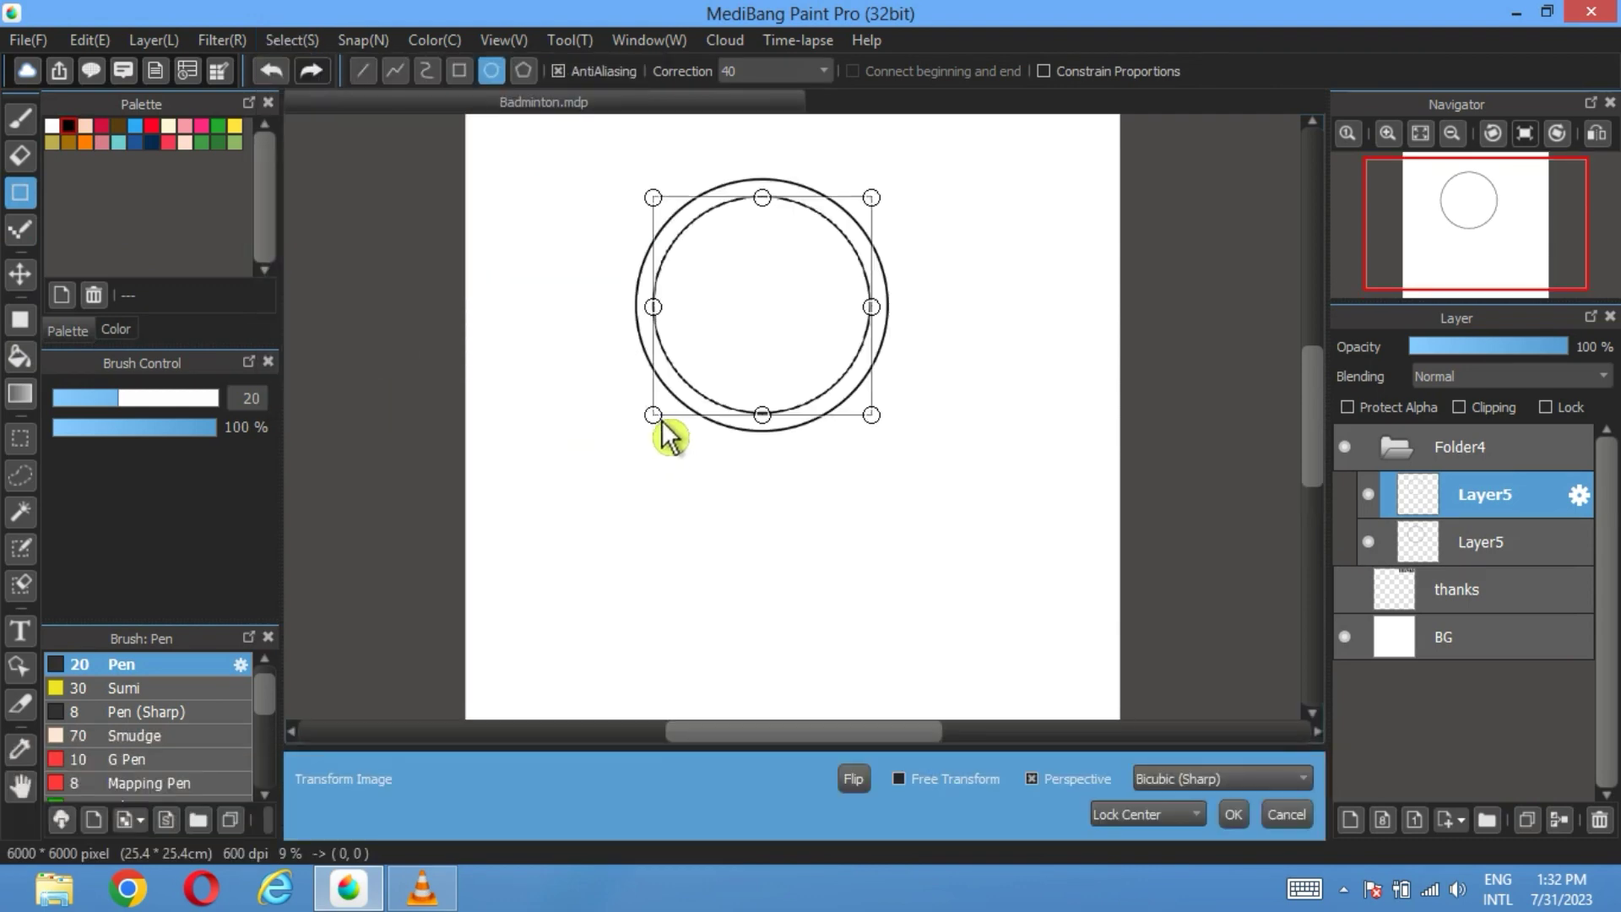
pyautogui.click(1234, 816)
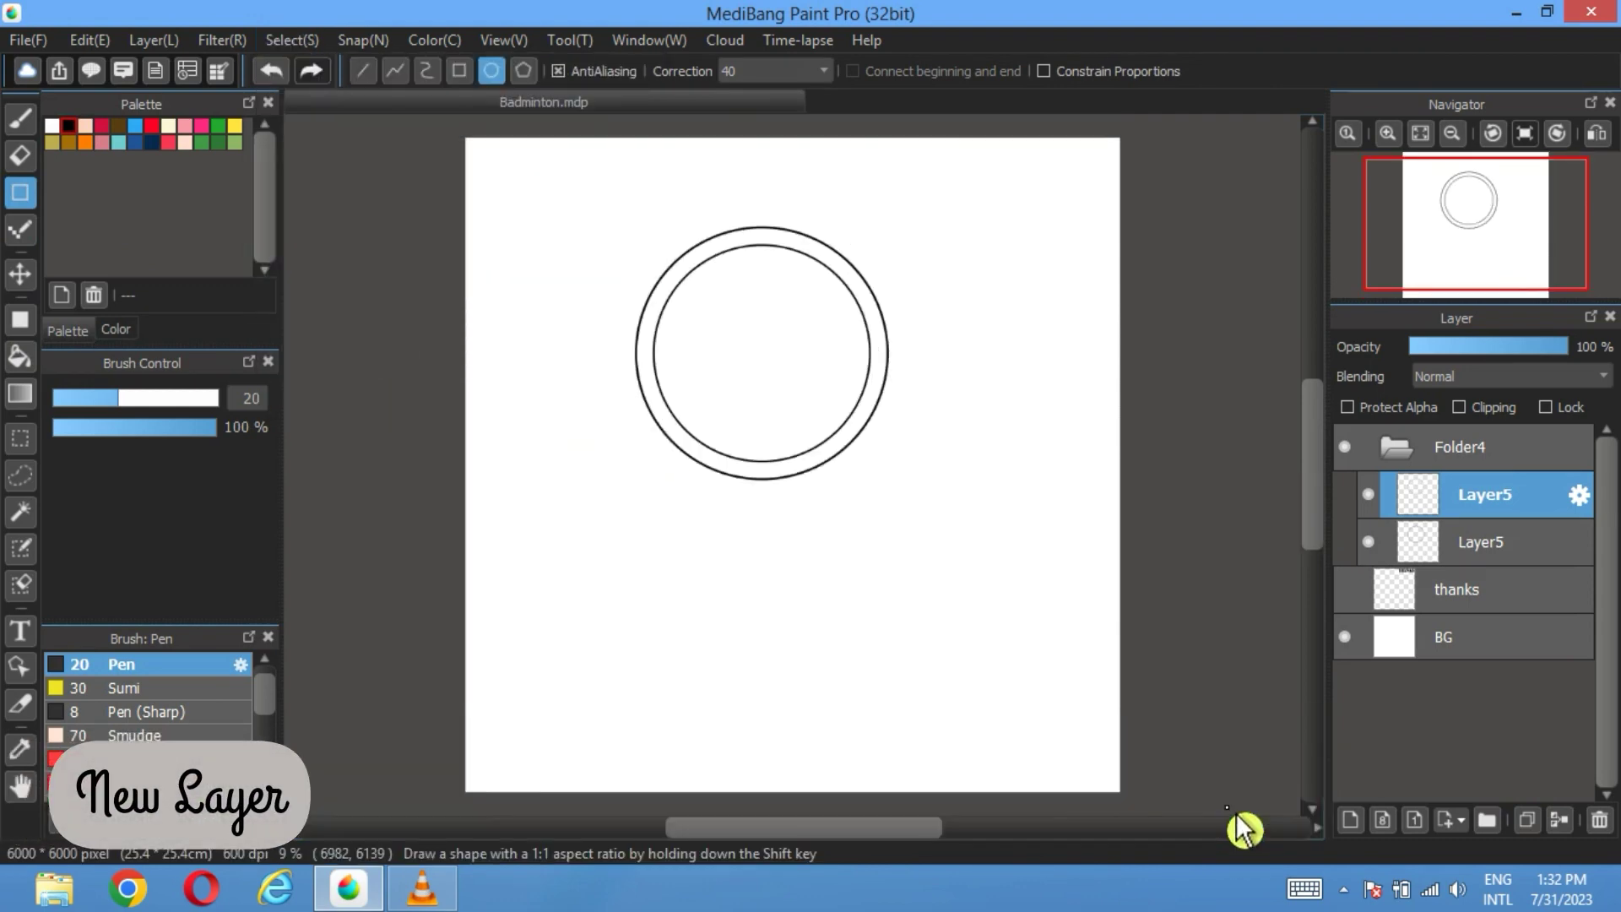
# Step: Fill the ring between the two circles with grey #BEB8B7 on a new layer and hide both outline layers
pyautogui.click(1360, 829)
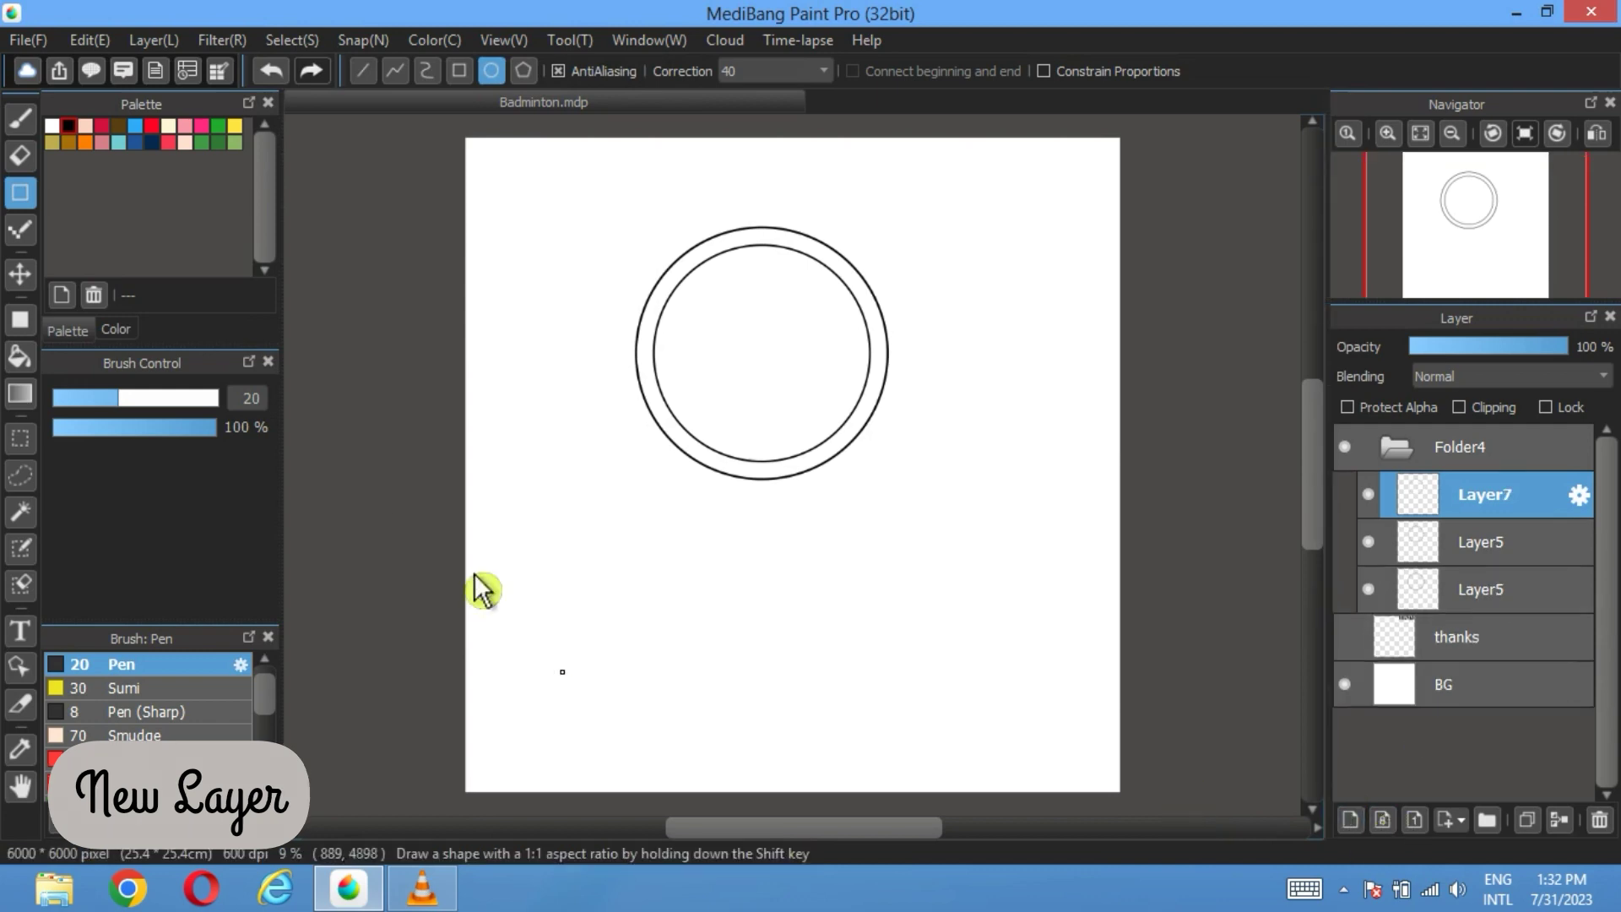
pyautogui.click(118, 329)
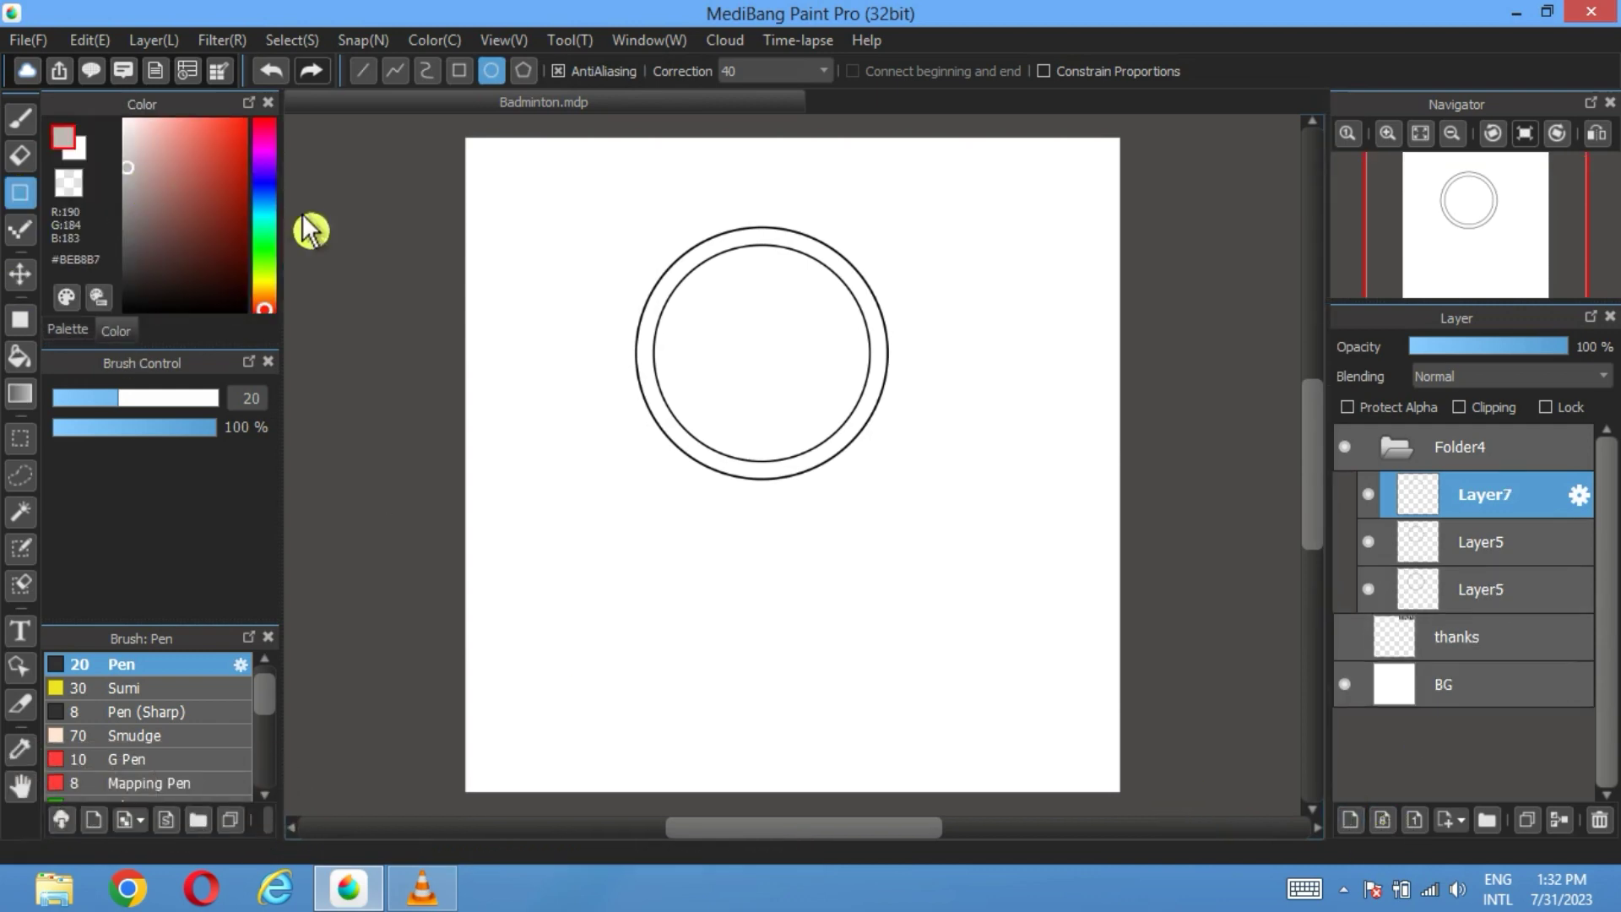
pyautogui.click(20, 355)
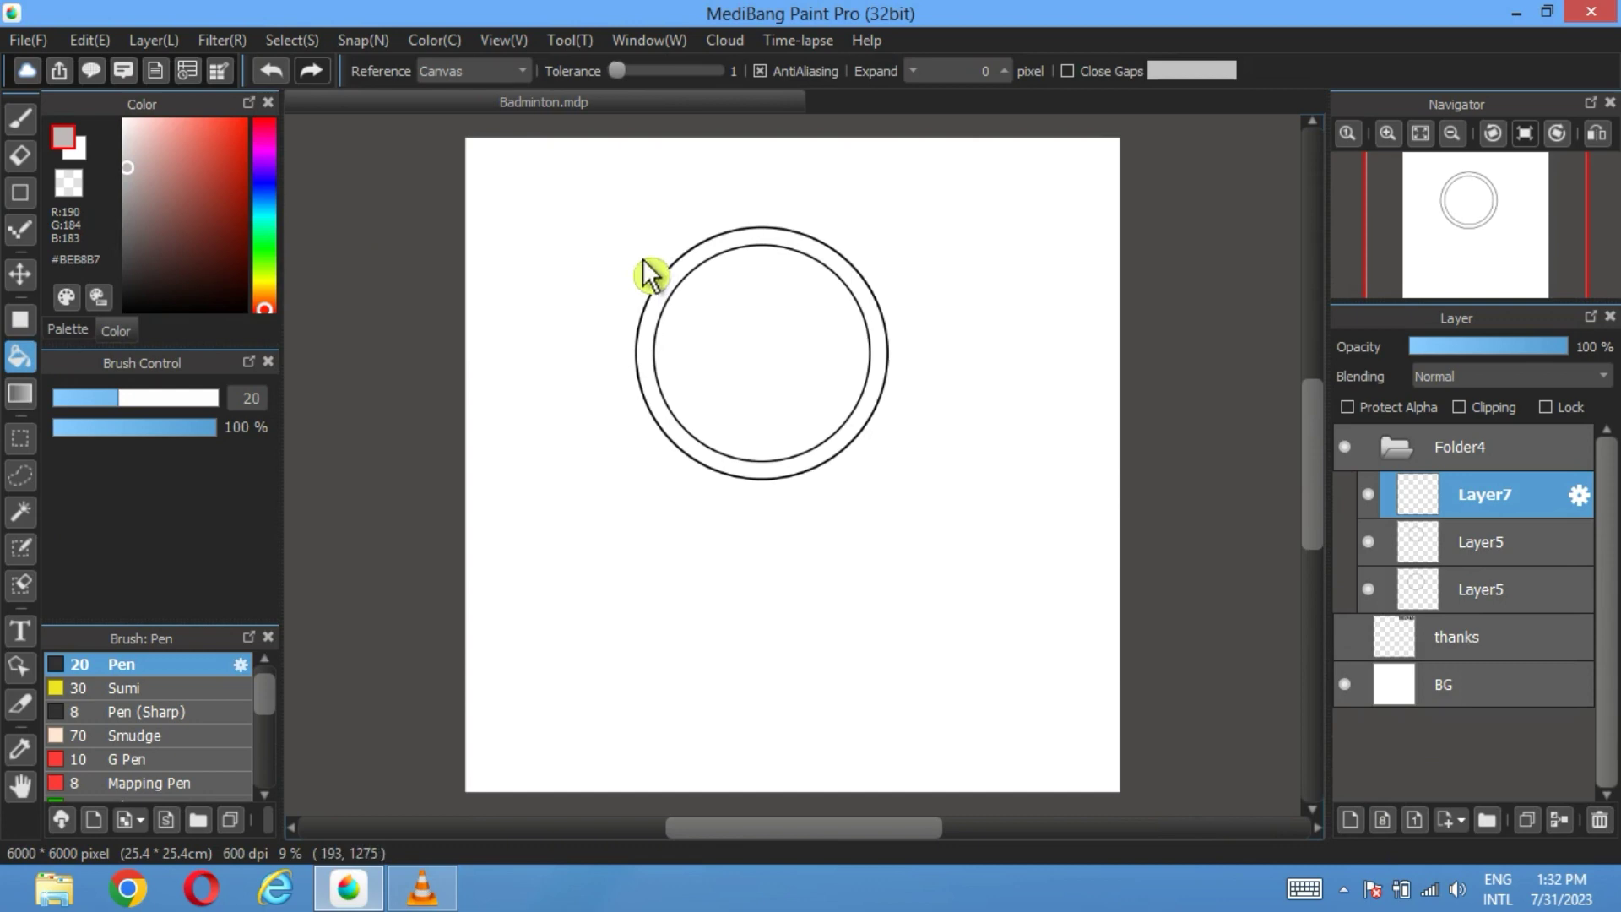
pyautogui.click(741, 255)
pyautogui.click(1369, 542)
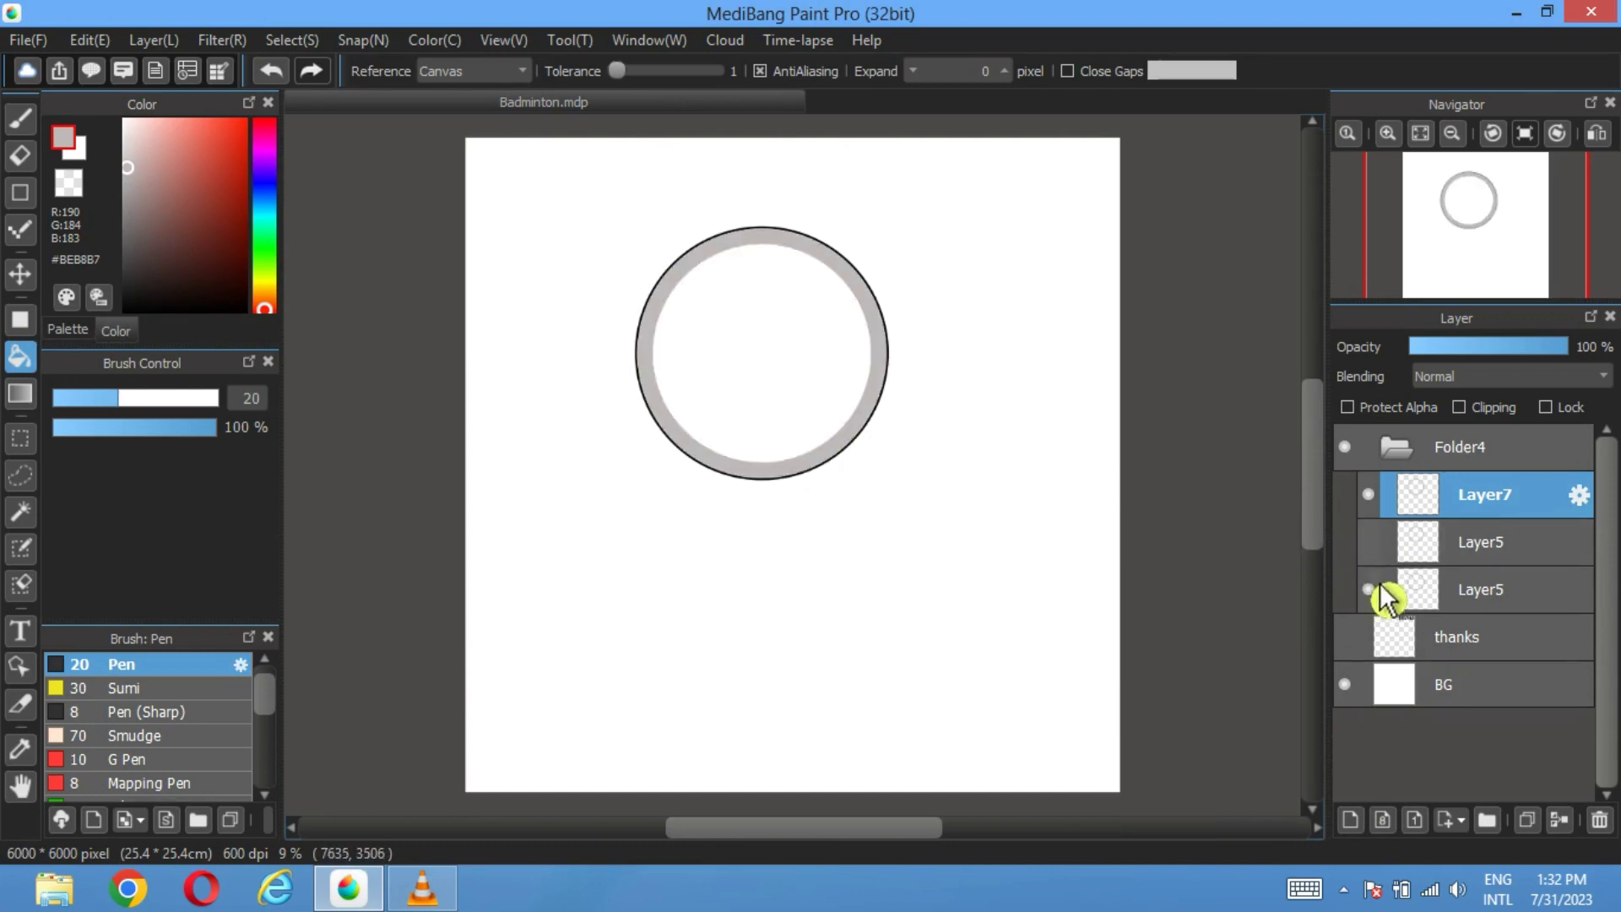
pyautogui.click(1369, 589)
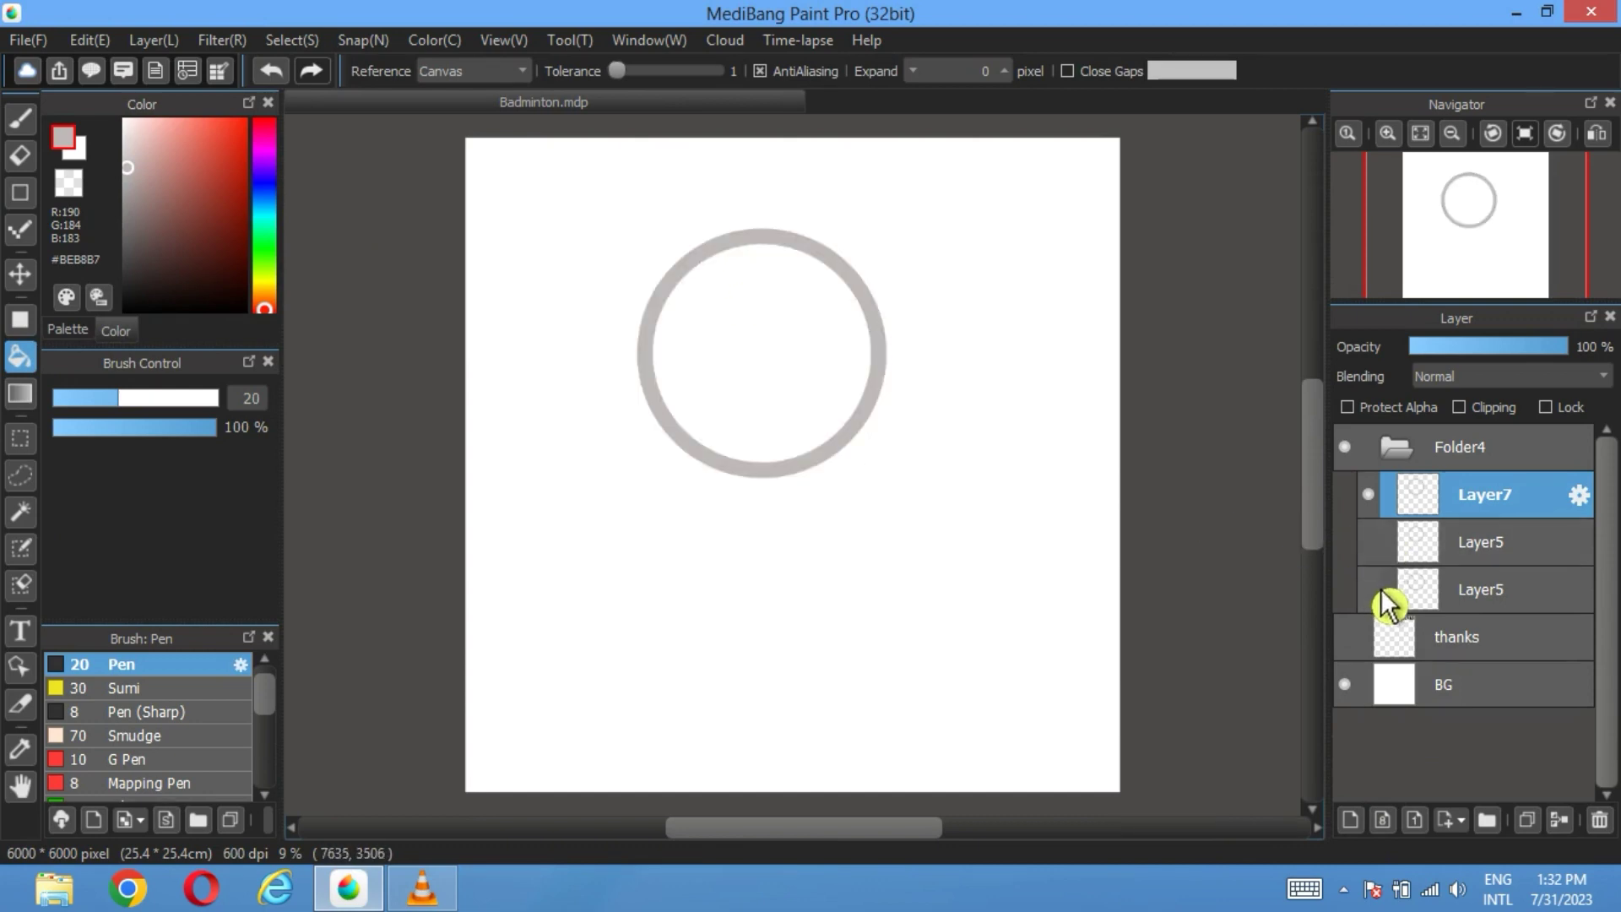
# Step: Add another new layer and set the rectangle Fill tool to round corners at 100%
pyautogui.click(1350, 819)
pyautogui.click(20, 321)
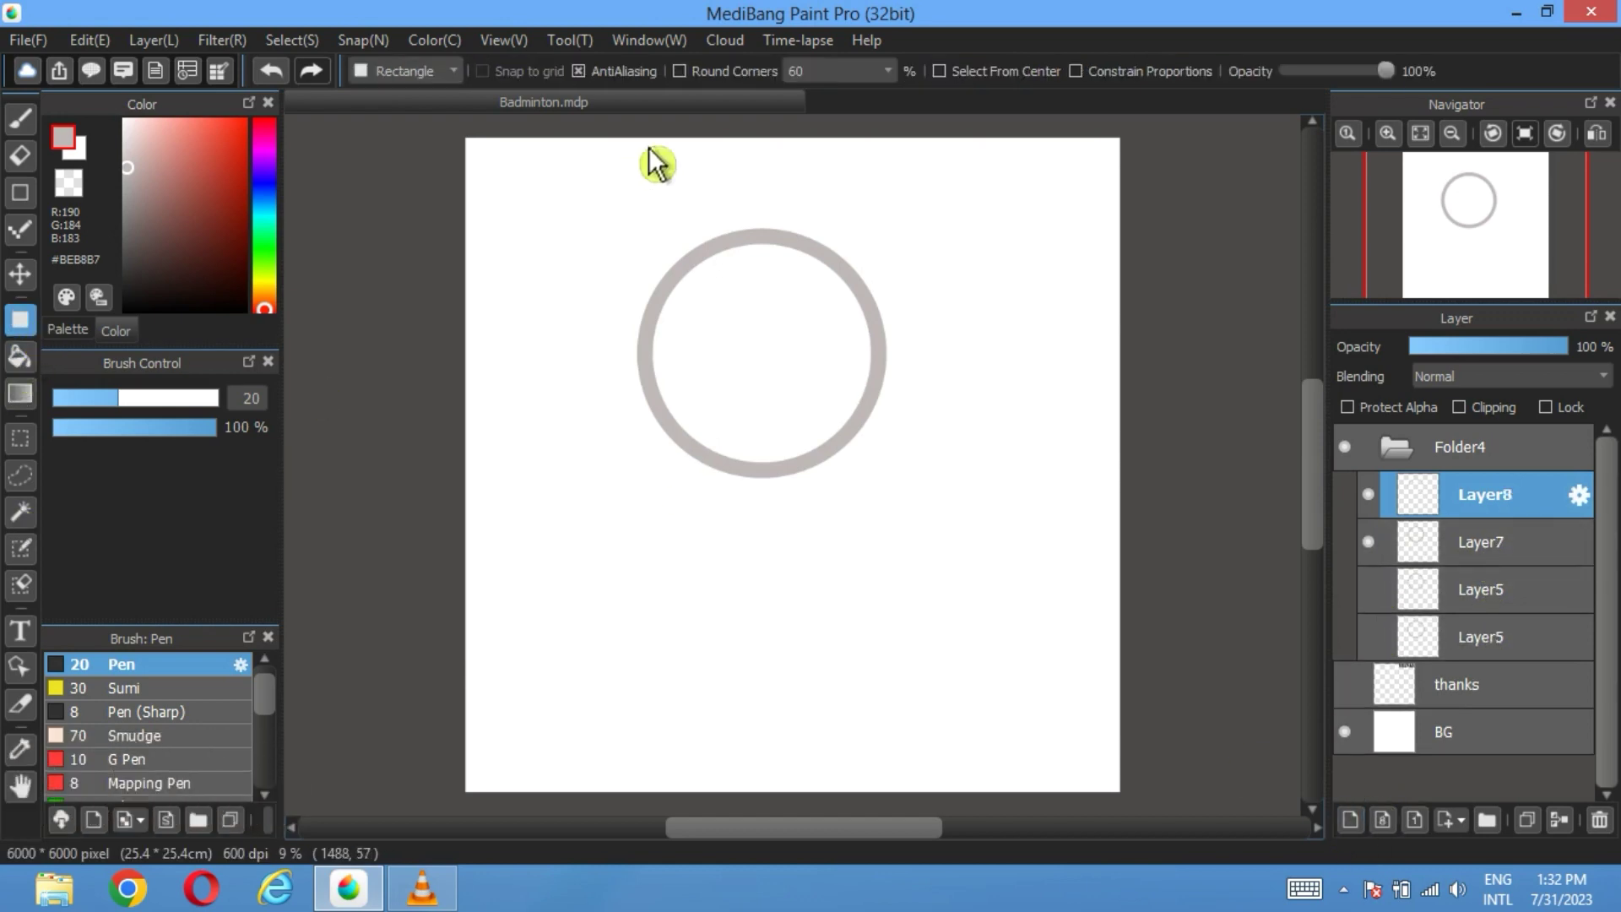
pyautogui.click(888, 71)
pyautogui.click(839, 121)
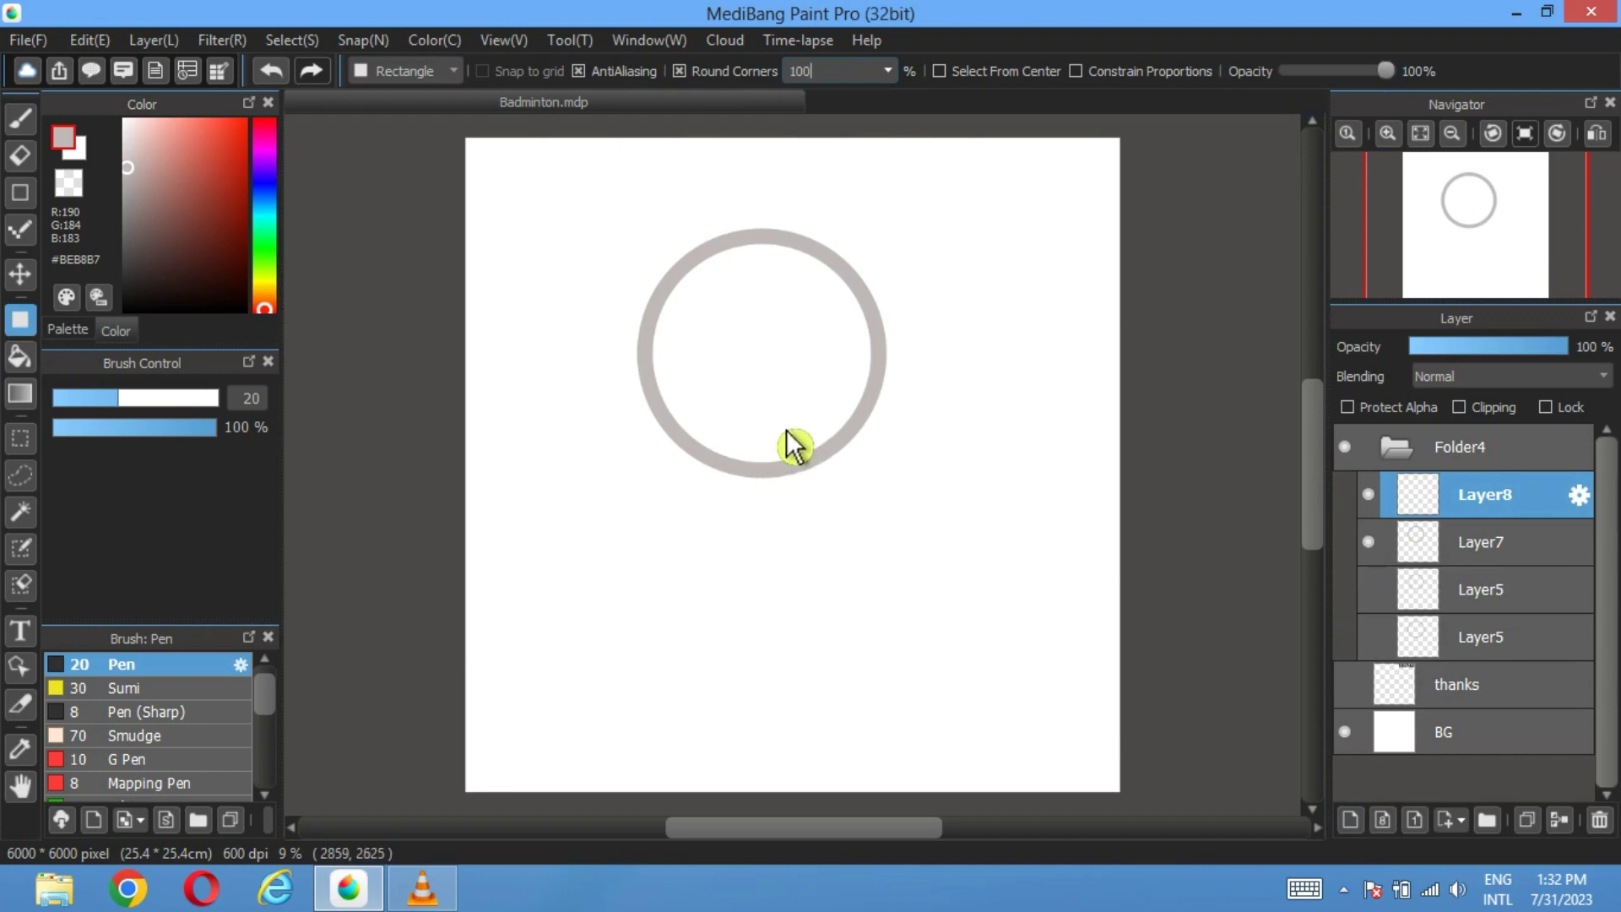
# Step: Move the grey ring up so it sits close to the top edge of the canvas
pyautogui.click(1486, 544)
pyautogui.click(21, 273)
pyautogui.moveTo(701, 401); pyautogui.dragTo(724, 339)
# Step: Draw a long, thin rounded grey shaft down from the ring's base on Layer8 and centre it under the ring
pyautogui.click(1483, 505)
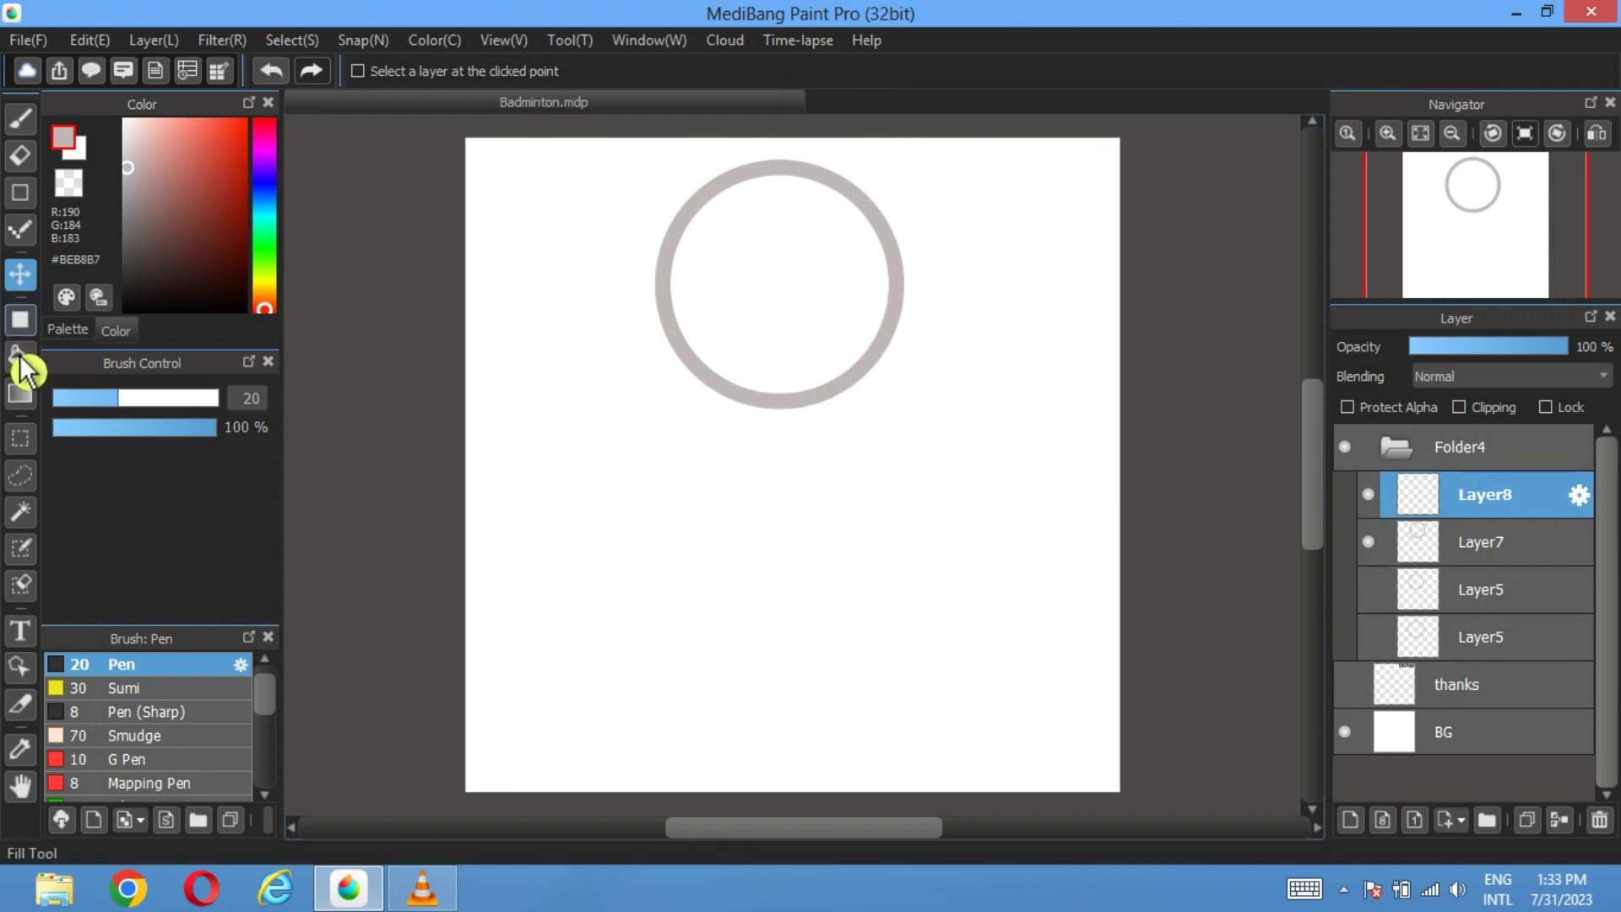
pyautogui.click(20, 319)
pyautogui.moveTo(802, 394); pyautogui.dragTo(791, 790)
pyautogui.click(21, 274)
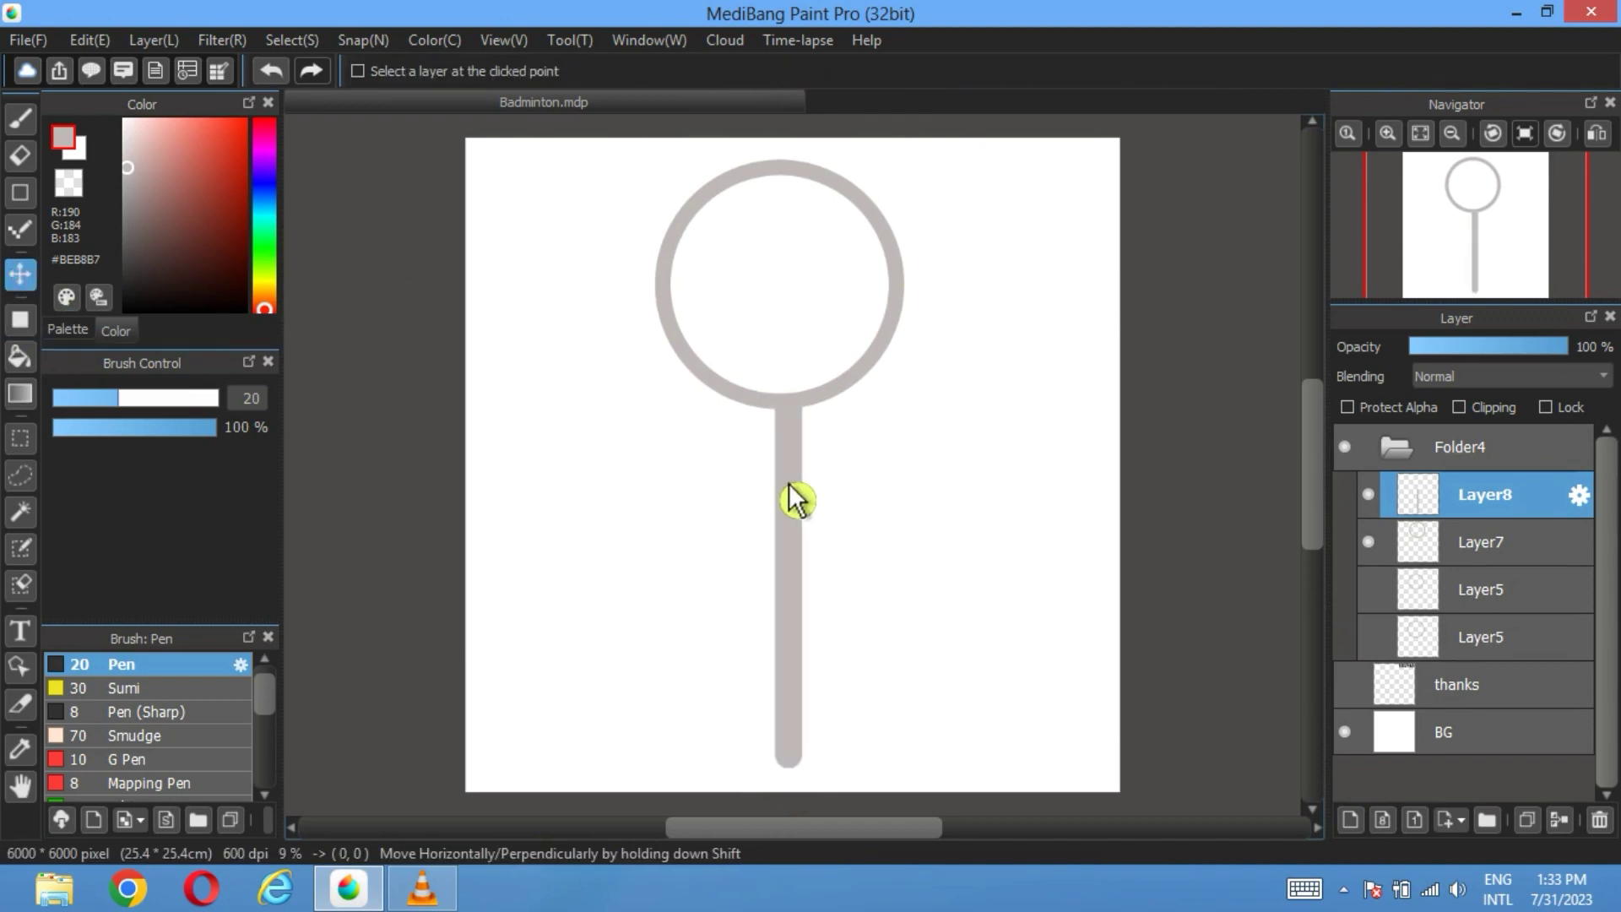
pyautogui.moveTo(789, 486); pyautogui.dragTo(790, 500)
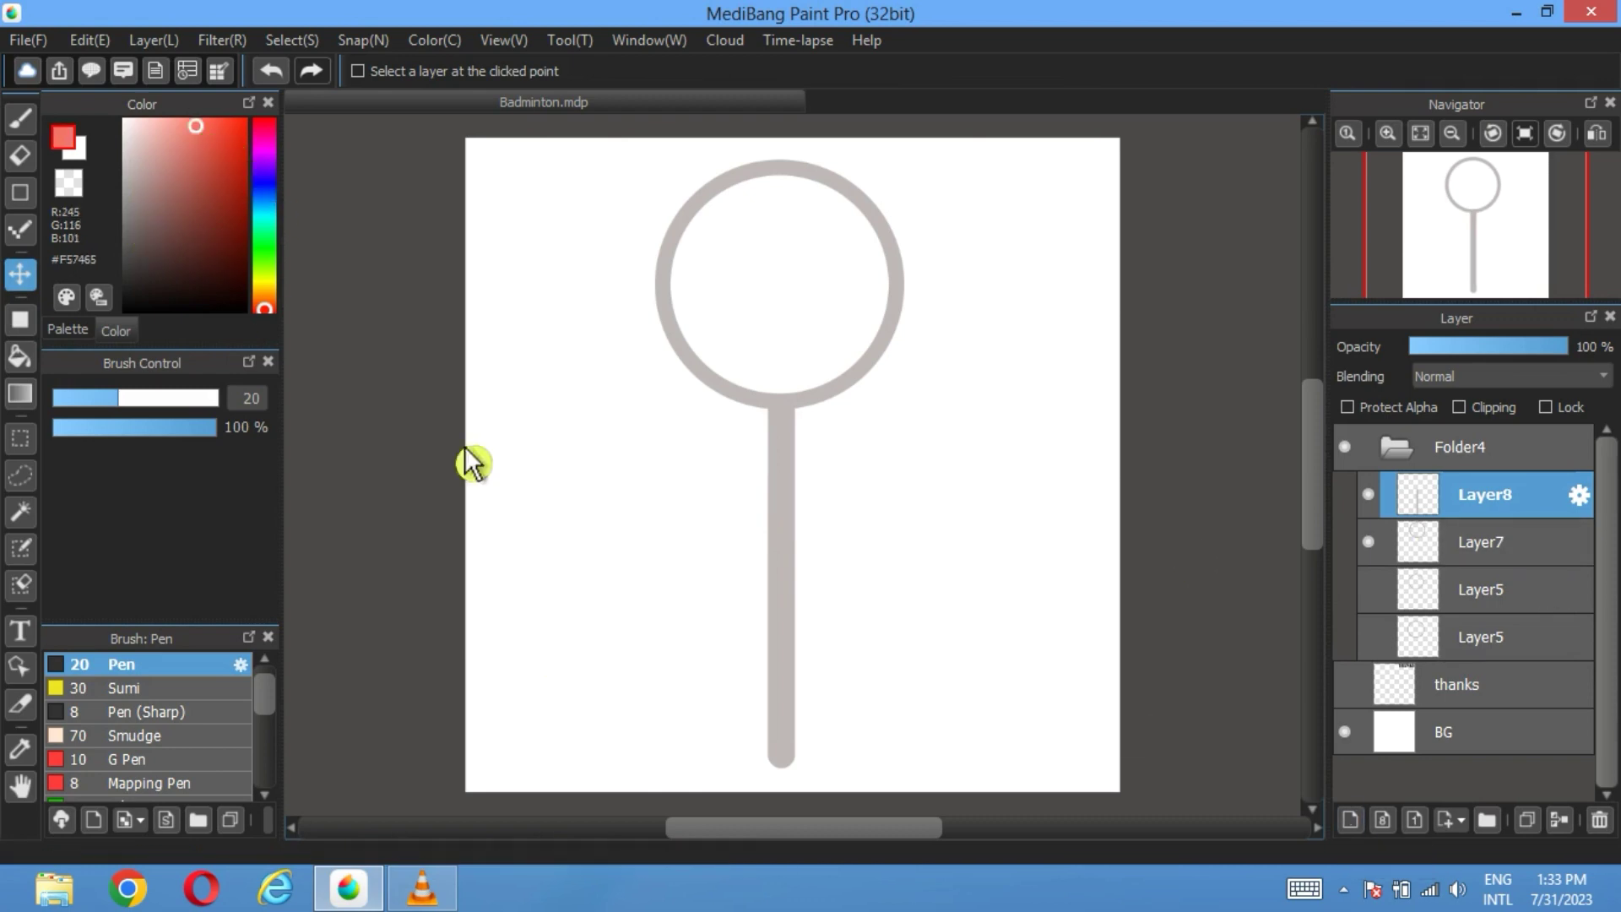
# Step: Delete the two hidden circle outline layers
pyautogui.click(1384, 610)
pyautogui.click(1599, 818)
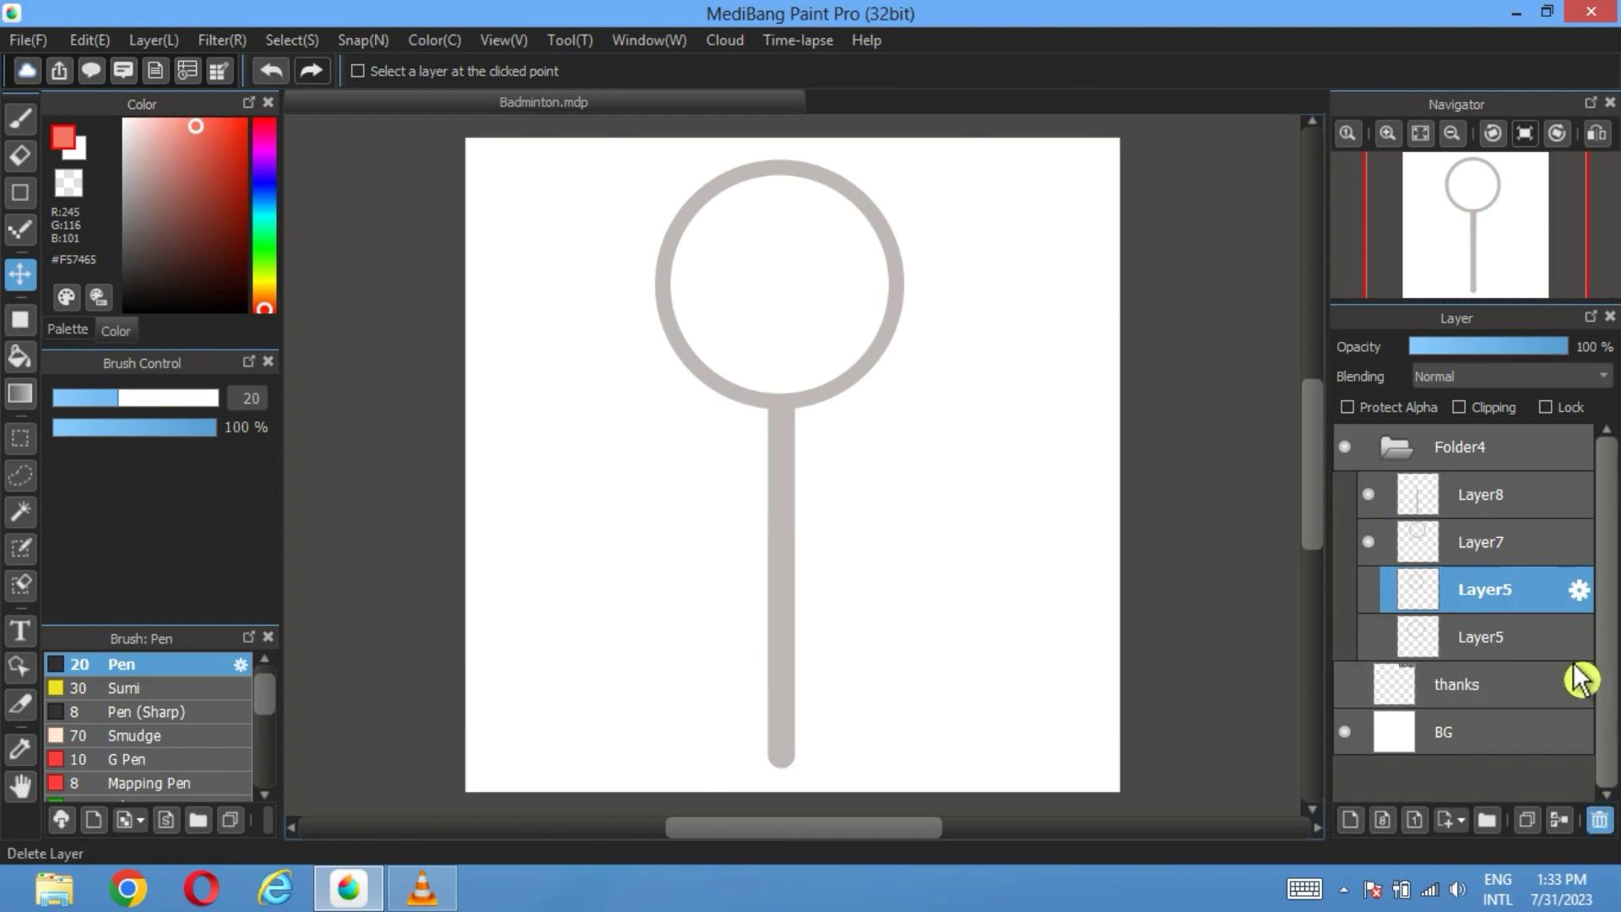
pyautogui.click(1556, 601)
pyautogui.click(1599, 819)
# Step: On a new layer above Layer8, draw a short rounded bar in coral red #F57465 left of the shaft, just below the ring
pyautogui.click(1533, 507)
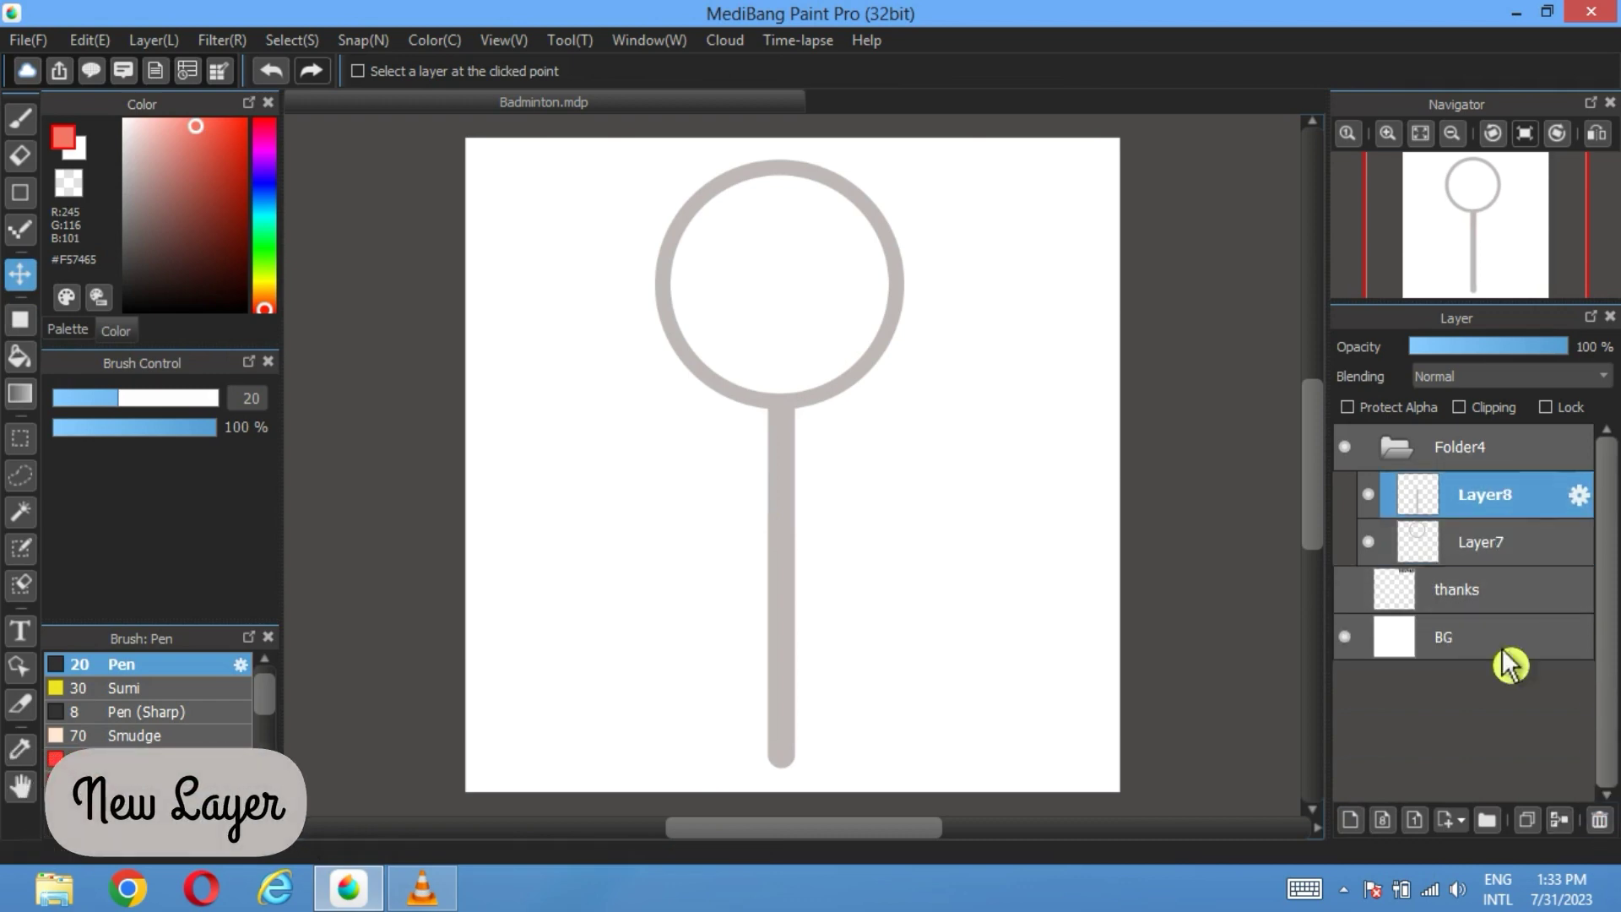
pyautogui.click(1351, 820)
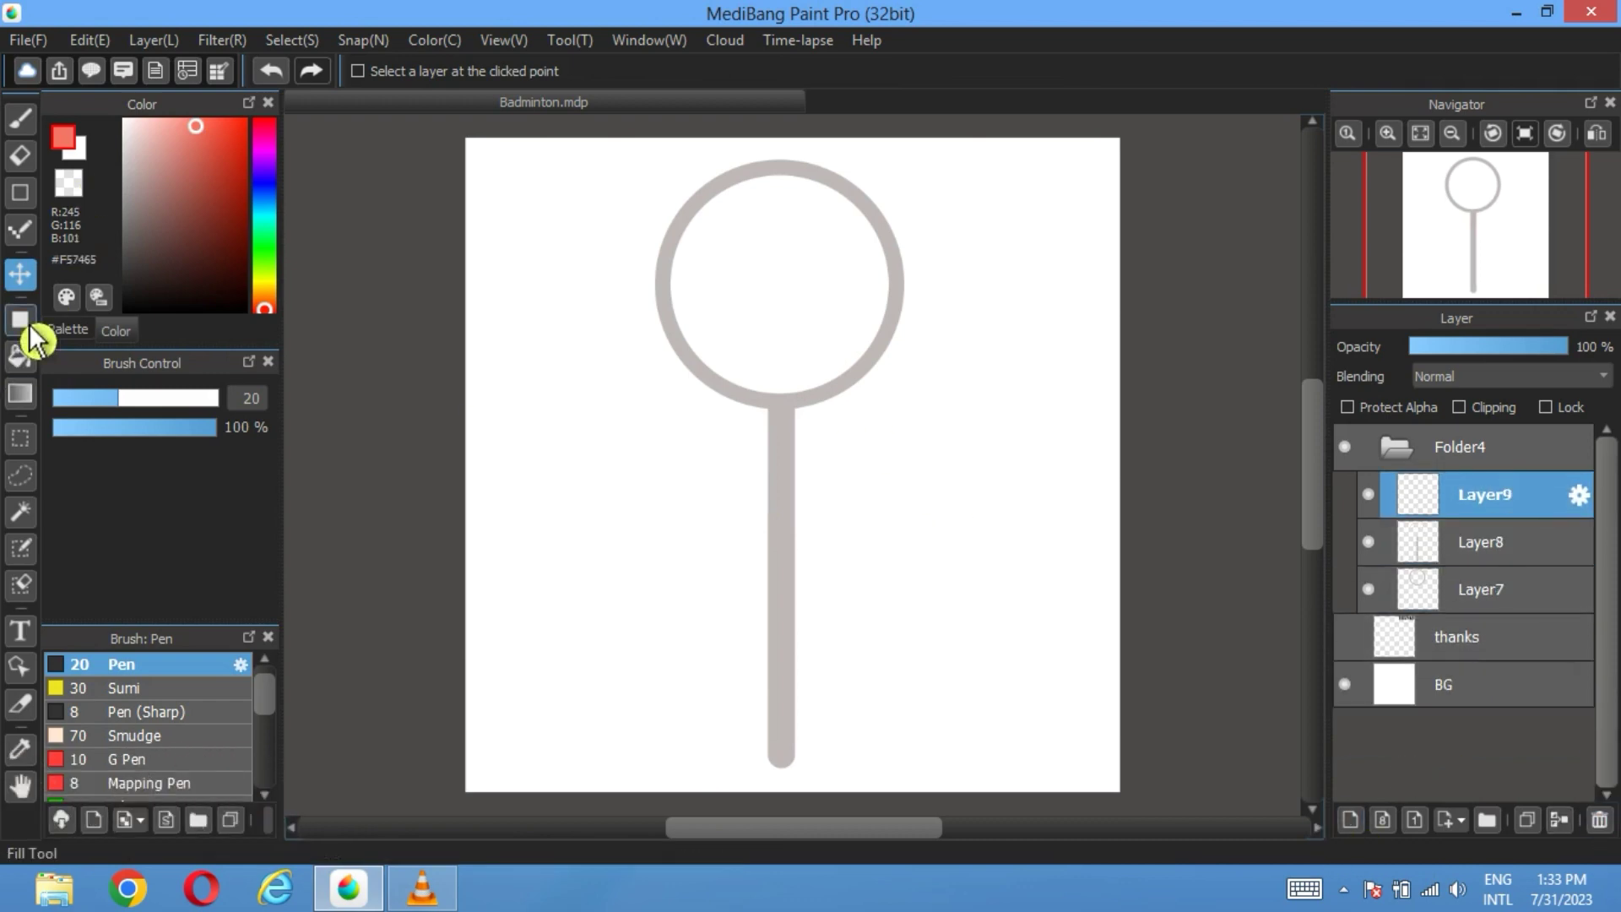
pyautogui.click(20, 319)
pyautogui.scroll(1, 759, 444)
pyautogui.scroll(2, 759, 443)
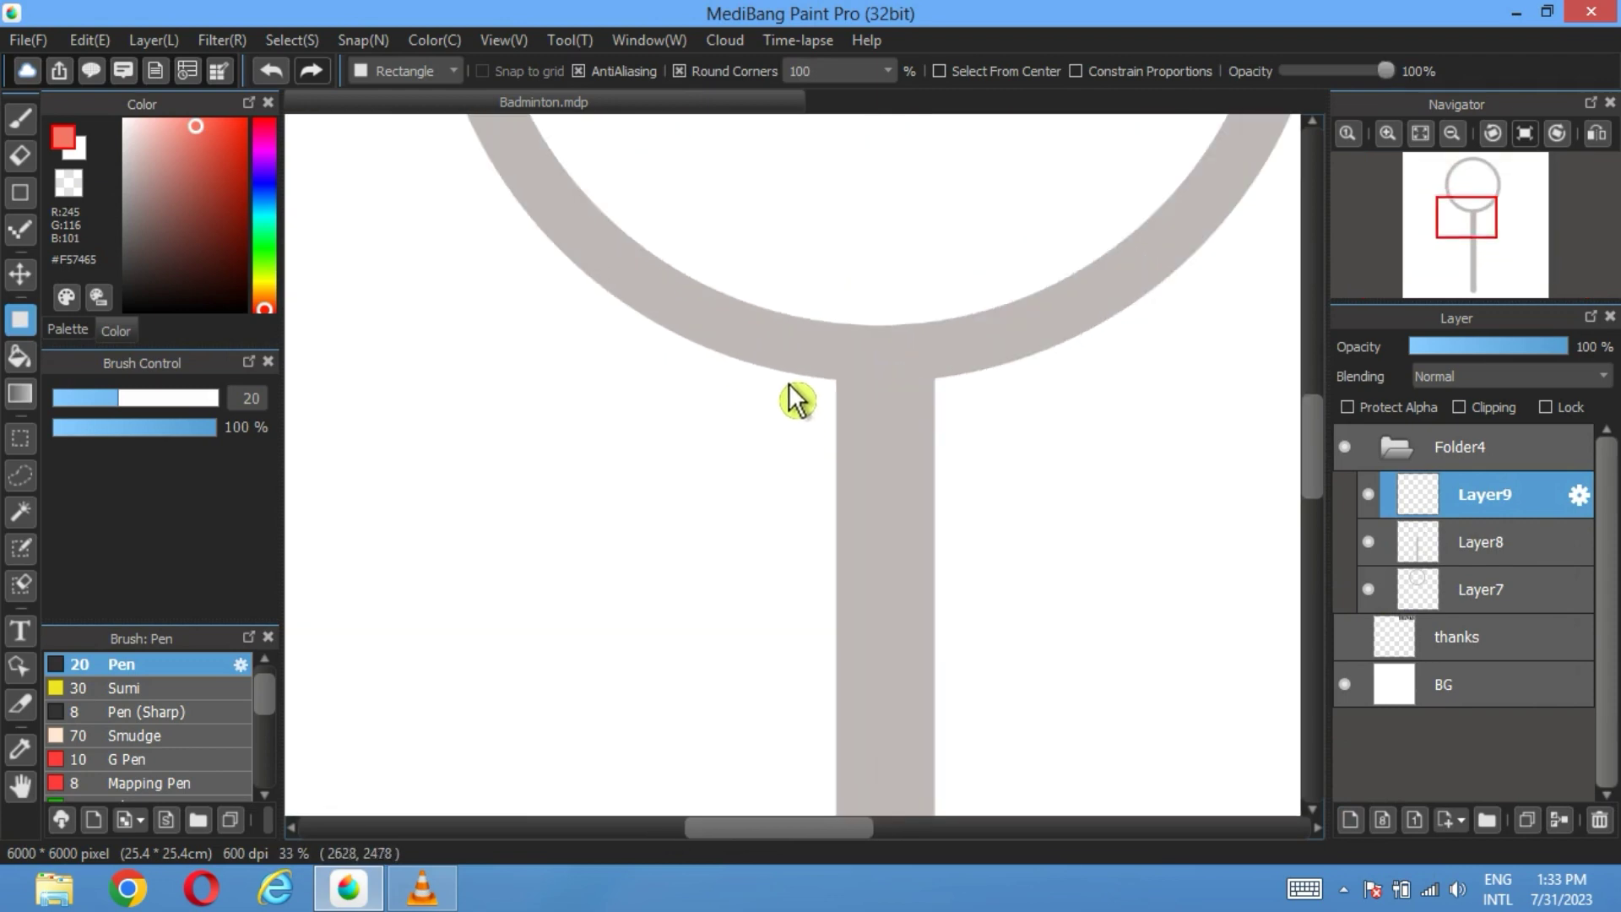
pyautogui.moveTo(815, 388); pyautogui.dragTo(590, 499)
pyautogui.hotkey('ctrl', 'u')
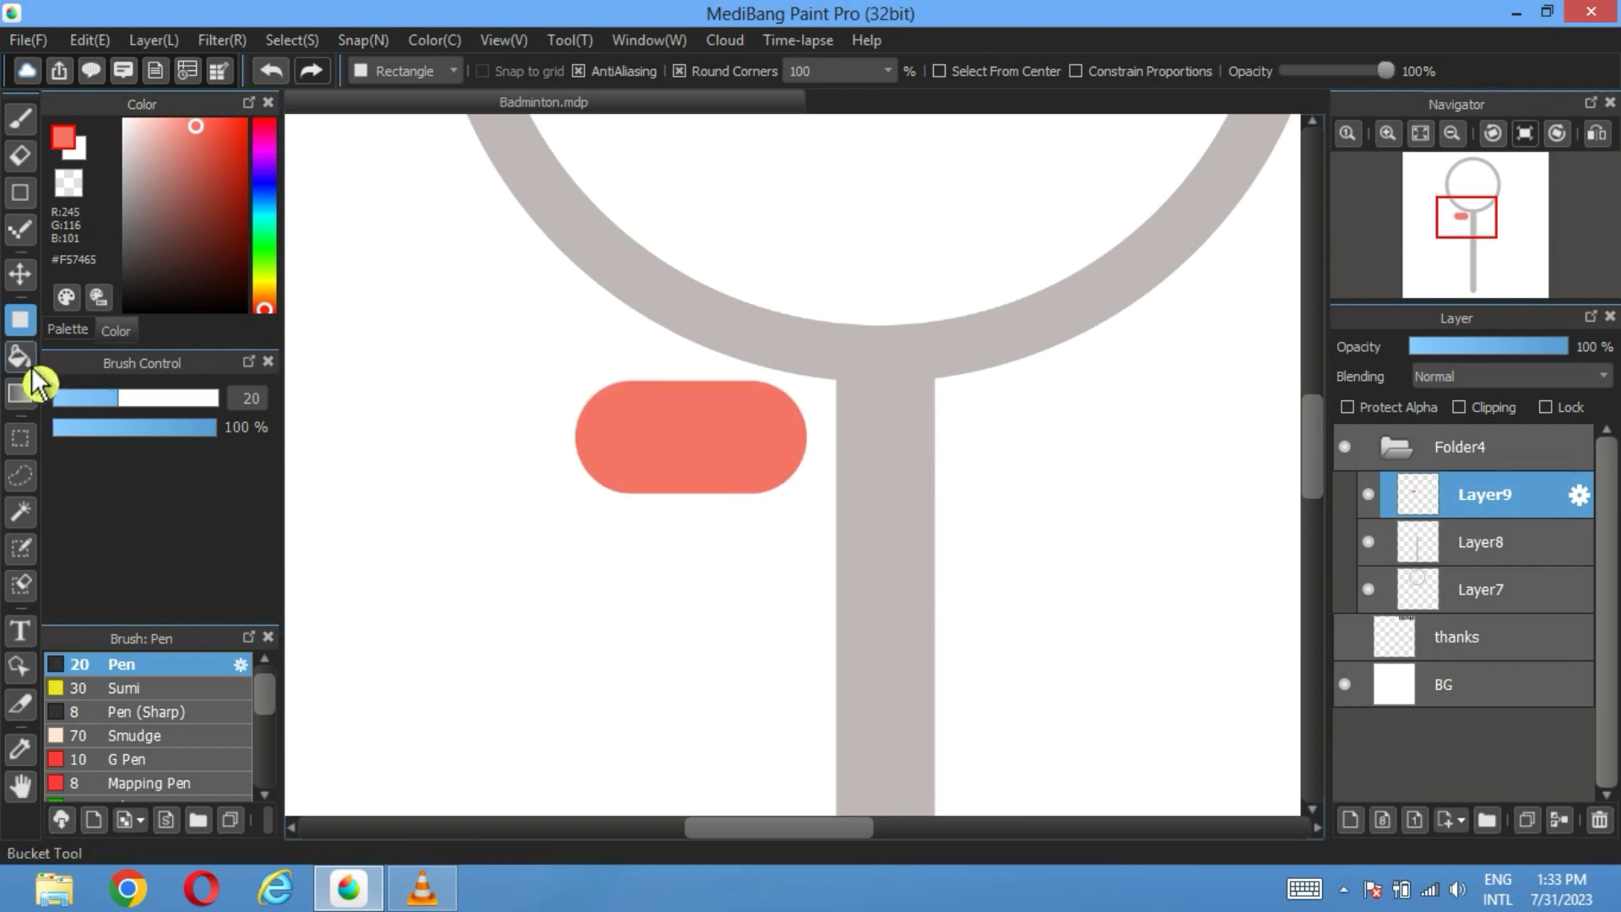
# Step: Move the coral bar until it touches the shaft's left side and the ring's lower edge
pyautogui.click(21, 273)
pyautogui.moveTo(676, 459)
pyautogui.mouseDown()
pyautogui.moveTo(713, 470)
pyautogui.moveTo(703, 450)
pyautogui.mouseUp()
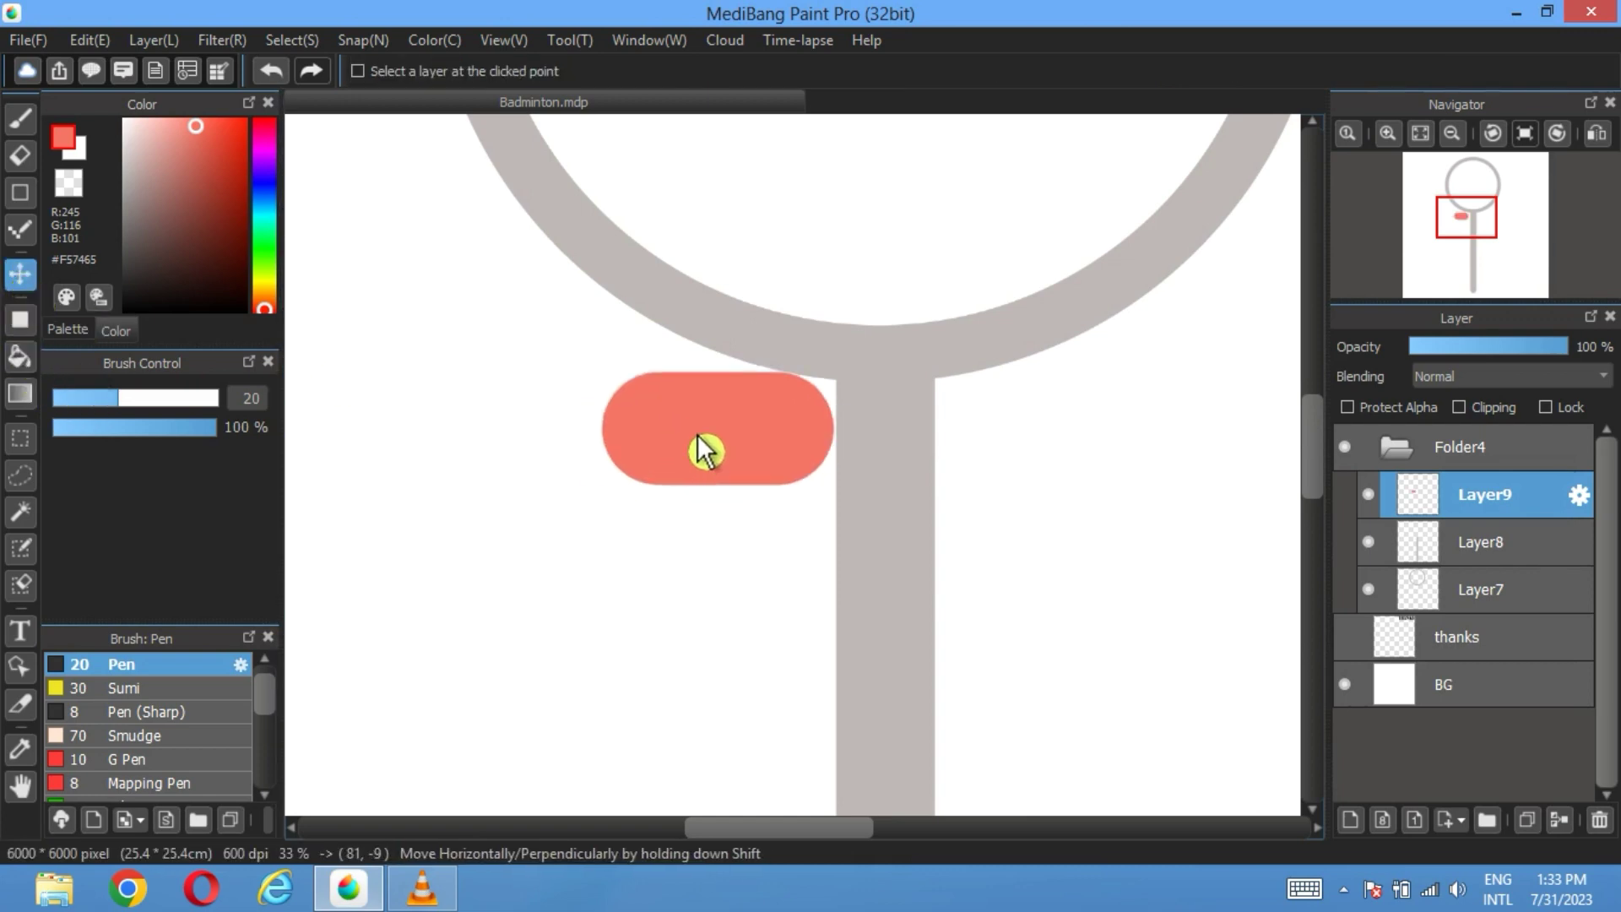
pyautogui.scroll(1, 705, 450)
pyautogui.moveTo(828, 452); pyautogui.dragTo(691, 442)
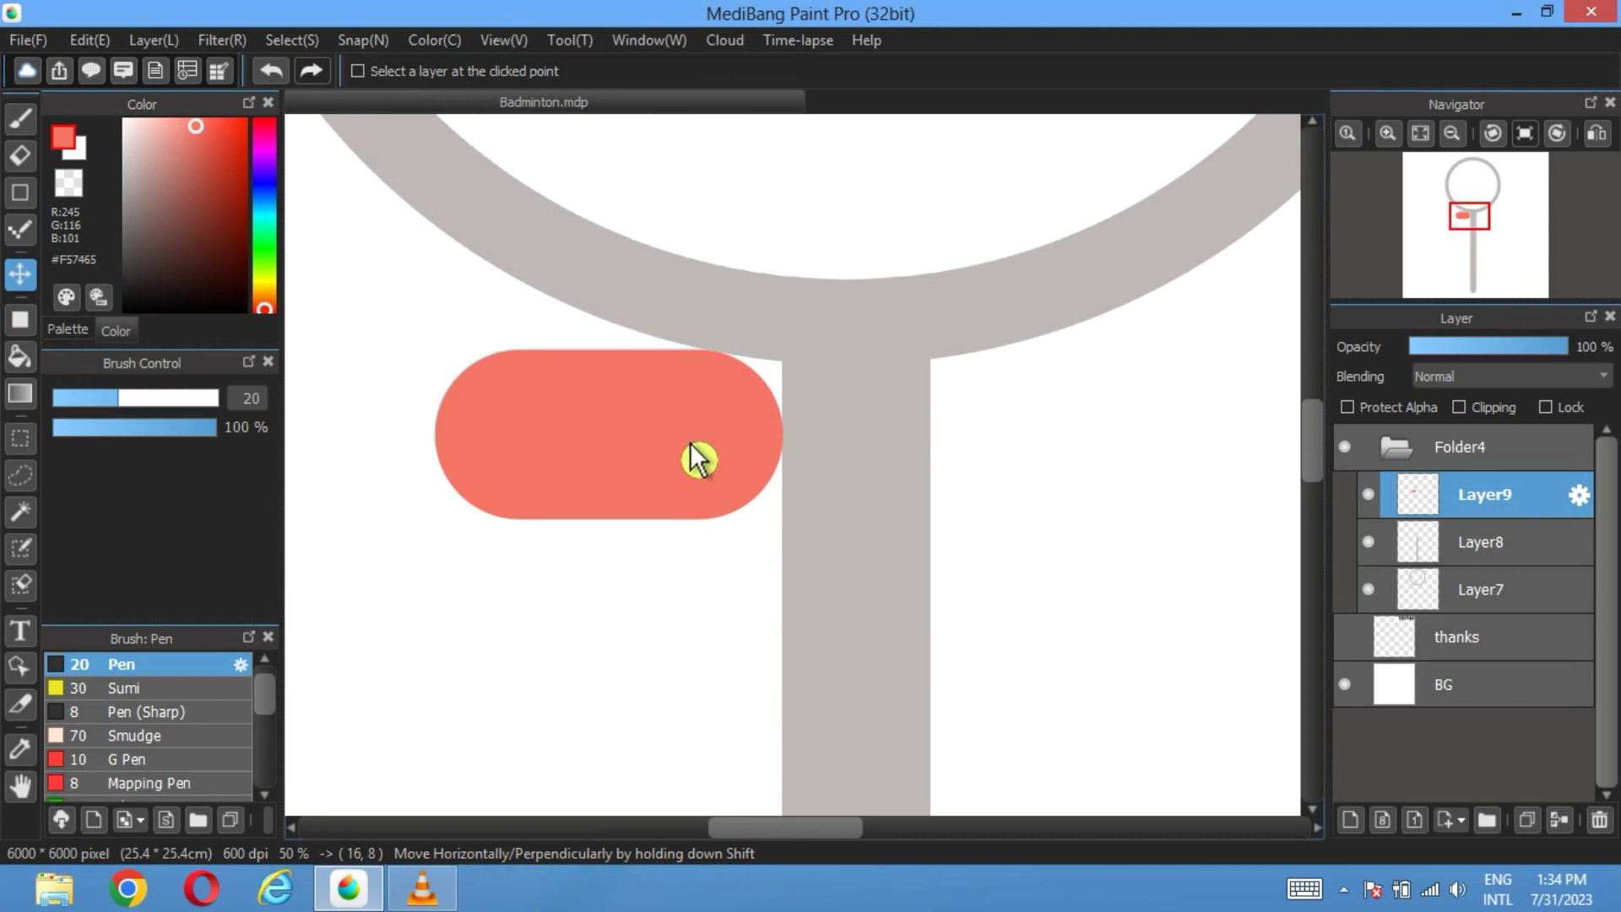
# Step: Try filling the gap between ring, shaft and bar with coral red on Layer8, check it, and undo the fill
pyautogui.click(1522, 557)
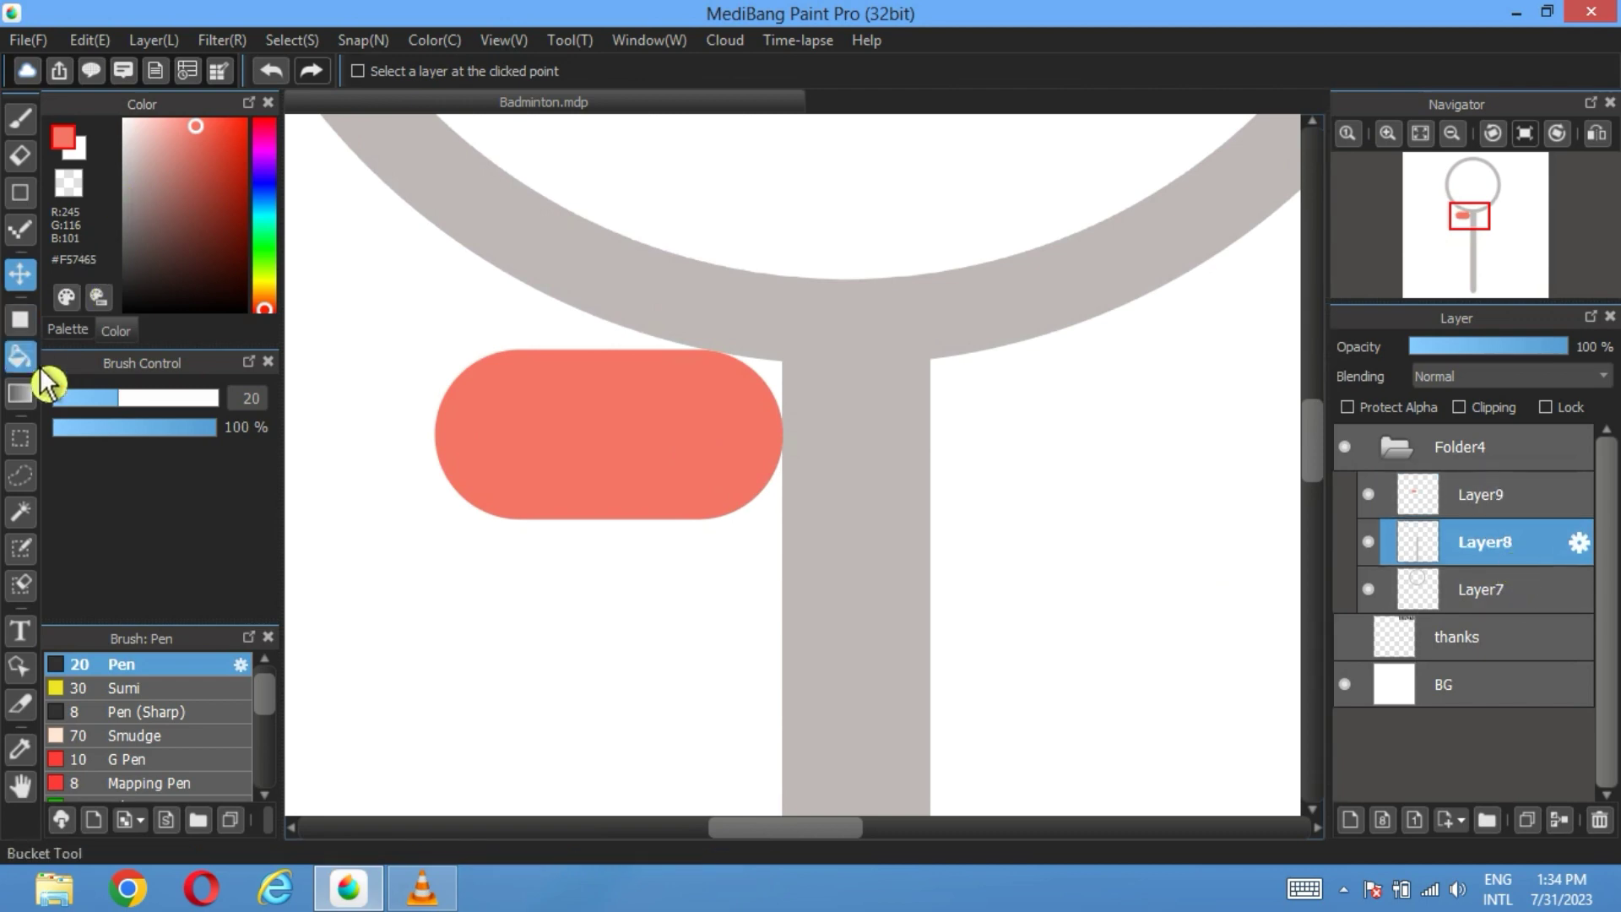
pyautogui.click(34, 365)
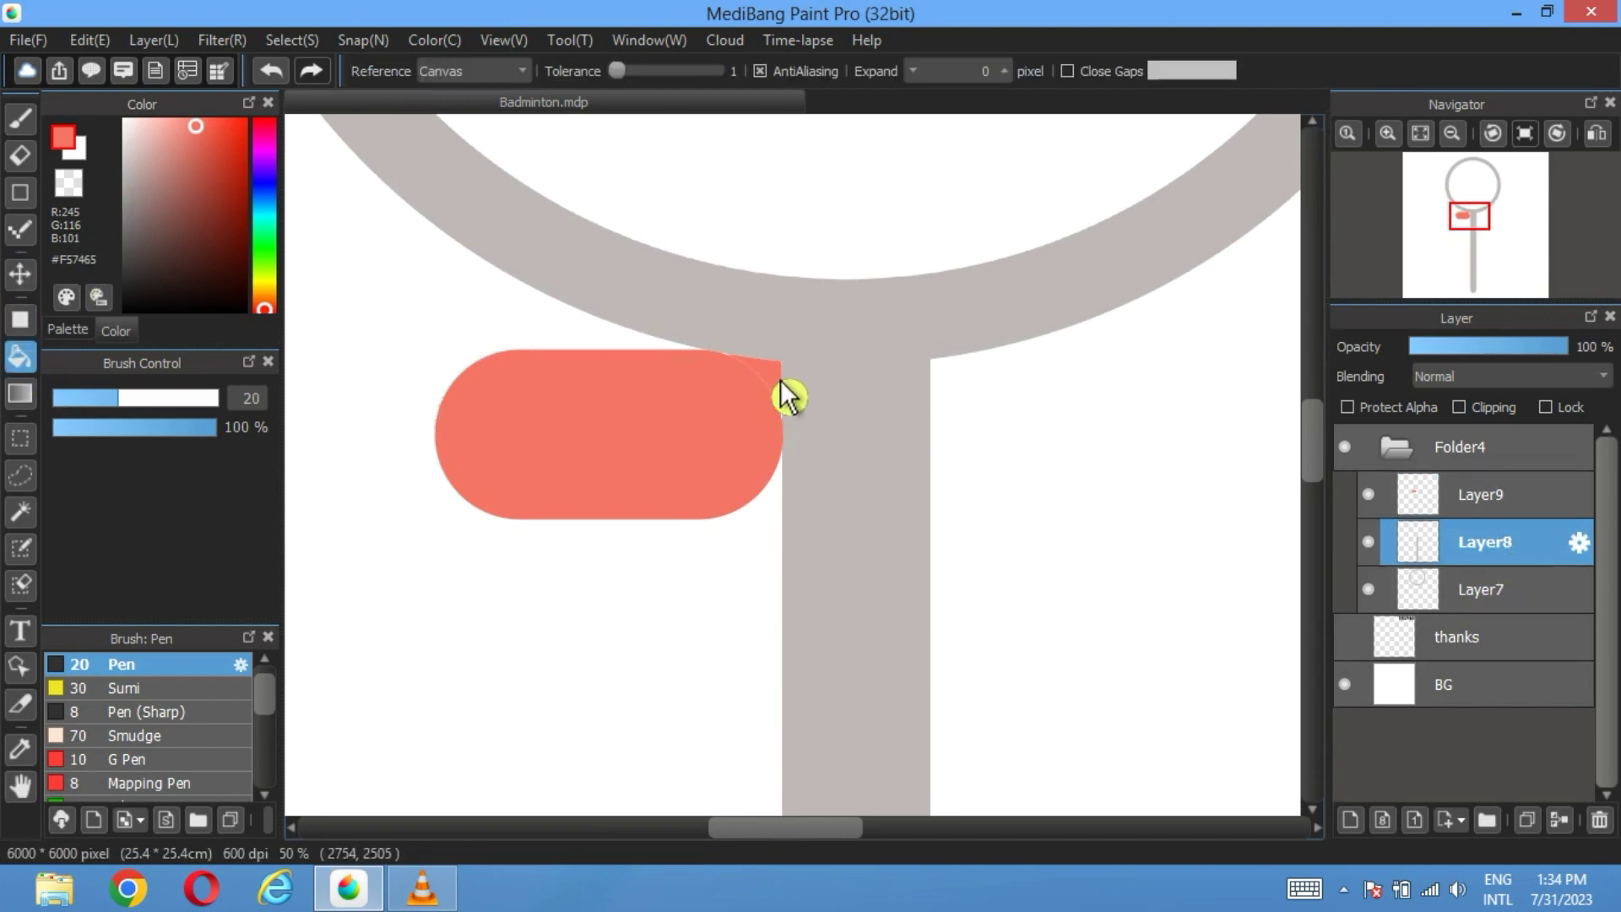
pyautogui.click(780, 381)
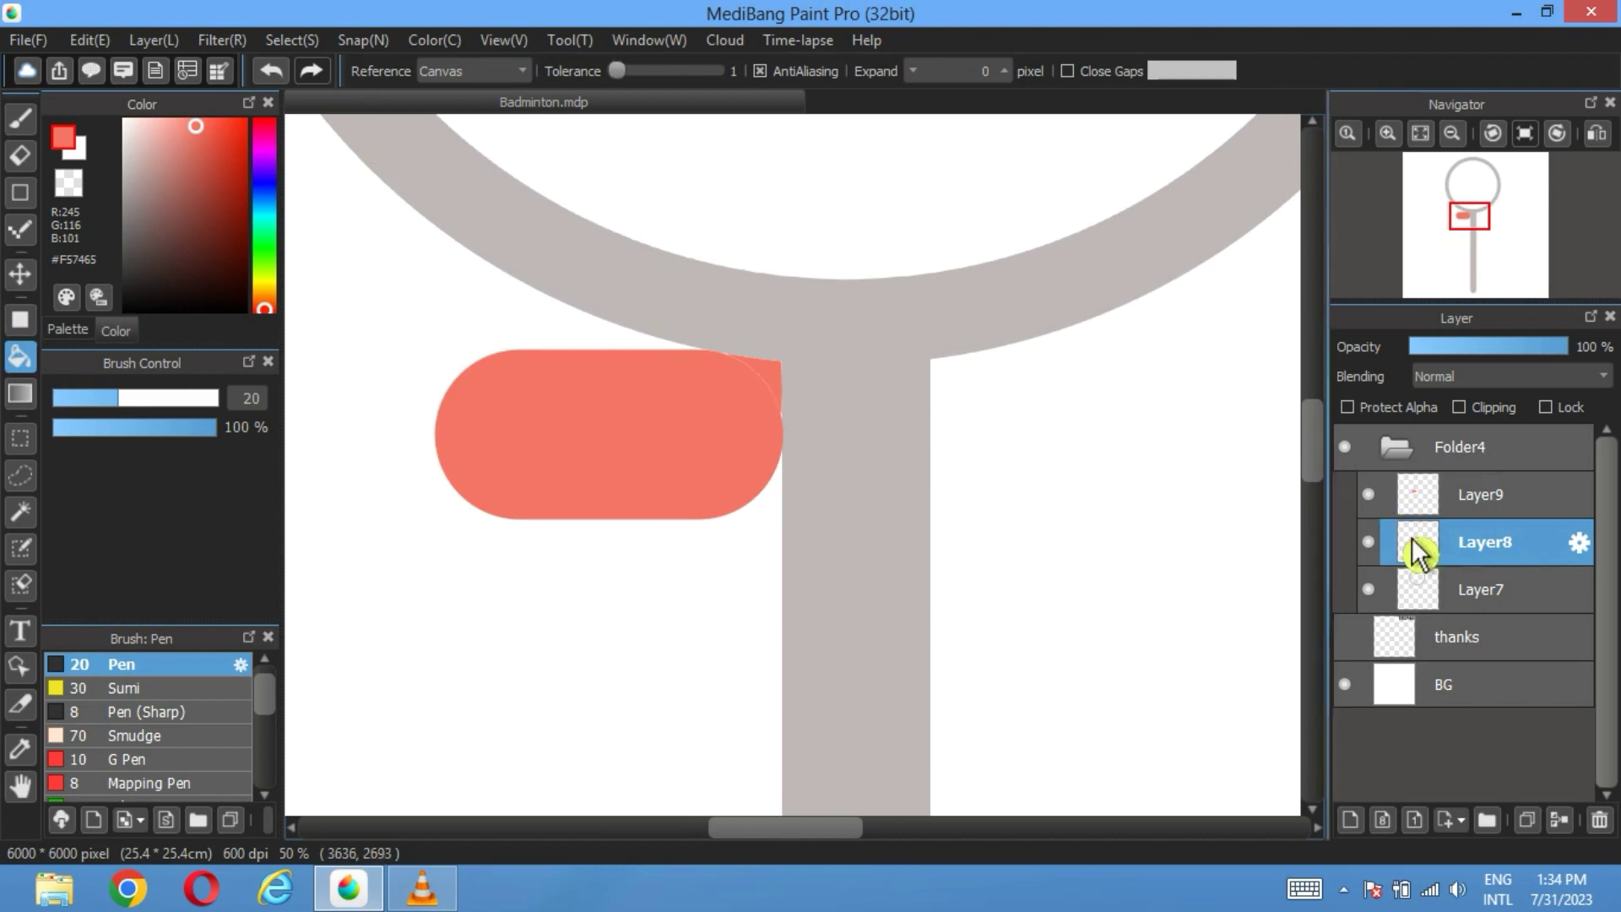
pyautogui.click(1370, 495)
pyautogui.click(1370, 494)
pyautogui.hotkey('ctrl', 'z')
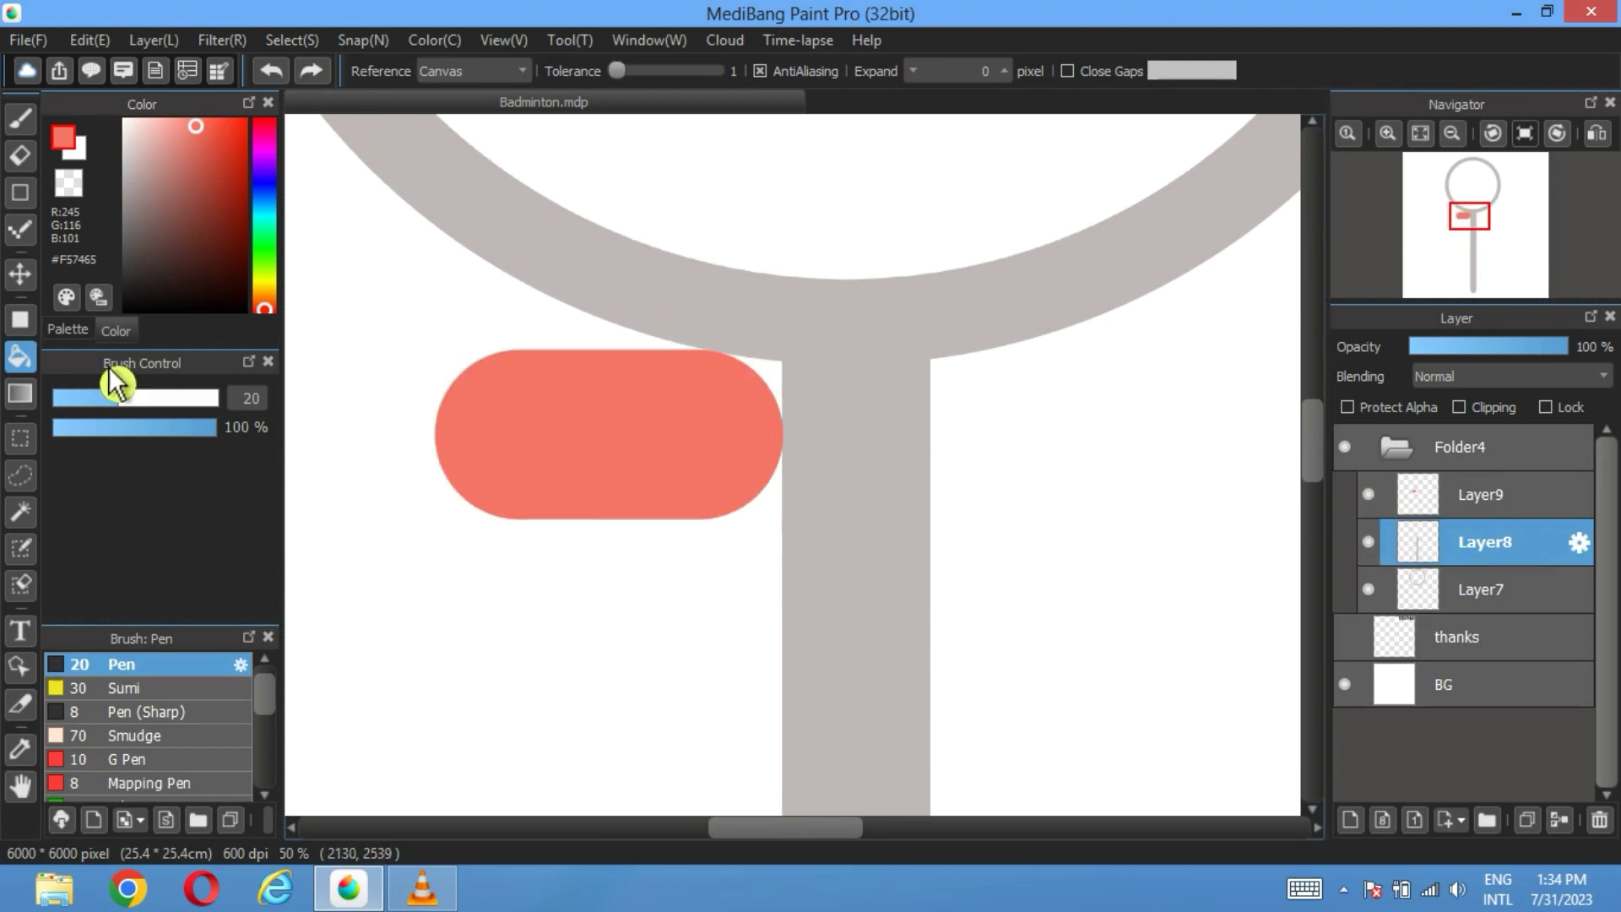
# Step: Sample the shaft's grey and fill the small gap between the ring, shaft and coral bar with it on Layer8
pyautogui.click(28, 751)
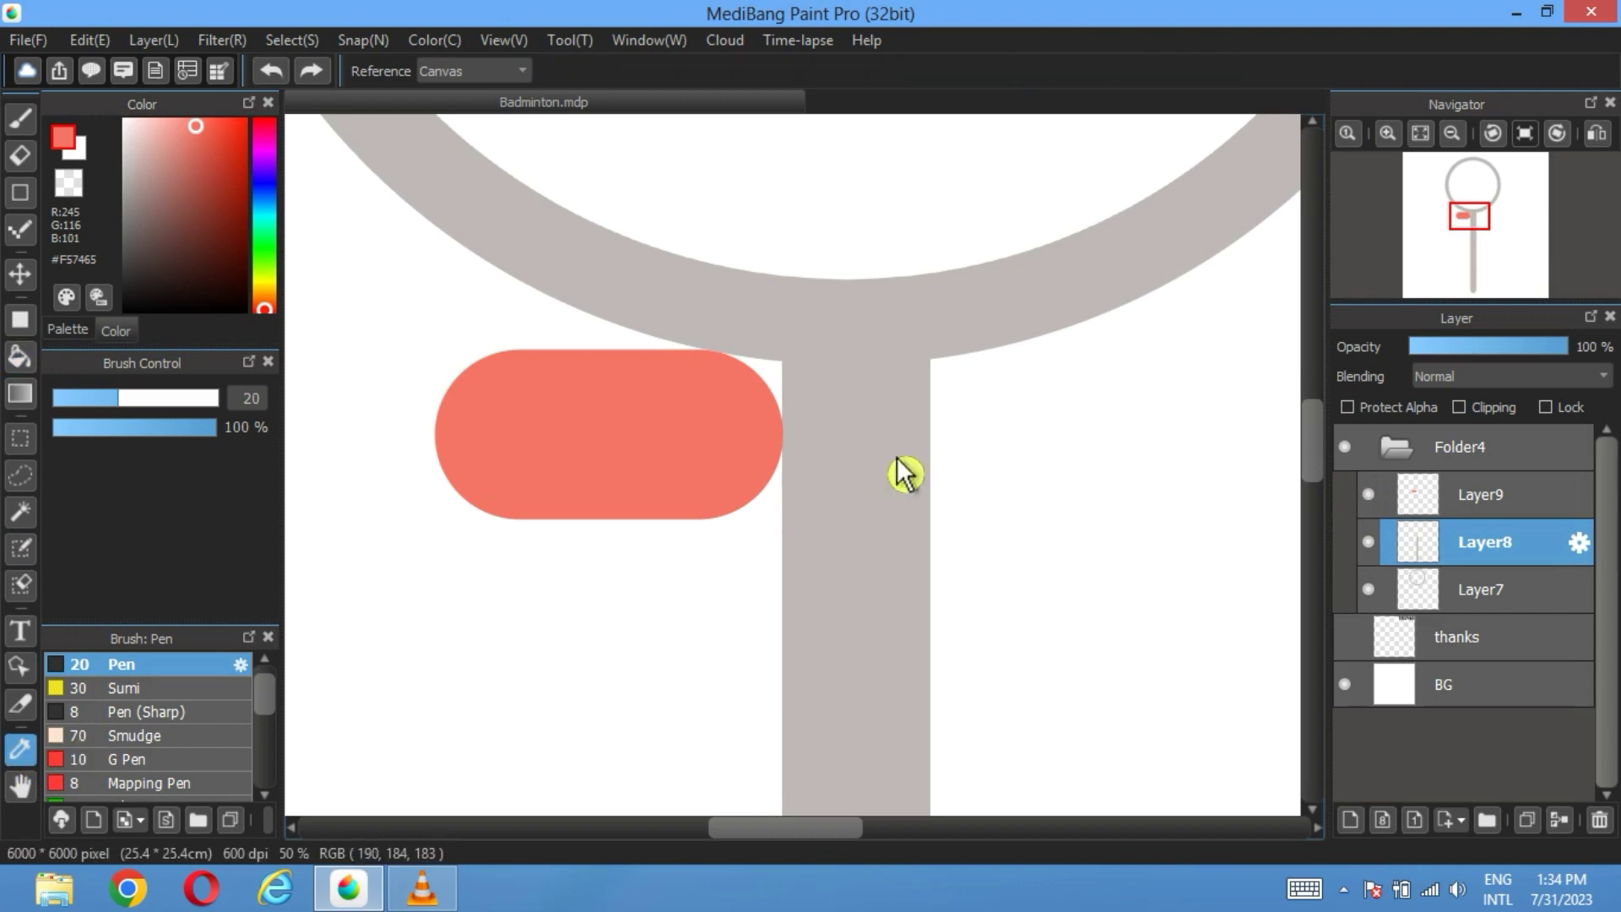
pyautogui.click(904, 471)
pyautogui.click(20, 358)
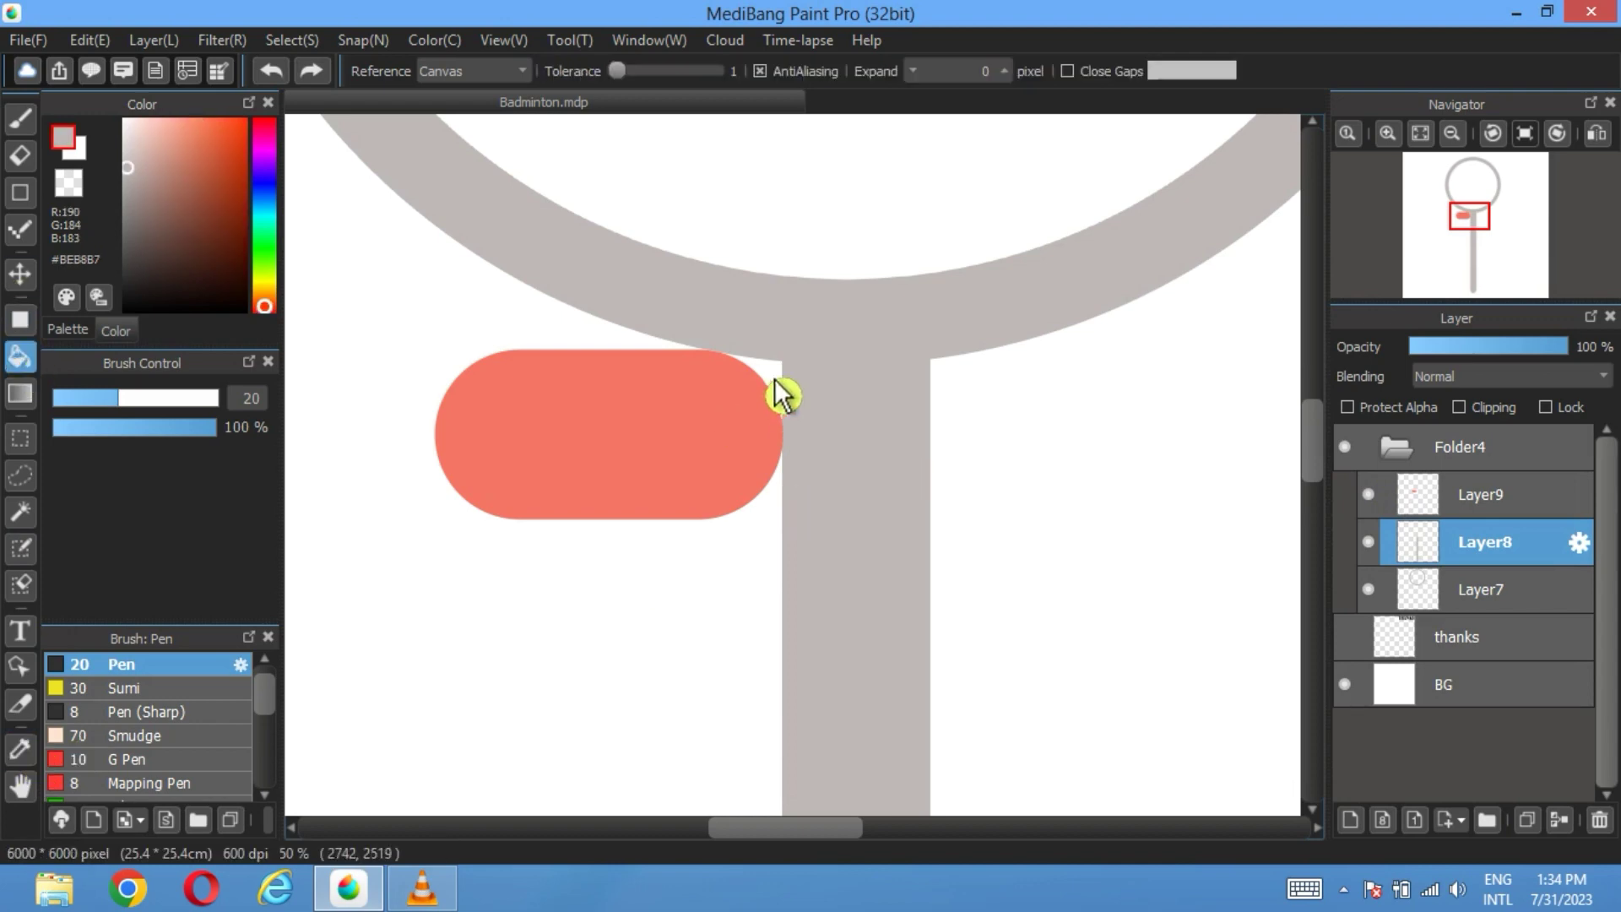
pyautogui.click(1385, 498)
# Step: Move the coral bar to the shaft's right side, touching the shaft and ring, and make Layer8 active
pyautogui.click(1526, 506)
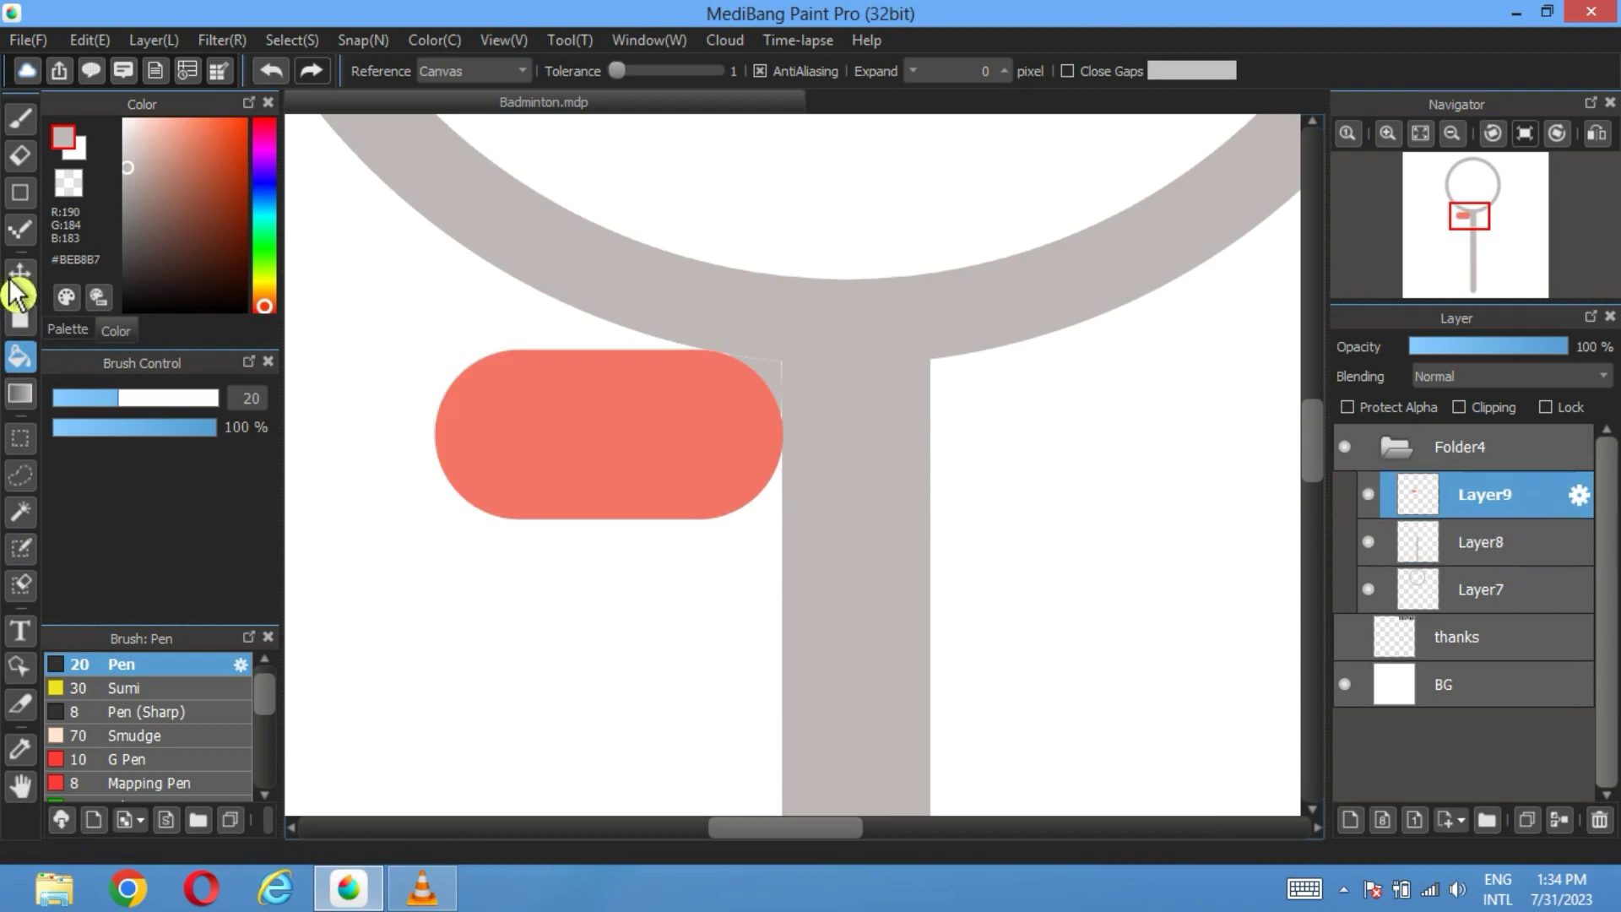
pyautogui.click(21, 274)
pyautogui.moveTo(713, 472); pyautogui.dragTo(1200, 459)
pyautogui.click(1473, 549)
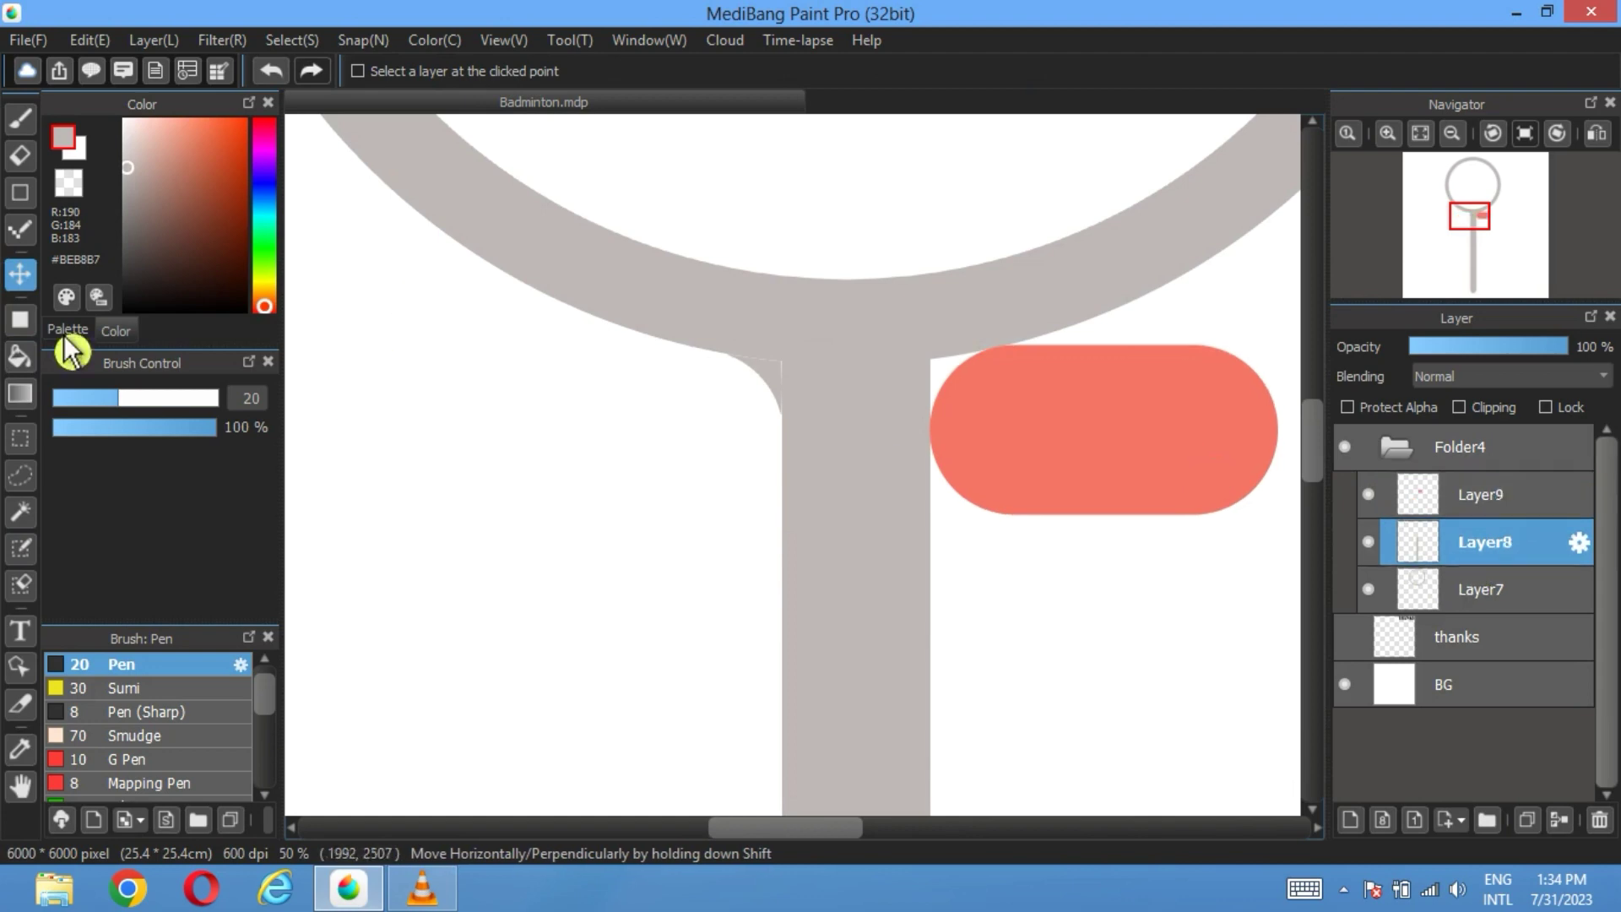
# Step: Fill the small gap between the ring, shaft and coral bar with grey on Layer8, and delete the coral bar's layer, Layer9
pyautogui.click(20, 355)
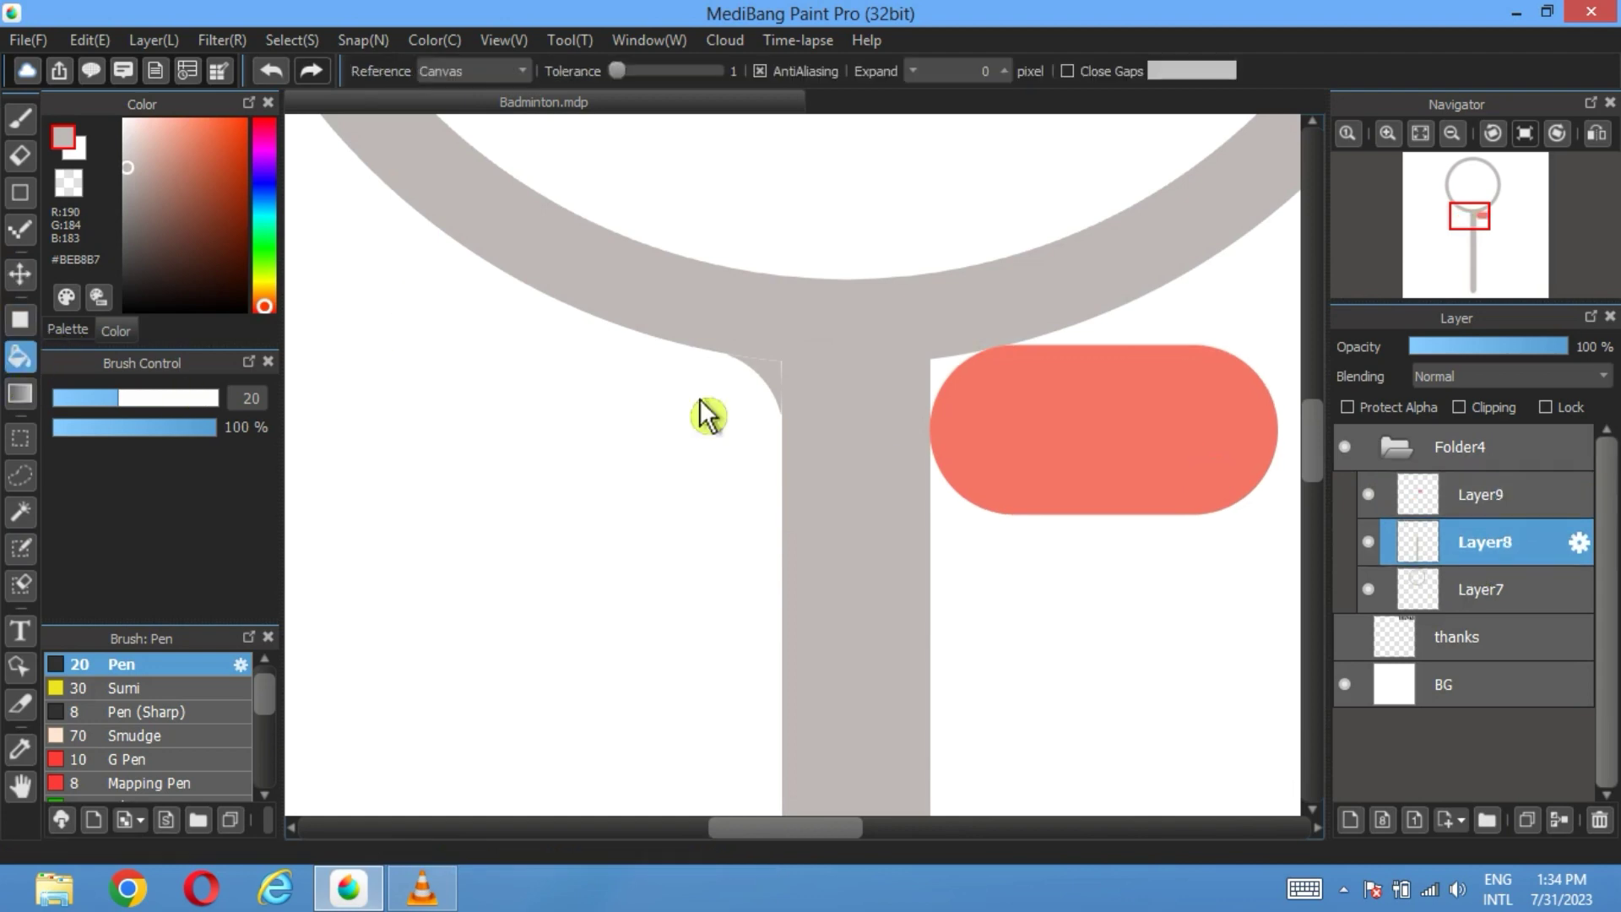
pyautogui.click(1369, 494)
pyautogui.click(1469, 500)
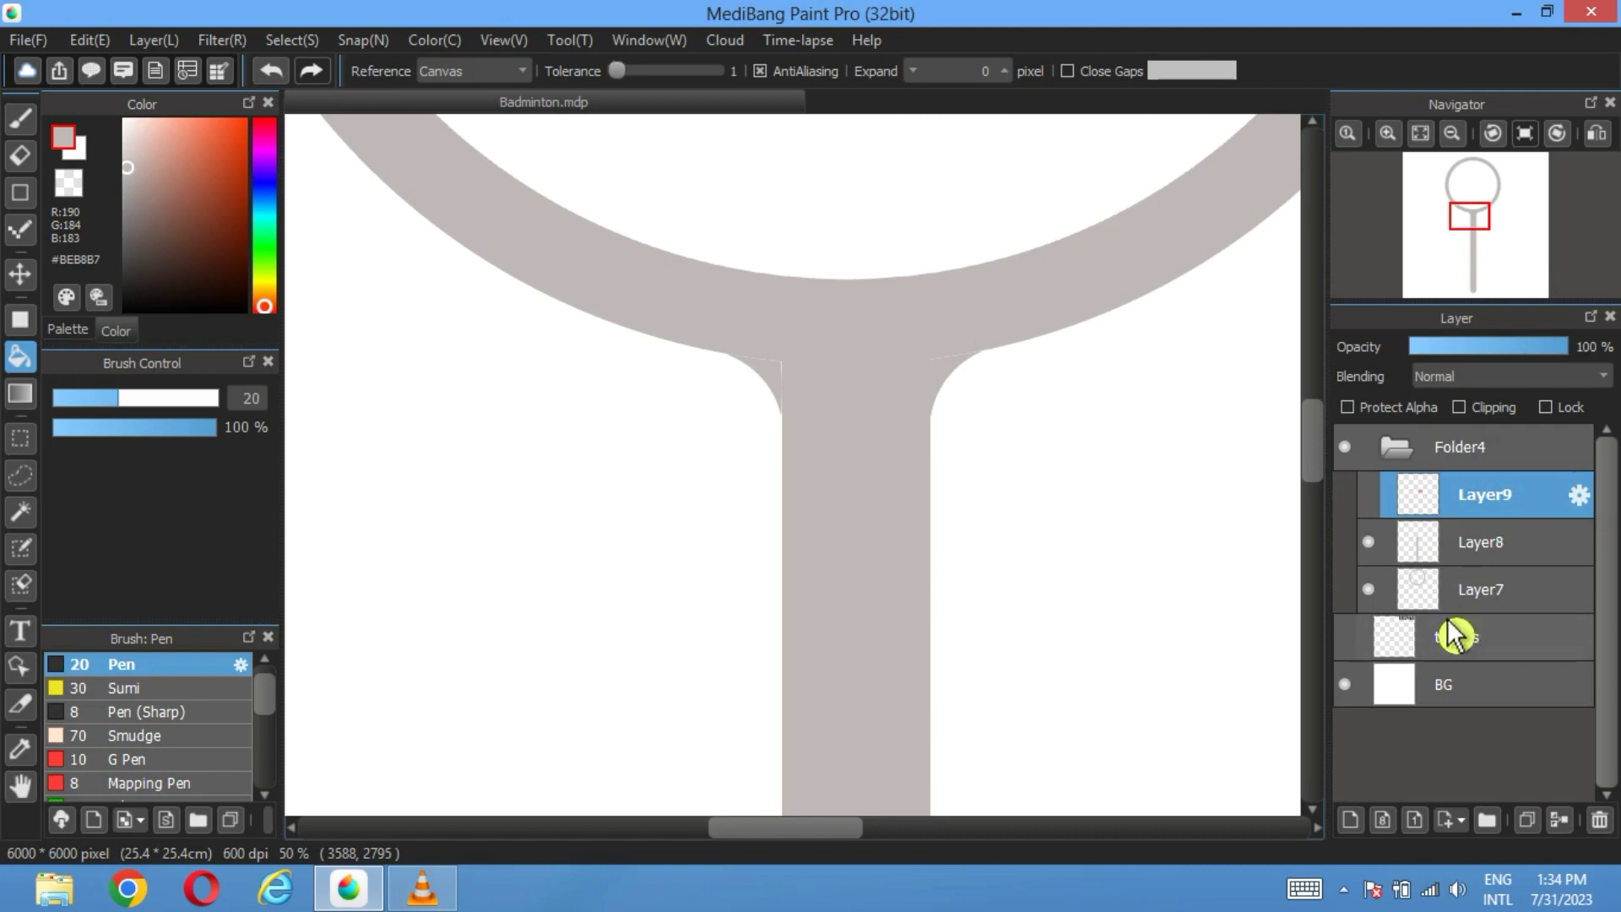
pyautogui.click(1599, 819)
# Step: Paint over the thin seams in both corners between ring and shaft with the grey Pen on Layer8, and merge it into Layer7
pyautogui.click(1464, 506)
pyautogui.scroll(4, 1024, 542)
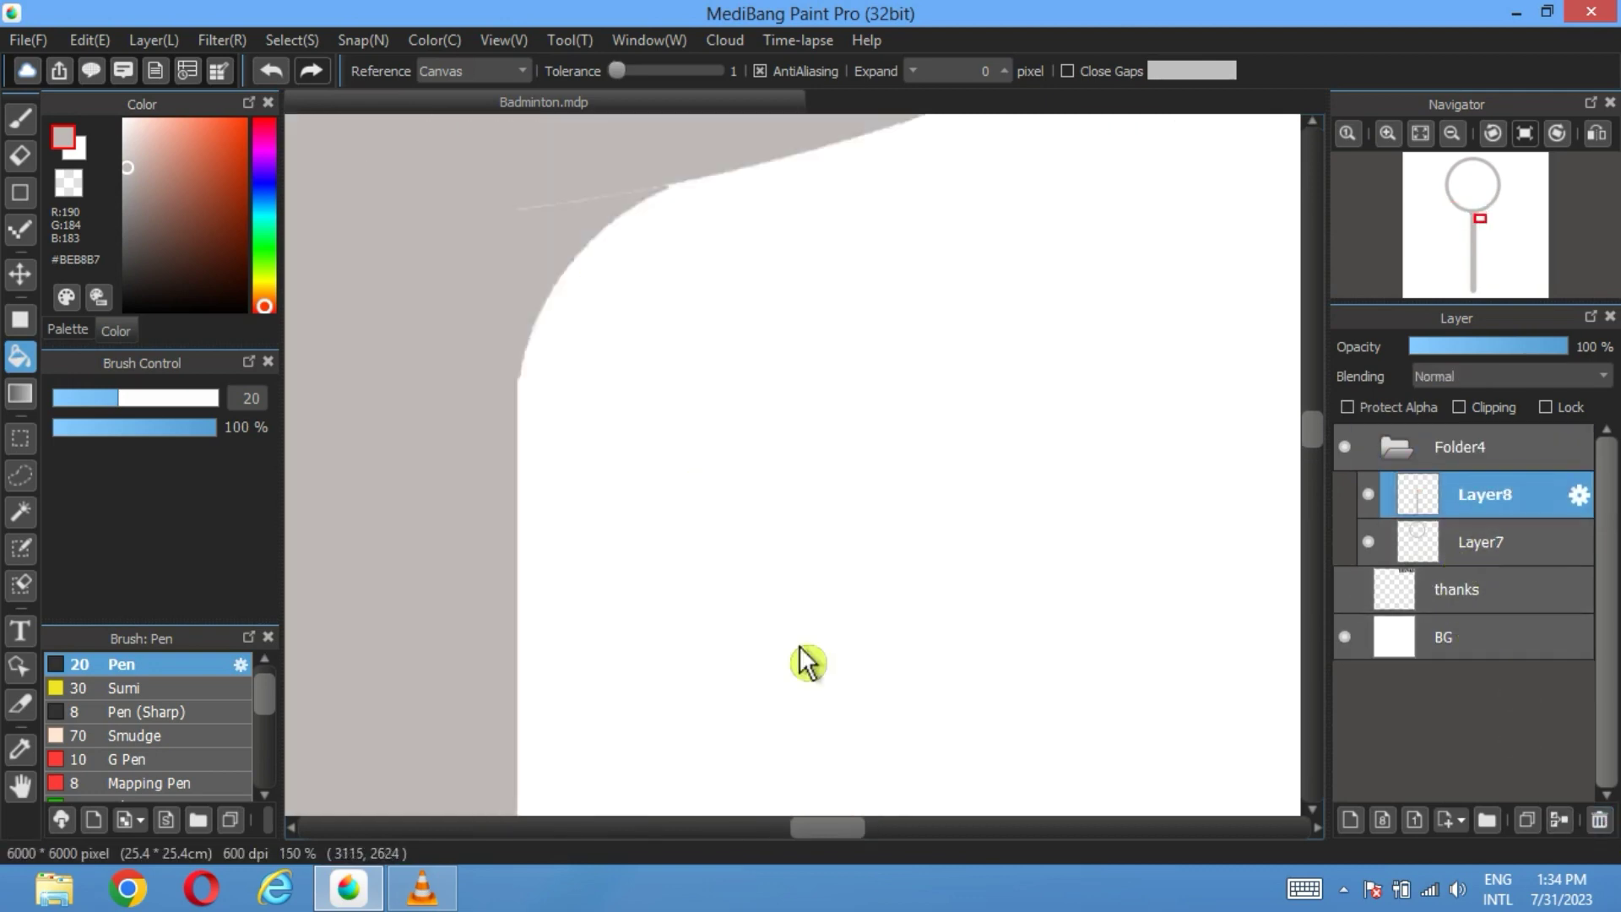
pyautogui.click(22, 120)
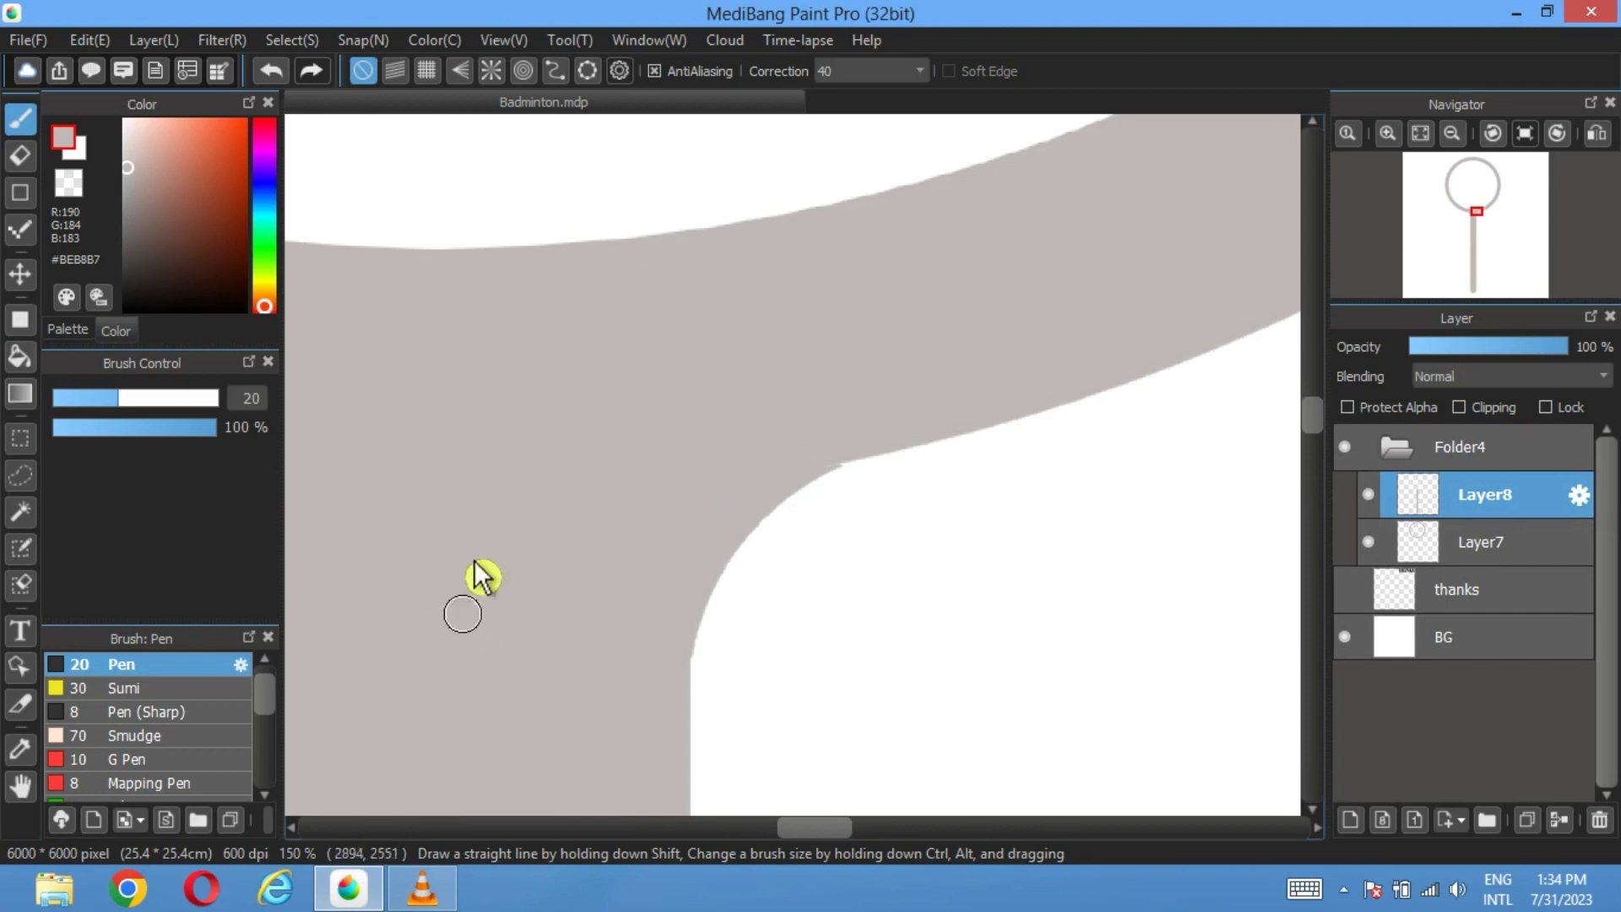
pyautogui.moveTo(481, 571); pyautogui.dragTo(958, 514)
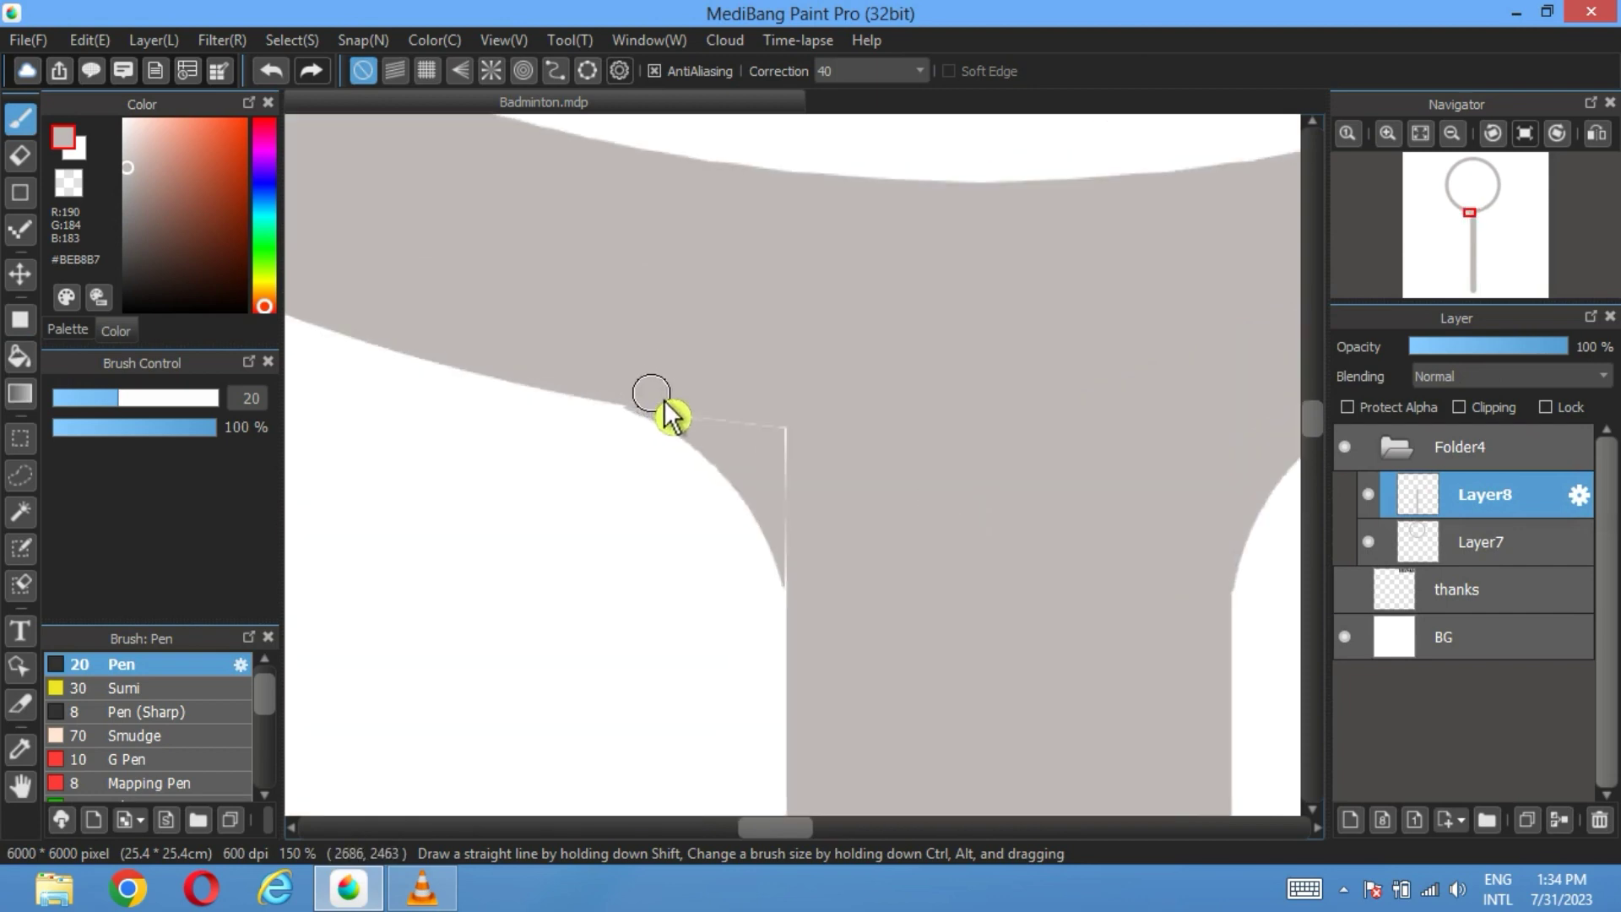
pyautogui.moveTo(665, 402)
pyautogui.mouseDown()
pyautogui.moveTo(800, 452)
pyautogui.moveTo(806, 523)
pyautogui.mouseUp()
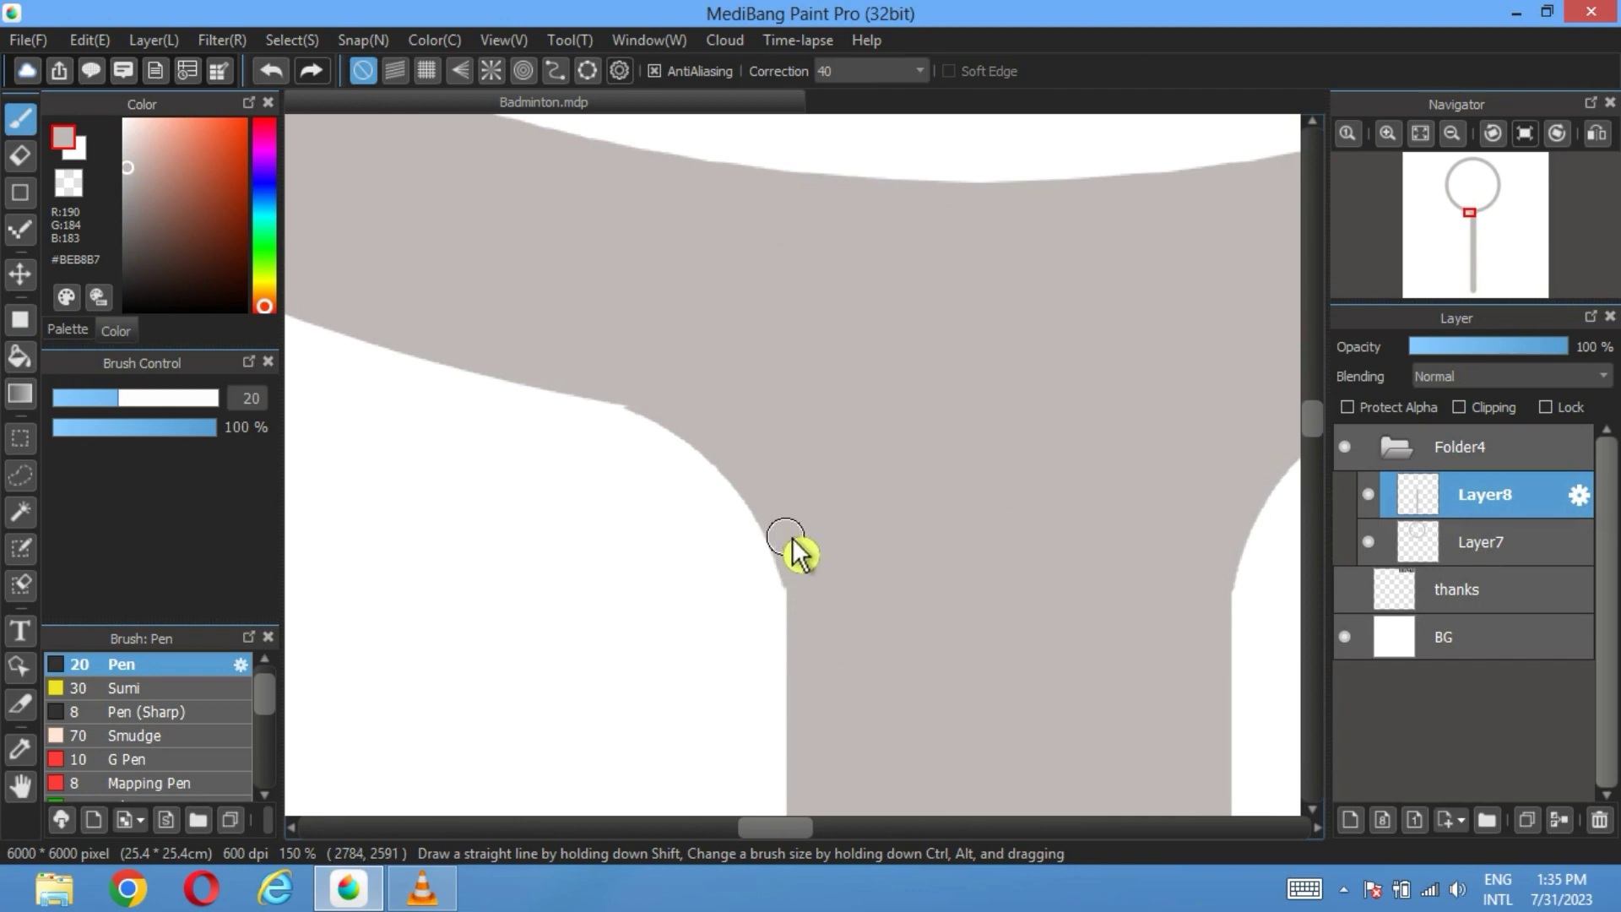
pyautogui.moveTo(1047, 429); pyautogui.dragTo(561, 433)
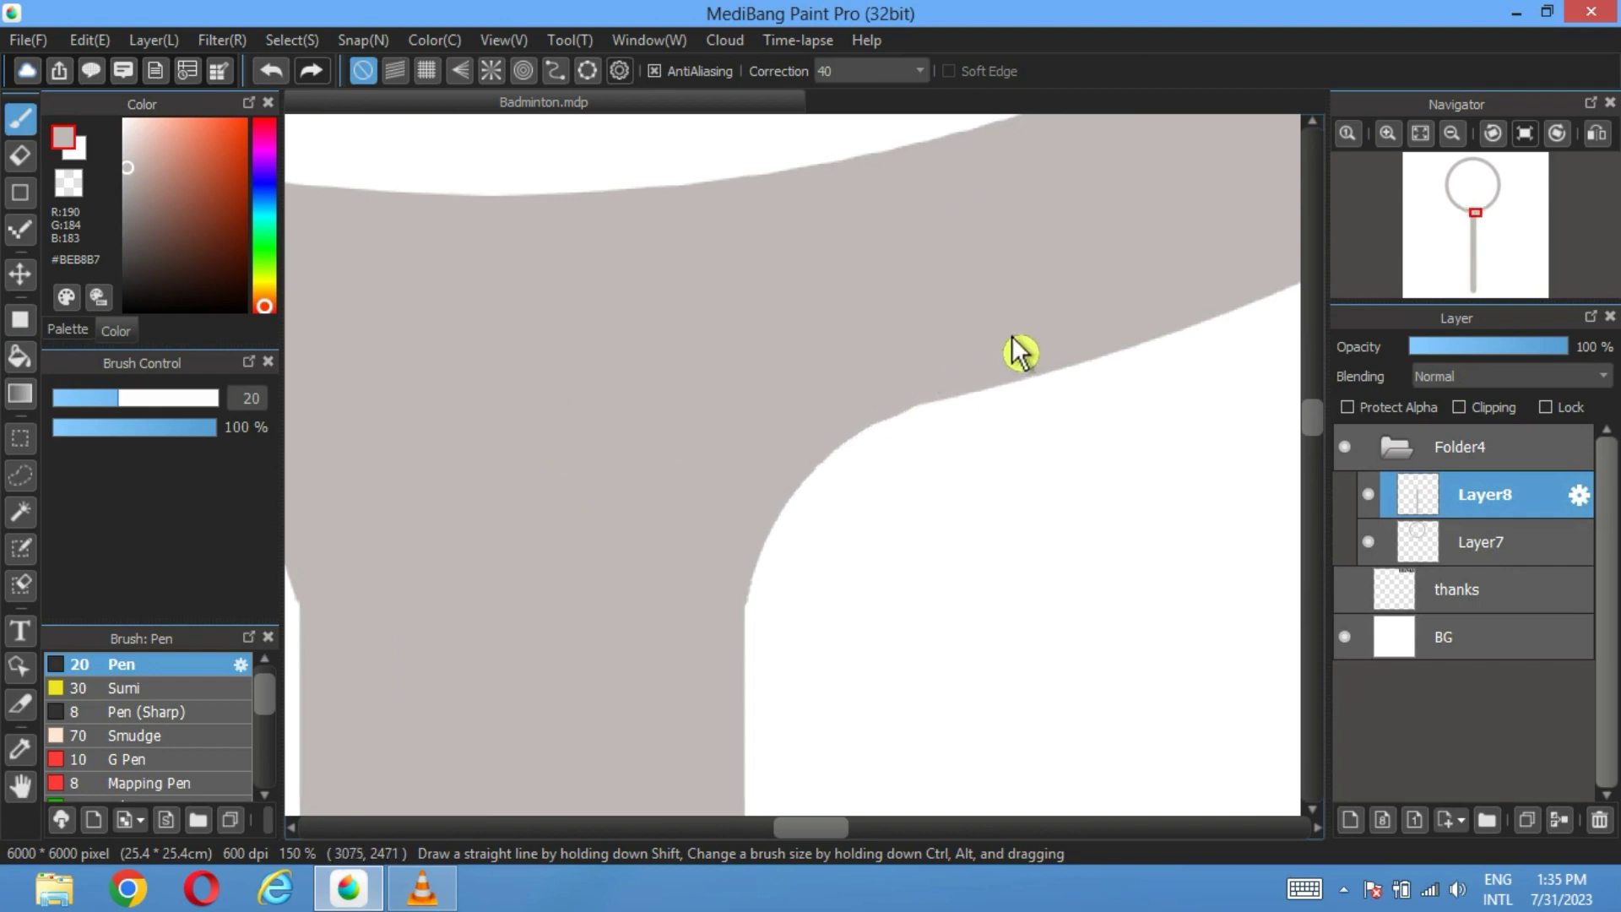
pyautogui.click(1422, 131)
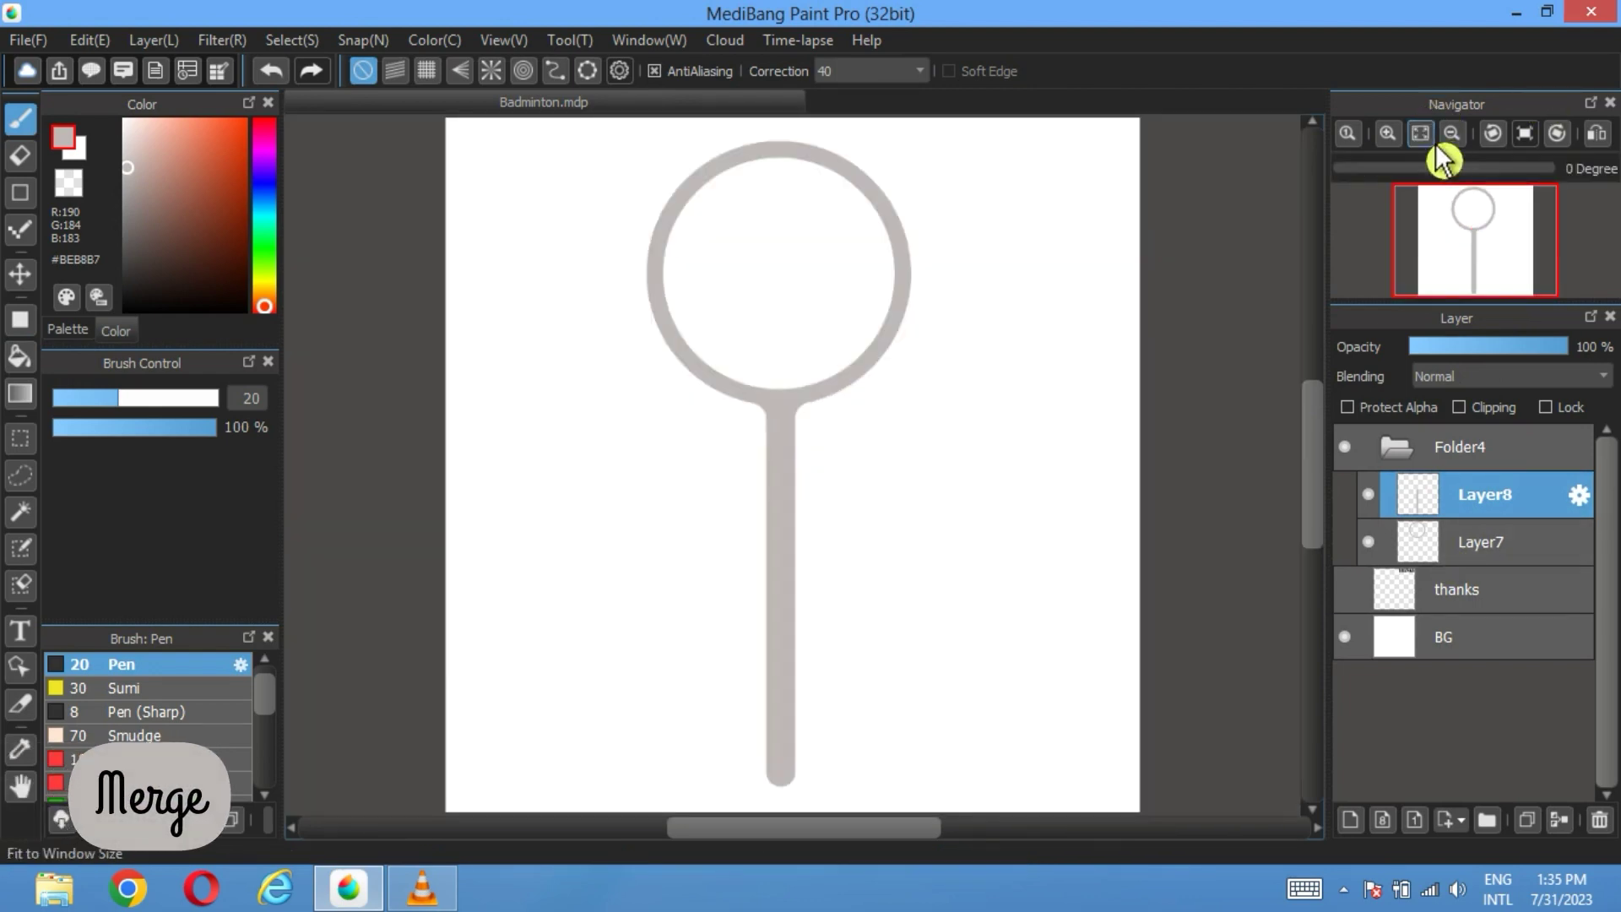
pyautogui.click(1562, 823)
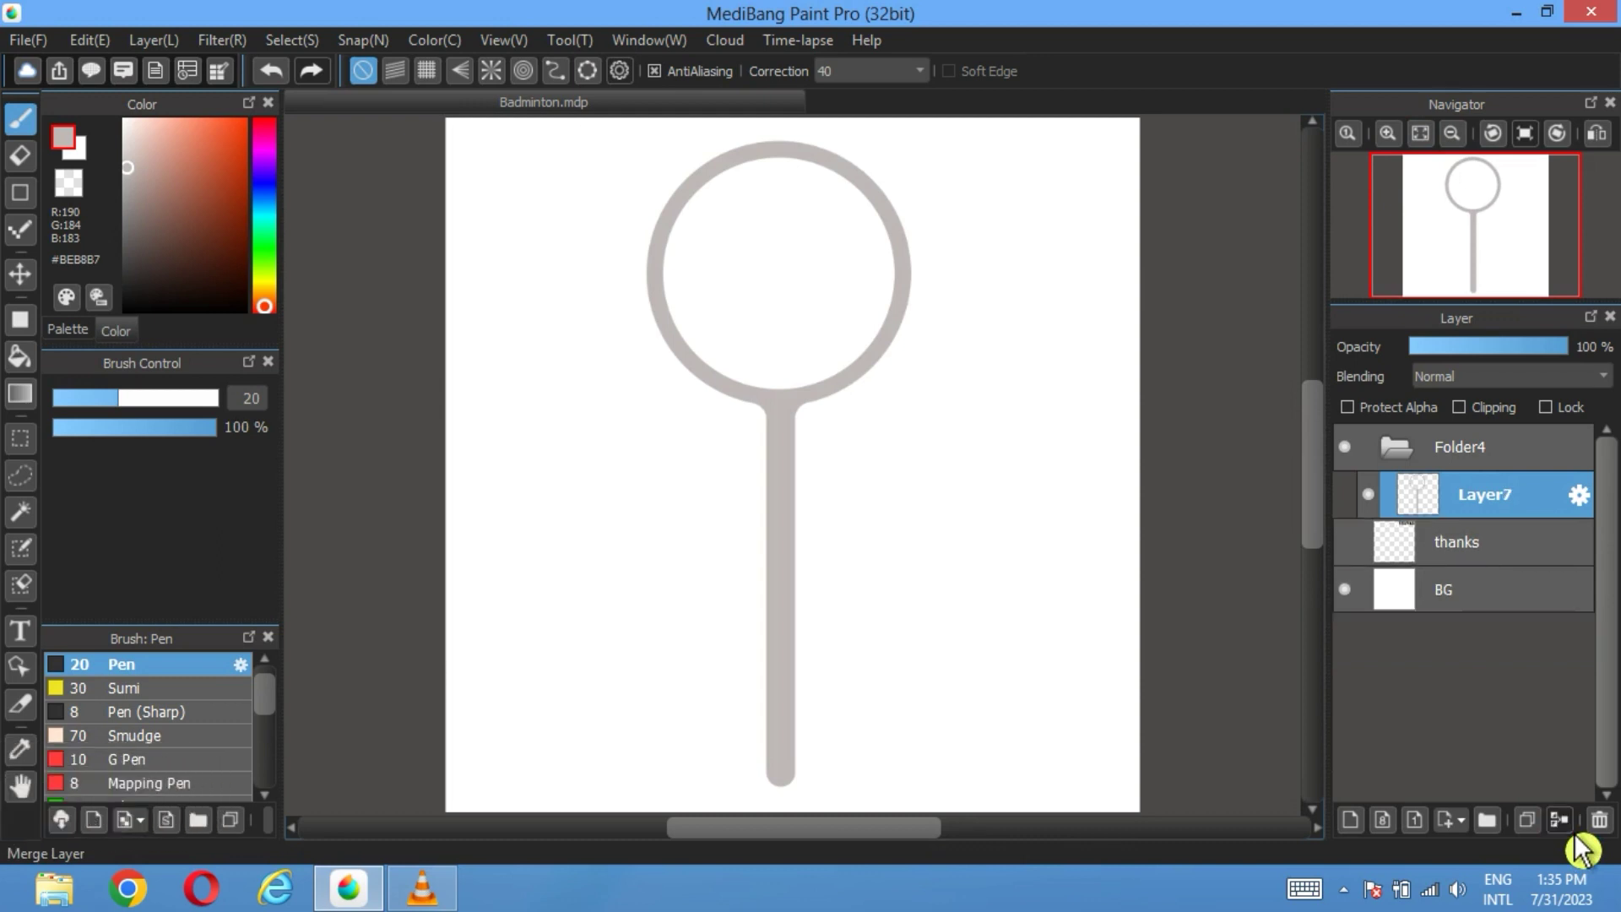
# Step: Select the racket shape on Layer7, outline it with a 20-pixel black selection border on the boundary, and deselect
pyautogui.click(20, 512)
pyautogui.click(793, 412)
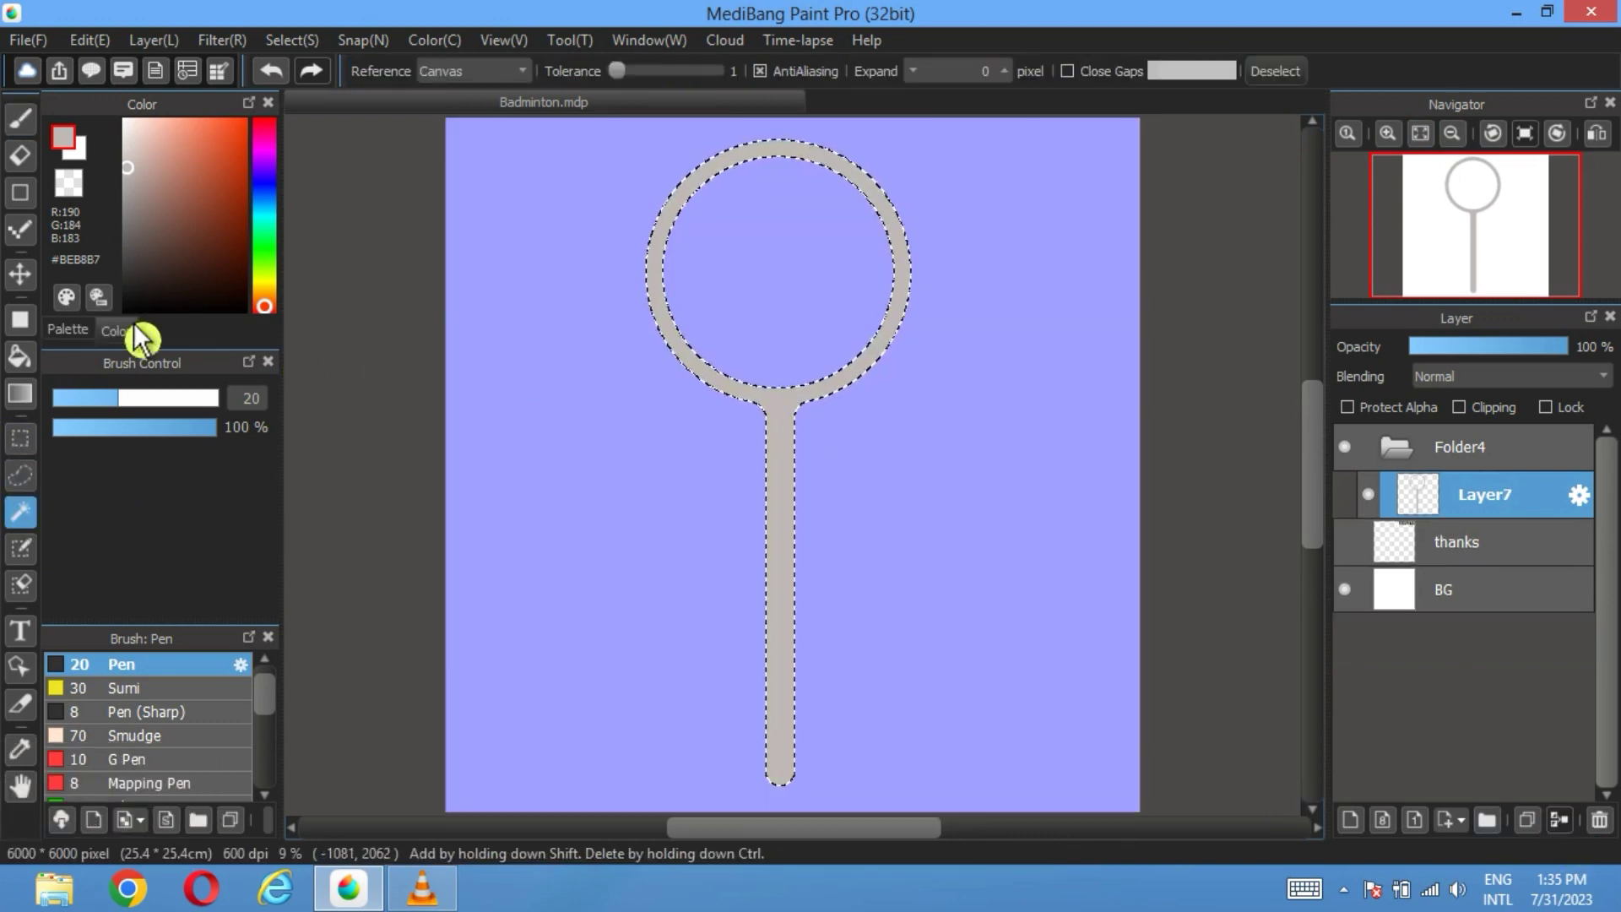
pyautogui.click(70, 330)
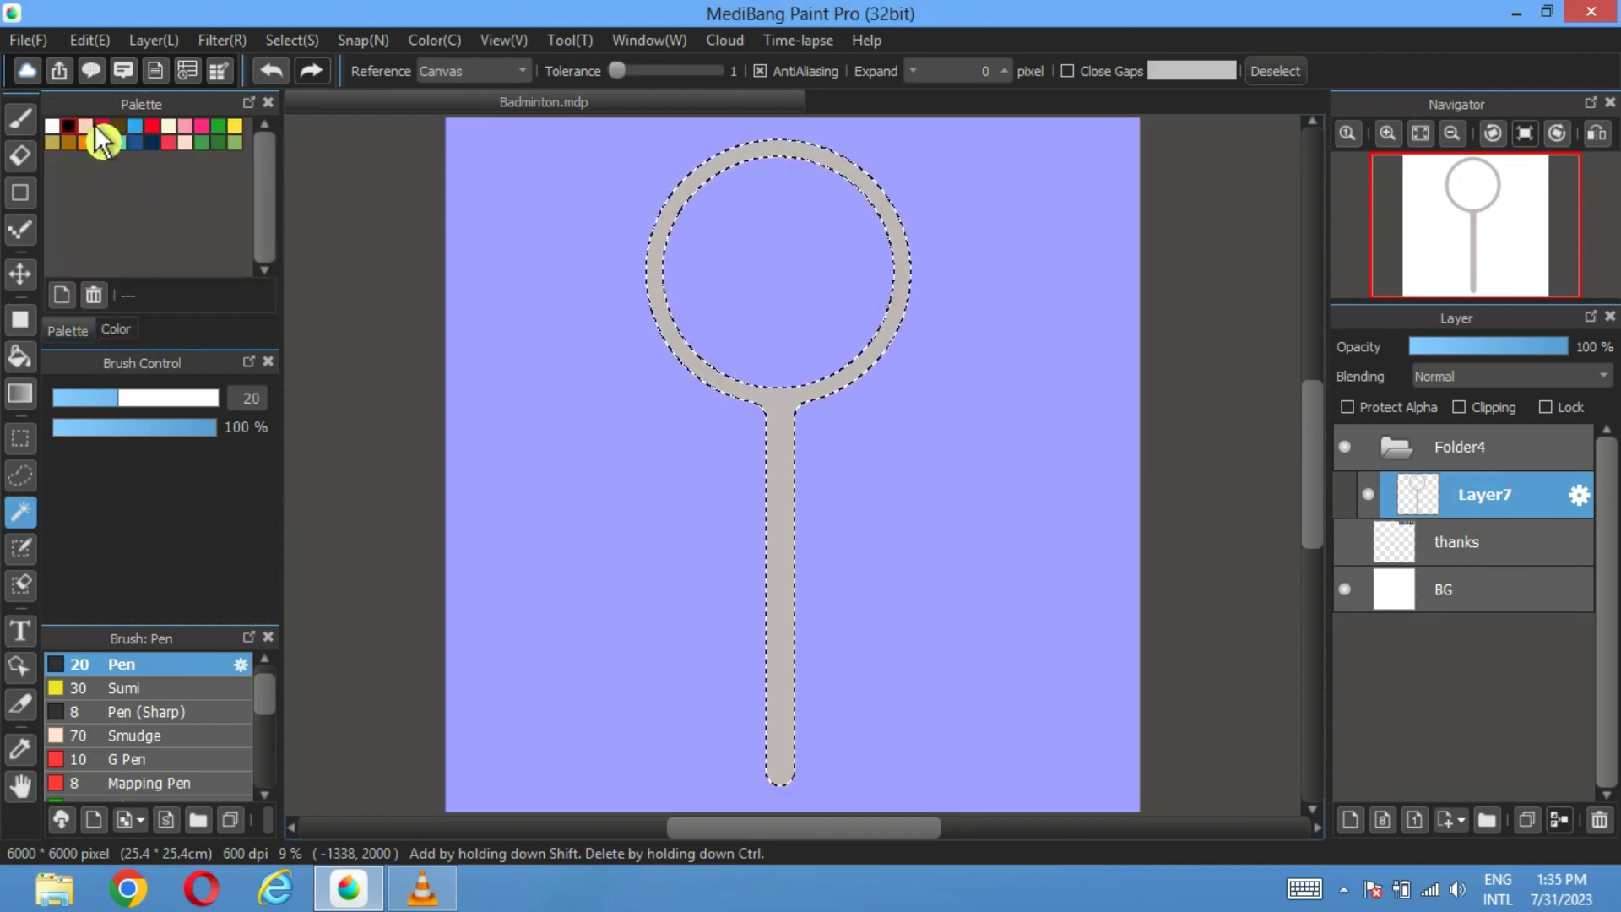
pyautogui.click(283, 44)
pyautogui.click(382, 396)
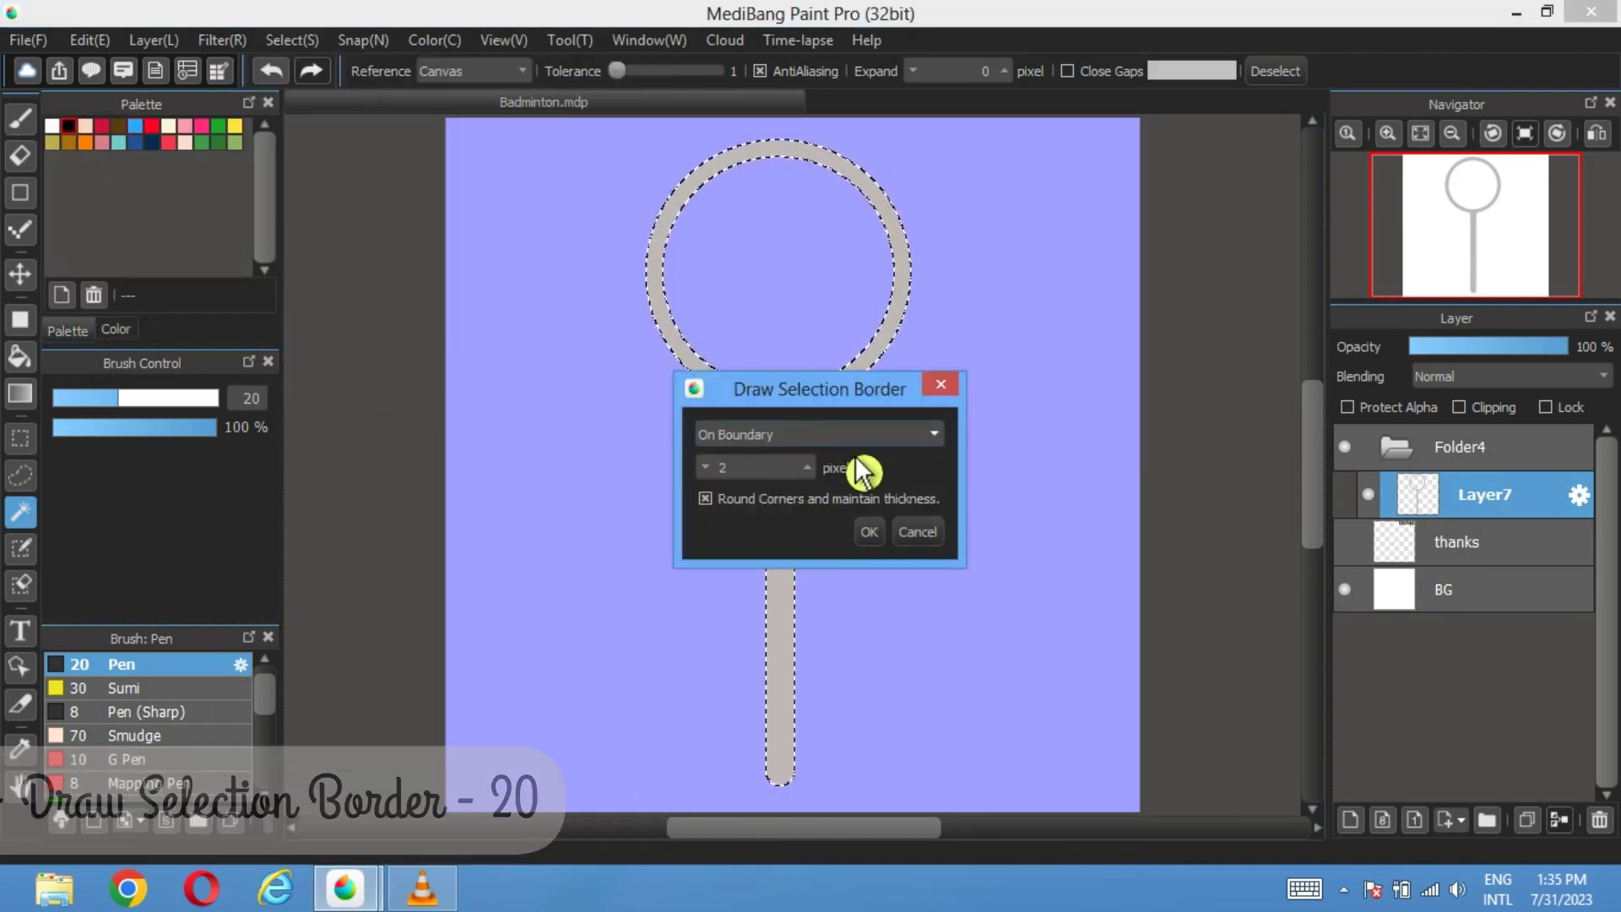
pyautogui.click(726, 468)
pyautogui.write('20')
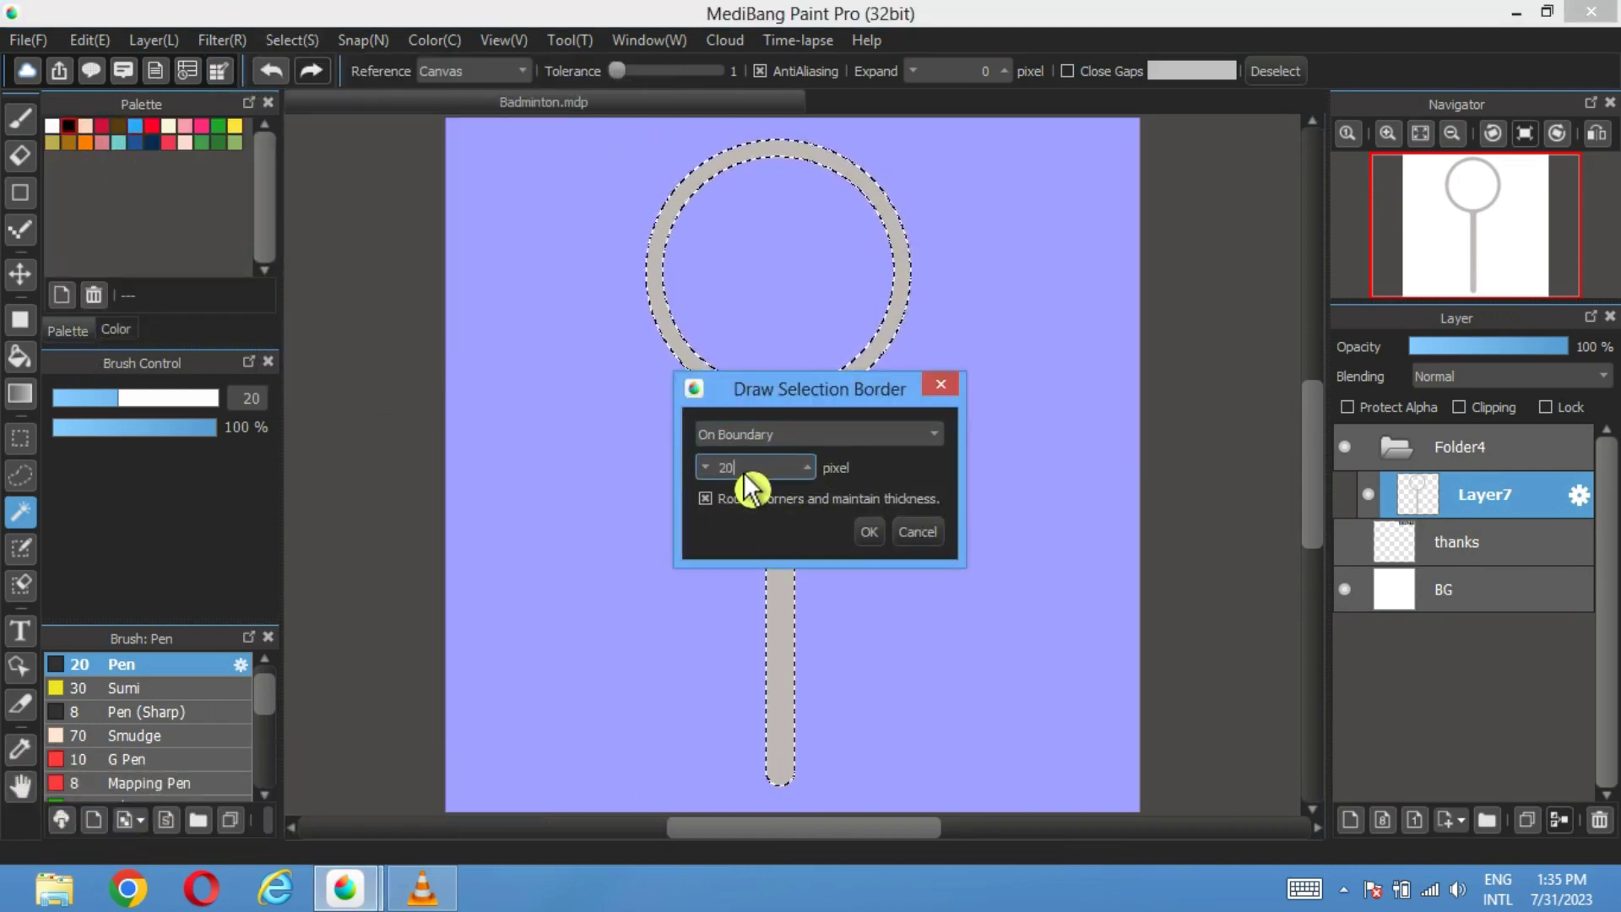
pyautogui.click(869, 533)
pyautogui.click(1274, 71)
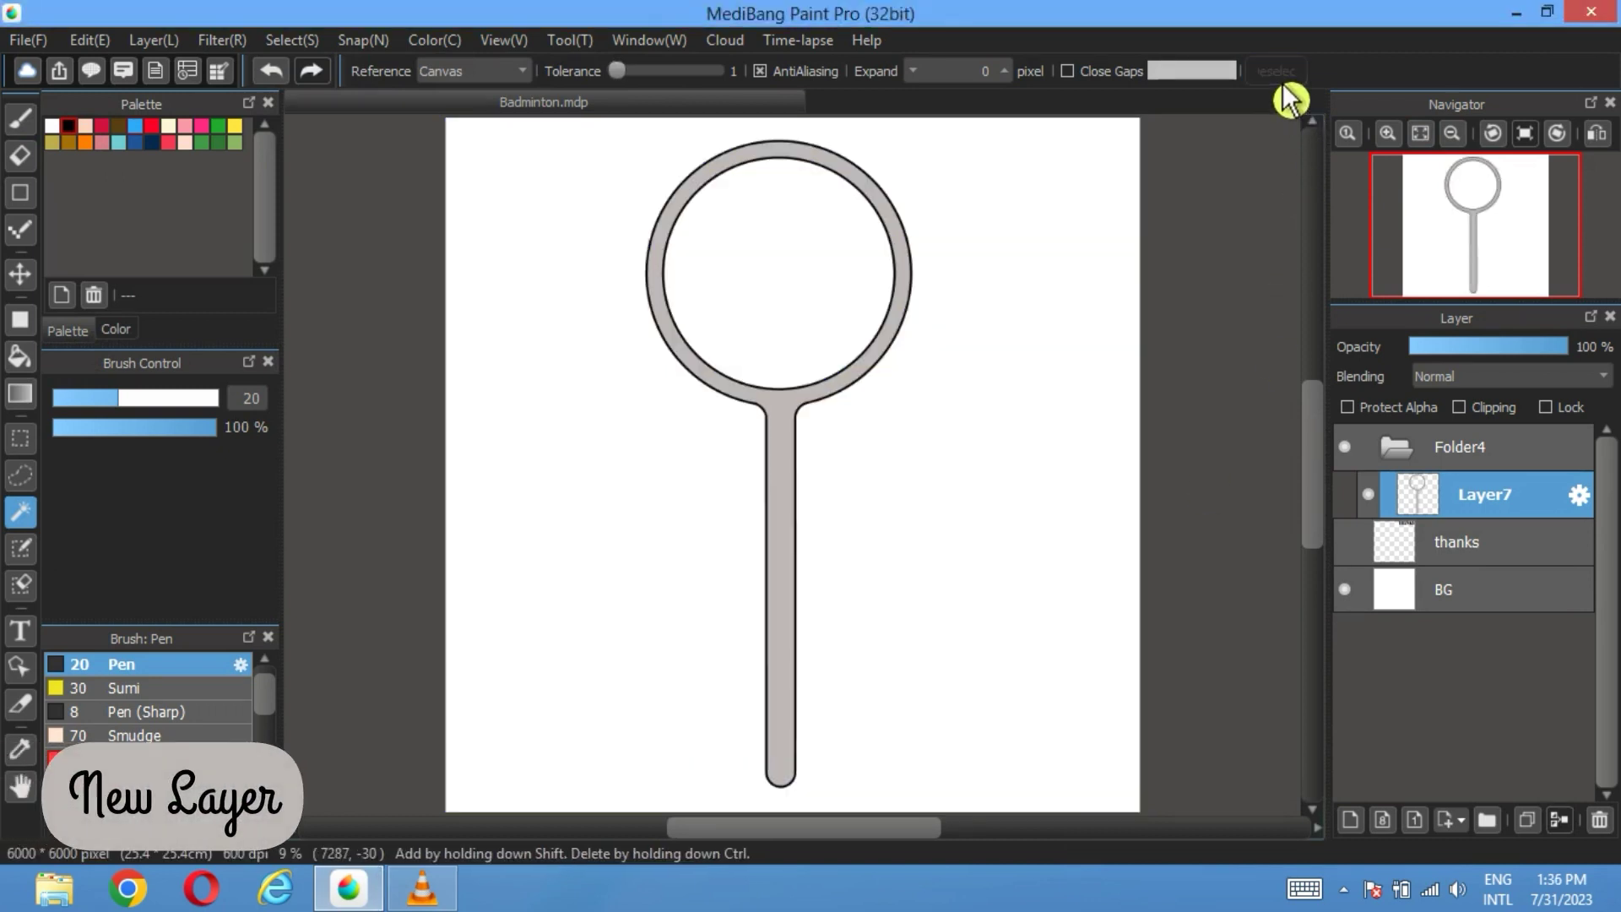
# Step: Add a new layer and draw a straight horizontal black line across the lower part of the shaft
pyautogui.click(1349, 820)
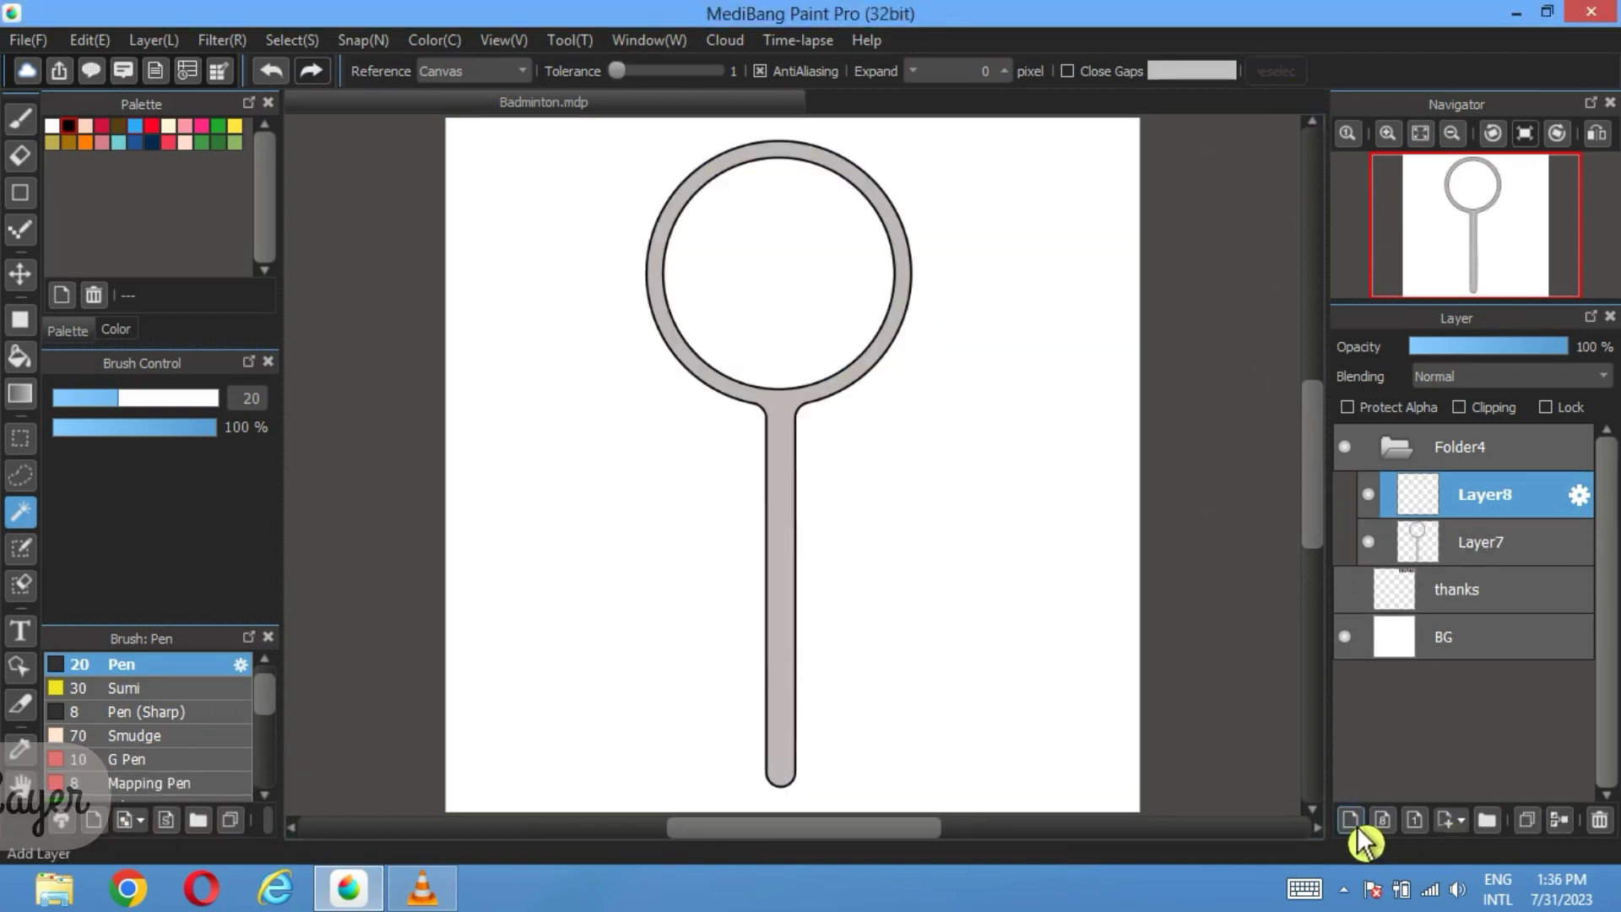
pyautogui.click(22, 193)
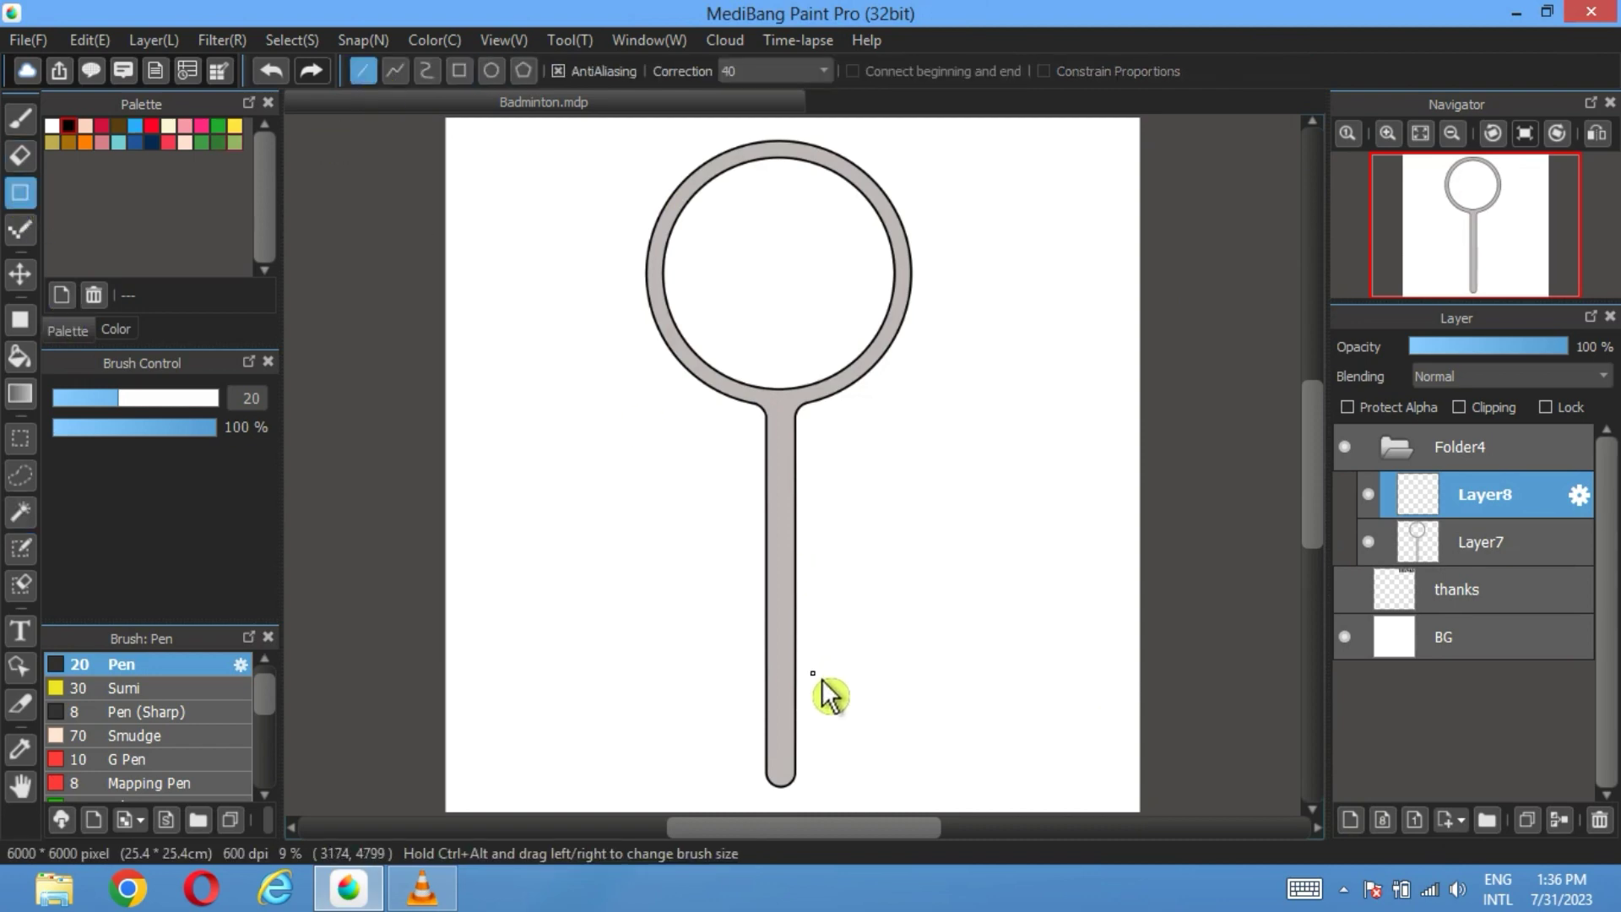
pyautogui.moveTo(817, 664); pyautogui.dragTo(673, 664)
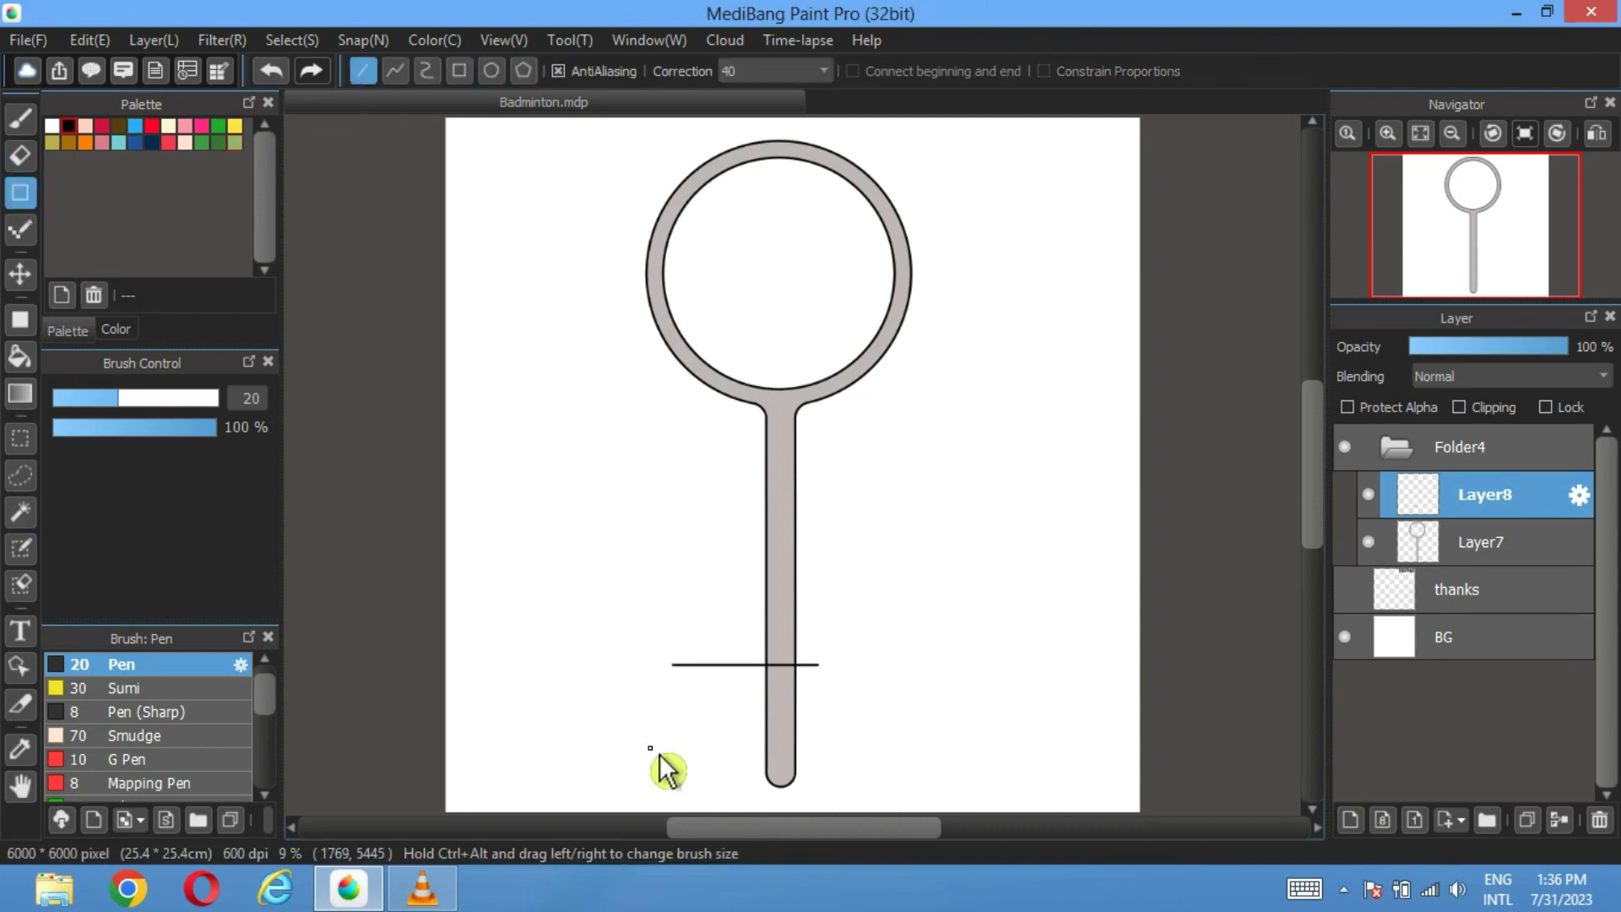
# Step: Erase the parts of the horizontal line that stick out on both sides of the shaft, using an eraser size of 199
pyautogui.scroll(5, 661, 755)
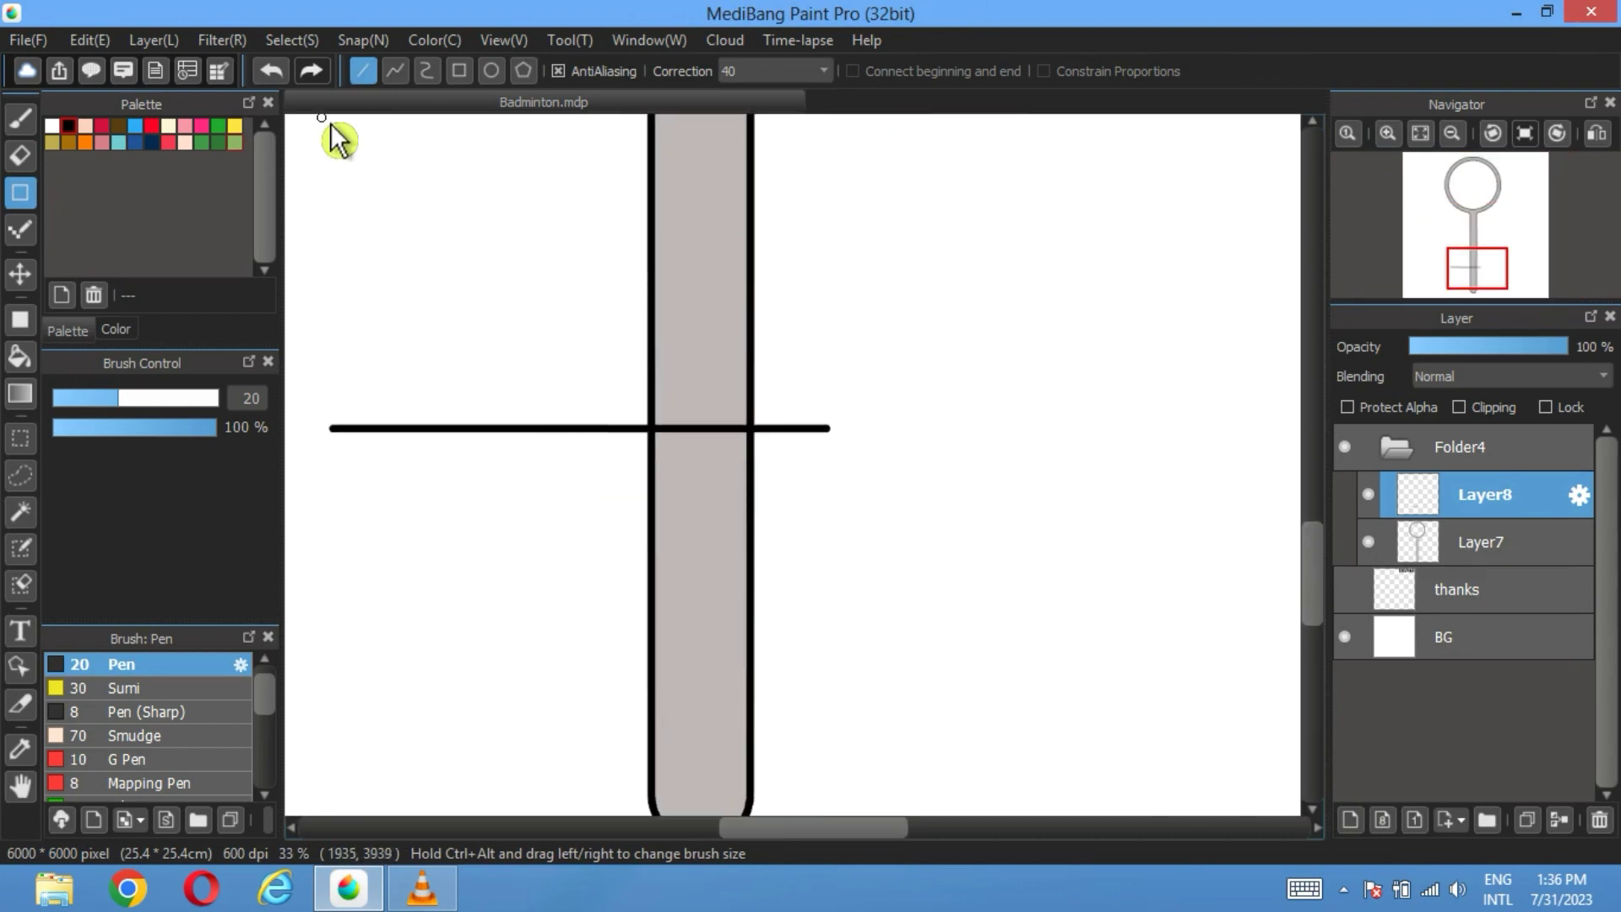
pyautogui.press('e')
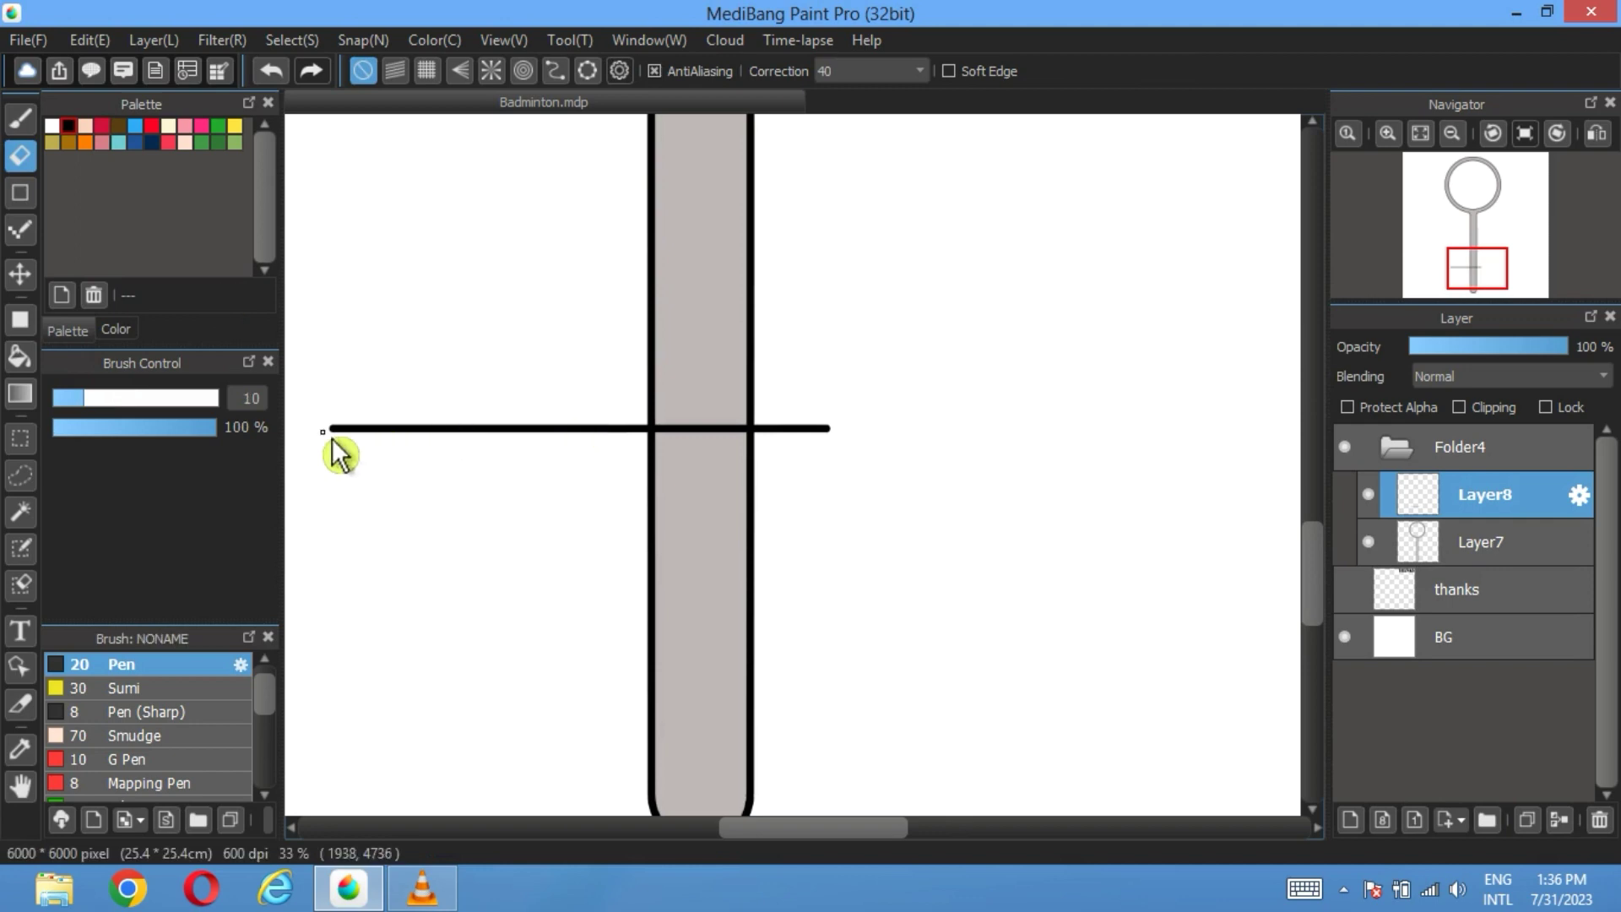
pyautogui.moveTo(236, 419); pyautogui.dragTo(507, 463)
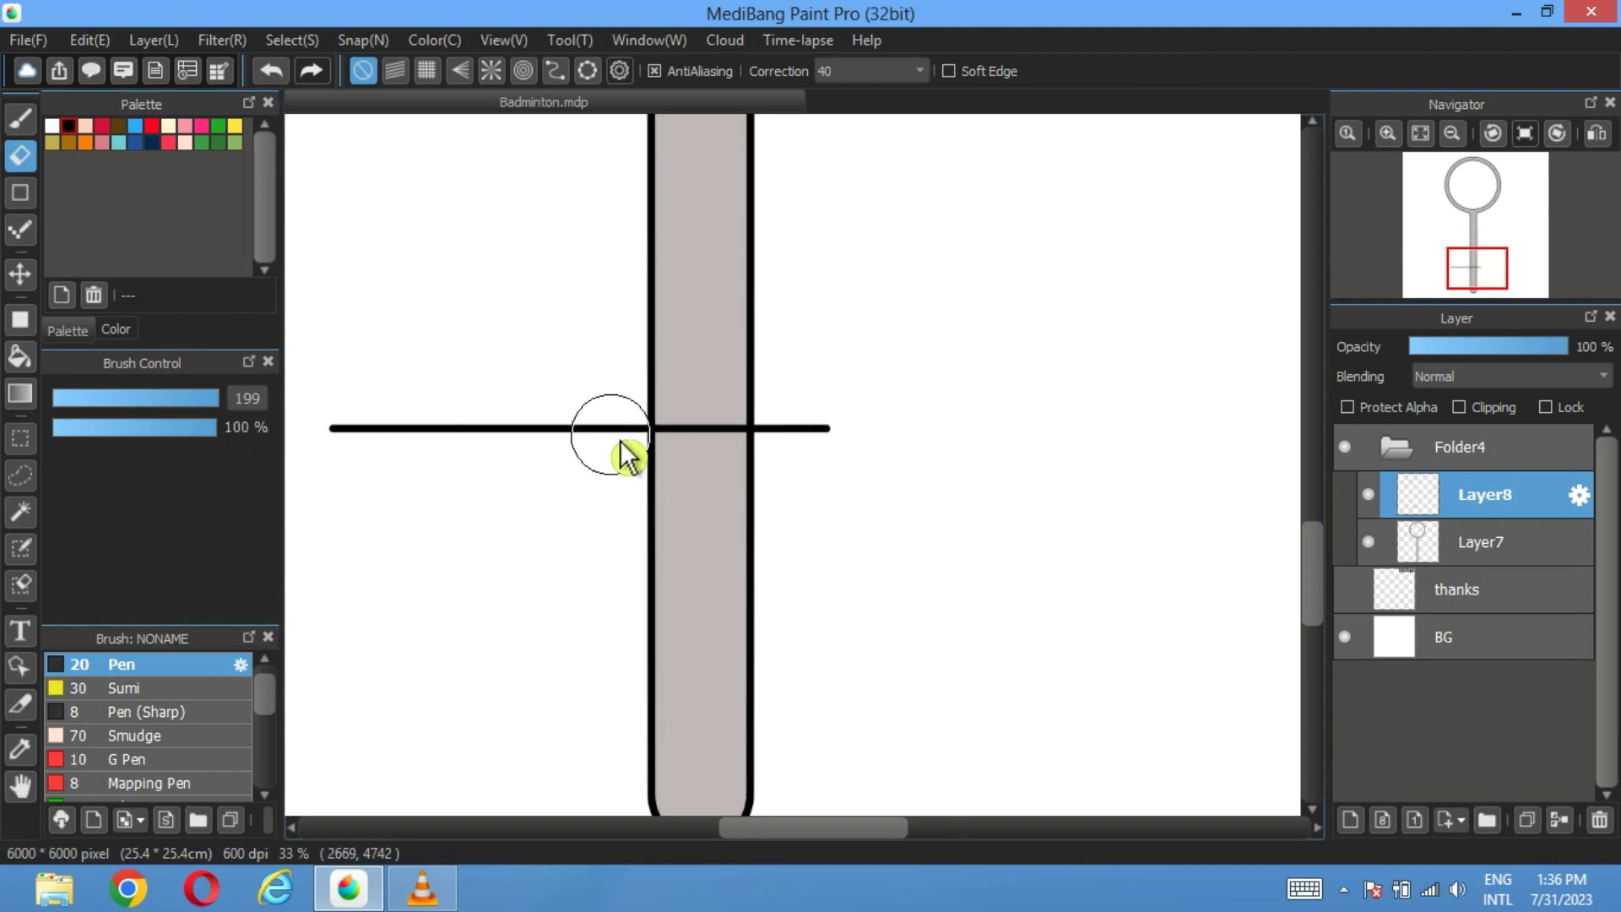
pyautogui.moveTo(623, 444)
pyautogui.mouseDown()
pyautogui.moveTo(394, 434)
pyautogui.moveTo(473, 438)
pyautogui.mouseUp()
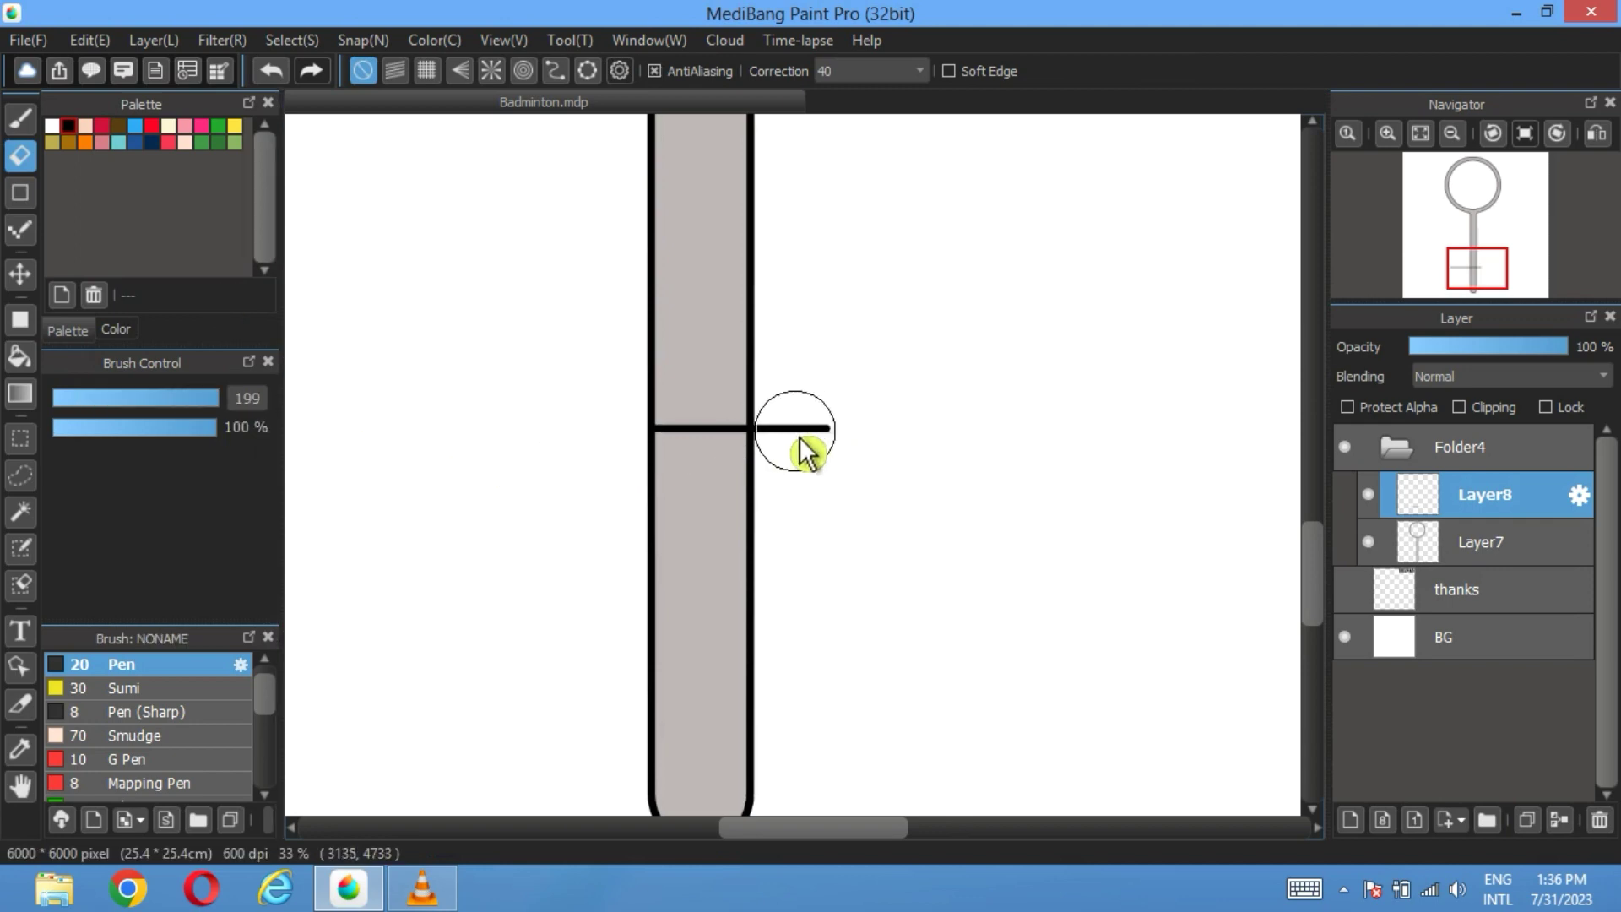
# Step: Add another new layer and arrange it between Layer8 and Layer7 as the active layer
pyautogui.click(1351, 818)
pyautogui.moveTo(1404, 551); pyautogui.dragTo(1505, 501)
pyautogui.click(1409, 547)
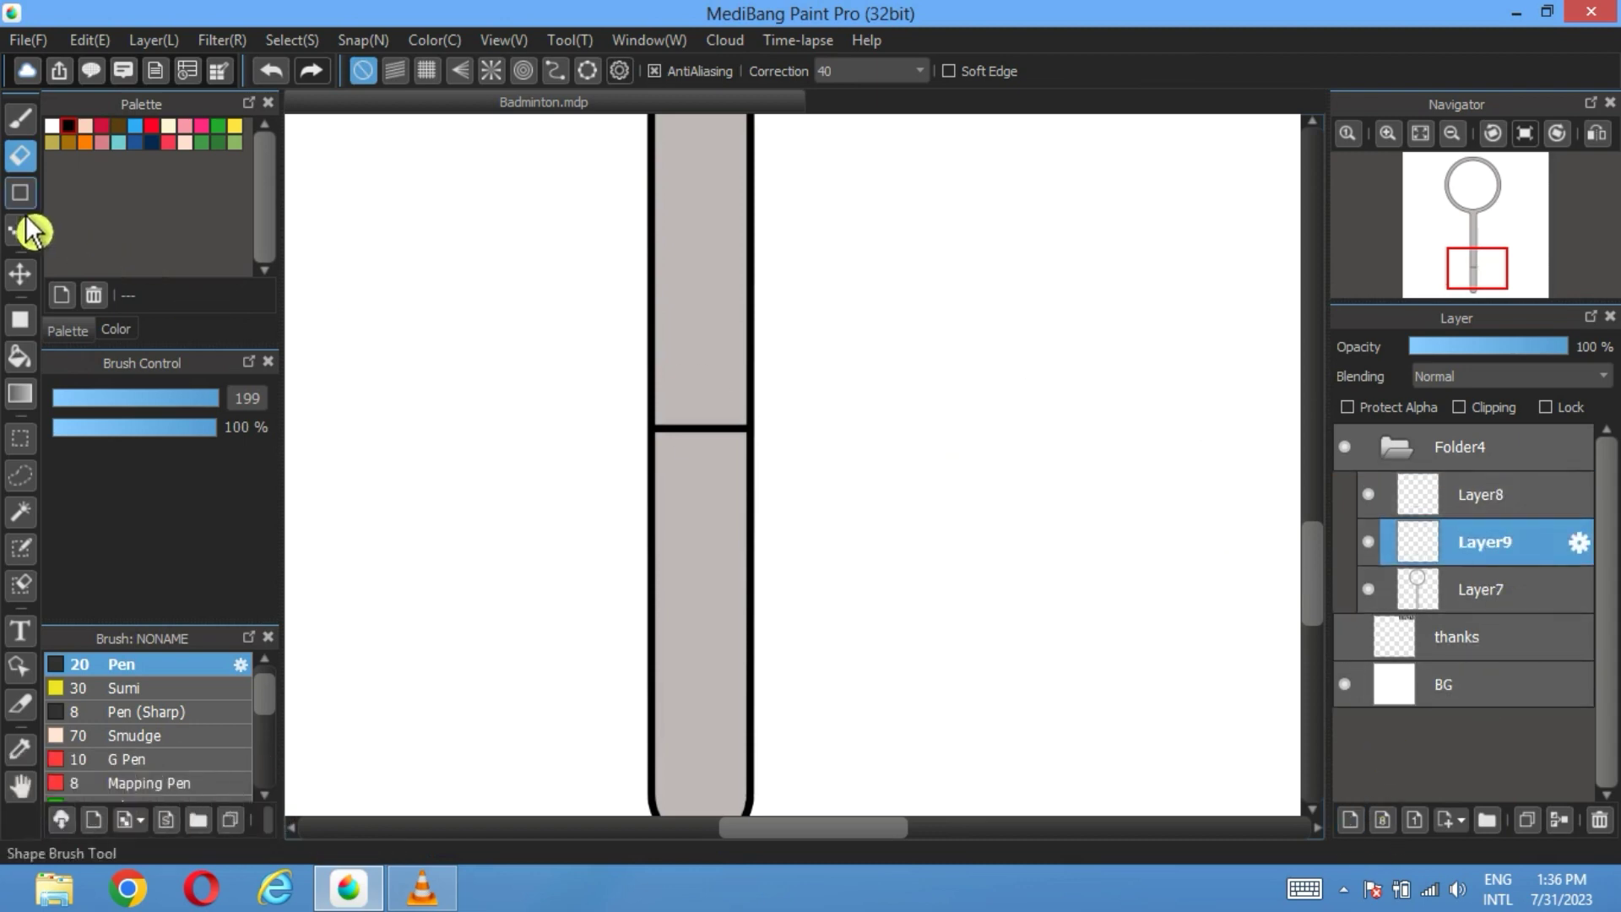
# Step: Fill the shaft section below the horizontal line with dark grey #696868 on Layer9
pyautogui.click(117, 330)
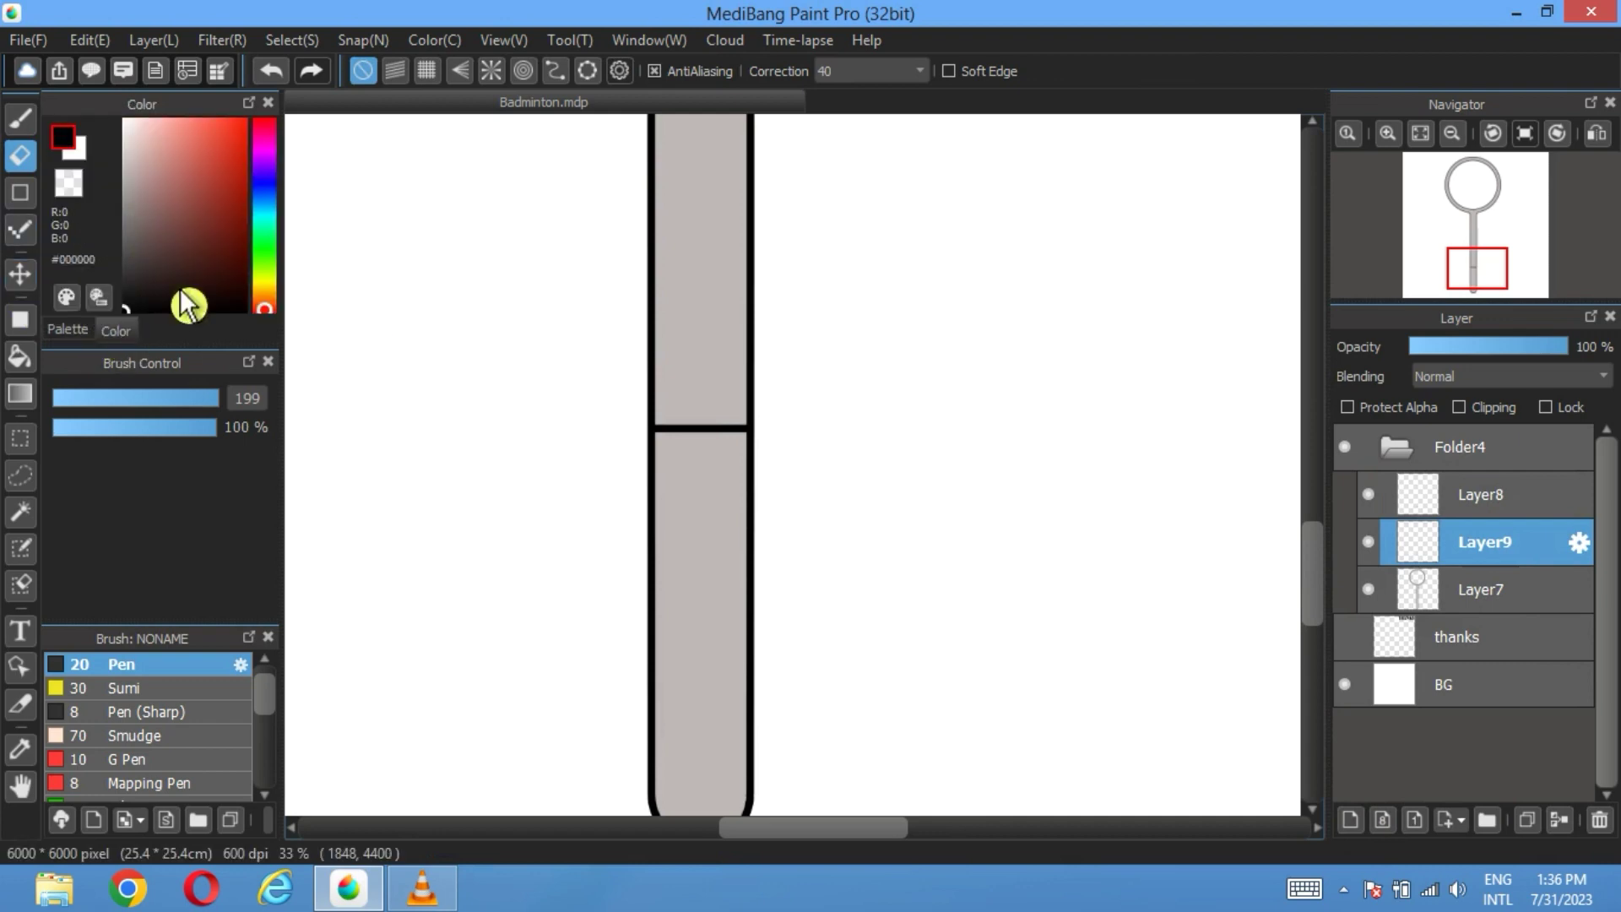
pyautogui.click(129, 240)
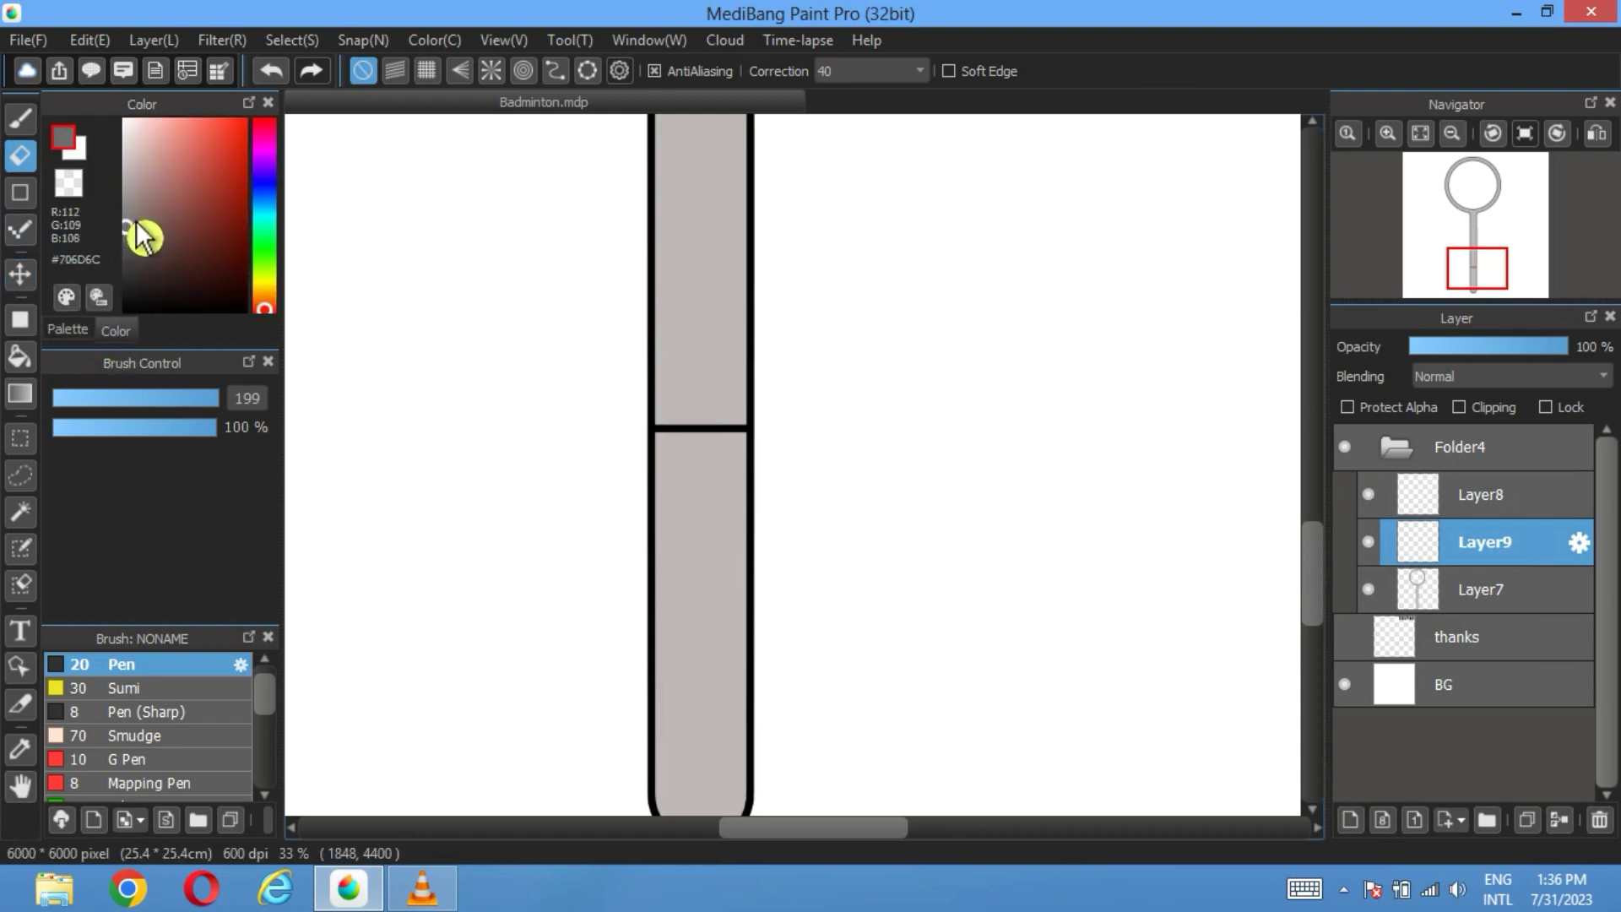
pyautogui.click(129, 209)
pyautogui.click(20, 356)
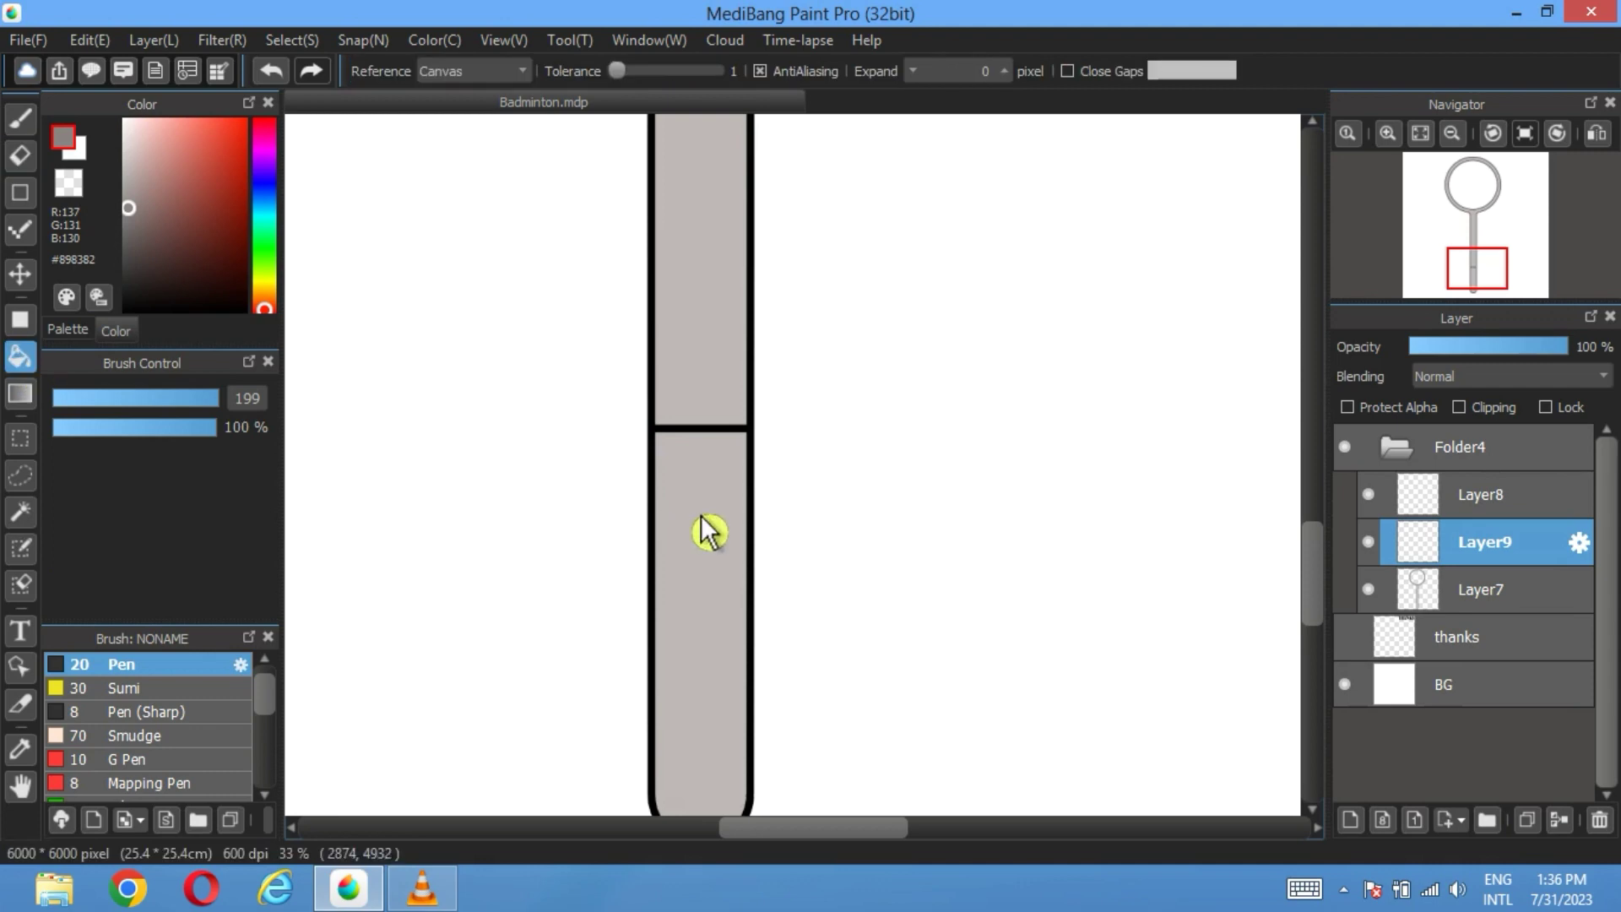
pyautogui.click(707, 531)
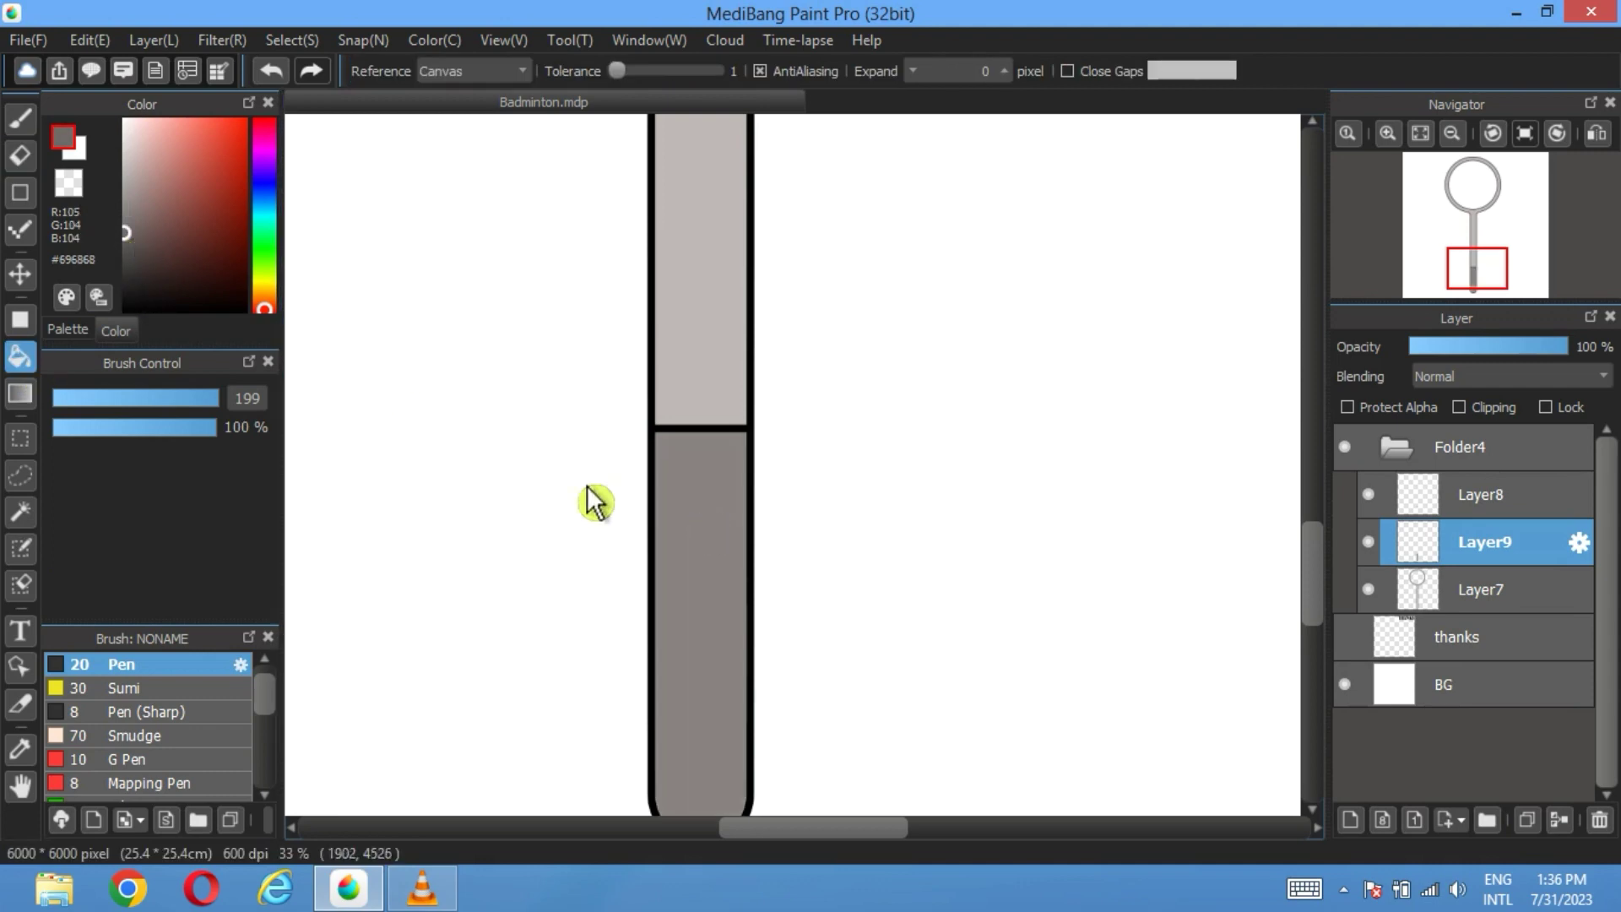
pyautogui.click(714, 525)
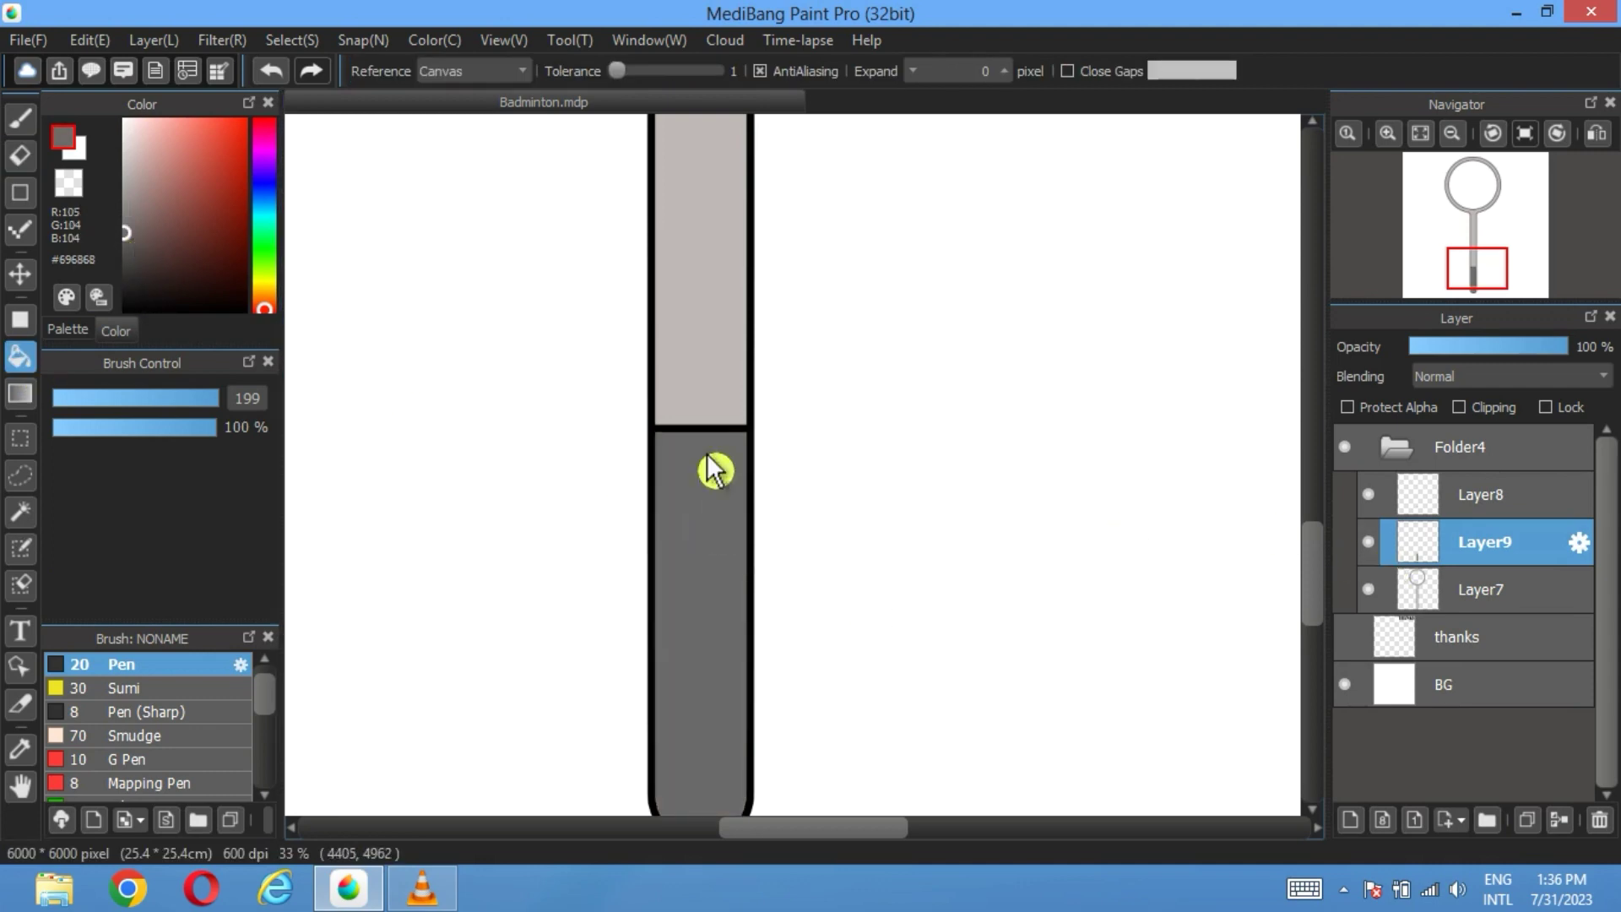
# Step: Move Layer9 and Layer7 together out of Folder4 to just above the BG layer
pyautogui.click(20, 274)
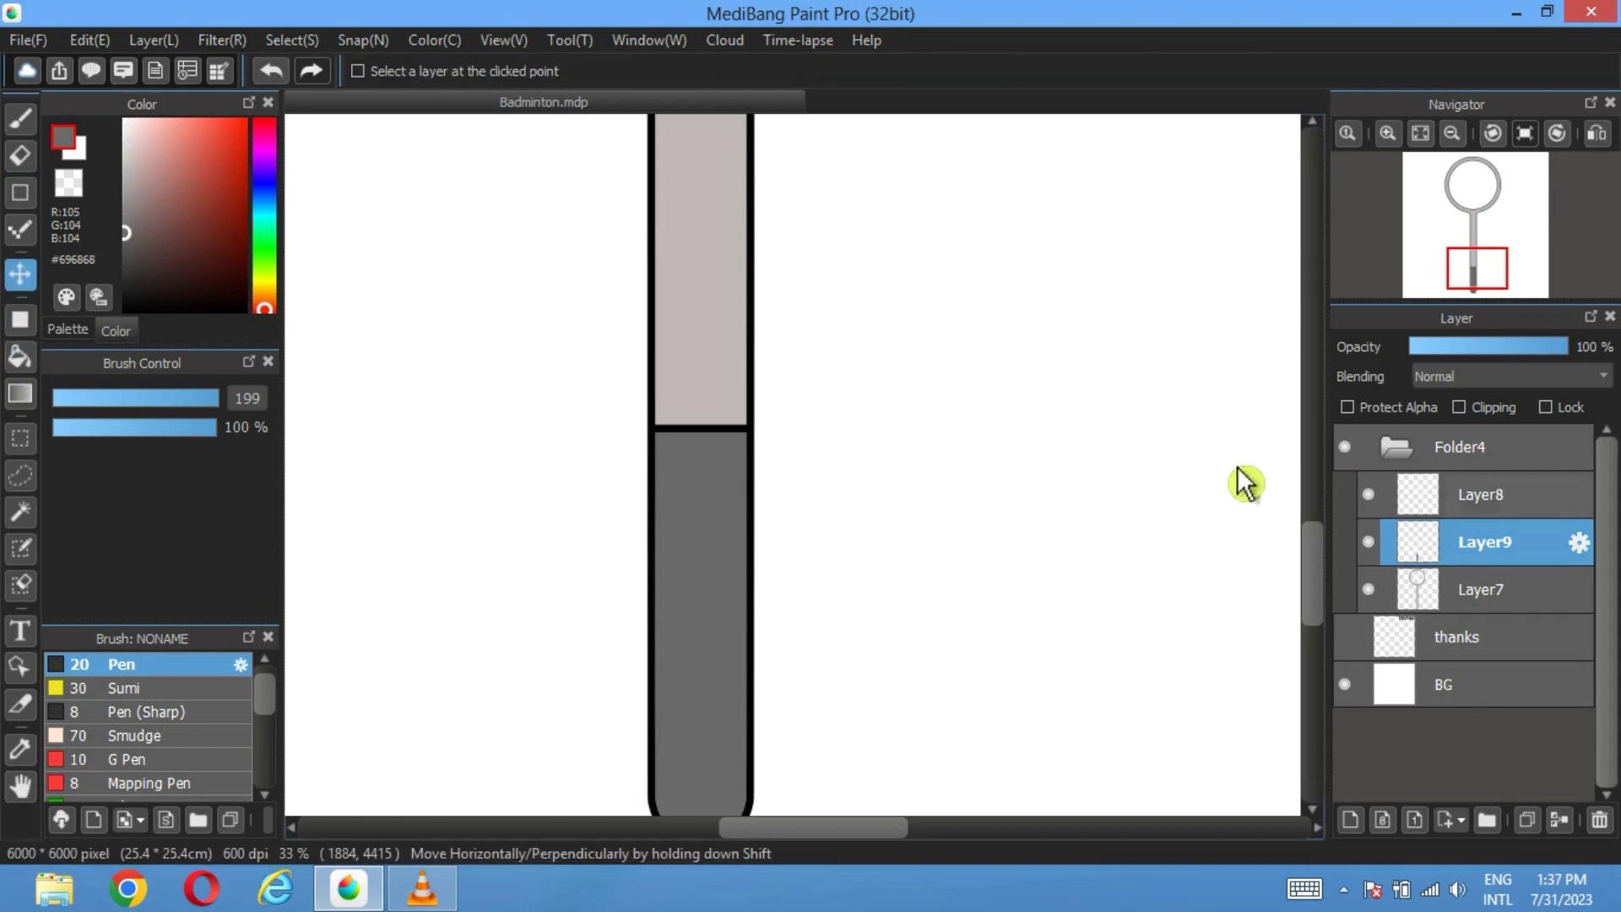
pyautogui.scroll(-1, 1191, 356)
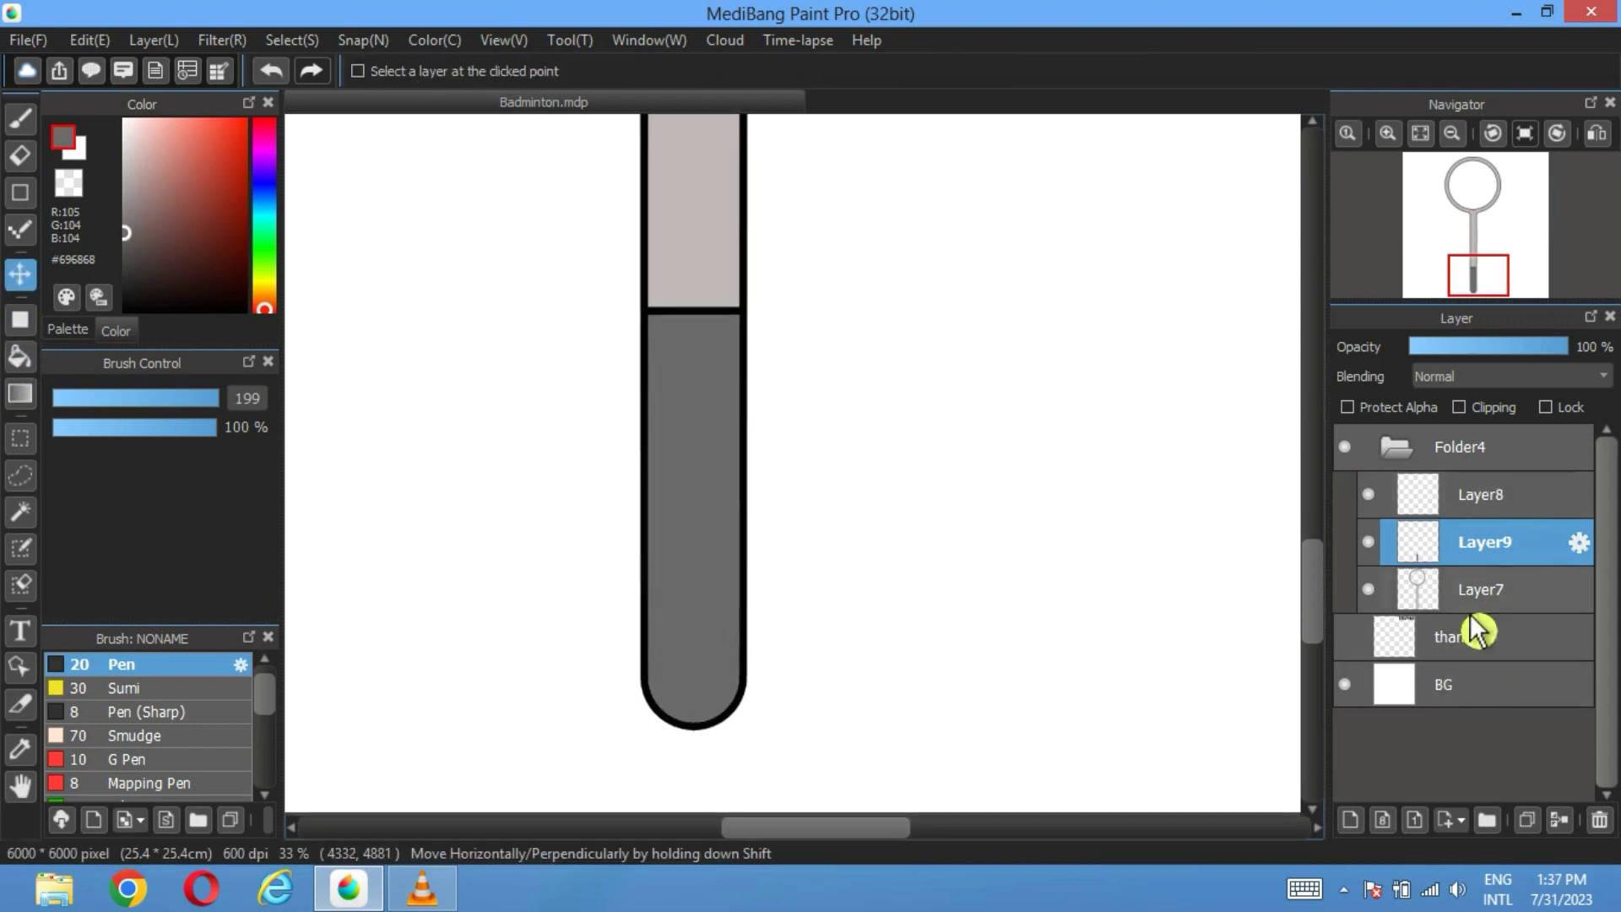
pyautogui.keyDown('ctrl'); pyautogui.click(1499, 591); pyautogui.keyUp('ctrl')
pyautogui.moveTo(1491, 550); pyautogui.dragTo(1486, 674)
# Step: Duplicate Layer8 with the horizontal line and move the copy about 141 pixels down the handle
pyautogui.click(1436, 505)
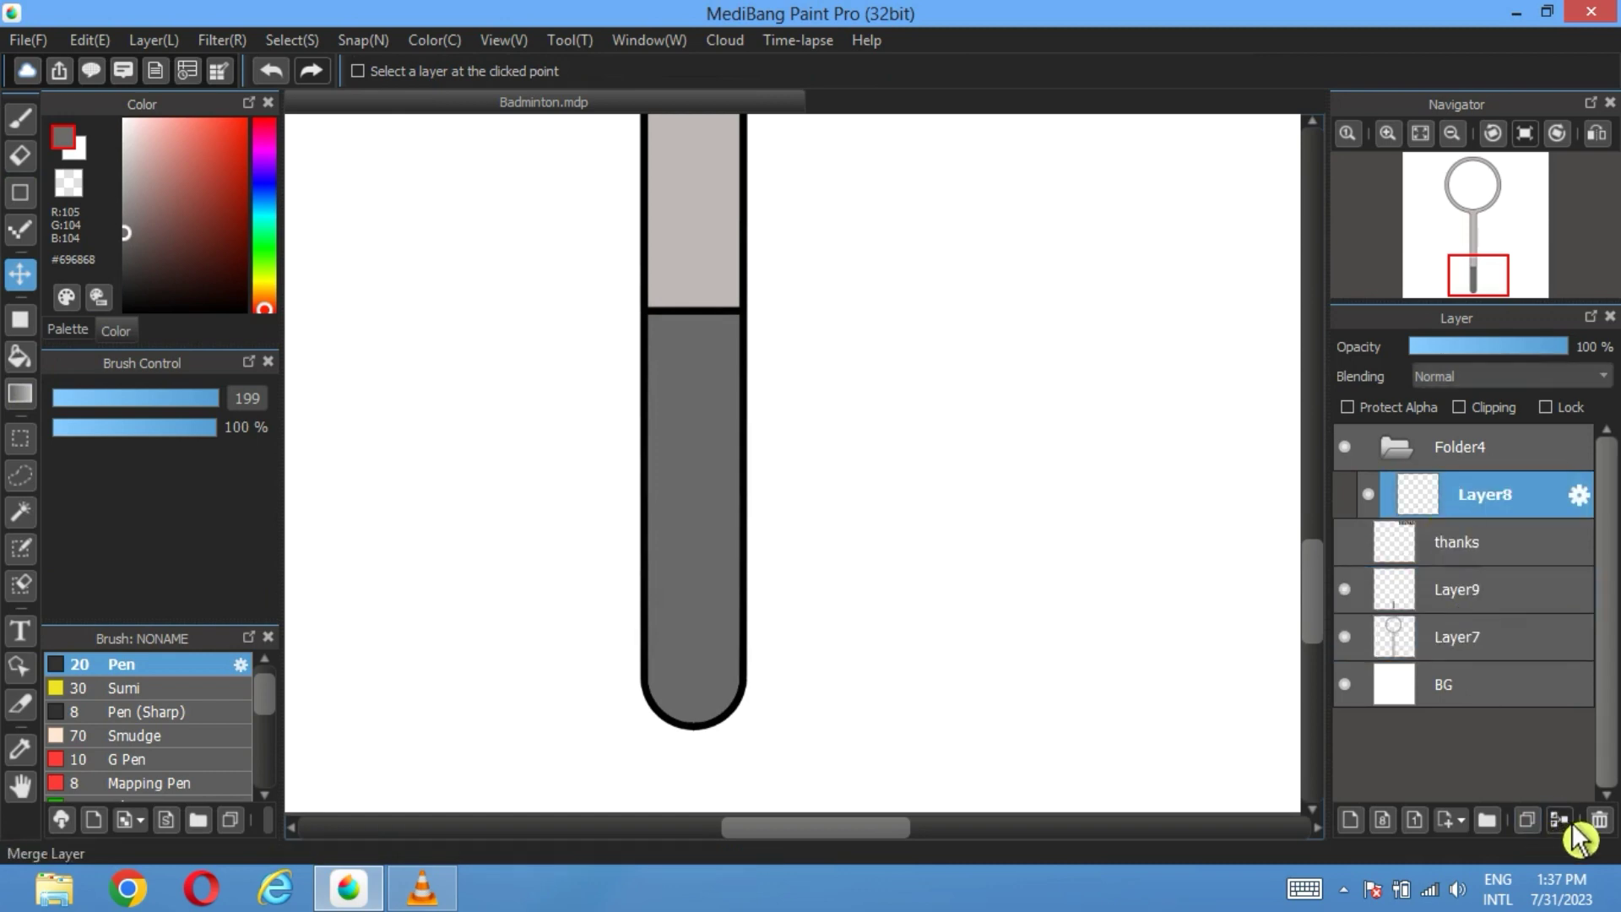
pyautogui.click(1526, 819)
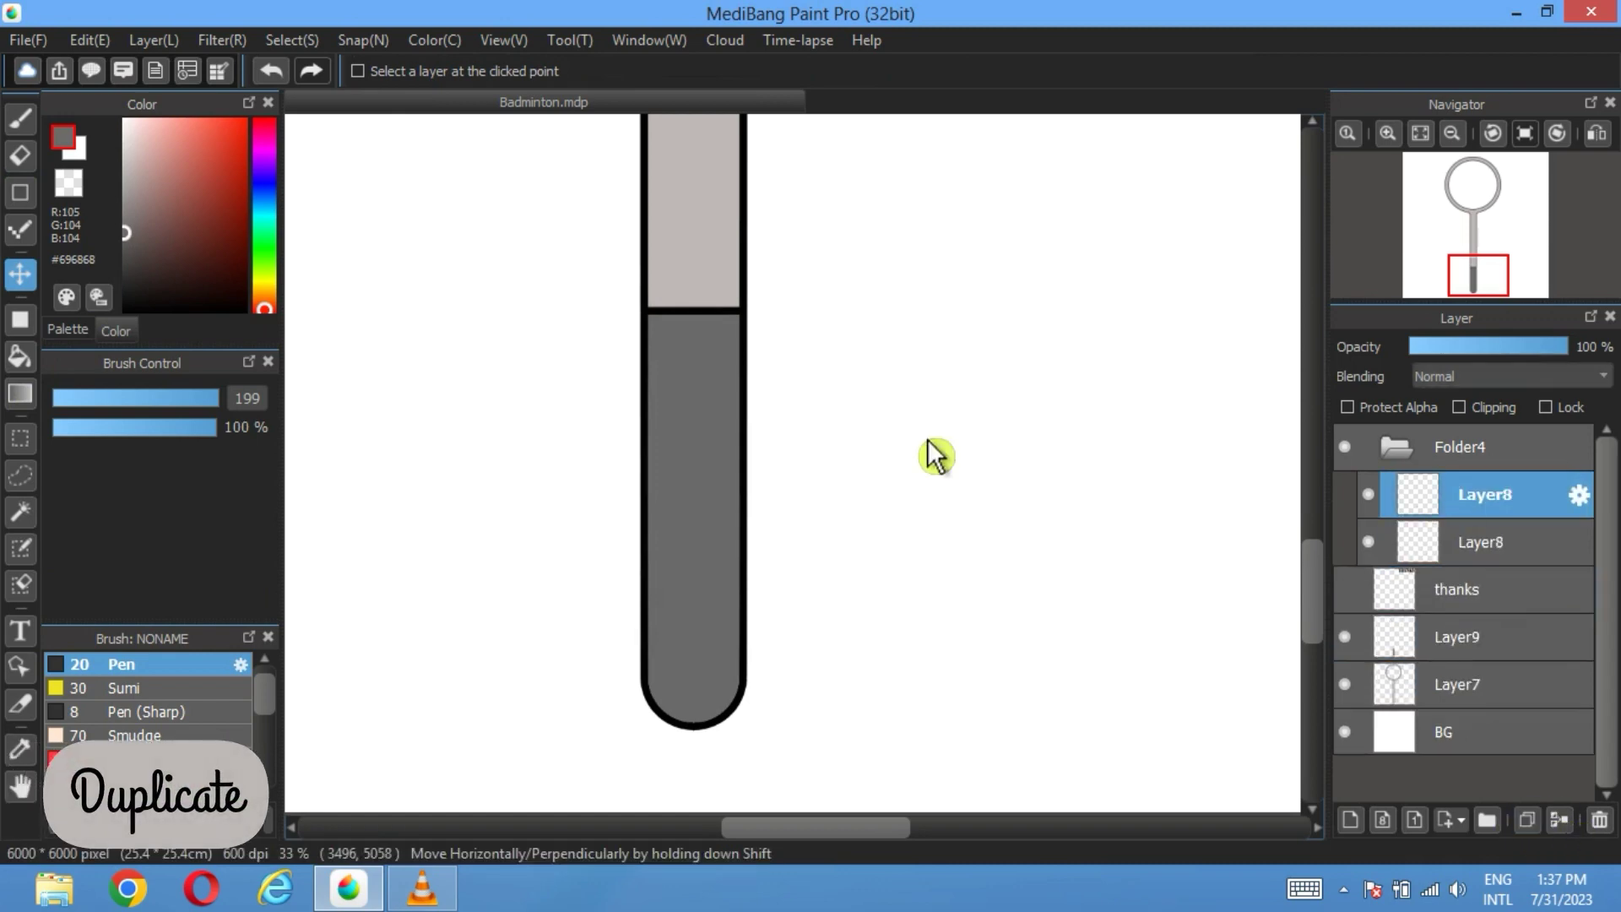
pyautogui.moveTo(705, 336); pyautogui.dragTo(710, 400)
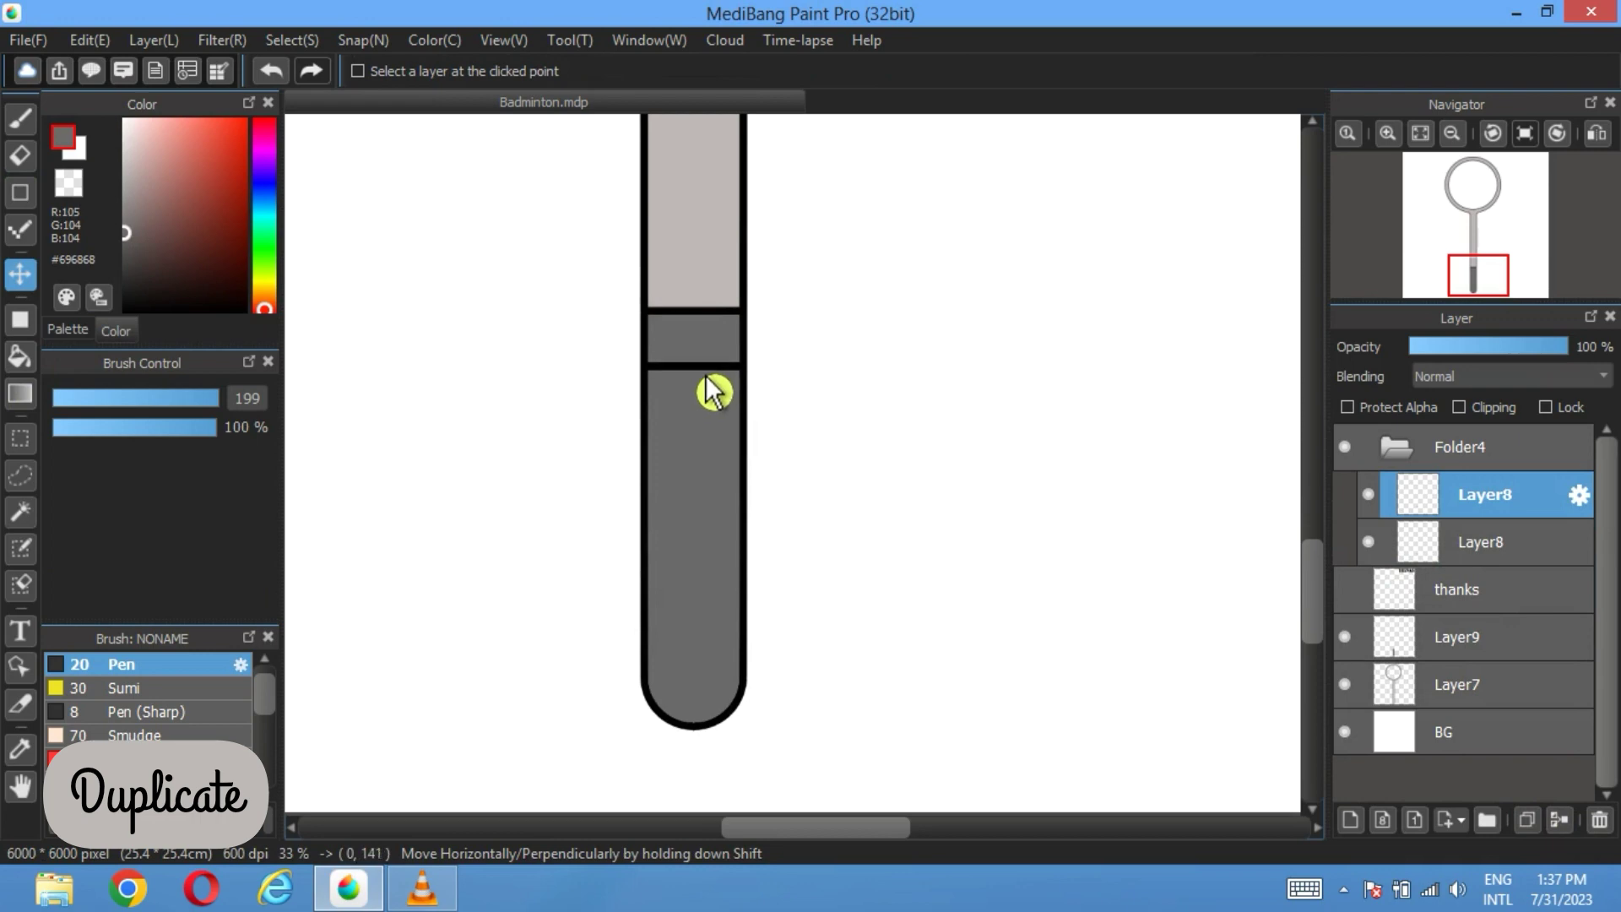
# Step: Duplicate the lower line, move the new copy about 150 pixels farther down, and merge it with the layer beneath
pyautogui.click(1526, 819)
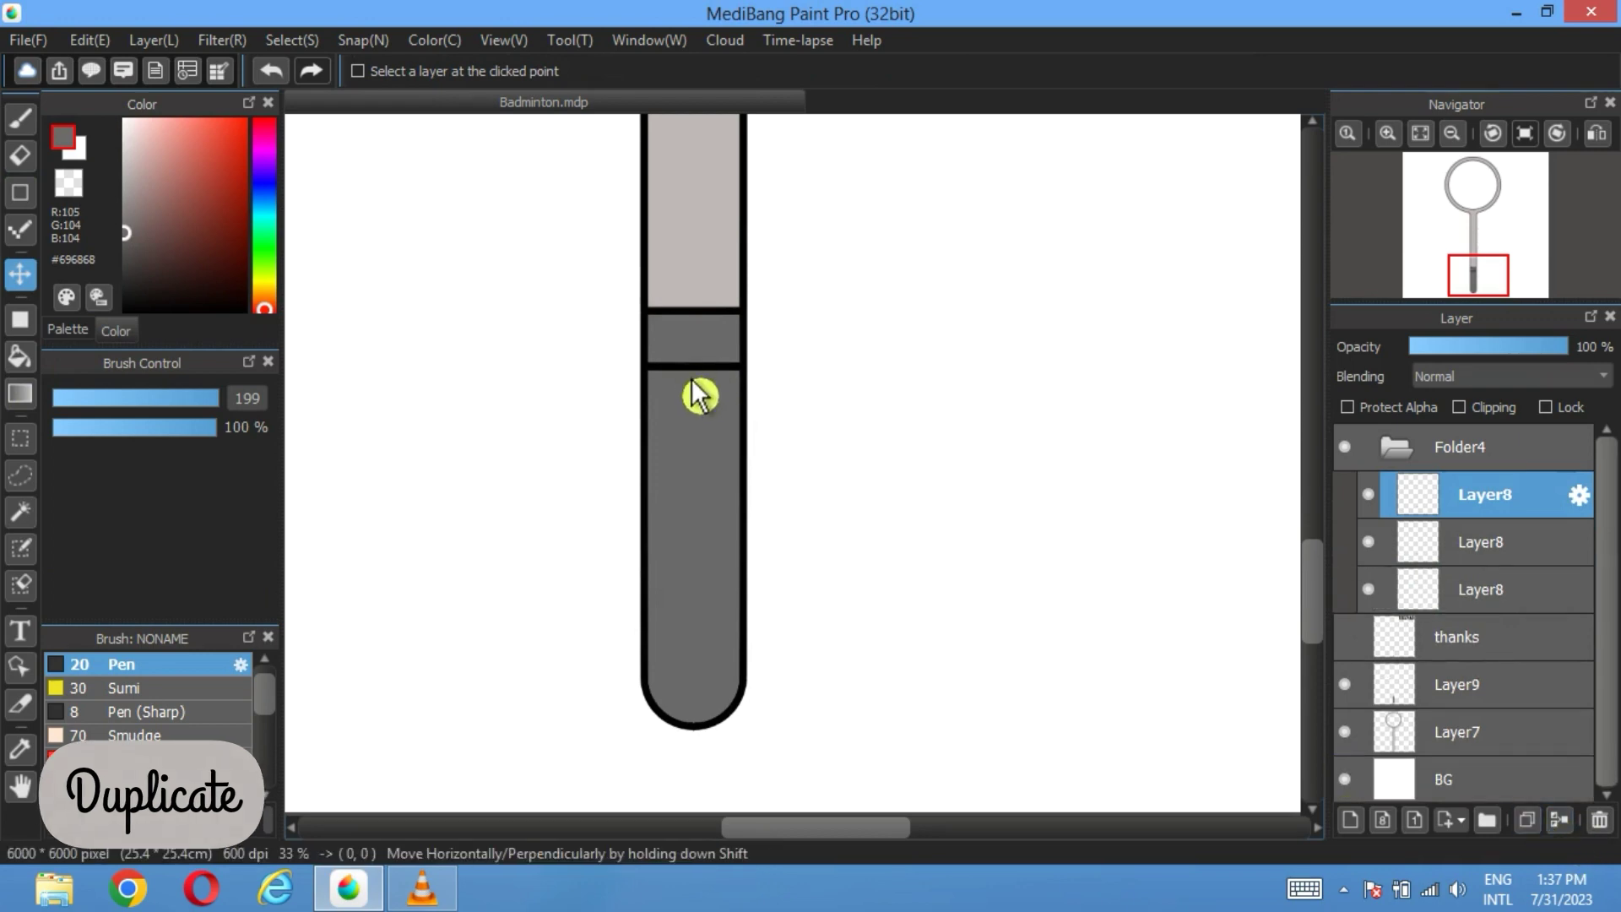
pyautogui.moveTo(698, 395); pyautogui.dragTo(698, 455)
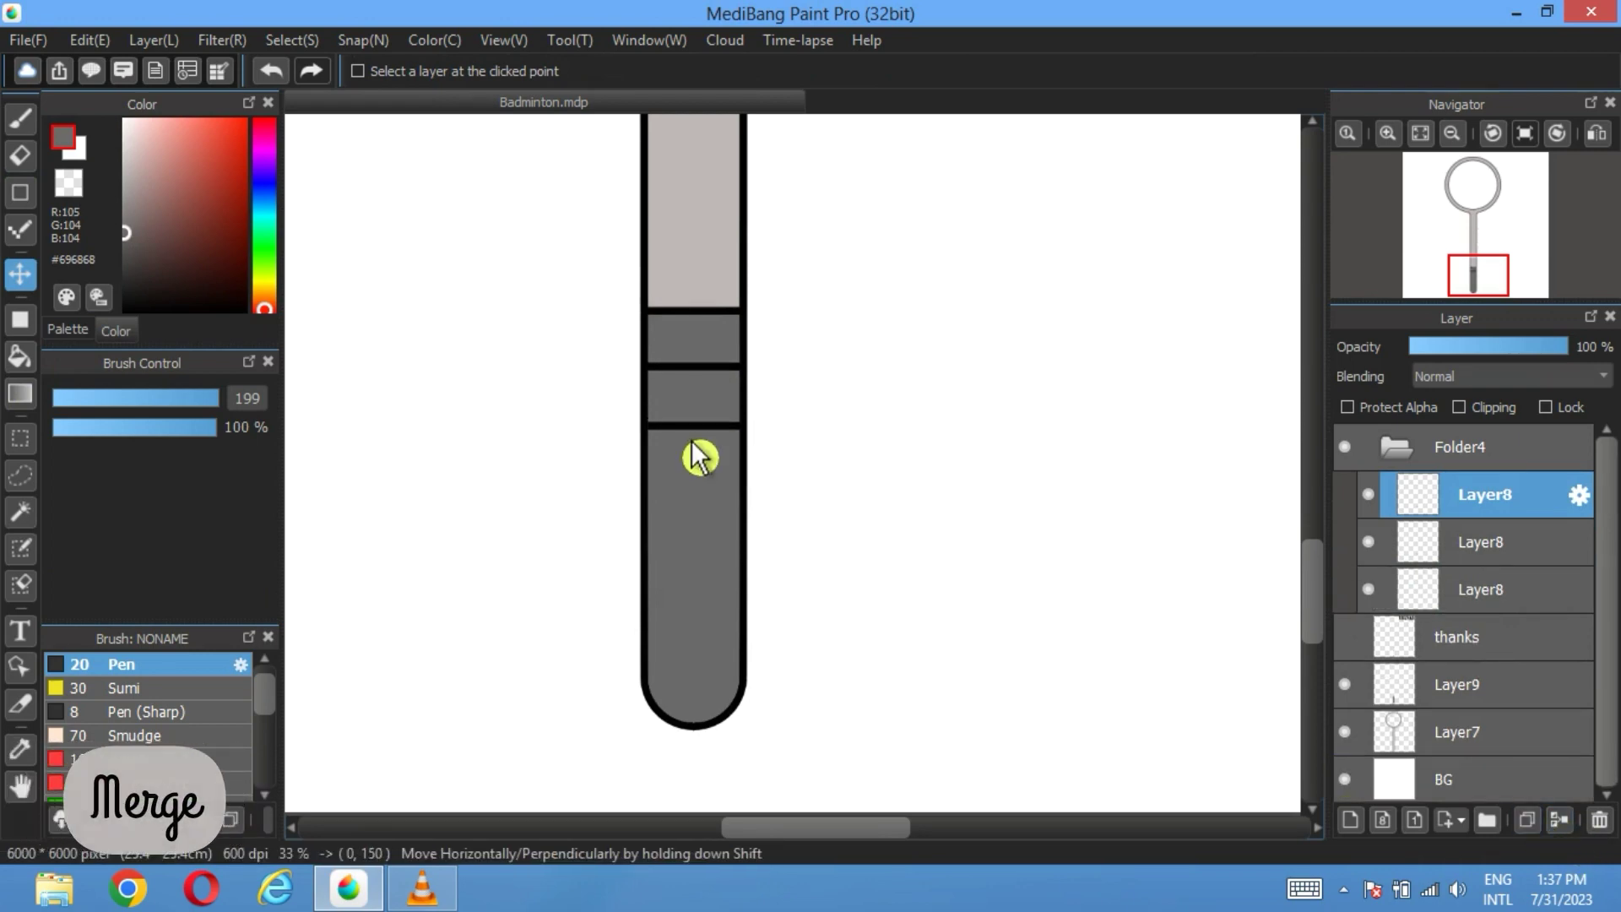
pyautogui.click(1566, 824)
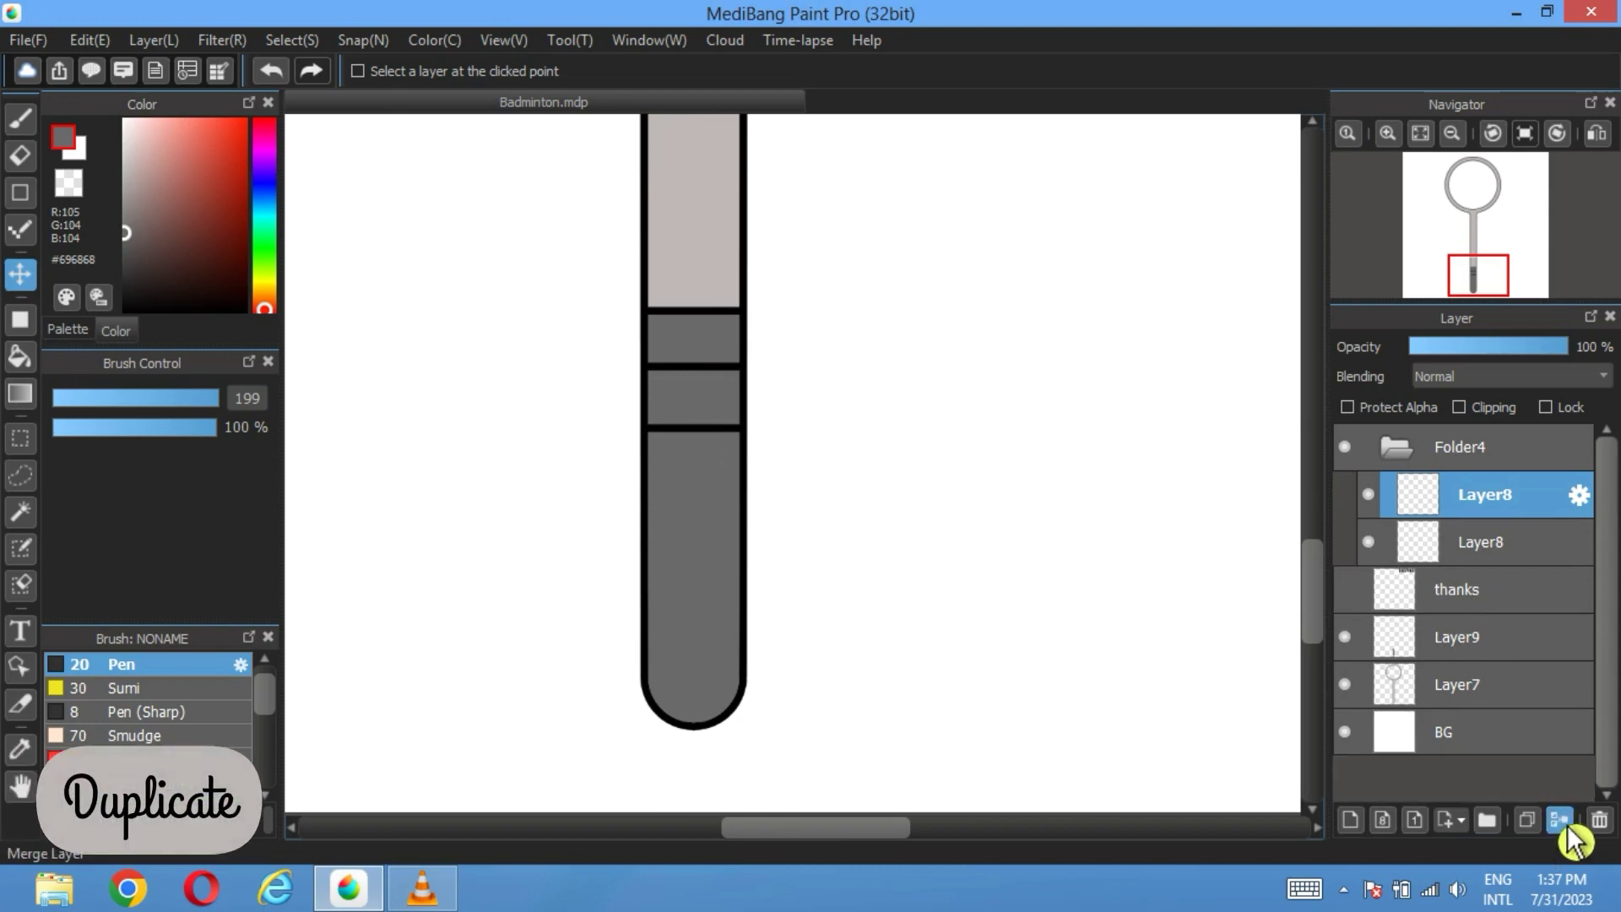
# Step: Duplicate the layer with the three horizontal lines and move the copy down the handle, directly below the existing lines
pyautogui.click(1562, 823)
pyautogui.hotkey('ctrl', 'z')
pyautogui.moveTo(723, 338); pyautogui.dragTo(721, 504)
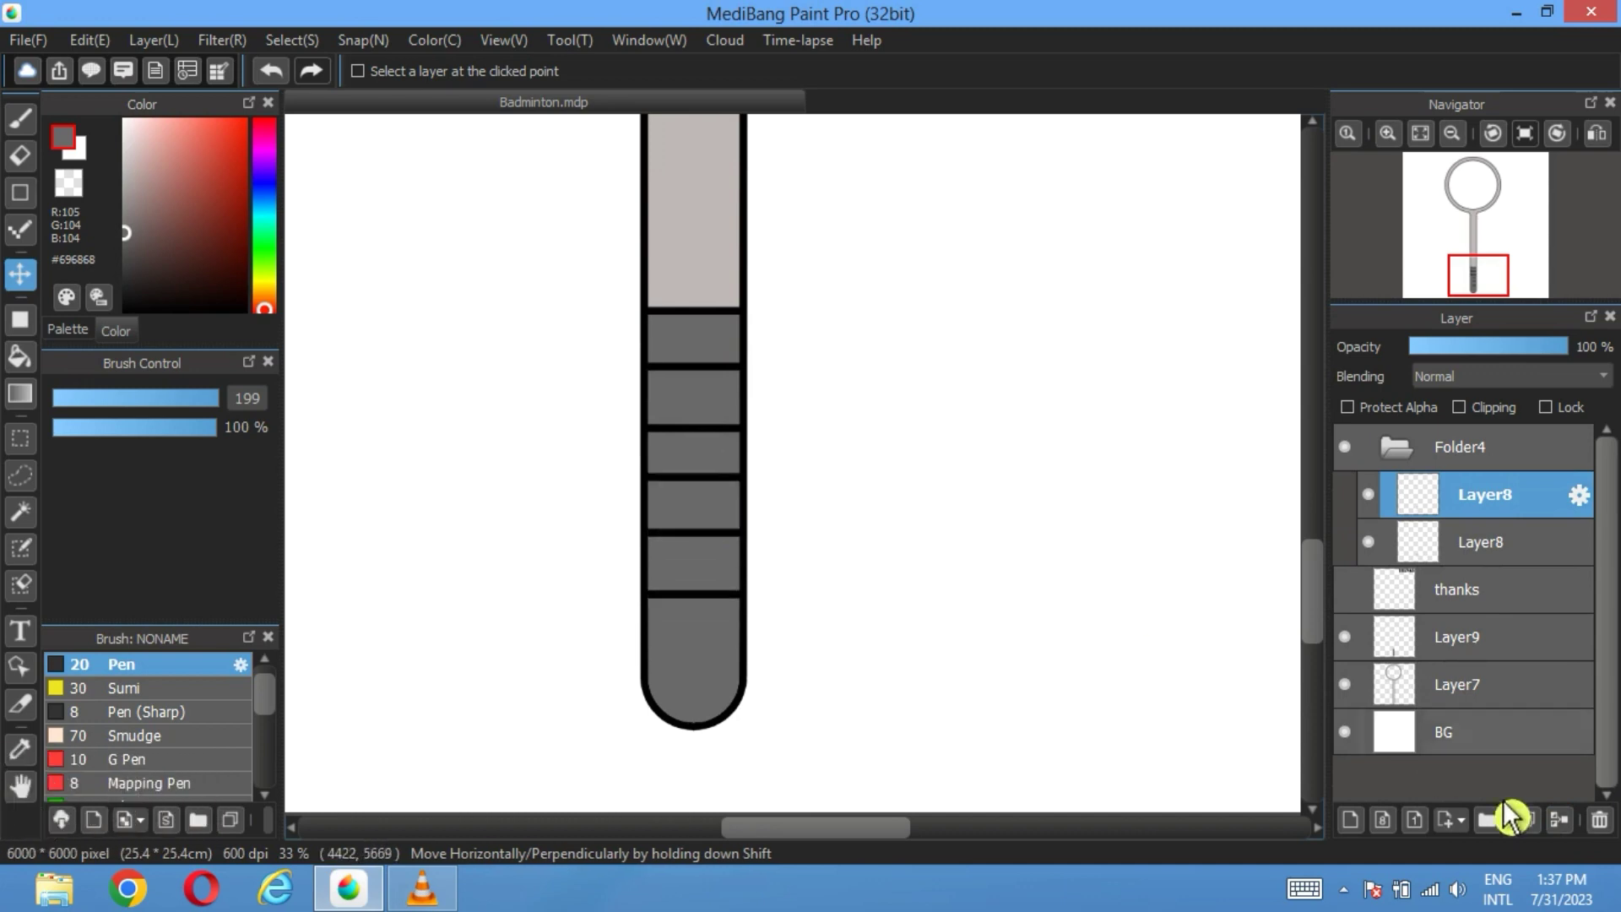
# Step: Make another copy of the lower three lines and move it down to the rounded end of the handle
pyautogui.click(1559, 820)
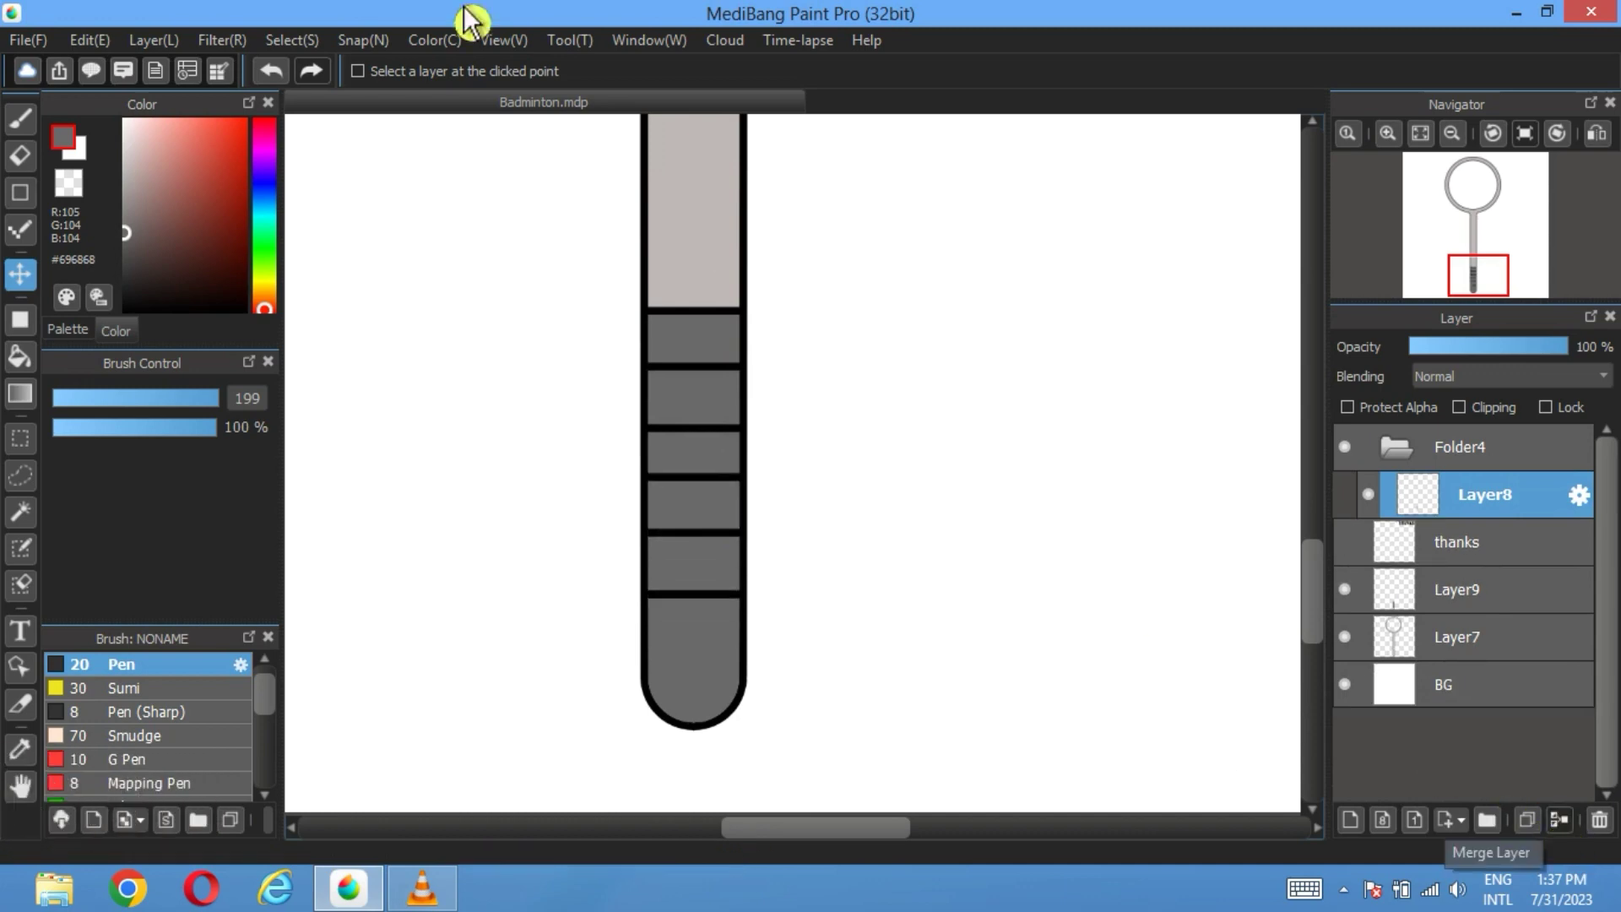
pyautogui.click(271, 71)
pyautogui.click(1526, 820)
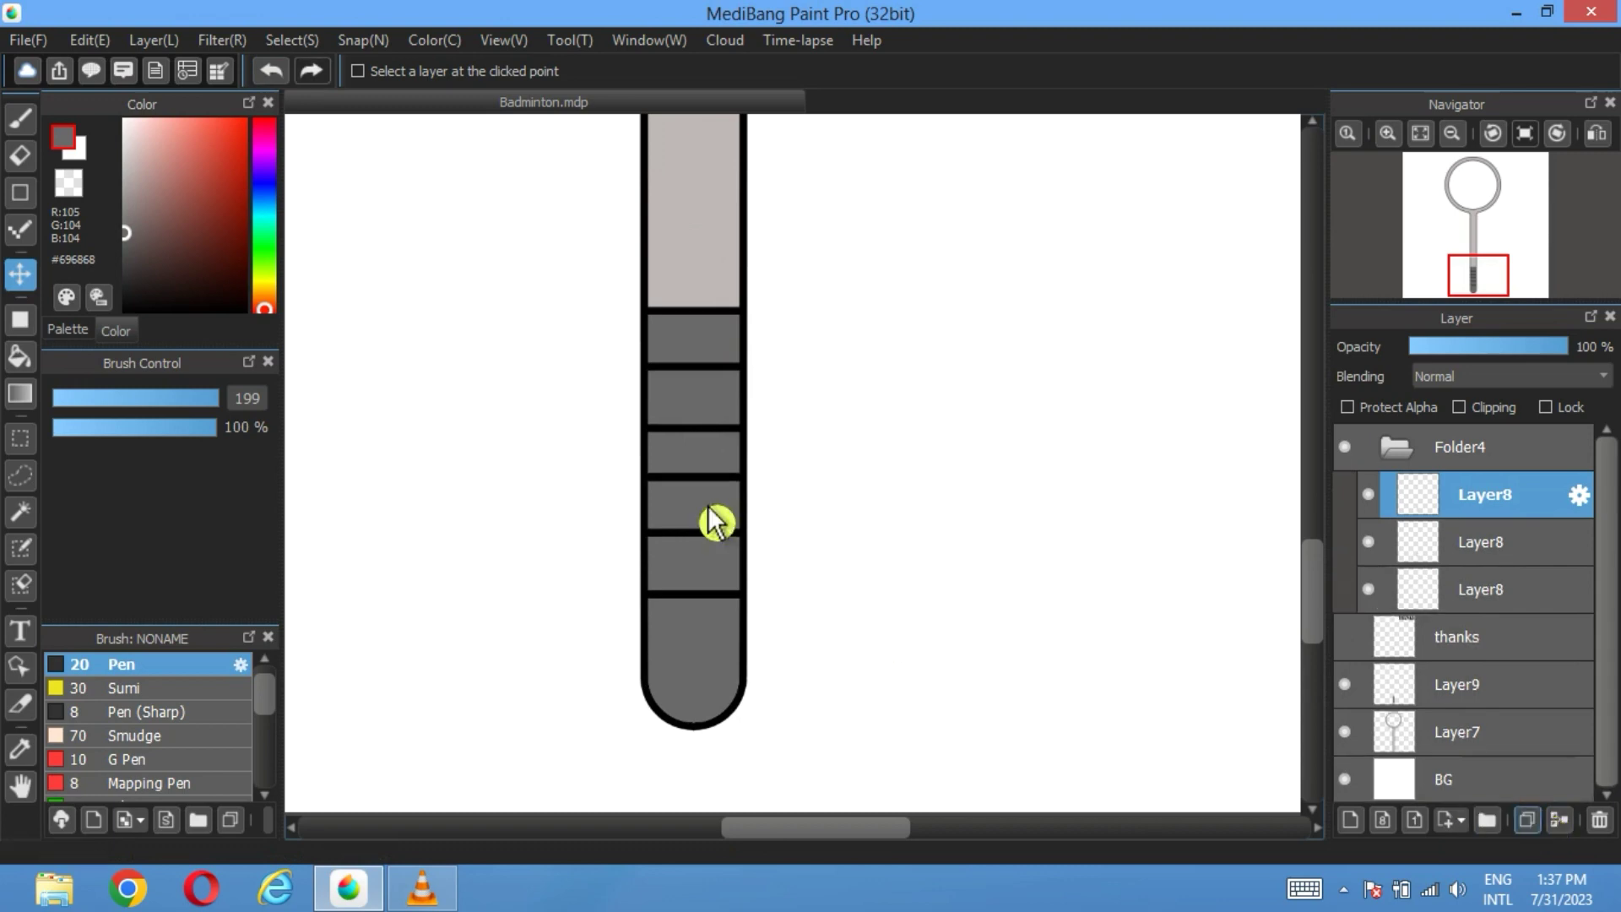
pyautogui.moveTo(716, 522); pyautogui.dragTo(696, 658)
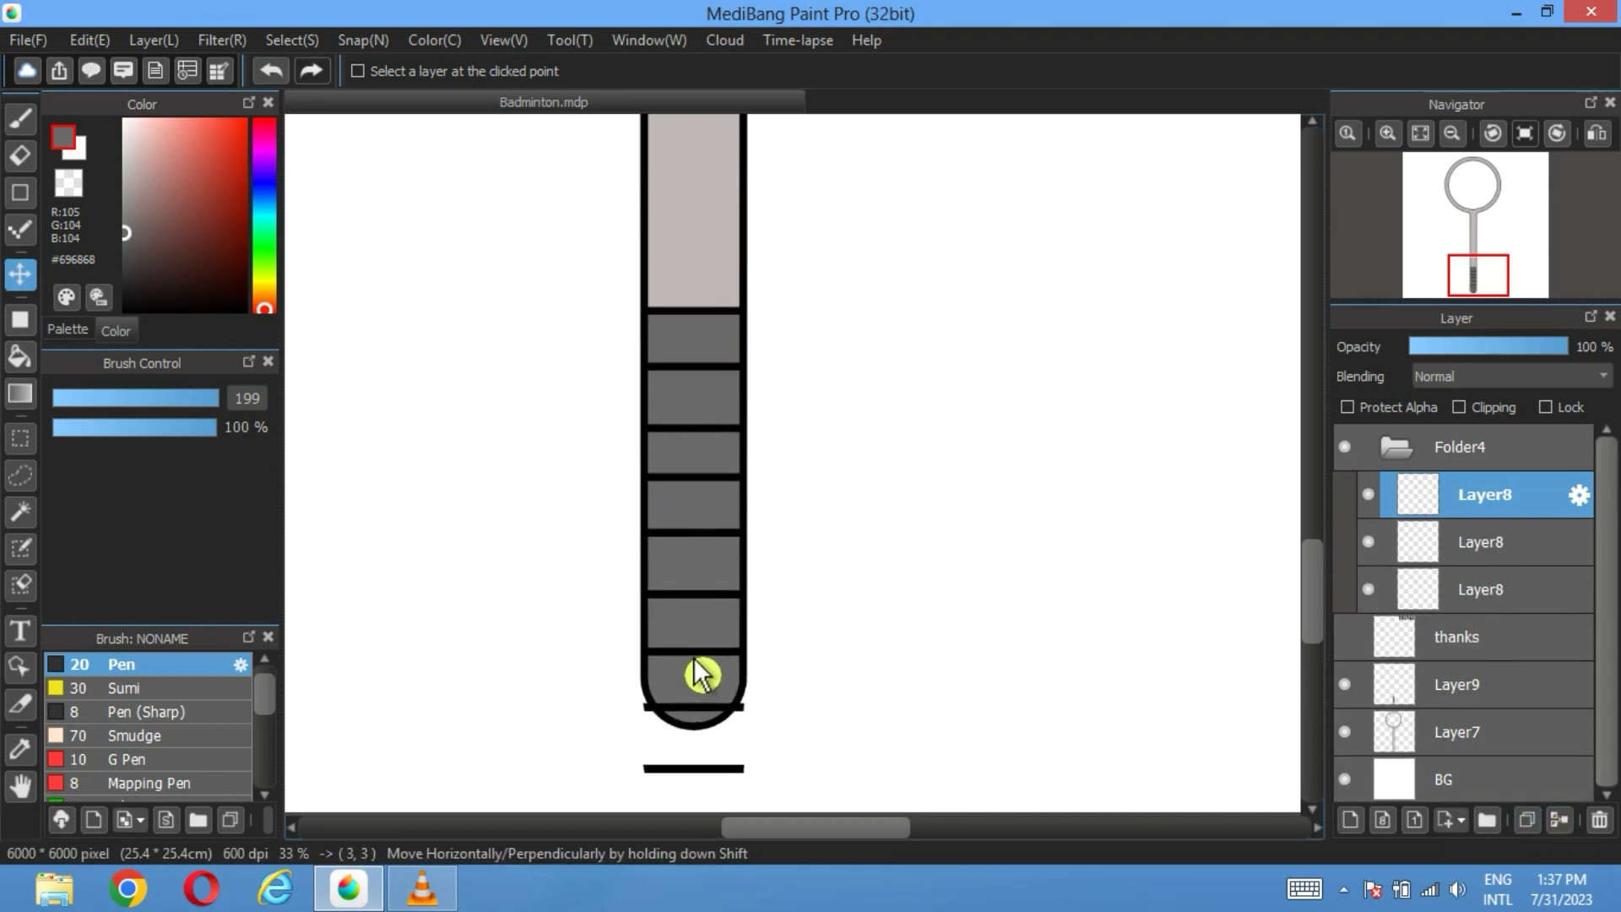
# Step: Erase the line below the handle and the line ends that stick out past its rounded bottom edge
pyautogui.press('e')
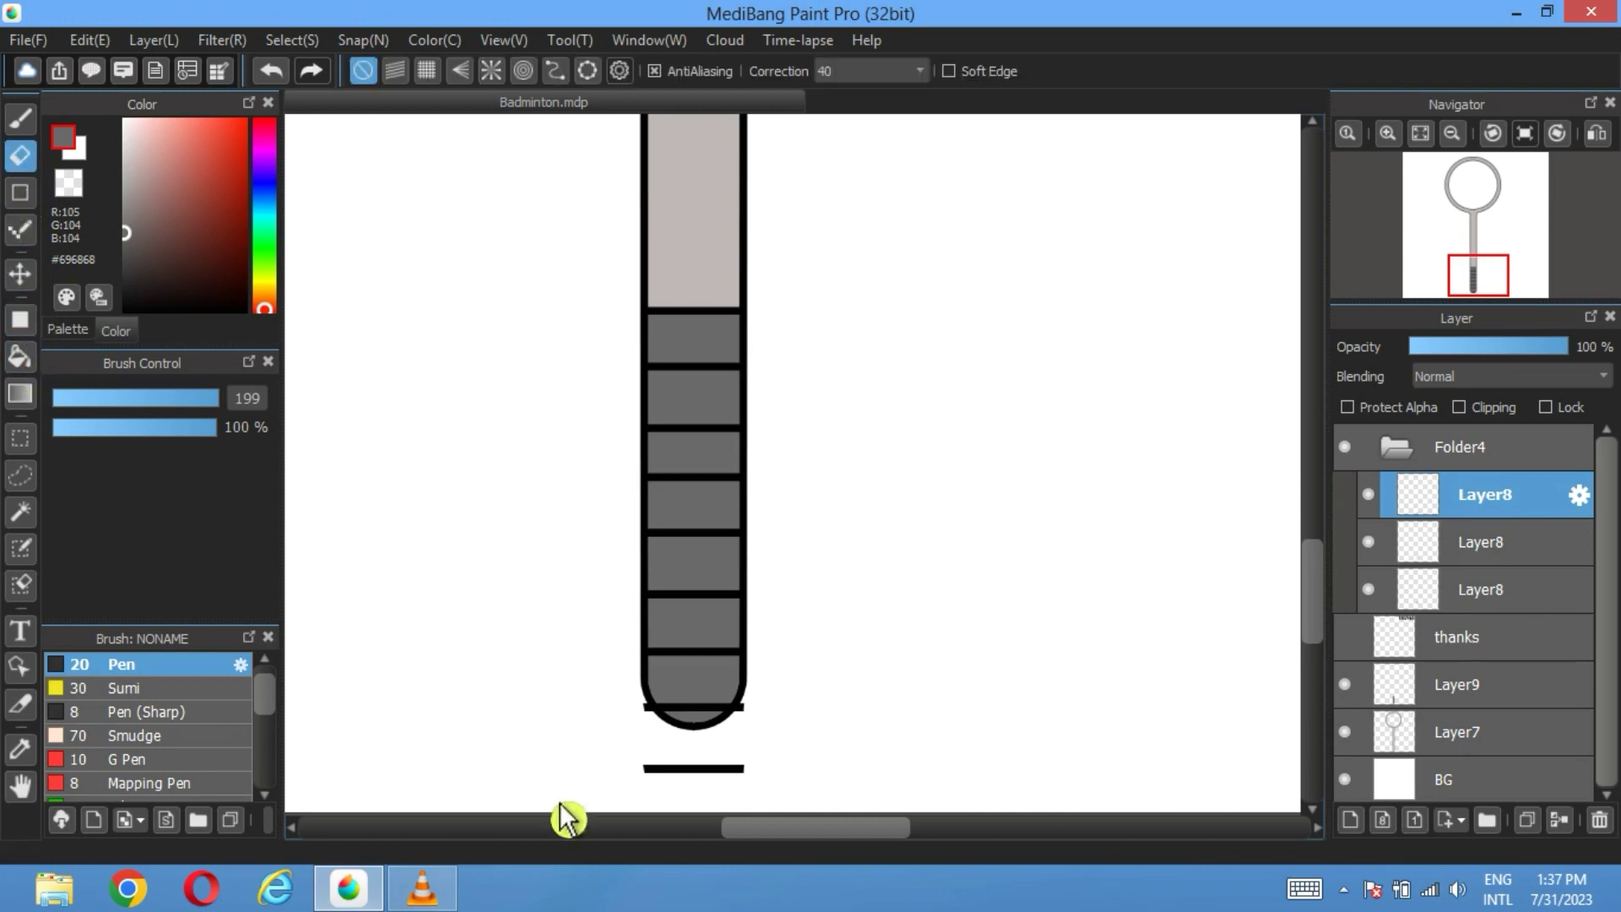
pyautogui.moveTo(615, 770); pyautogui.dragTo(803, 785)
pyautogui.scroll(1, 540, 680)
pyautogui.scroll(1, 540, 679)
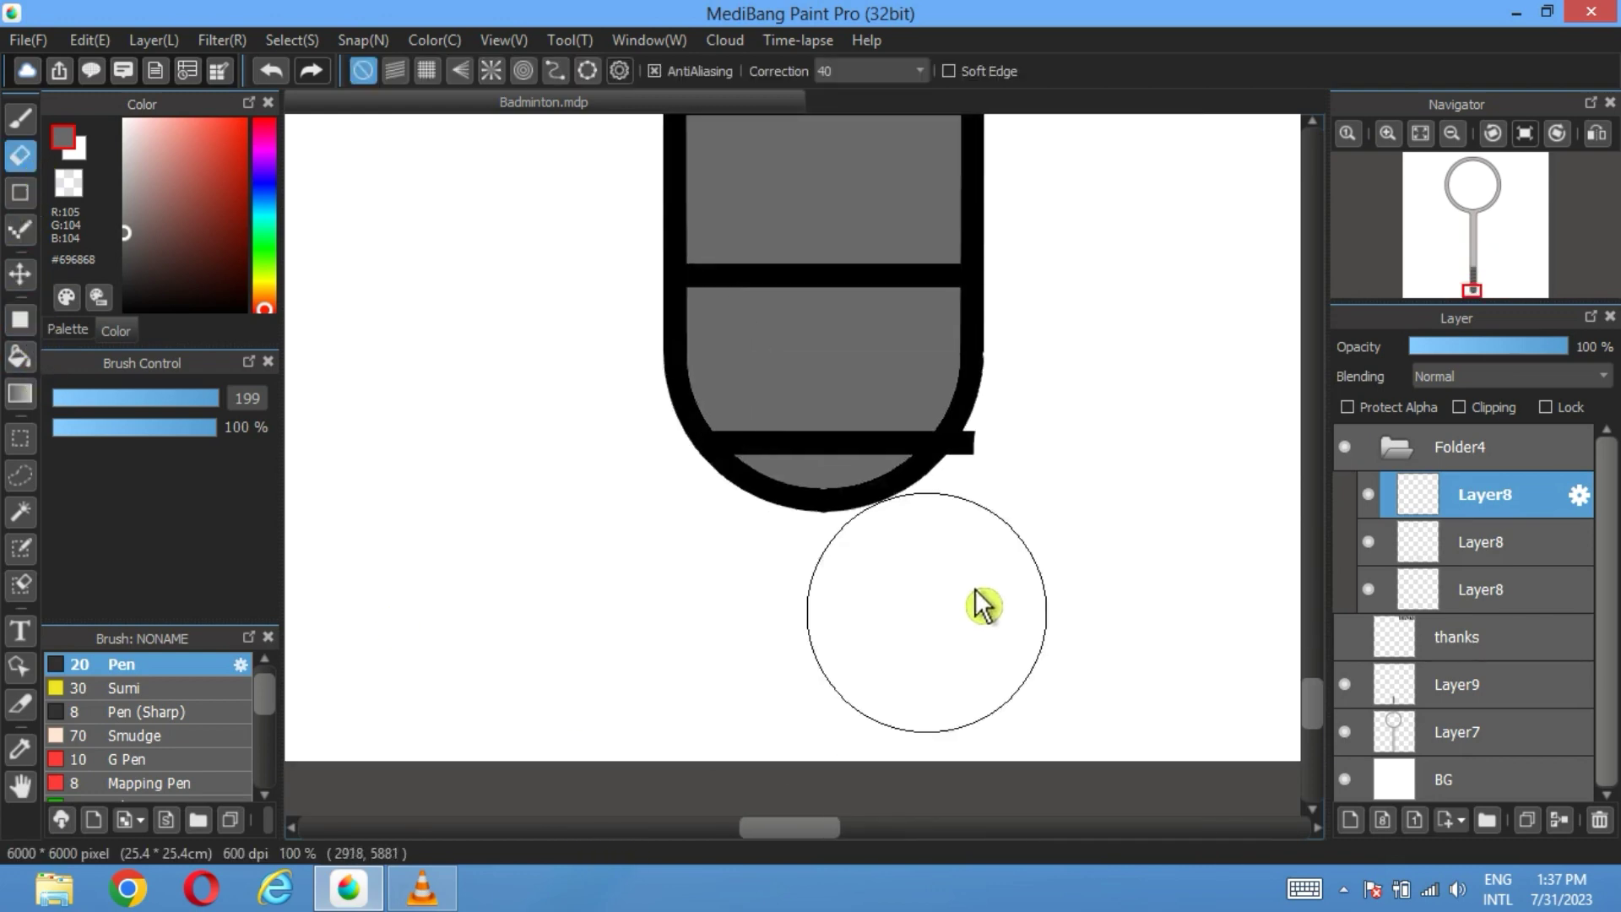
pyautogui.click(1062, 506)
# Step: Merge the three Layer8 layers with the handle lines into one layer
pyautogui.moveTo(1431, 169)
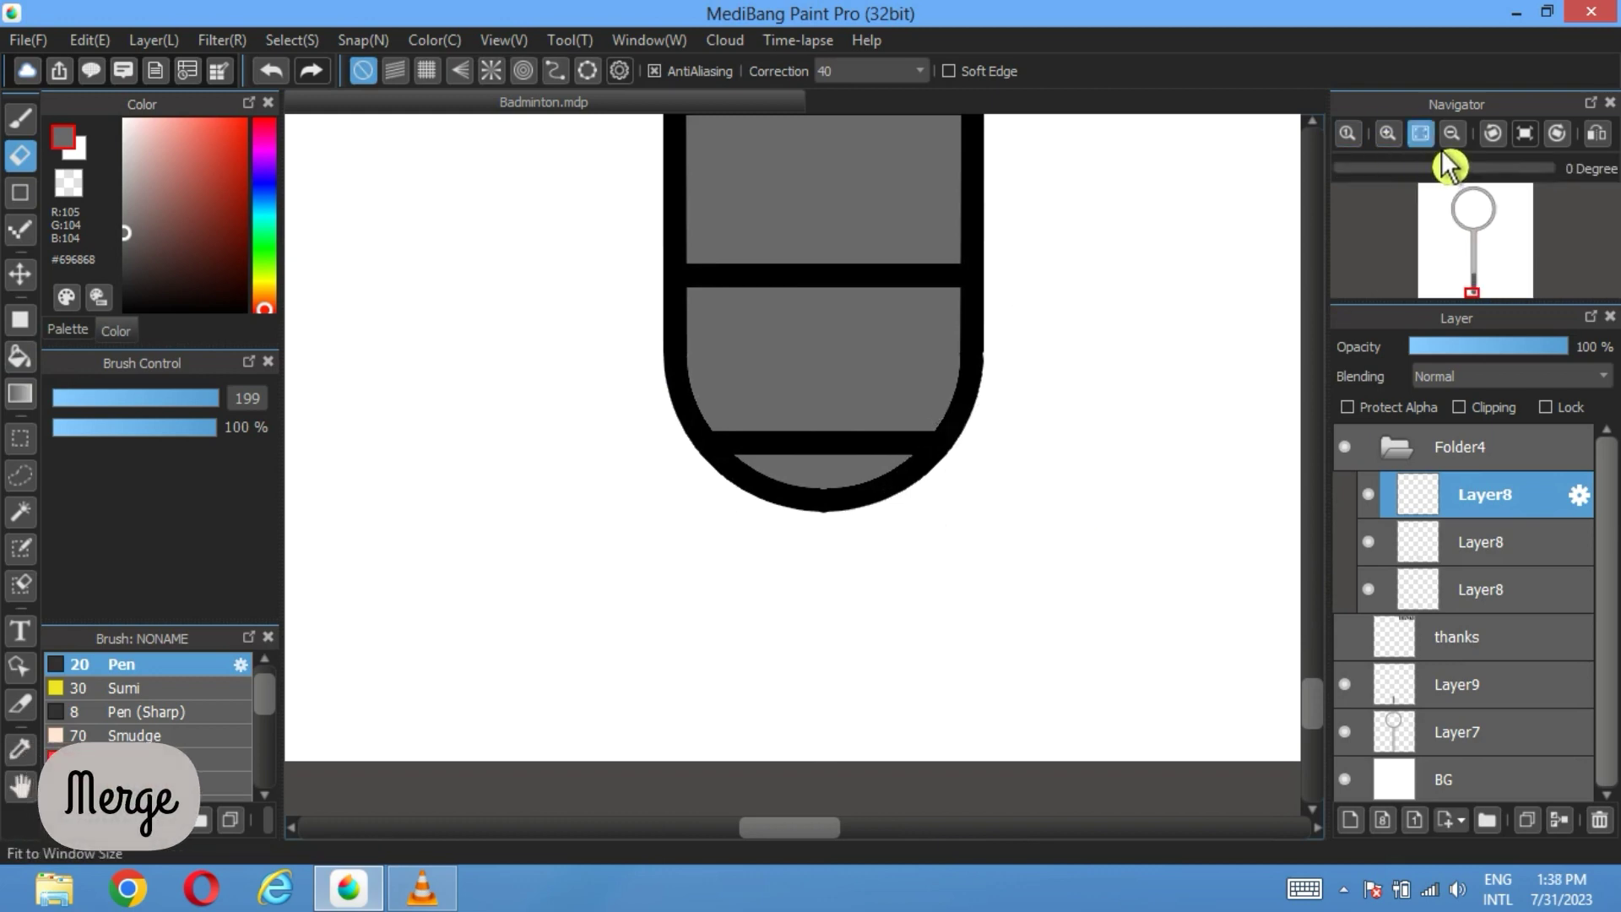
pyautogui.click(1420, 133)
pyautogui.click(1559, 819)
pyautogui.click(1559, 819)
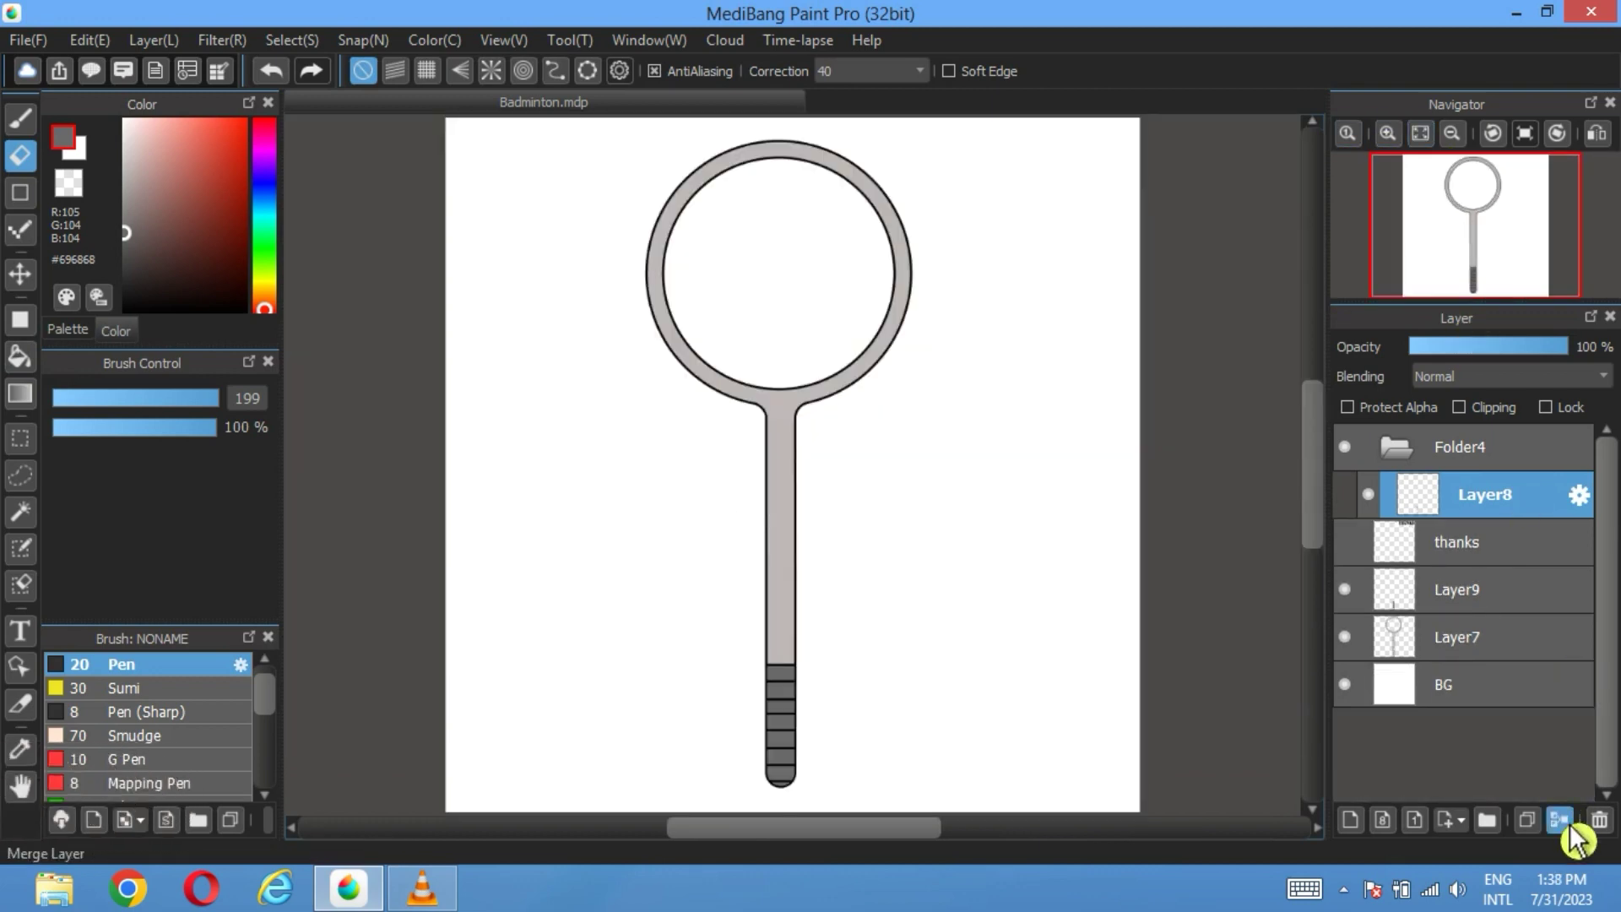
# Step: Move Layer9 and Layer7 together into Folder4 and collapse the folder
pyautogui.click(1461, 595)
pyautogui.keyDown('ctrl'); pyautogui.click(1475, 636); pyautogui.keyUp('ctrl')
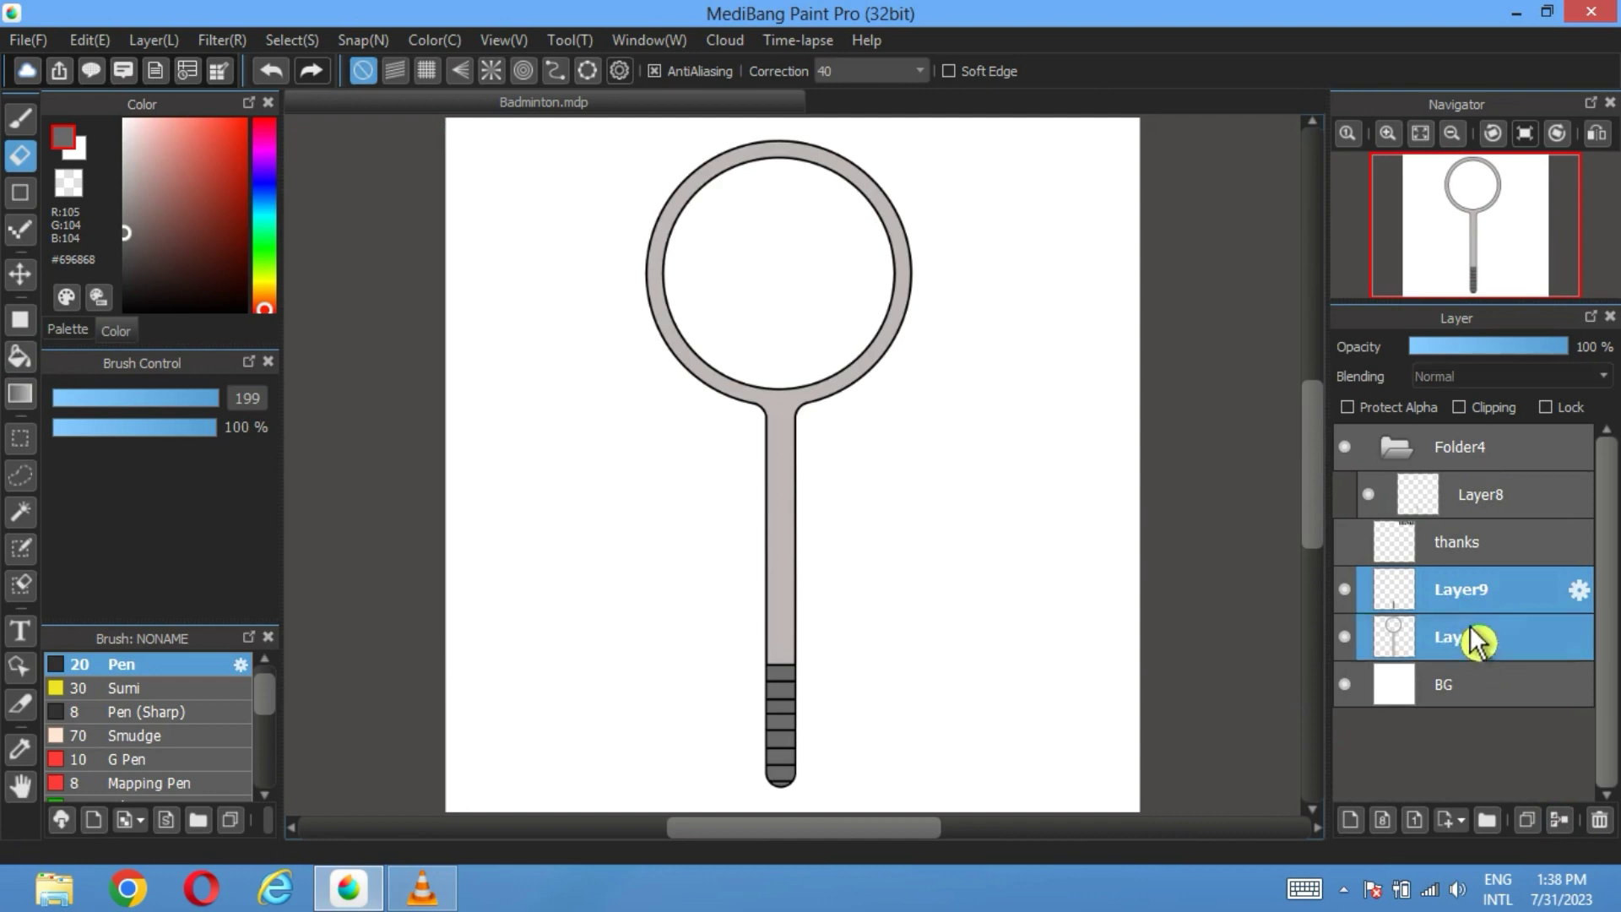
pyautogui.moveTo(1475, 637); pyautogui.dragTo(1469, 474)
pyautogui.moveTo(1483, 601); pyautogui.dragTo(1483, 498)
pyautogui.click(1393, 447)
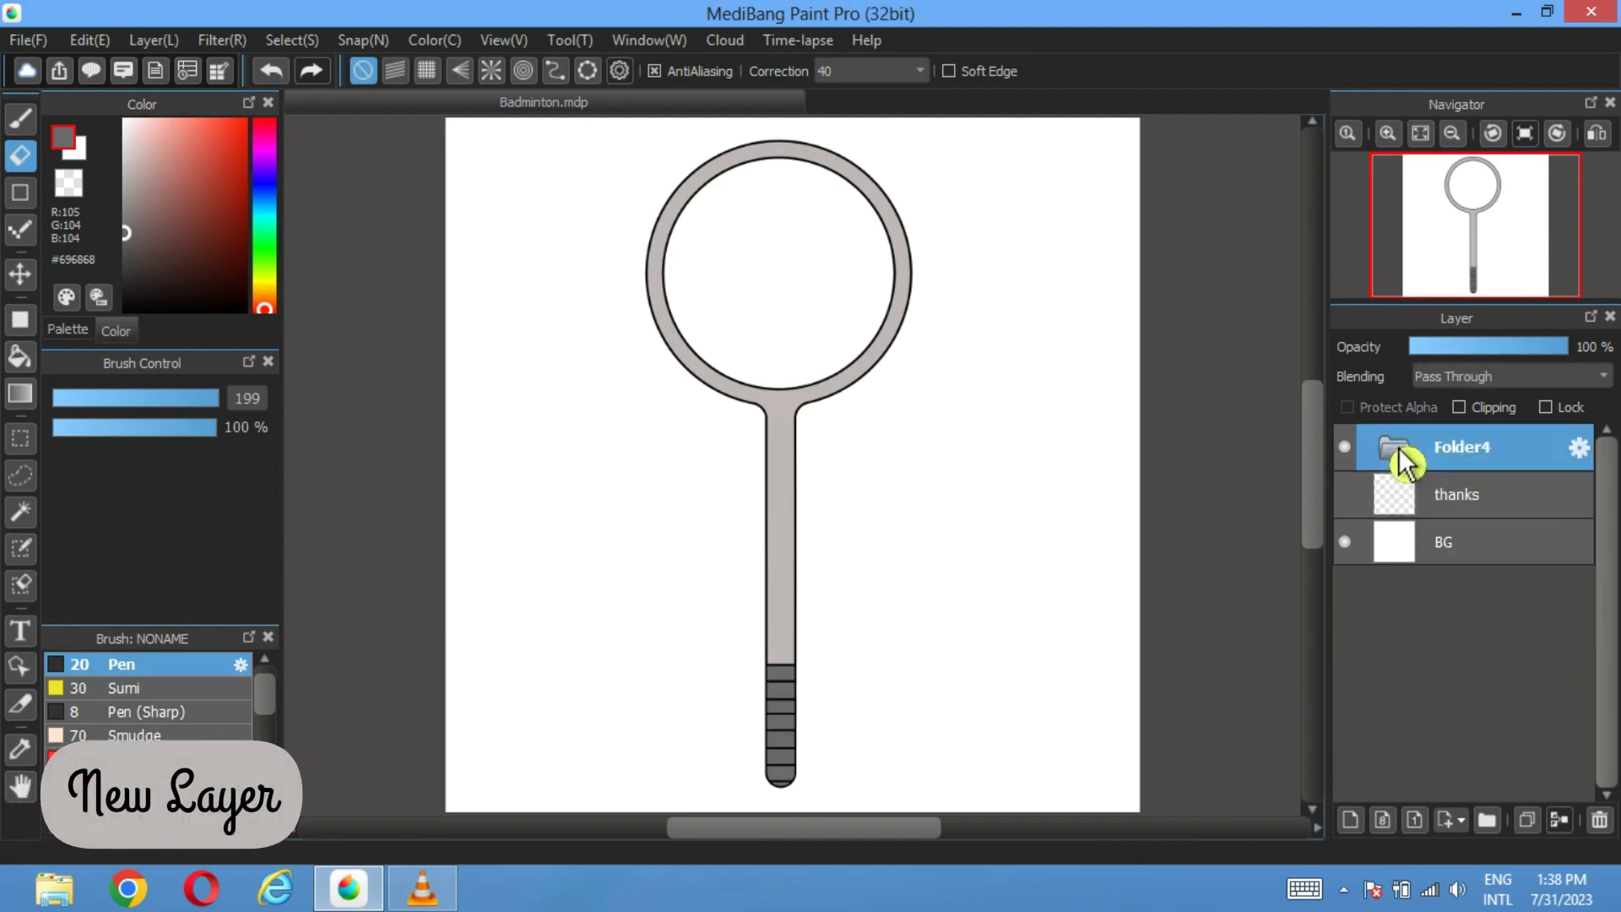
# Step: Add a new layer above Folder4 and draw a straight black vertical line, 20 px wide, through the centre of the racket head
pyautogui.click(1351, 821)
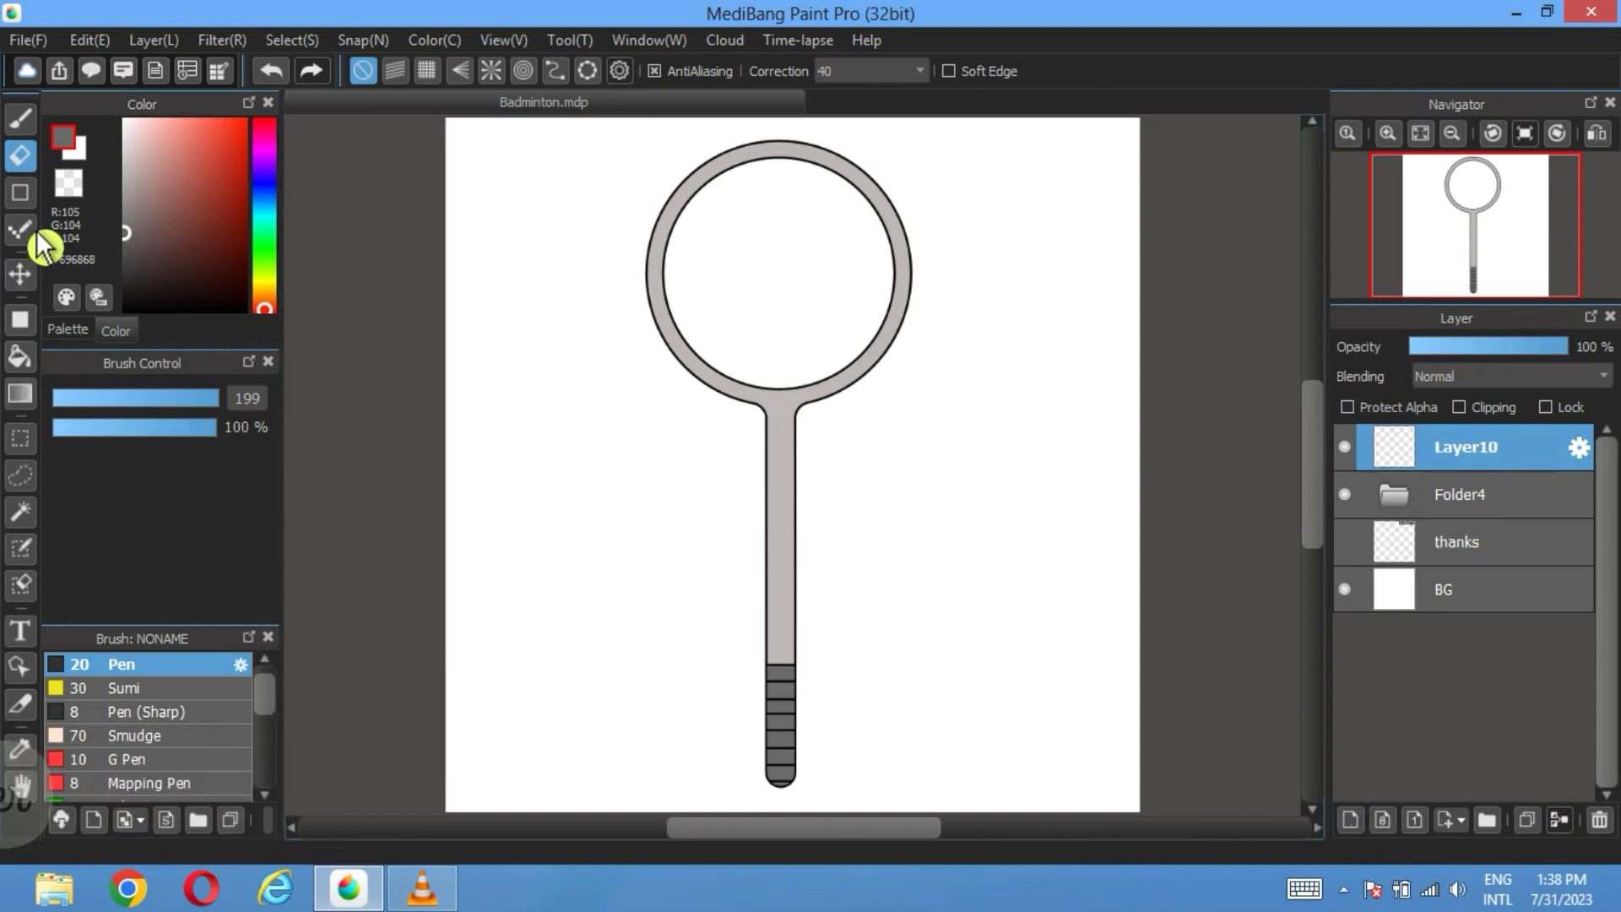
pyautogui.click(20, 192)
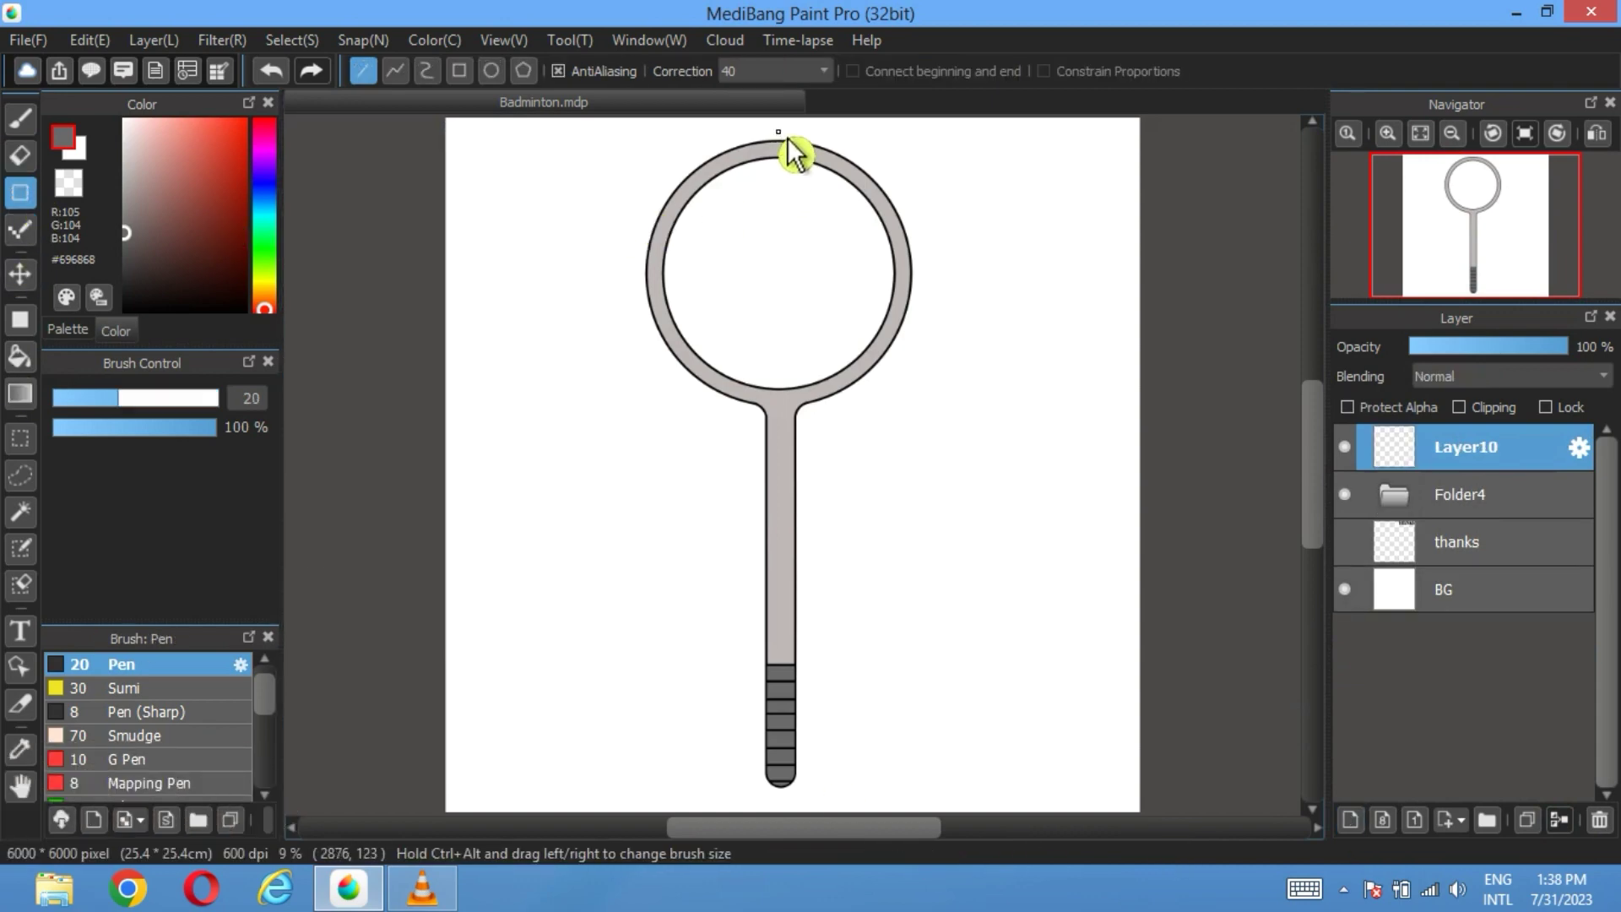
pyautogui.moveTo(778, 132); pyautogui.dragTo(777, 442)
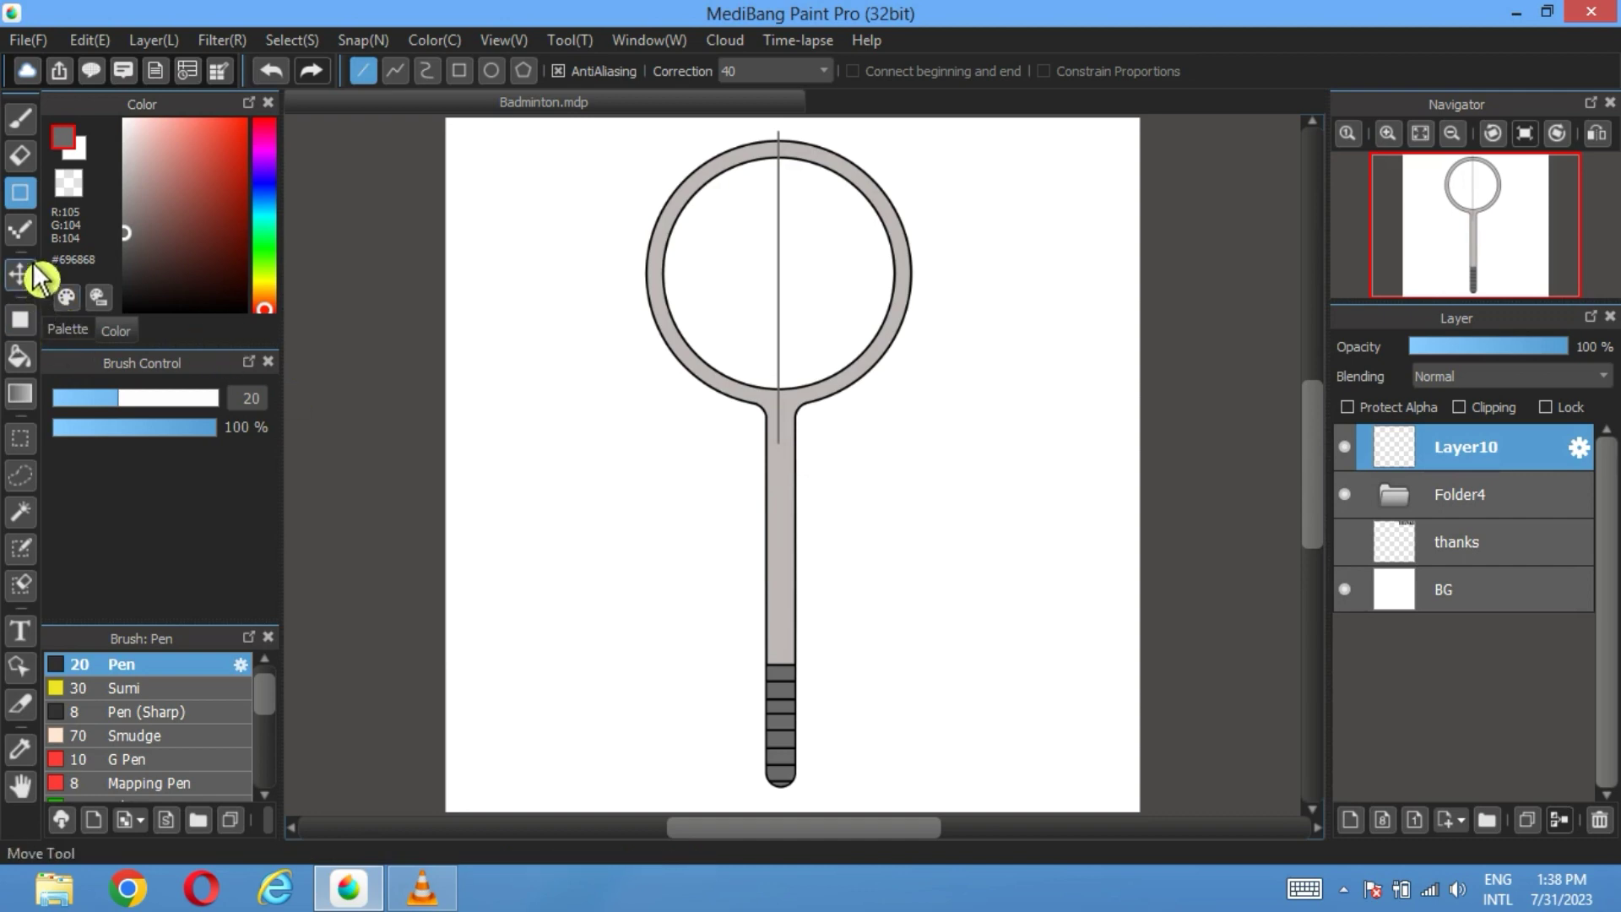
pyautogui.click(292, 73)
pyautogui.click(70, 330)
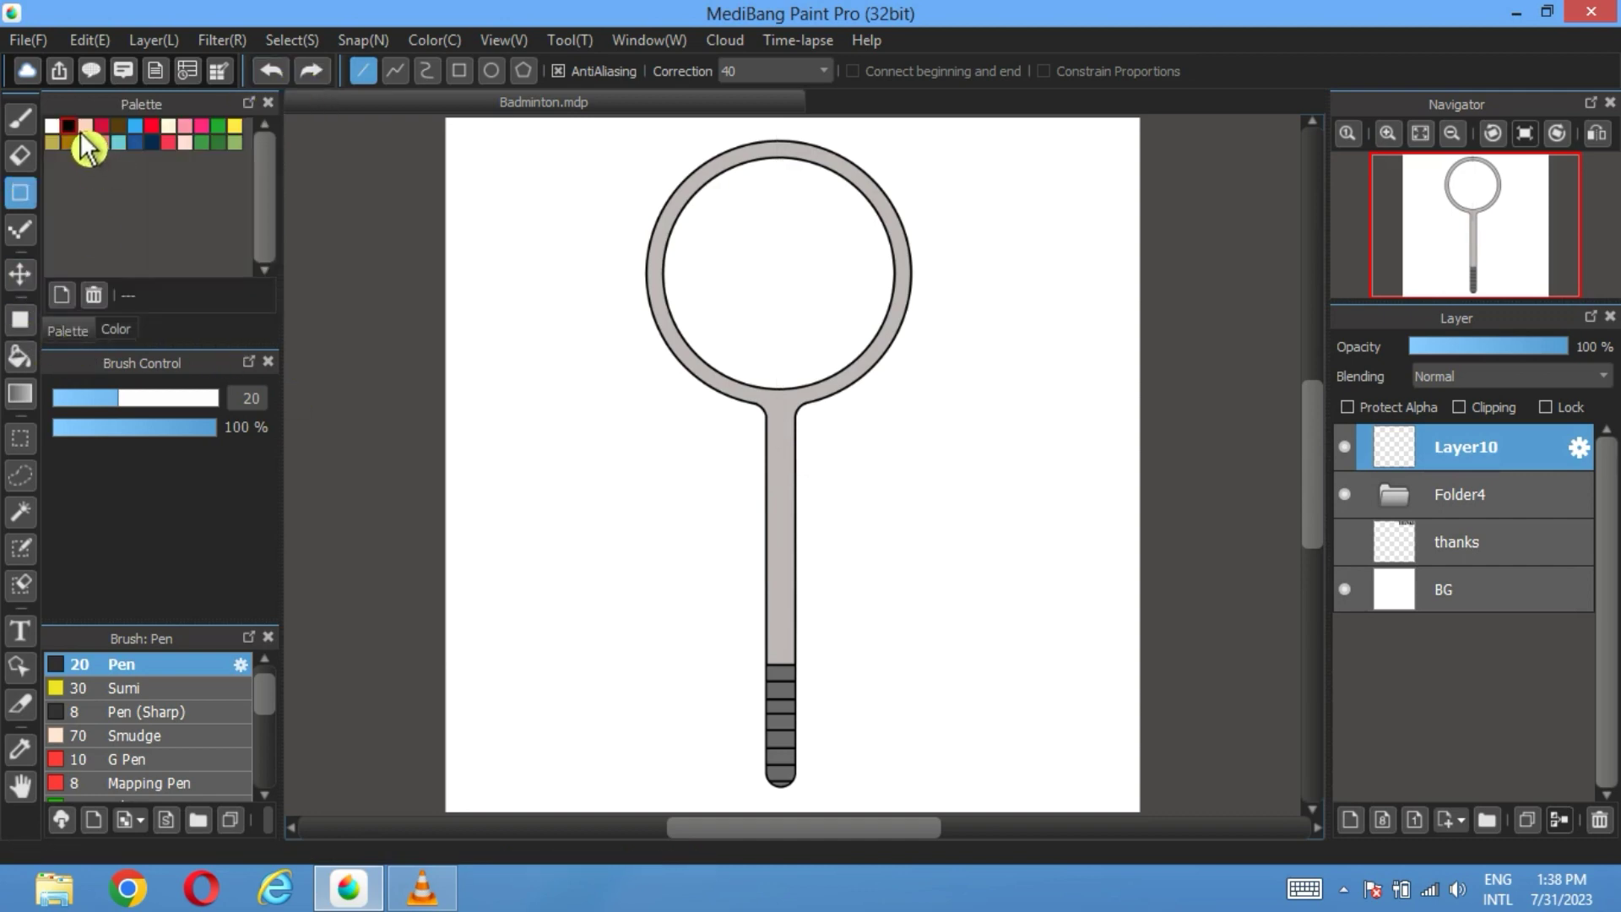
pyautogui.moveTo(777, 150); pyautogui.dragTo(778, 430)
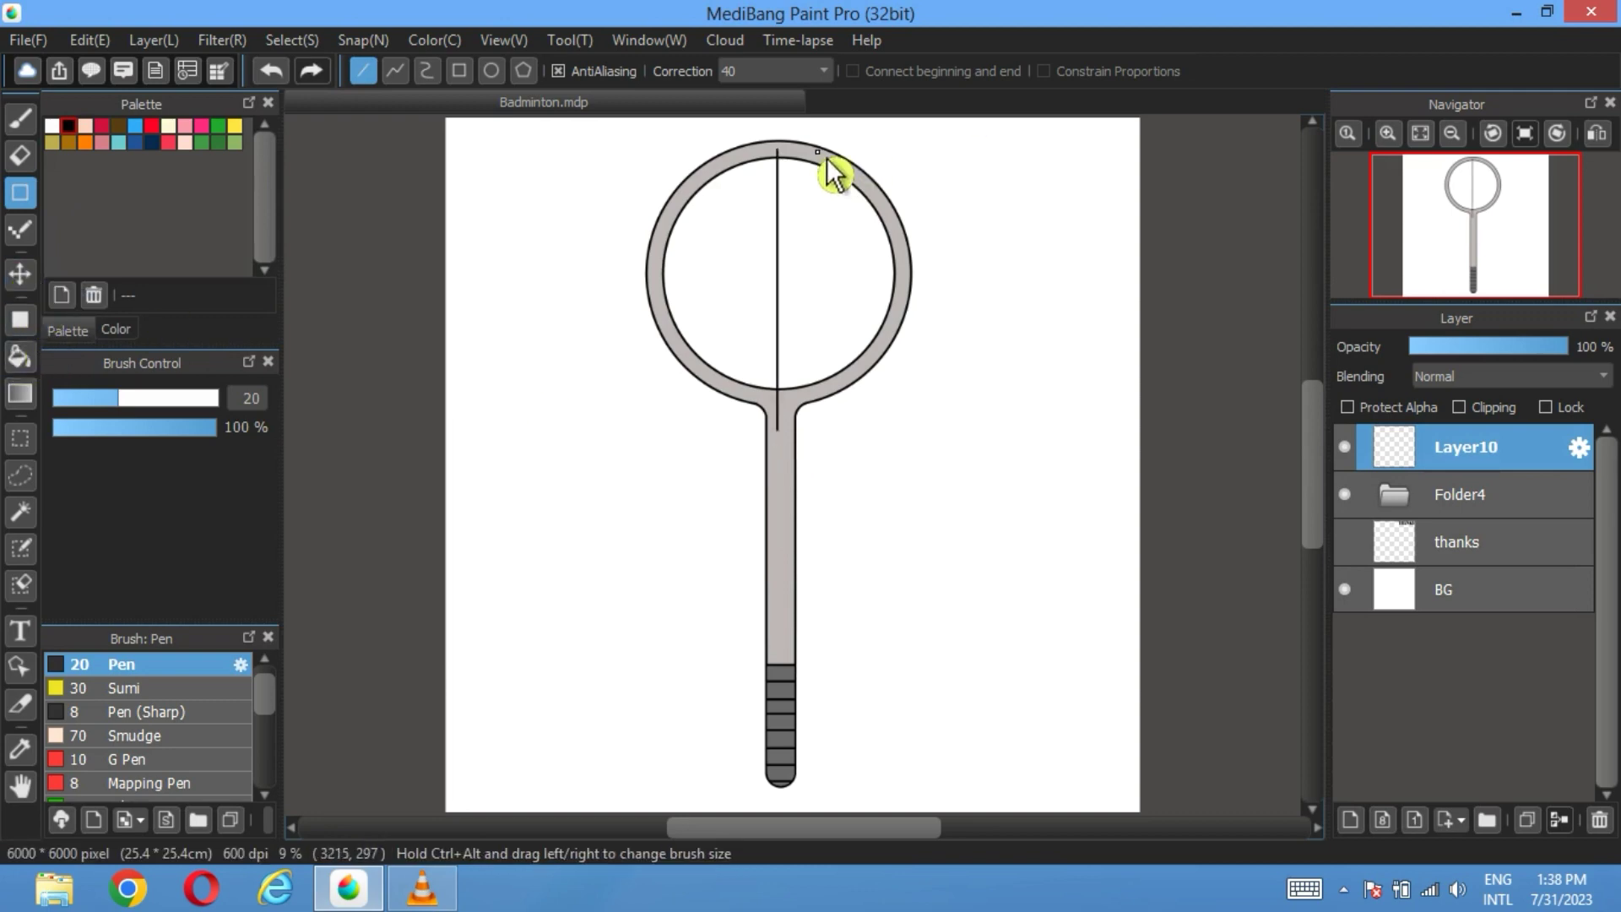
# Step: Draw four more evenly spaced black vertical lines across the right half of the racket head
pyautogui.moveTo(802, 150); pyautogui.dragTo(803, 418)
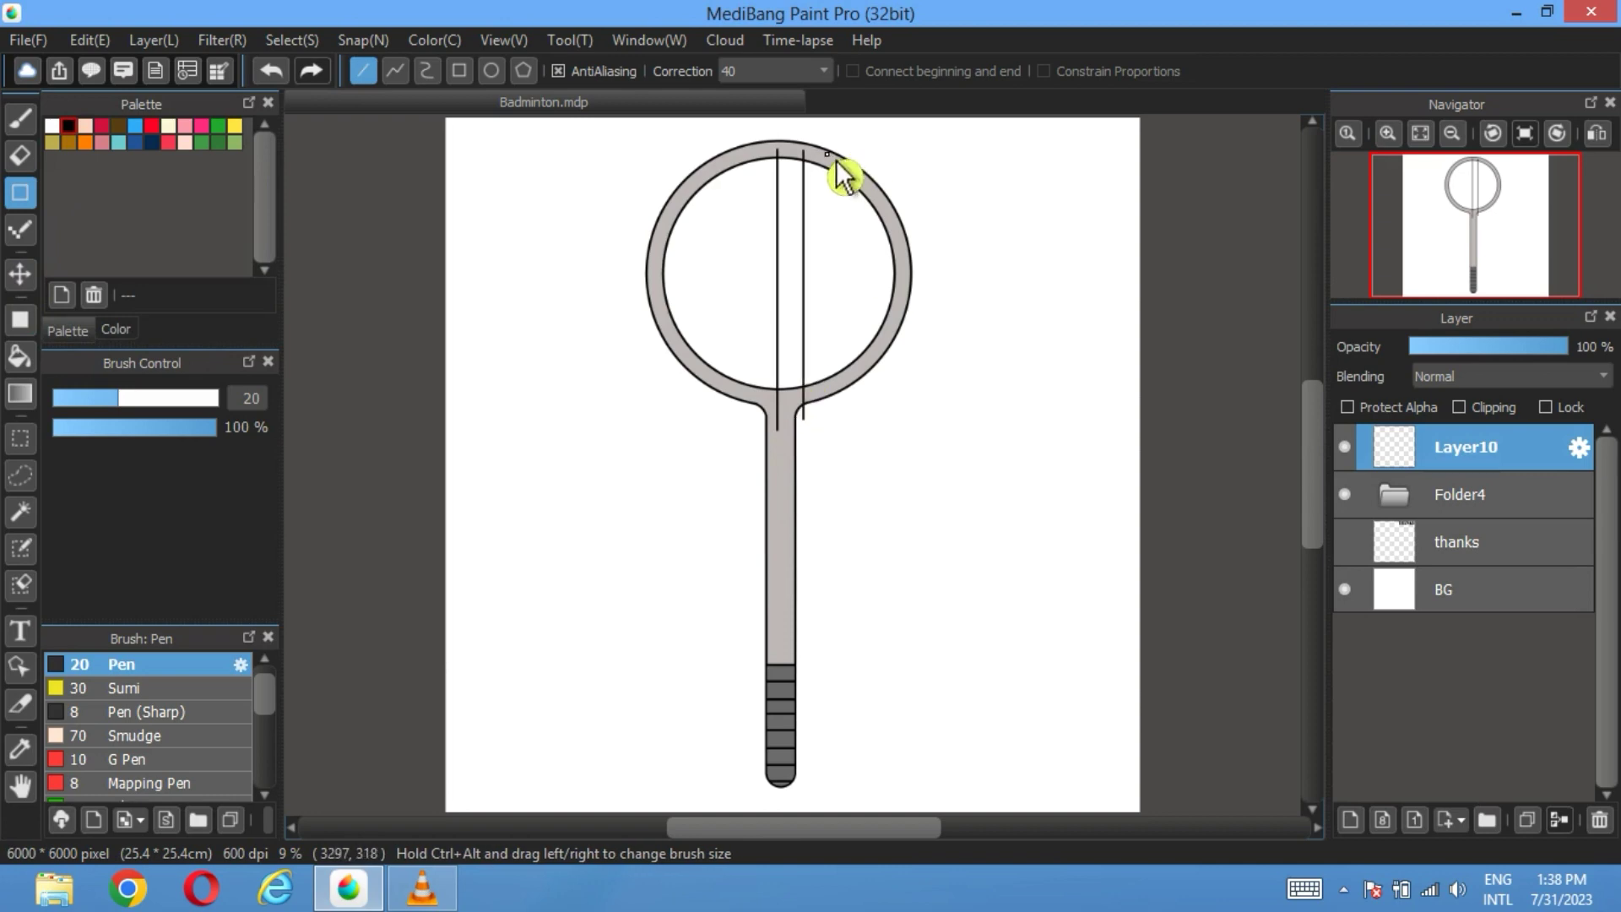
pyautogui.moveTo(826, 154); pyautogui.dragTo(851, 386)
pyautogui.moveTo(859, 306); pyautogui.dragTo(849, 375)
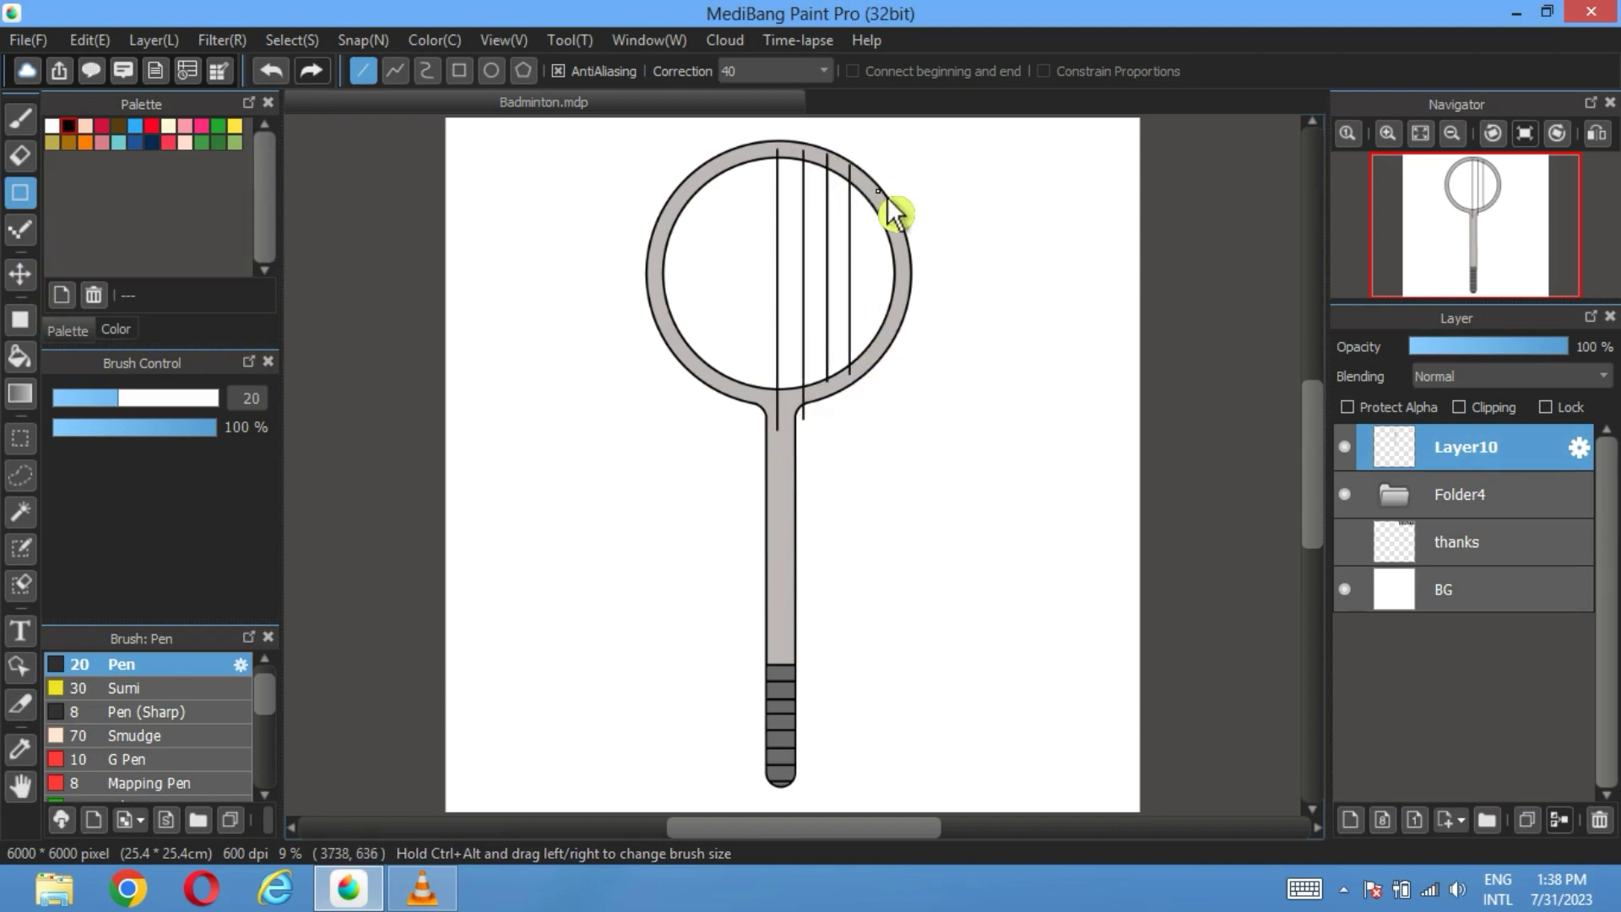
pyautogui.moveTo(895, 274)
pyautogui.mouseDown()
pyautogui.moveTo(897, 362)
pyautogui.moveTo(883, 372)
pyautogui.mouseUp()
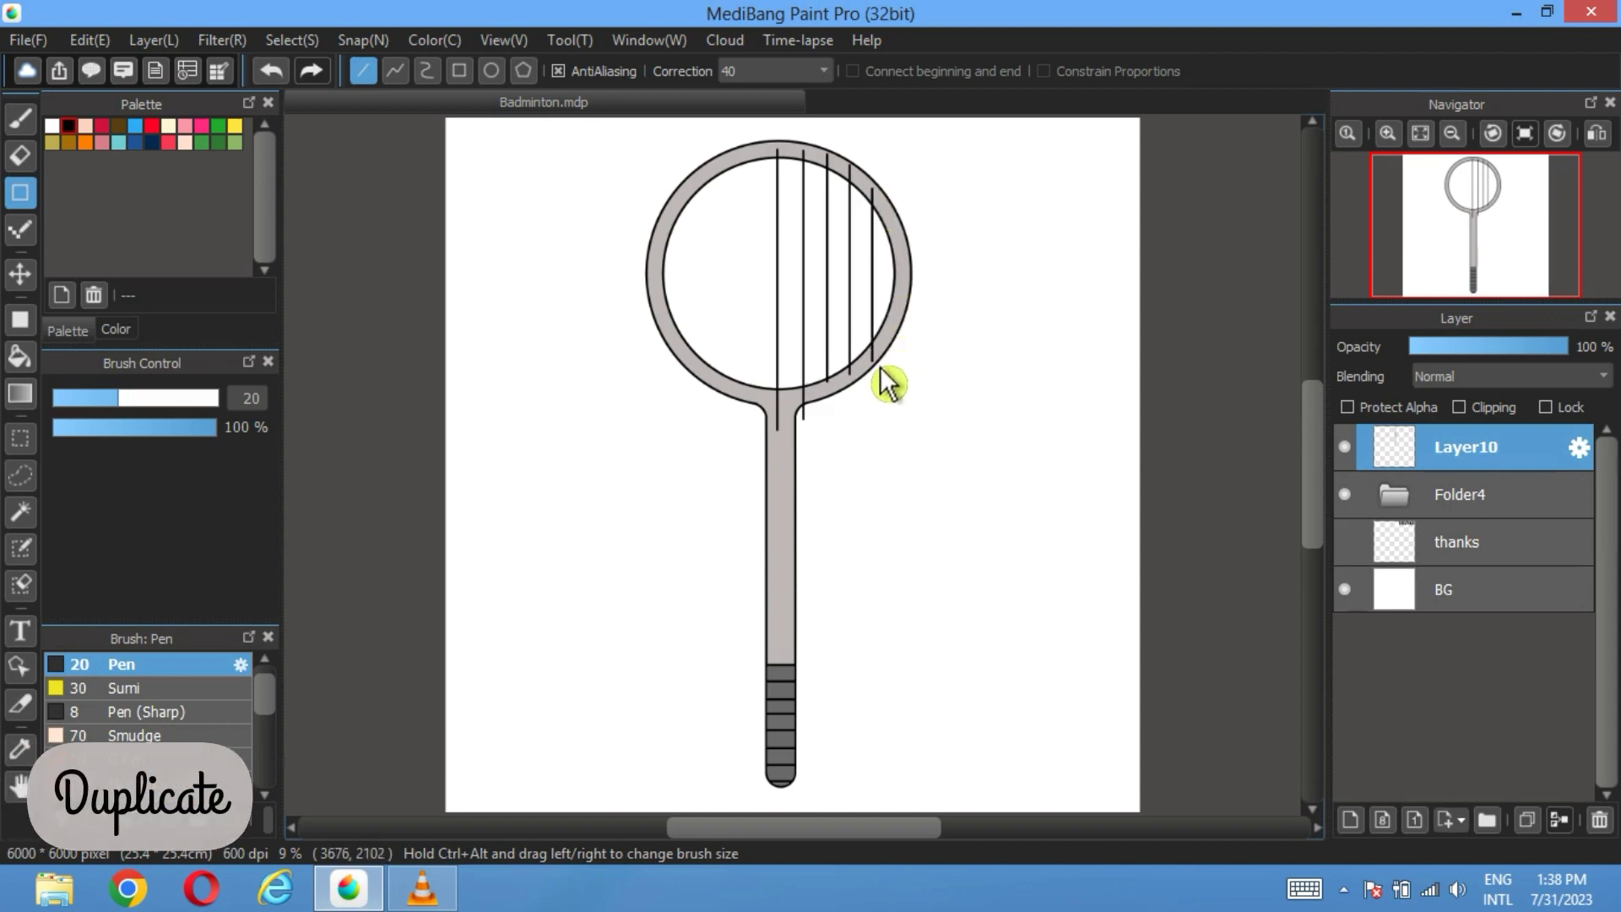
# Step: Duplicate the vertical line layer, flip the copy horizontally, and move it over the left half of the racket head
pyautogui.click(1538, 831)
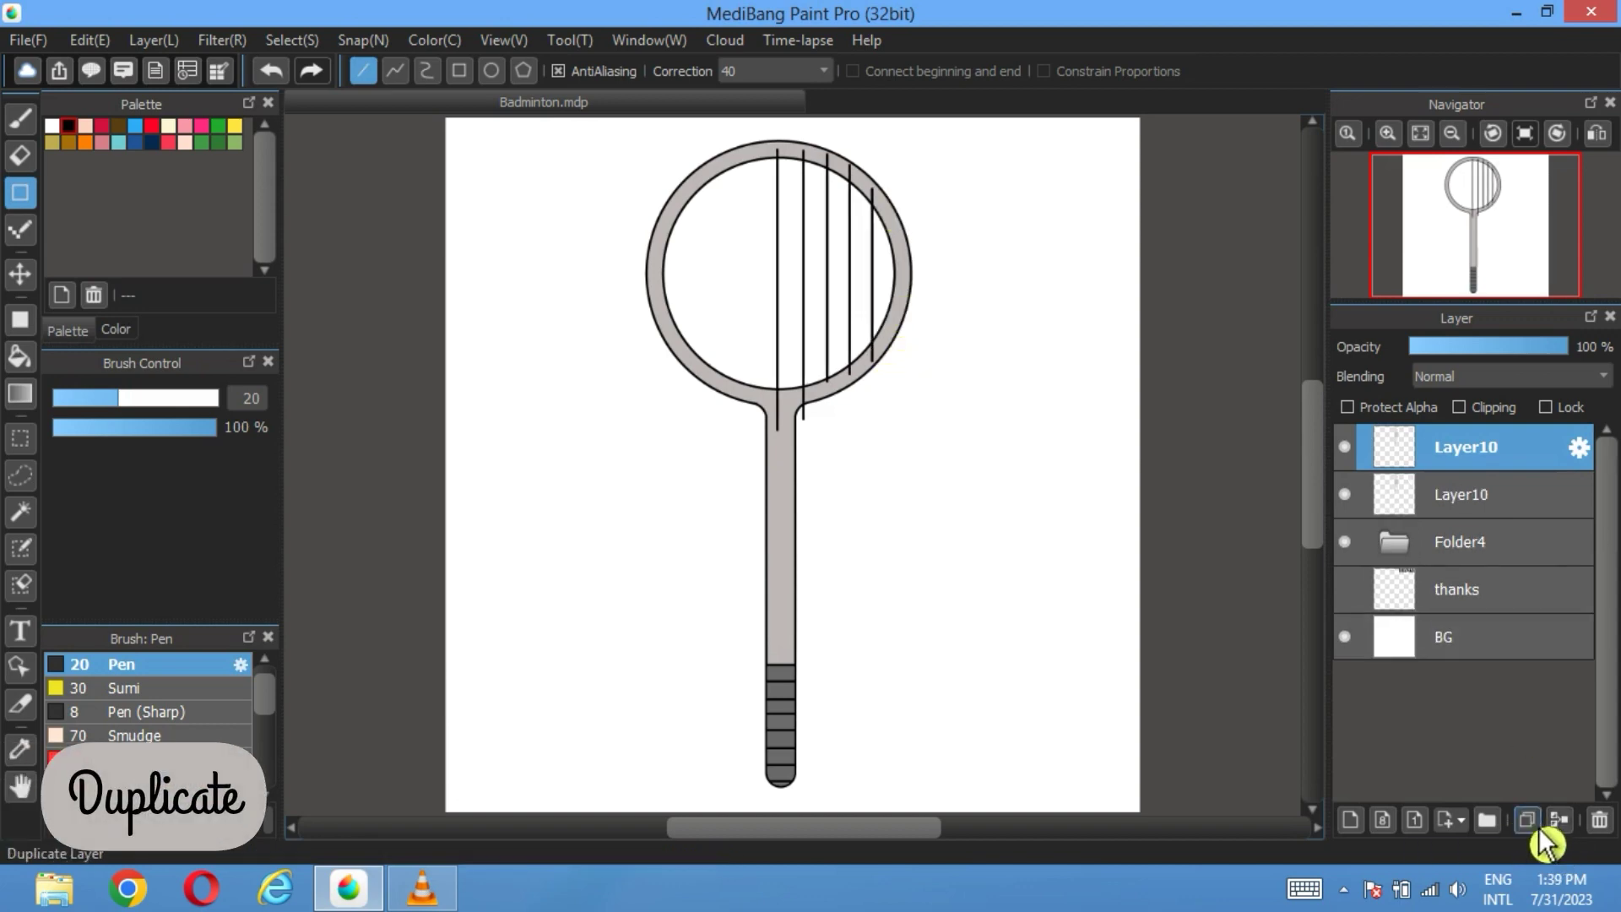
pyautogui.click(154, 40)
pyautogui.moveTo(369, 722)
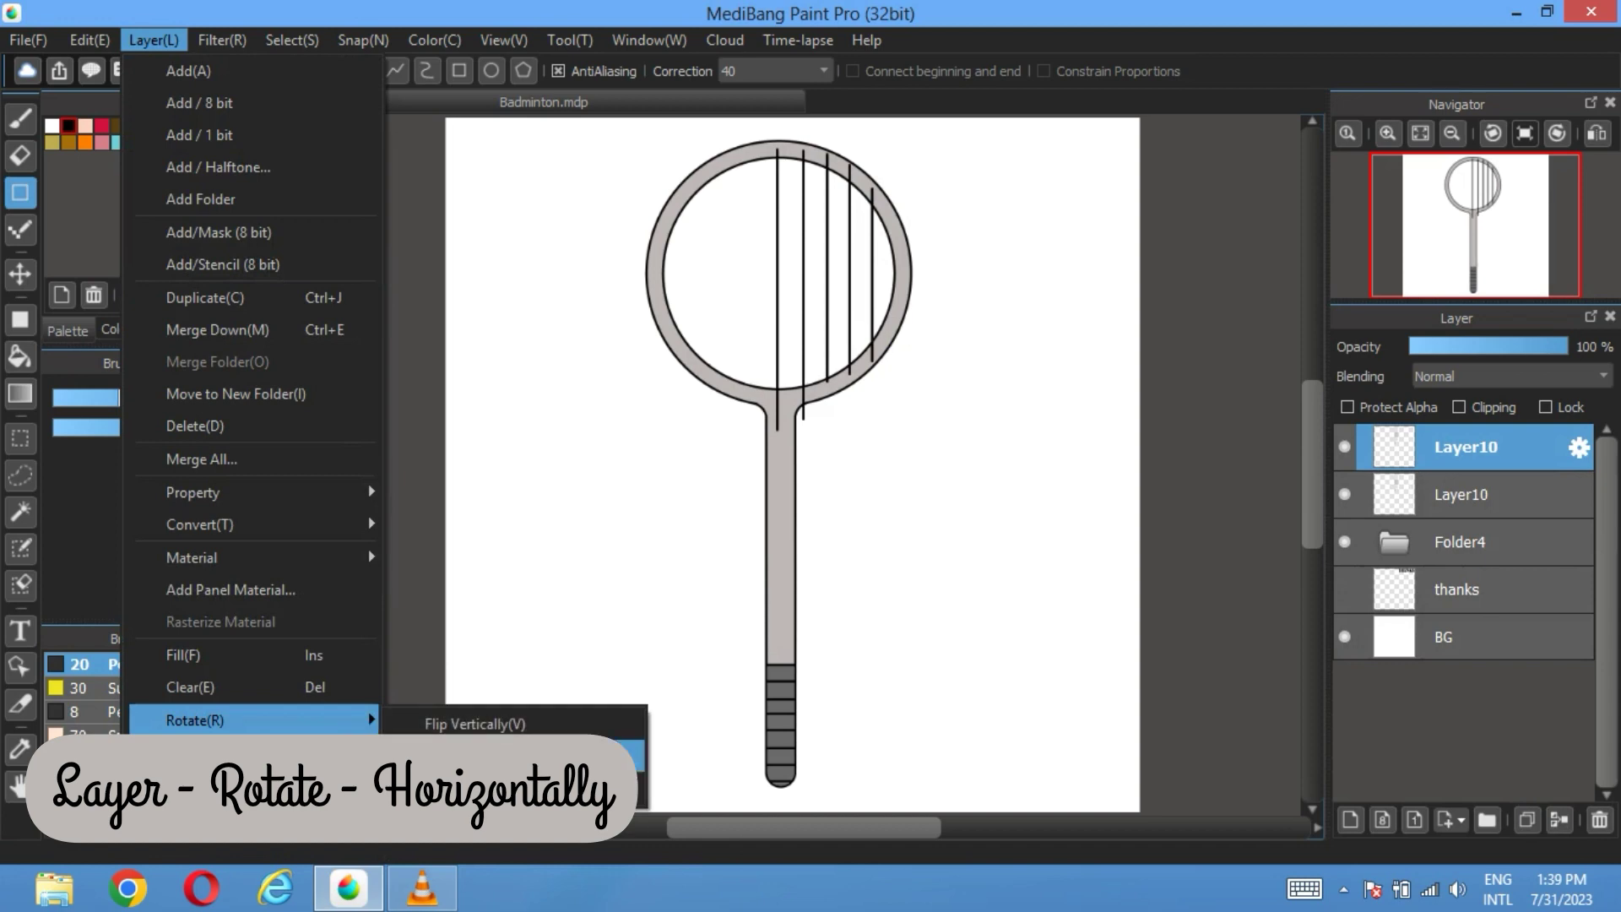
pyautogui.click(460, 718)
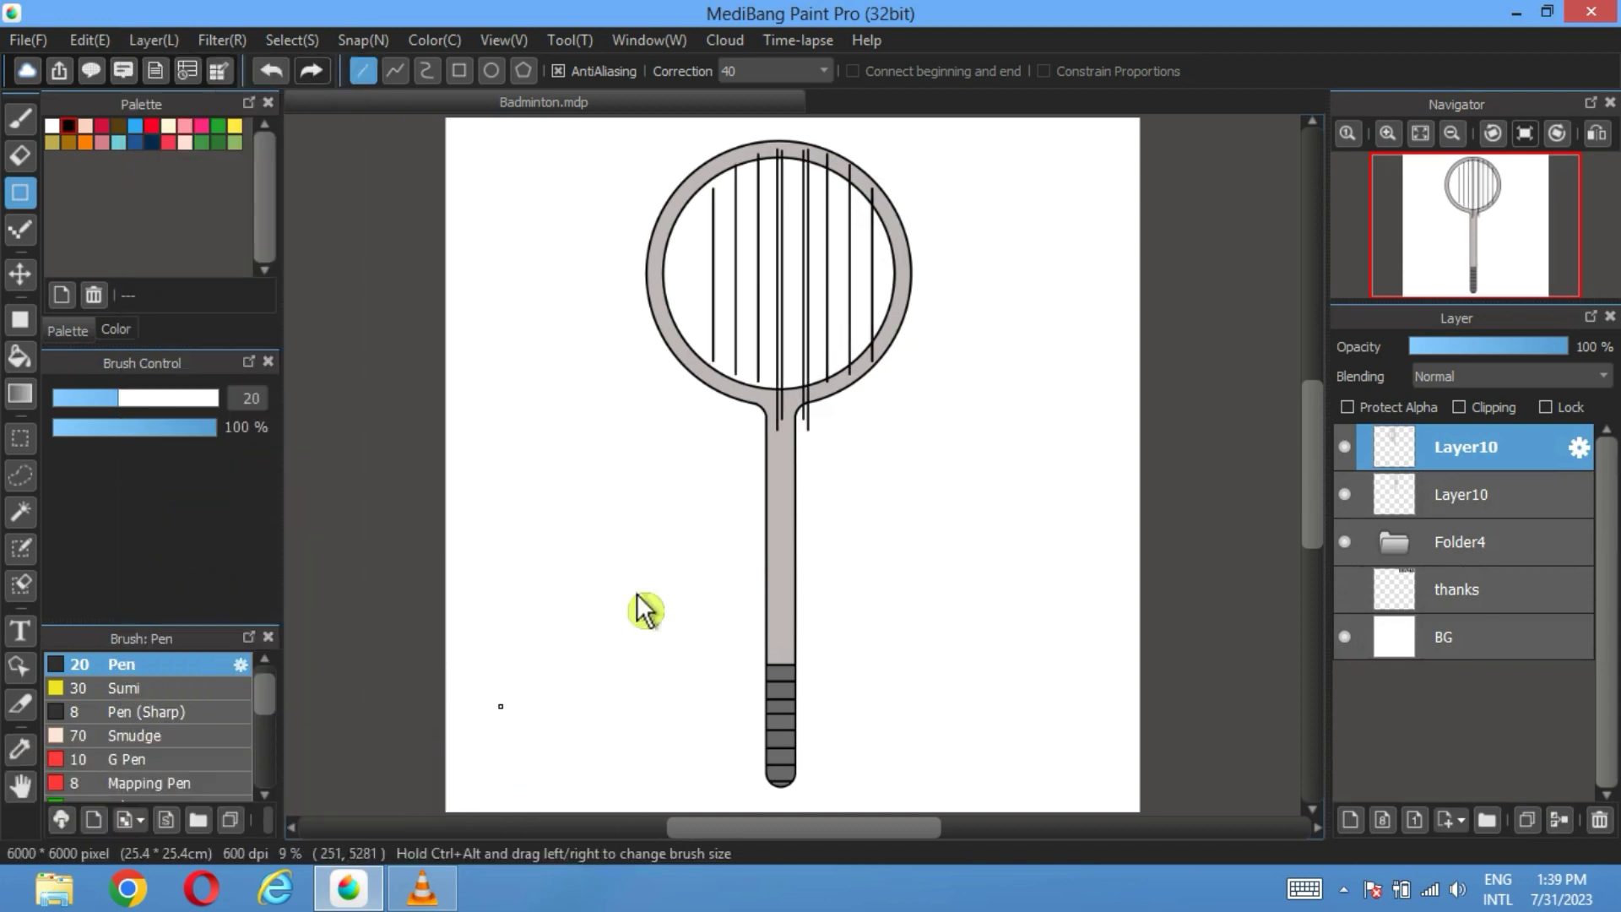
pyautogui.click(22, 275)
pyautogui.moveTo(815, 264); pyautogui.dragTo(767, 258)
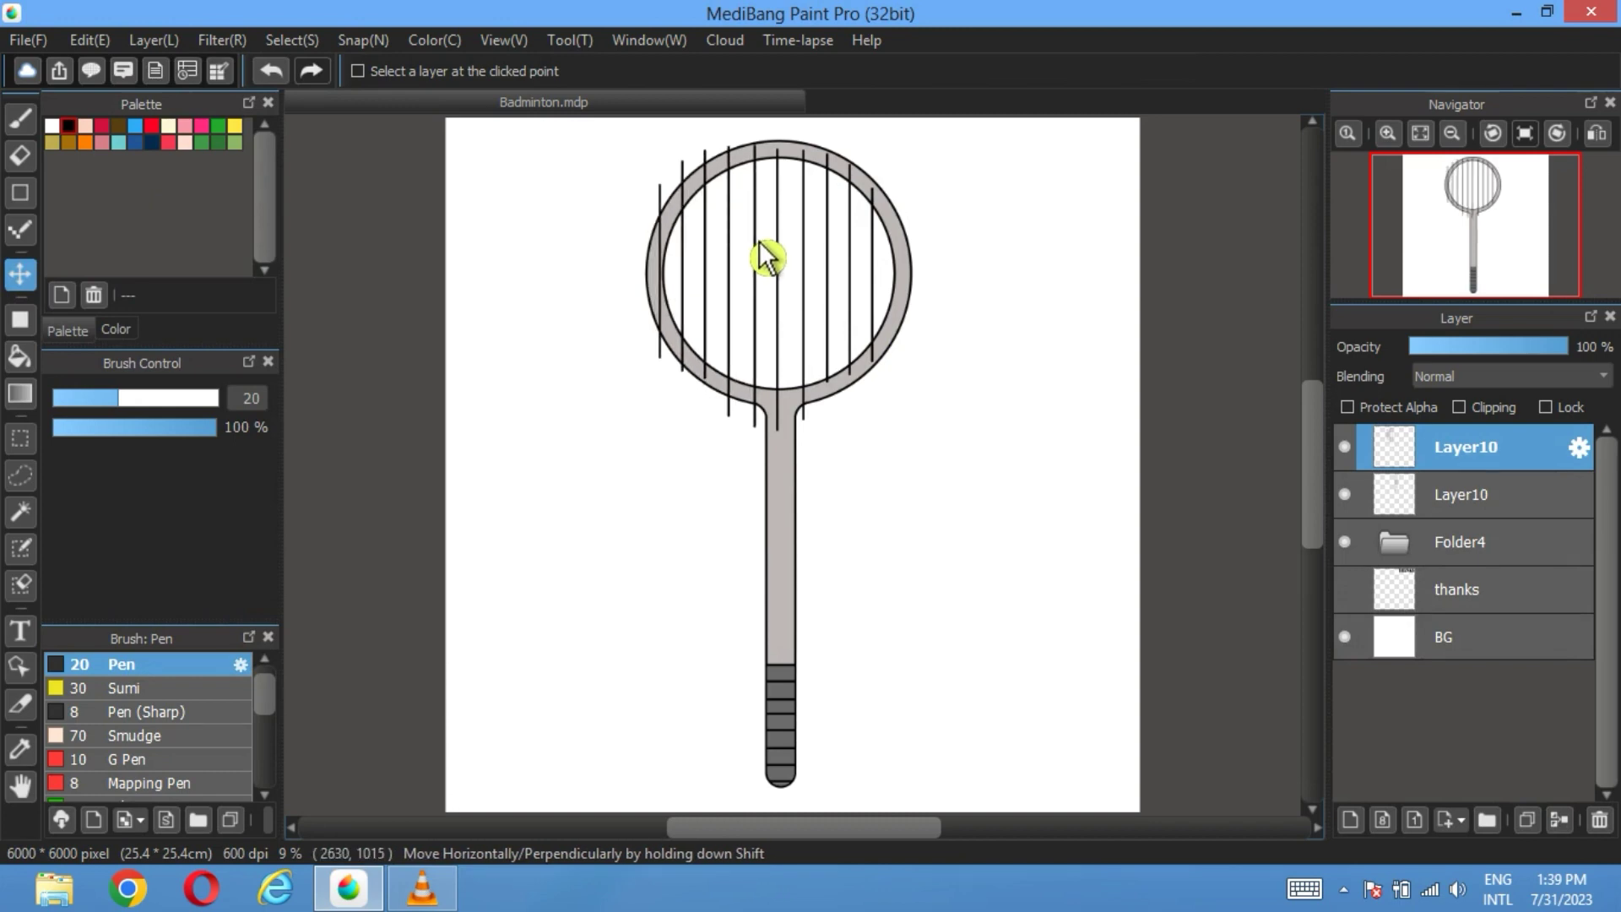
# Step: Hide both Layer10 layers and select the white area outside the racket with the Magic Wand
pyautogui.click(1344, 446)
pyautogui.click(1345, 493)
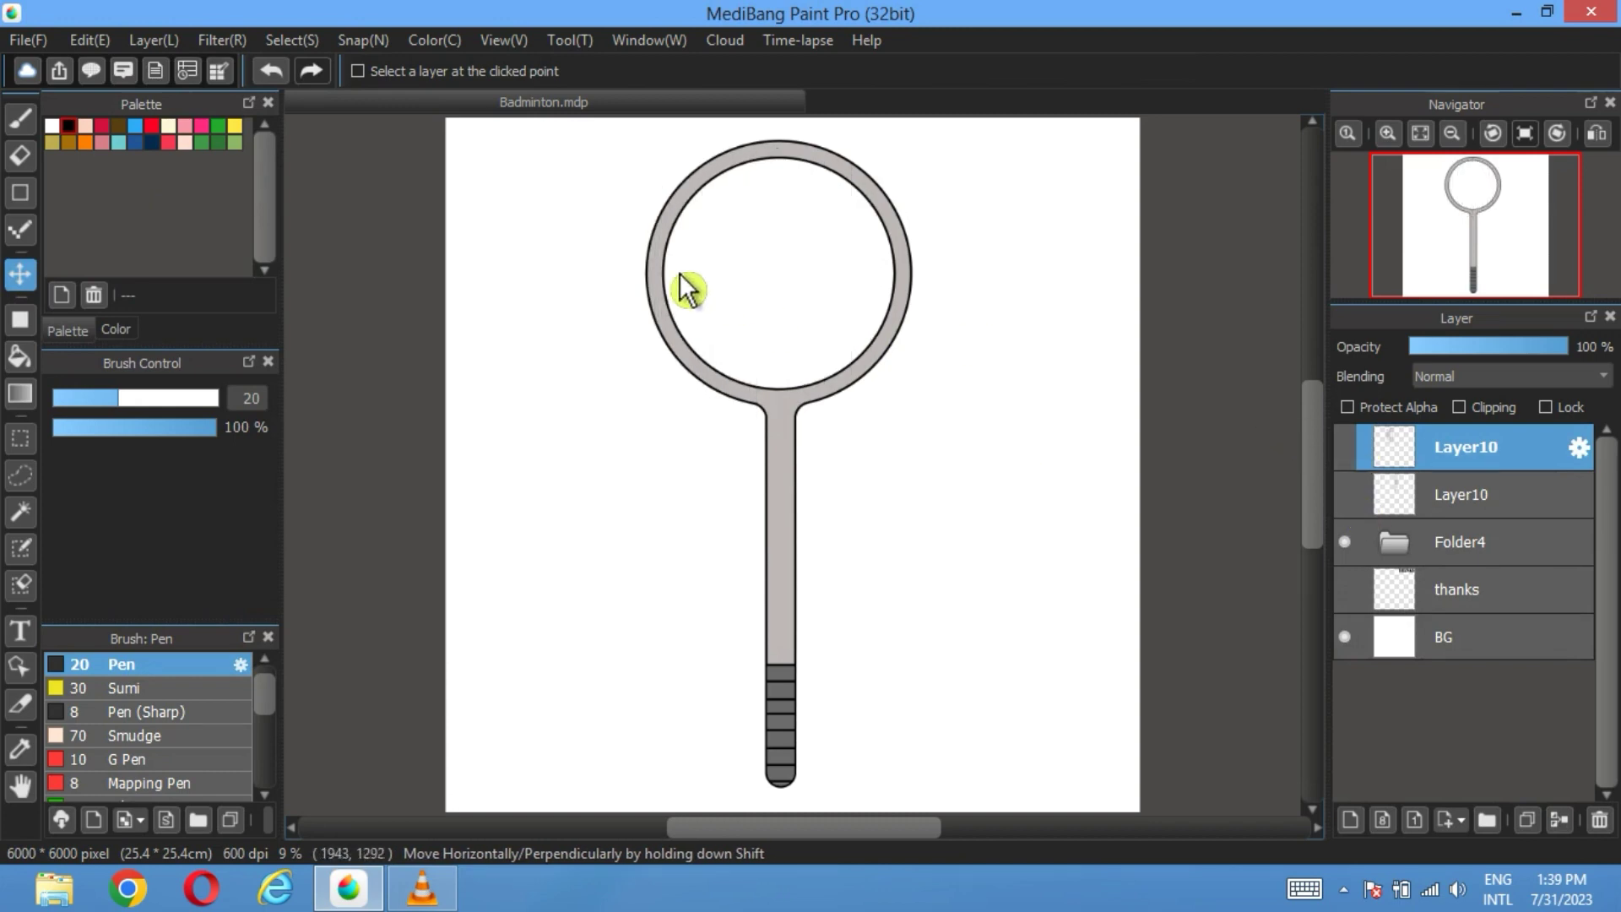
pyautogui.click(21, 511)
pyautogui.click(680, 403)
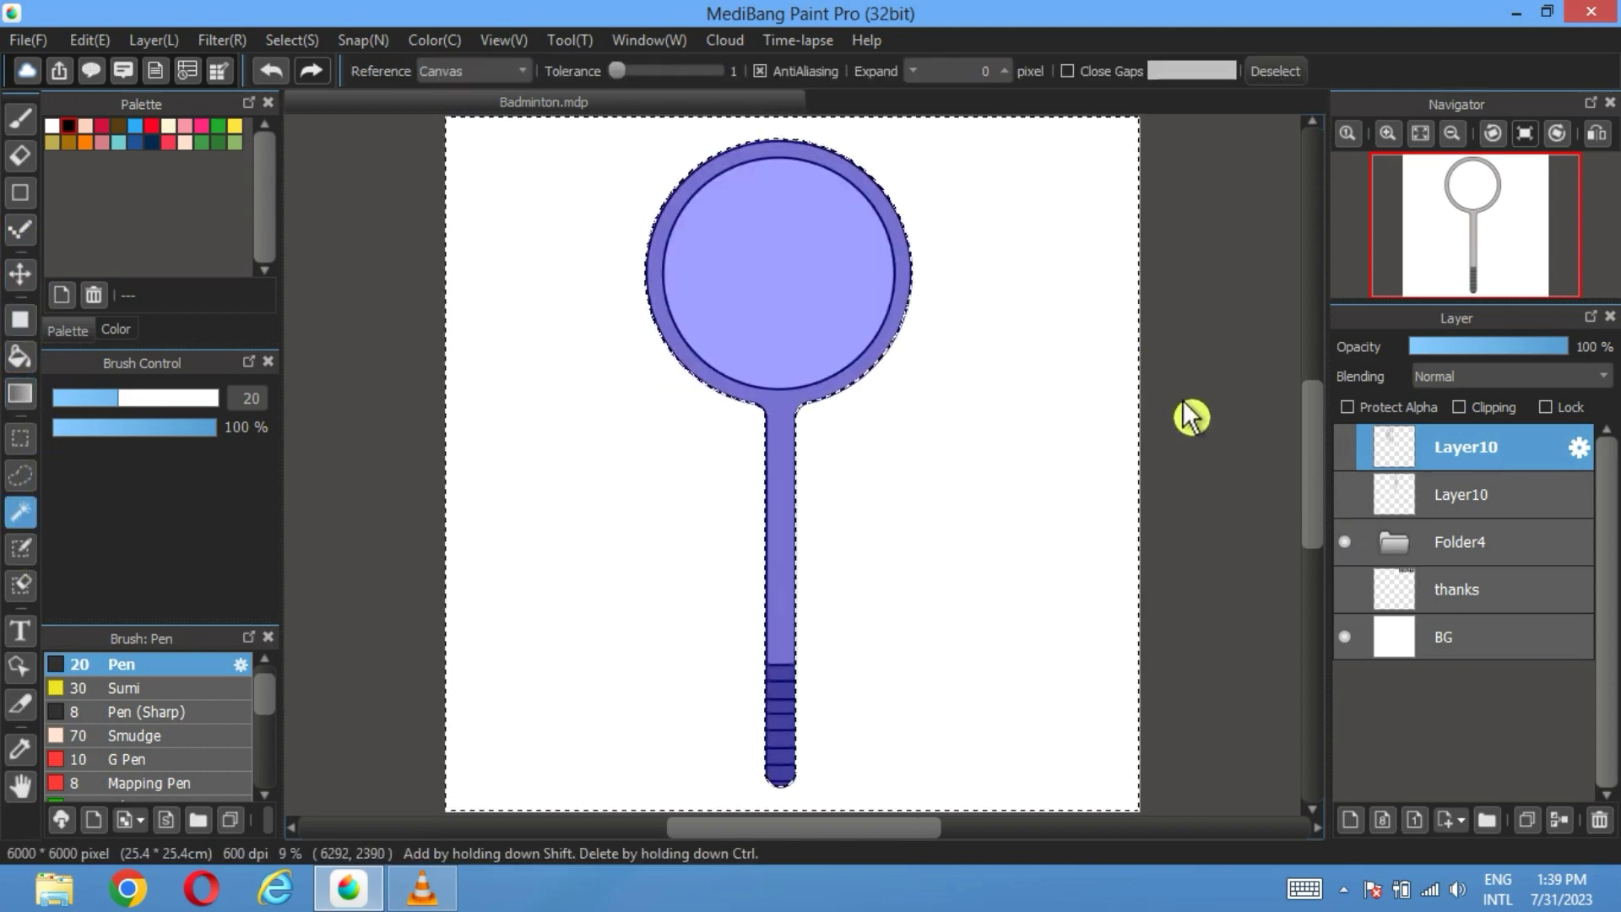
# Step: Hide Folder4, show both Layer10 layers, and cut the upper one's line ends lying outside the racket outline
pyautogui.click(1344, 541)
pyautogui.click(1345, 494)
pyautogui.click(1345, 446)
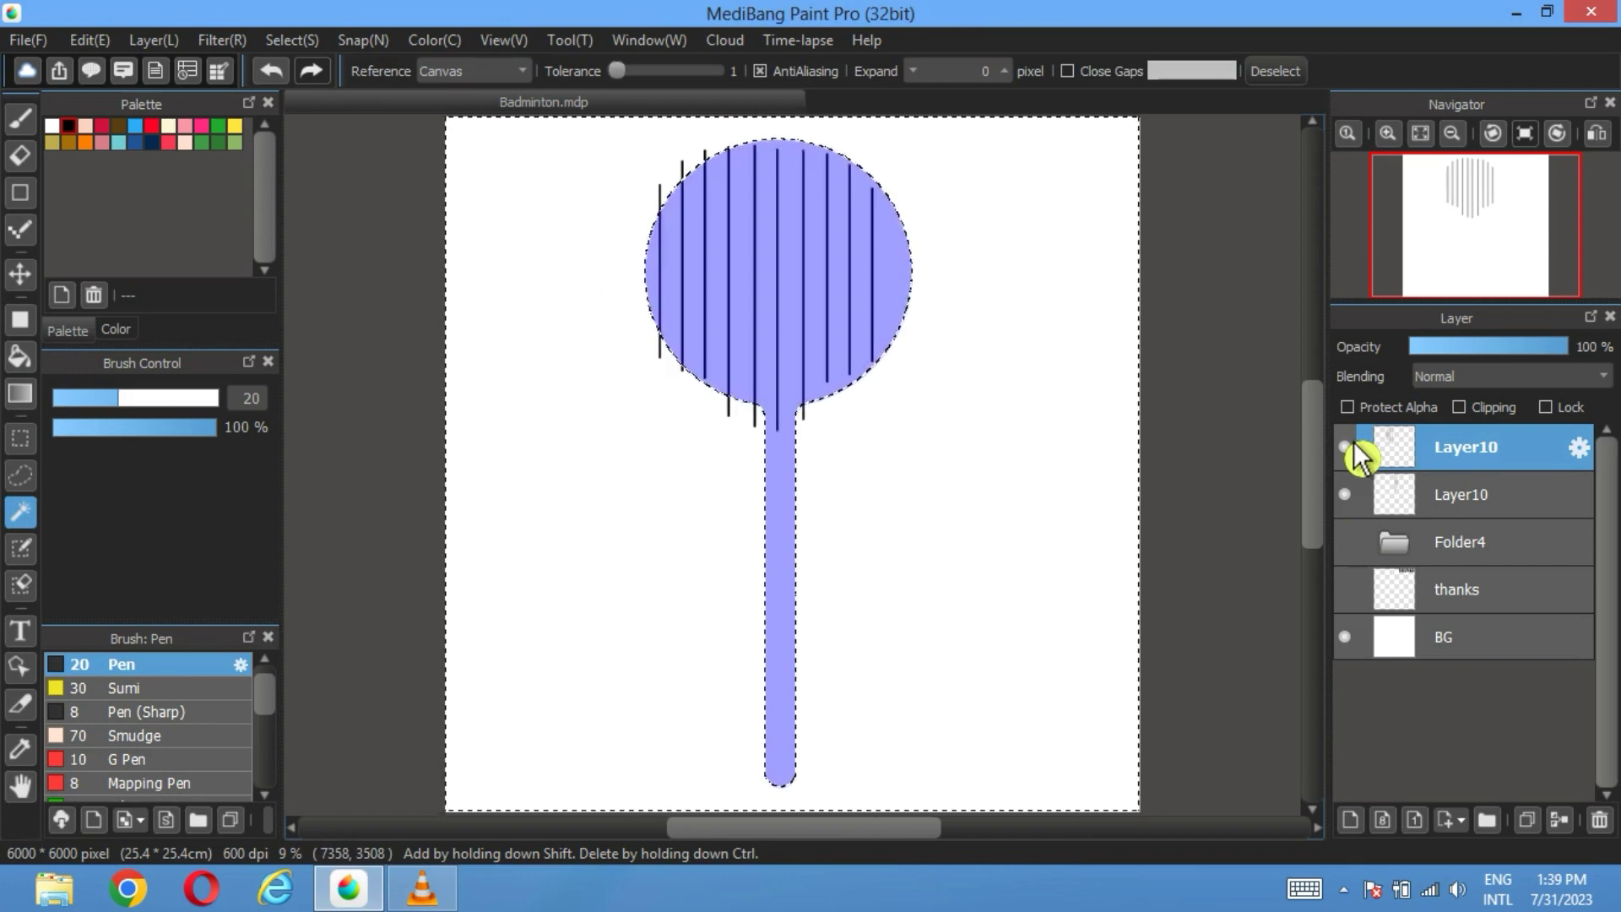
pyautogui.click(89, 40)
pyautogui.click(119, 136)
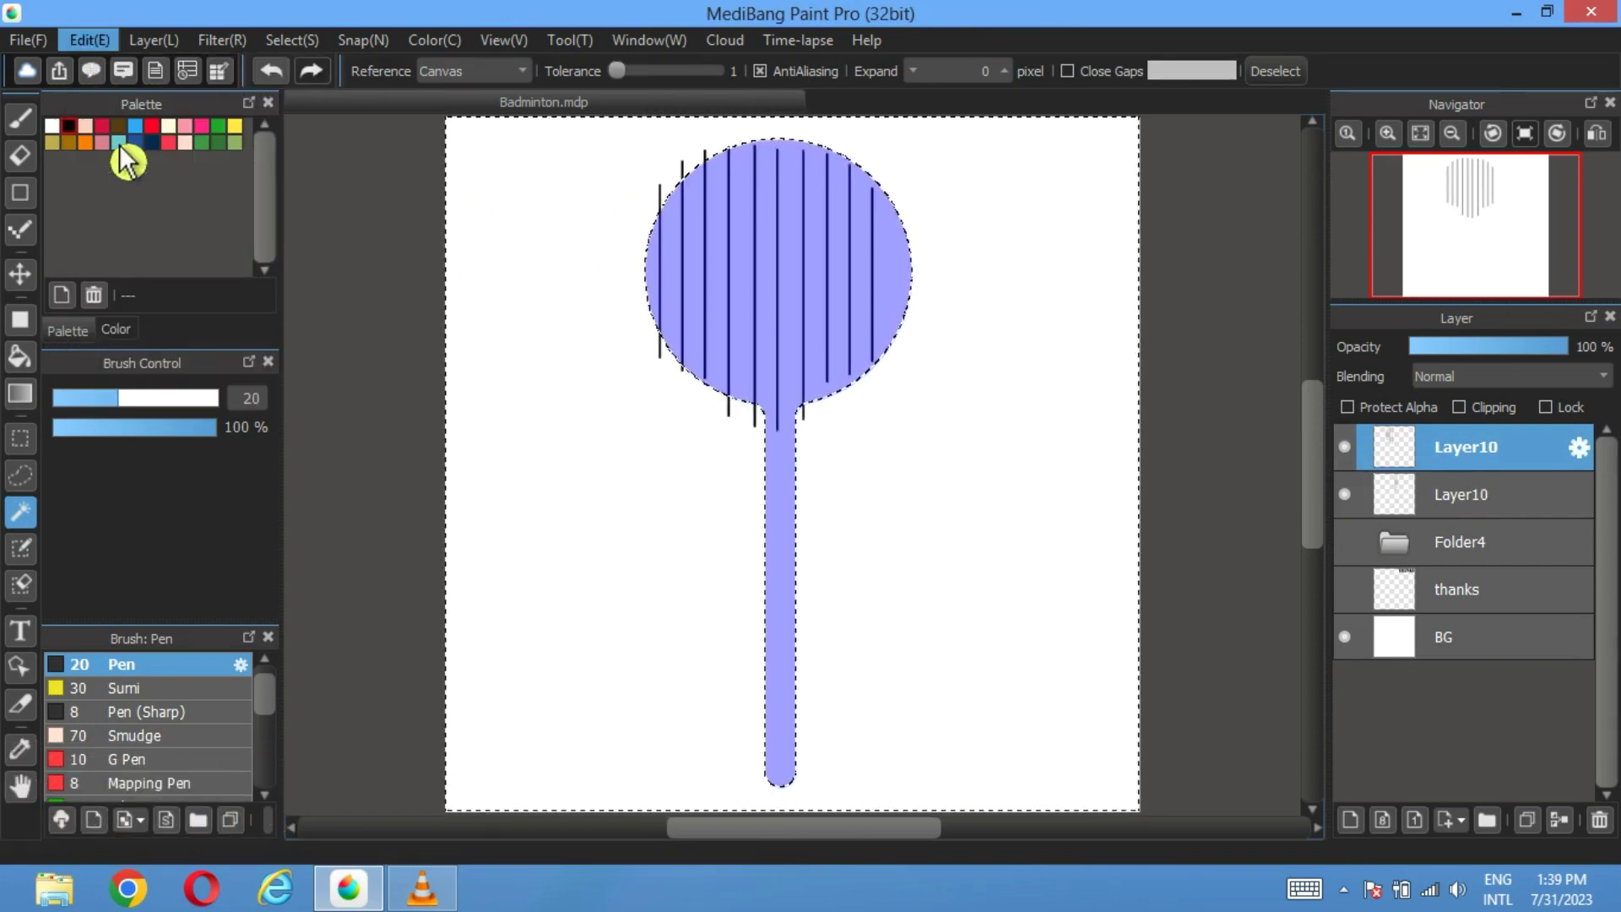
# Step: Cut the line ends outside the racket outline from the lower Layer10 and clear the selection
pyautogui.click(1546, 506)
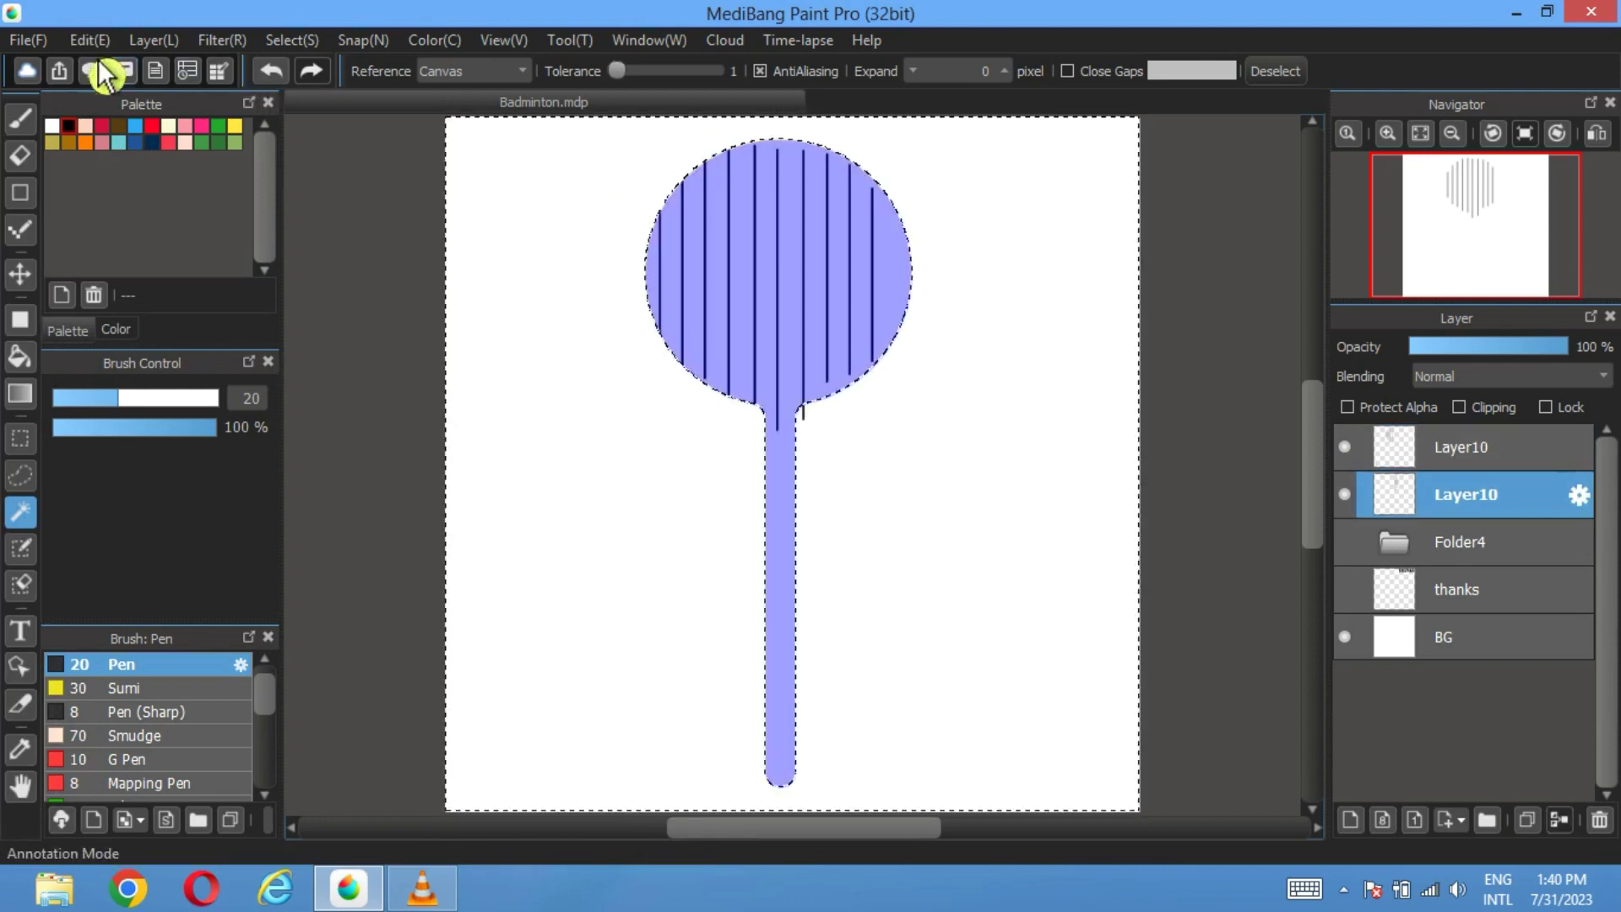
pyautogui.click(89, 39)
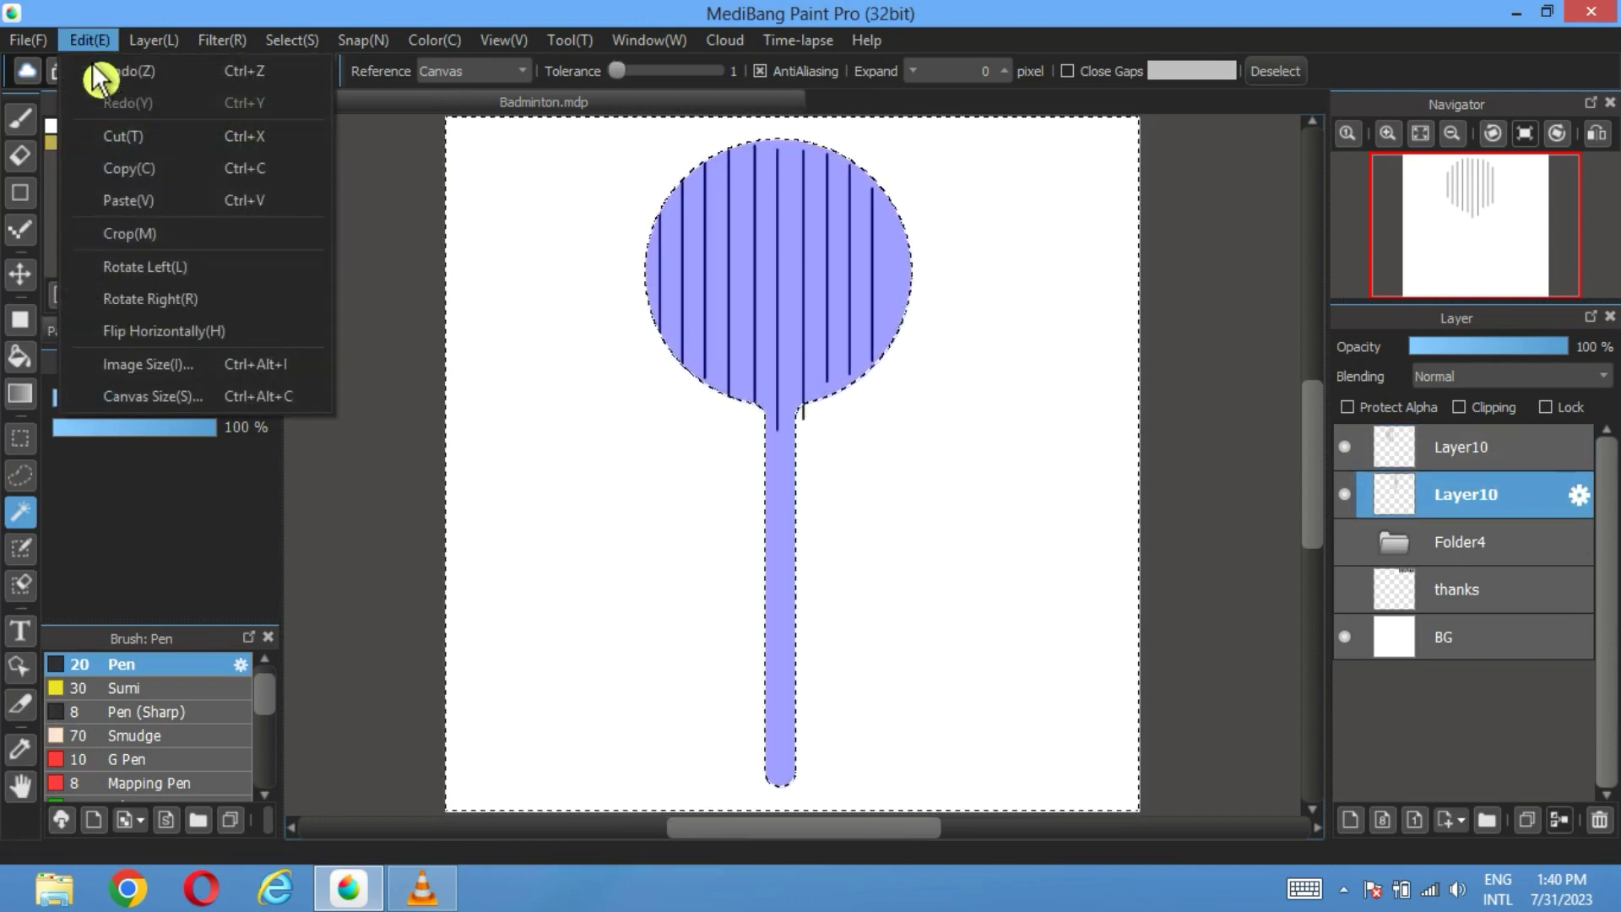
pyautogui.click(135, 154)
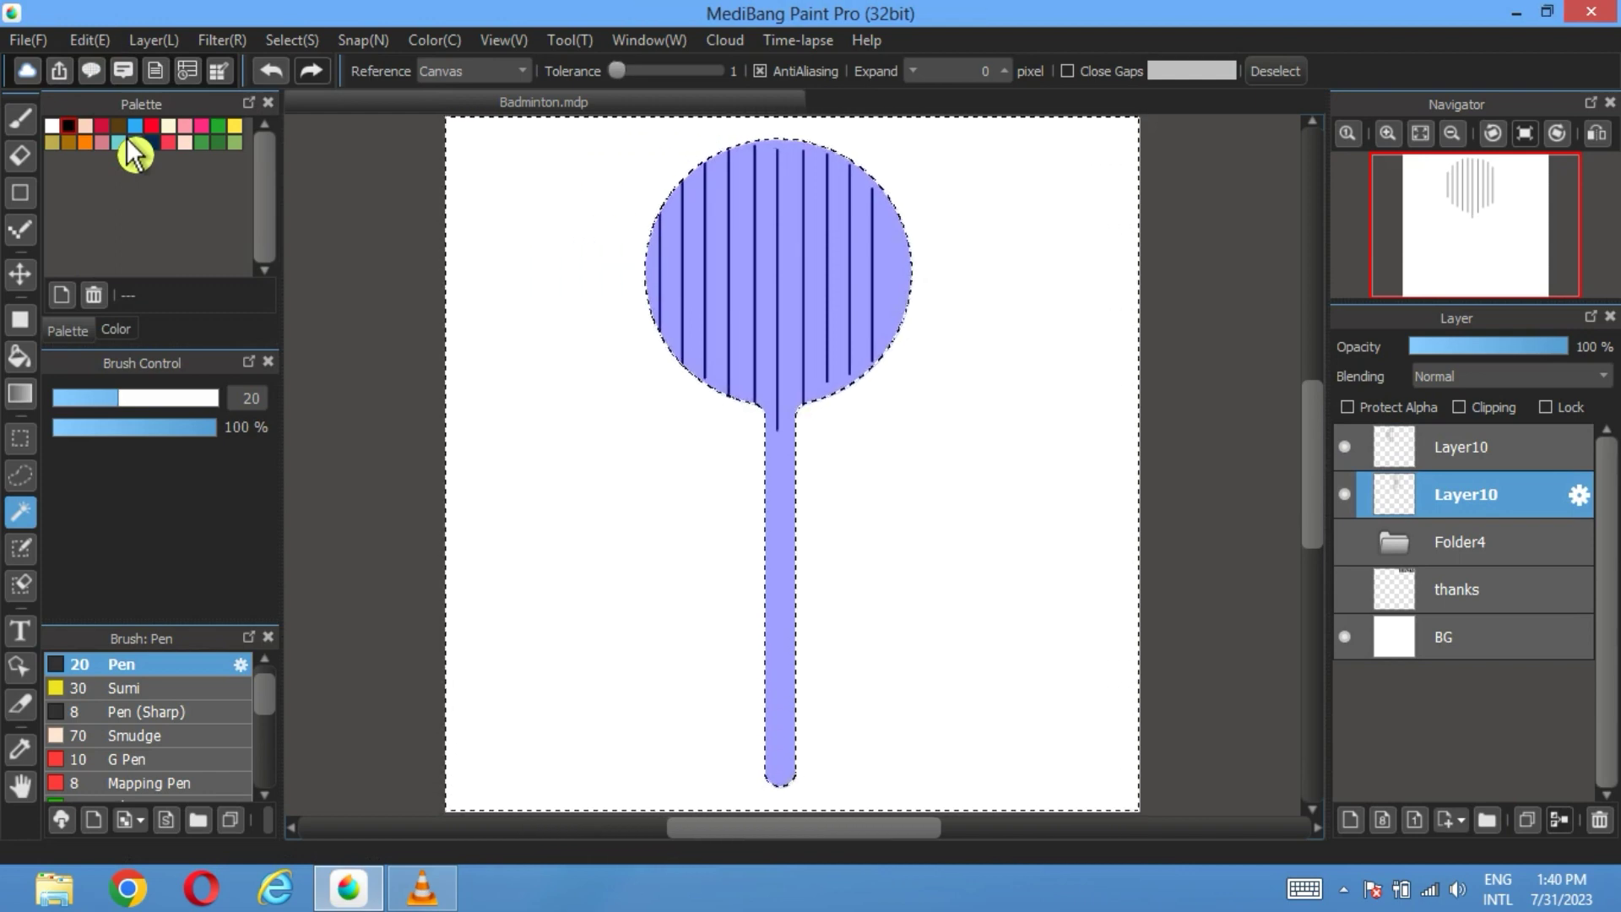
pyautogui.click(1274, 72)
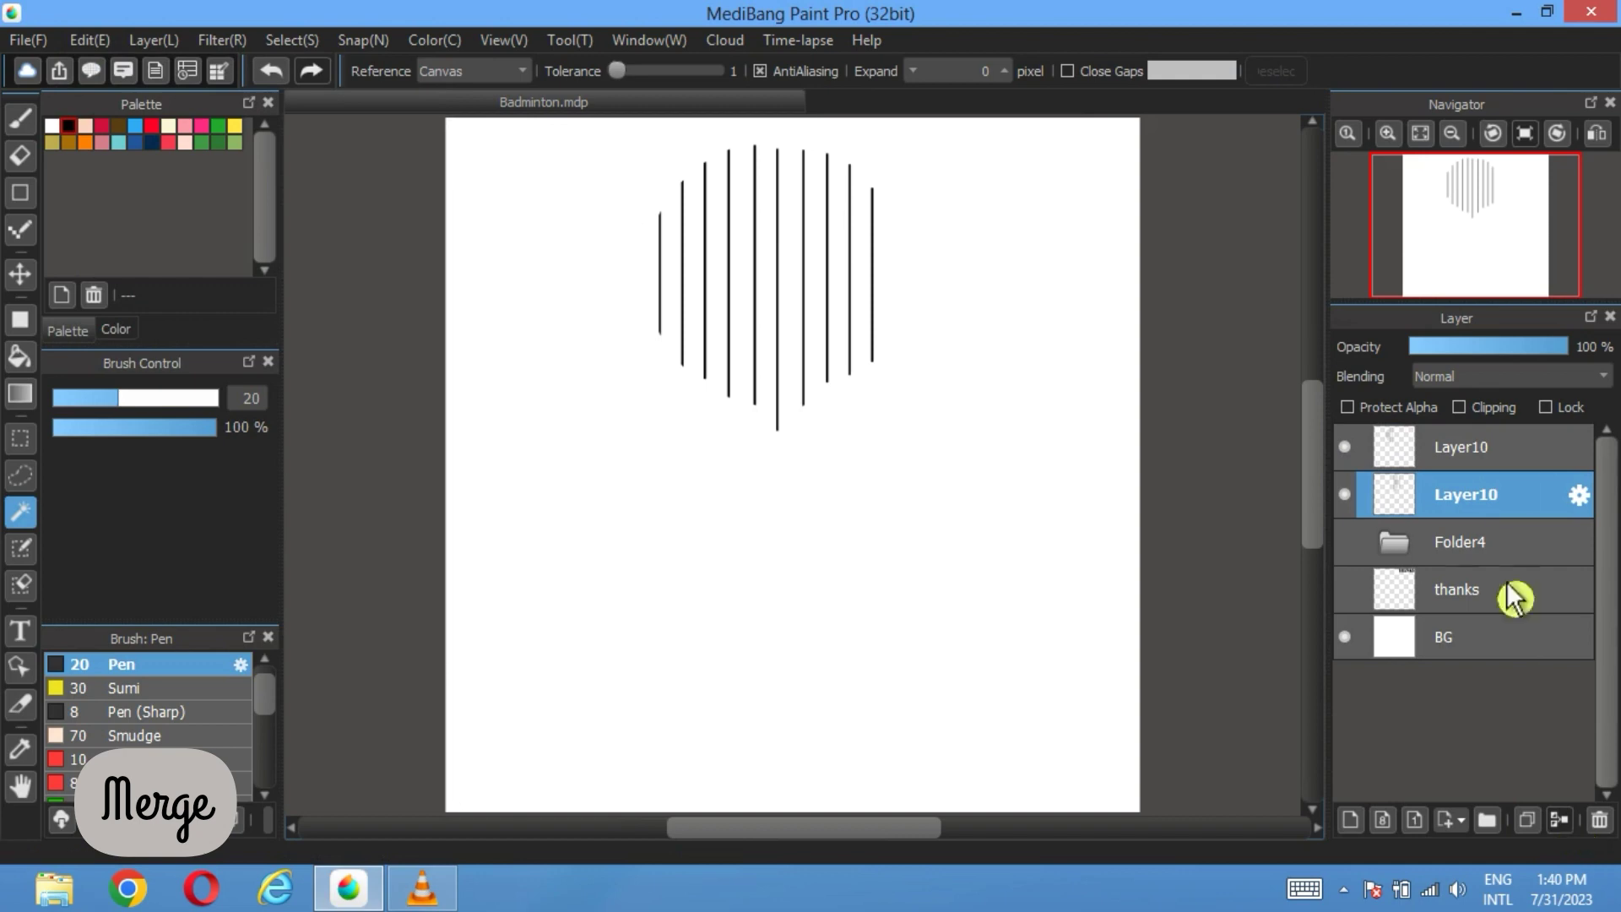
# Step: Merge the two Layer10 layers into one and duplicate the merged vertical lines
pyautogui.click(1477, 461)
pyautogui.click(1559, 820)
pyautogui.click(1526, 820)
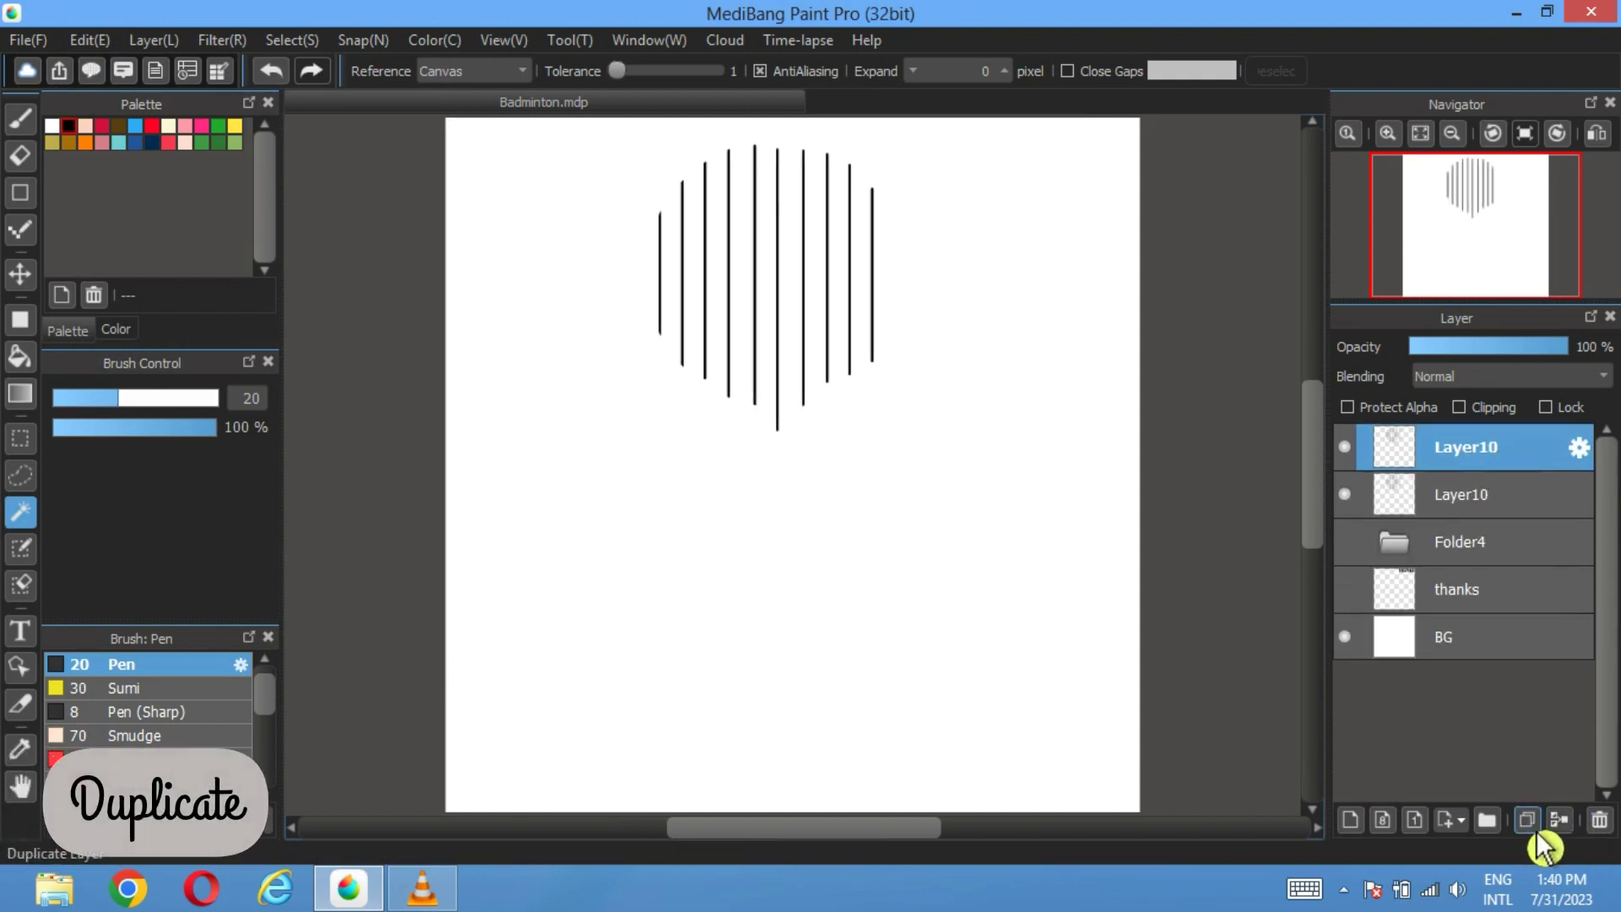
# Step: Transform the duplicated vertical lines with a quarter-turn rotation so they cross the originals as horizontal strings
pyautogui.click(221, 40)
pyautogui.click(384, 401)
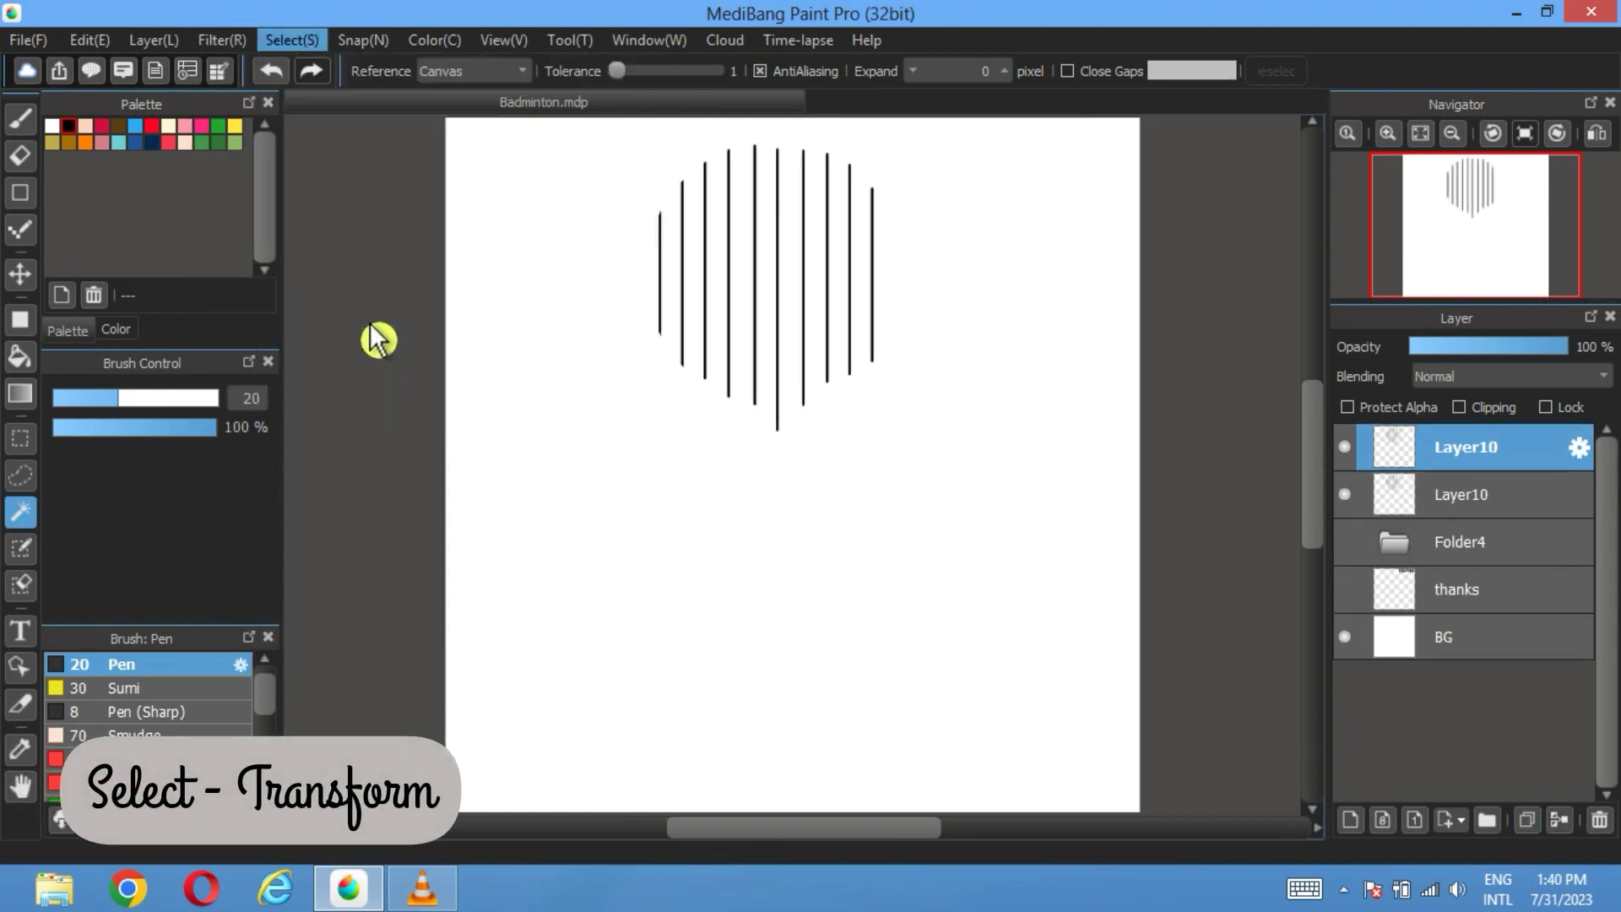
pyautogui.moveTo(585, 409); pyautogui.dragTo(520, 89)
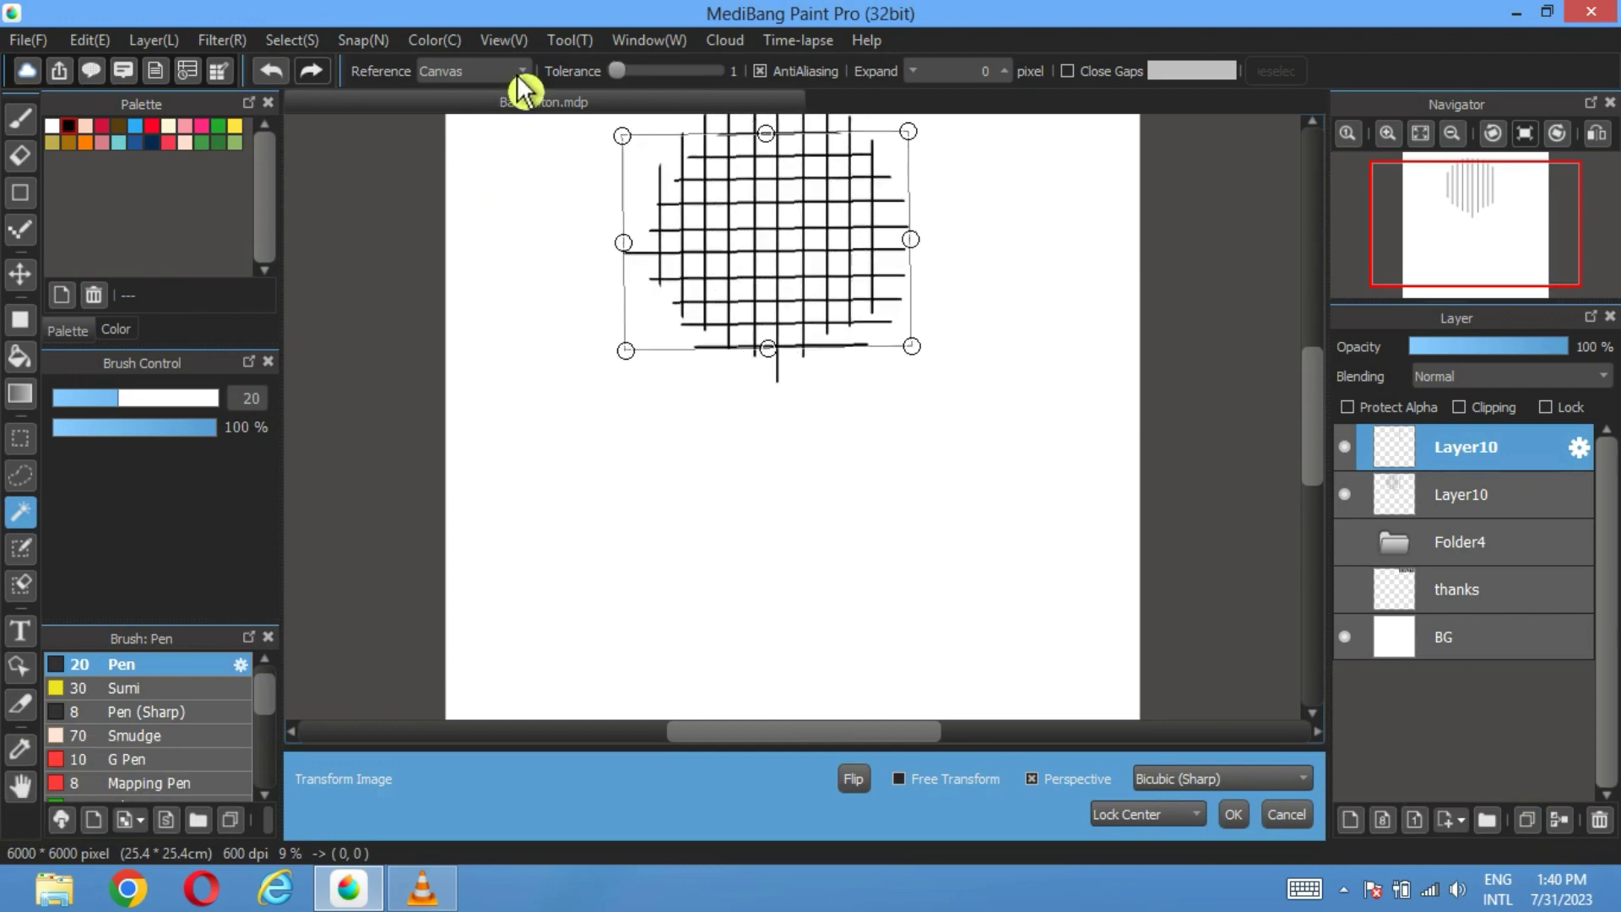
pyautogui.click(1452, 132)
pyautogui.scroll(3, 606, 450)
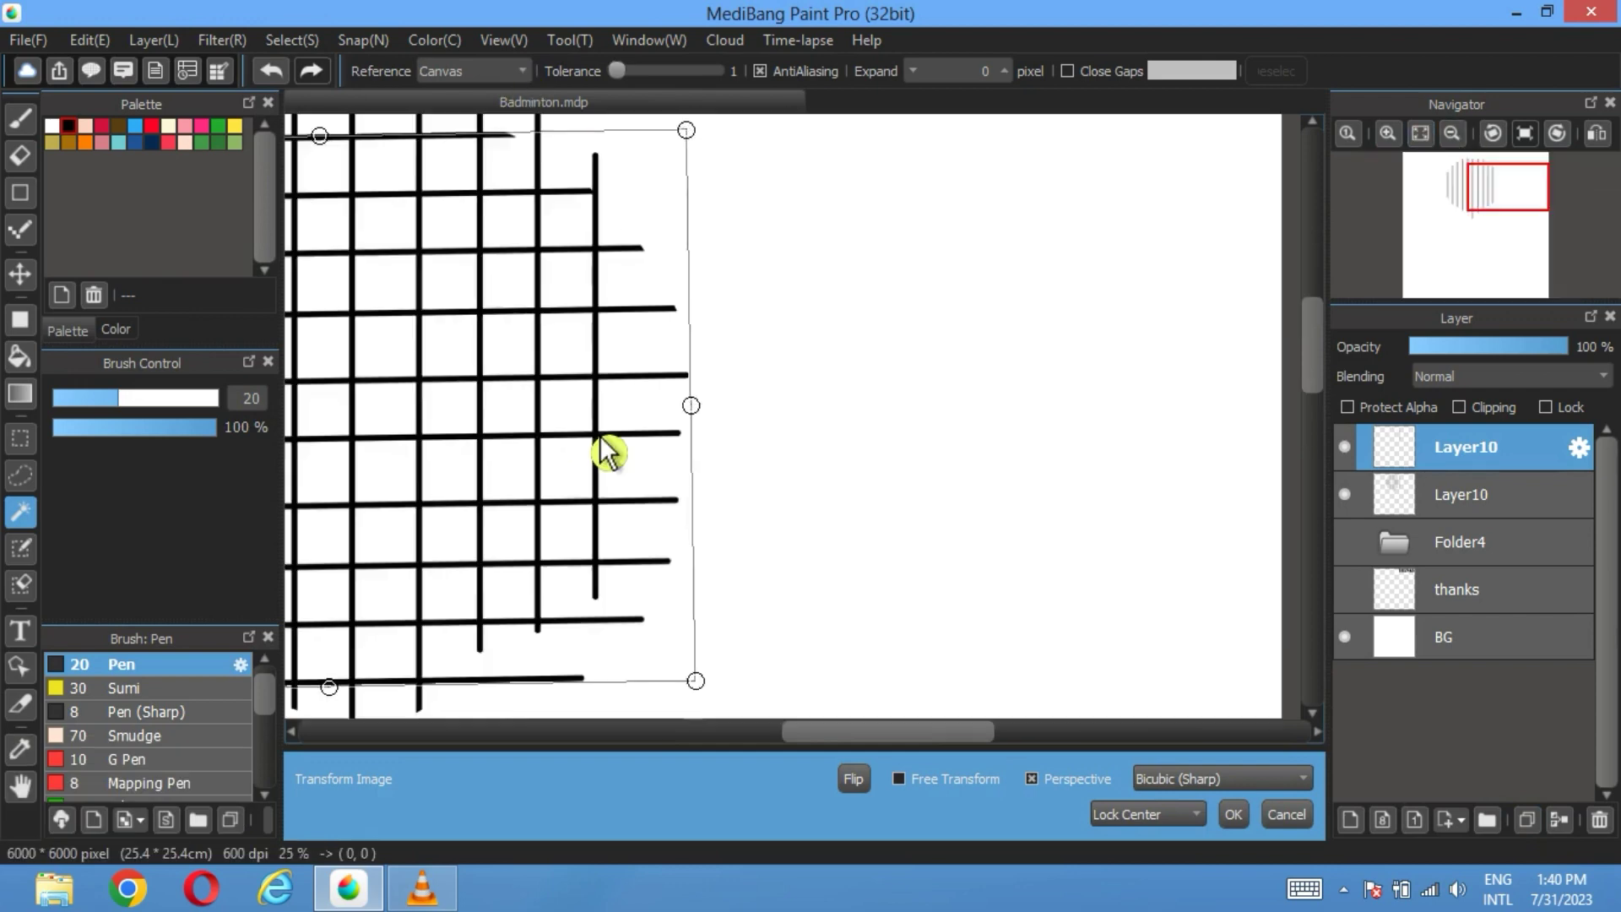
pyautogui.scroll(-1, 591, 448)
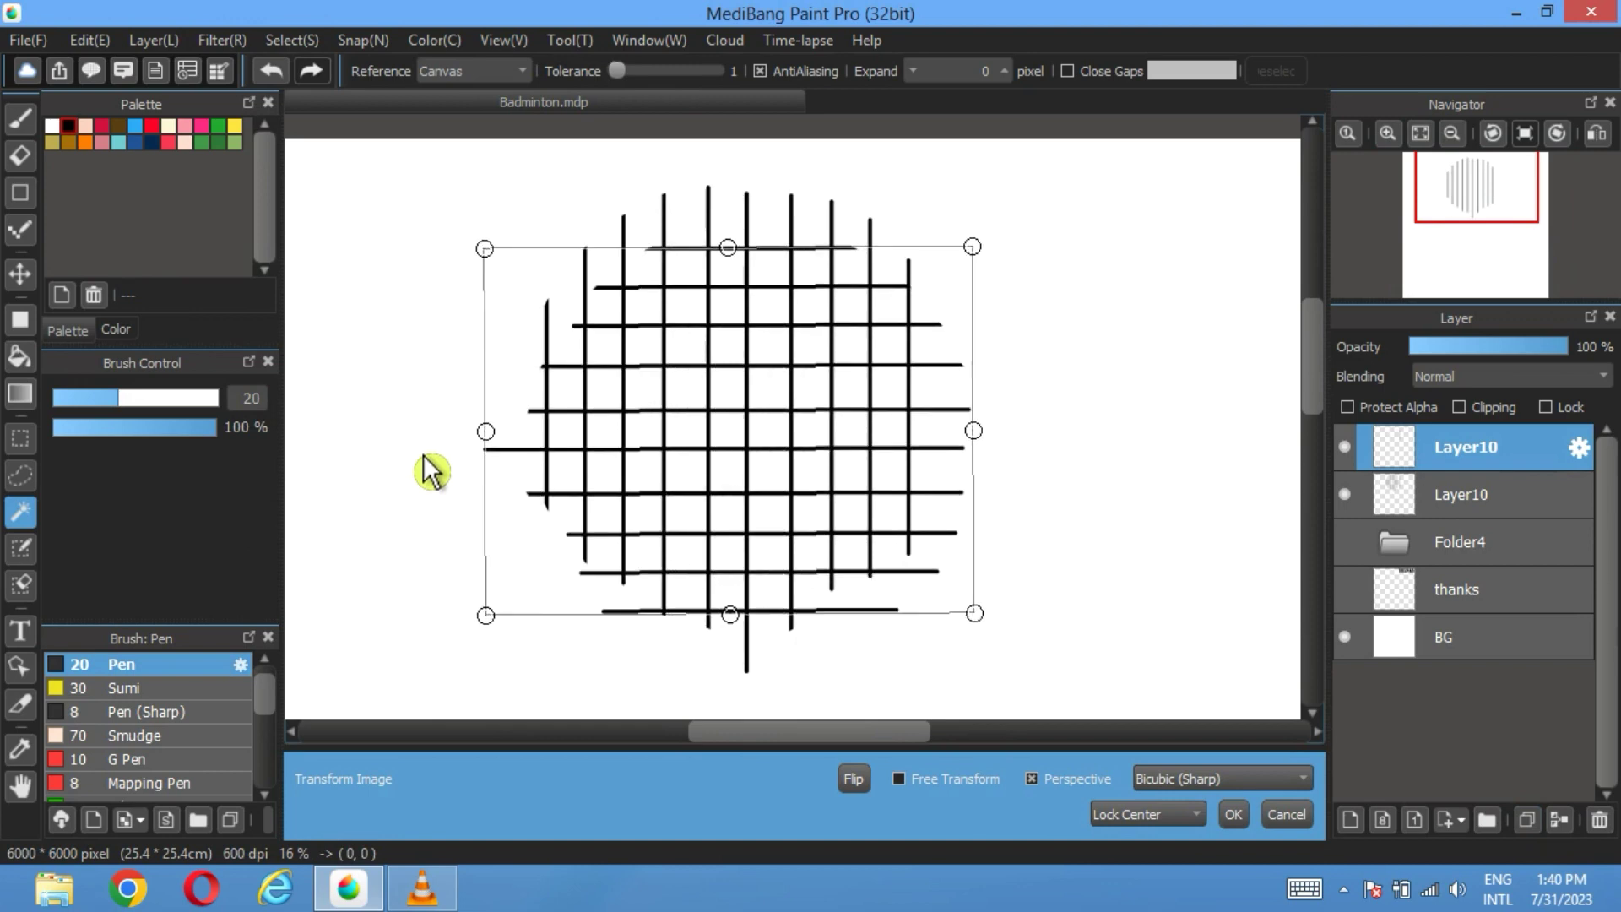
pyautogui.moveTo(432, 470); pyautogui.dragTo(432, 470)
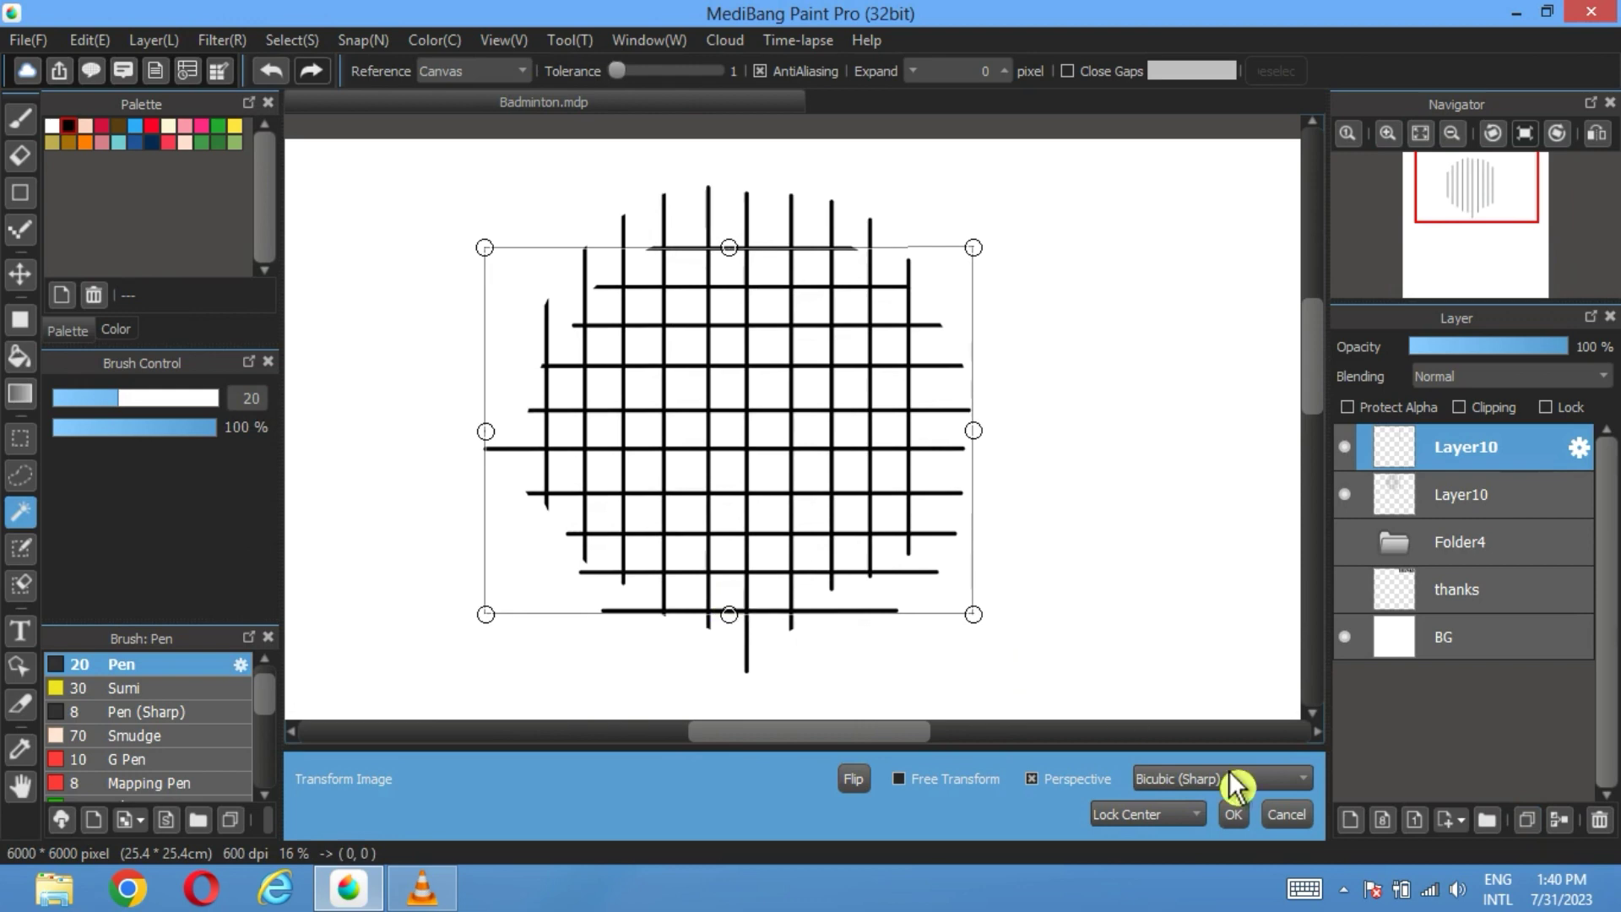
pyautogui.click(1234, 817)
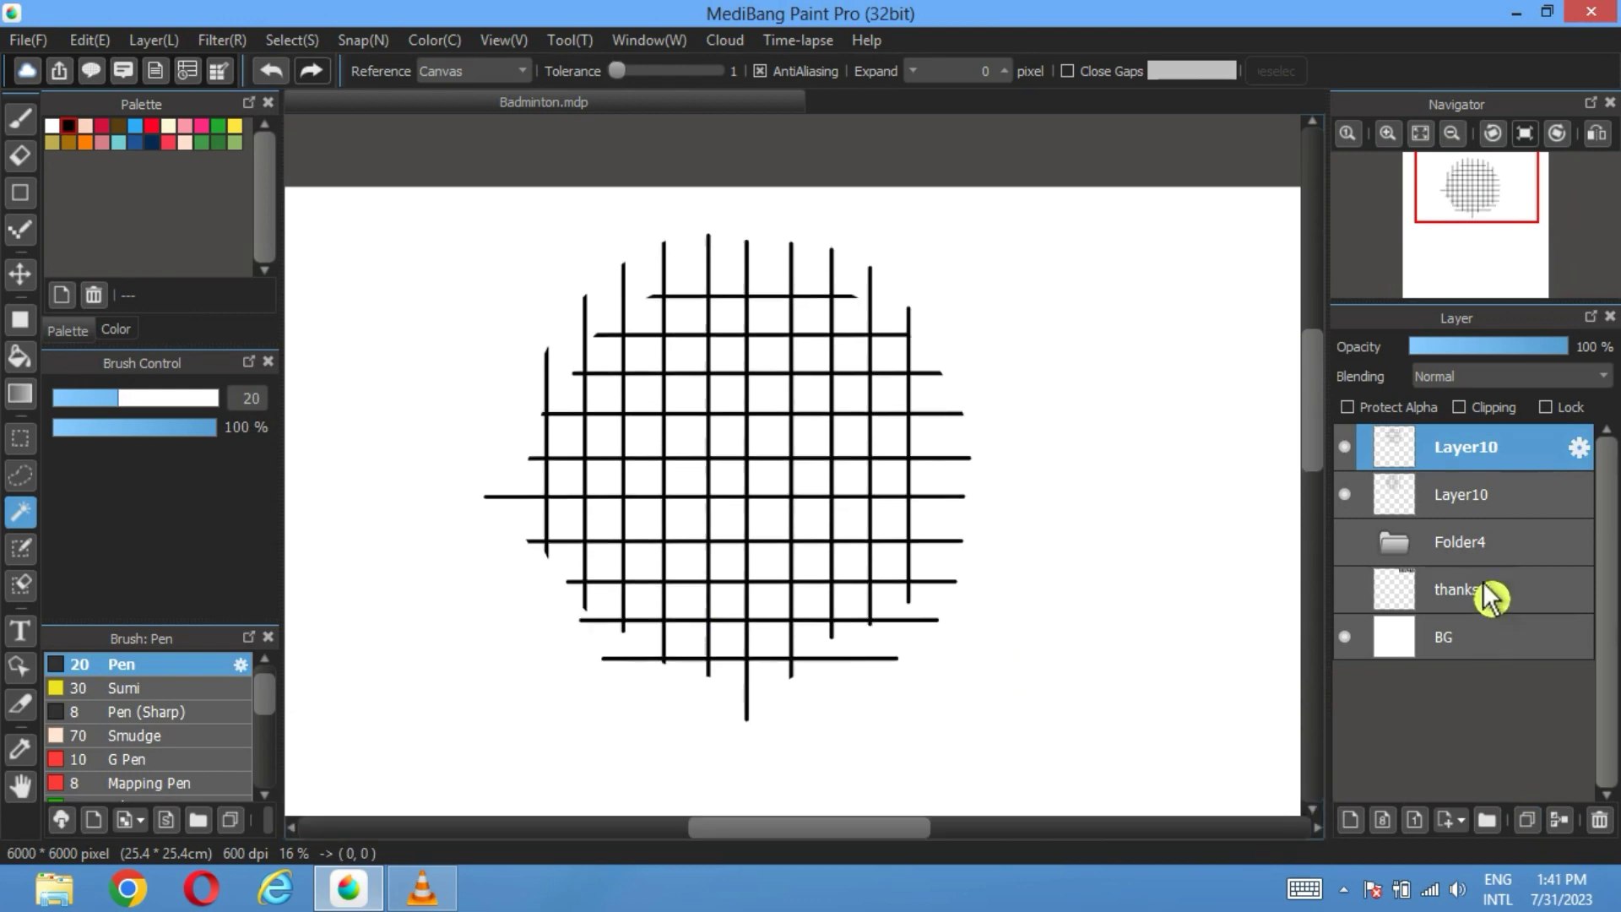
# Step: Show Folder4 and transform the horizontal strings by a half turn, positioning them inside the racket's ring
pyautogui.click(1346, 543)
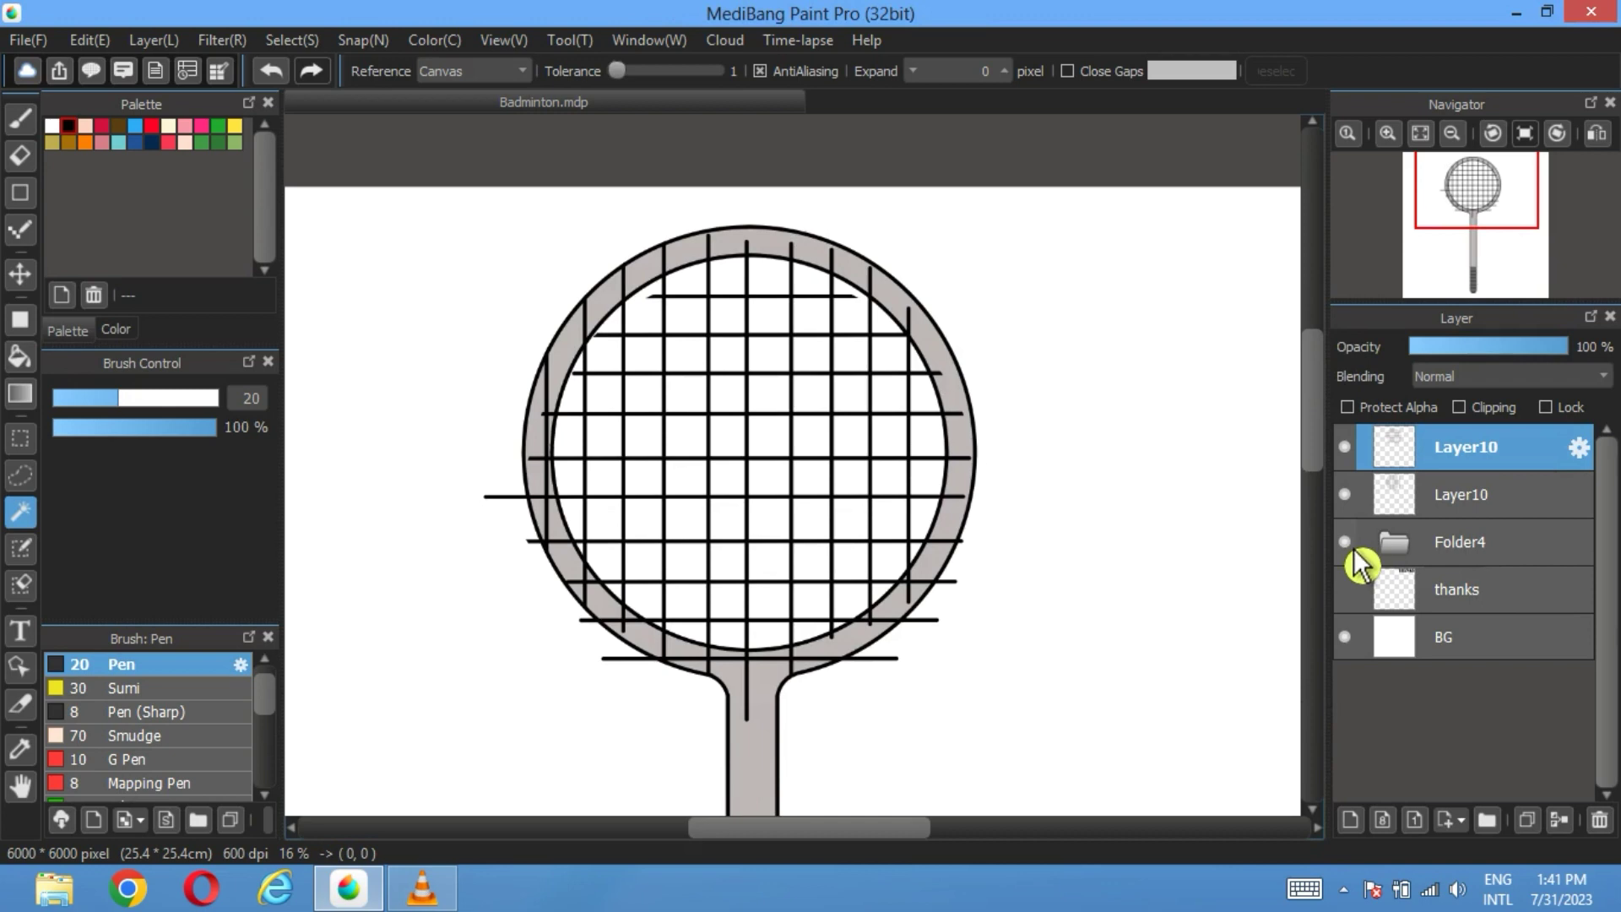
pyautogui.click(1351, 545)
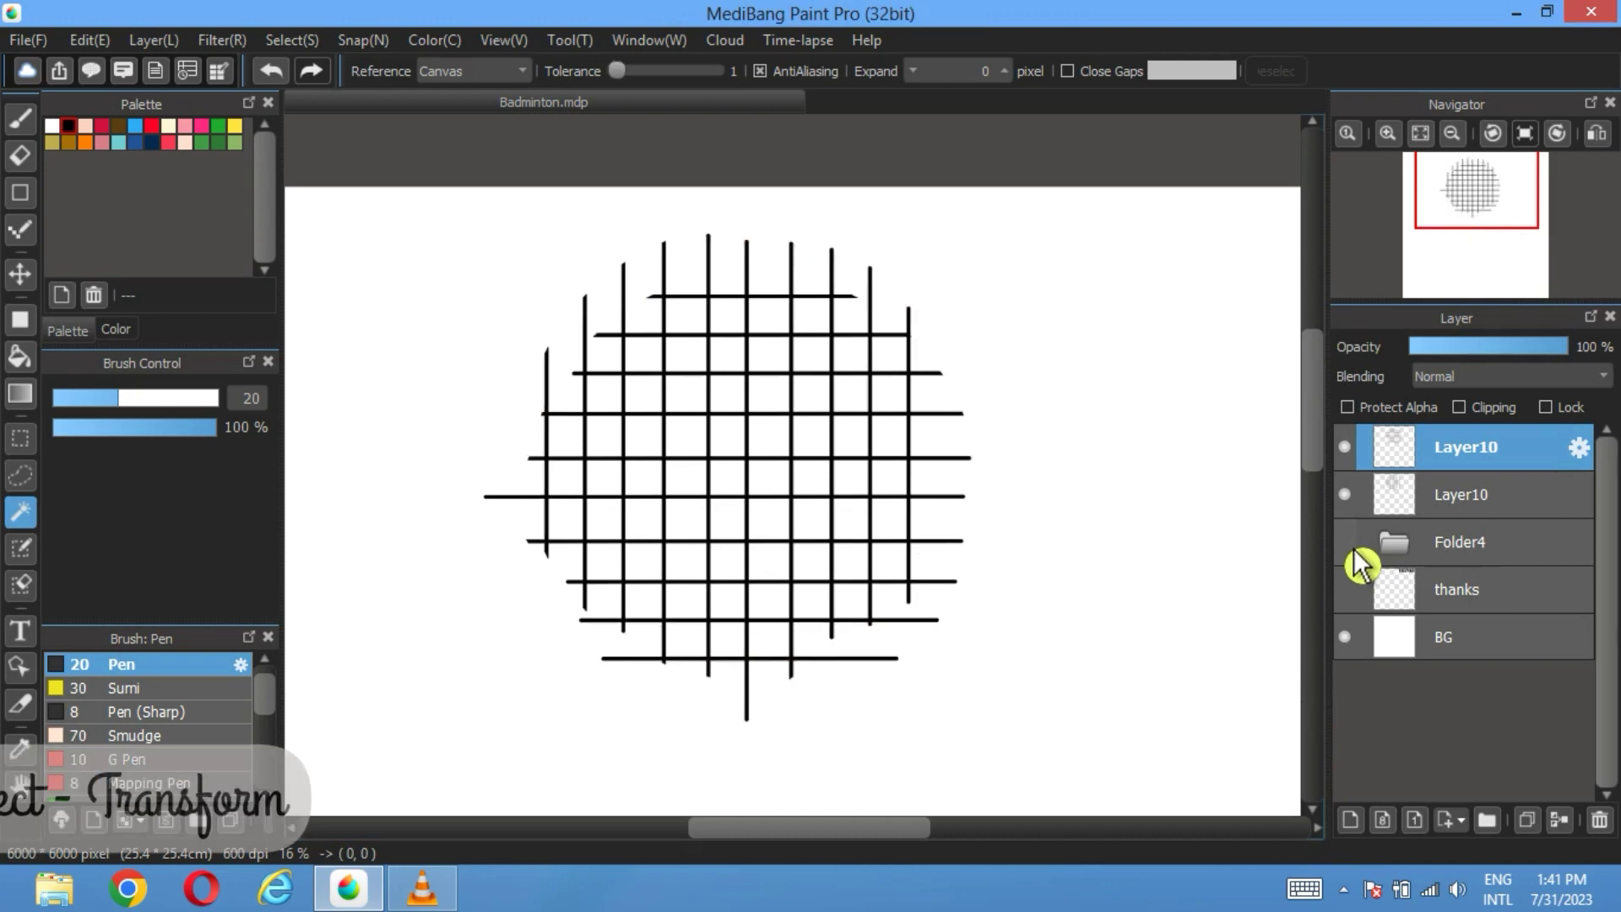
pyautogui.click(1351, 545)
pyautogui.click(292, 39)
pyautogui.click(317, 332)
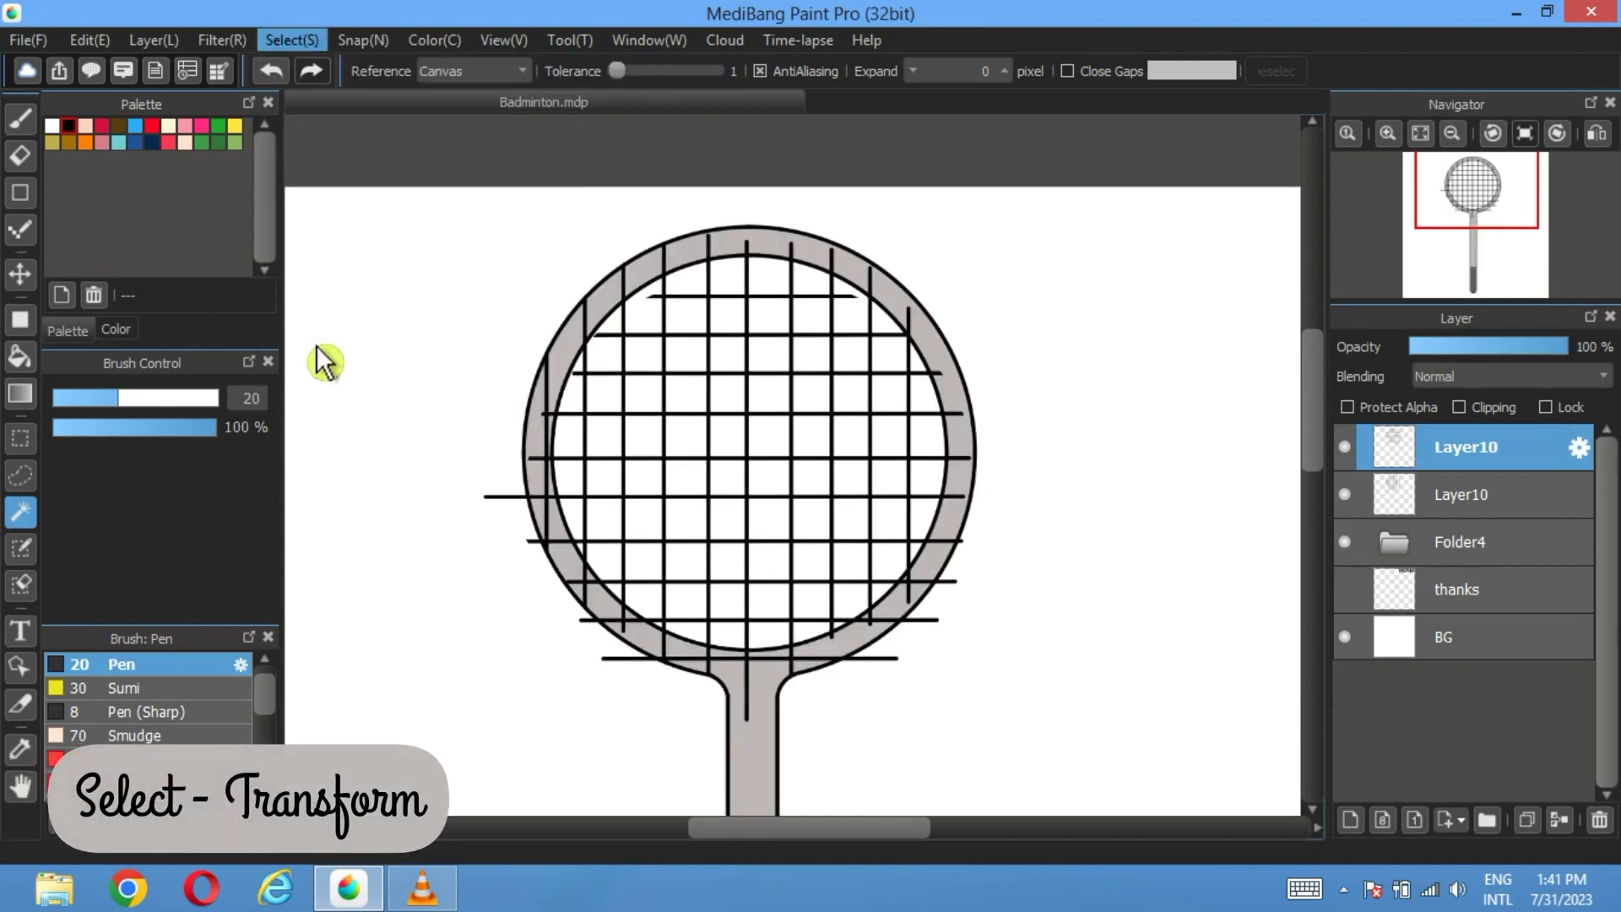
pyautogui.moveTo(1017, 610); pyautogui.dragTo(1035, 614)
pyautogui.moveTo(716, 434); pyautogui.dragTo(765, 430)
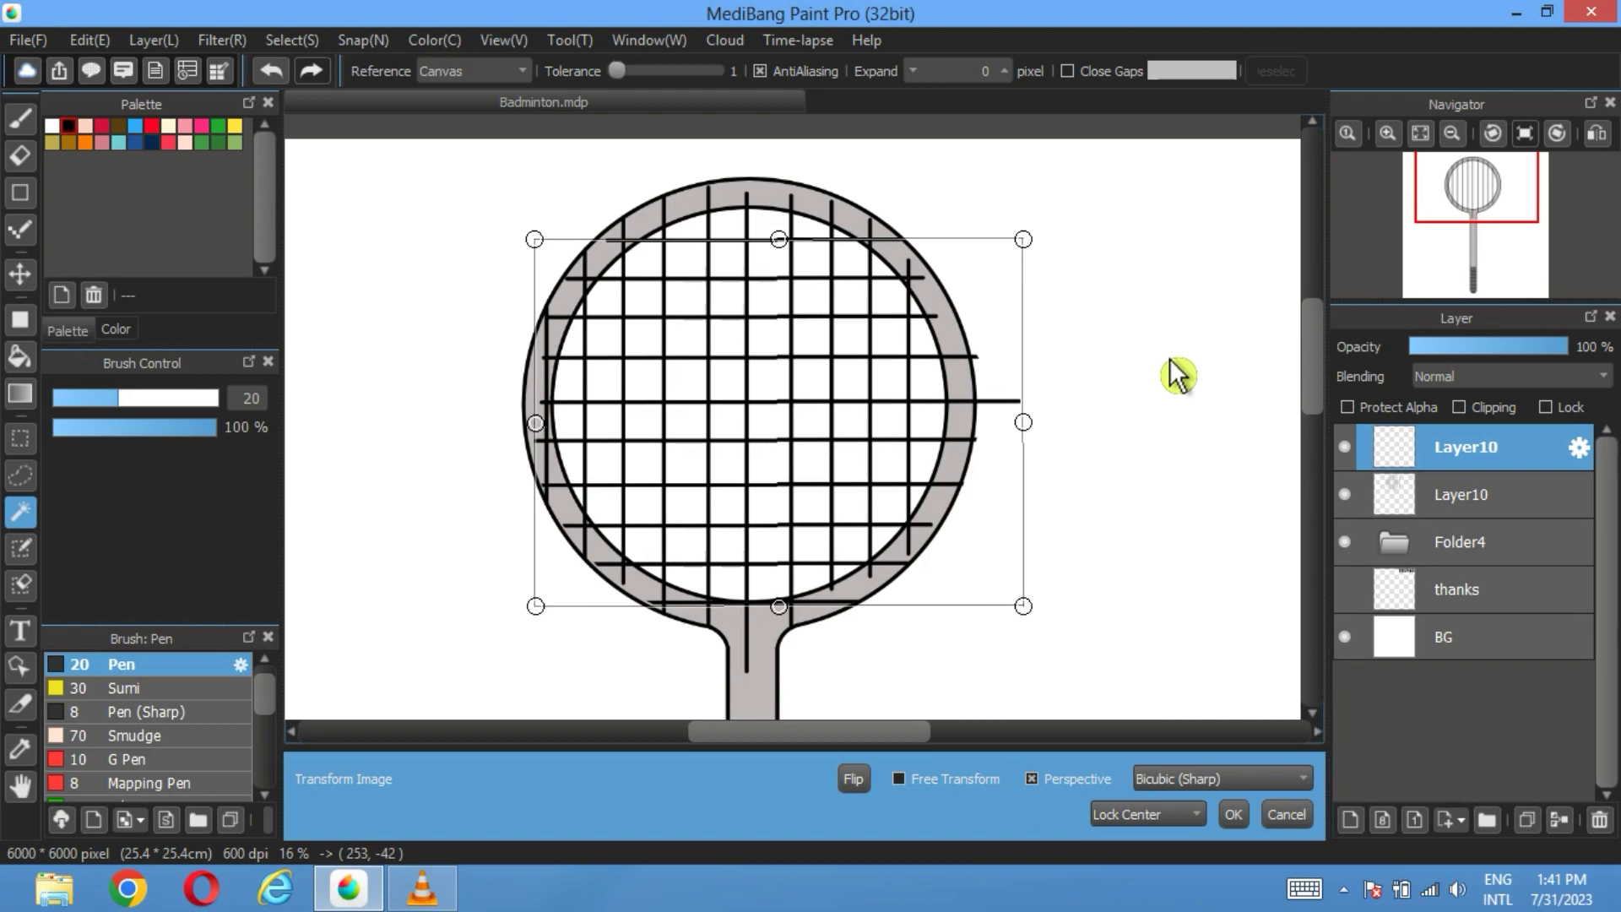
pyautogui.moveTo(1178, 374); pyautogui.dragTo(1177, 375)
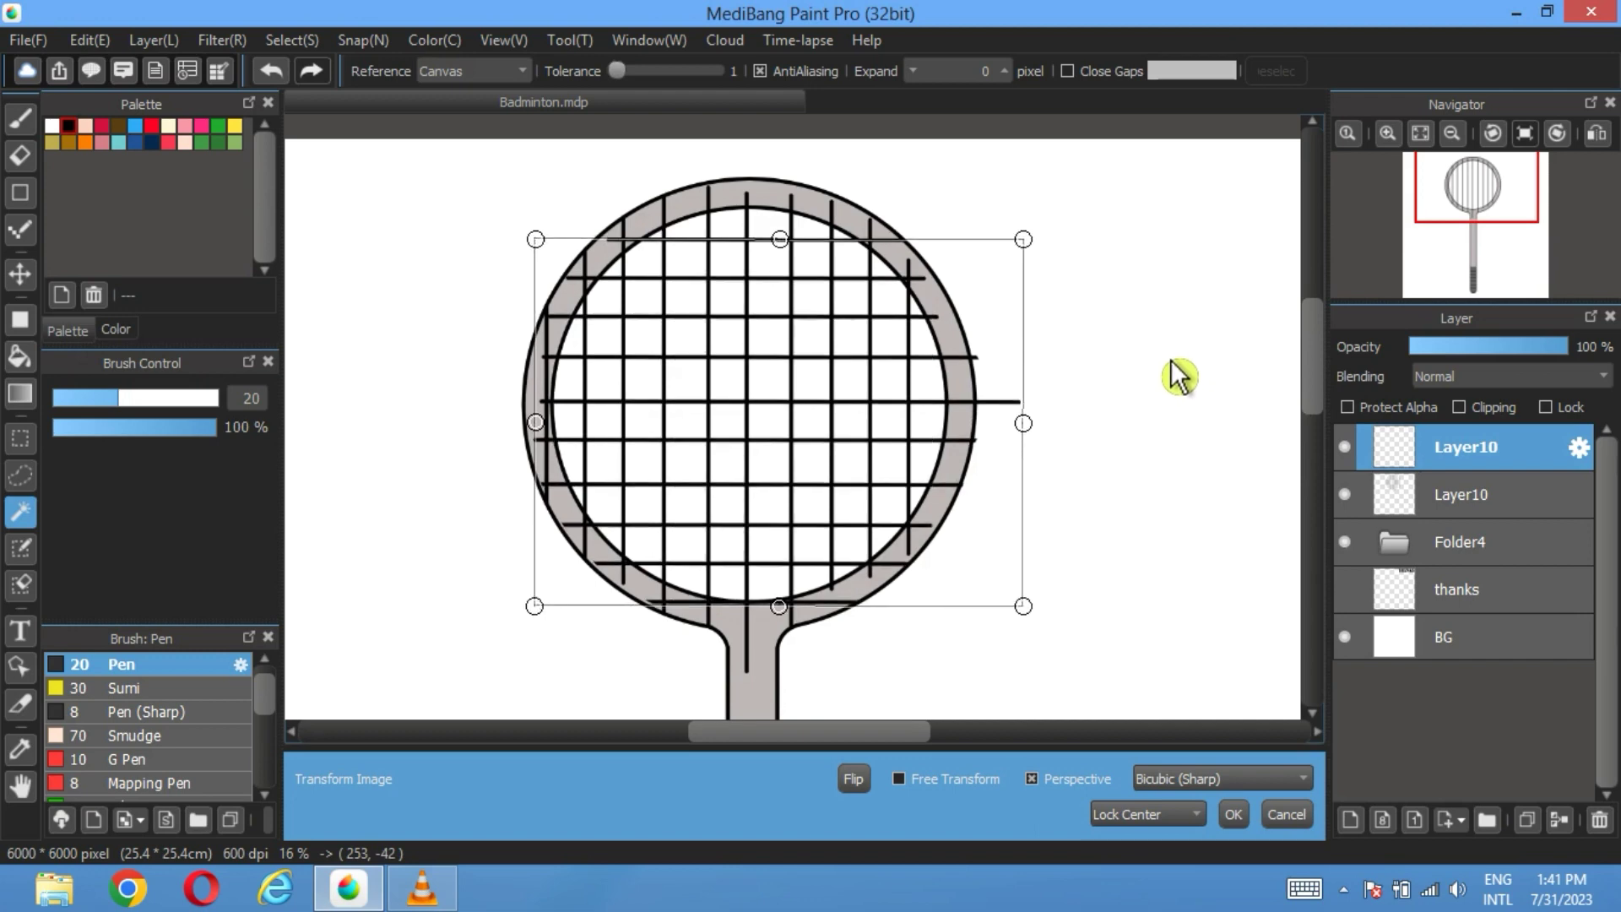
pyautogui.click(1241, 813)
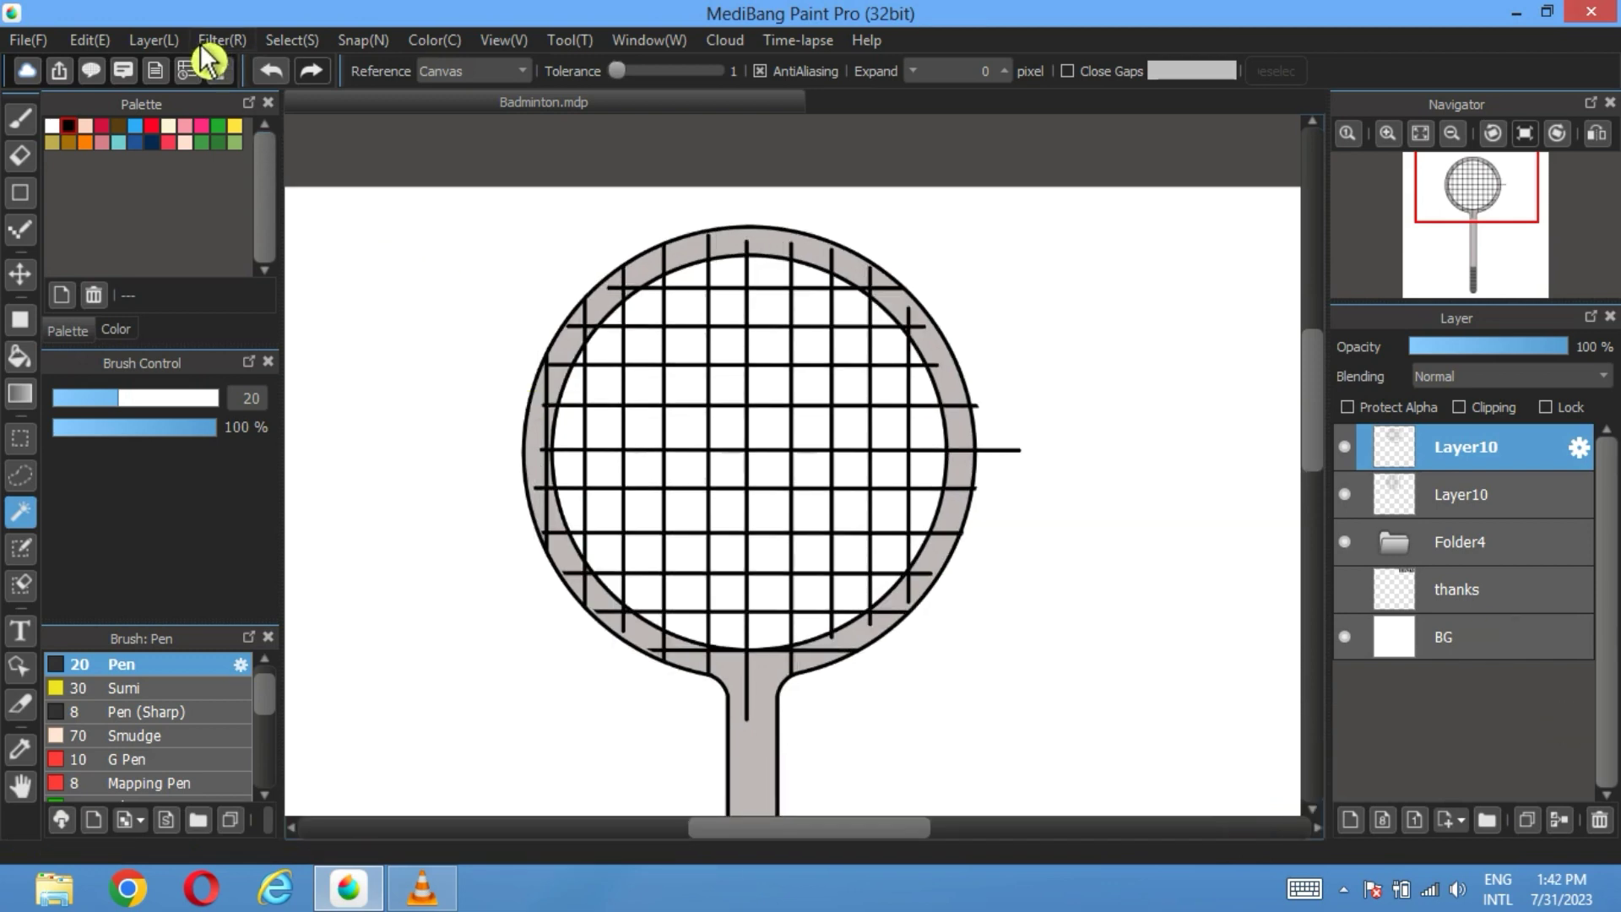
# Step: Erase the horizontal string ends protruding past the ring, and the vertical string end on the shaft in the lower Layer10
pyautogui.press('e')
pyautogui.moveTo(992, 447)
pyautogui.mouseDown()
pyautogui.moveTo(999, 408)
pyautogui.moveTo(987, 470)
pyautogui.mouseUp()
pyautogui.moveTo(988, 527); pyautogui.dragTo(920, 633)
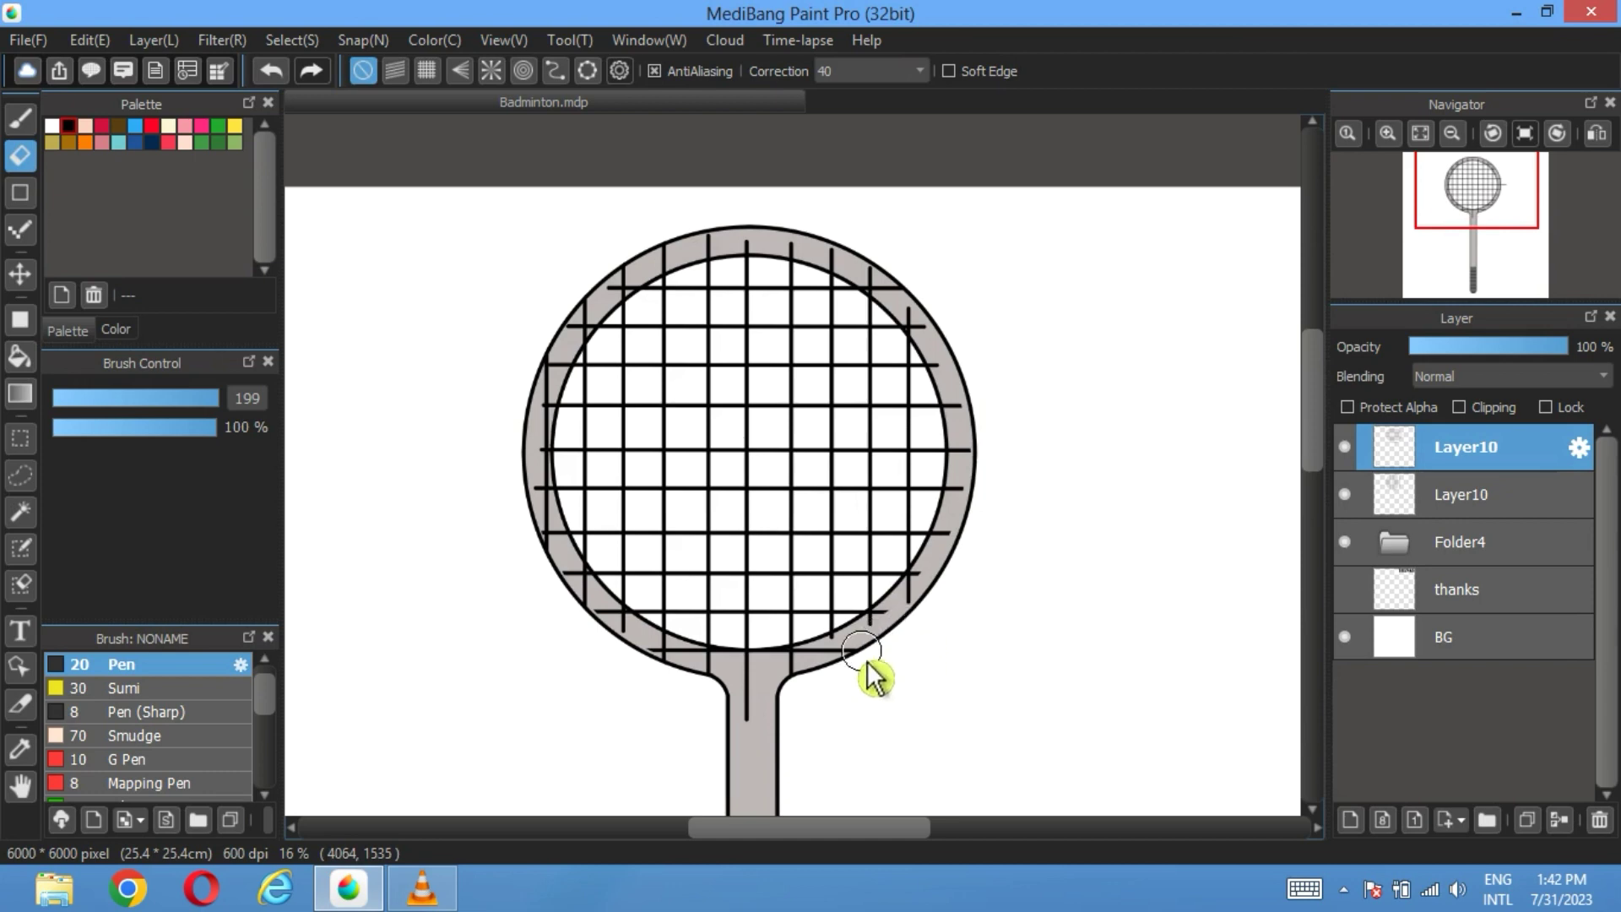
pyautogui.click(1440, 505)
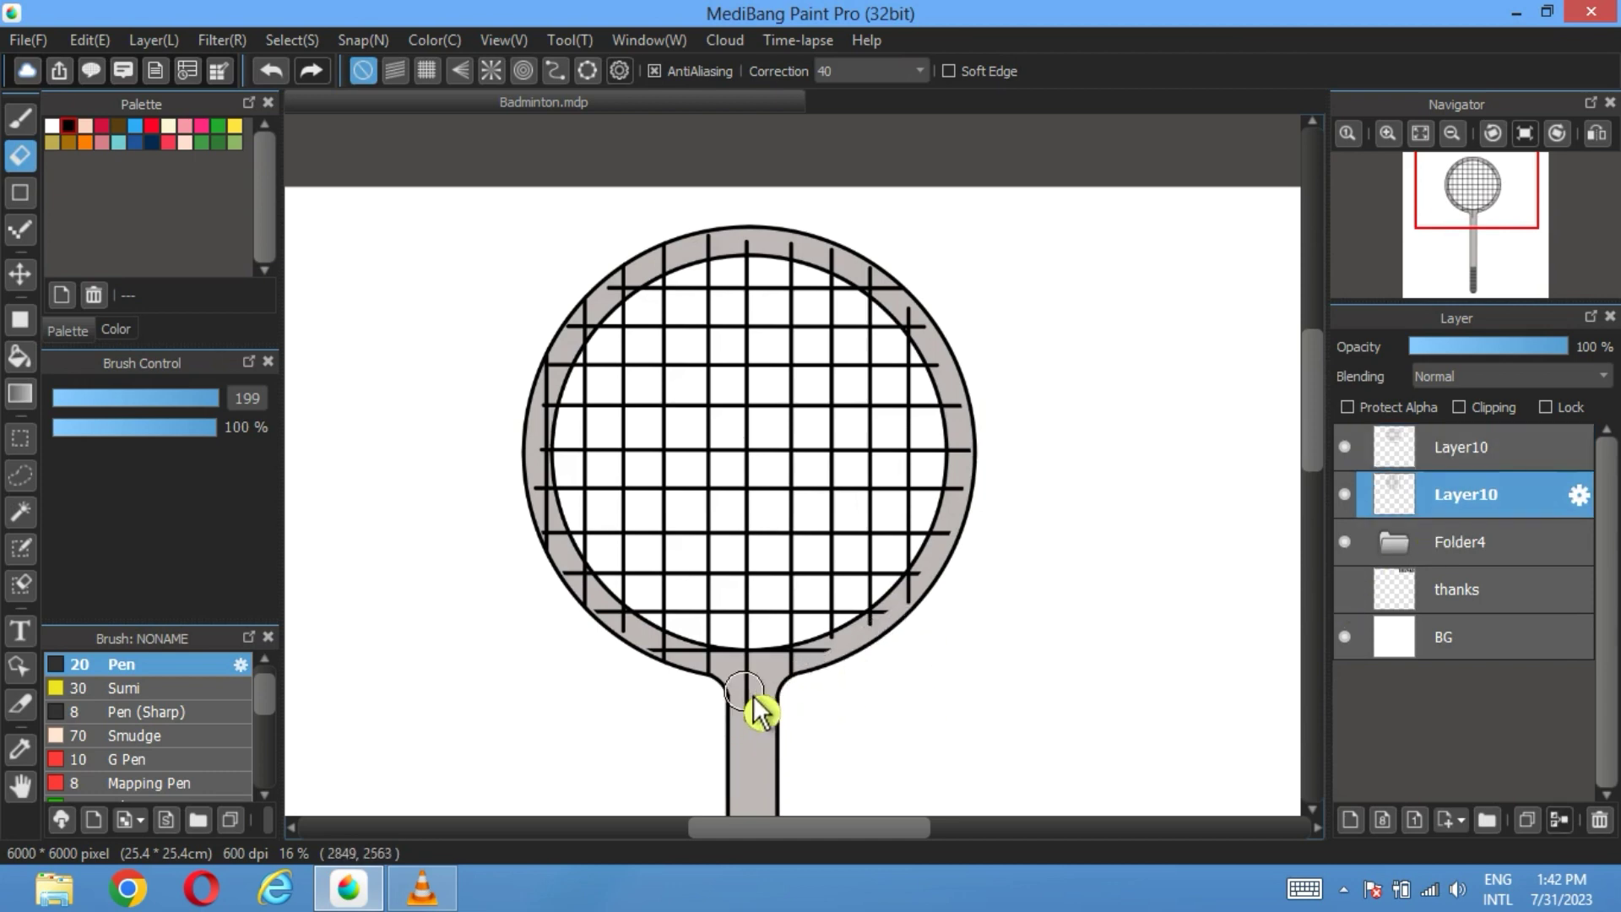
# Step: Merge the two Layer10 layers and place the merged string layer inside Folder4 below Layer7
pyautogui.click(1447, 456)
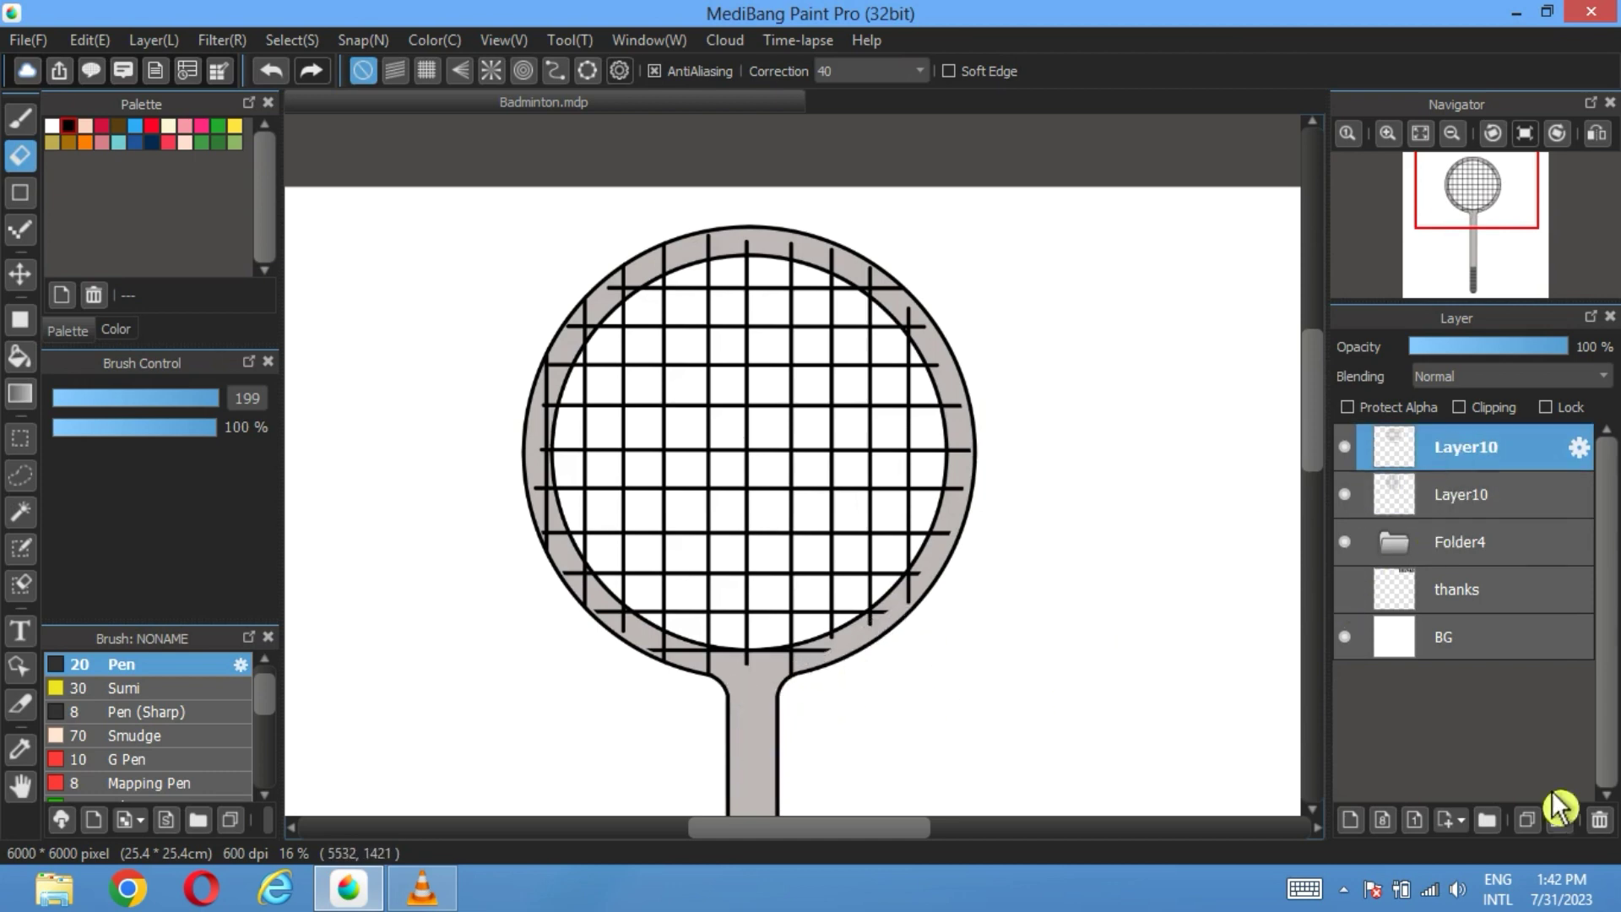
pyautogui.click(1572, 836)
pyautogui.click(1395, 496)
pyautogui.moveTo(1447, 447); pyautogui.dragTo(1394, 567)
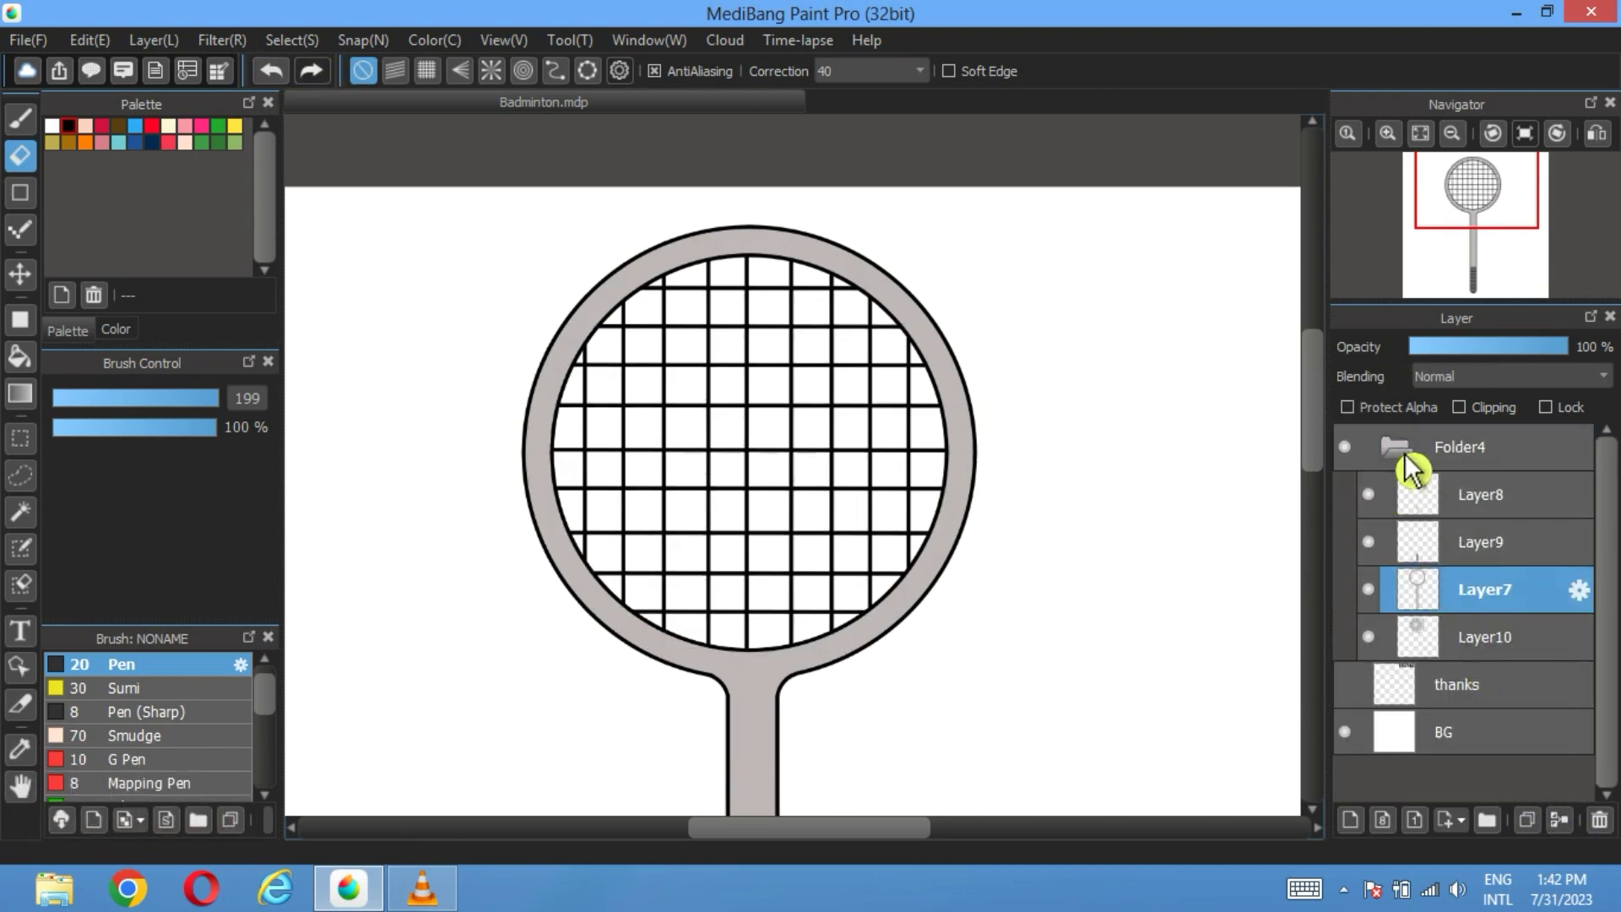
pyautogui.click(1402, 454)
# Step: Move the whole racket in Folder4 to the left half of the canvas with the Move tool
pyautogui.click(1421, 133)
pyautogui.click(22, 277)
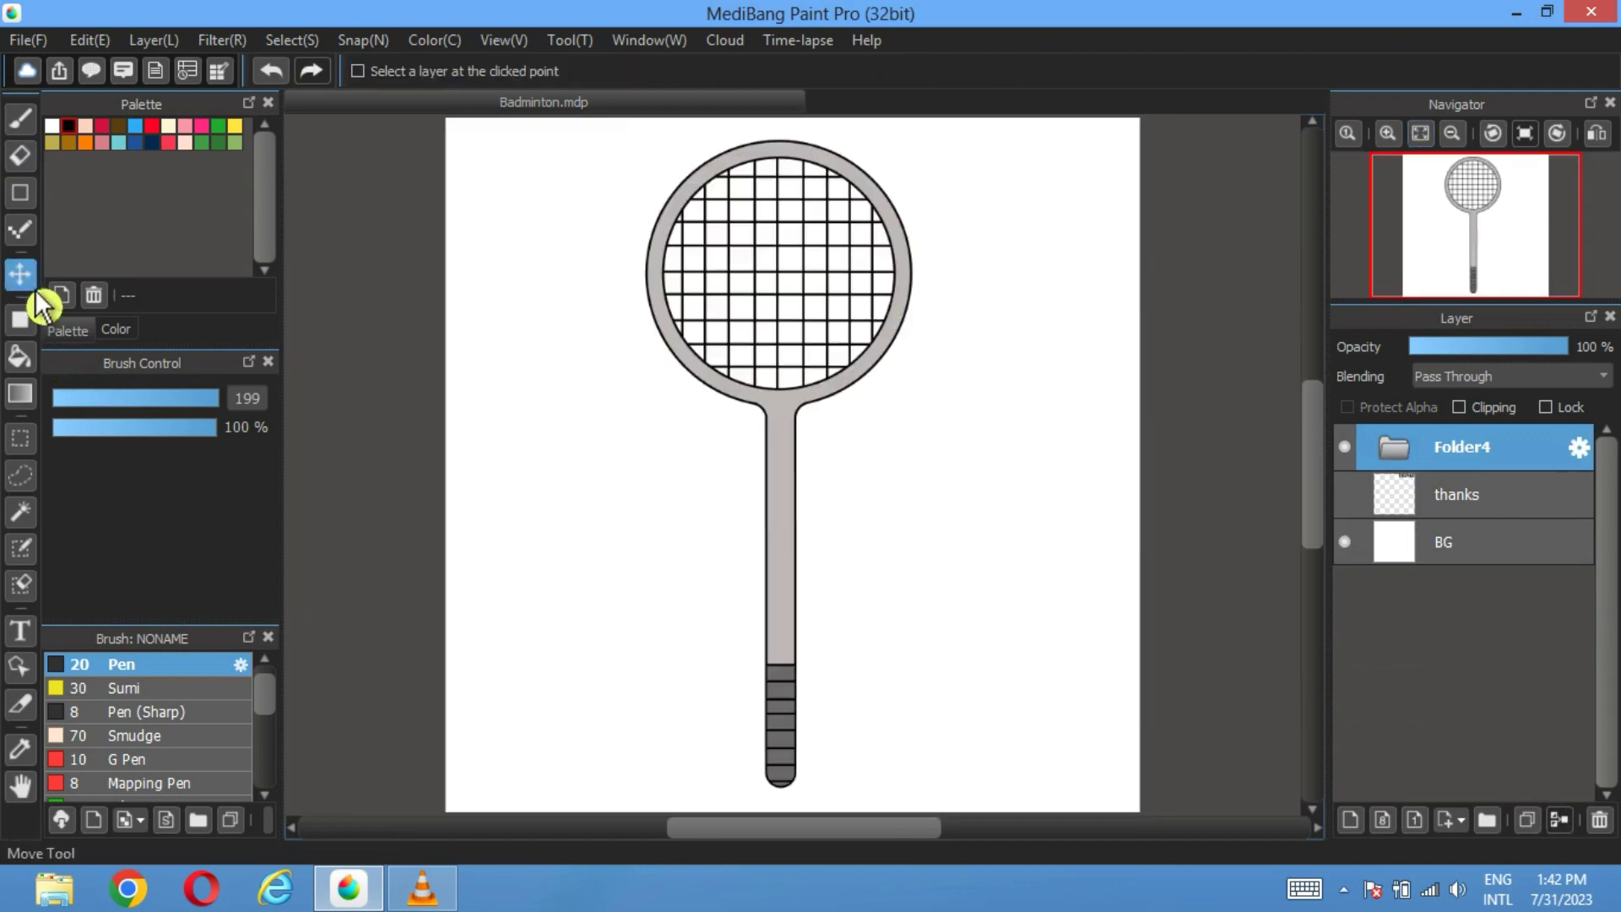
pyautogui.moveTo(777, 319); pyautogui.dragTo(620, 326)
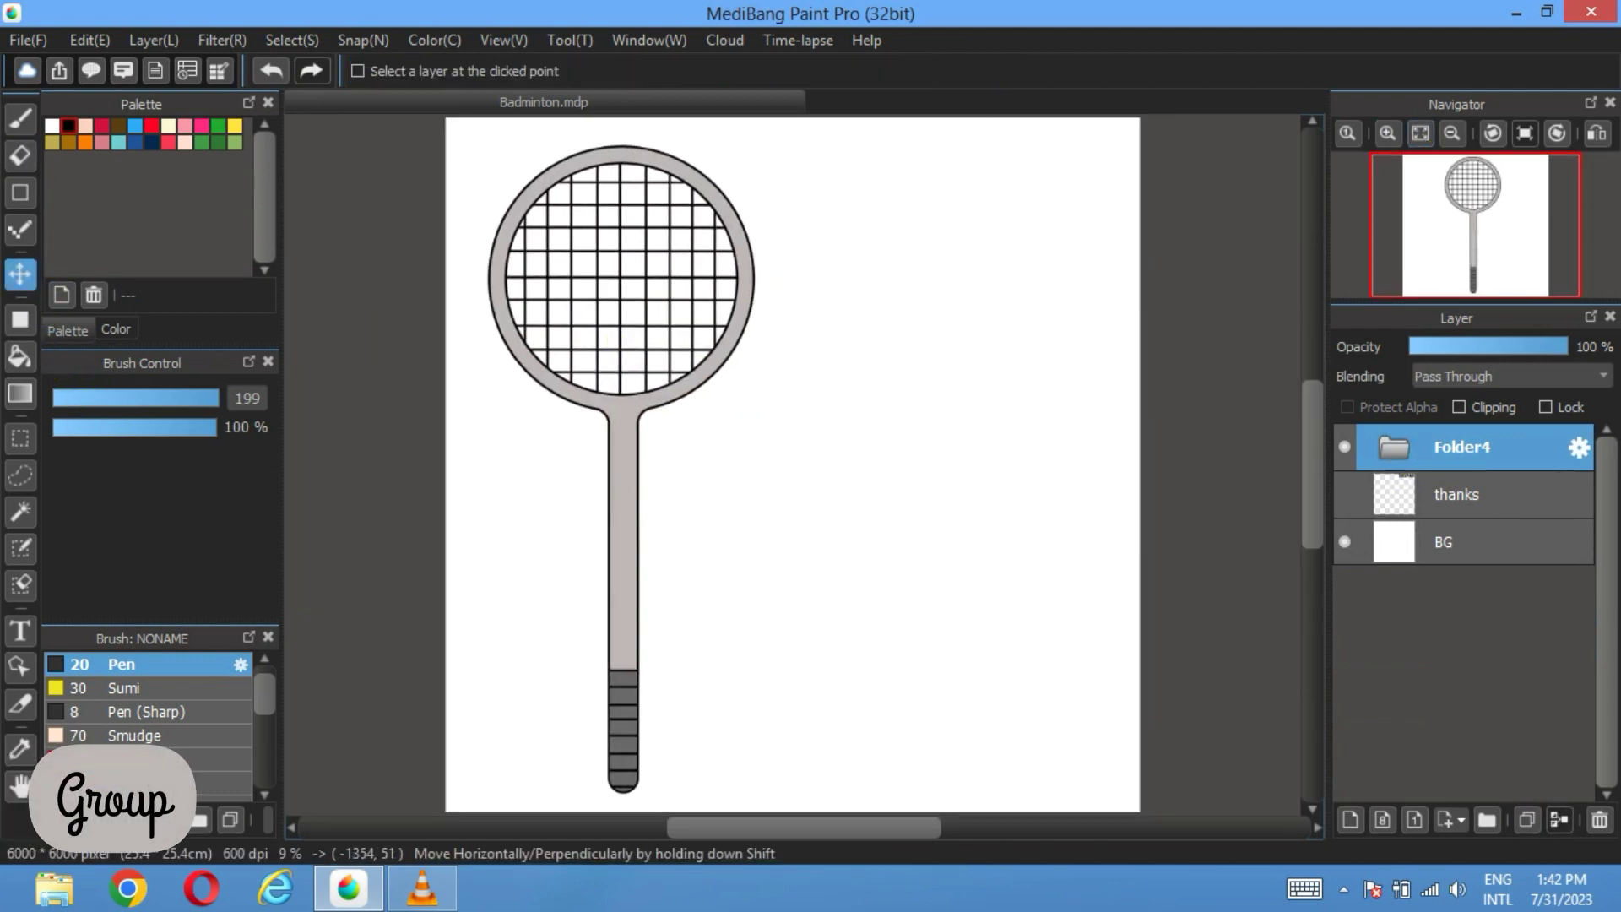
# Step: Add a layer in a new folder and draw a filled upright rectangle with 100% round corners beside the racket, in the racket's grey
pyautogui.click(1489, 821)
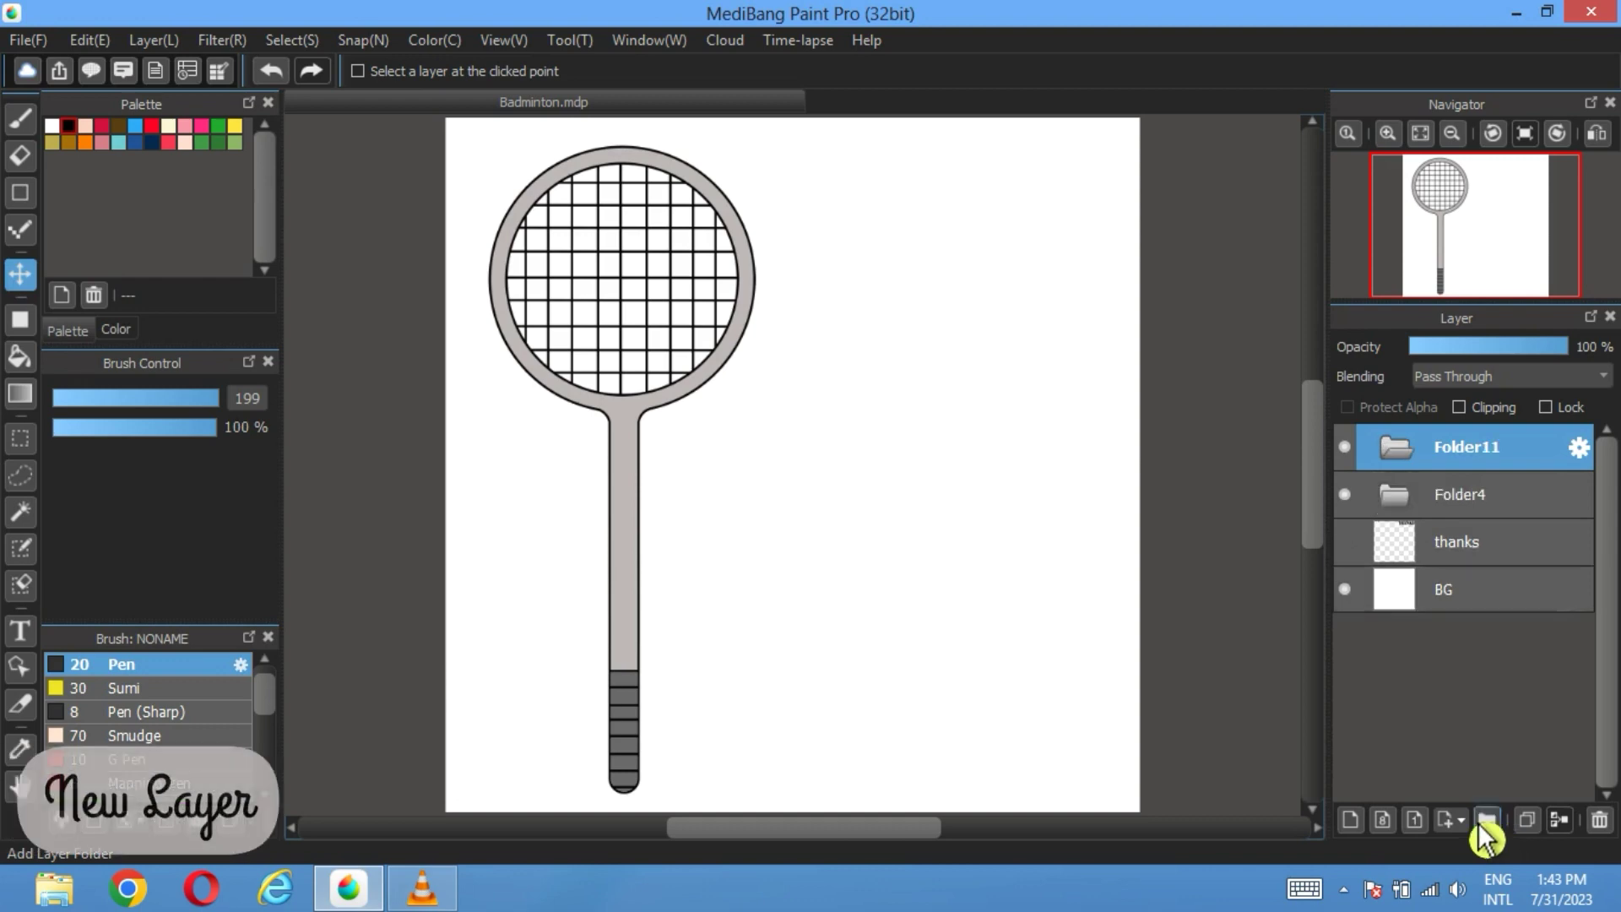
pyautogui.click(1351, 822)
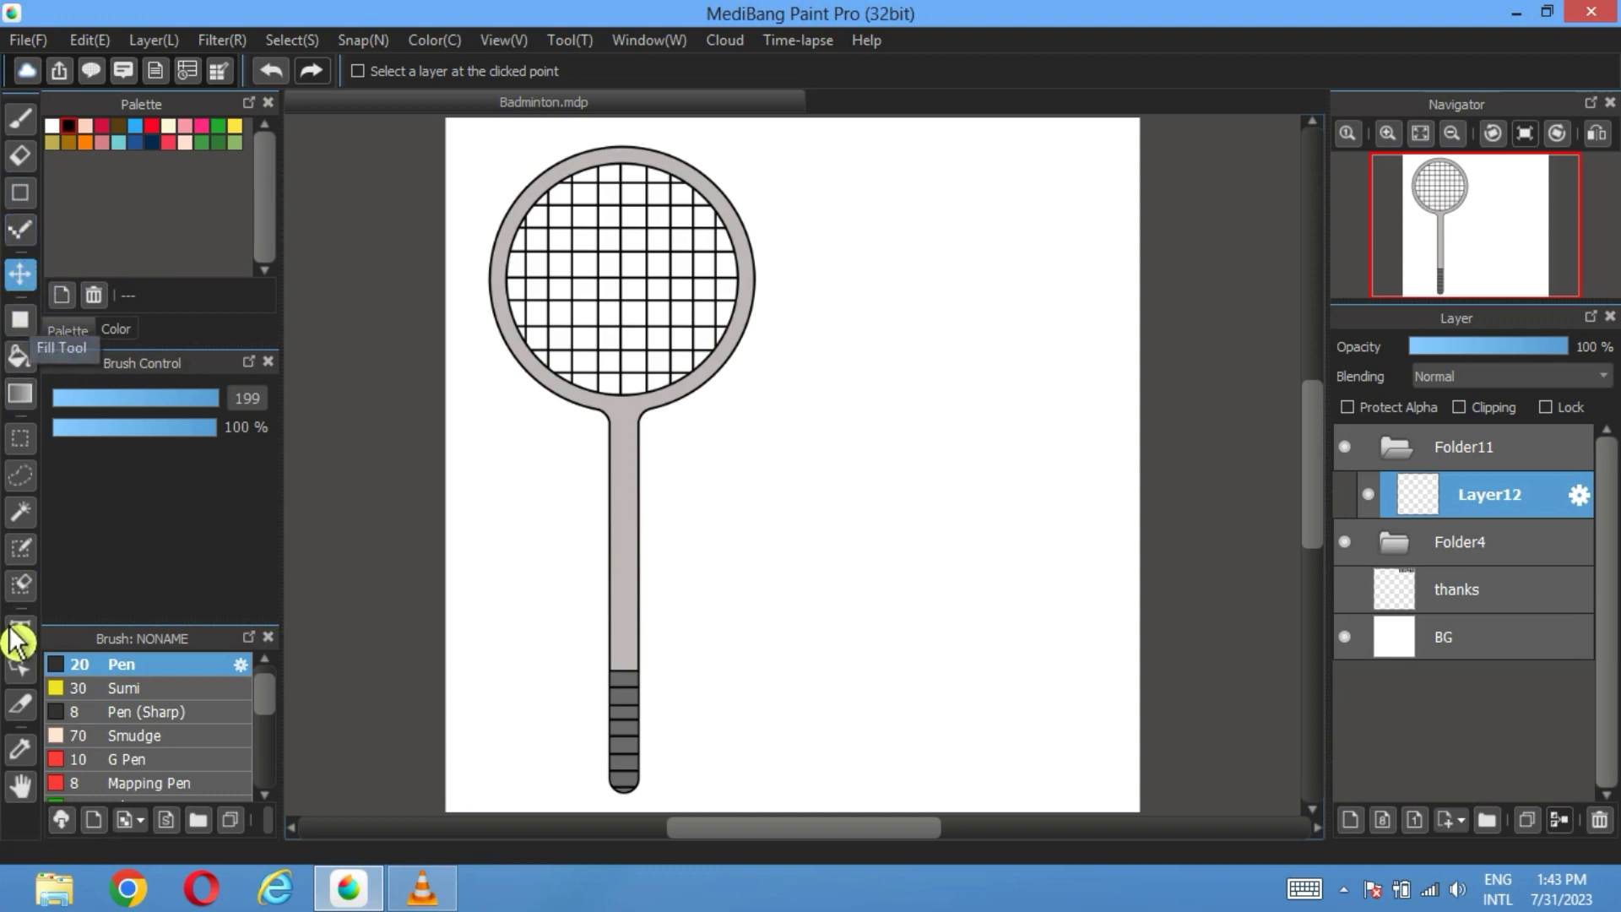
pyautogui.click(20, 748)
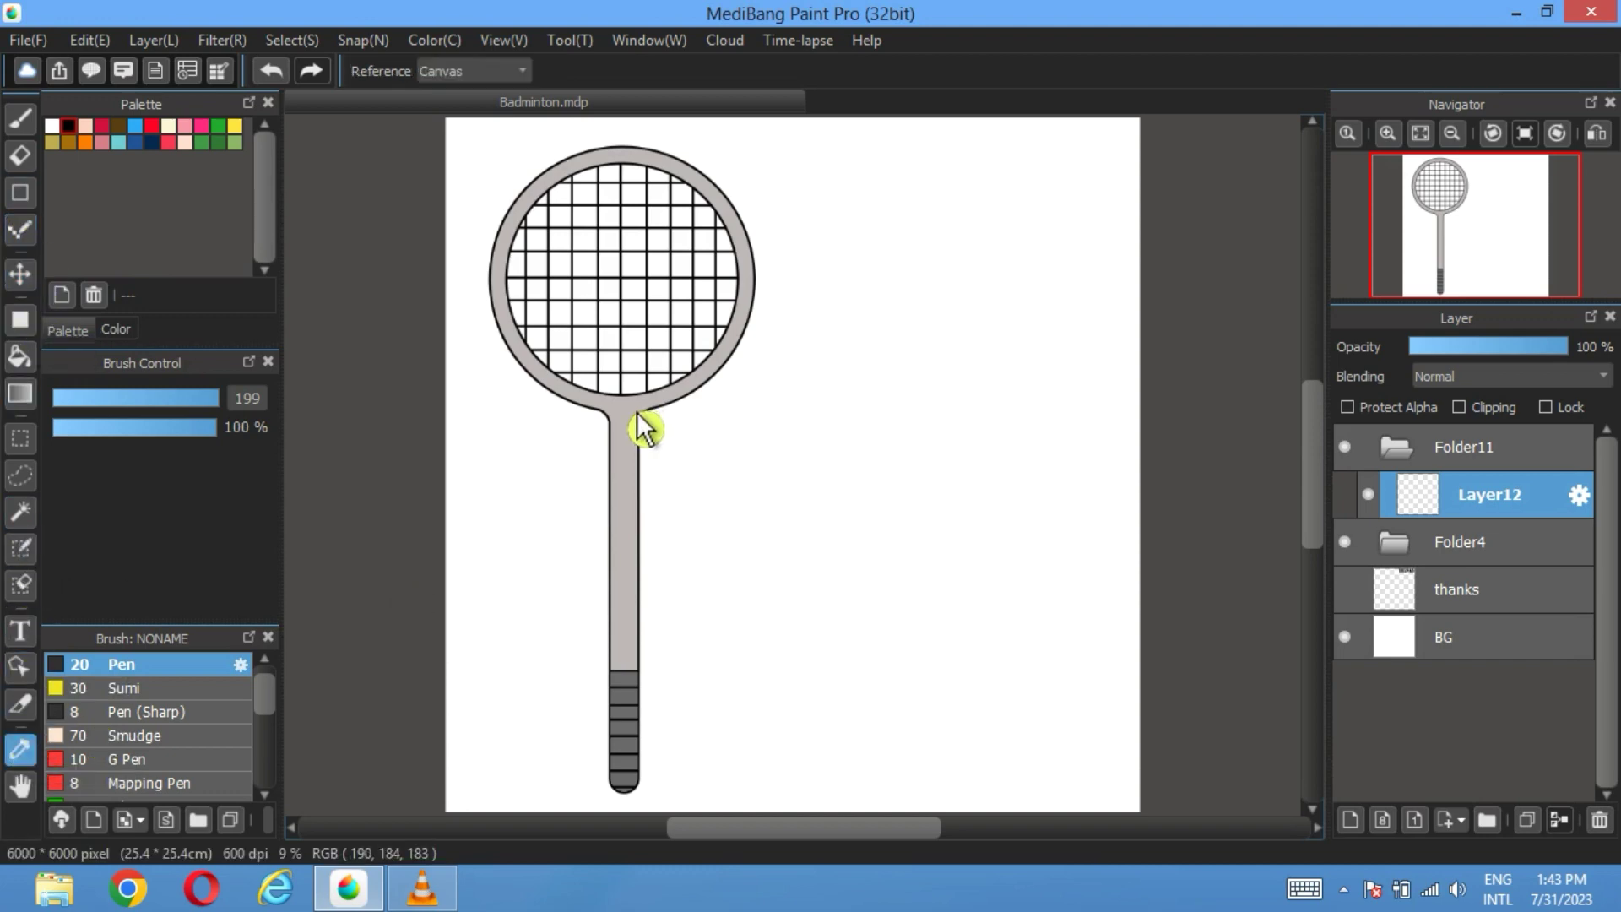
pyautogui.click(25, 314)
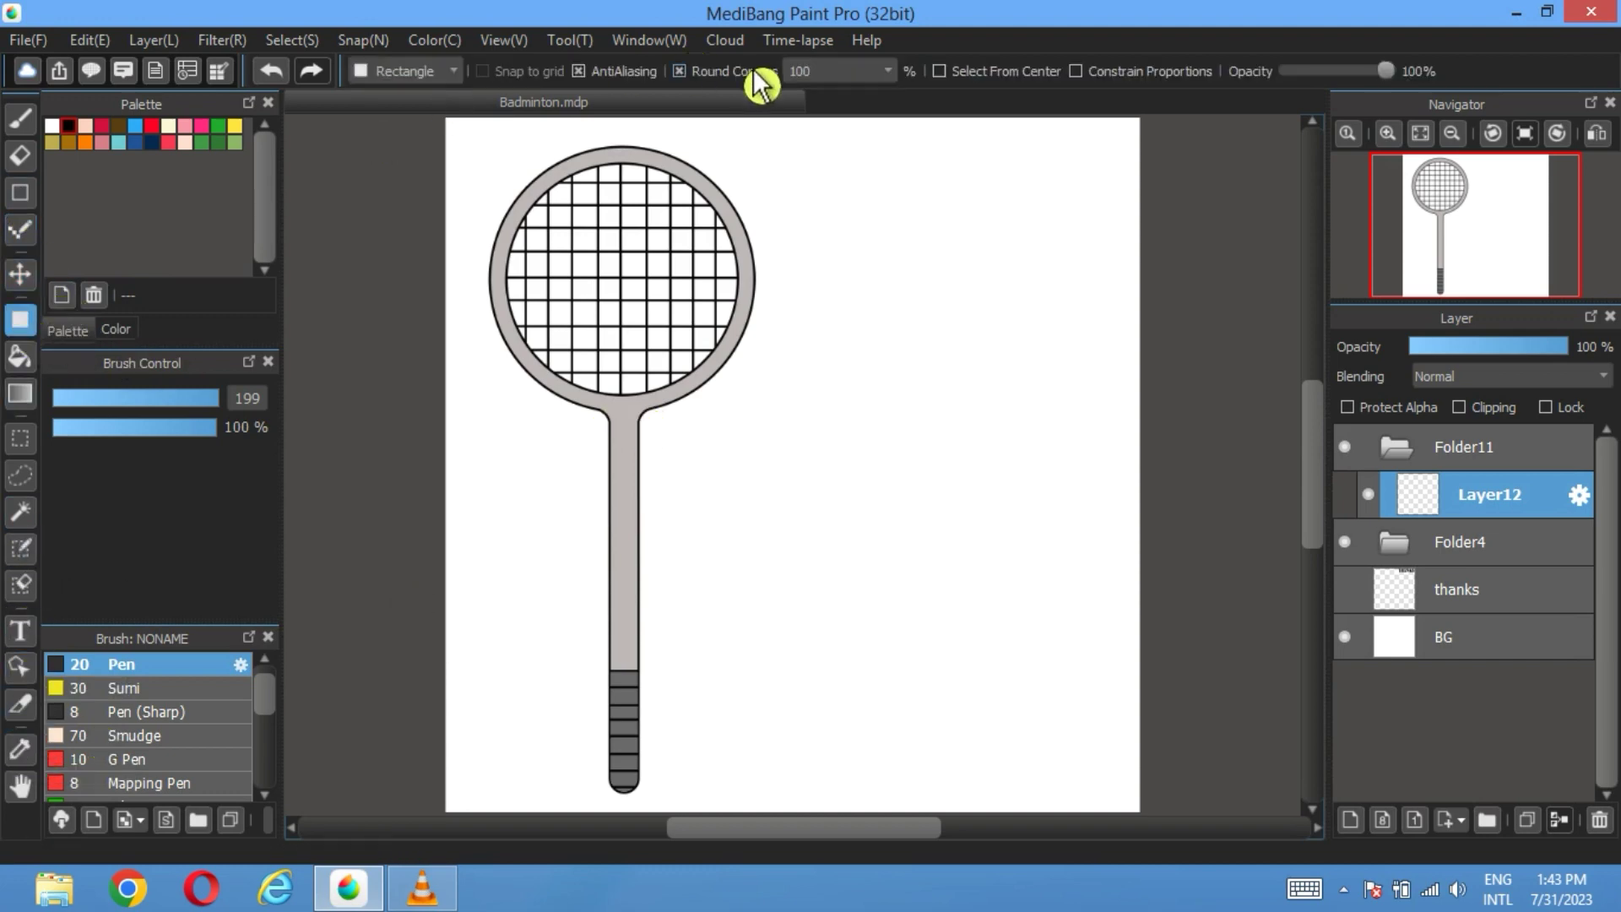
pyautogui.moveTo(969, 283); pyautogui.dragTo(834, 533)
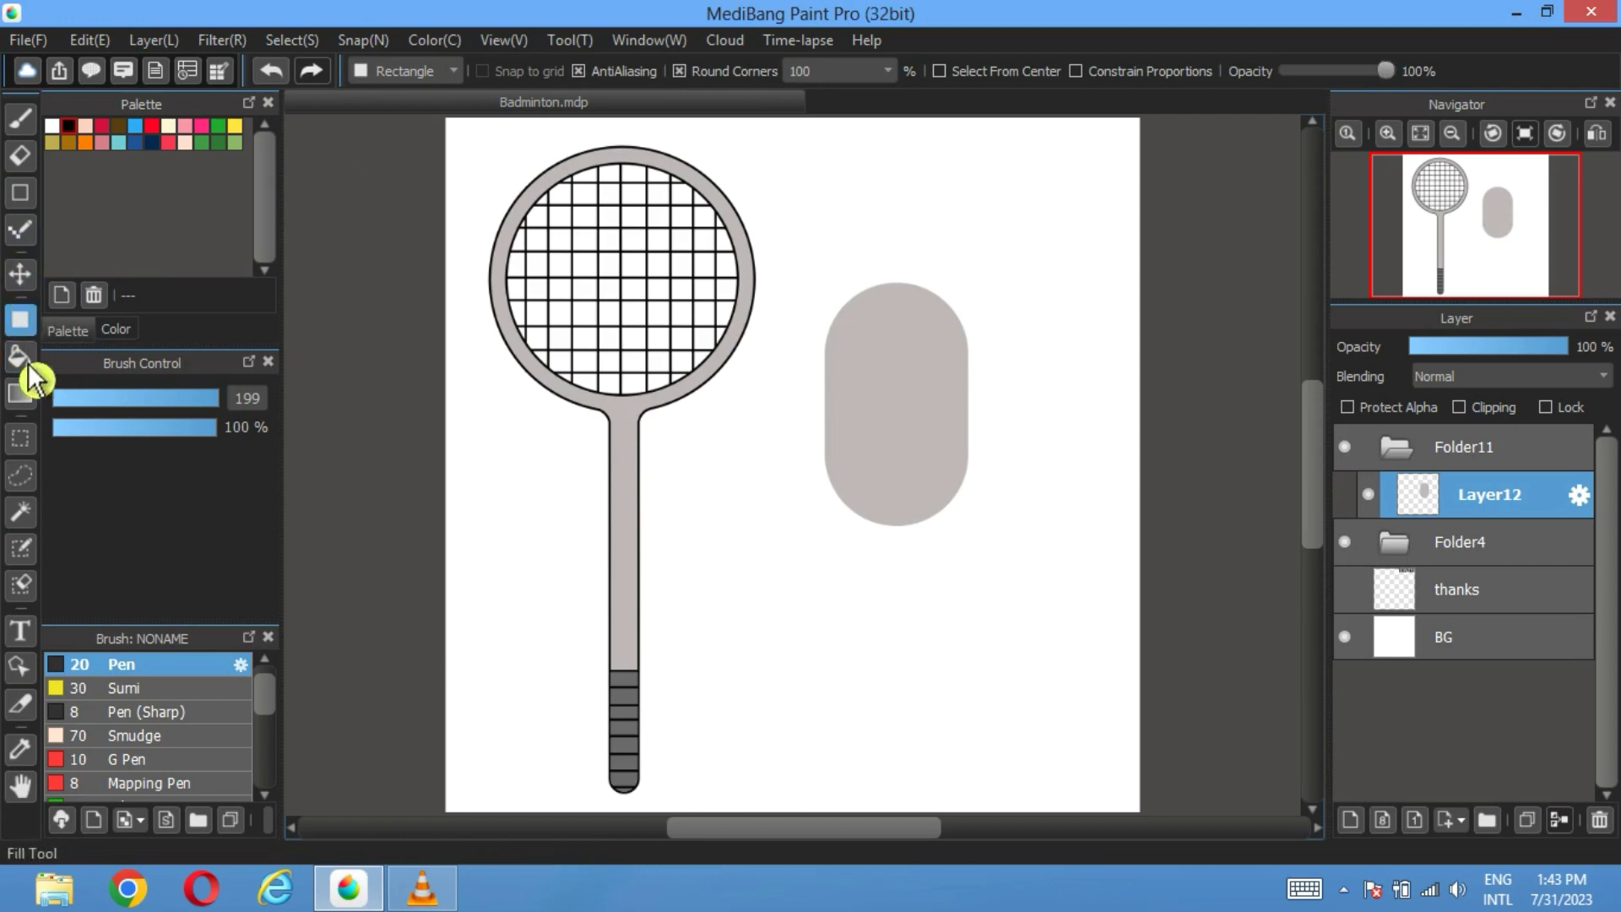
# Step: Cut away the grey shape's lower part with a rectangular selection to leave a dome, and clear the selection
pyautogui.click(21, 438)
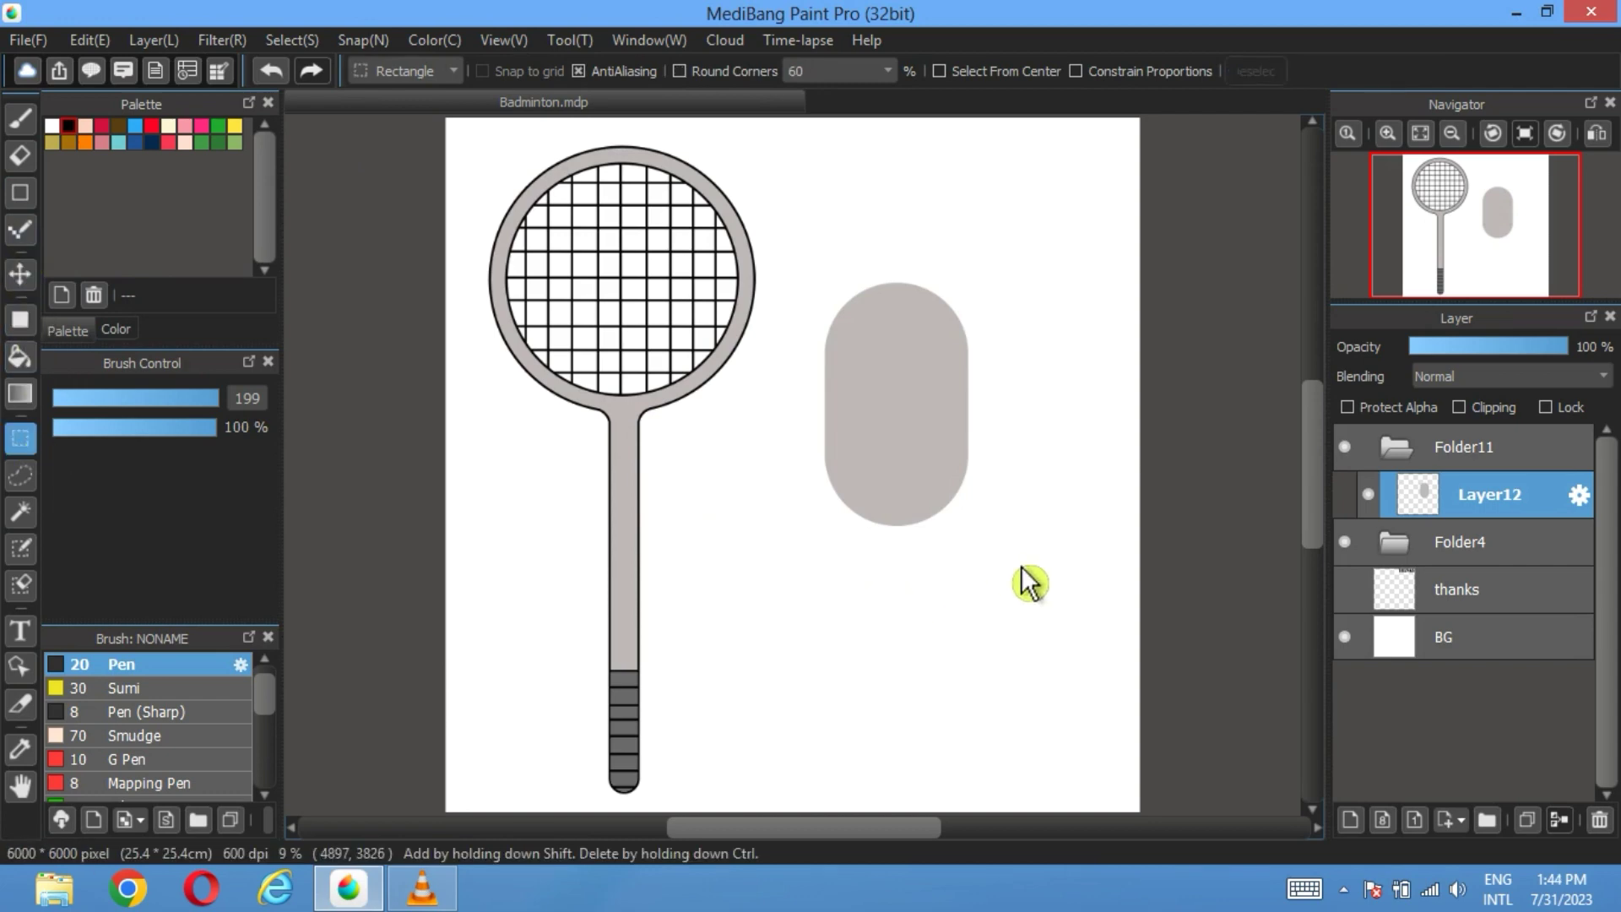
pyautogui.moveTo(1016, 554); pyautogui.dragTo(758, 387)
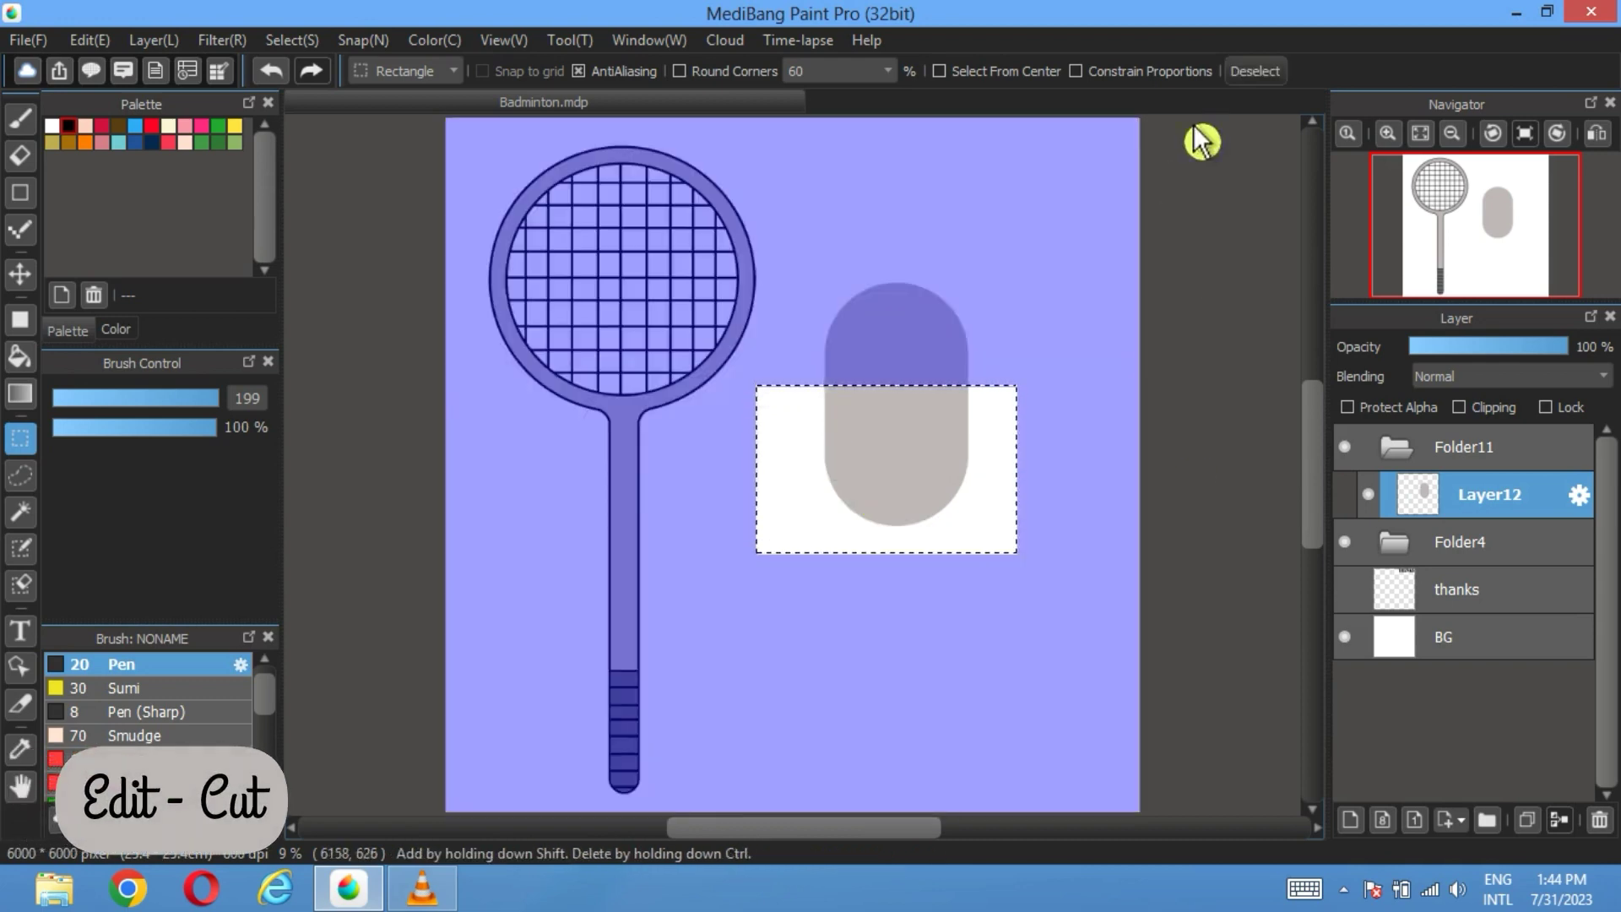
pyautogui.click(93, 40)
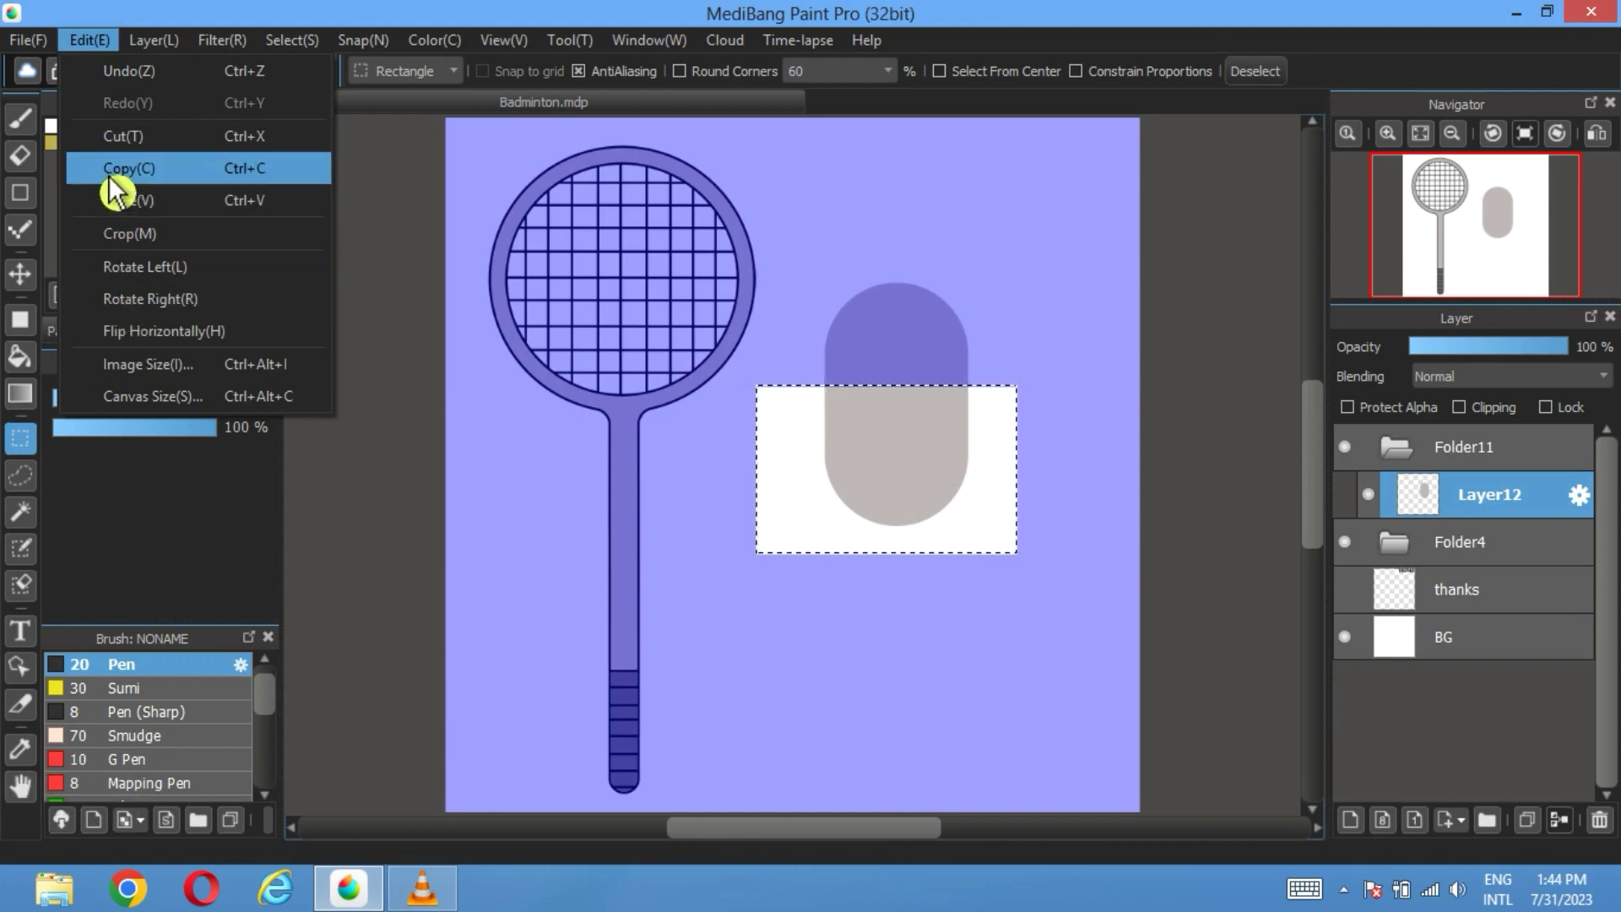
pyautogui.click(114, 149)
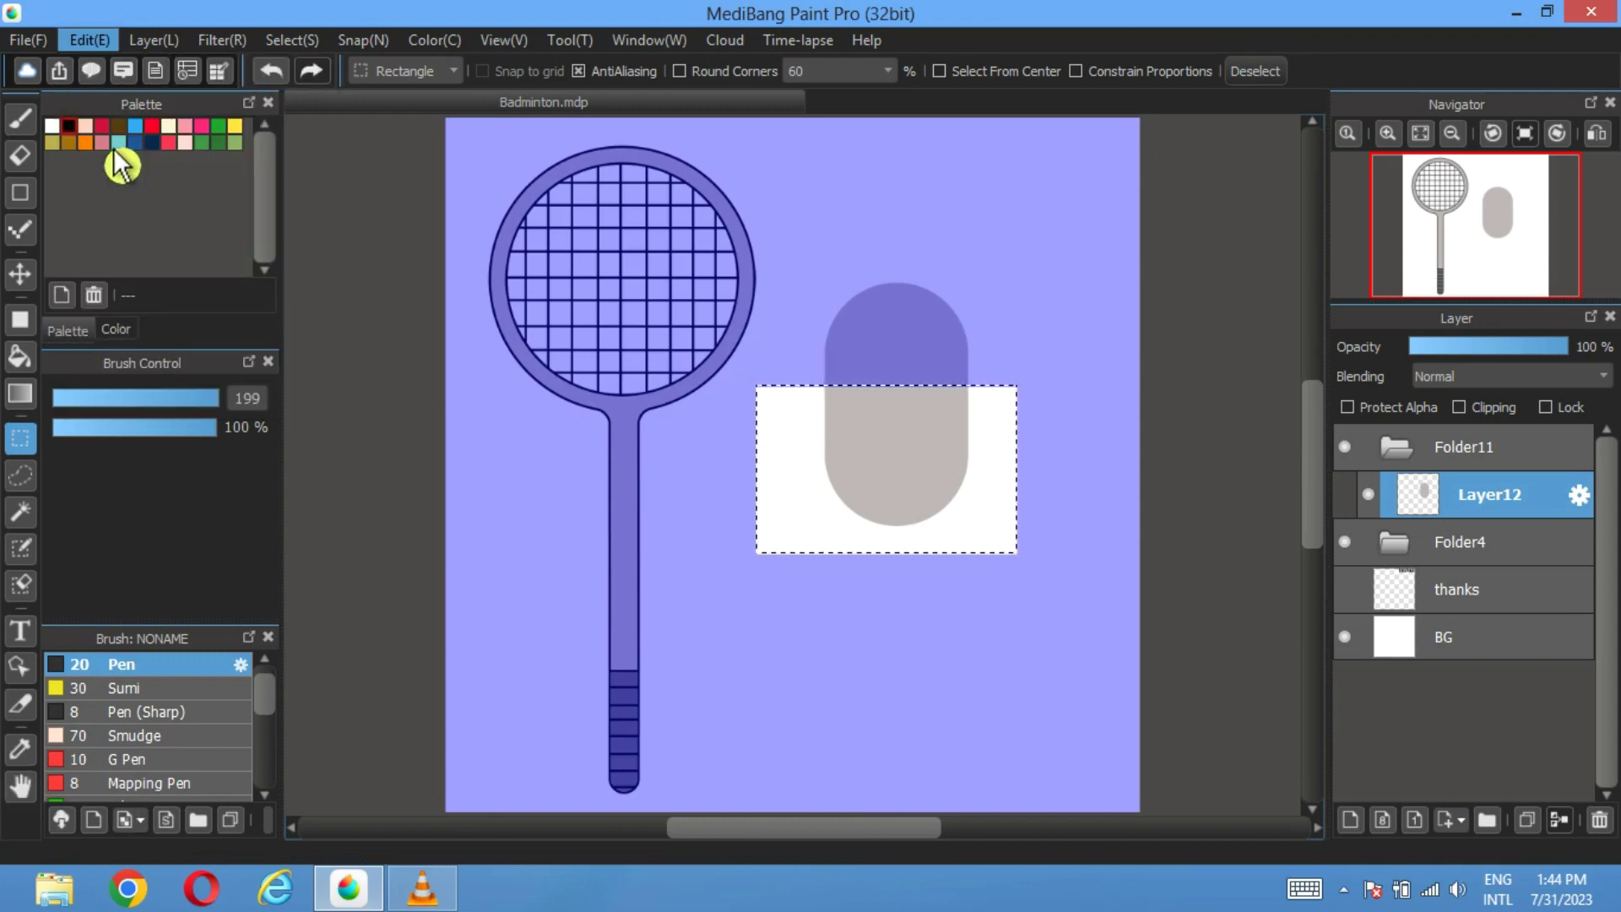
pyautogui.click(1256, 75)
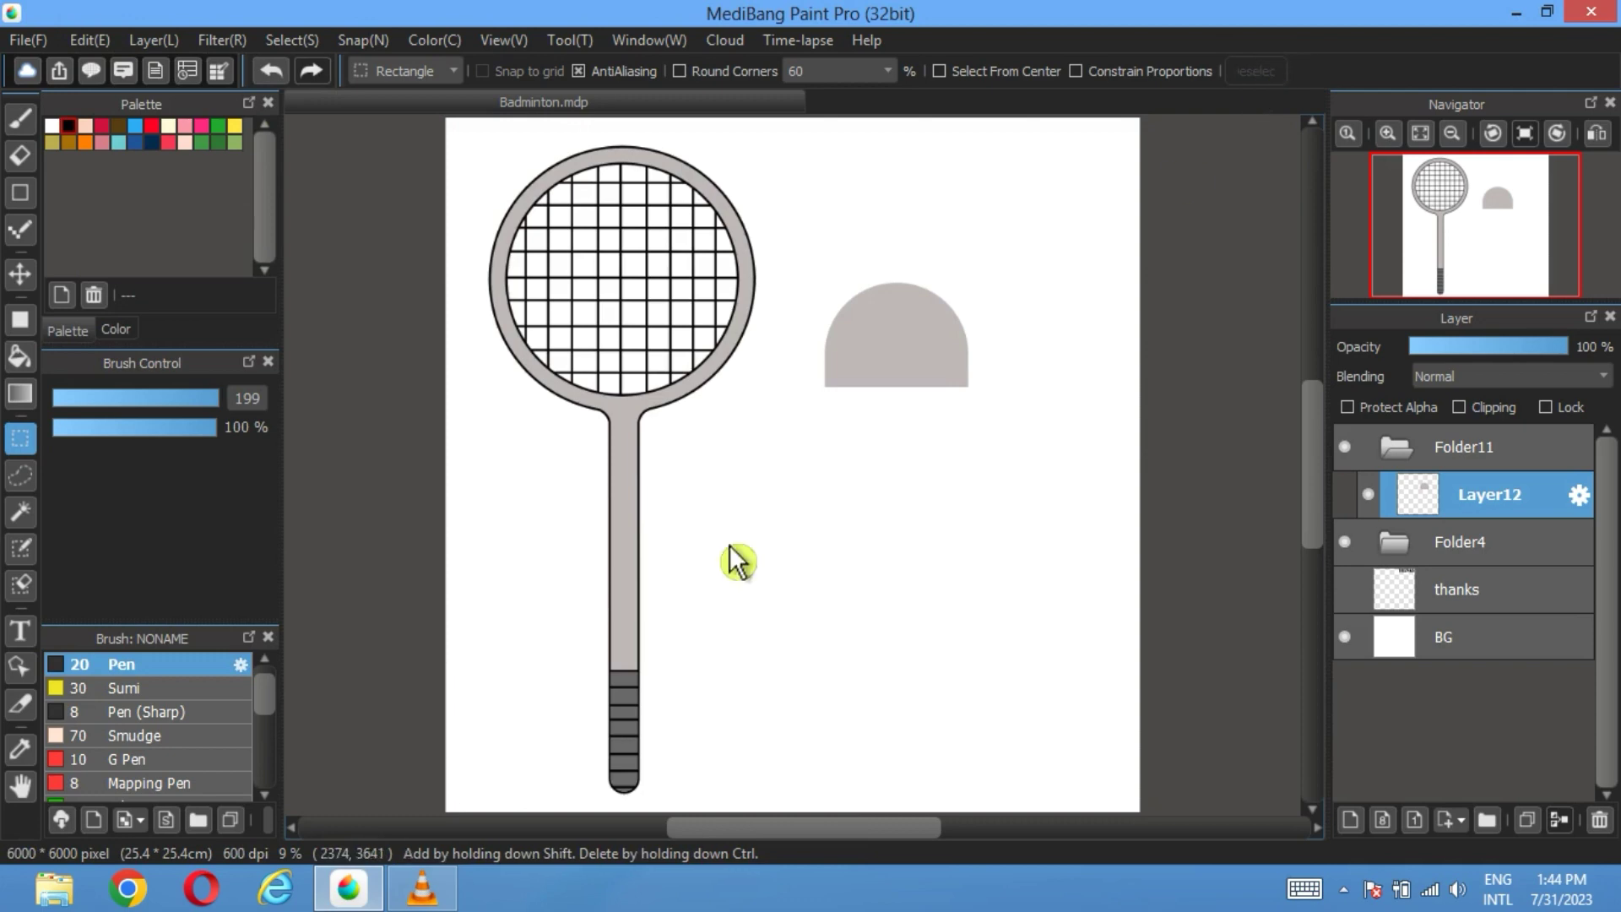
# Step: On a new layer above Layer12, draw a 20 px black horizontal line across the dome near its base, limited by a Magic Wand selection, then deselect
pyautogui.click(34, 203)
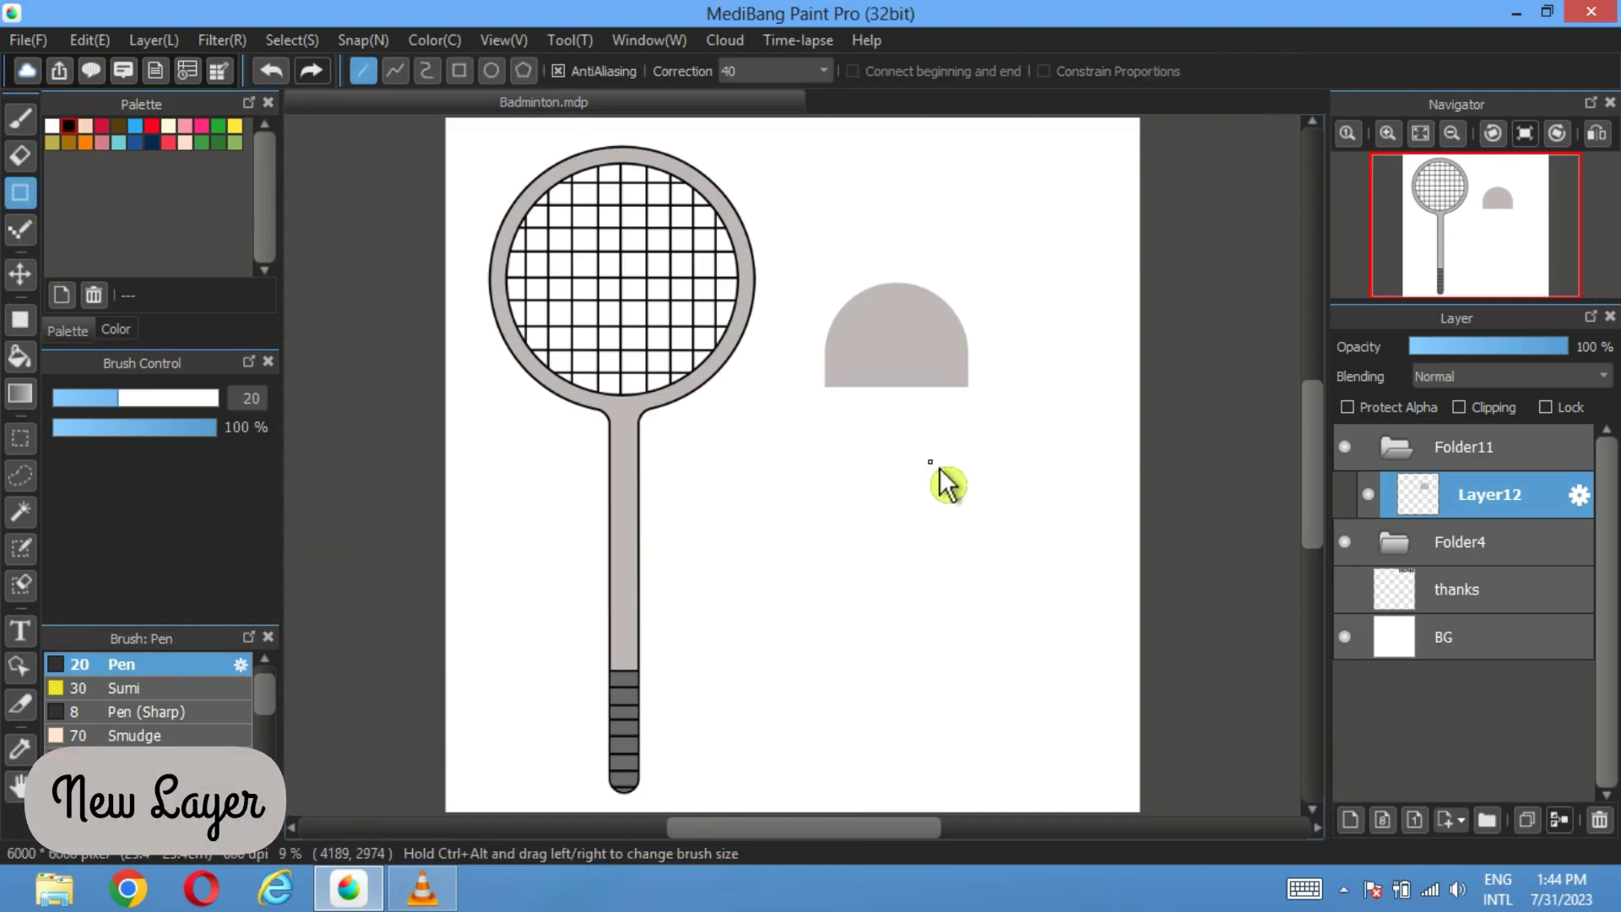
pyautogui.scroll(2, 939, 467)
pyautogui.click(1336, 819)
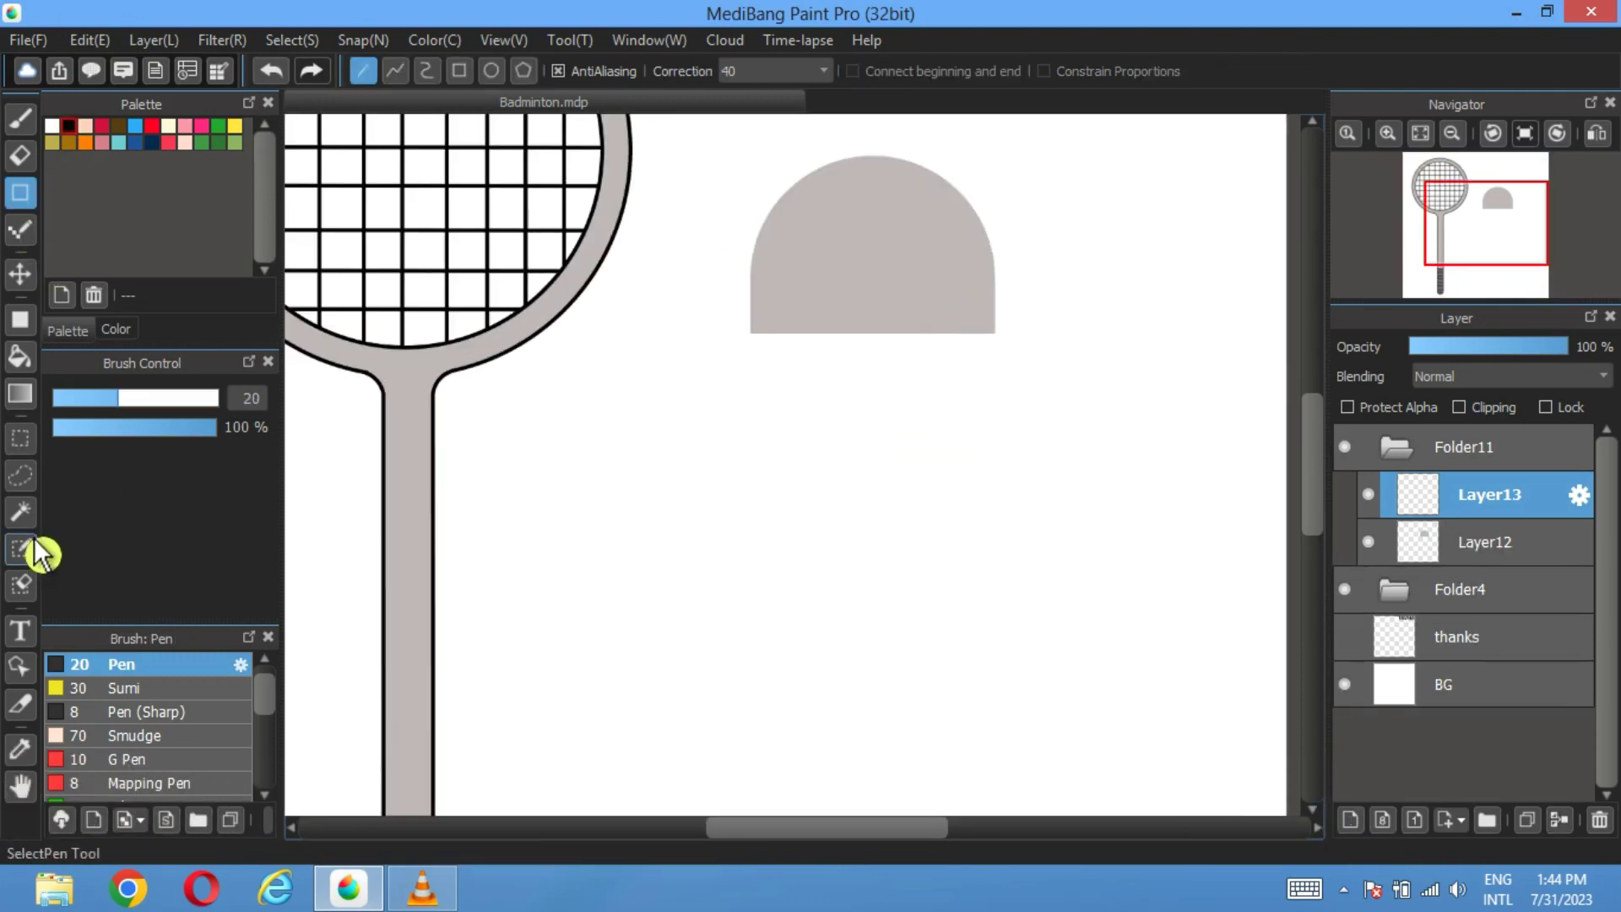
pyautogui.click(24, 515)
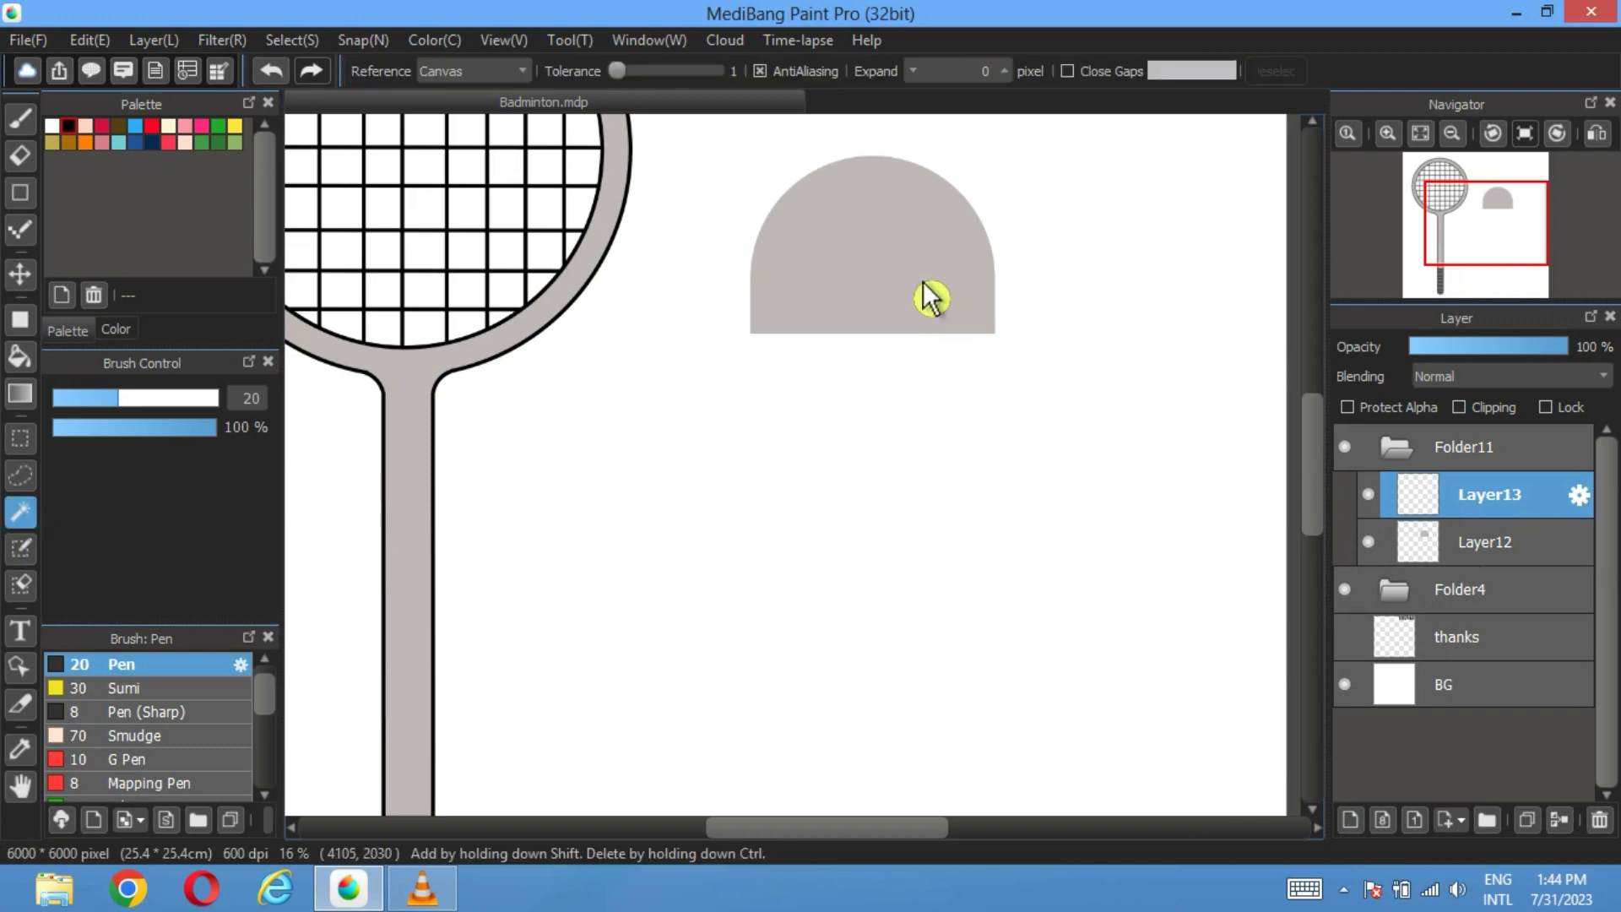
pyautogui.click(929, 297)
pyautogui.click(20, 192)
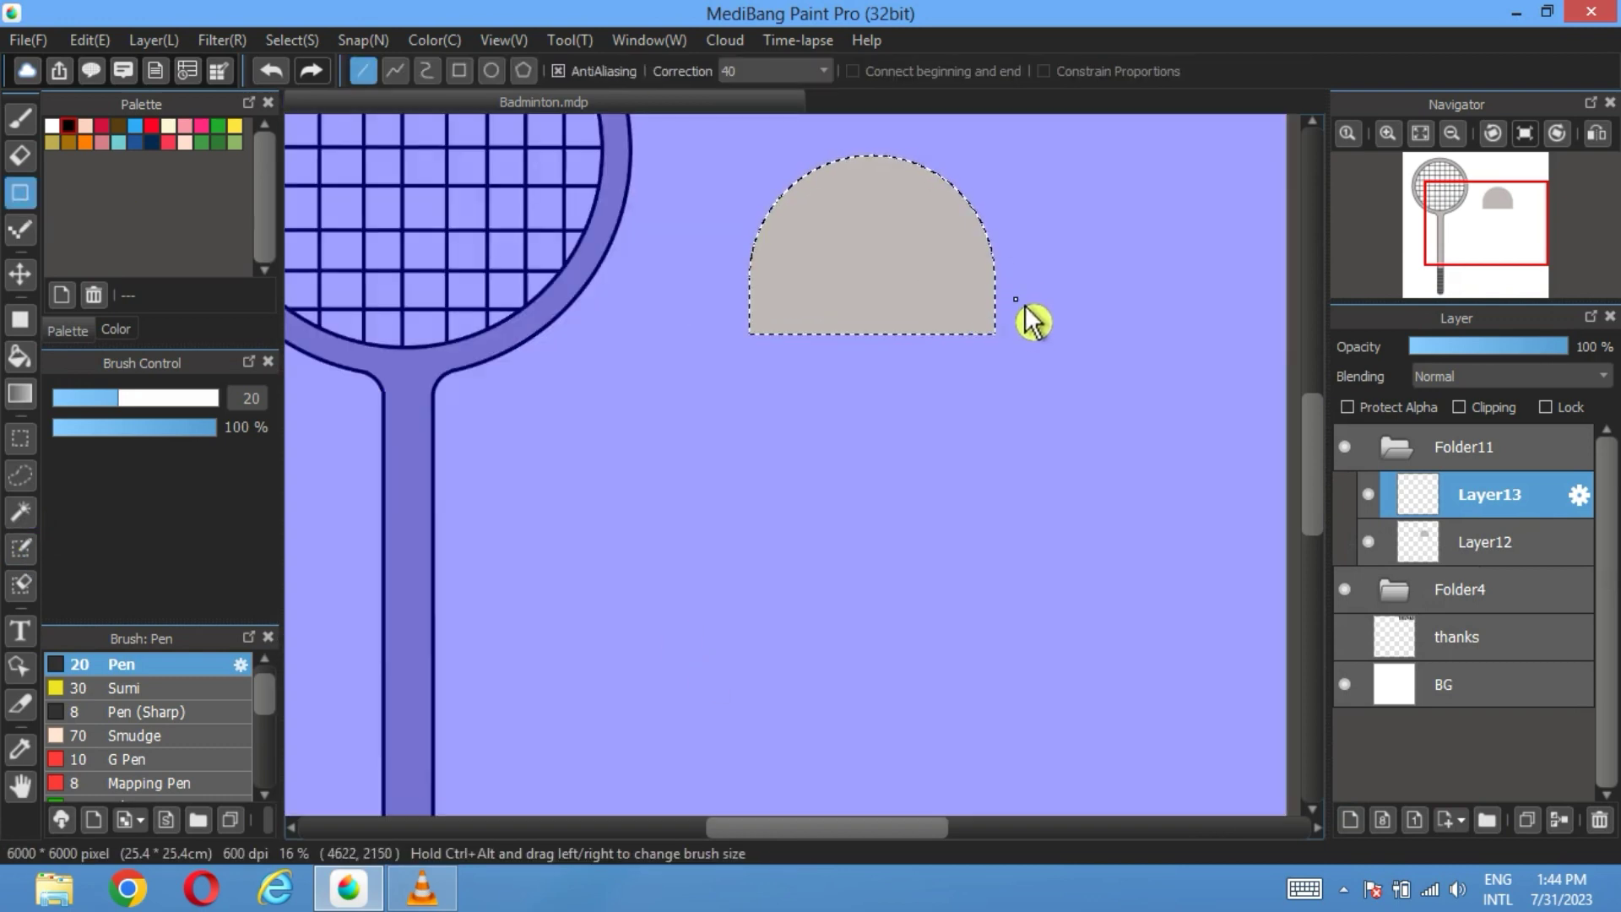
pyautogui.moveTo(1016, 298); pyautogui.dragTo(686, 300)
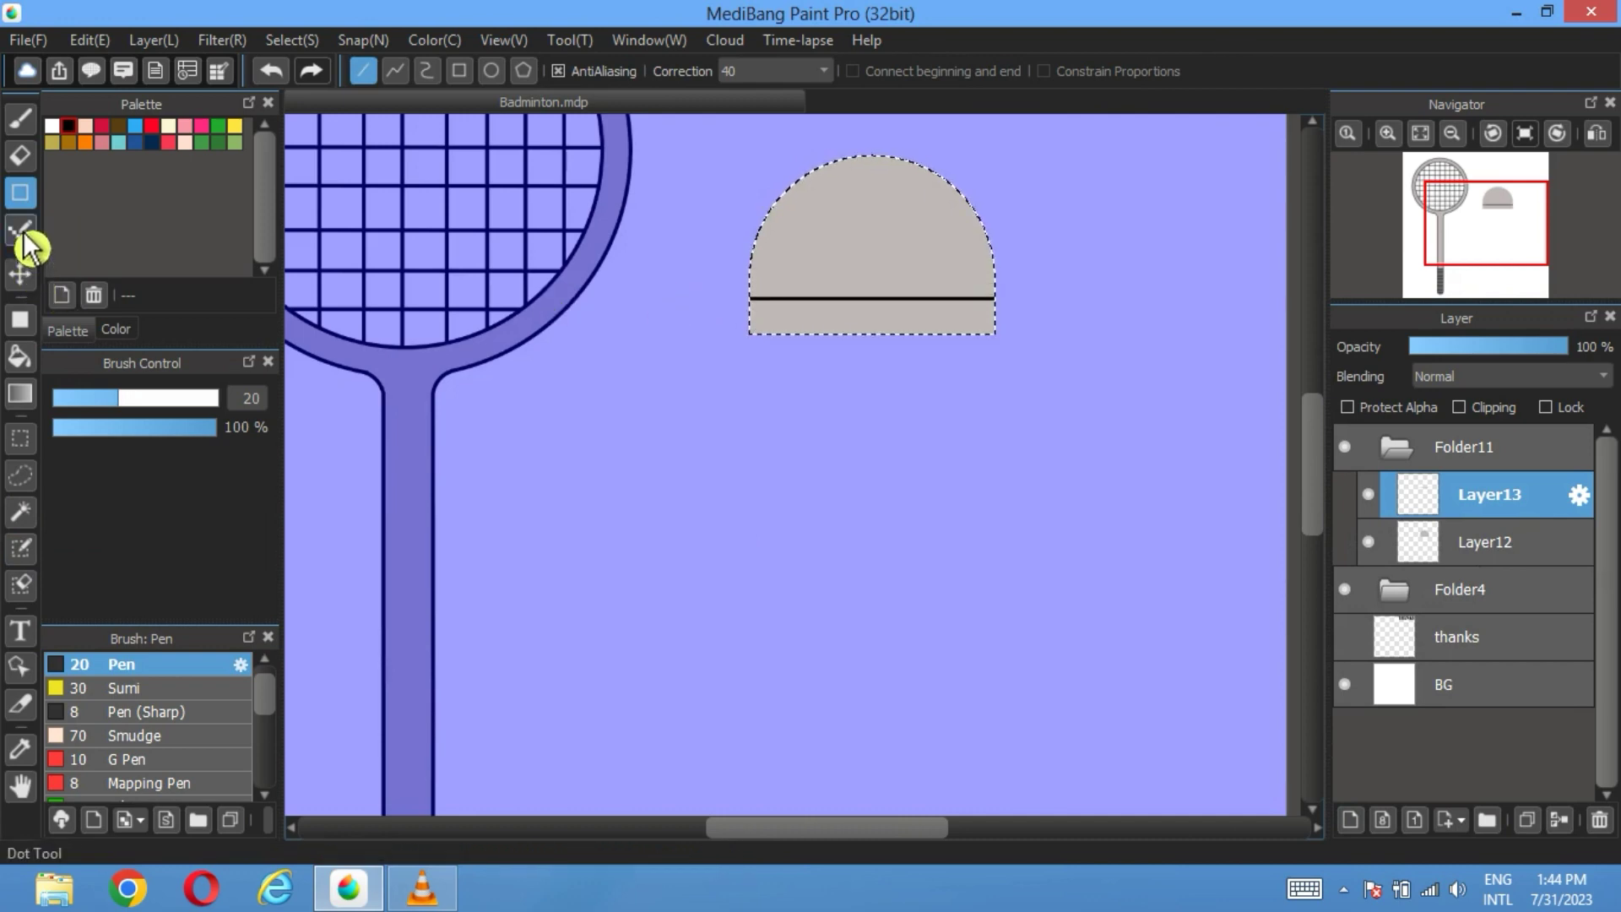
pyautogui.click(20, 273)
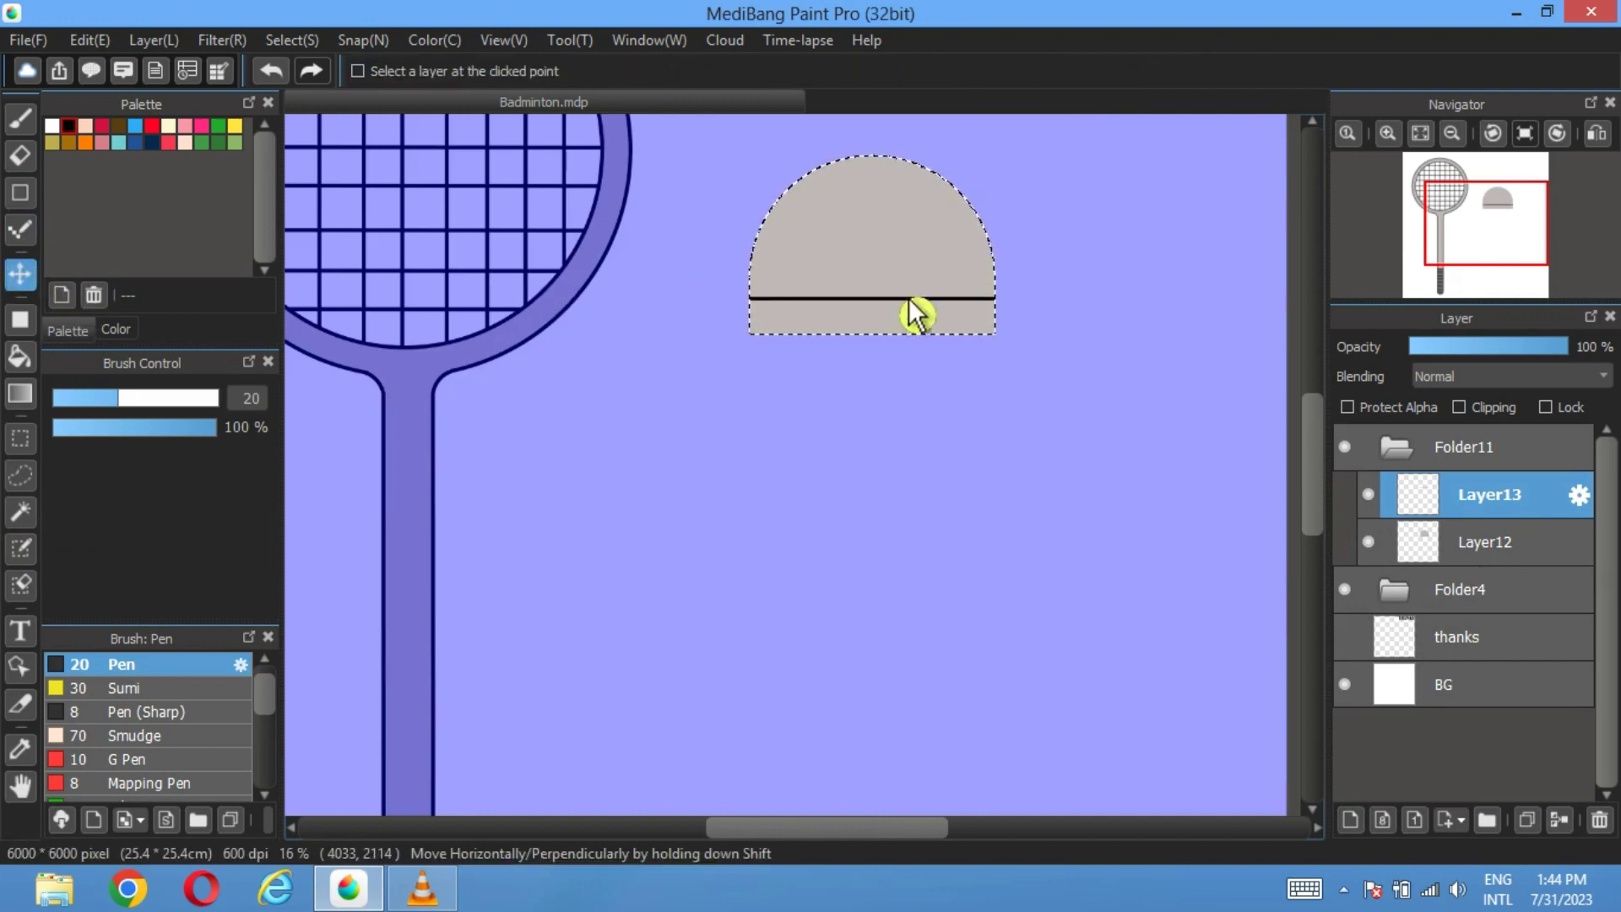
pyautogui.click(20, 511)
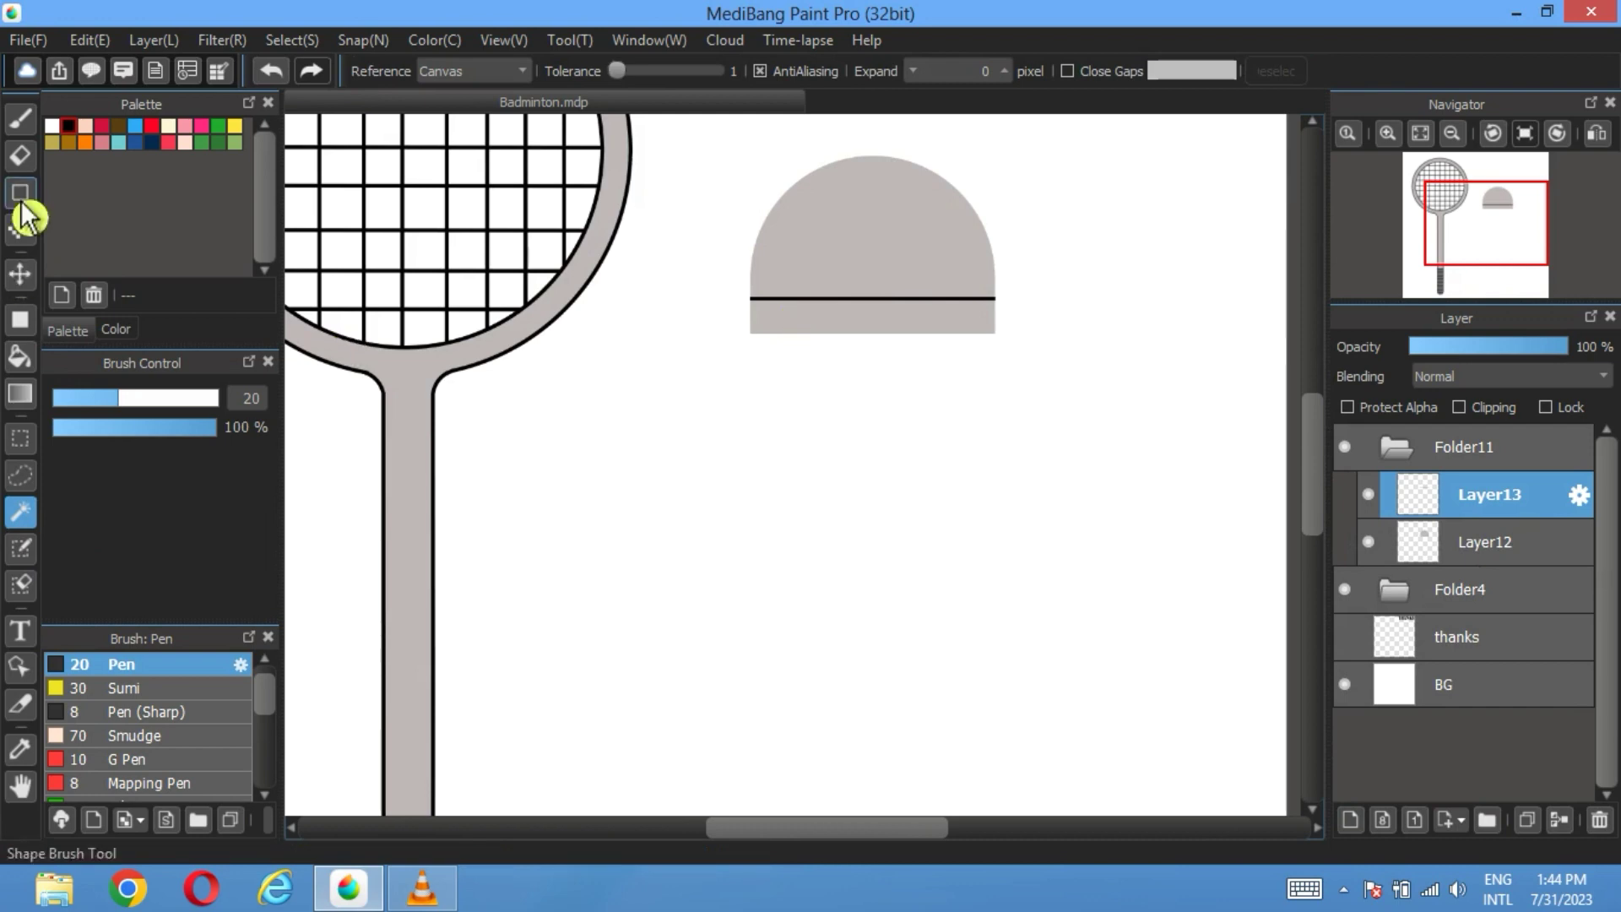
# Step: Hide Layer13, select the grey dome on Layer12 with the Magic Wand, and draw a black selection border of 20 around it
pyautogui.click(20, 274)
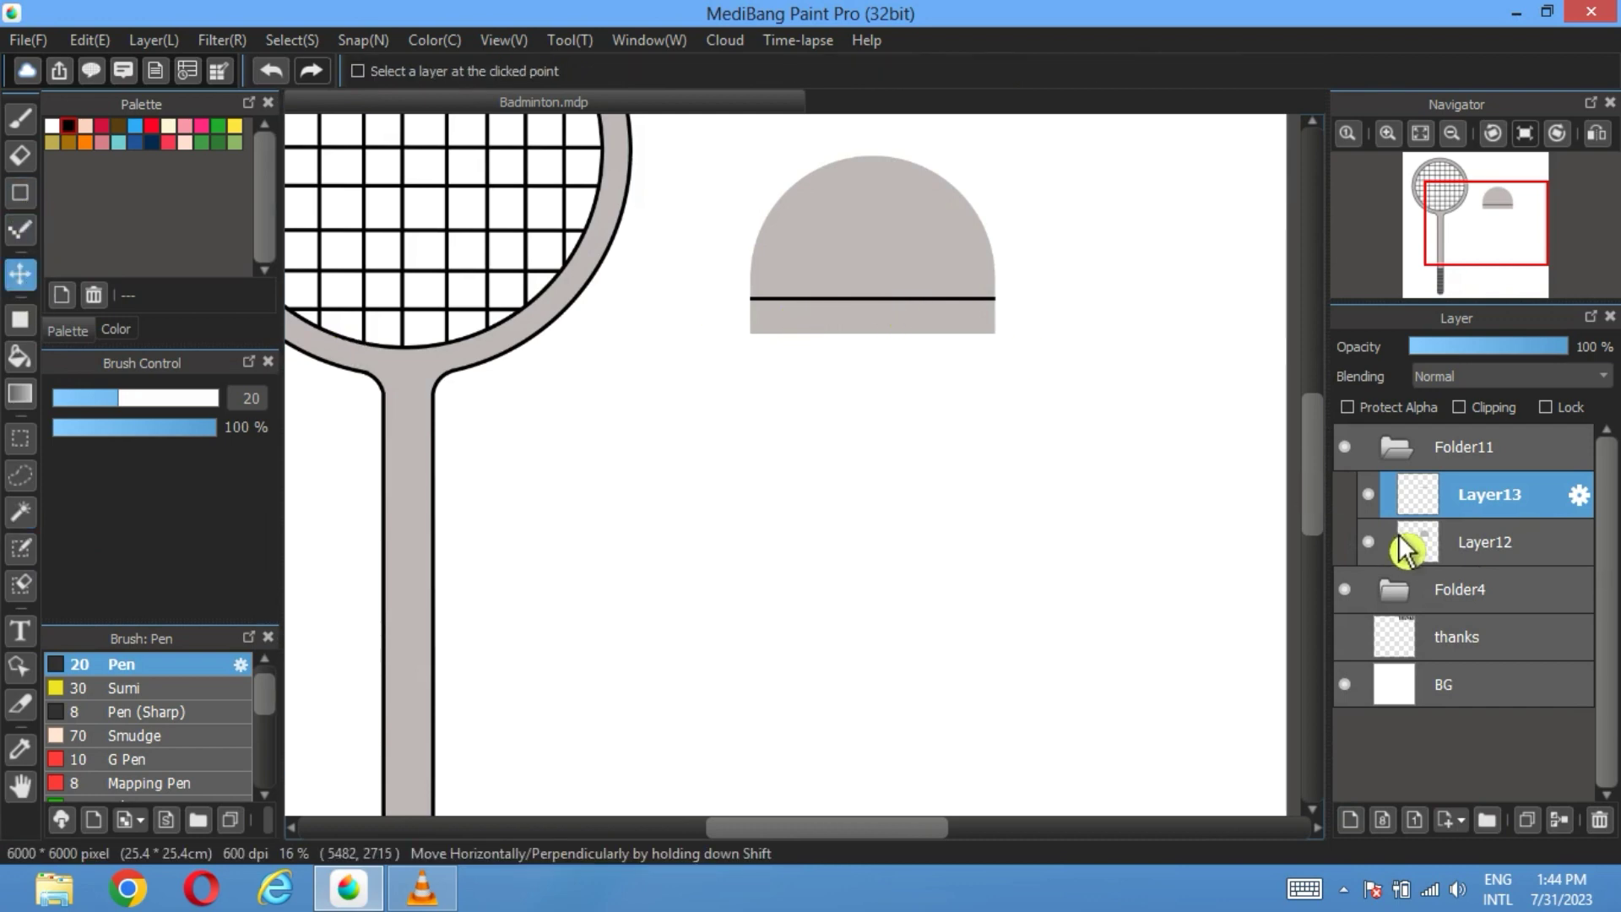
pyautogui.click(1426, 561)
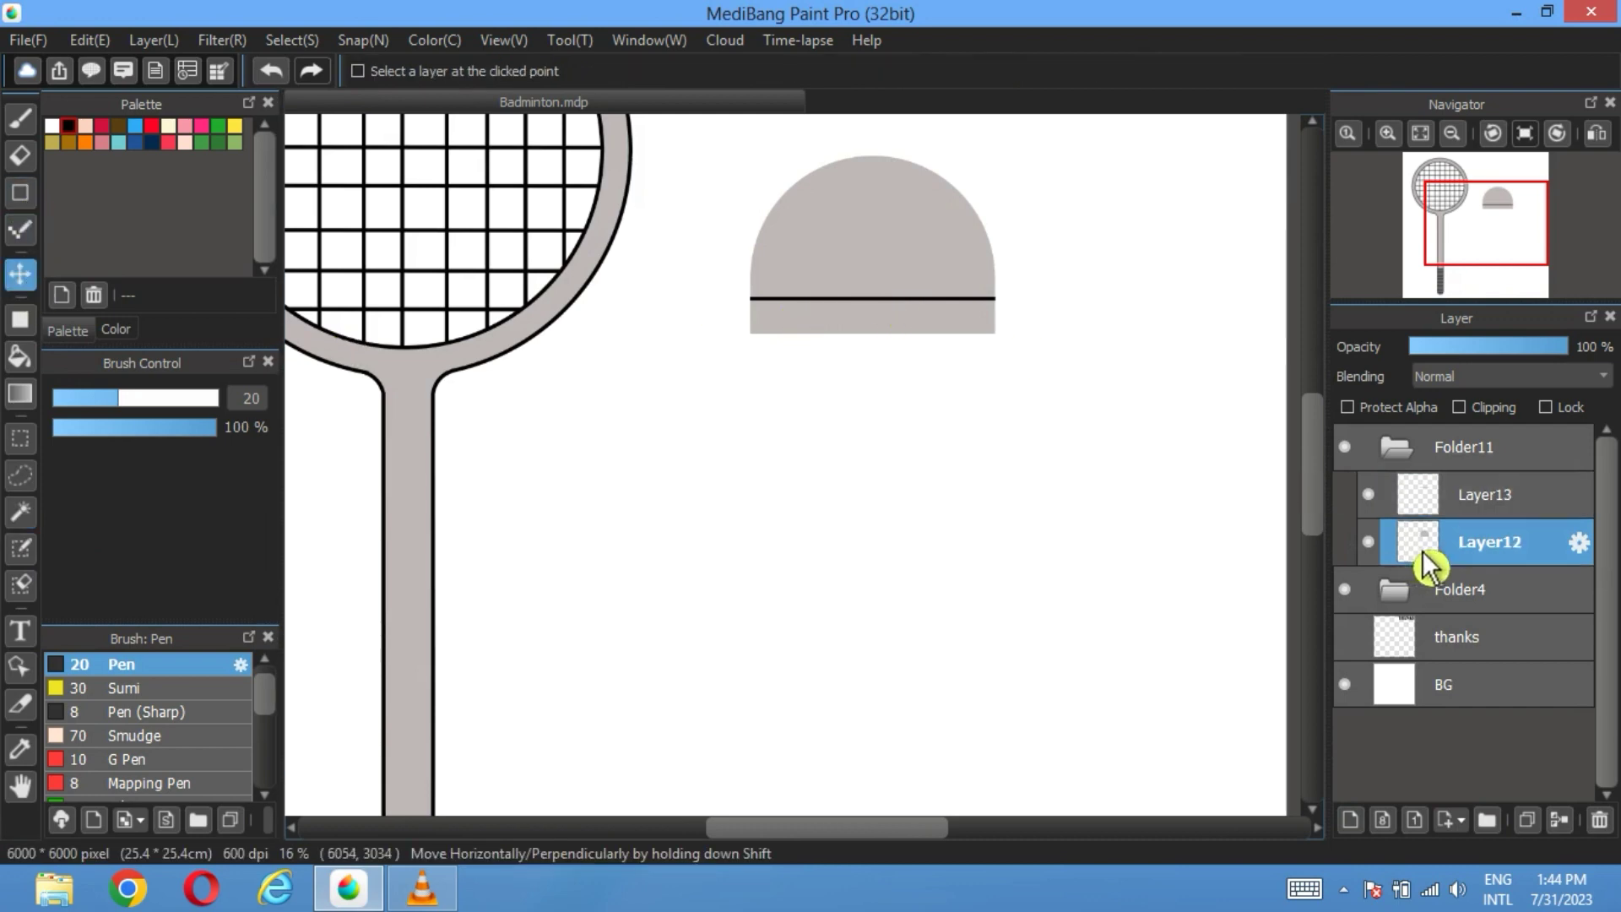
pyautogui.click(1369, 494)
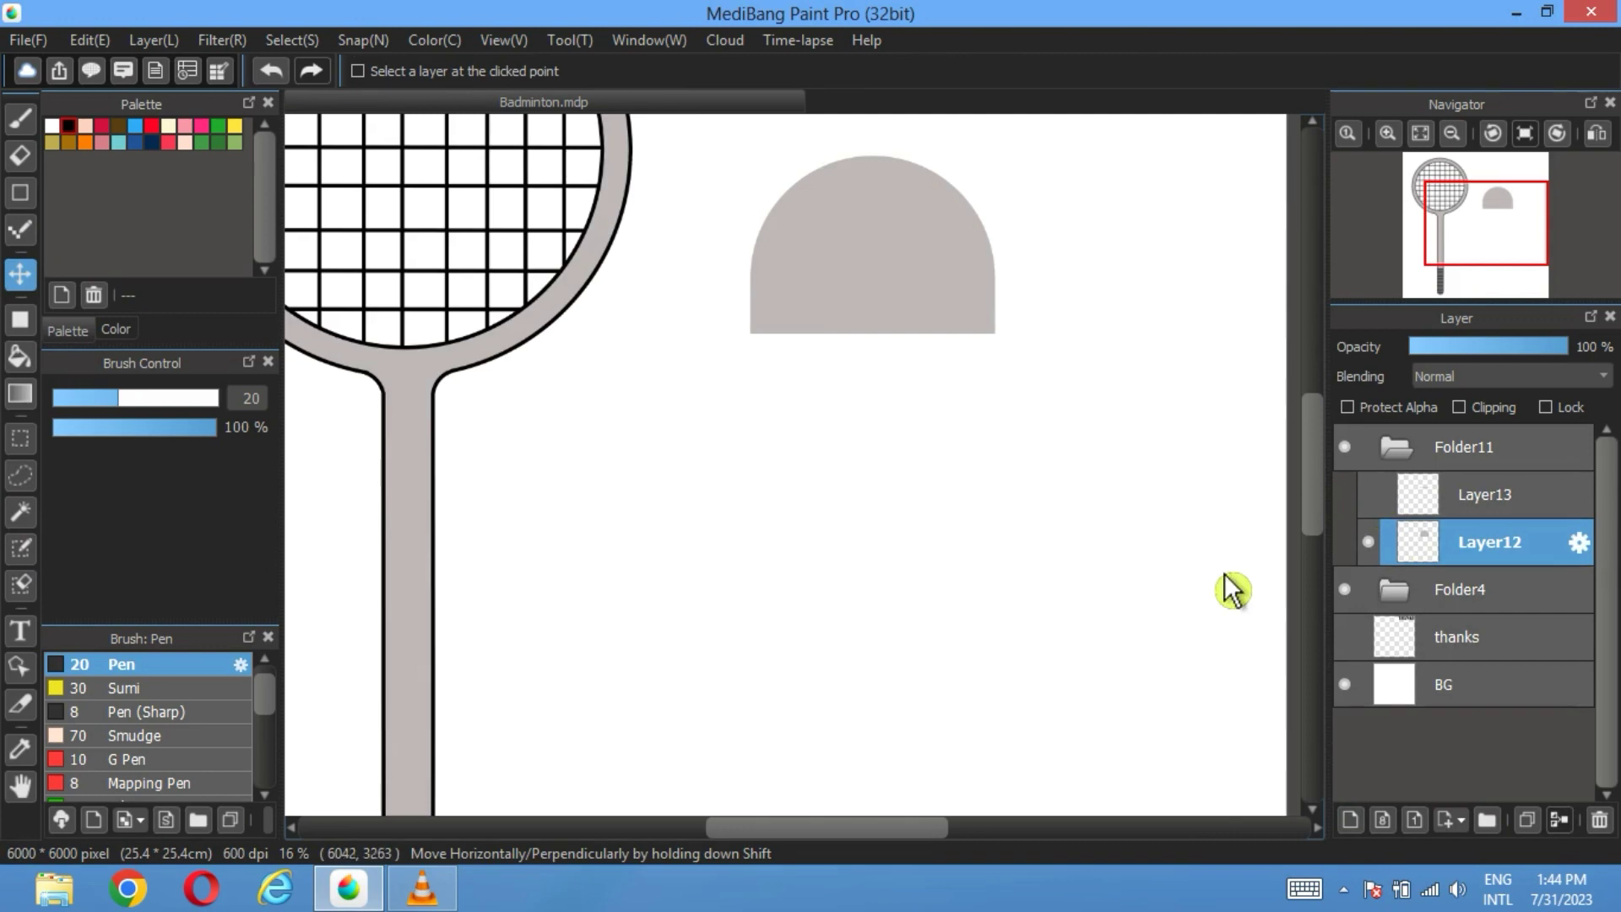
pyautogui.click(21, 511)
pyautogui.click(872, 244)
pyautogui.click(291, 40)
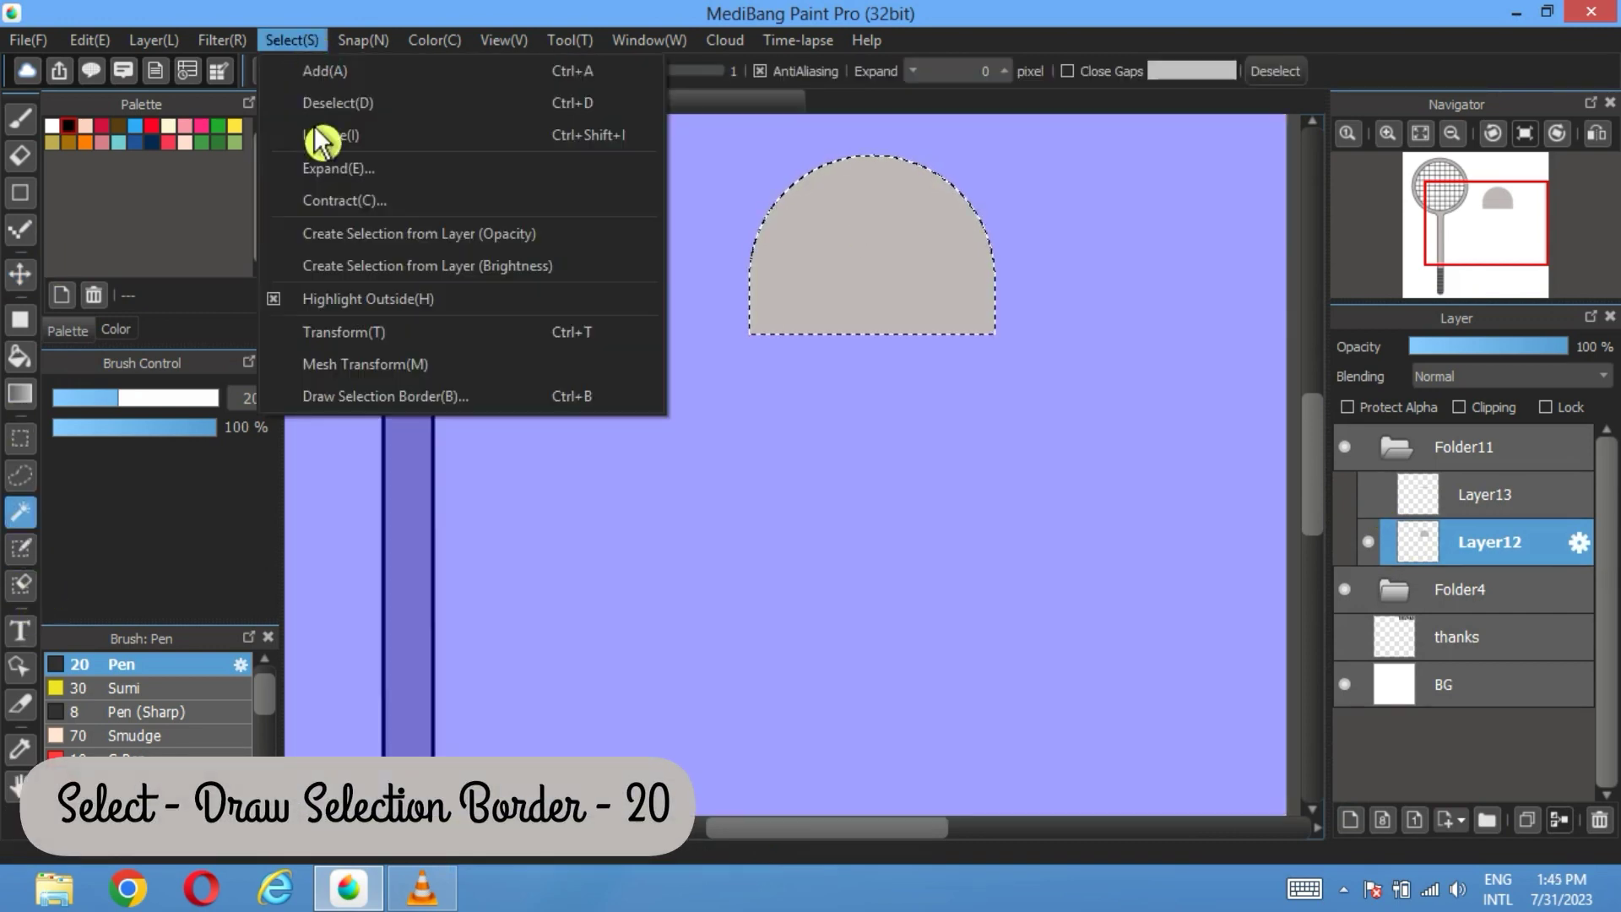
pyautogui.click(351, 398)
pyautogui.click(871, 533)
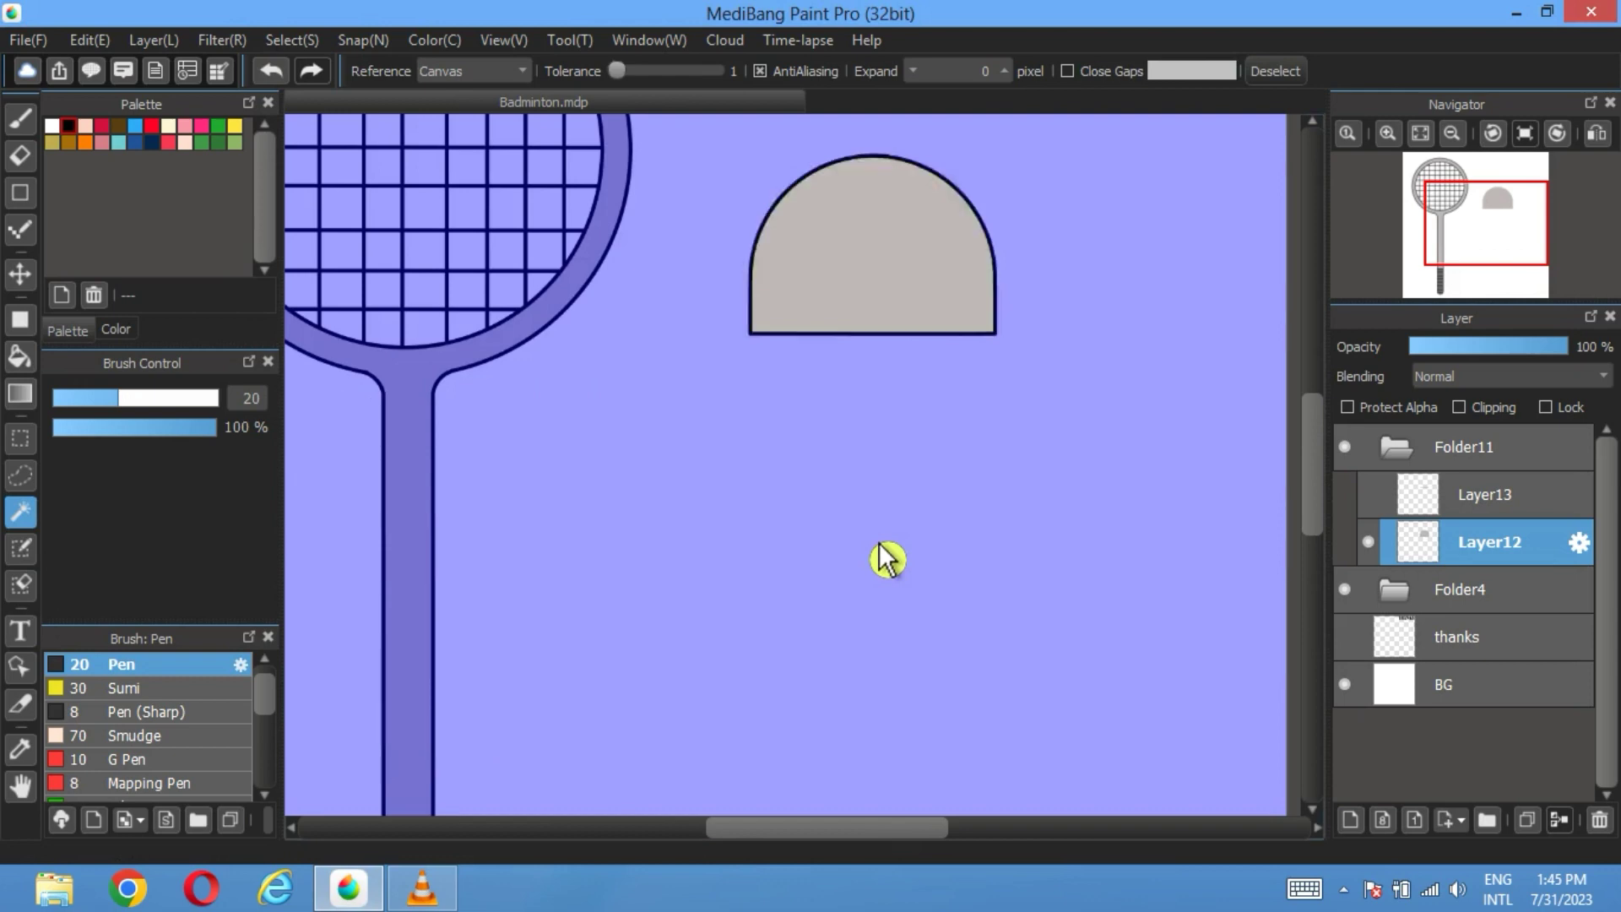
# Step: Show Layer13 again, add a new layer directly beneath it in Folder11, and clear the selection
pyautogui.click(1368, 495)
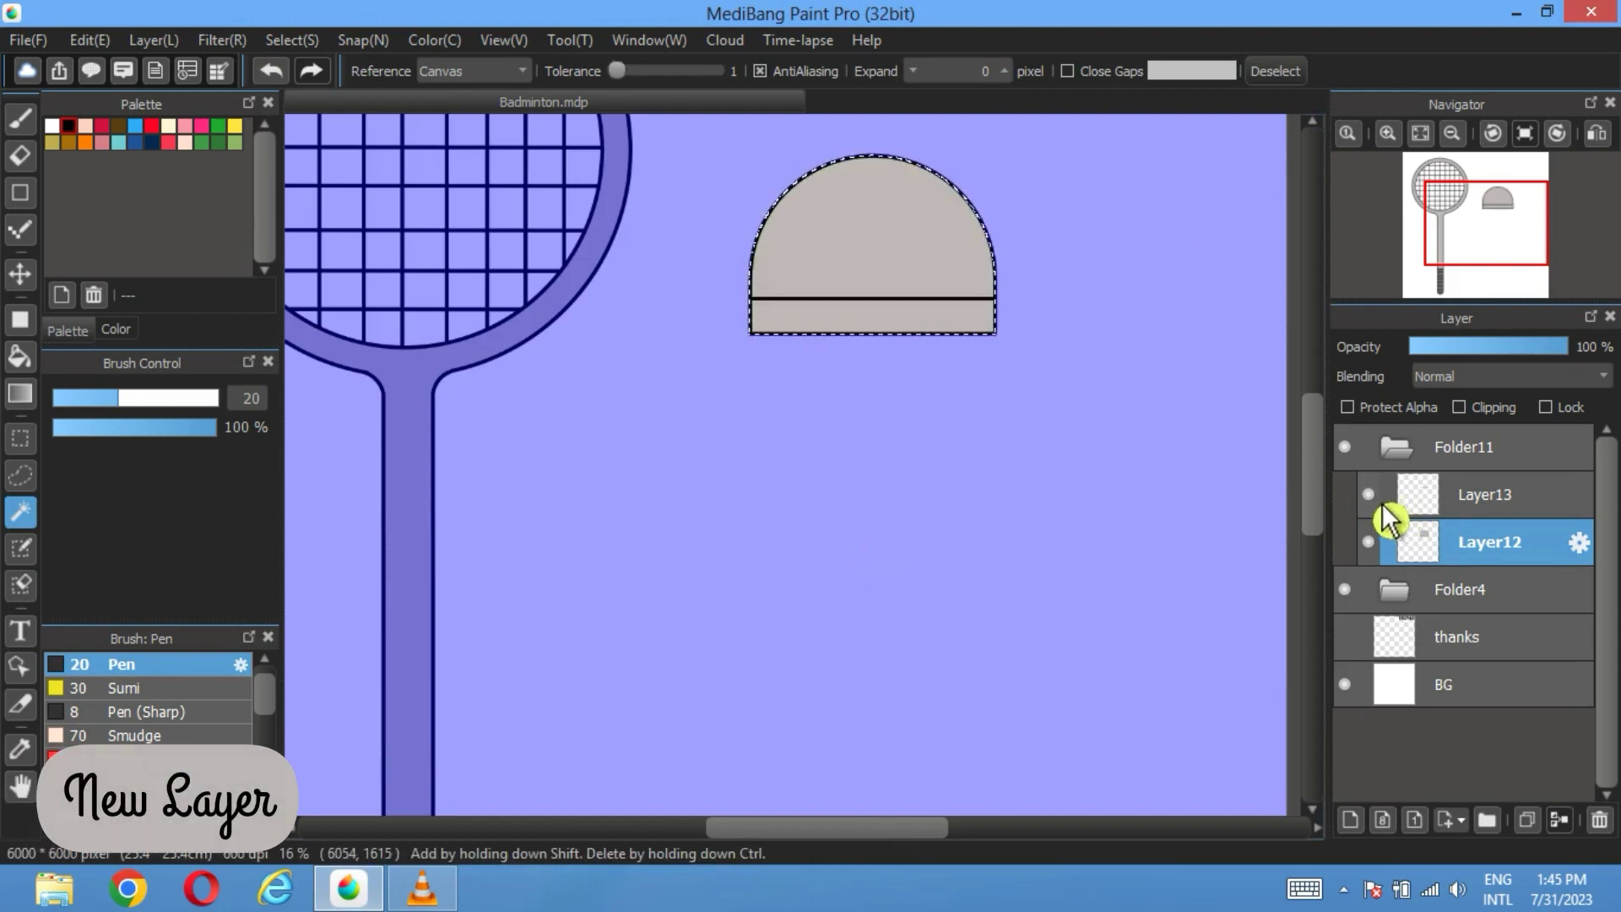
pyautogui.click(1507, 508)
pyautogui.click(1351, 819)
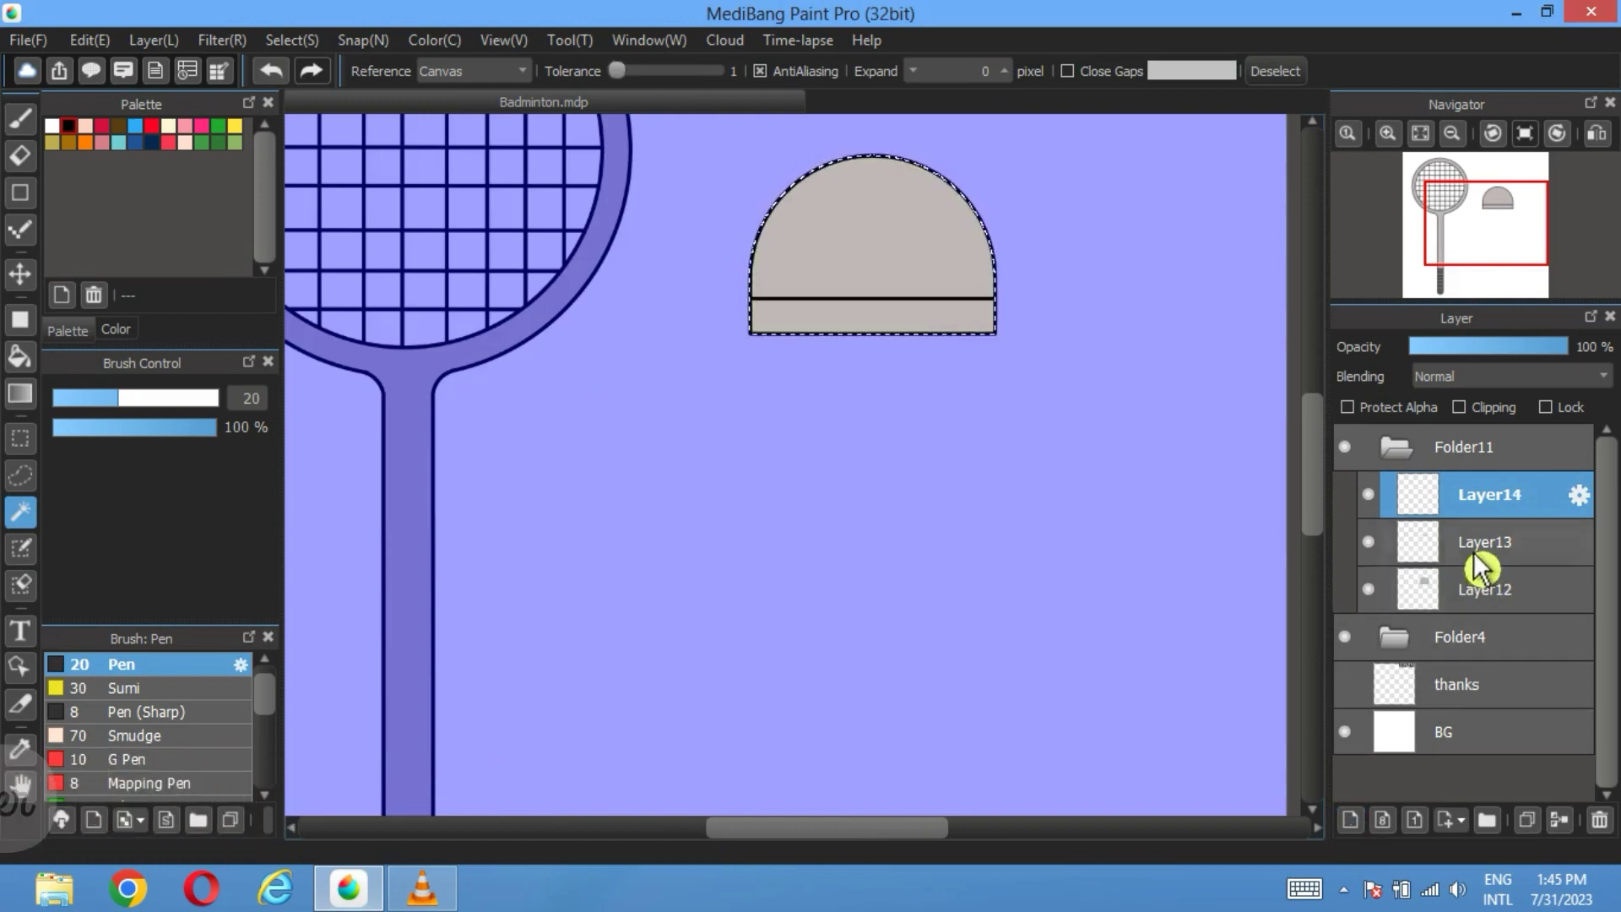
pyautogui.moveTo(1476, 553); pyautogui.dragTo(1490, 498)
pyautogui.click(1278, 72)
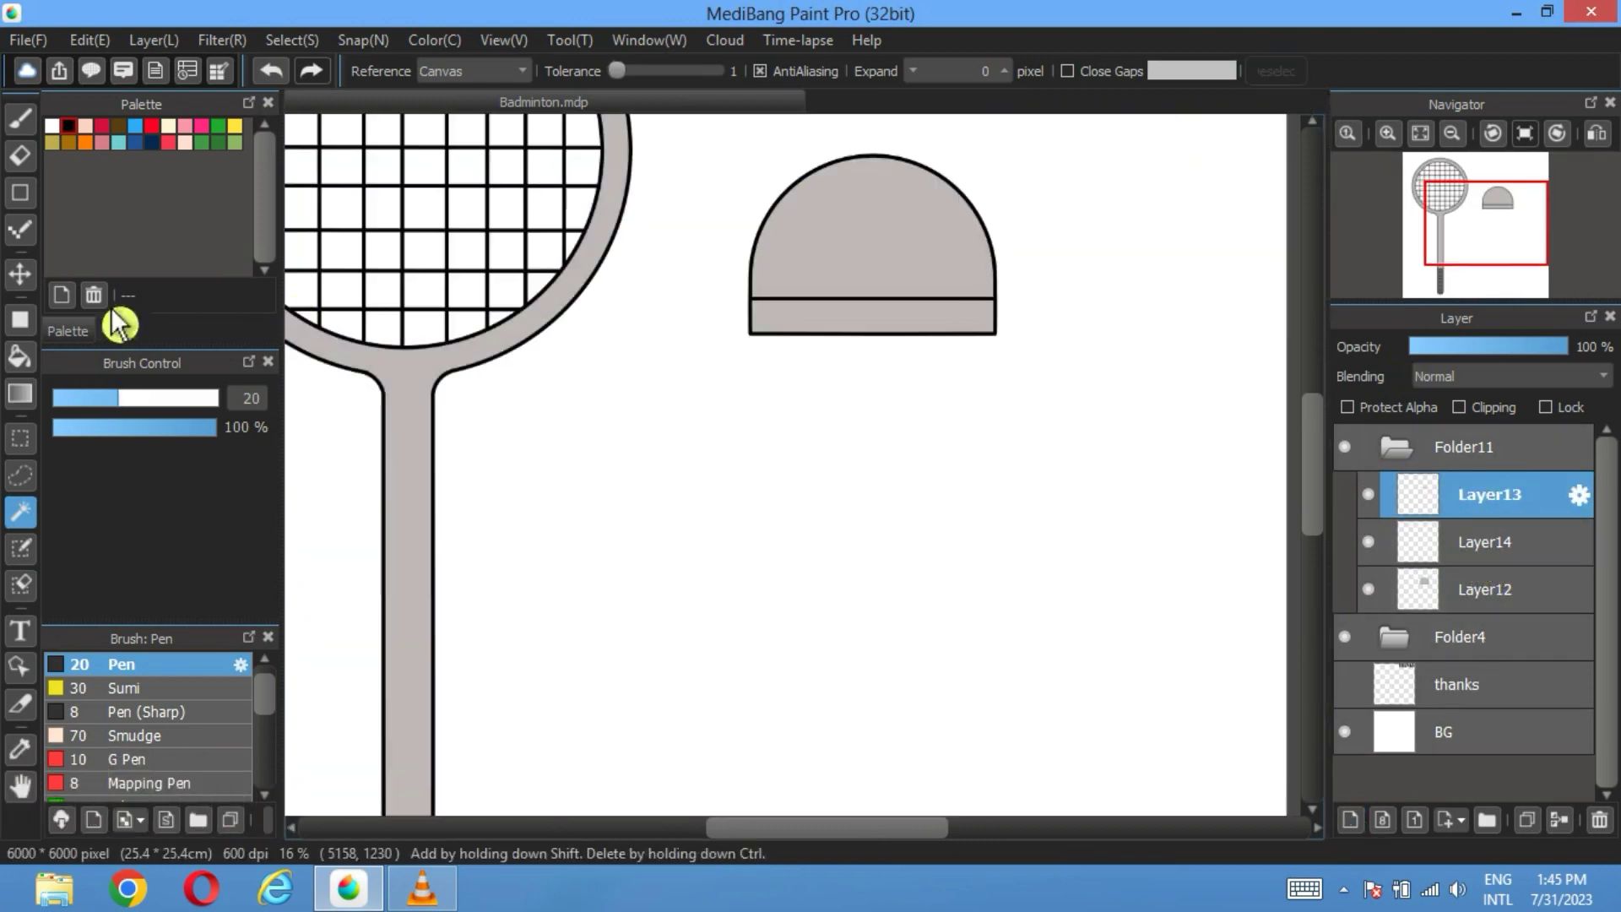
# Step: Fill the band below the dome's horizontal line with light orange #F8AF65 on Layer13, using the Bucket tool
pyautogui.click(116, 330)
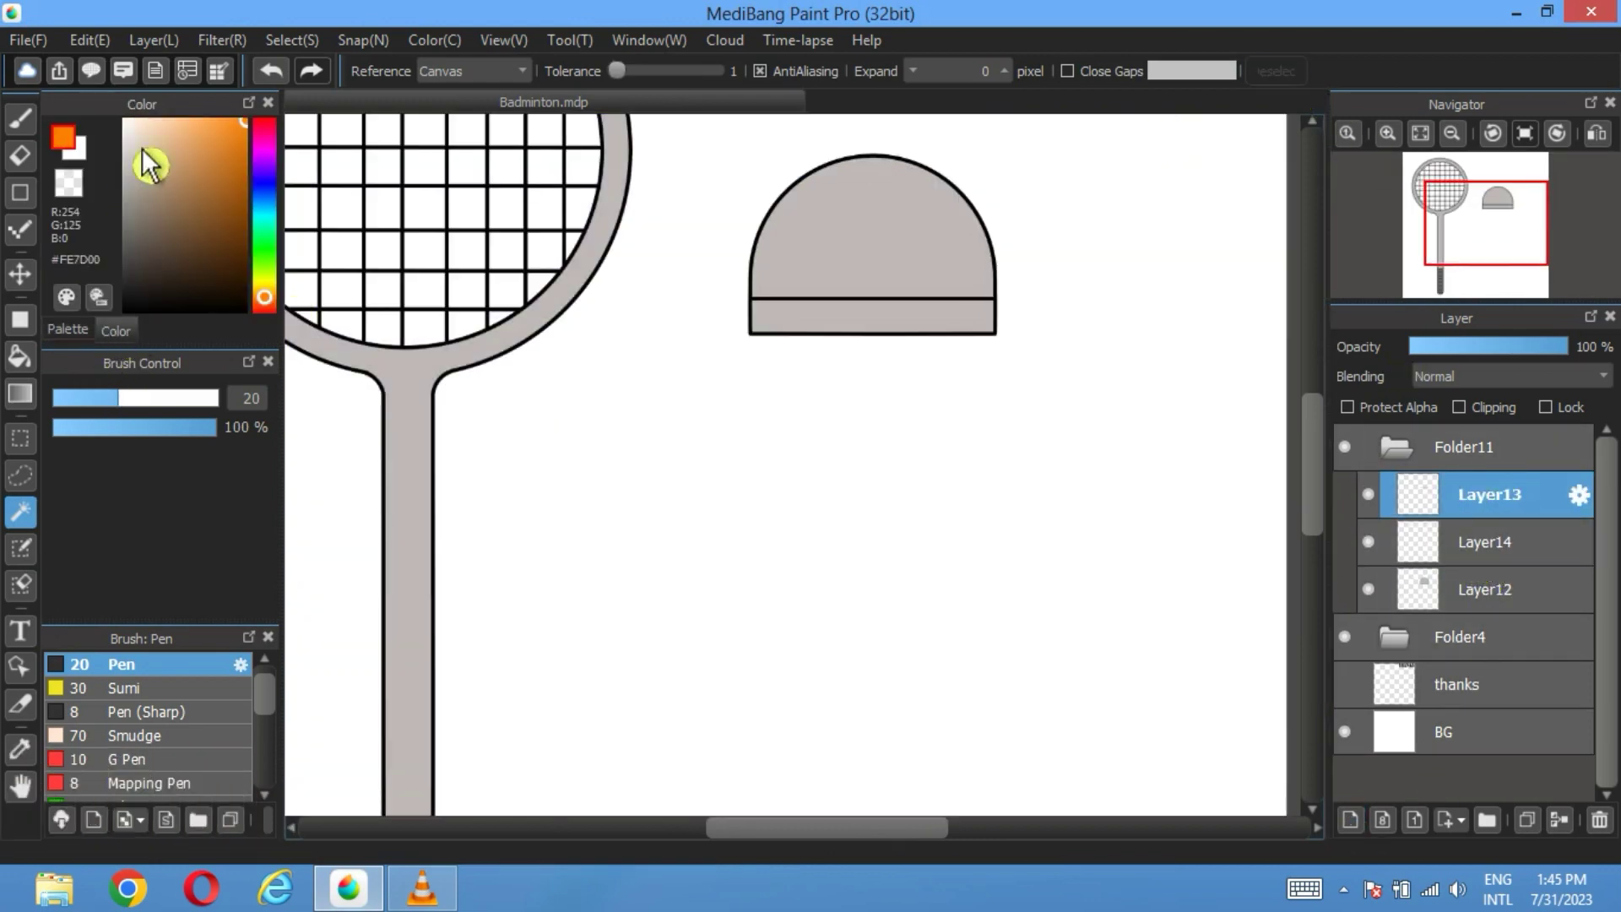
pyautogui.click(200, 125)
pyautogui.click(20, 356)
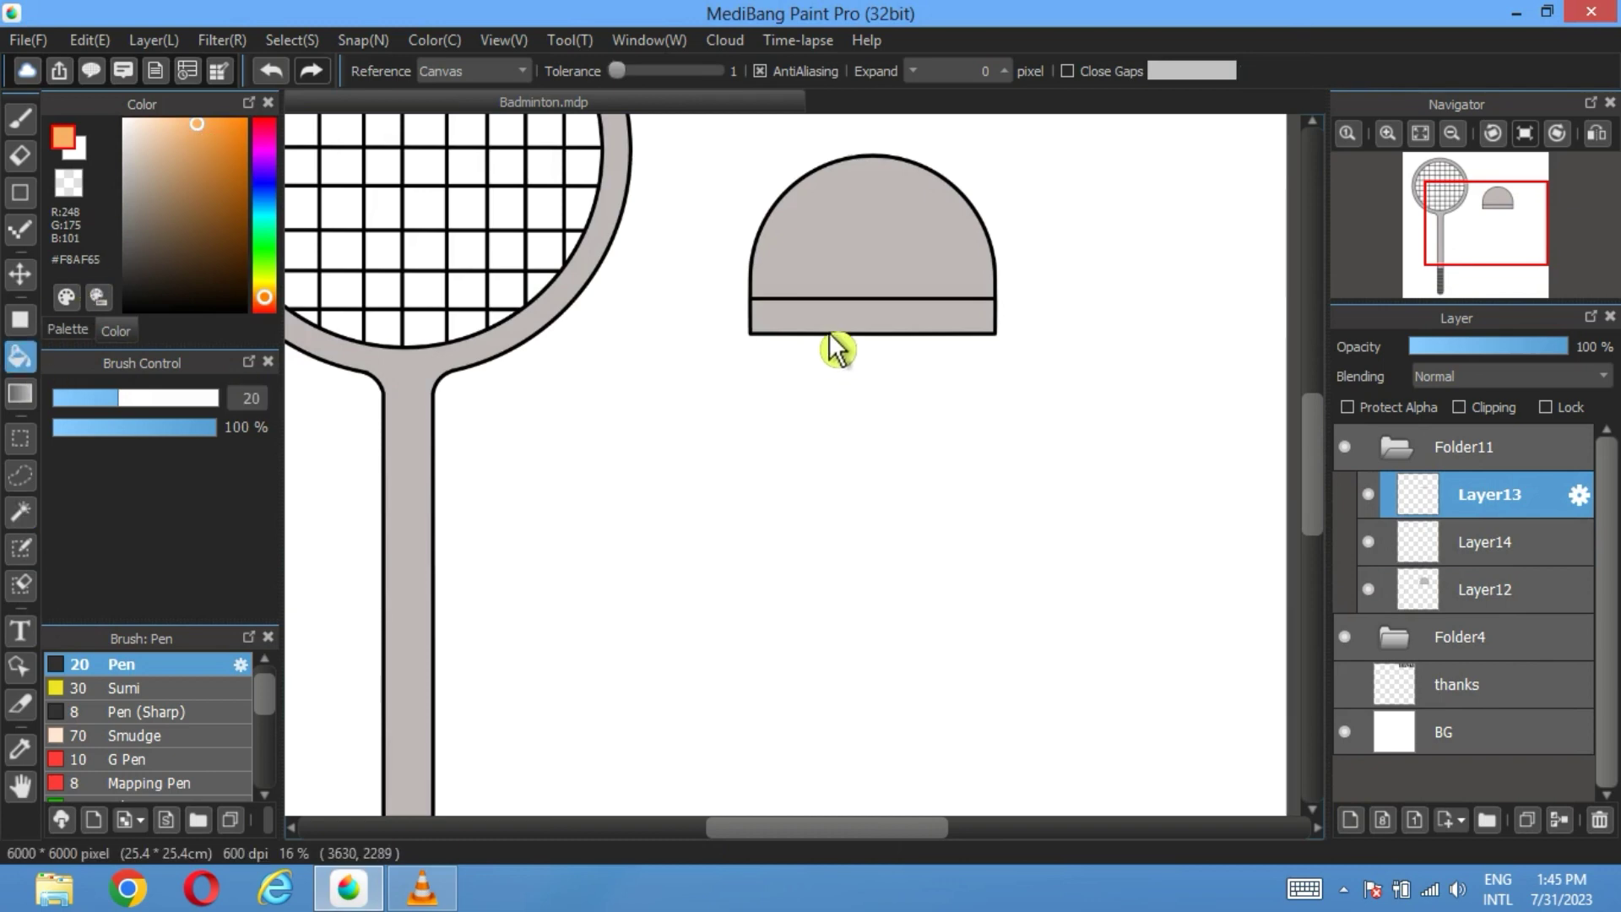
# Step: Fill the dome's upper part with white on Layer12
pyautogui.click(1452, 595)
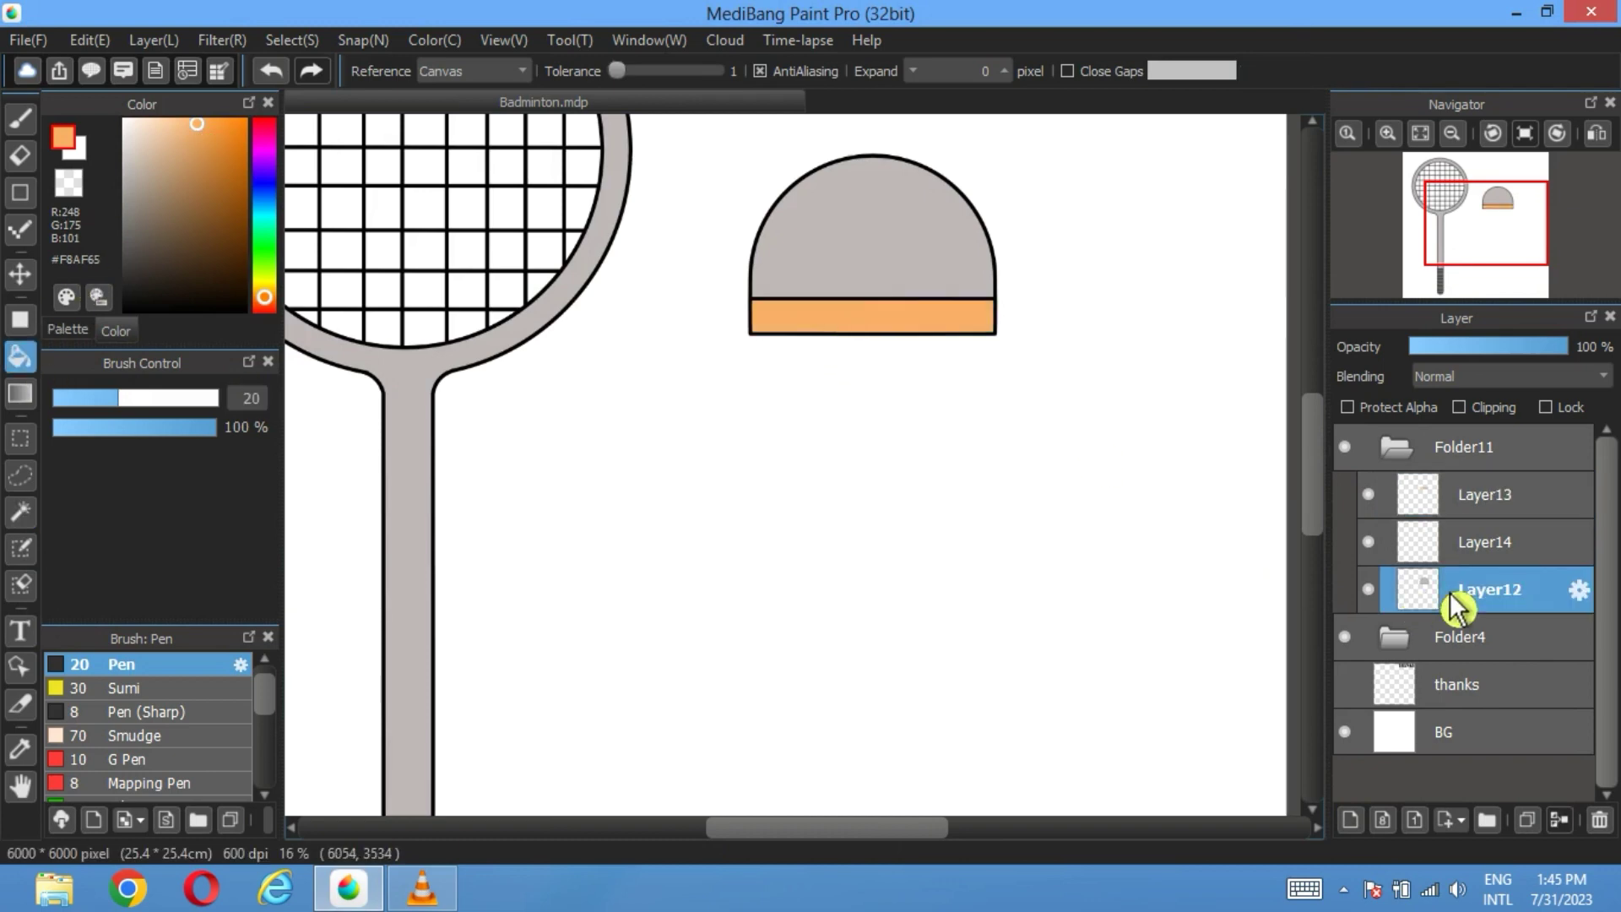
pyautogui.click(71, 328)
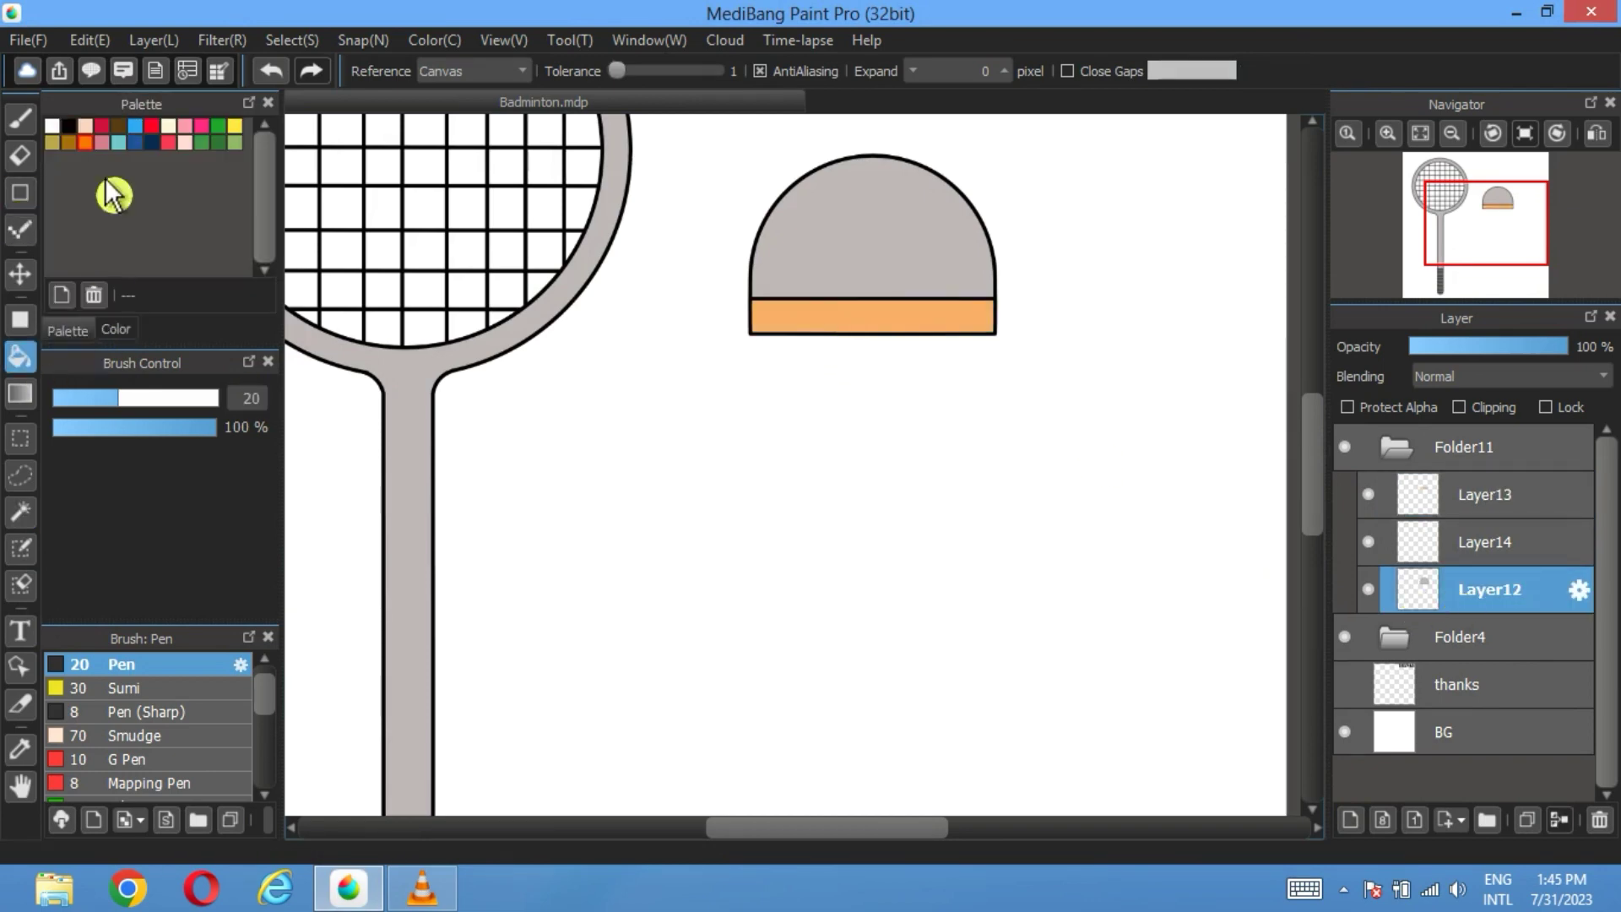
pyautogui.click(54, 128)
pyautogui.click(878, 226)
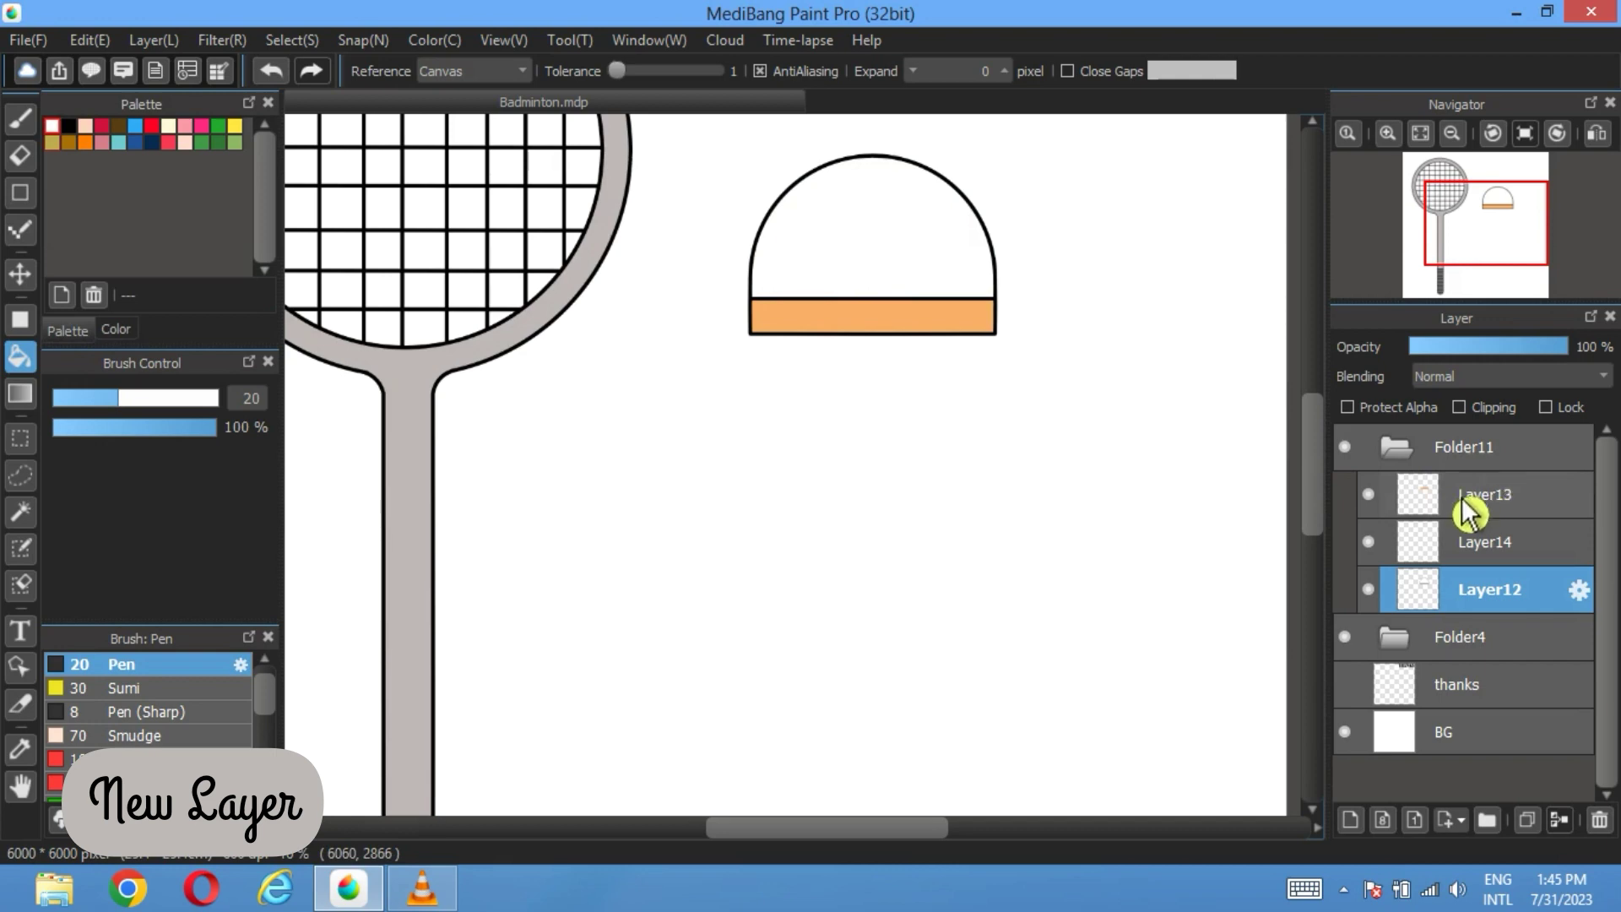
# Step: On a new layer above Layer13, draw a long, narrow black-outlined rectangle hanging down from the middle of the orange band
pyautogui.click(1507, 498)
pyautogui.click(1350, 819)
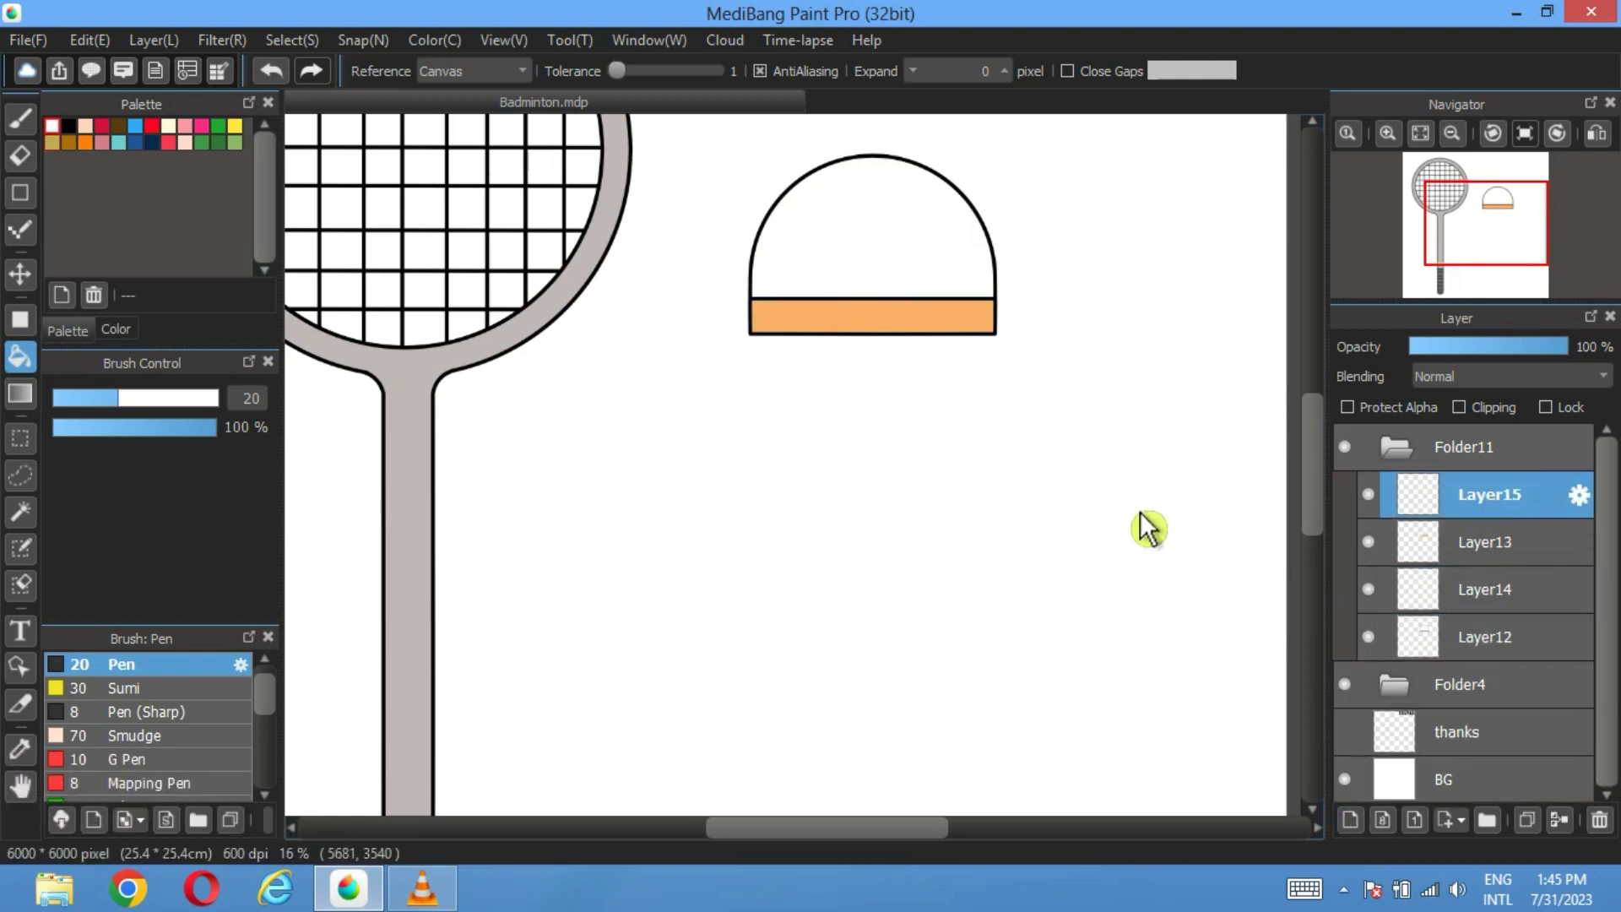
pyautogui.click(21, 193)
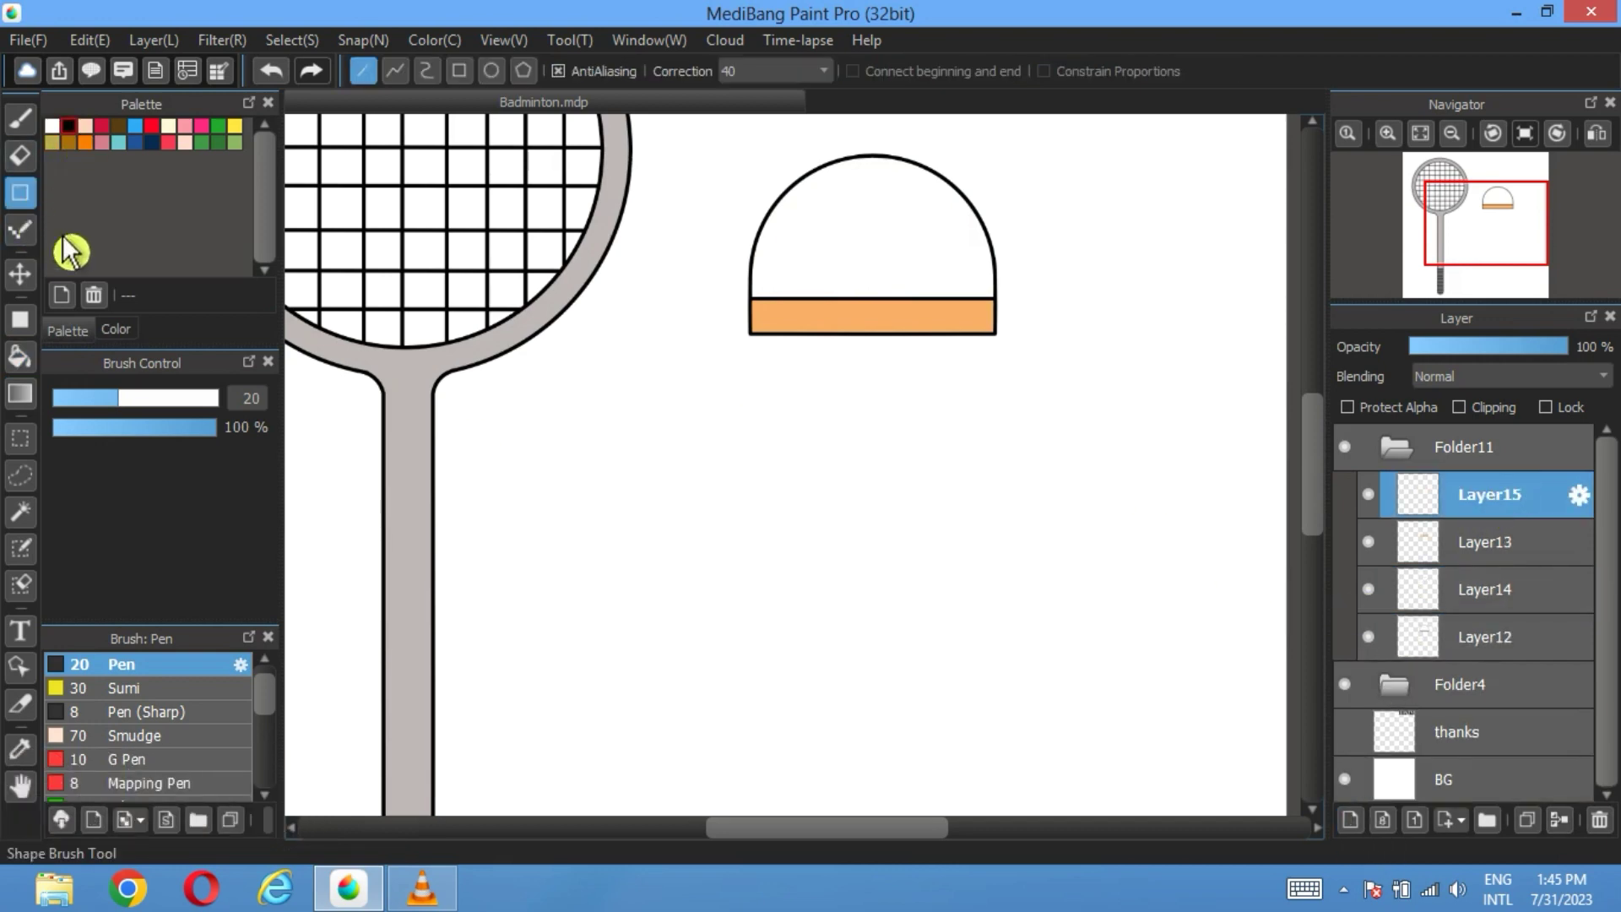
pyautogui.click(463, 74)
pyautogui.click(1421, 134)
pyautogui.scroll(2, 691, 510)
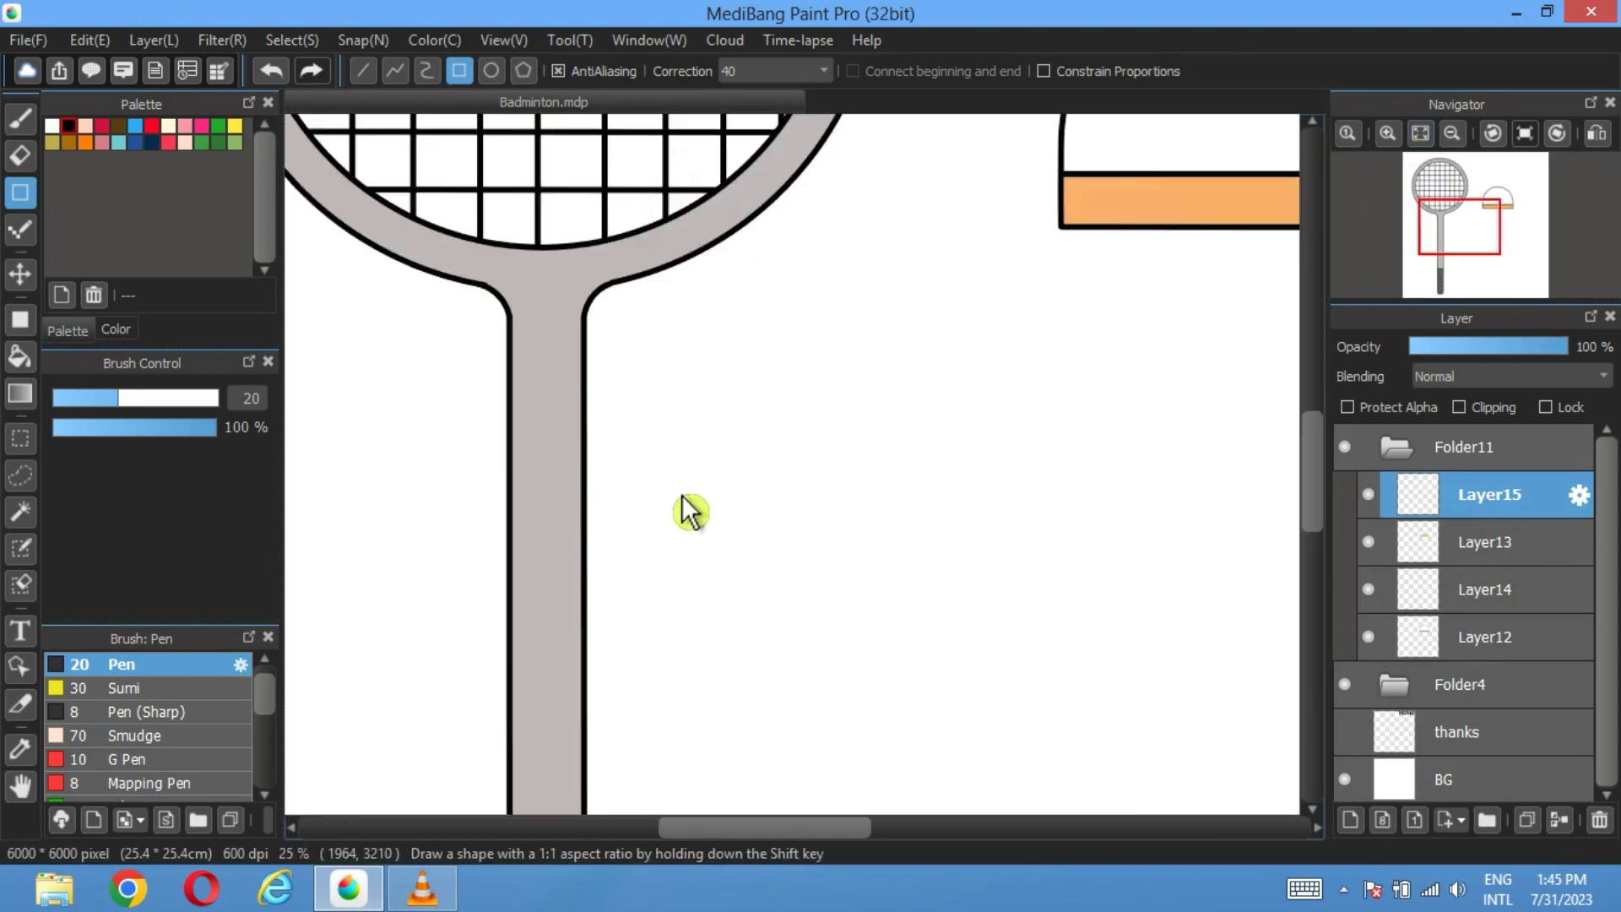
pyautogui.moveTo(1028, 359); pyautogui.dragTo(663, 287)
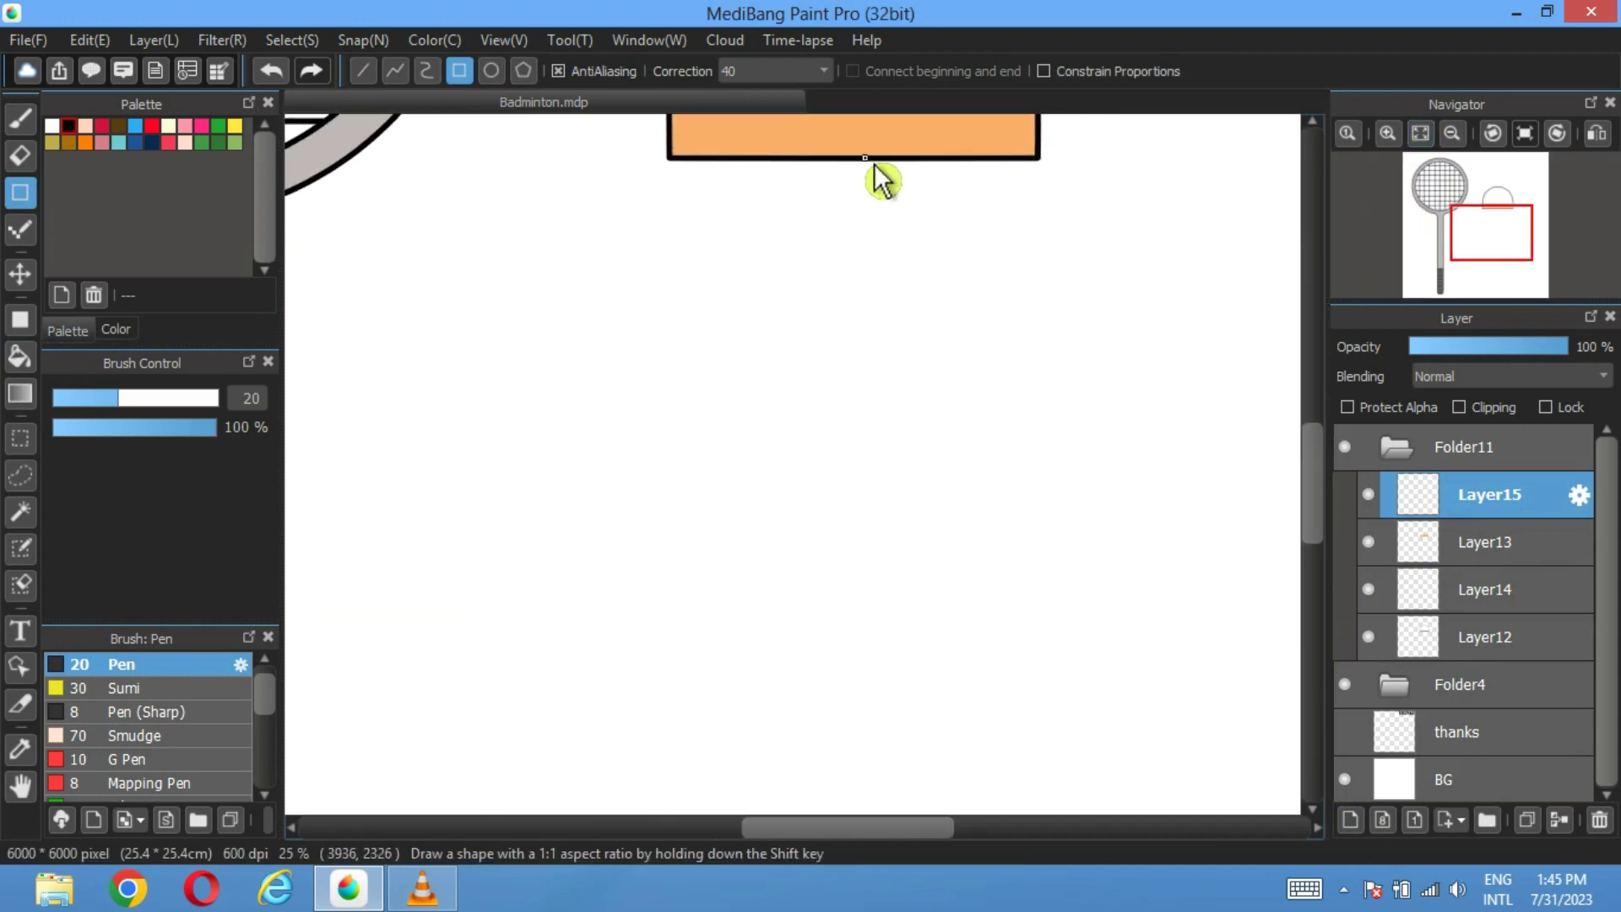
pyautogui.moveTo(864, 158); pyautogui.dragTo(859, 731)
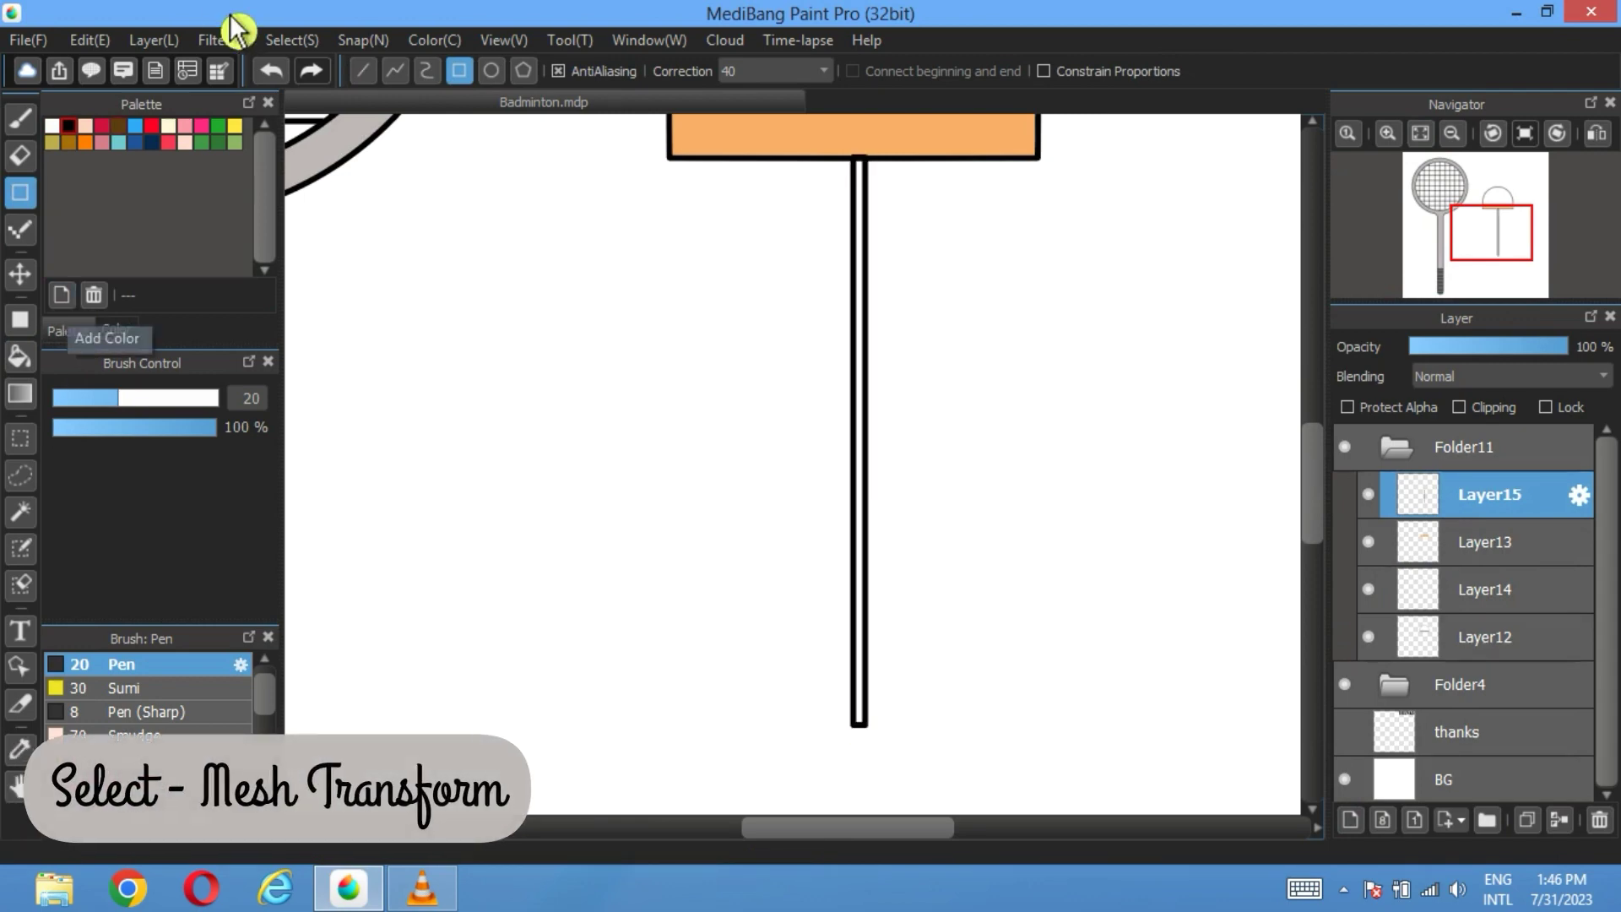
# Step: Shape the lower end of the narrow stem on Layer15 into a centred point with Mesh Transform and apply it
pyautogui.click(296, 40)
pyautogui.click(371, 365)
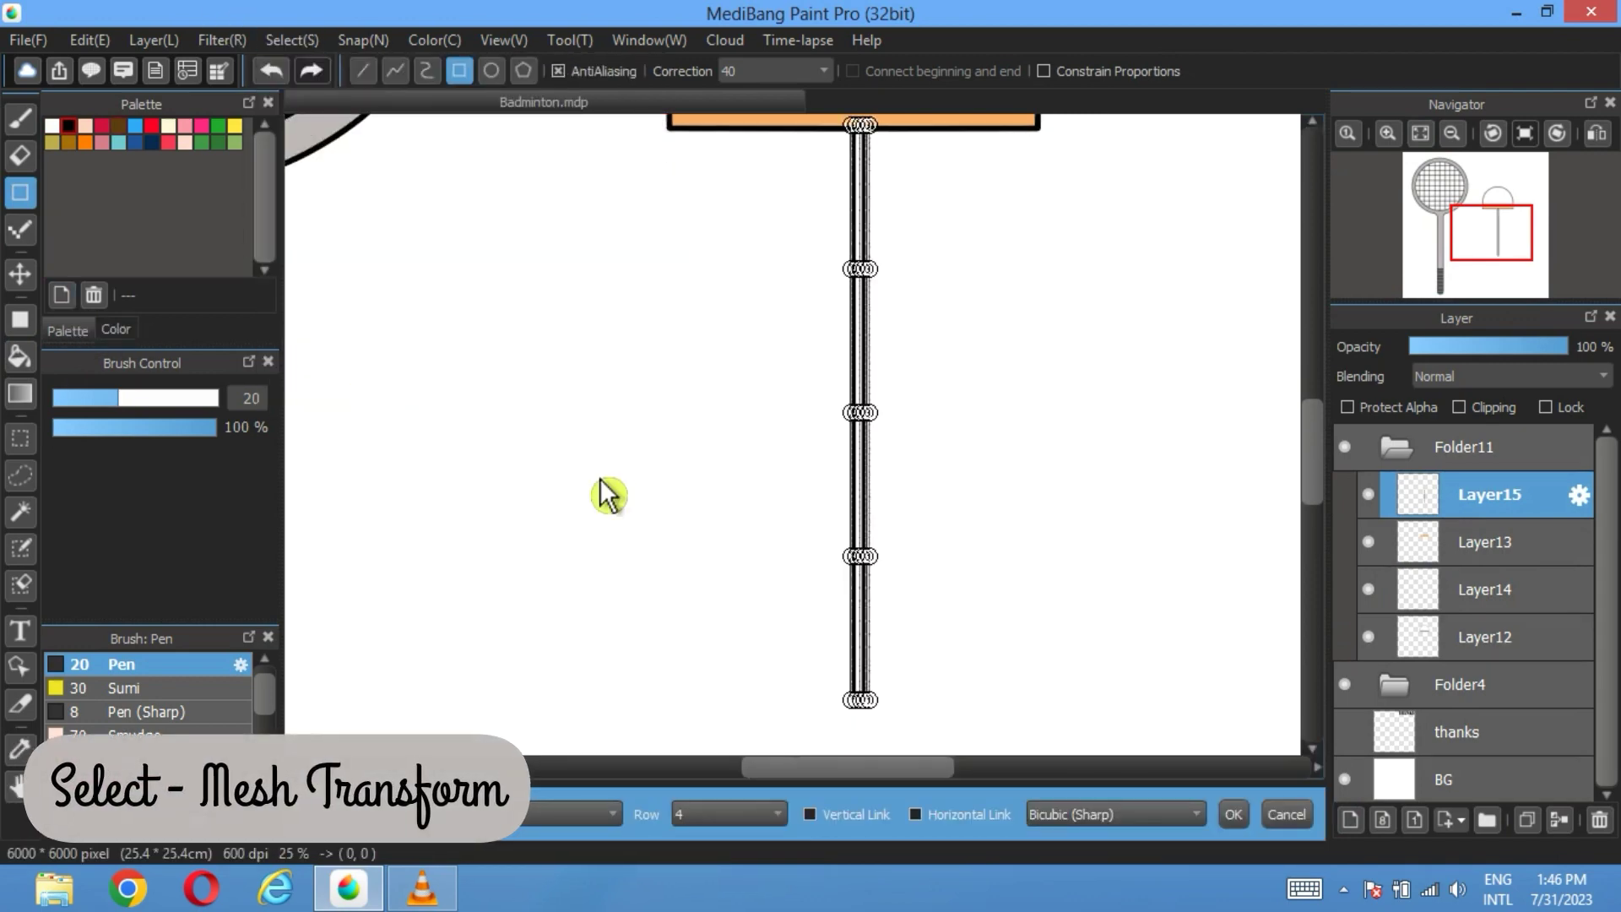
pyautogui.scroll(3, 757, 590)
pyautogui.scroll(-5, 561, 380)
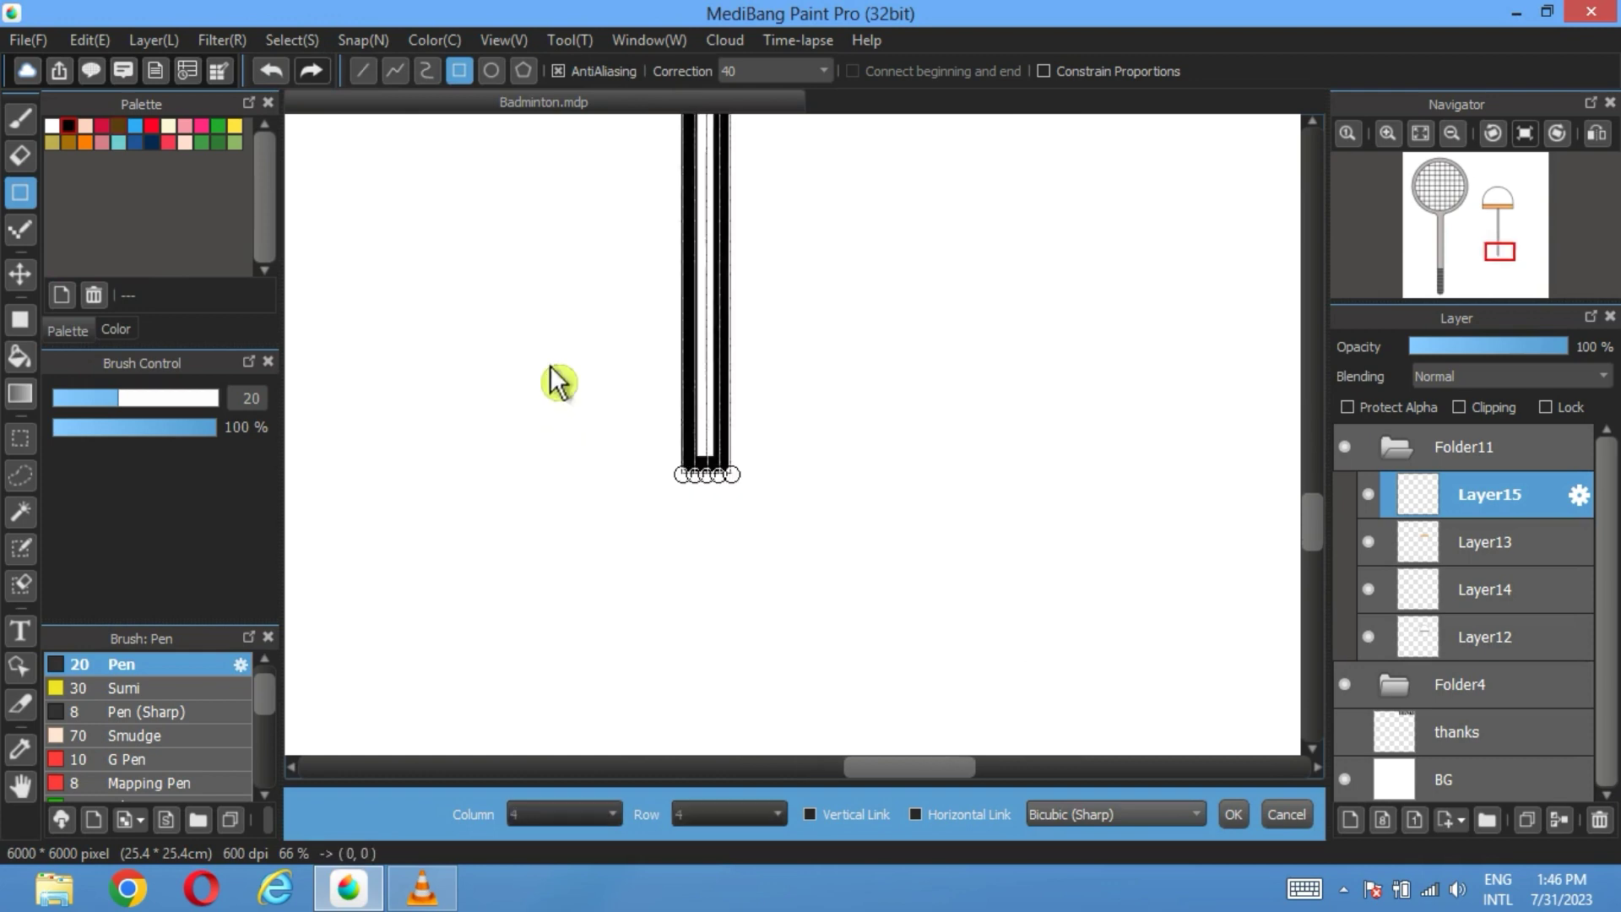
pyautogui.scroll(3, 718, 355)
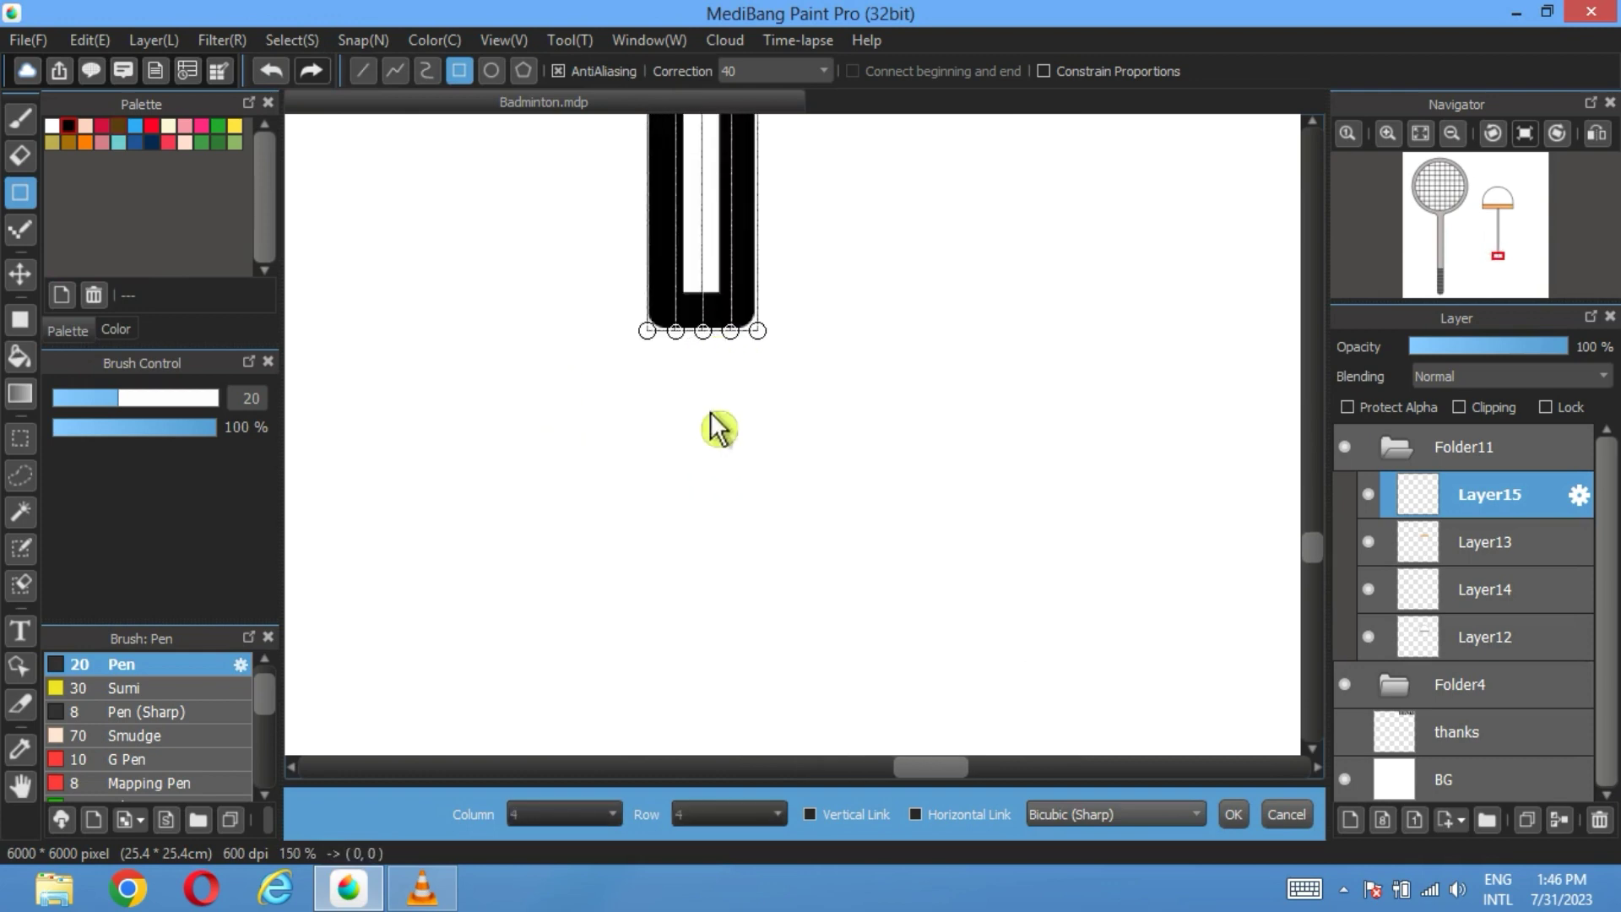
pyautogui.moveTo(712, 351); pyautogui.dragTo(721, 446)
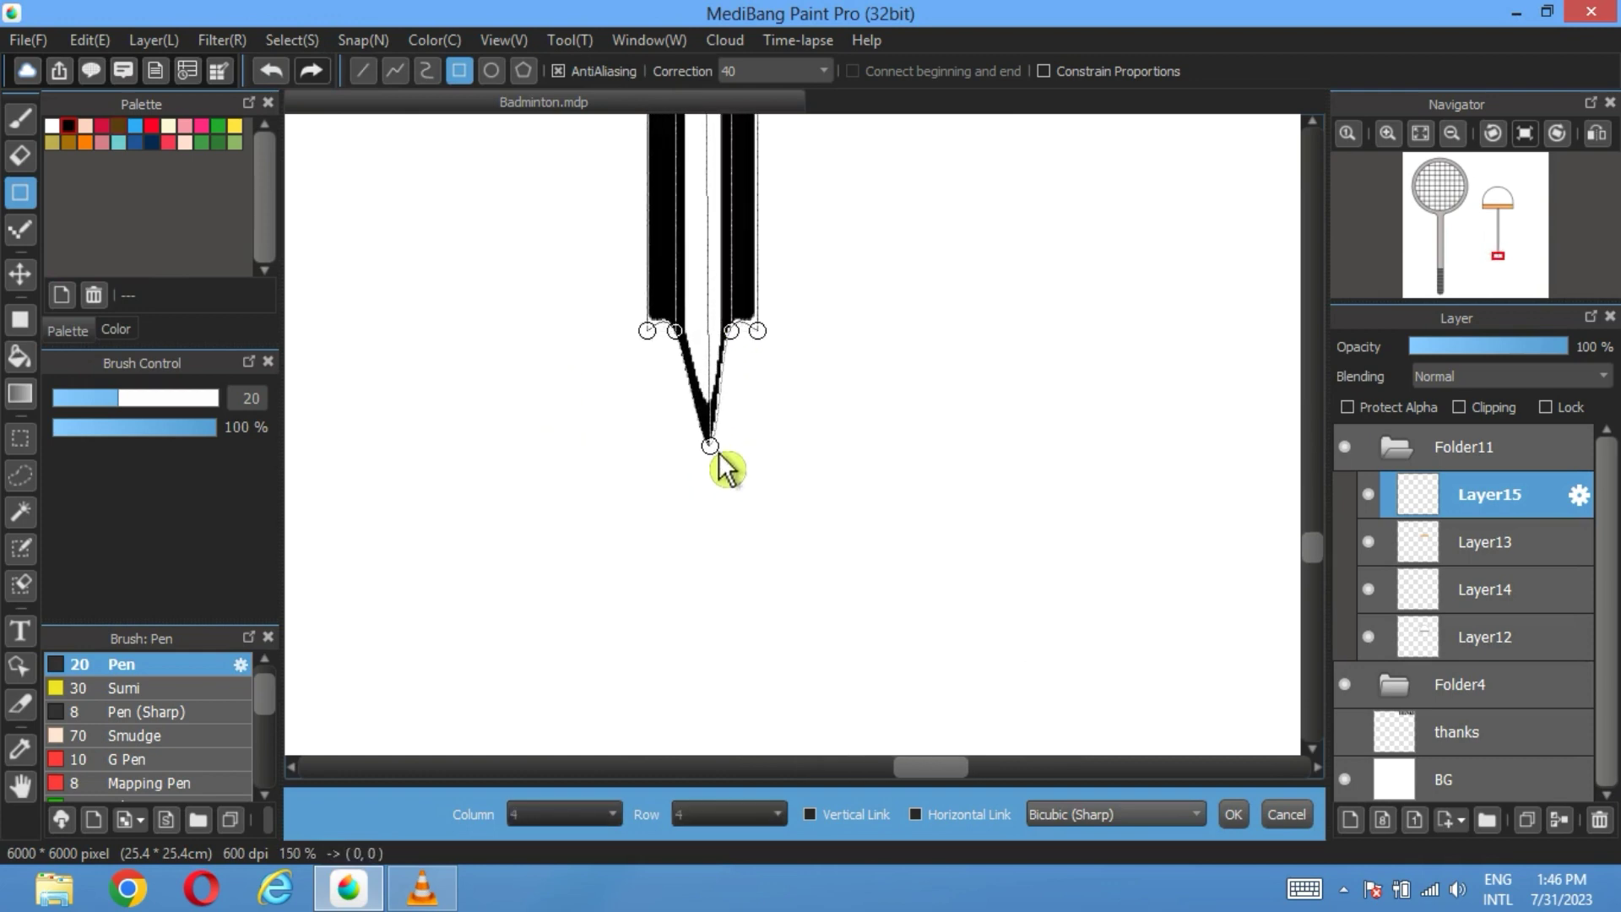
pyautogui.moveTo(731, 330); pyautogui.dragTo(745, 395)
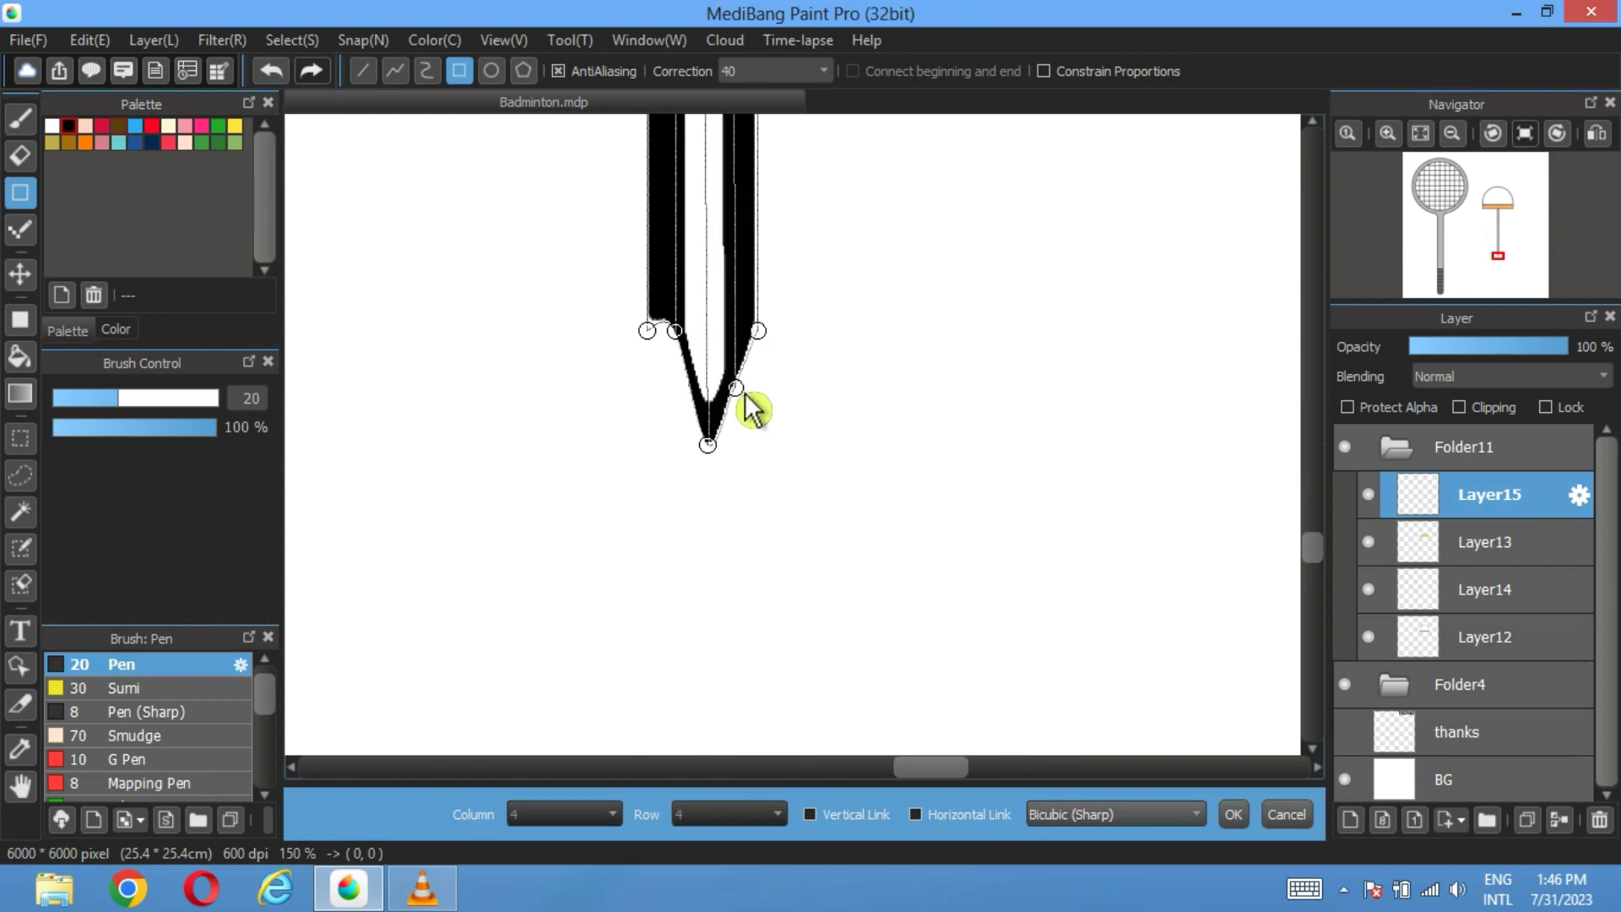
pyautogui.moveTo(674, 332); pyautogui.dragTo(687, 397)
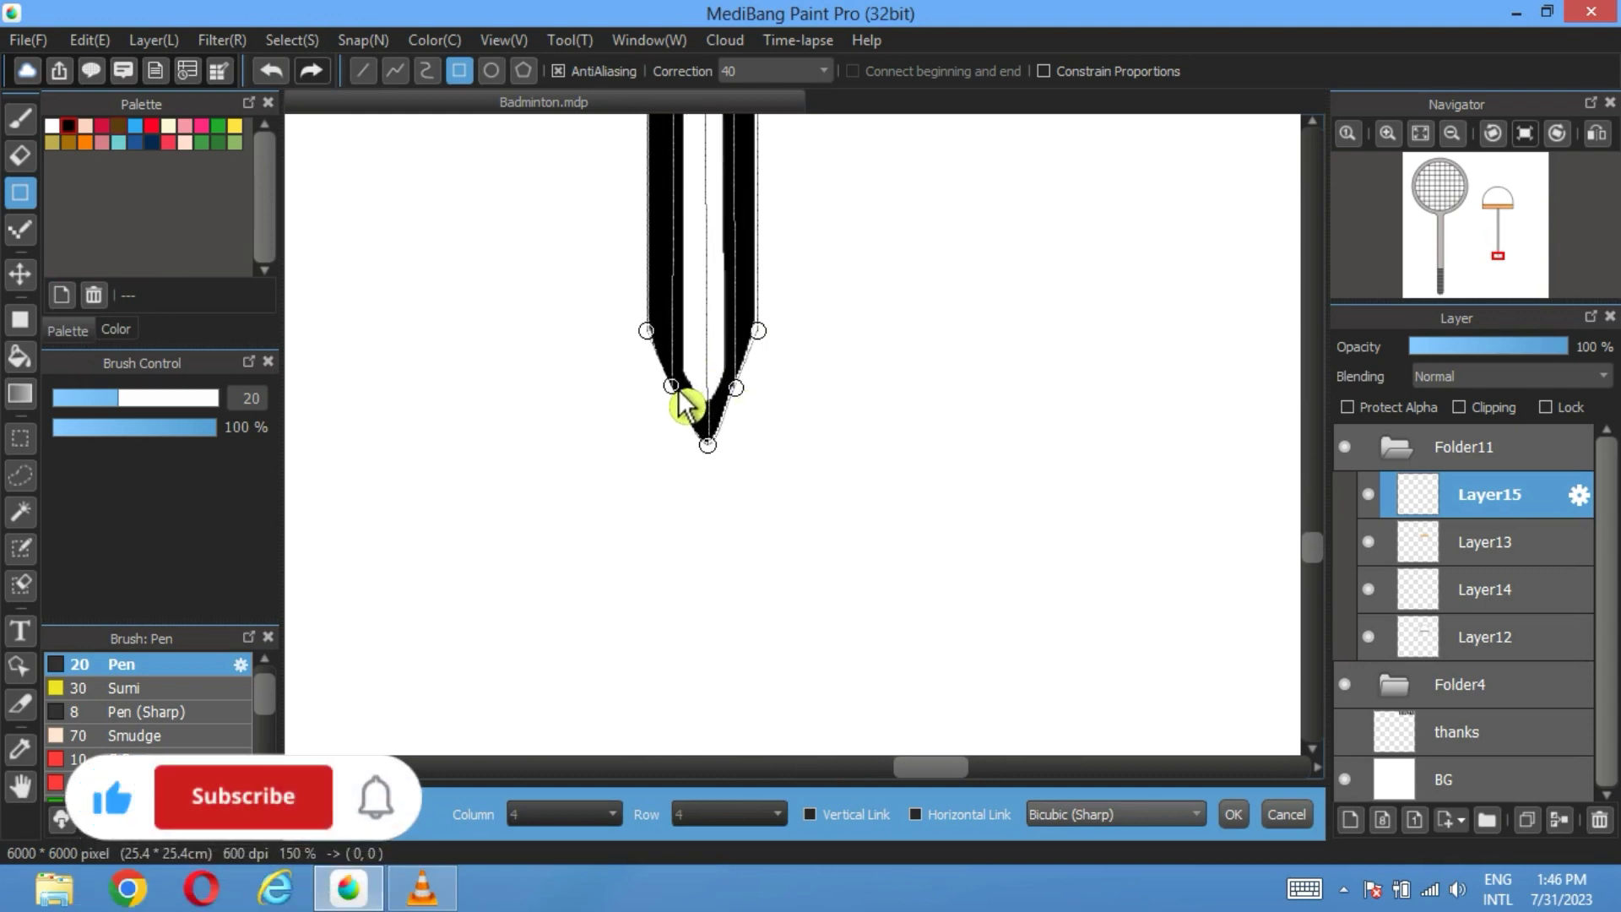
pyautogui.click(1420, 133)
pyautogui.scroll(3, 1013, 380)
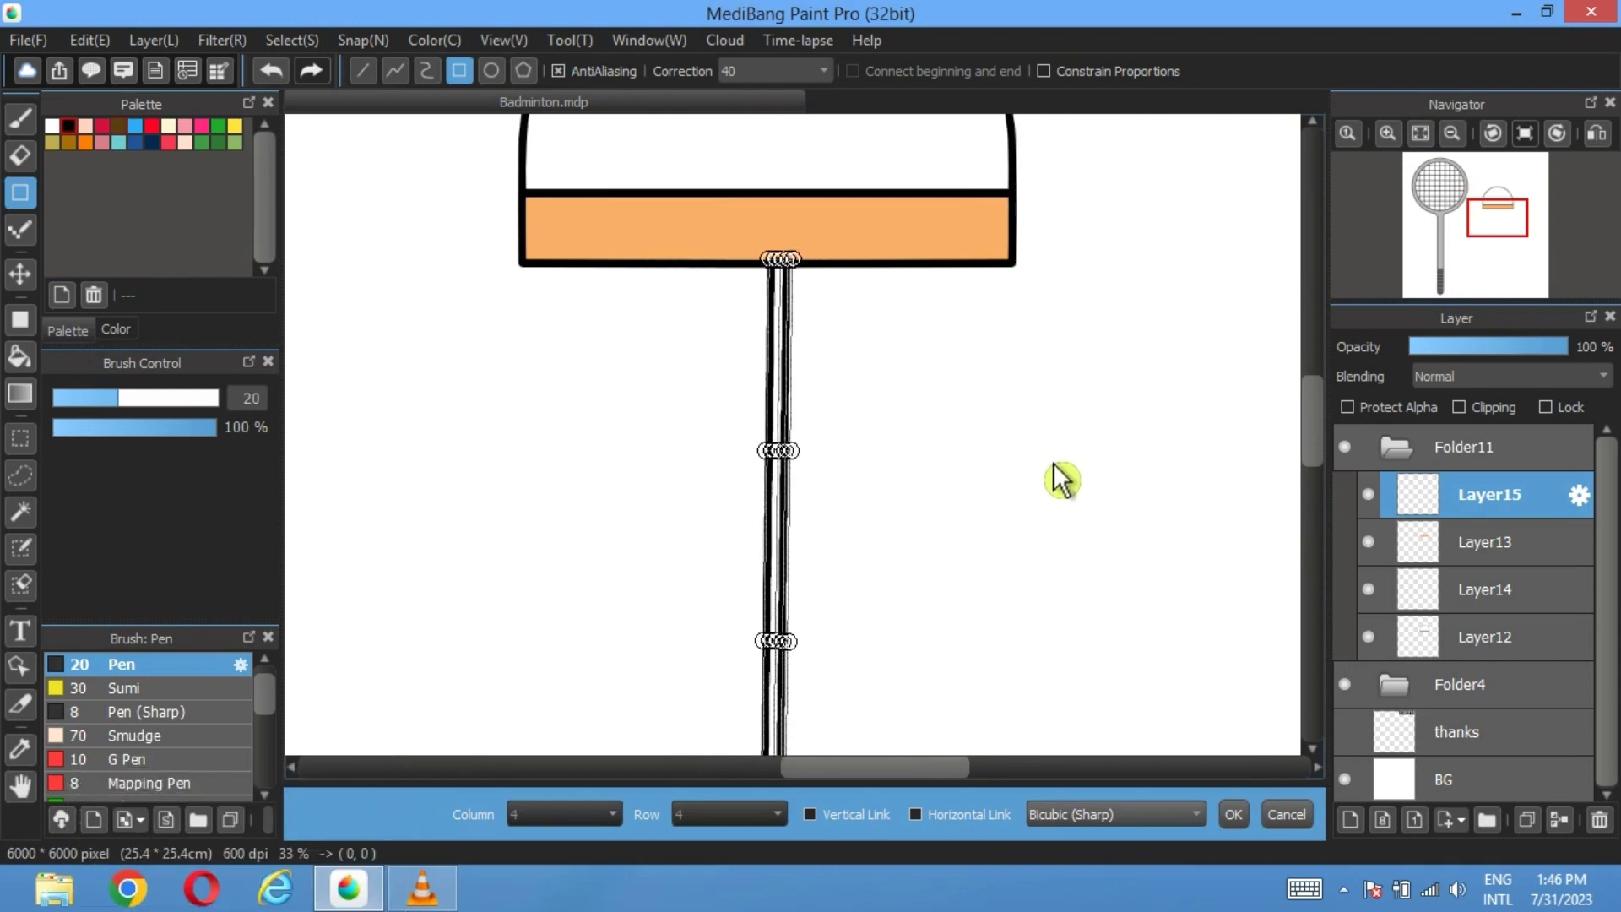
pyautogui.scroll(3, 921, 437)
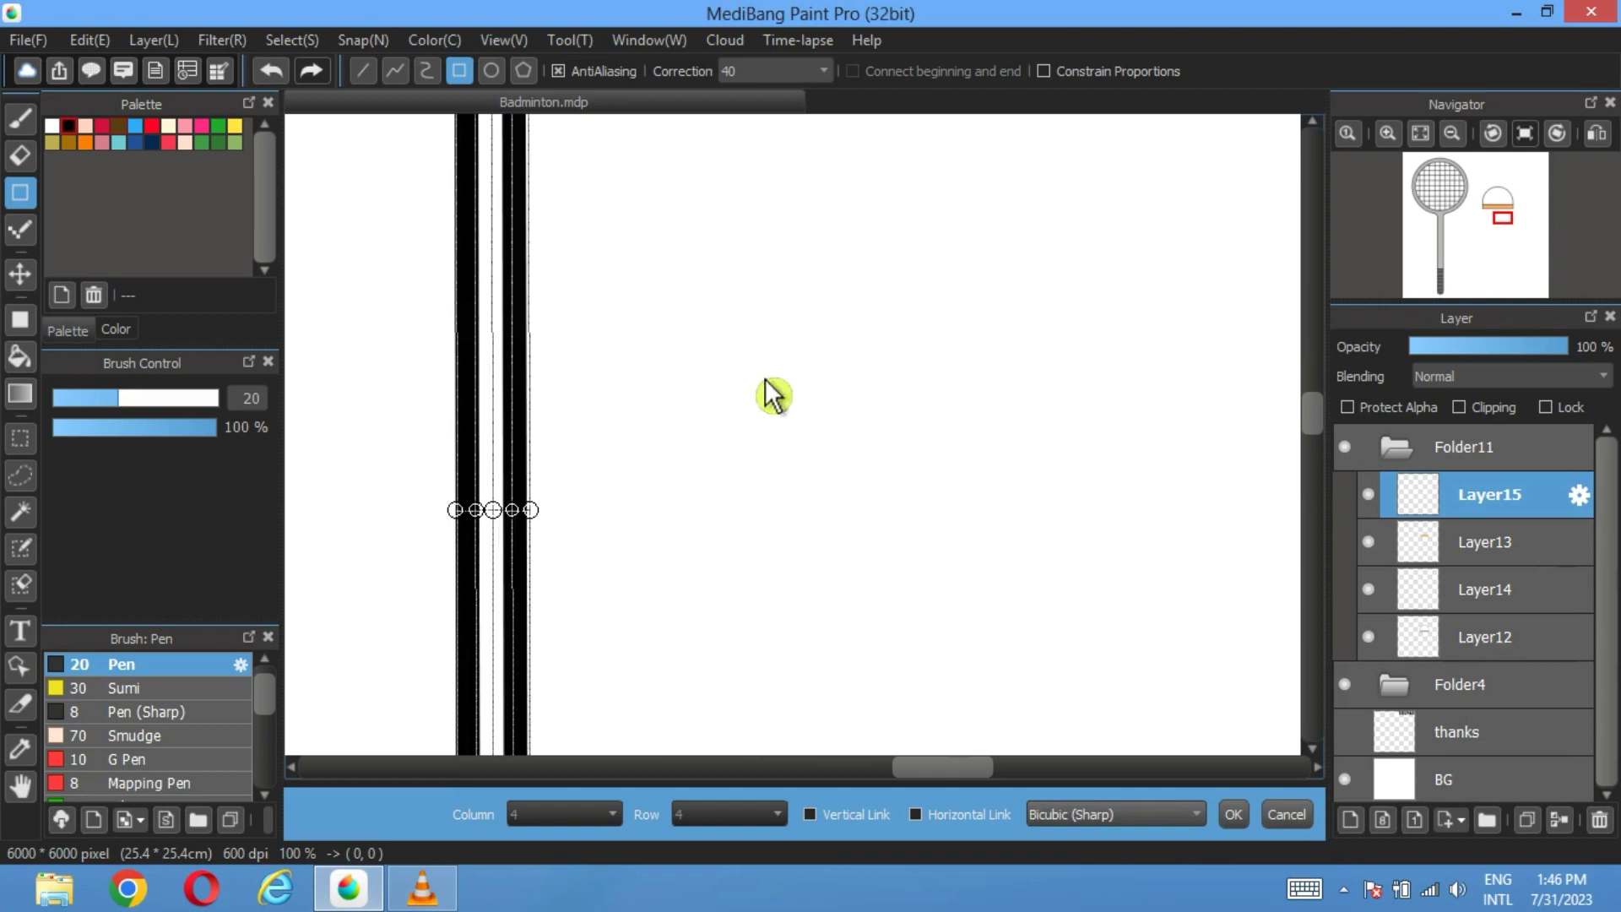
pyautogui.moveTo(773, 395); pyautogui.dragTo(879, 409)
pyautogui.scroll(-2, 881, 411)
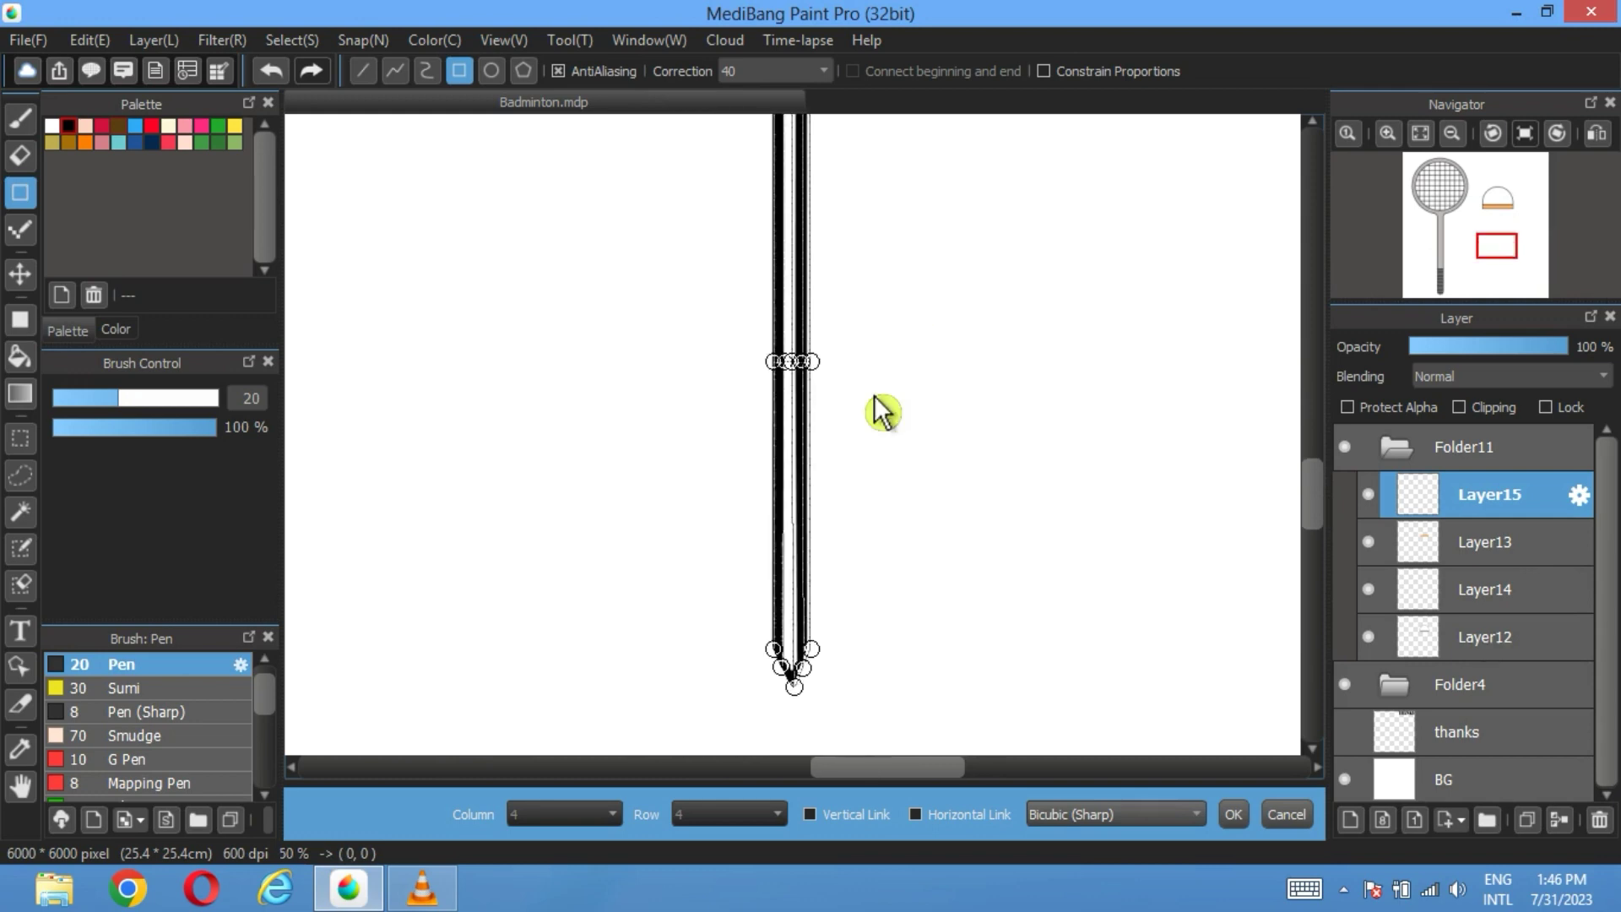
pyautogui.click(1237, 824)
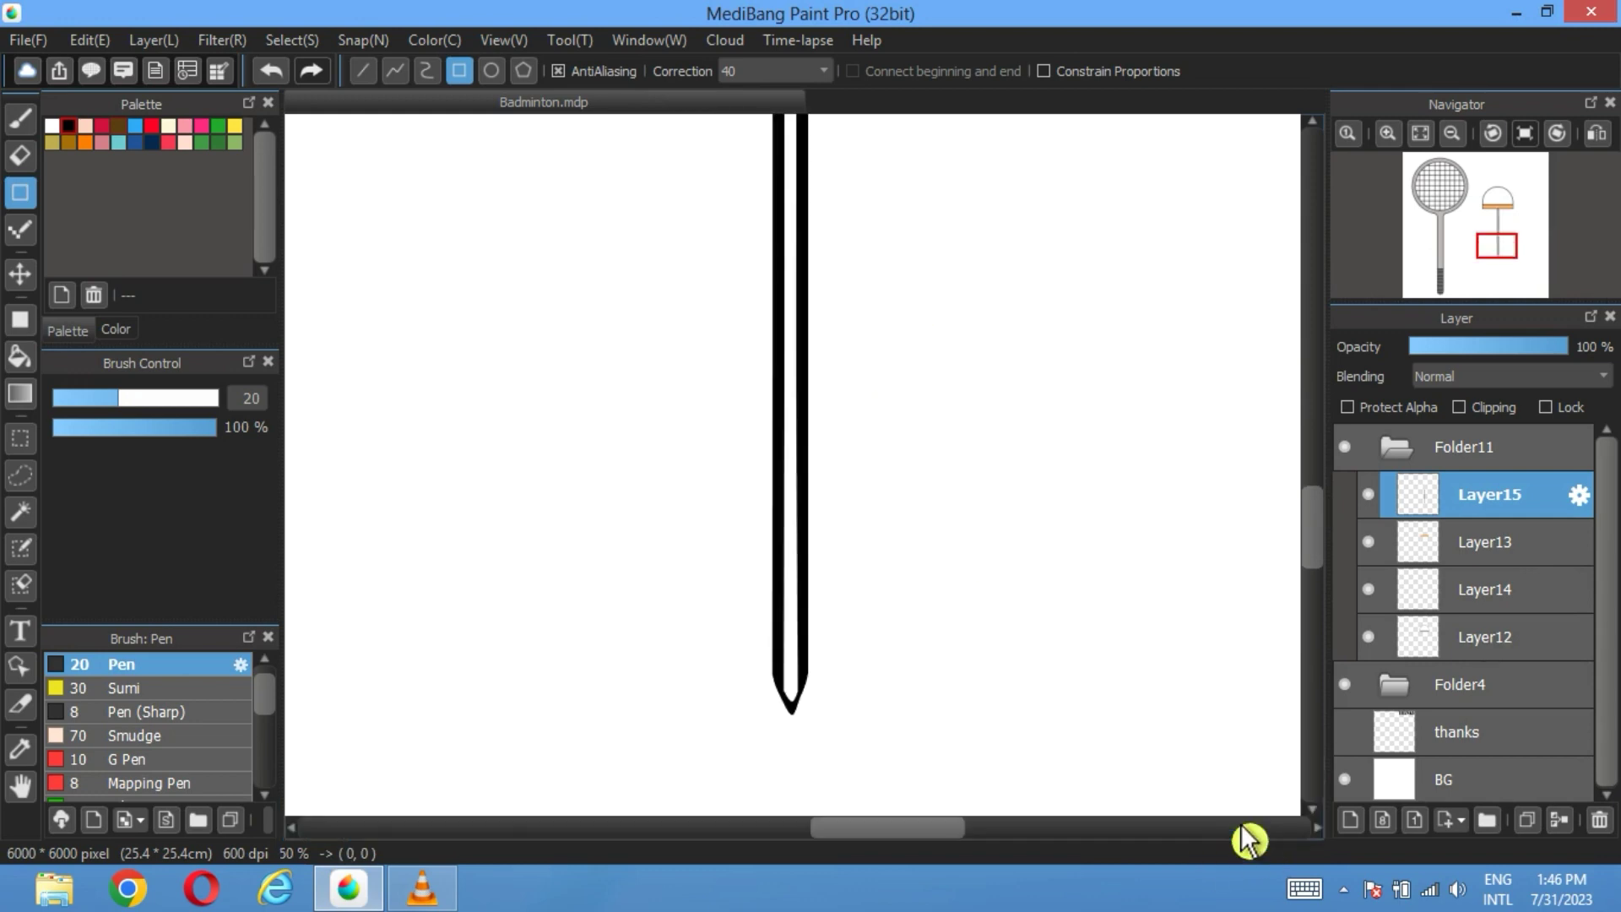
# Step: On a new layer, draw a tall black ellipse outline below the orange band, overlapping the stem
pyautogui.click(1421, 132)
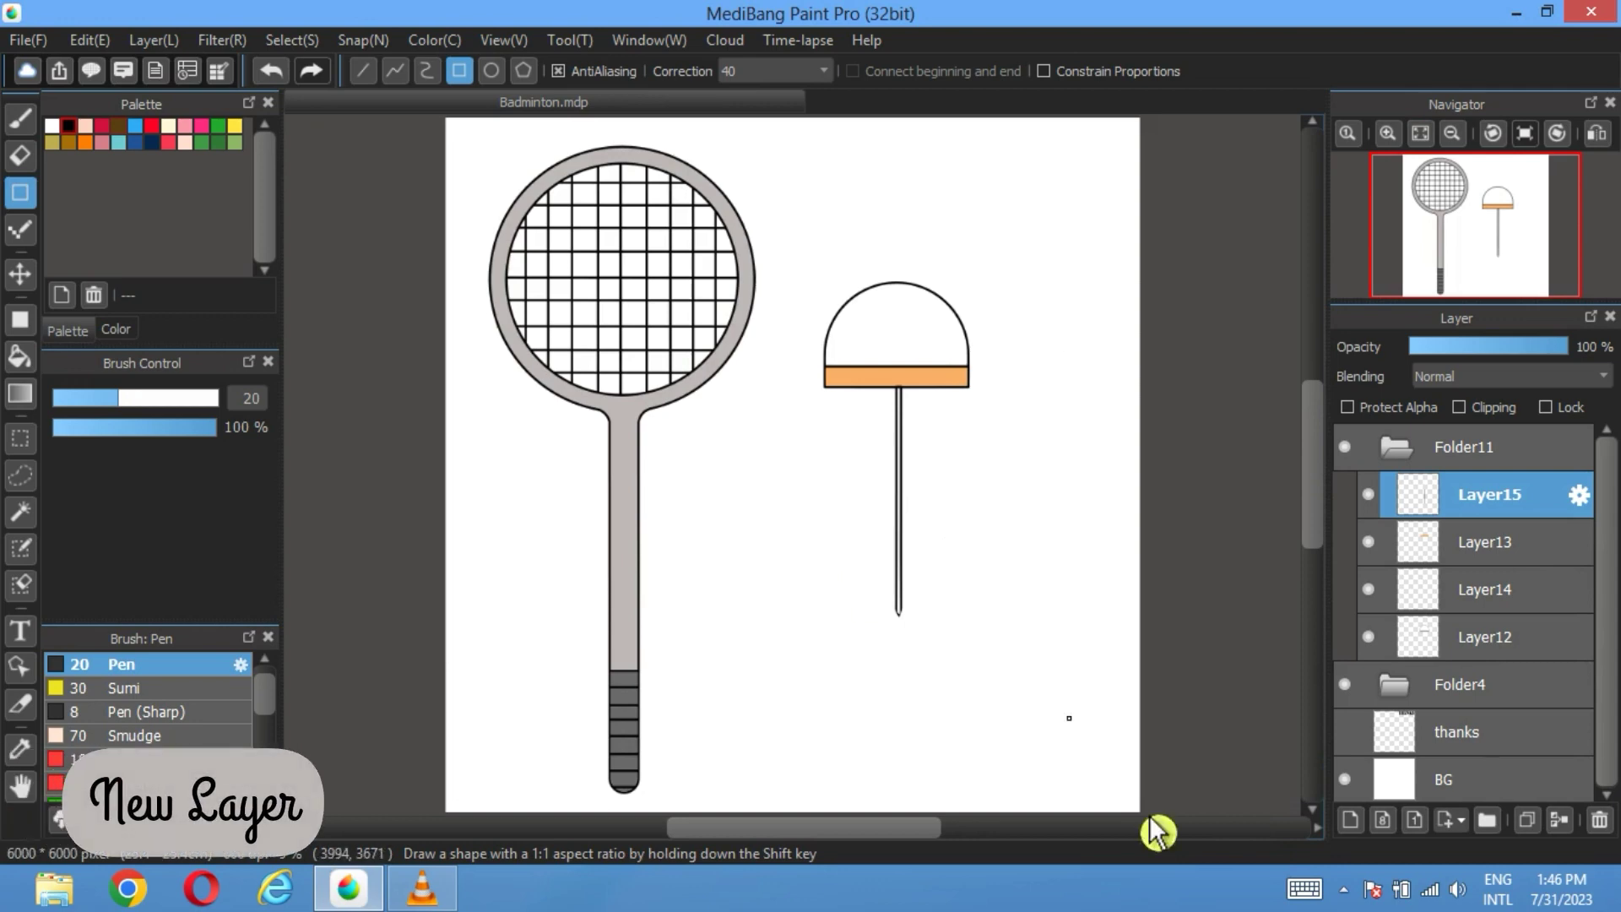
pyautogui.click(1351, 820)
pyautogui.click(492, 71)
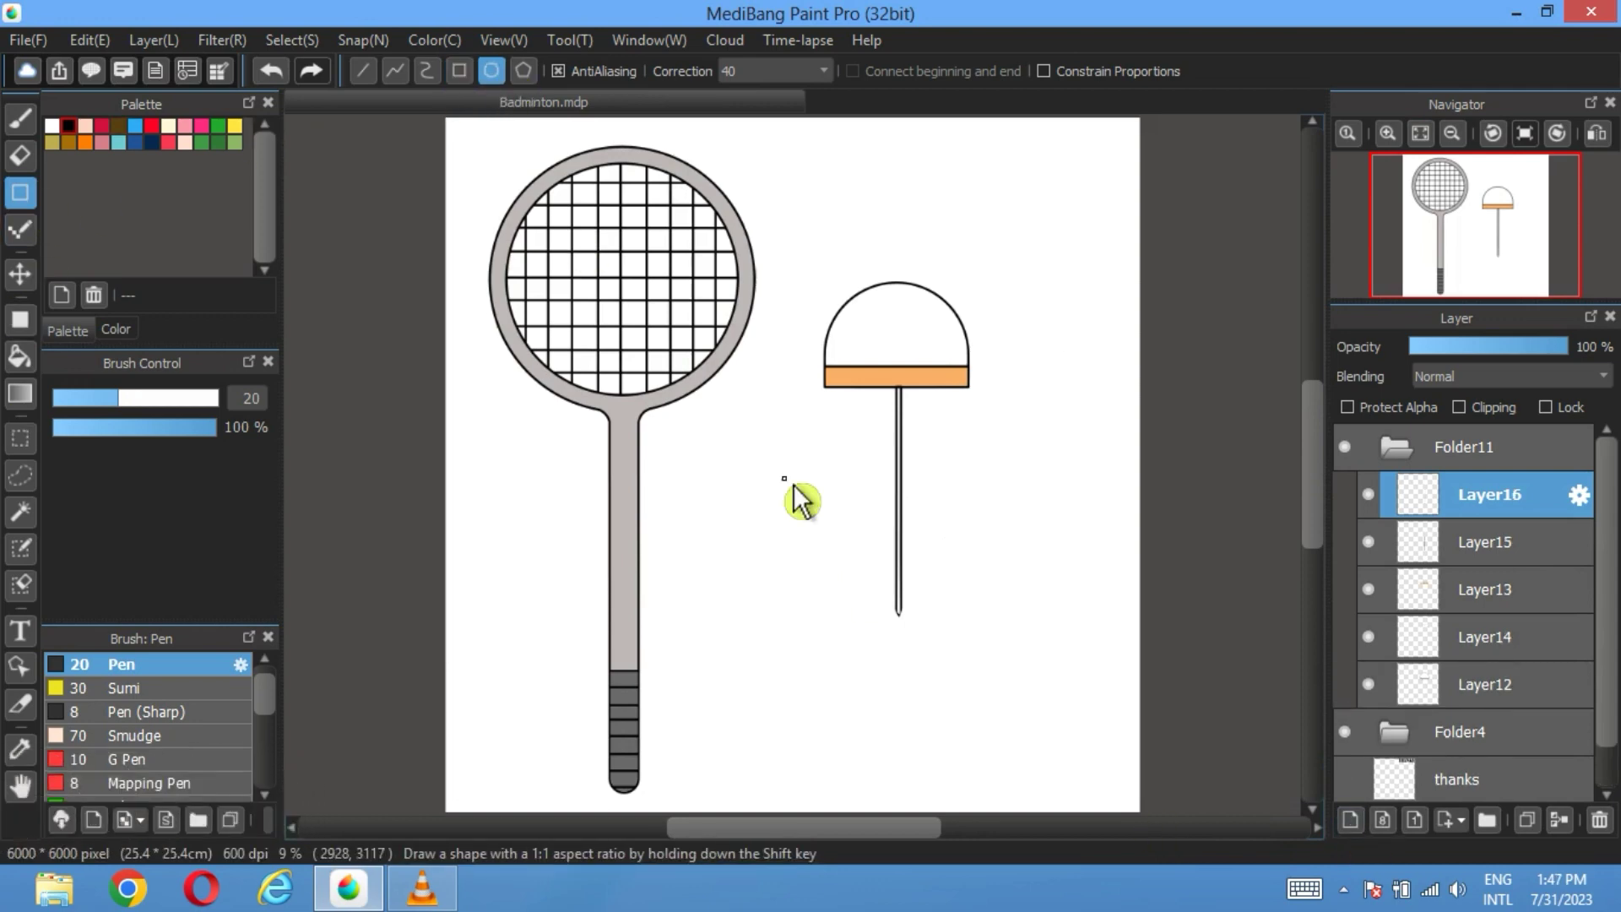
pyautogui.moveTo(915, 544); pyautogui.dragTo(871, 700)
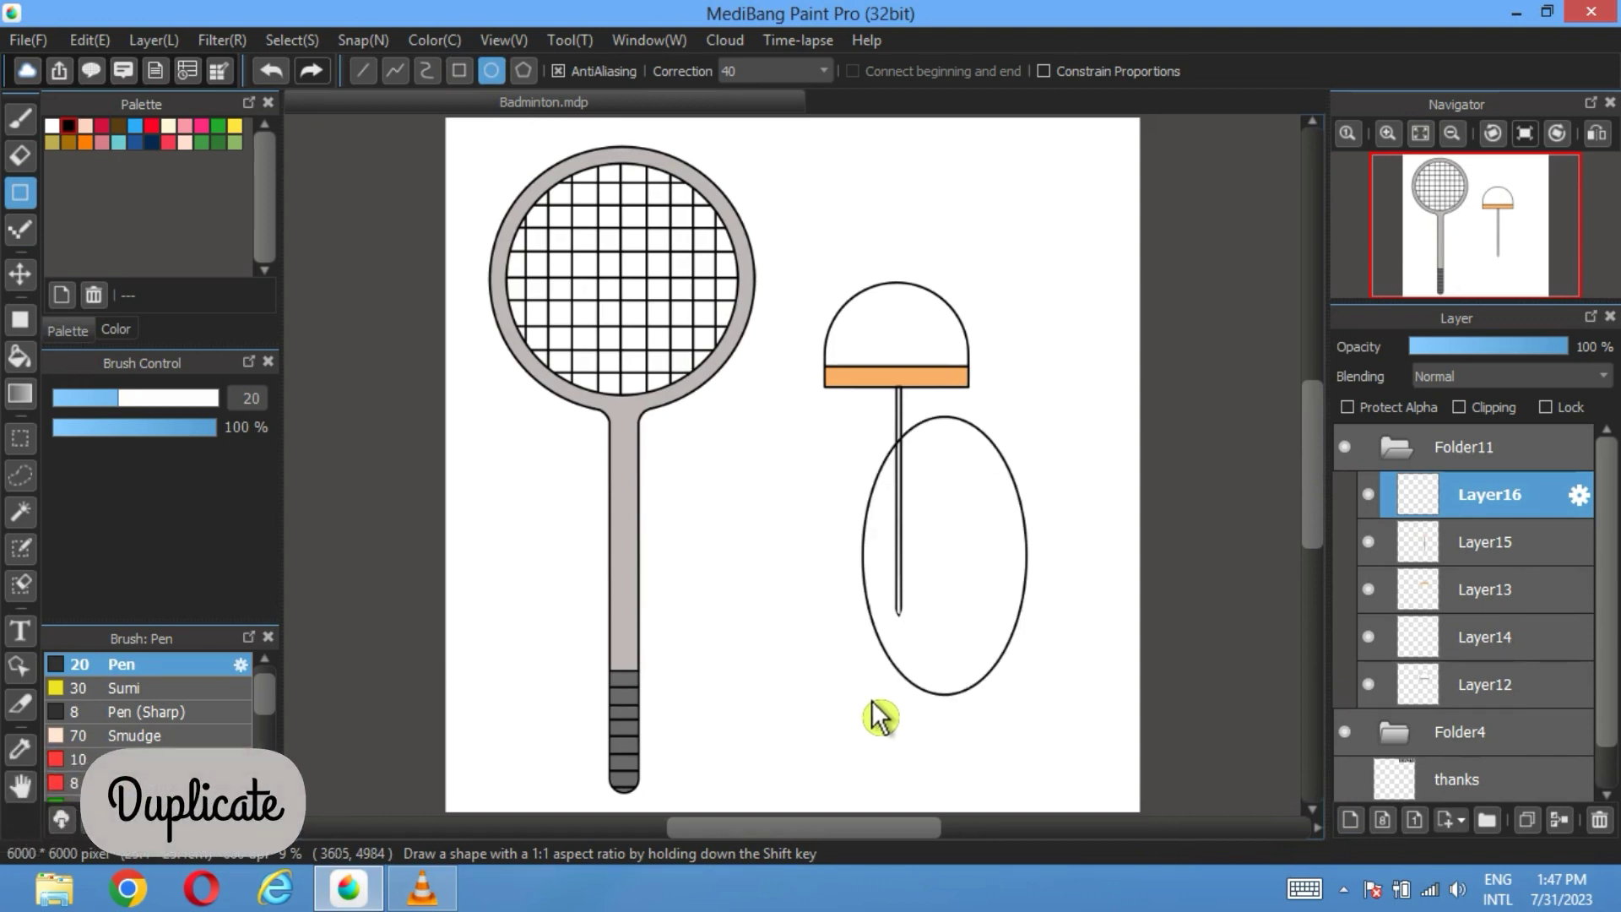
# Step: Duplicate the ellipse layer, hide the stem's Layer15, and move the copy left so the two ellipses overlap in a leaf shape
pyautogui.click(1526, 820)
pyautogui.click(1369, 590)
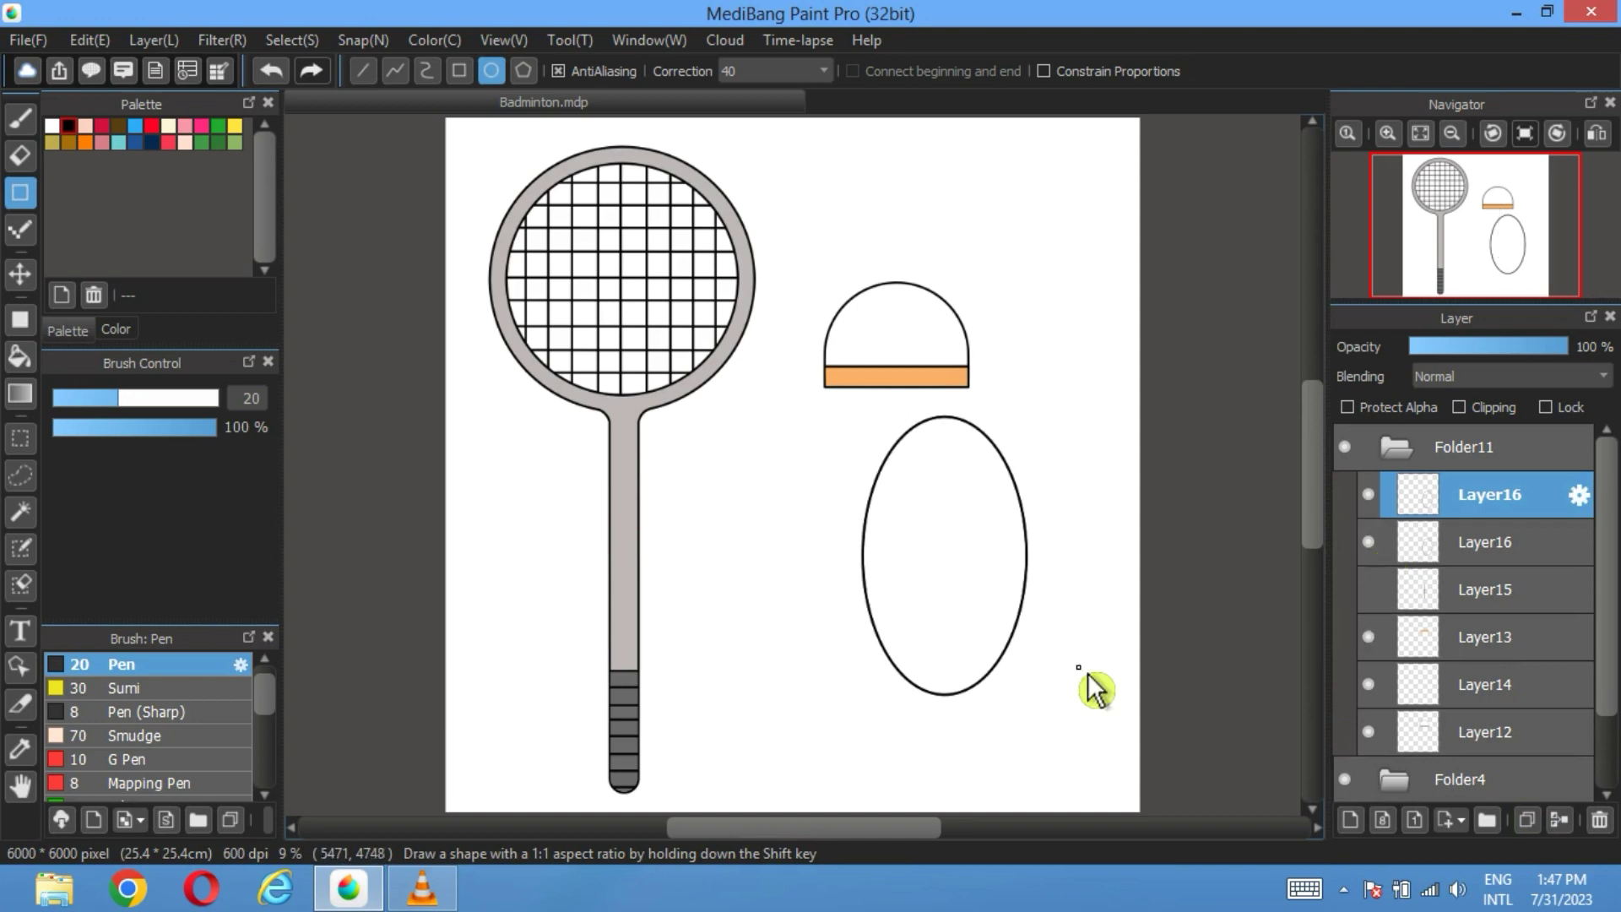
pyautogui.click(22, 275)
pyautogui.moveTo(914, 521); pyautogui.dragTo(823, 518)
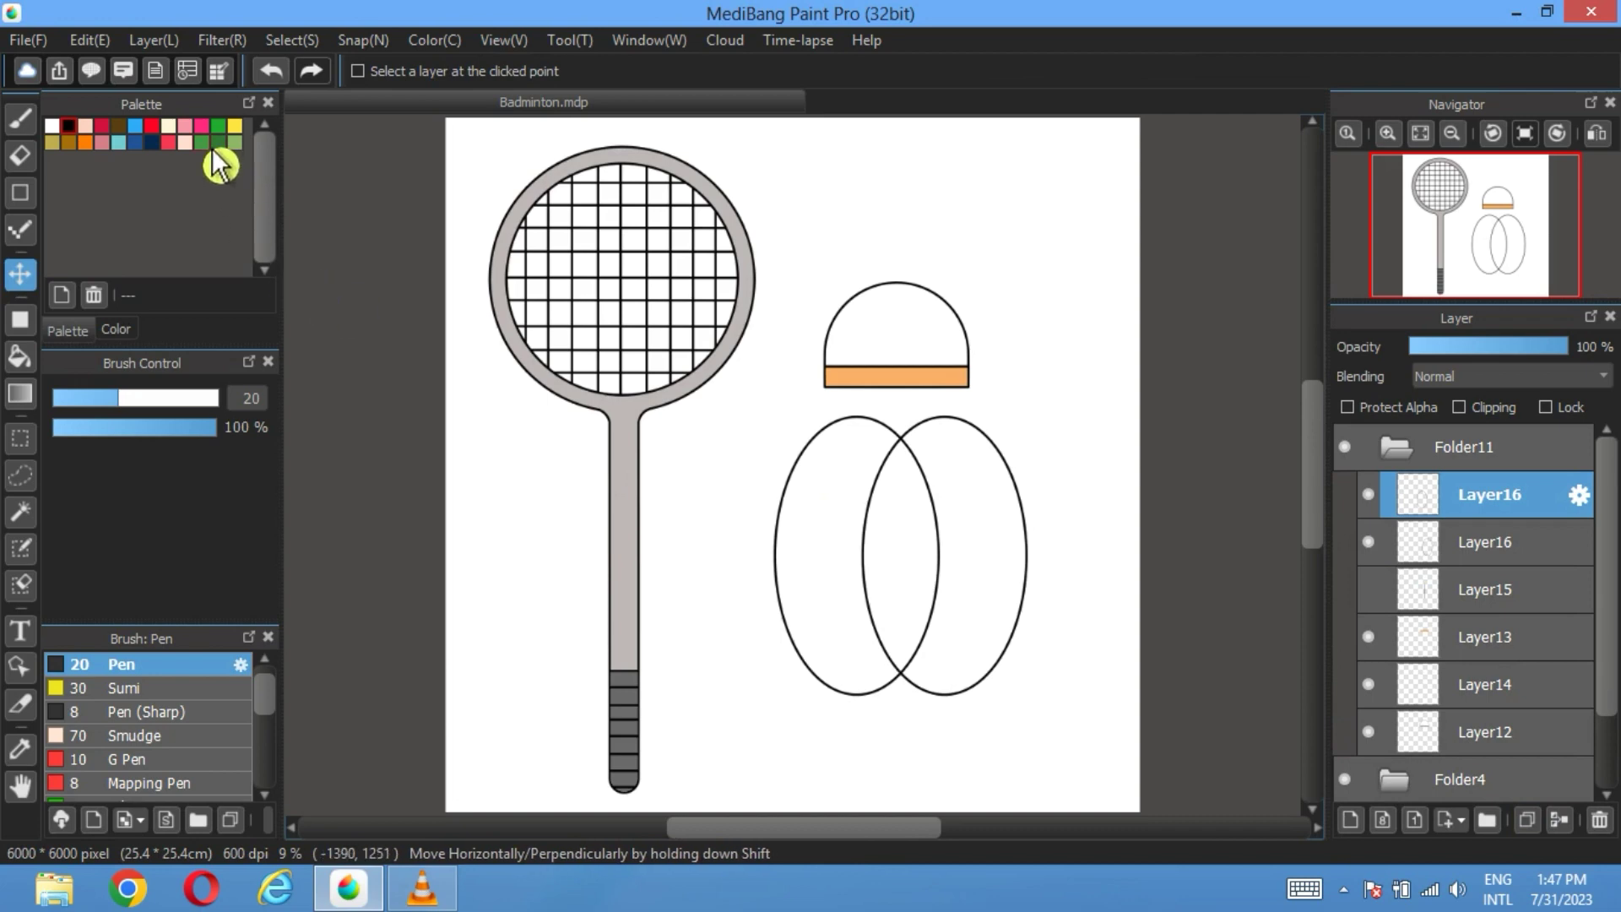
# Step: On a new layer, bucket-fill the leaf-shaped overlap of the two ellipses with light green and hide both ellipse layers
pyautogui.click(235, 142)
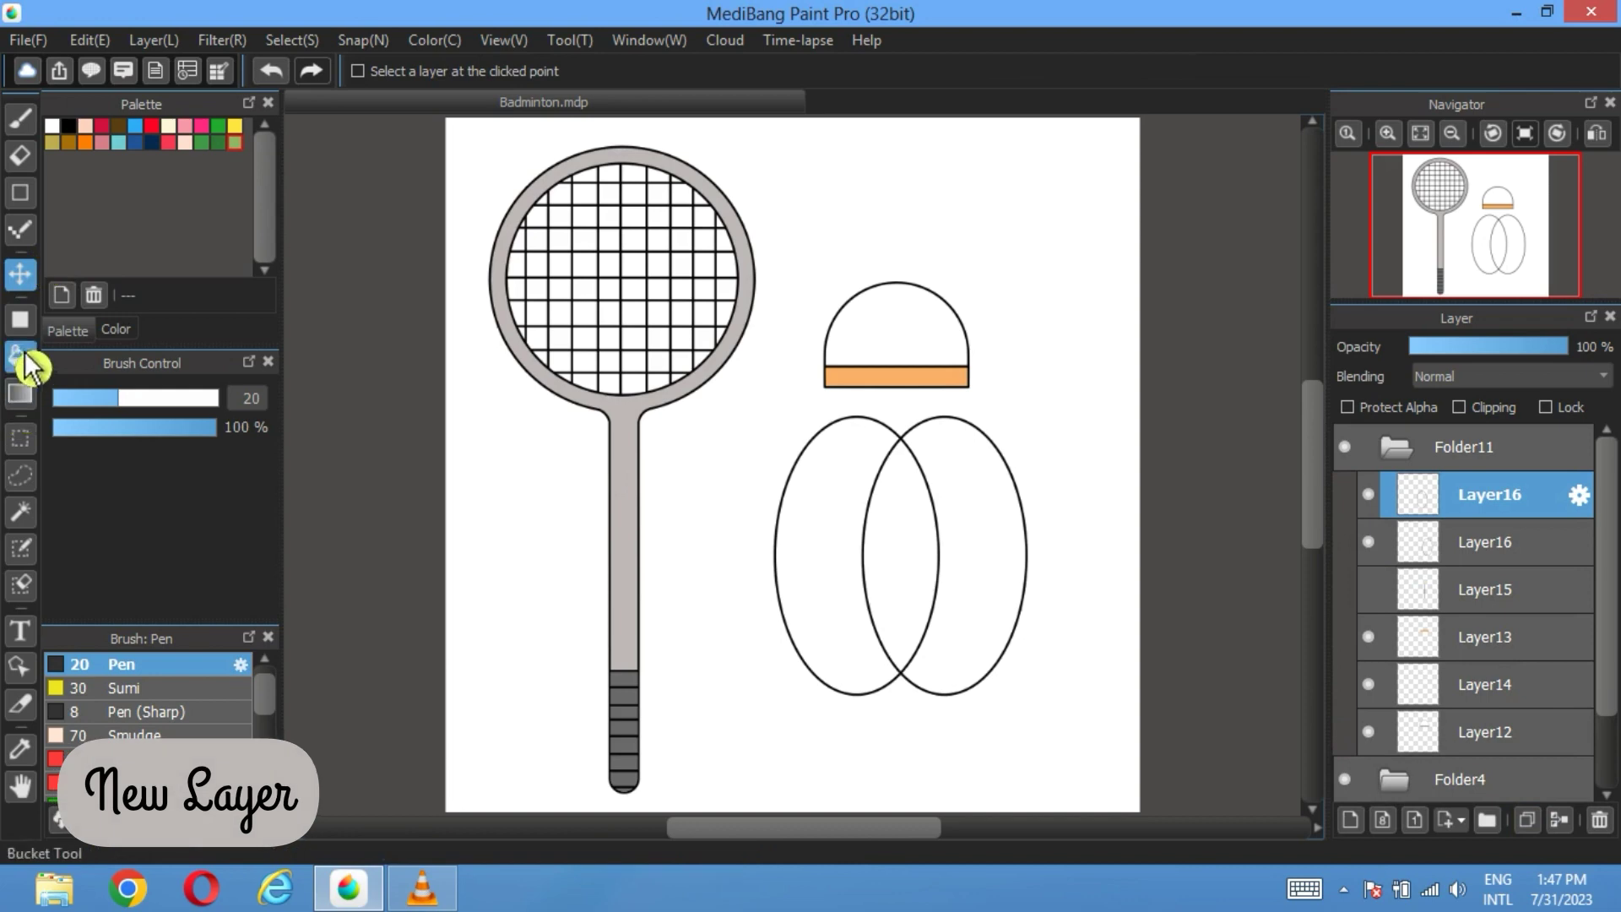
pyautogui.click(25, 356)
pyautogui.click(1350, 820)
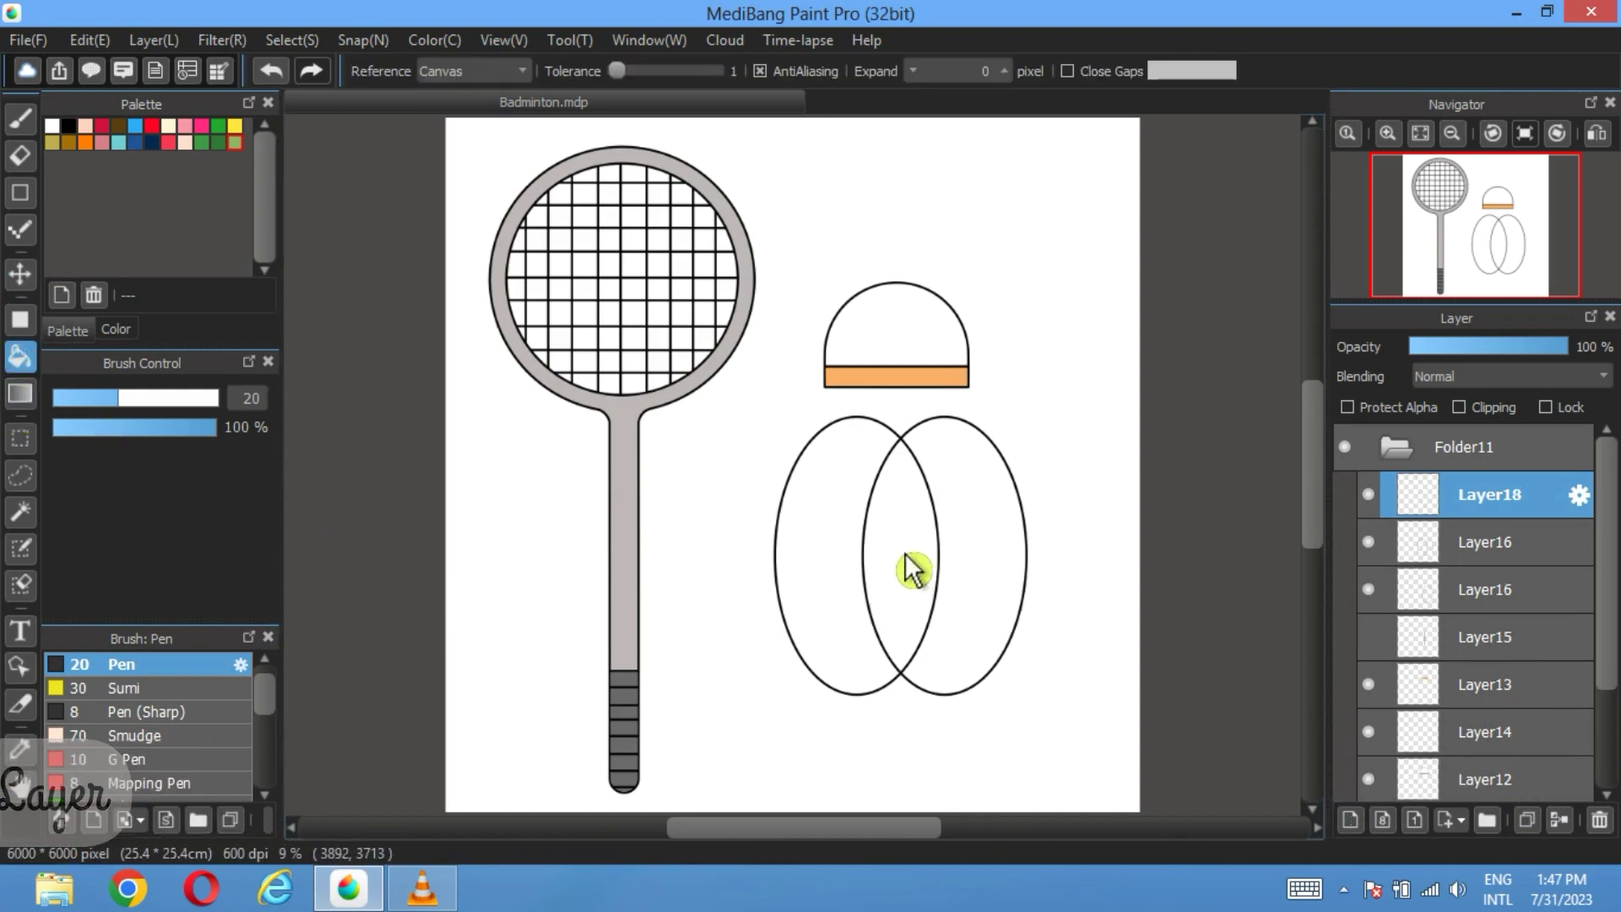
pyautogui.click(905, 554)
pyautogui.click(1368, 542)
pyautogui.click(1369, 590)
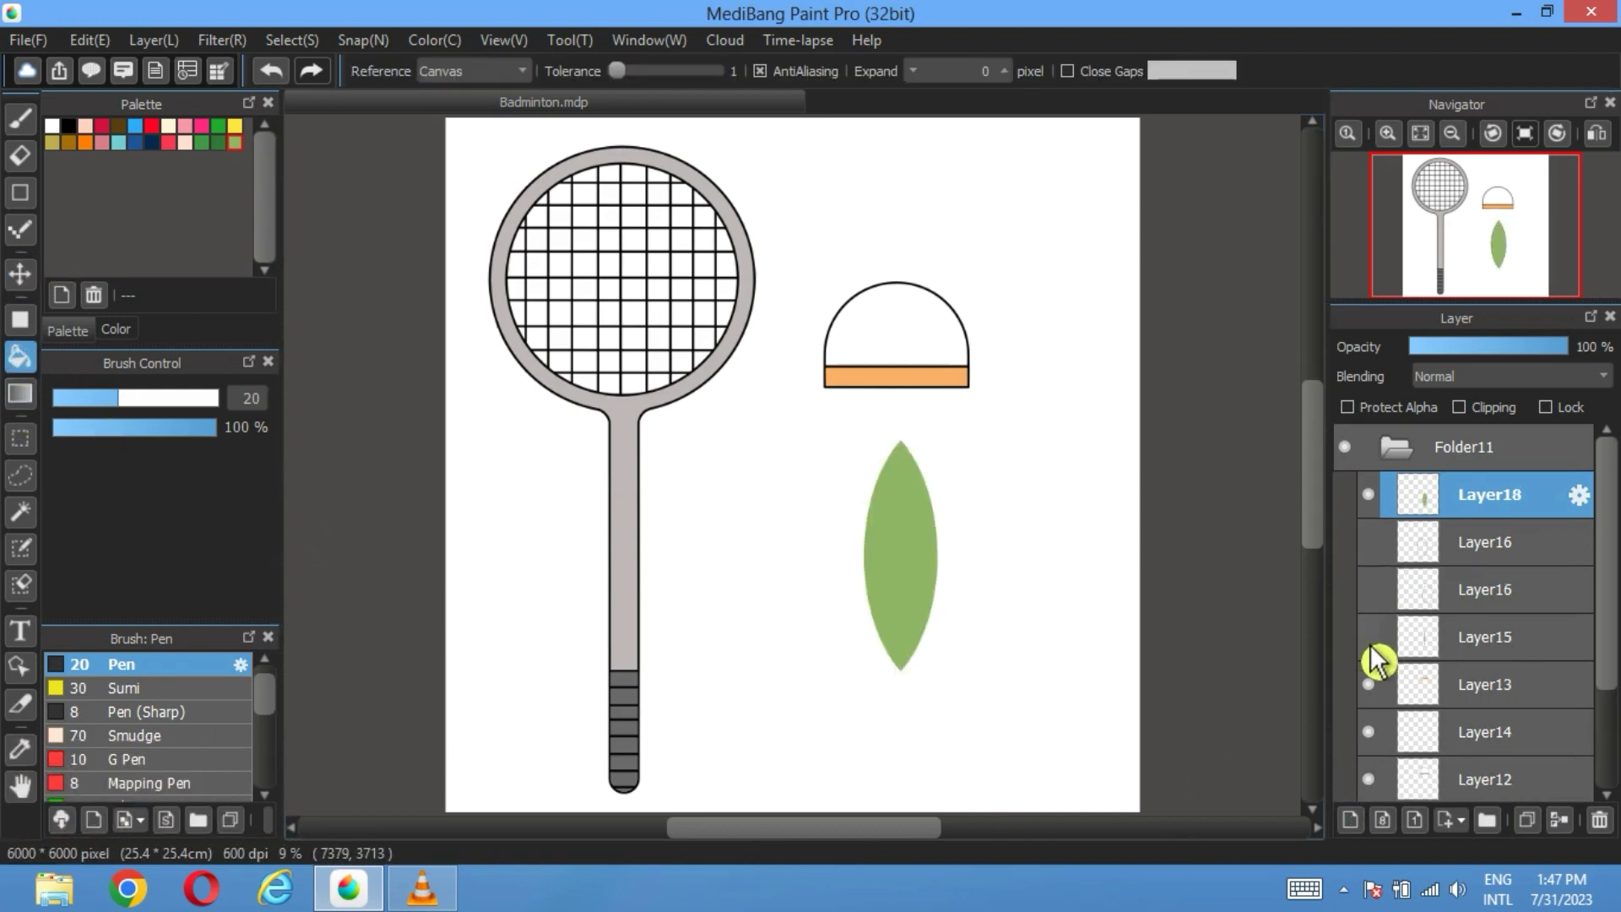
# Step: Show the stem's Layer15, place the green leaf's Layer18 directly beneath it, and centre the leaf on the stem
pyautogui.moveTo(1553, 506); pyautogui.dragTo(1511, 666)
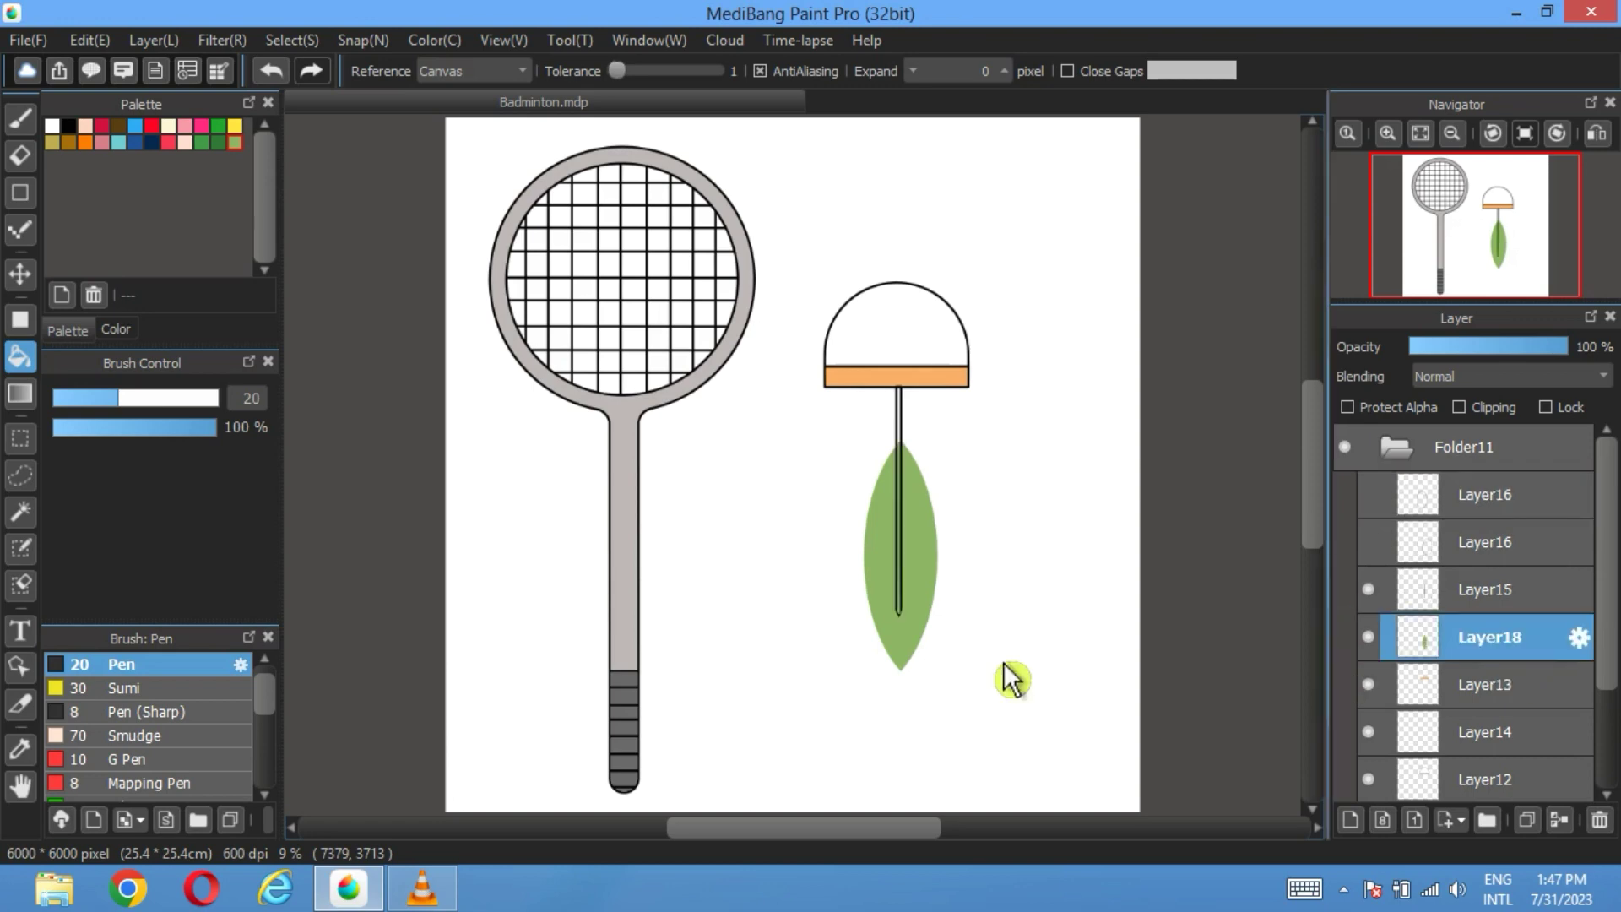
pyautogui.click(30, 274)
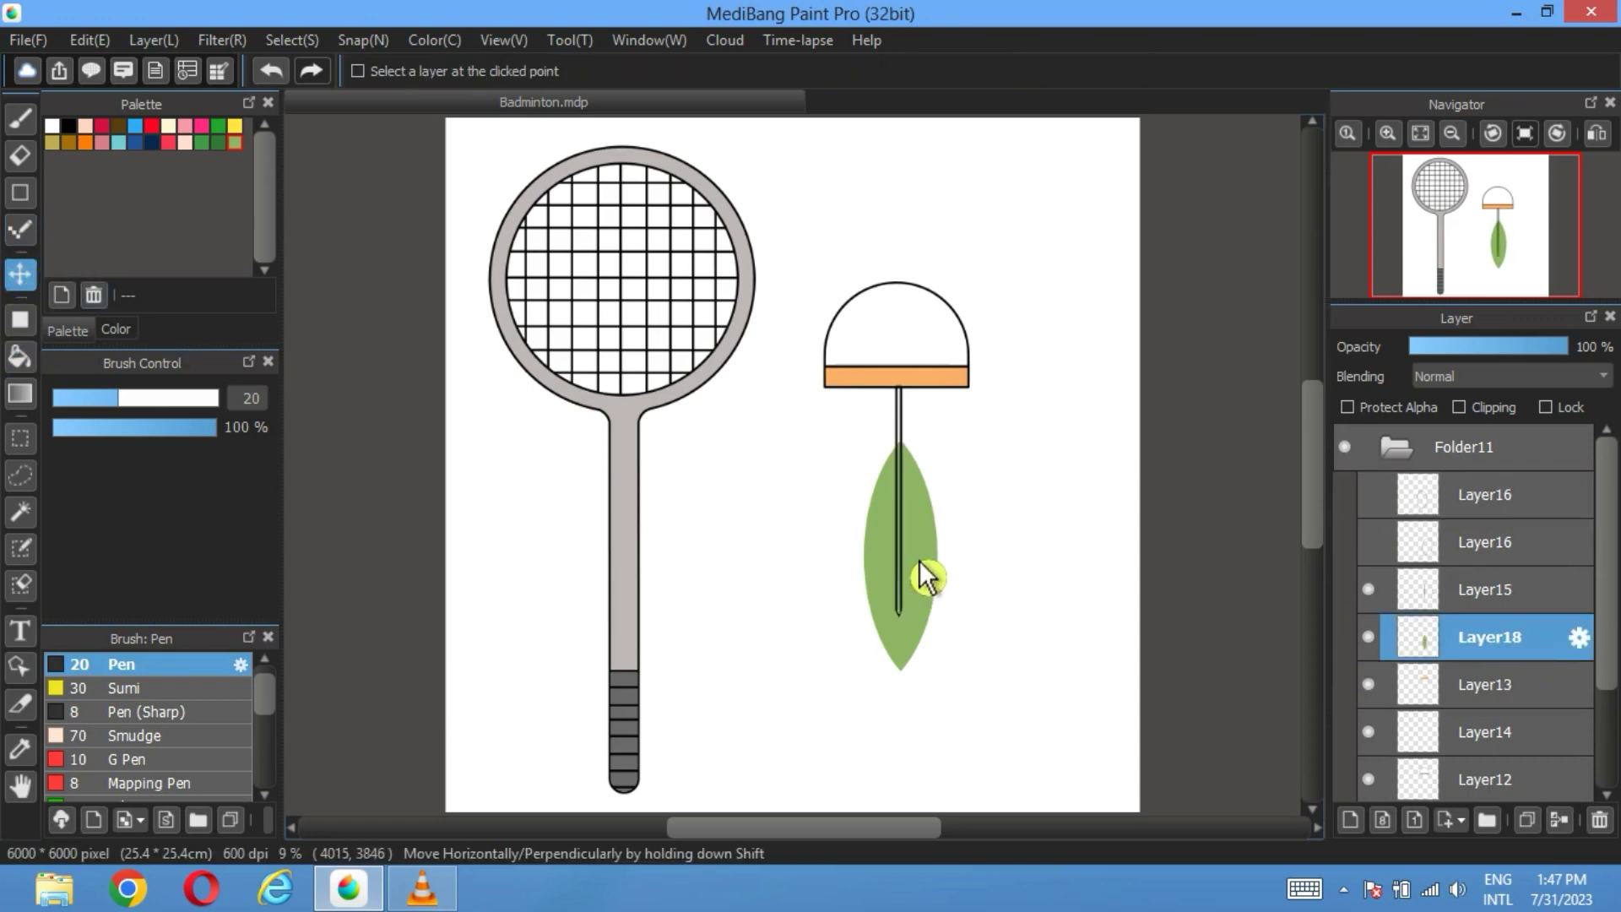
pyautogui.moveTo(918, 560); pyautogui.dragTo(926, 564)
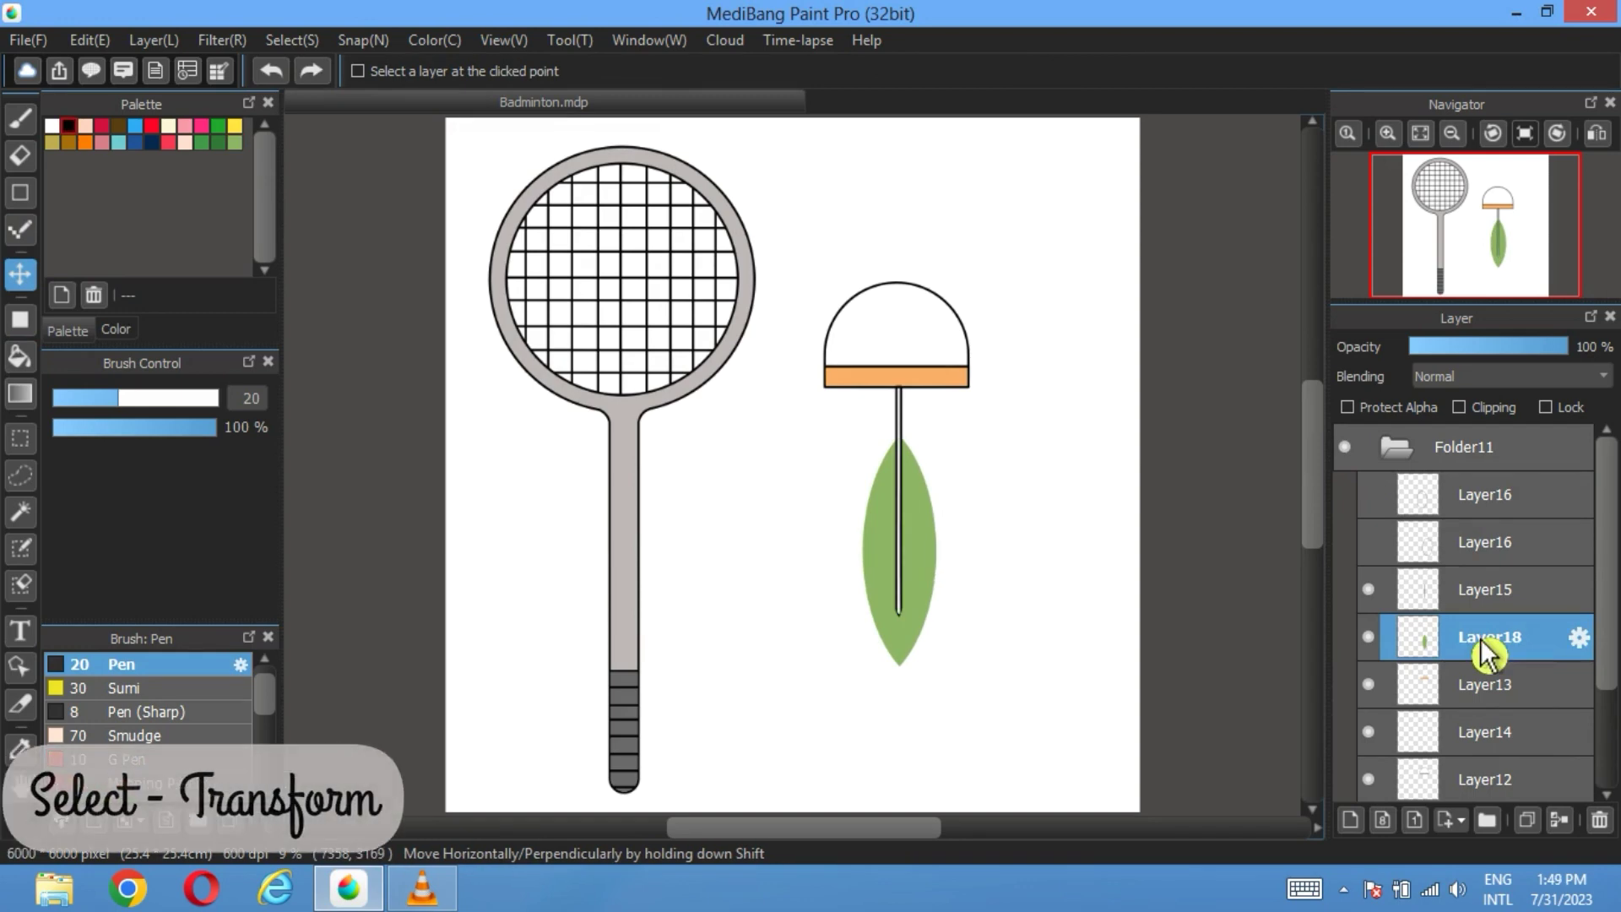
# Step: Narrow the green leaf on Layer18 evenly from both sides with Transform, keeping its height, and apply it
pyautogui.click(304, 40)
pyautogui.click(394, 338)
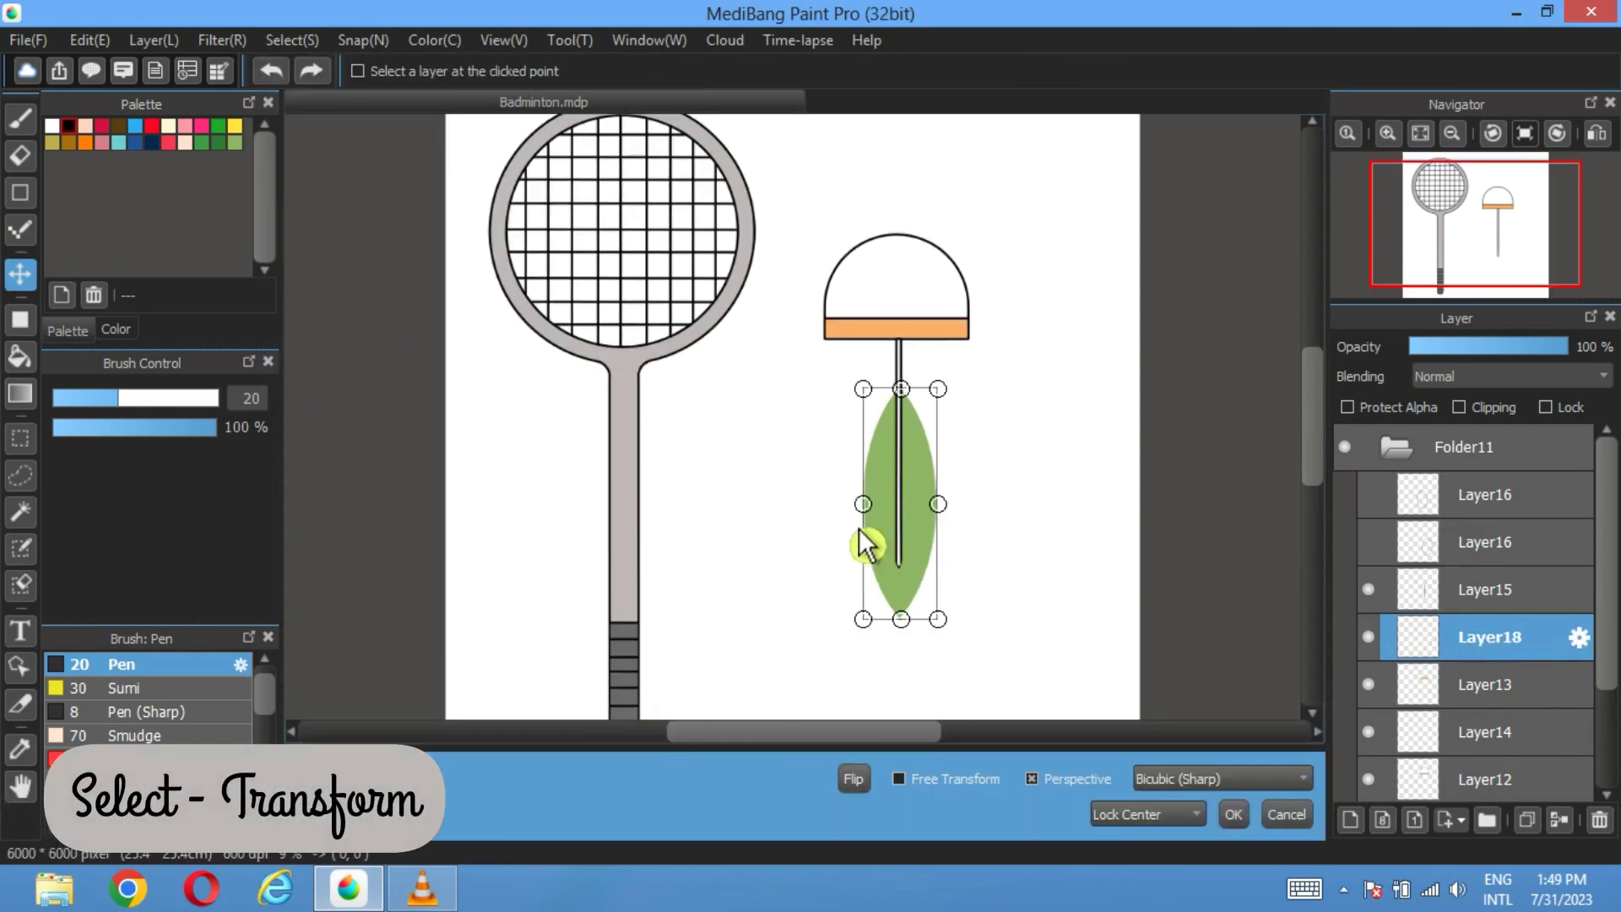
pyautogui.moveTo(862, 504); pyautogui.dragTo(881, 509)
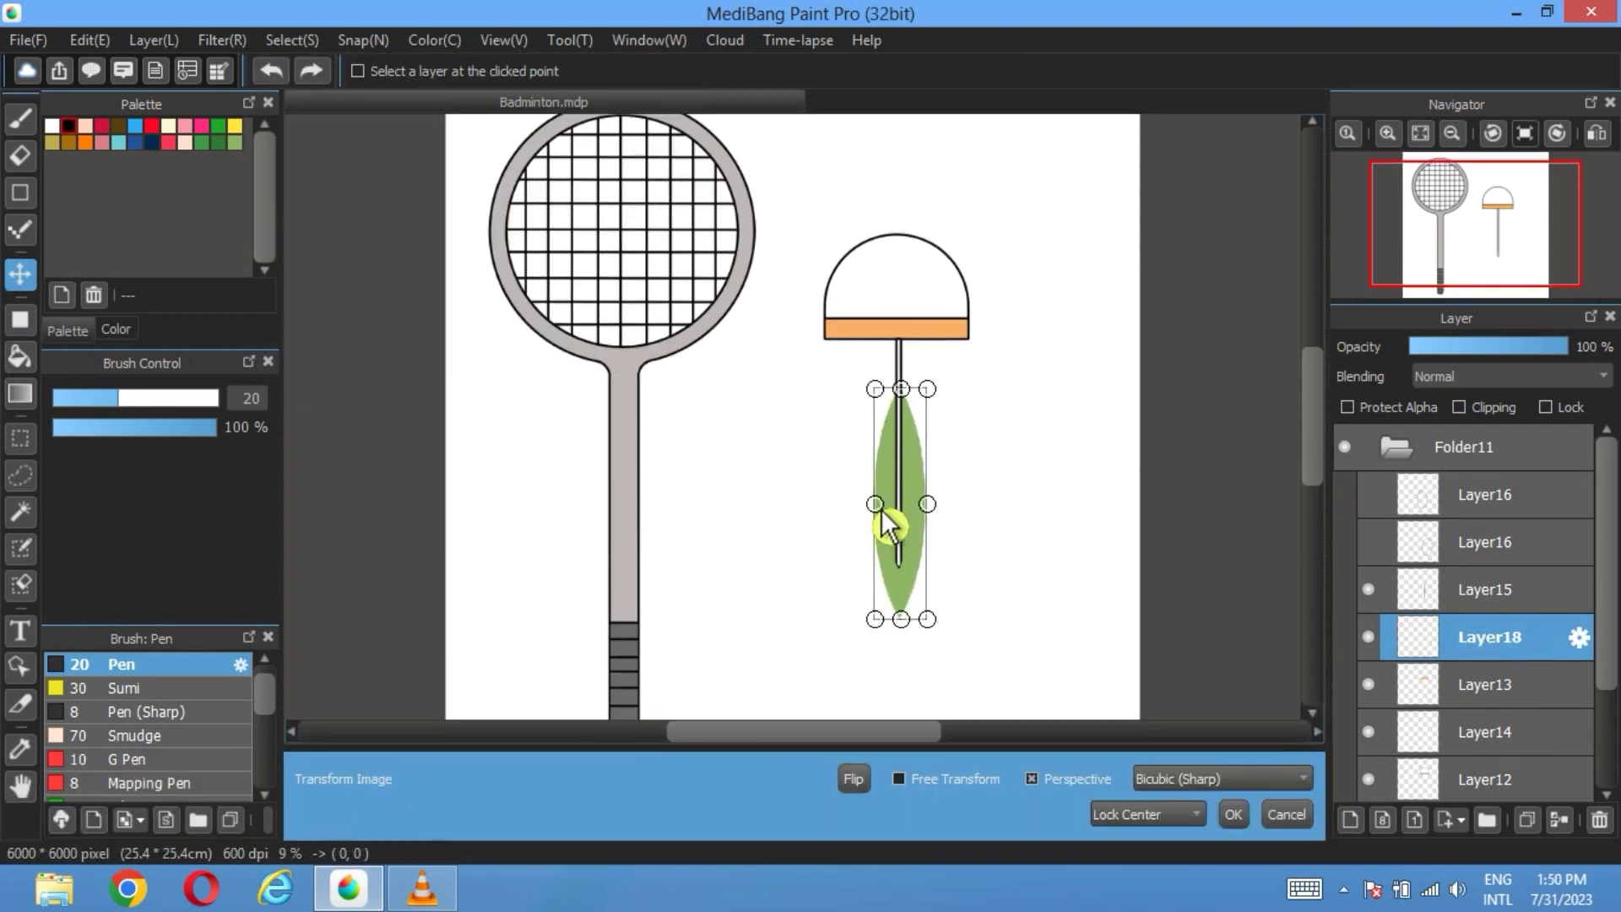
pyautogui.click(1233, 814)
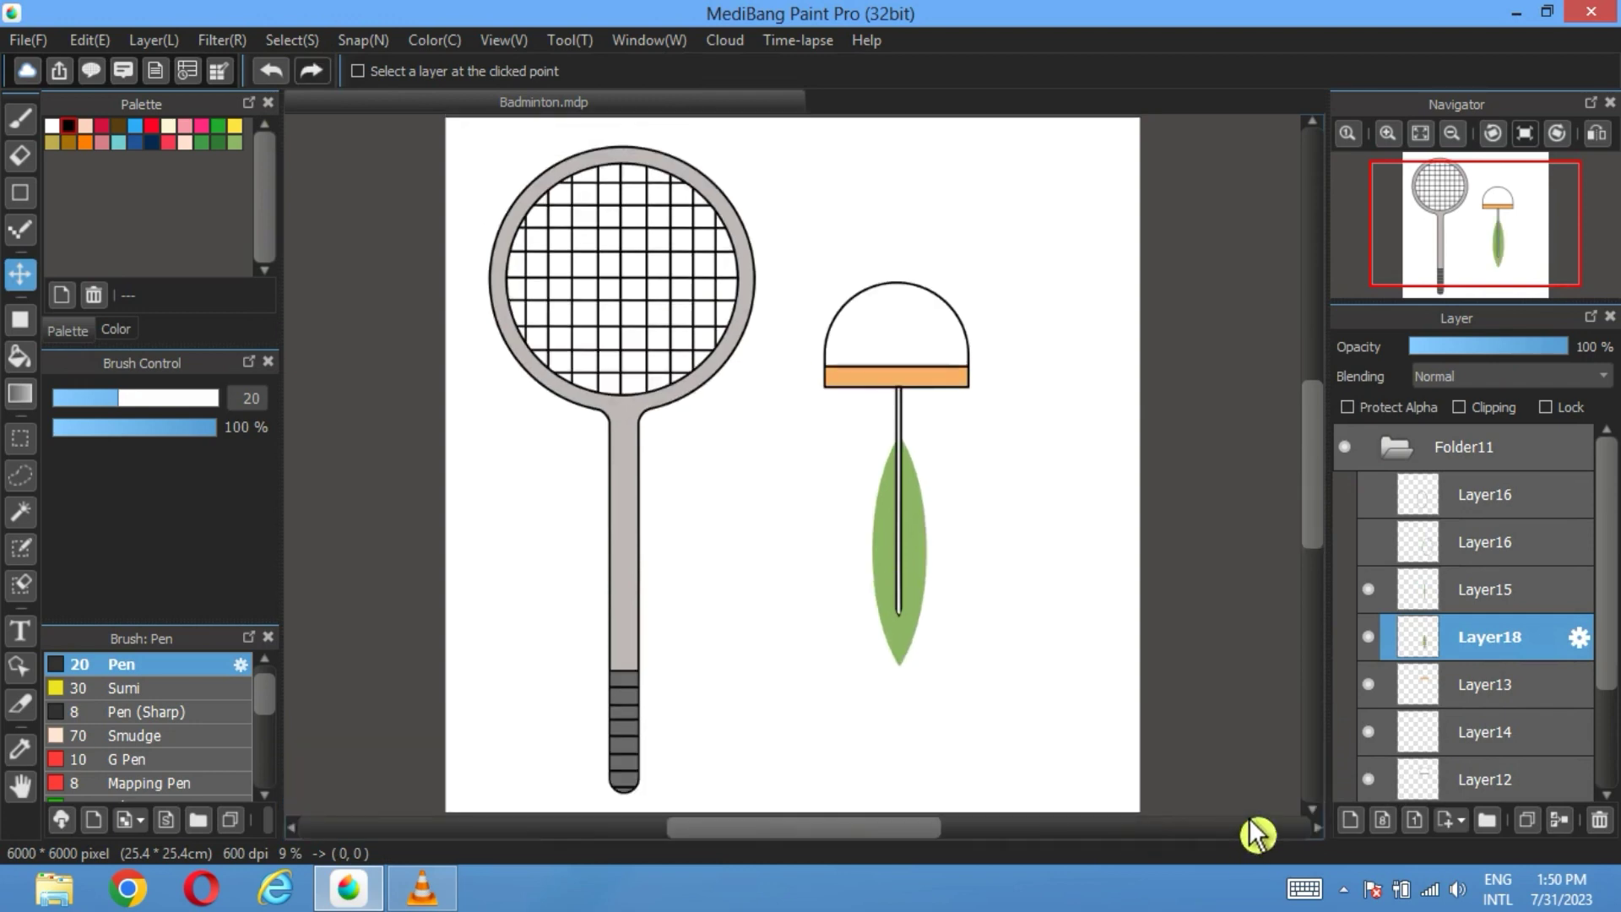
# Step: With Layer15 temporarily hidden, outline the green leaf with a 20 px black selection border on the boundary and deselect
pyautogui.click(1368, 589)
pyautogui.click(20, 511)
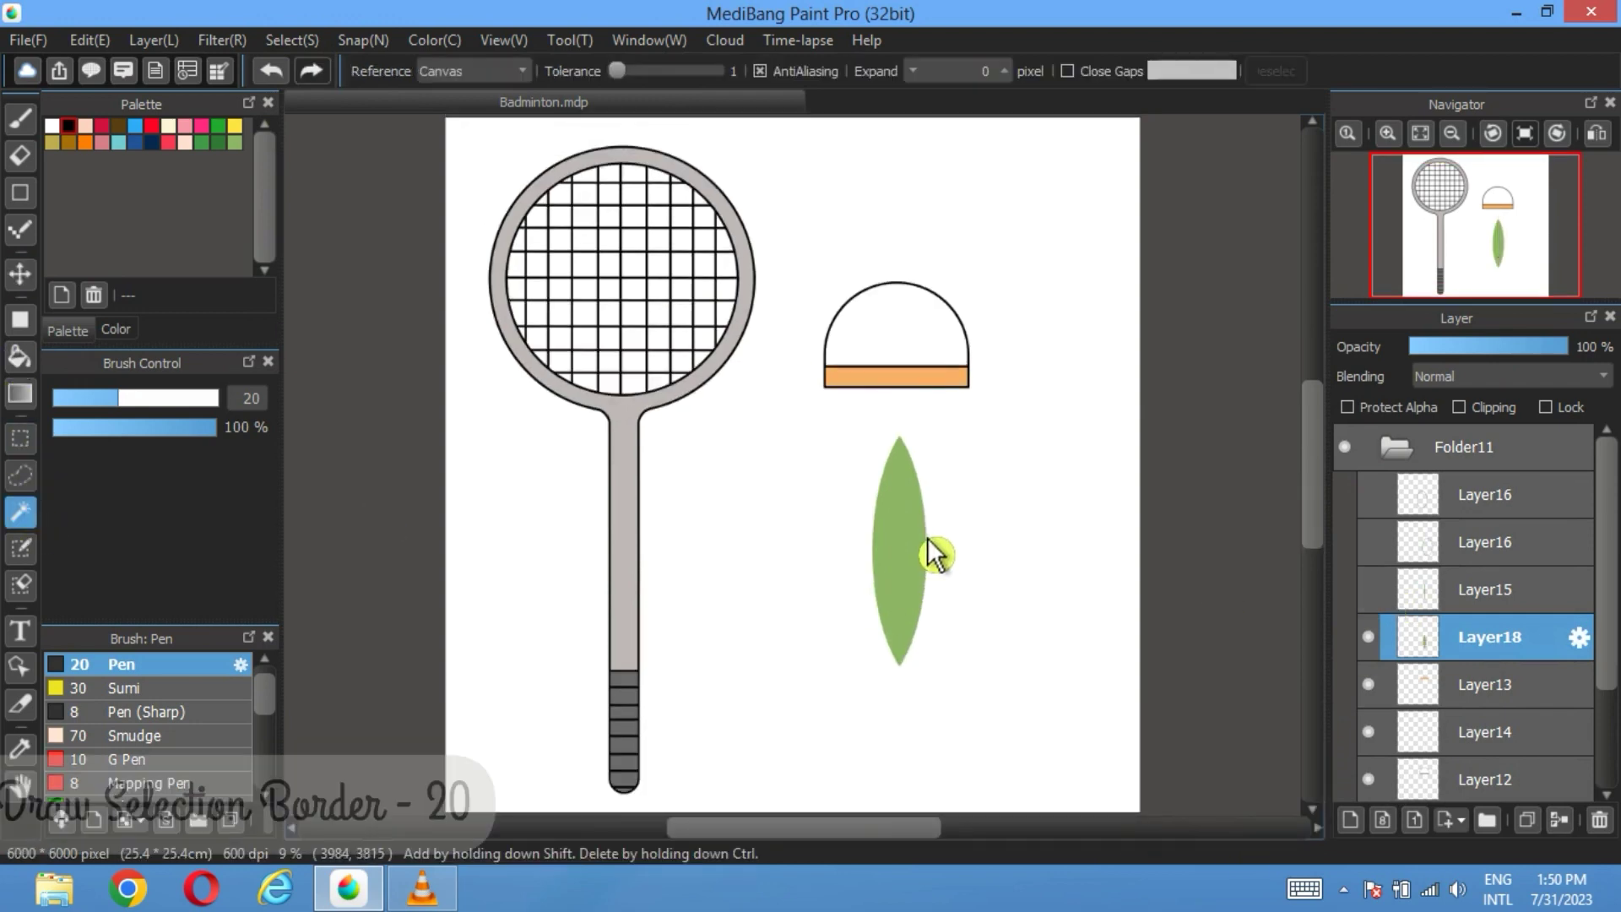
pyautogui.click(929, 545)
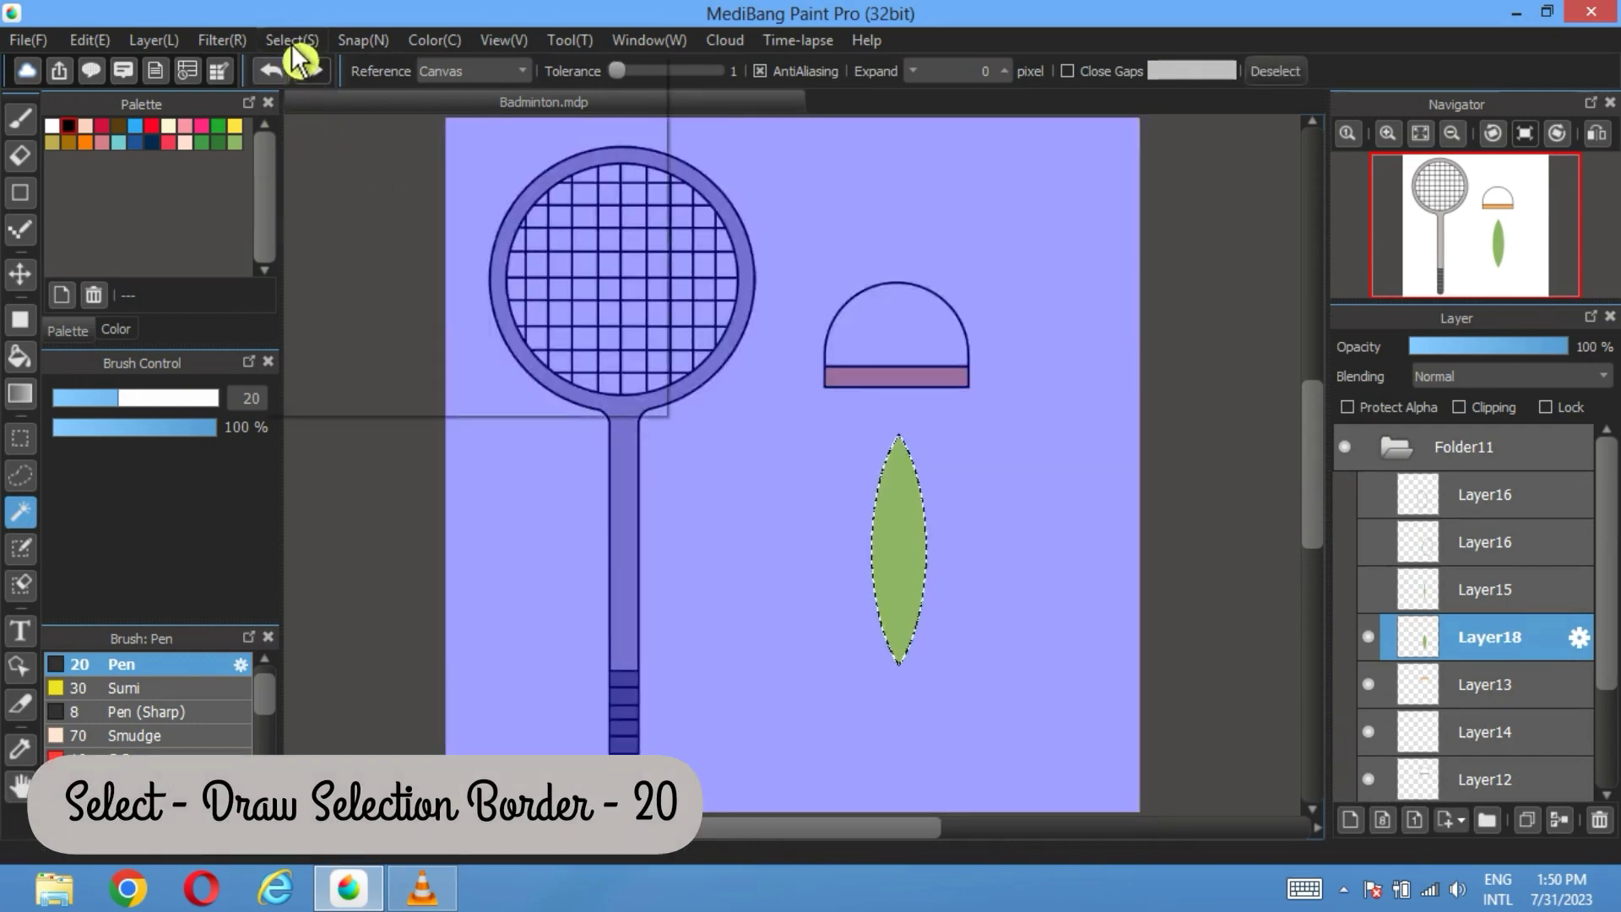
pyautogui.click(368, 399)
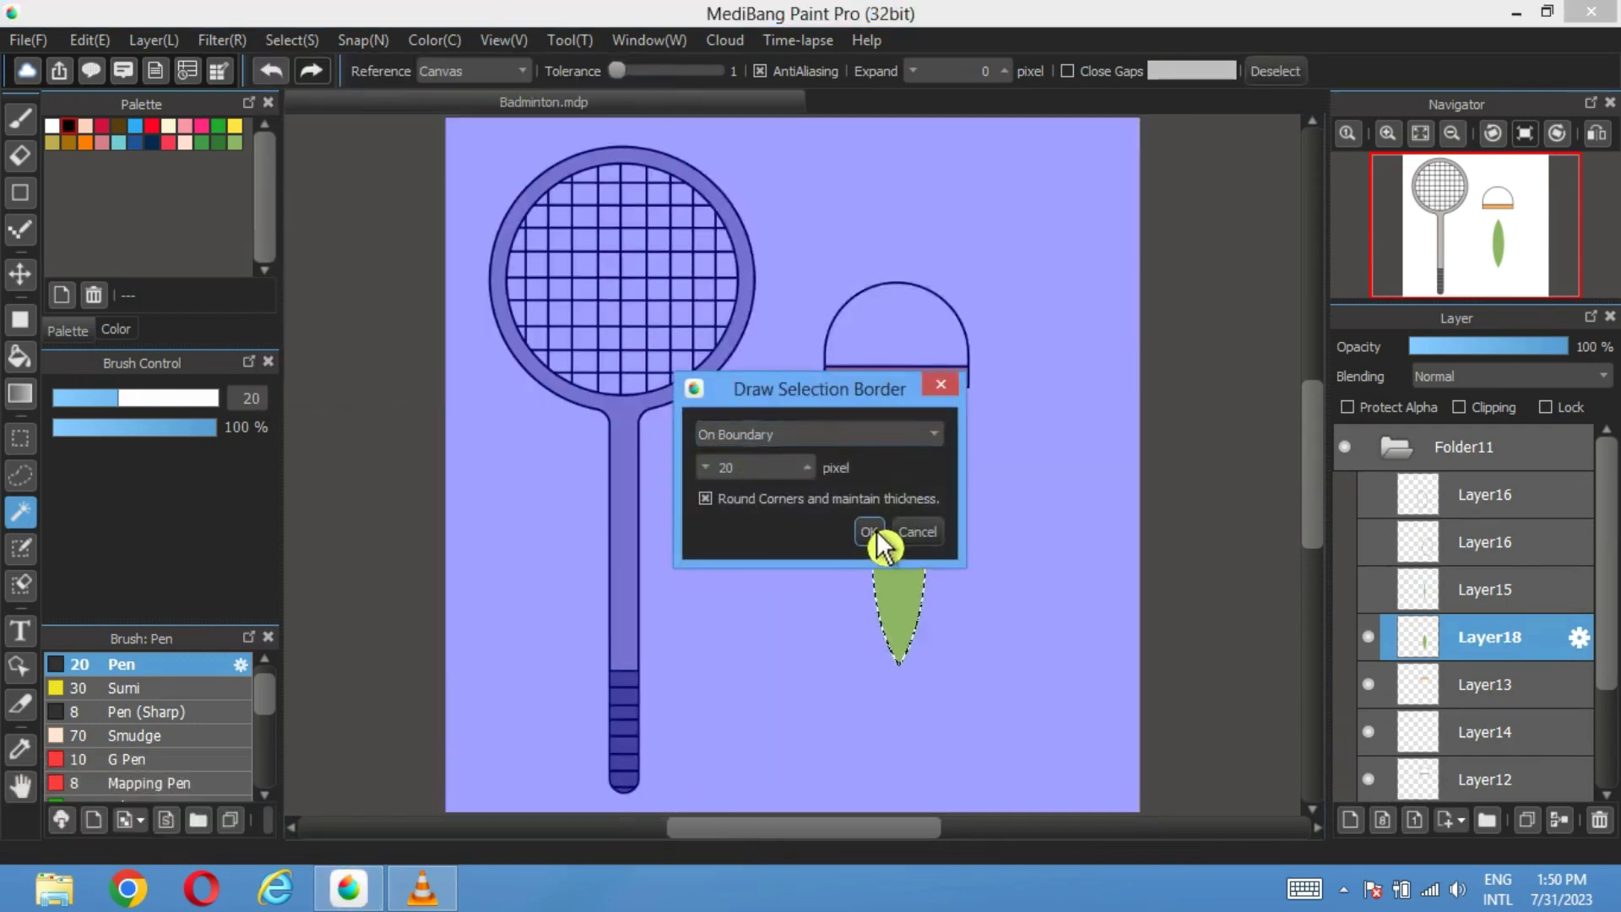
pyautogui.click(870, 532)
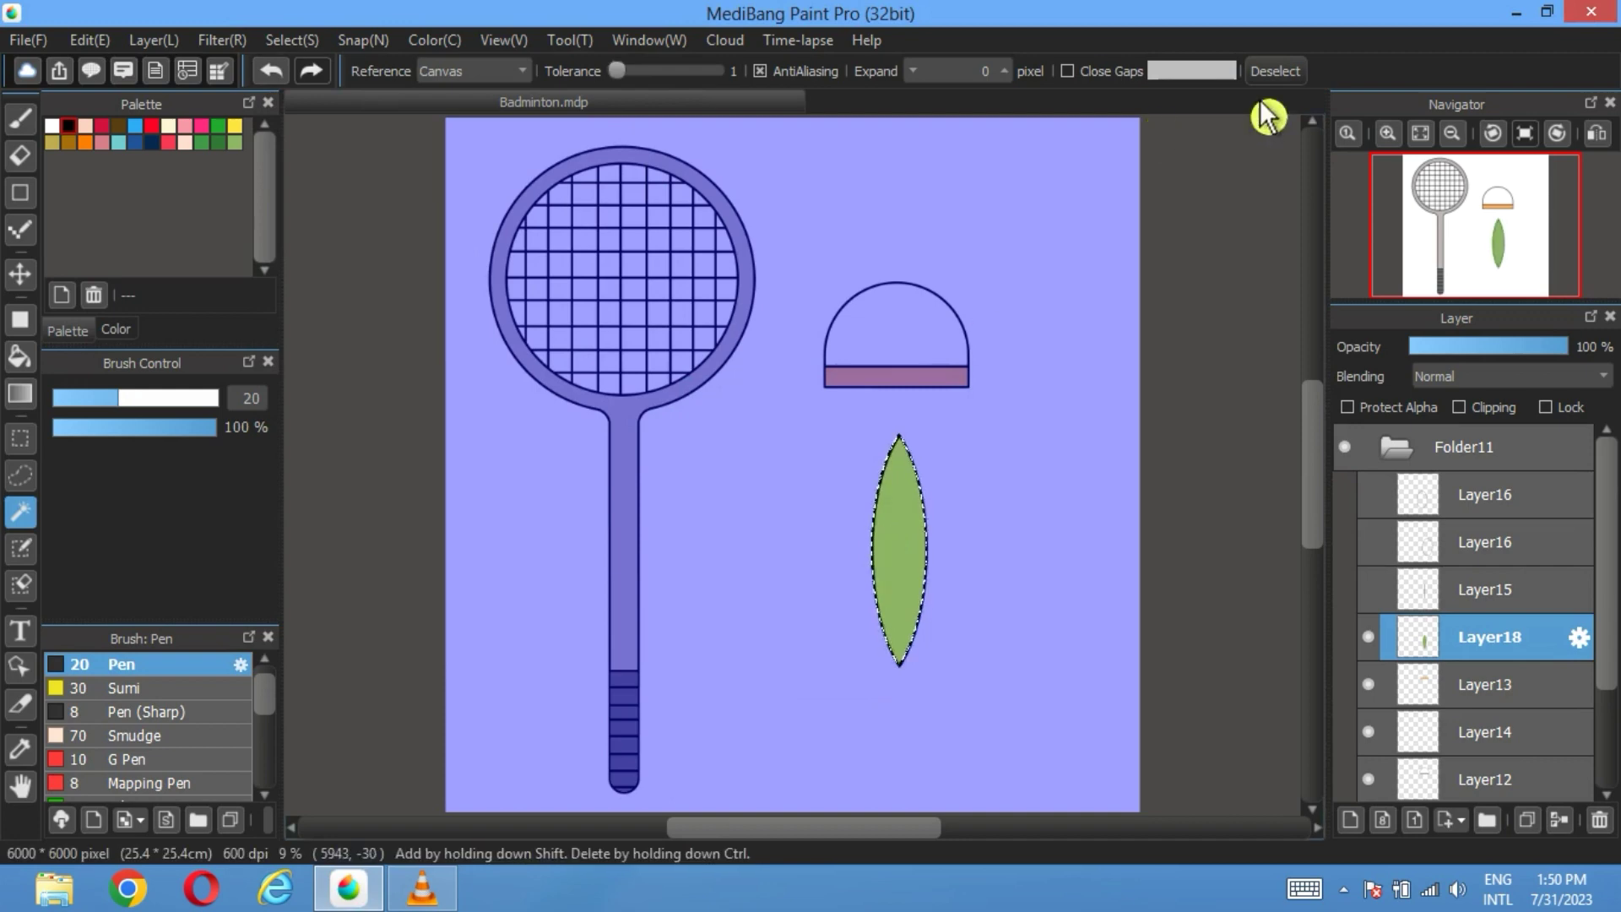
pyautogui.click(1274, 71)
pyautogui.click(1368, 590)
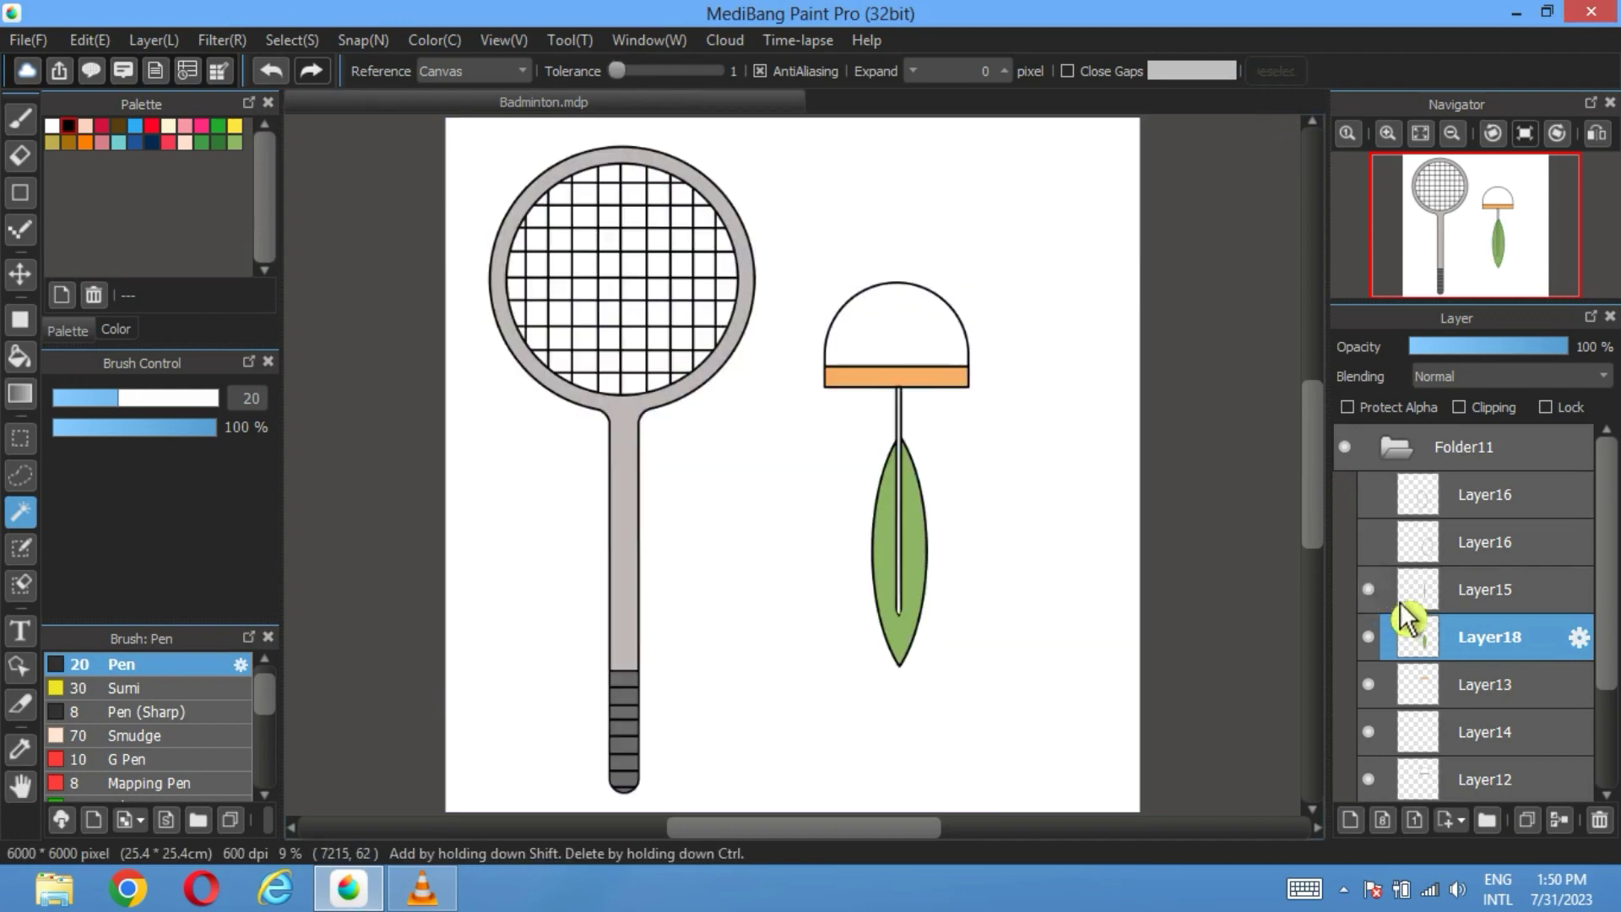
# Step: Move the outlined green leaf slightly up along the stem
pyautogui.click(21, 274)
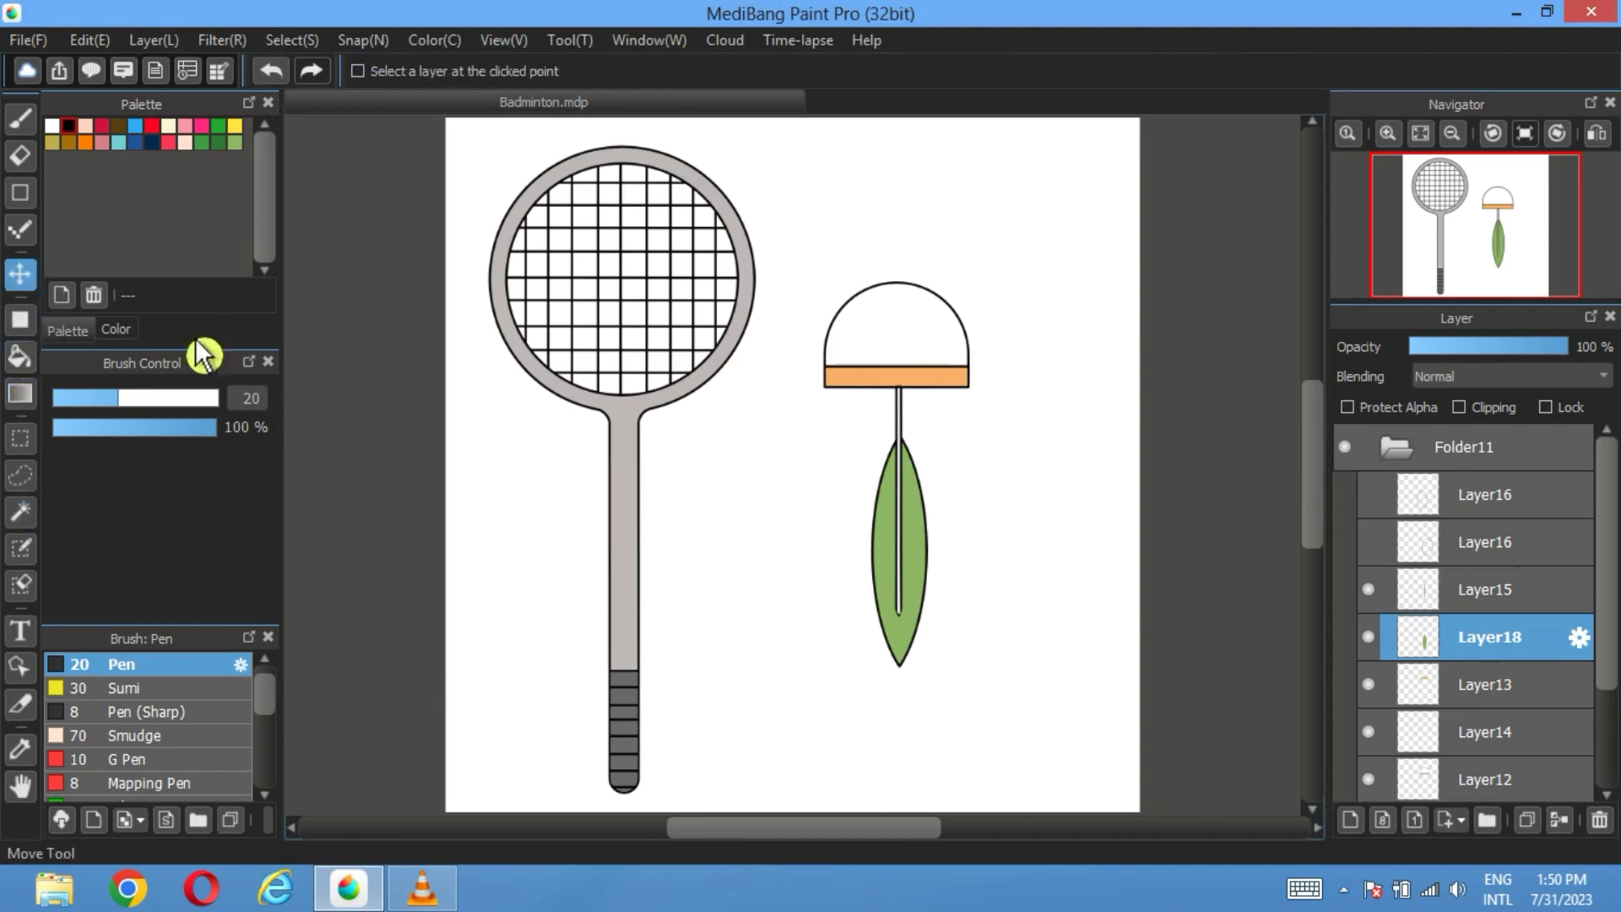
pyautogui.moveTo(922, 579); pyautogui.dragTo(929, 563)
pyautogui.scroll(2, 928, 563)
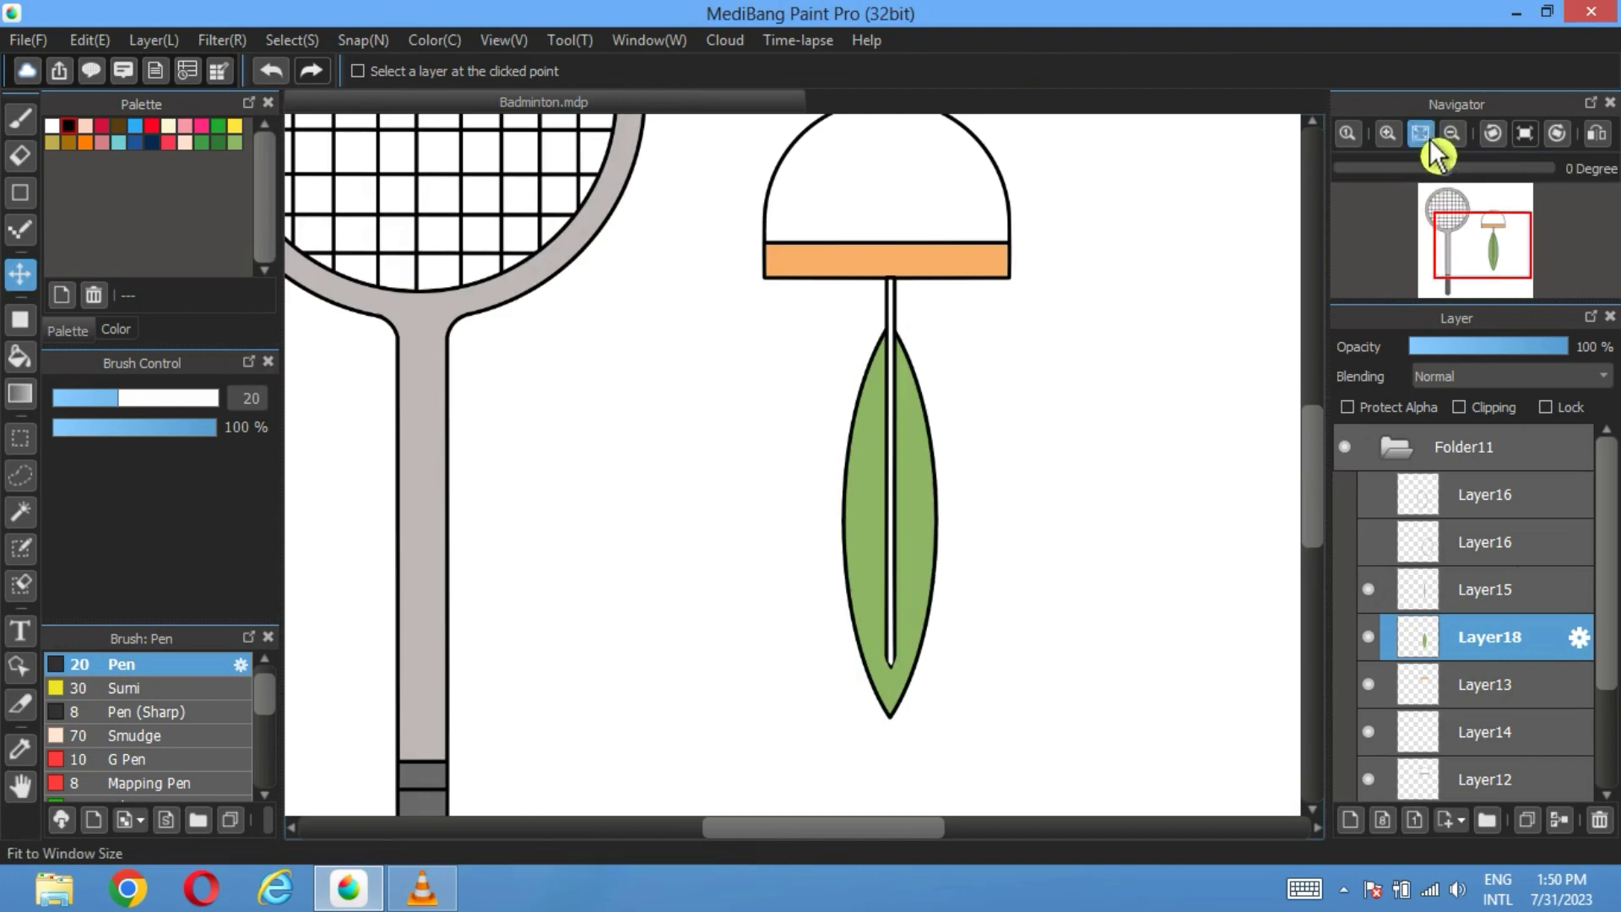
pyautogui.click(1421, 133)
# Step: Delete the two hidden ellipse layers named Layer16
pyautogui.click(1477, 540)
pyautogui.click(1595, 820)
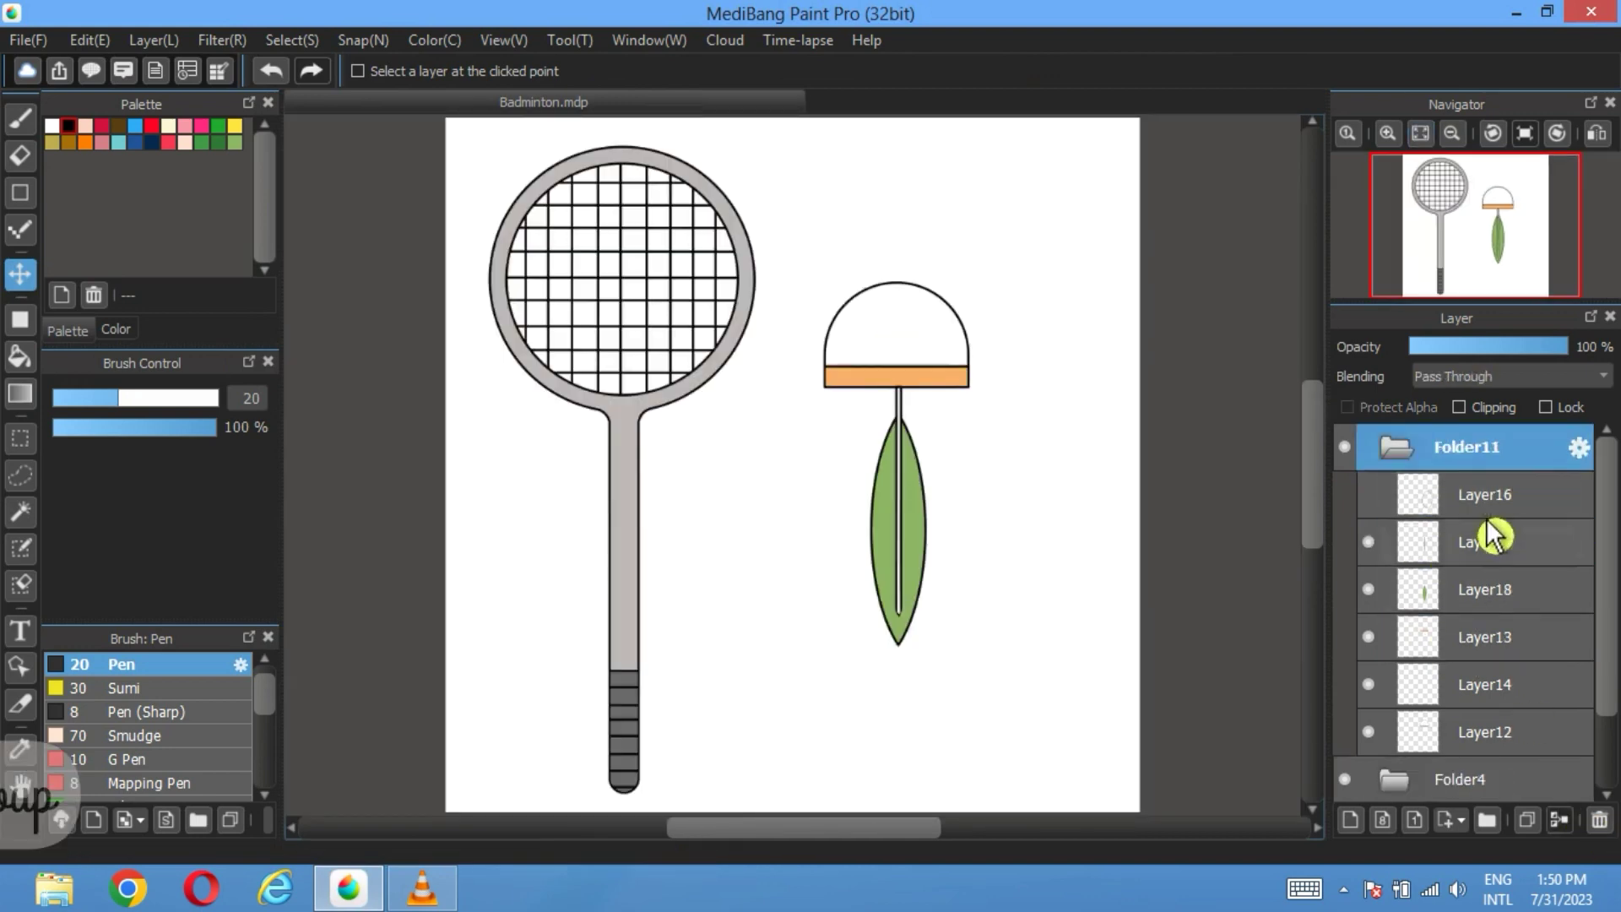
pyautogui.click(1486, 495)
pyautogui.click(1598, 820)
# Step: Move Layer15 and Layer18 into a new folder above Folder11 and merge the stem and leaf into one feather layer
pyautogui.click(1394, 452)
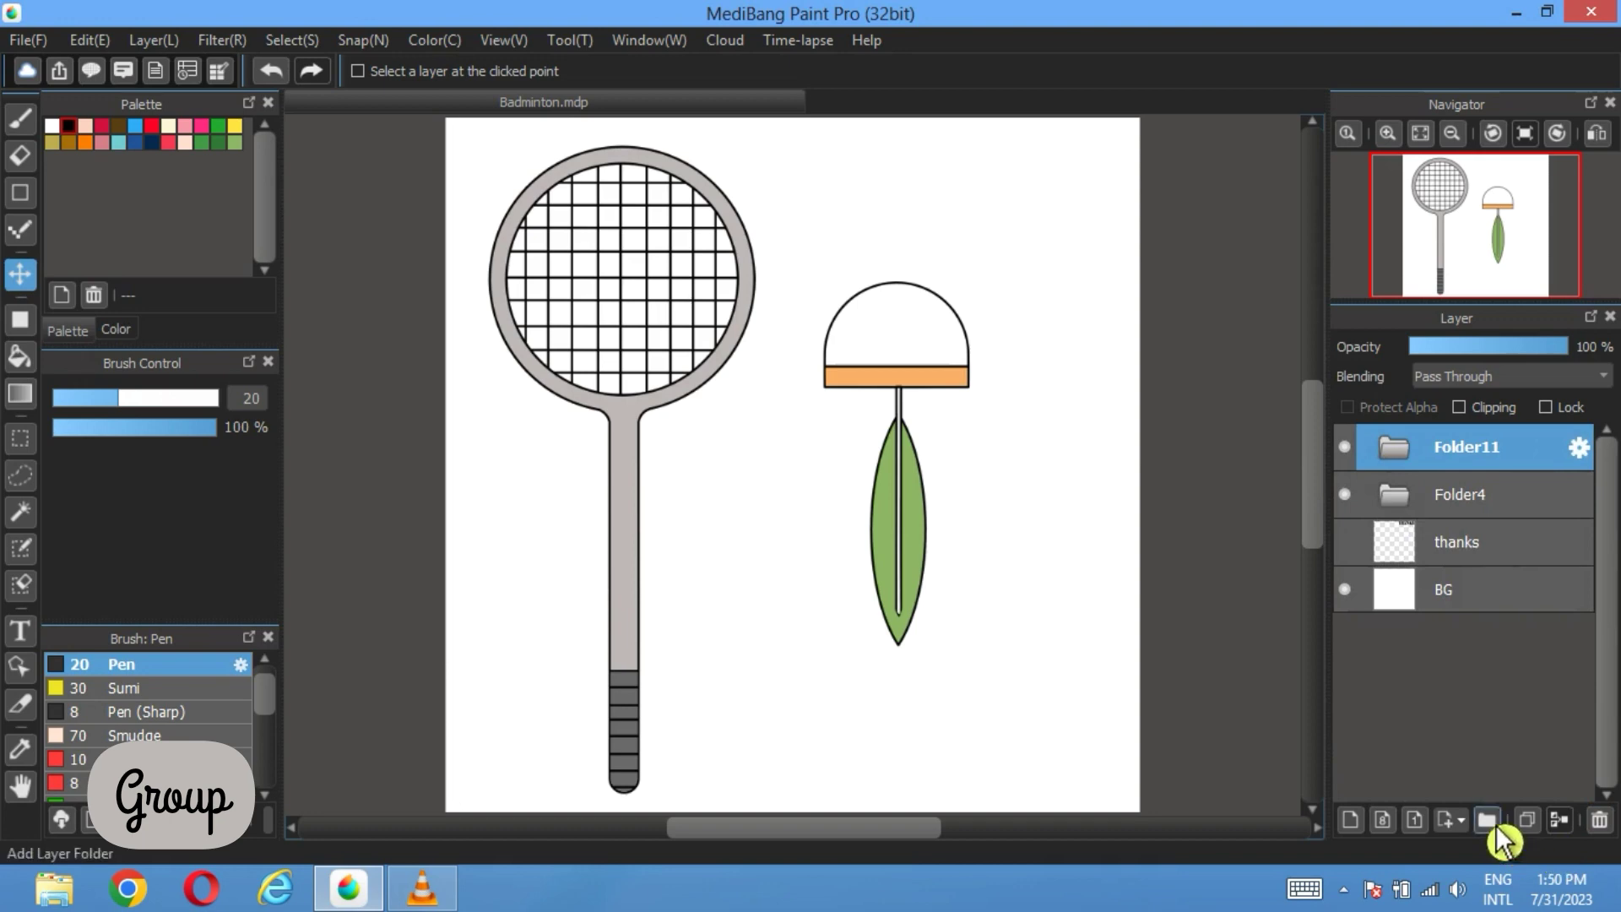
pyautogui.click(1494, 823)
pyautogui.click(1401, 498)
pyautogui.click(1444, 550)
pyautogui.keyDown('ctrl'); pyautogui.click(1482, 591); pyautogui.keyUp('ctrl')
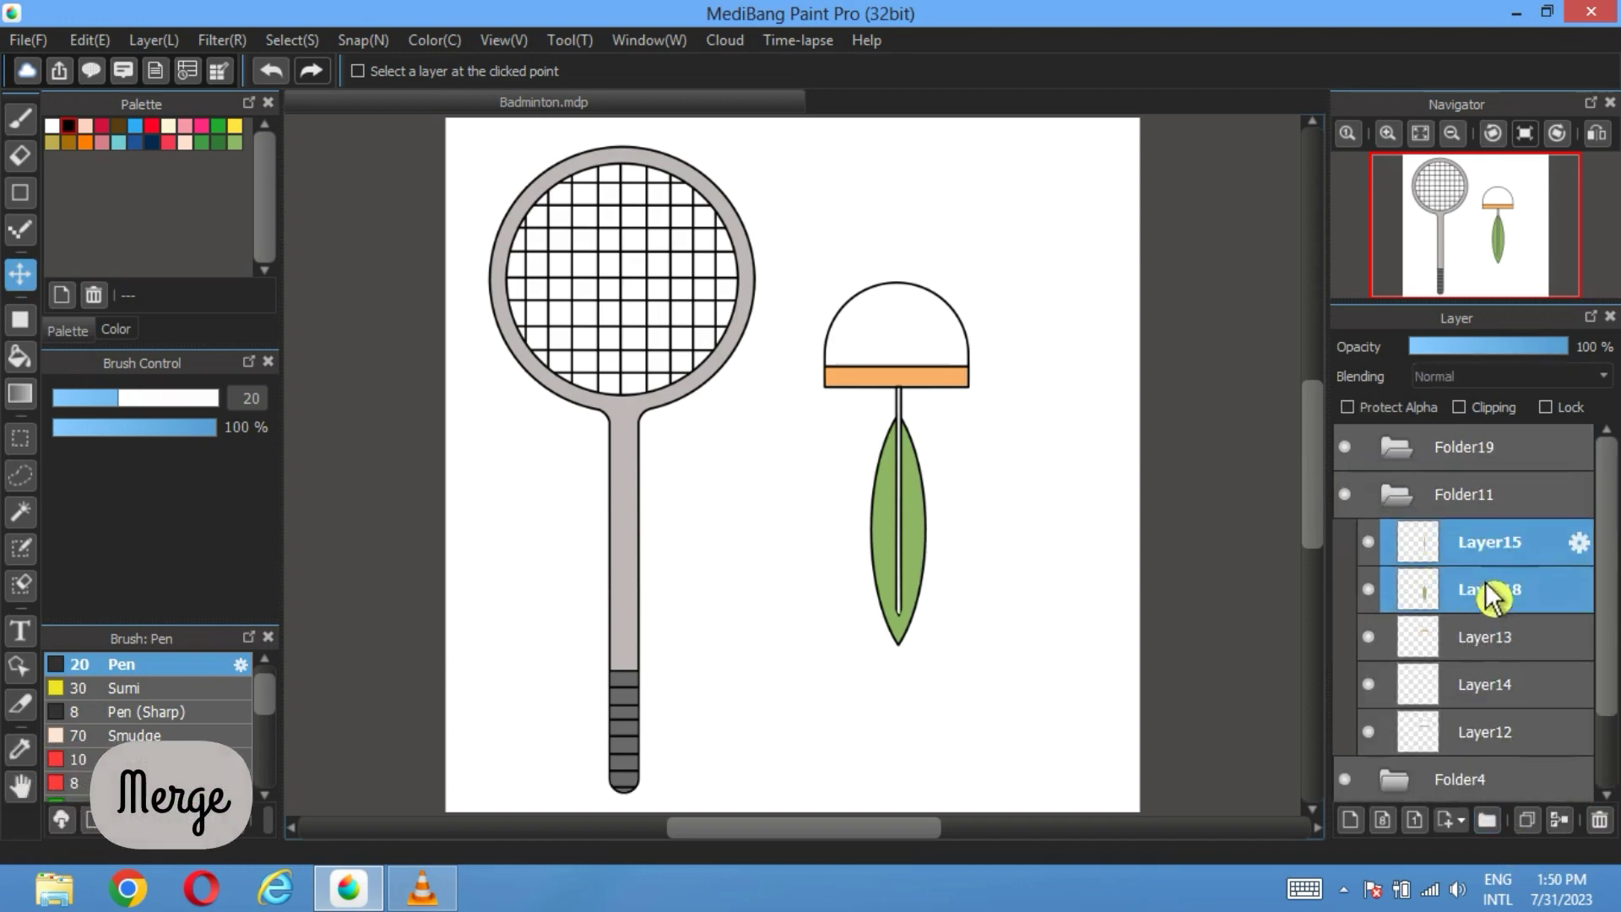
pyautogui.moveTo(1490, 595); pyautogui.dragTo(1468, 456)
pyautogui.click(1481, 503)
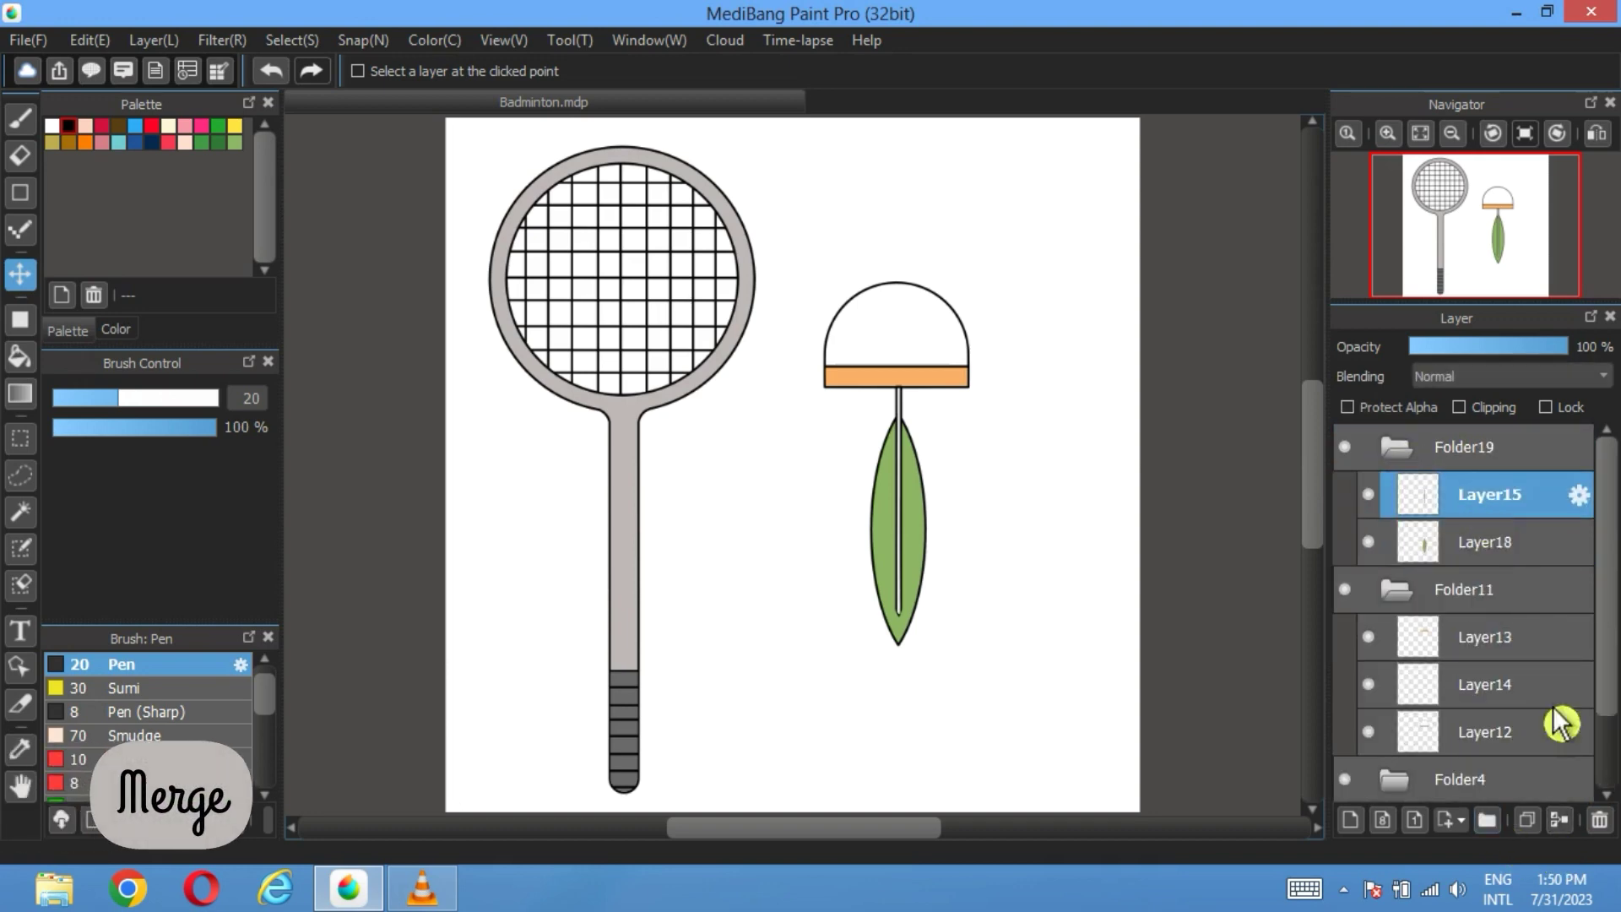
pyautogui.click(1559, 819)
# Step: Duplicate the feather three times, placing two copies to its left and one to its right under the orange band
pyautogui.click(1528, 820)
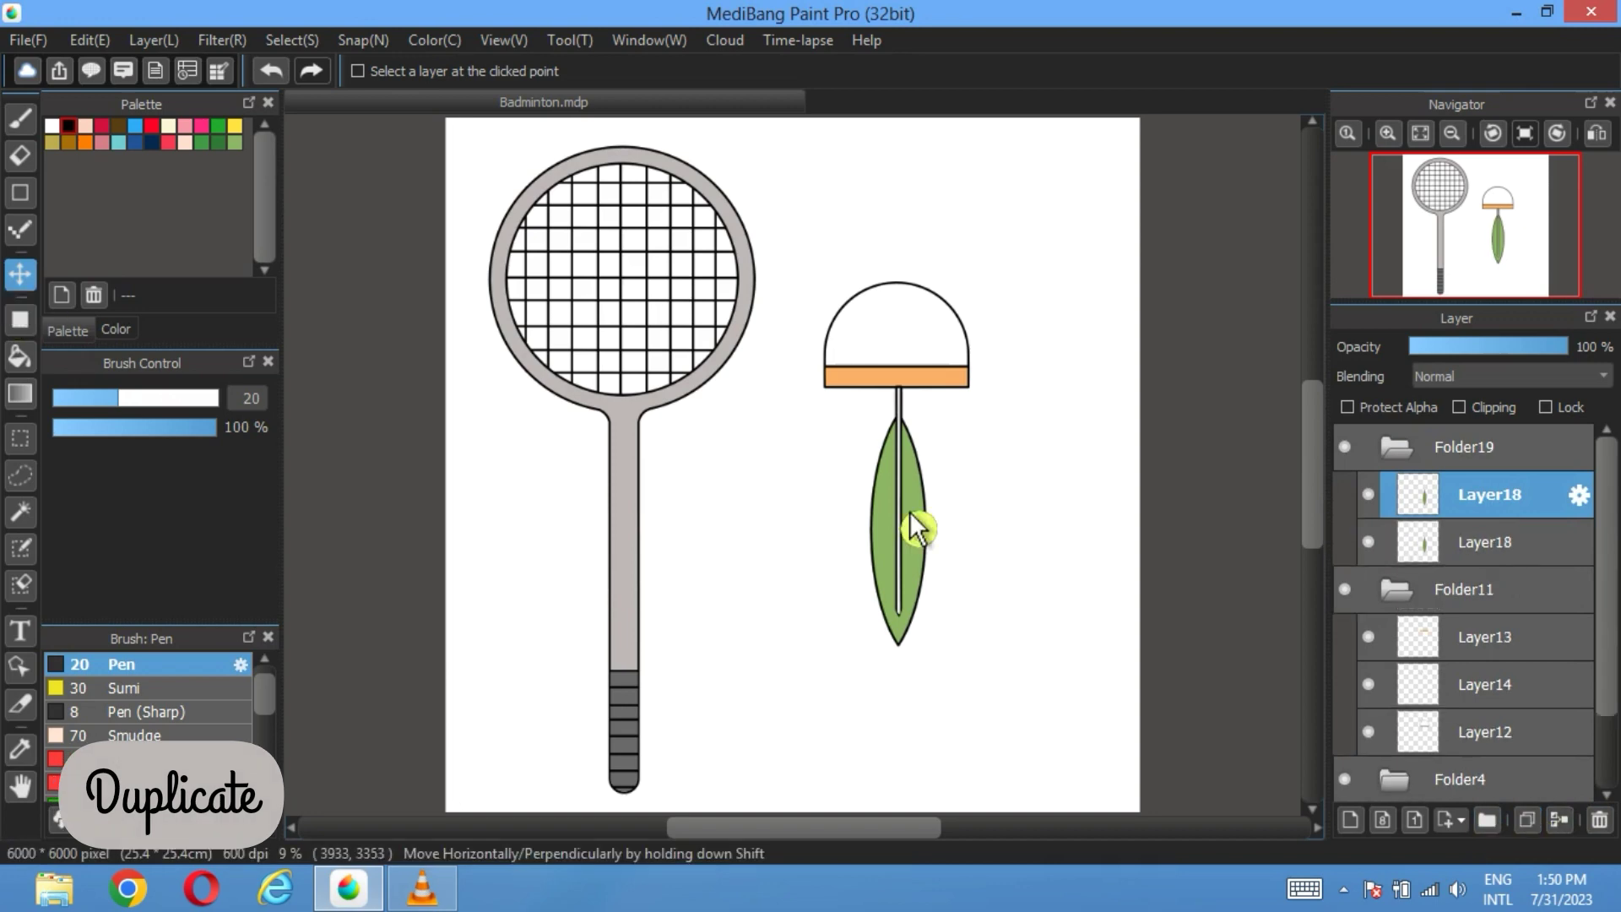
pyautogui.moveTo(911, 512); pyautogui.dragTo(873, 521)
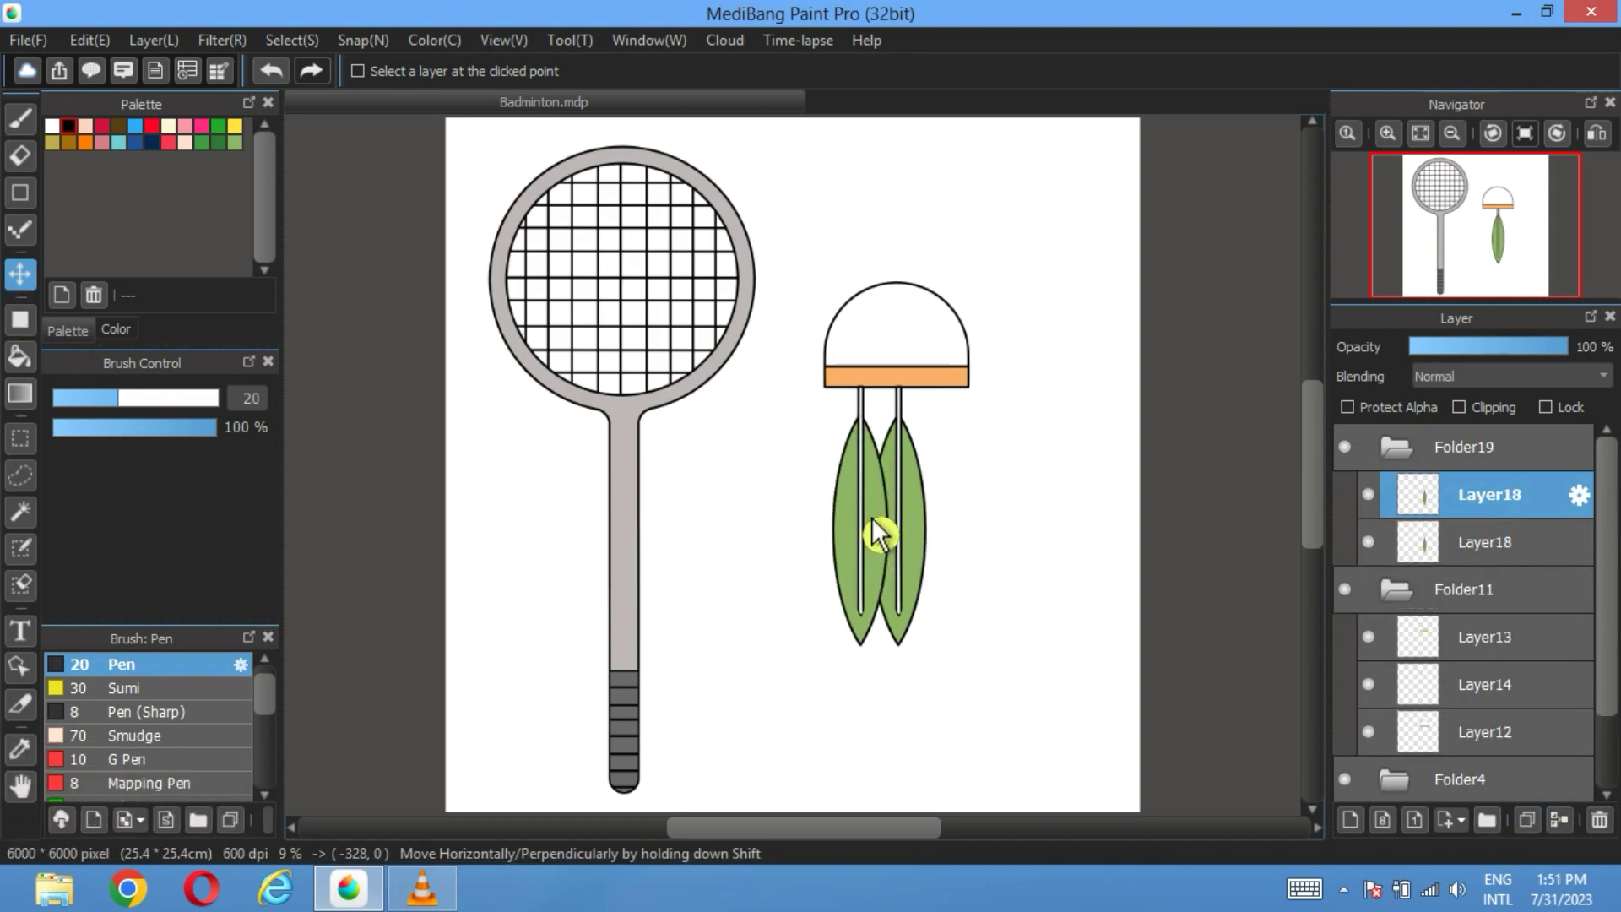
pyautogui.click(1528, 821)
pyautogui.moveTo(878, 569); pyautogui.dragTo(860, 571)
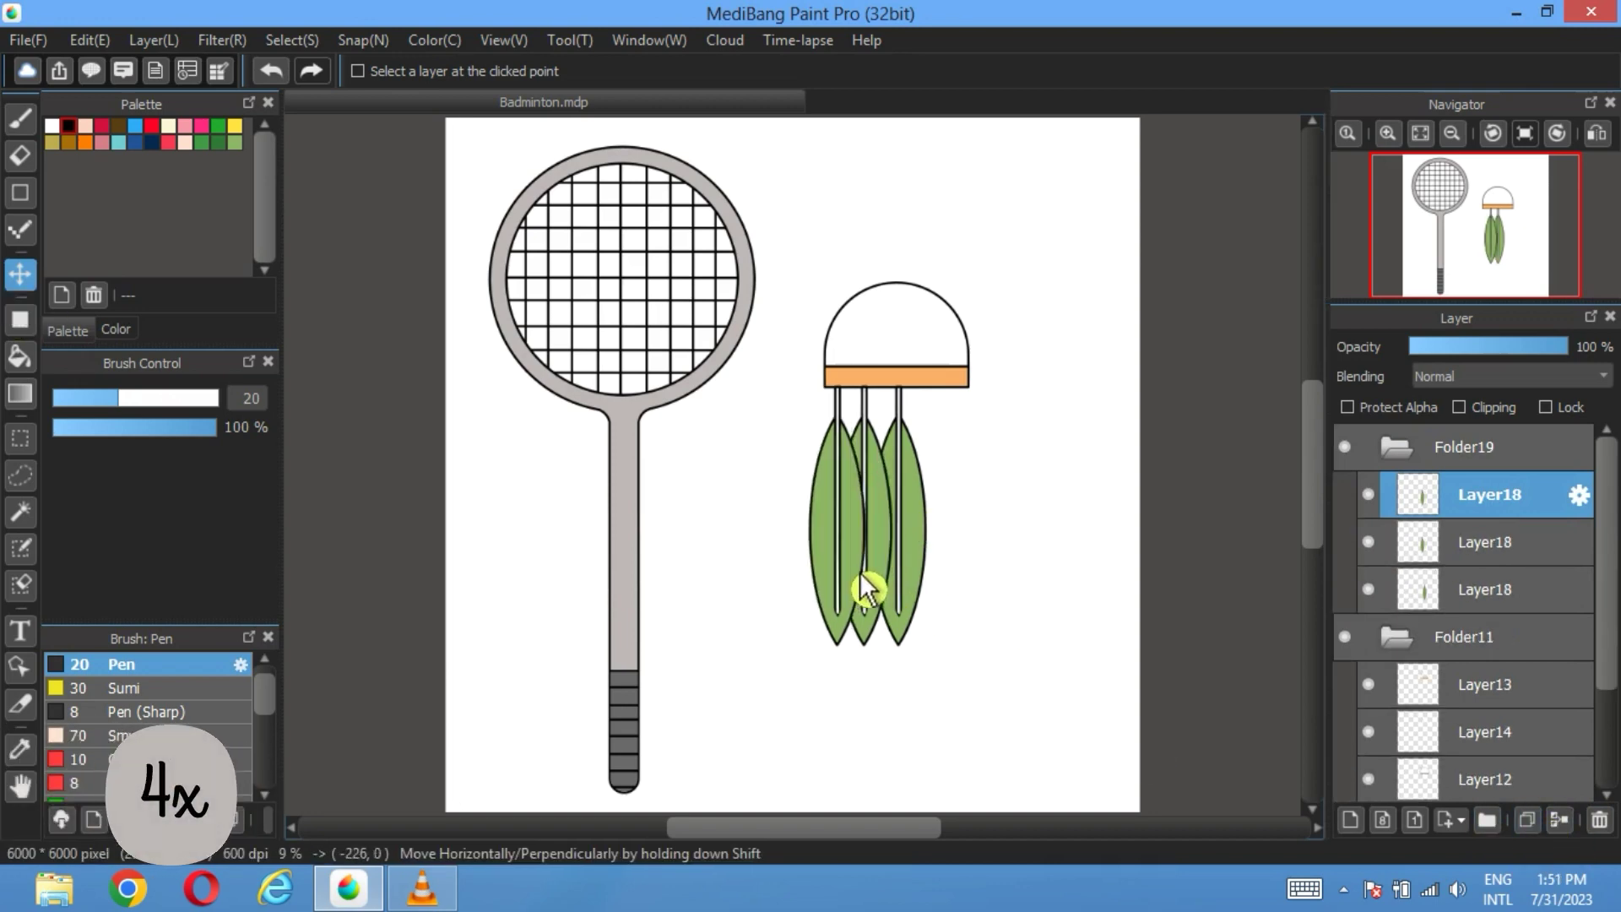
pyautogui.click(1511, 549)
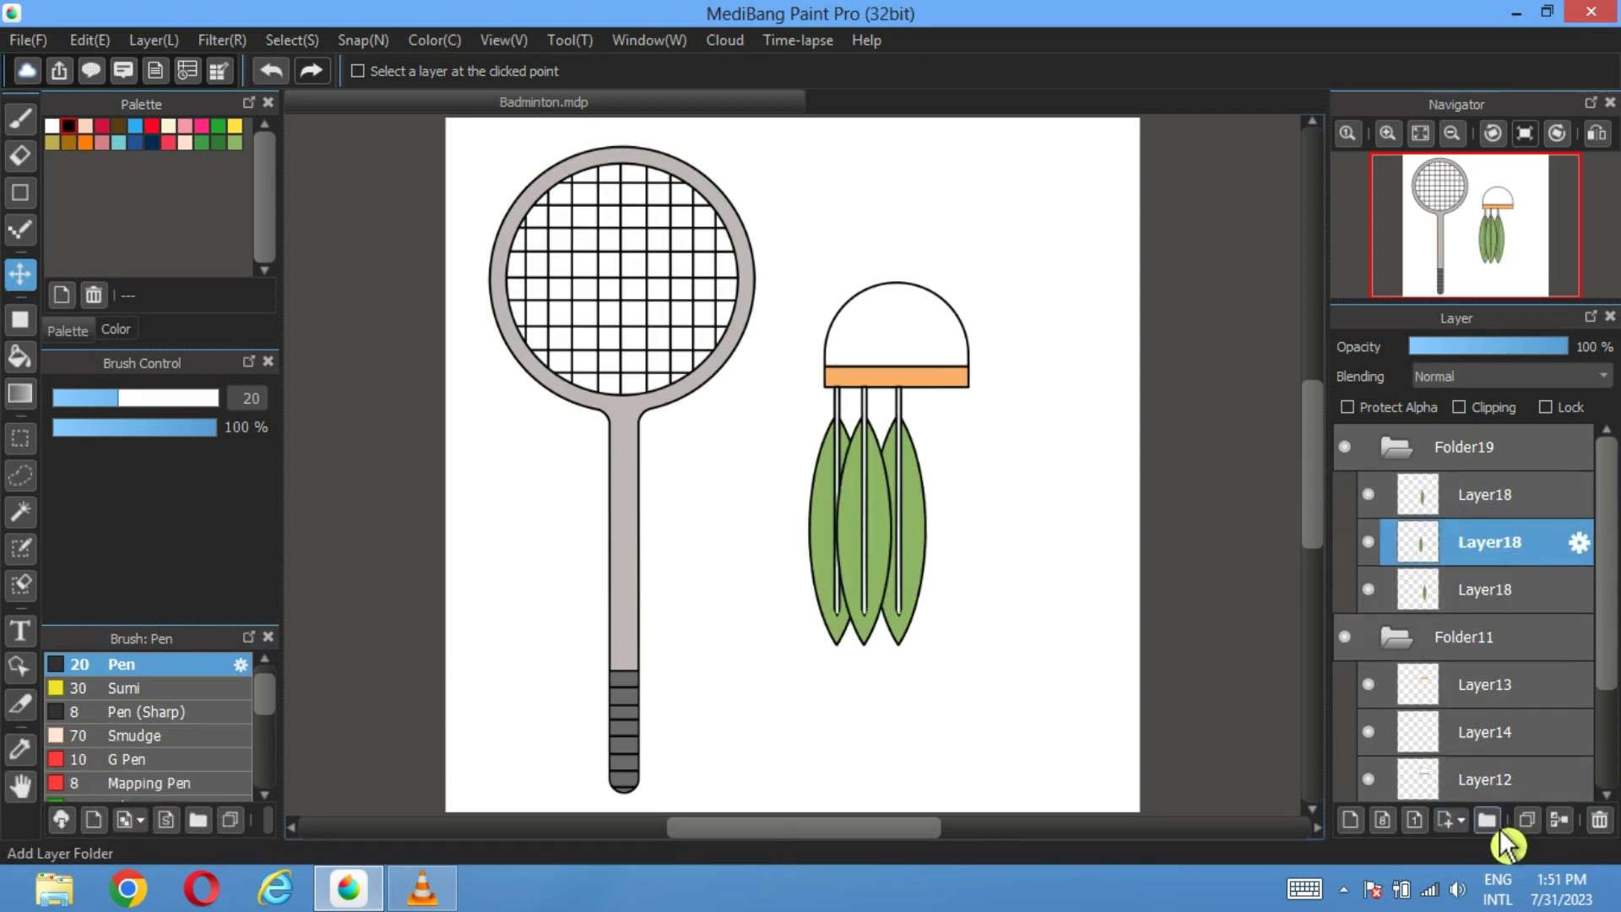
pyautogui.click(1528, 820)
pyautogui.moveTo(928, 494); pyautogui.dragTo(971, 489)
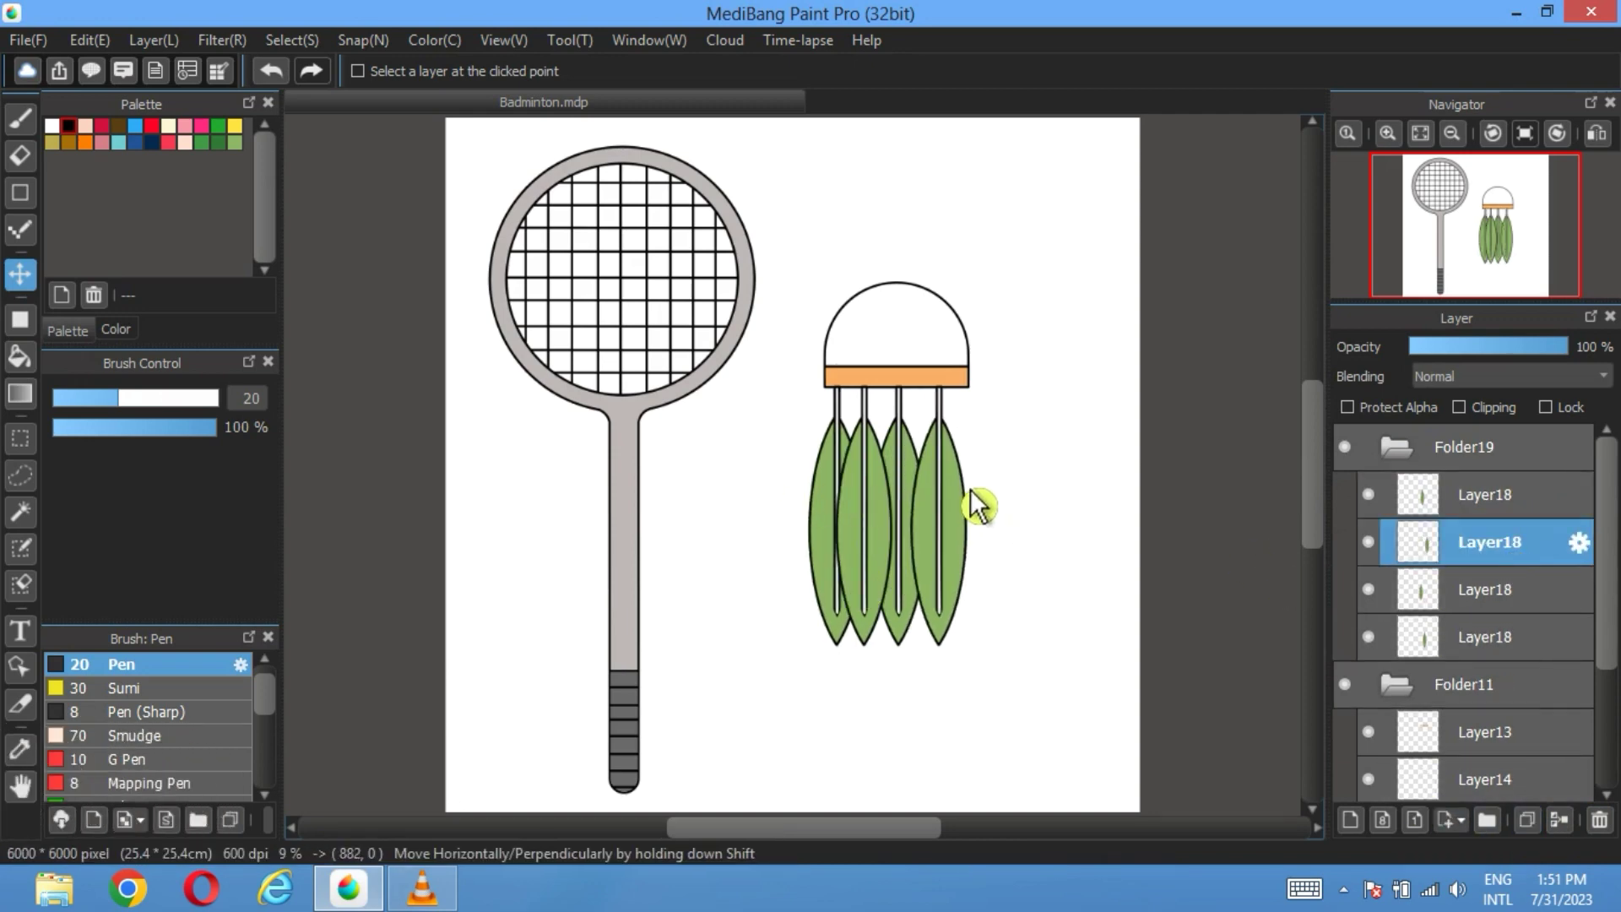
# Step: Build a back row of four feather copies beneath the front feather layers, slightly higher and offset into the gaps between them
pyautogui.click(1415, 636)
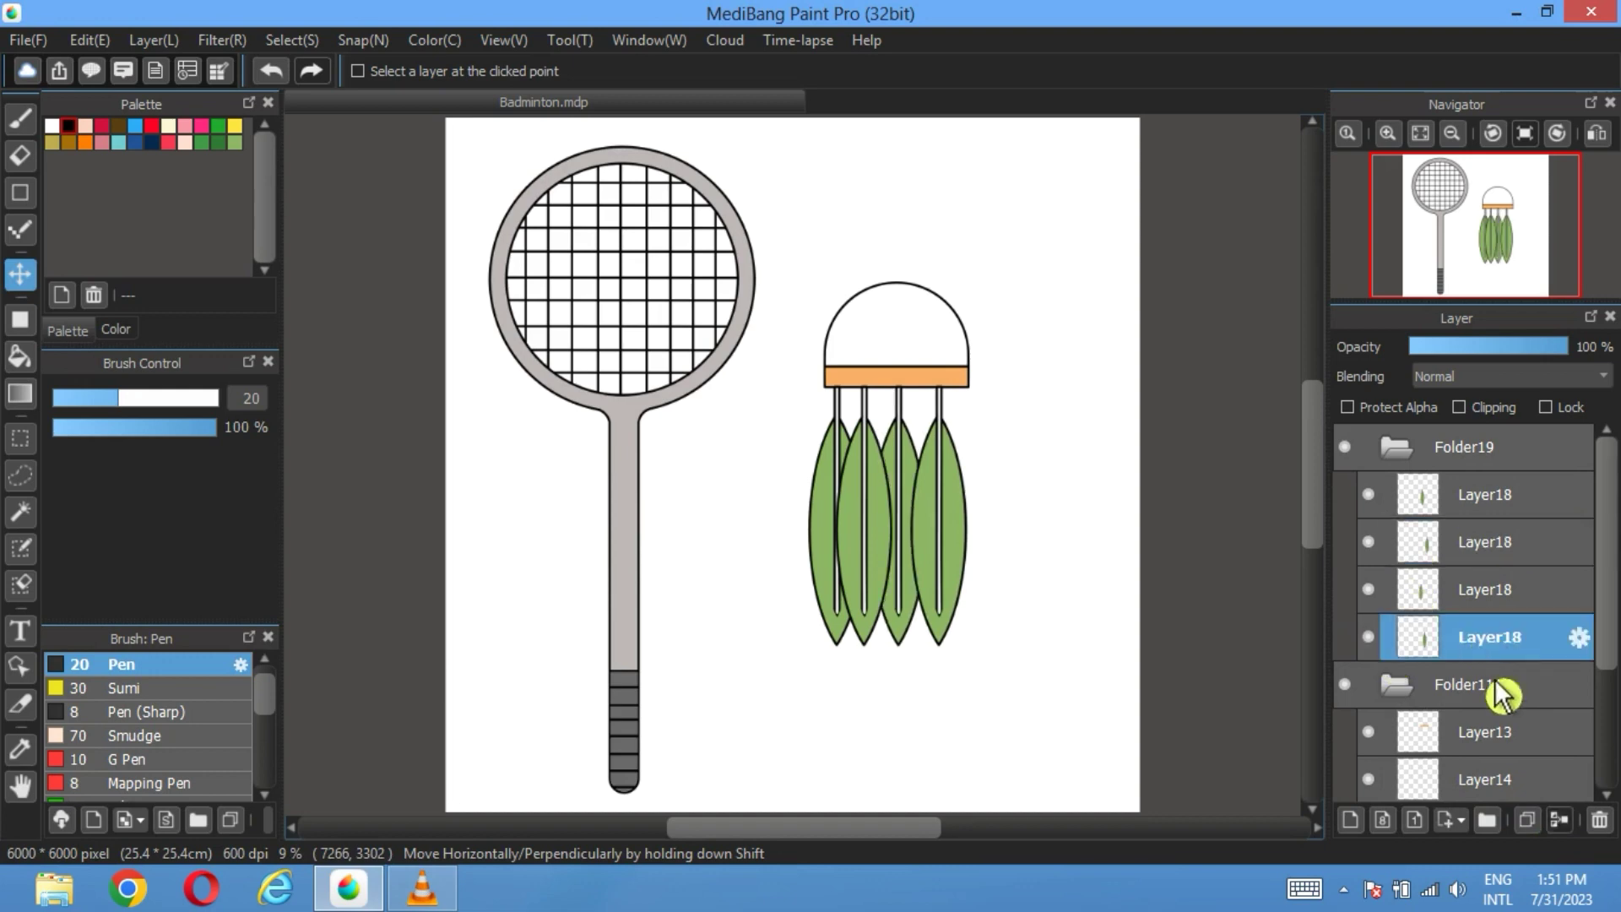
pyautogui.hotkey('ctrl', 'j')
pyautogui.moveTo(928, 519); pyautogui.dragTo(984, 494)
pyautogui.moveTo(1511, 641); pyautogui.dragTo(1388, 686)
pyautogui.click(1526, 819)
pyautogui.moveTo(984, 507); pyautogui.dragTo(929, 500)
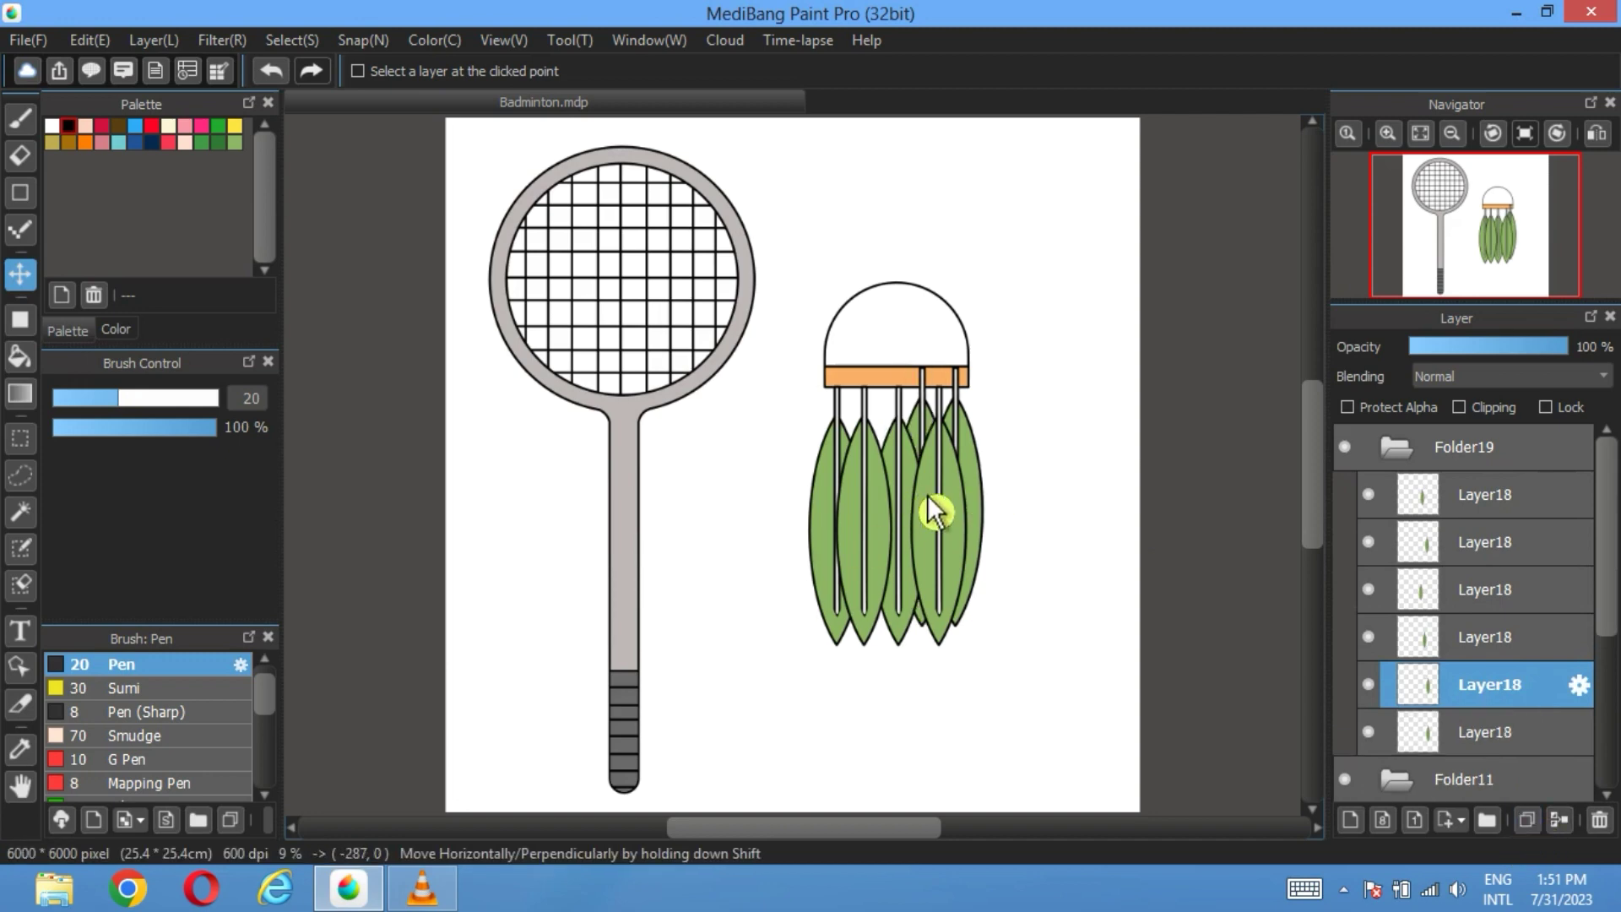
pyautogui.click(1526, 819)
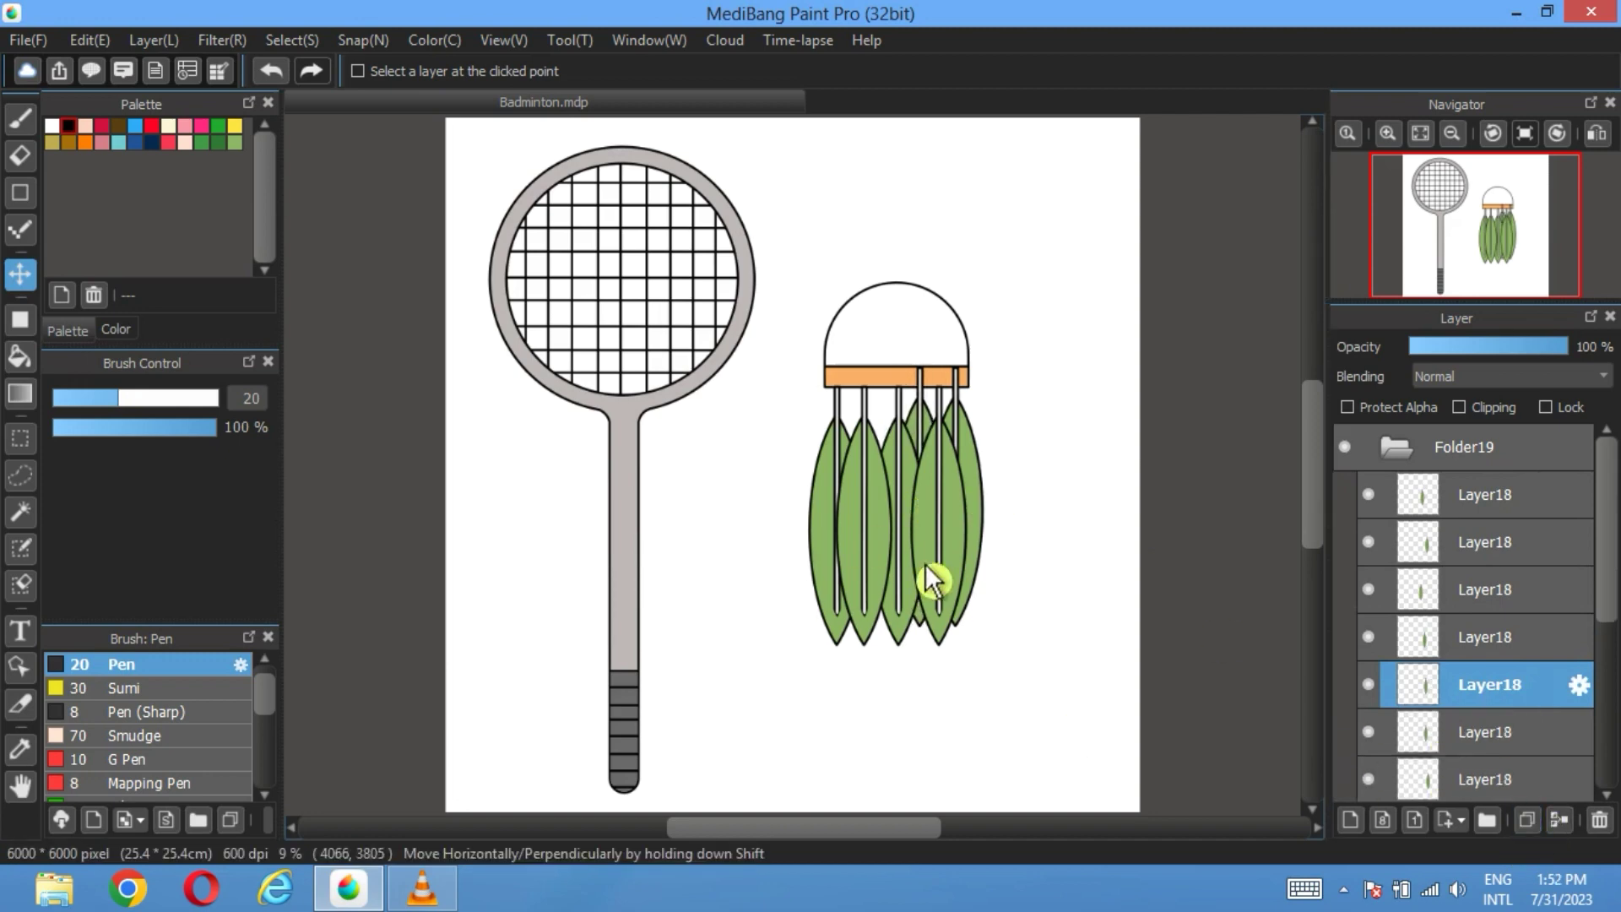
pyautogui.moveTo(924, 563); pyautogui.dragTo(888, 568)
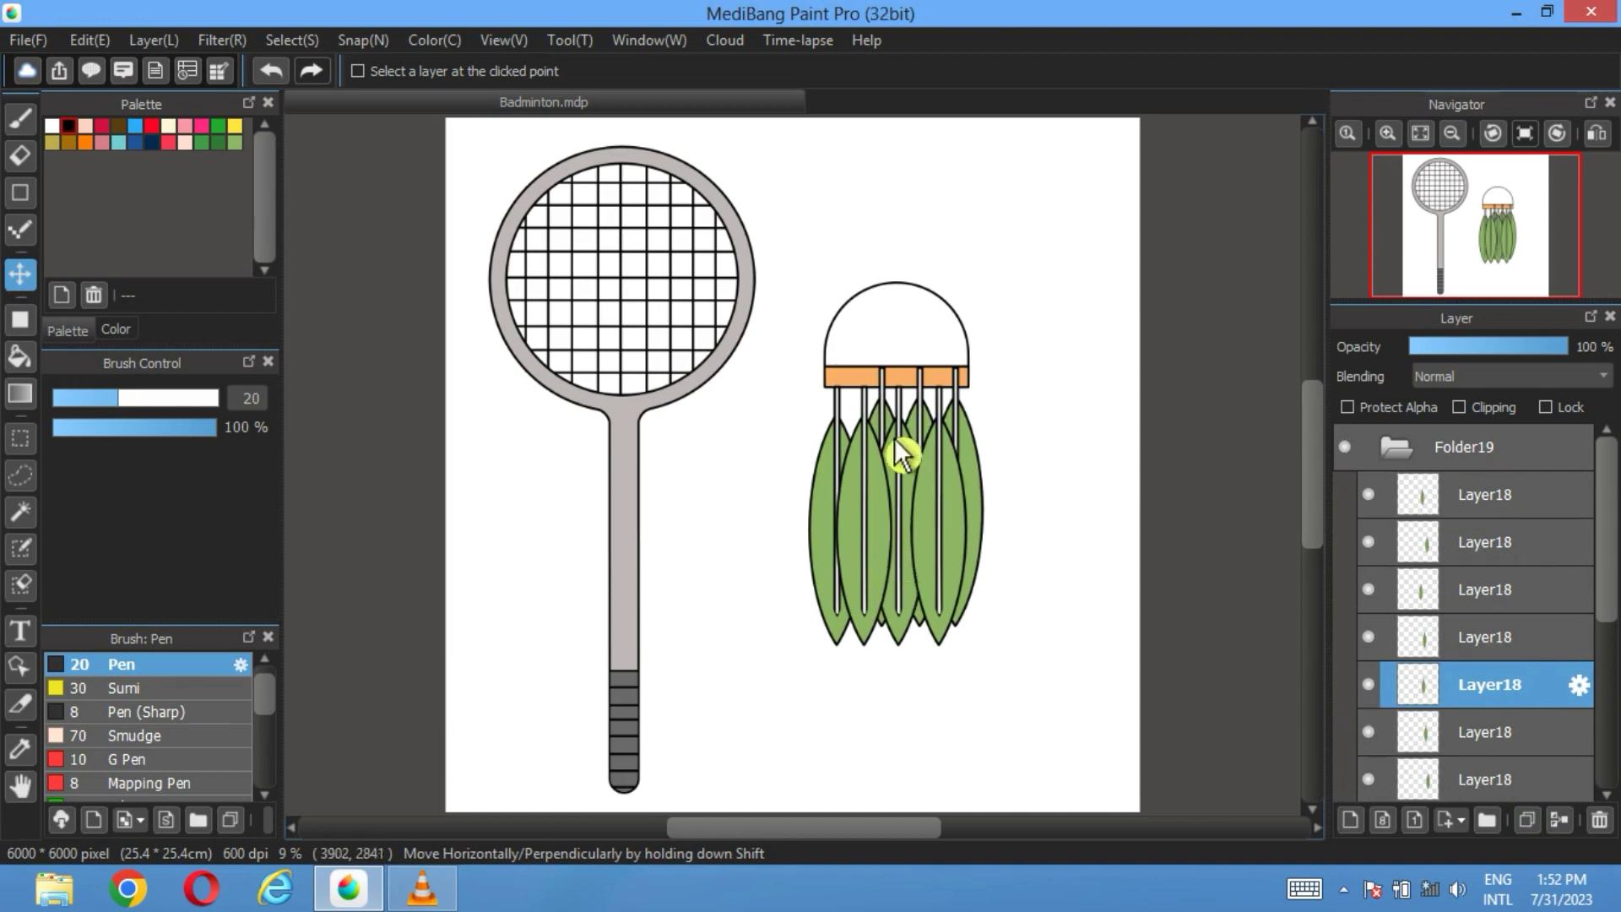
pyautogui.moveTo(906, 496)
pyautogui.mouseDown()
pyautogui.moveTo(878, 514)
pyautogui.moveTo(874, 494)
pyautogui.mouseUp()
# Step: Move the leftmost, second and rightmost front-row feathers slightly up so their stems overlap the orange band
pyautogui.click(1372, 506)
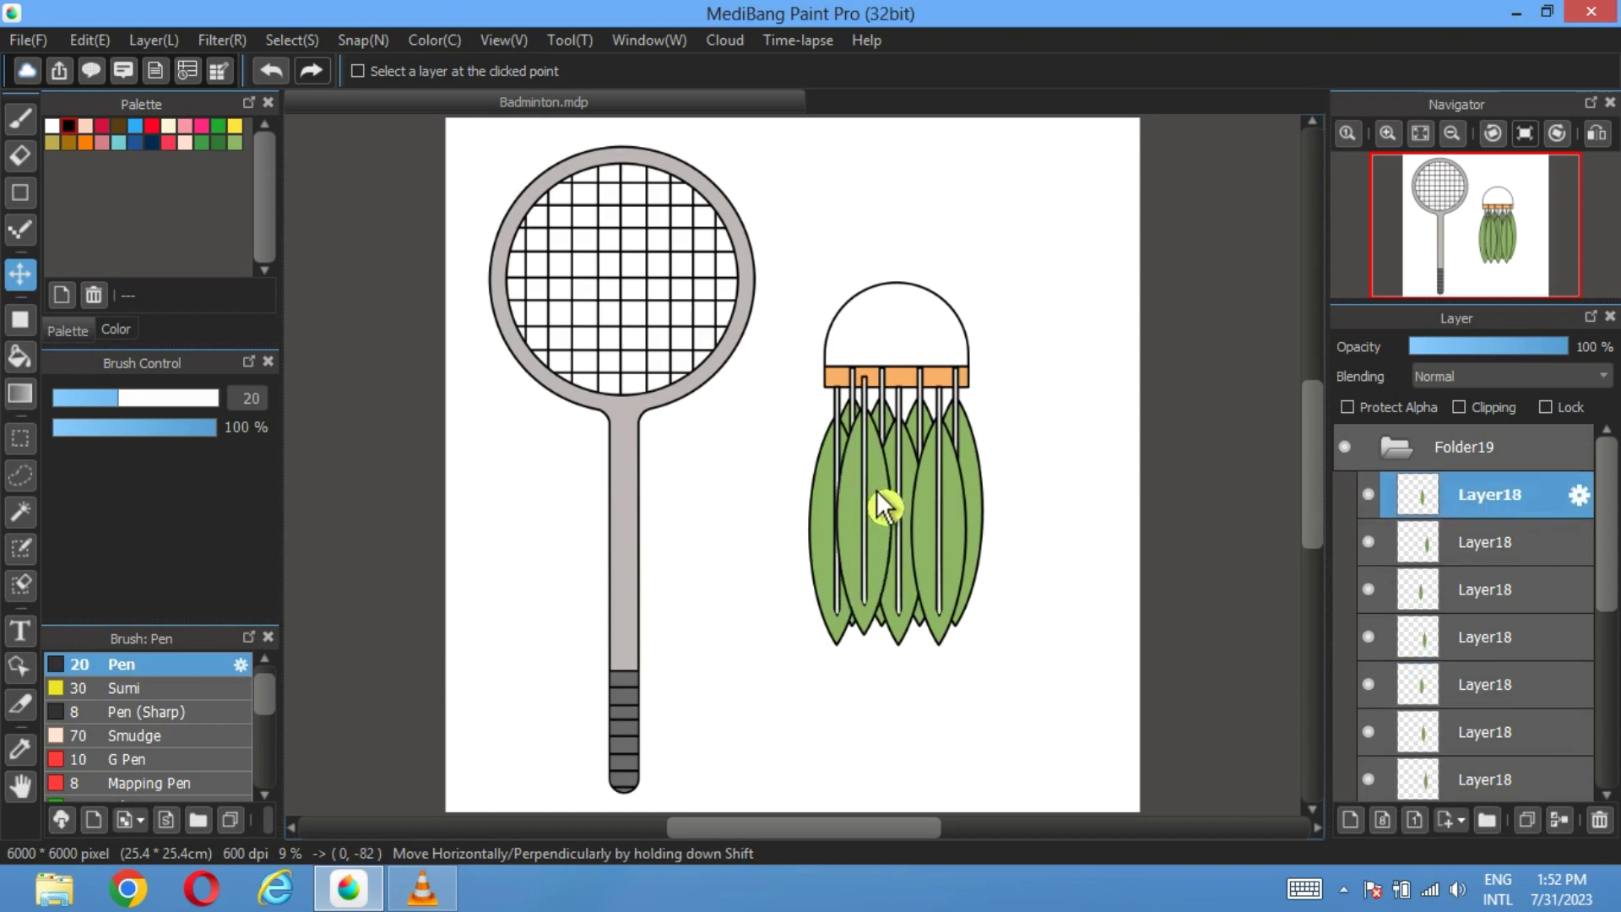
pyautogui.click(1503, 547)
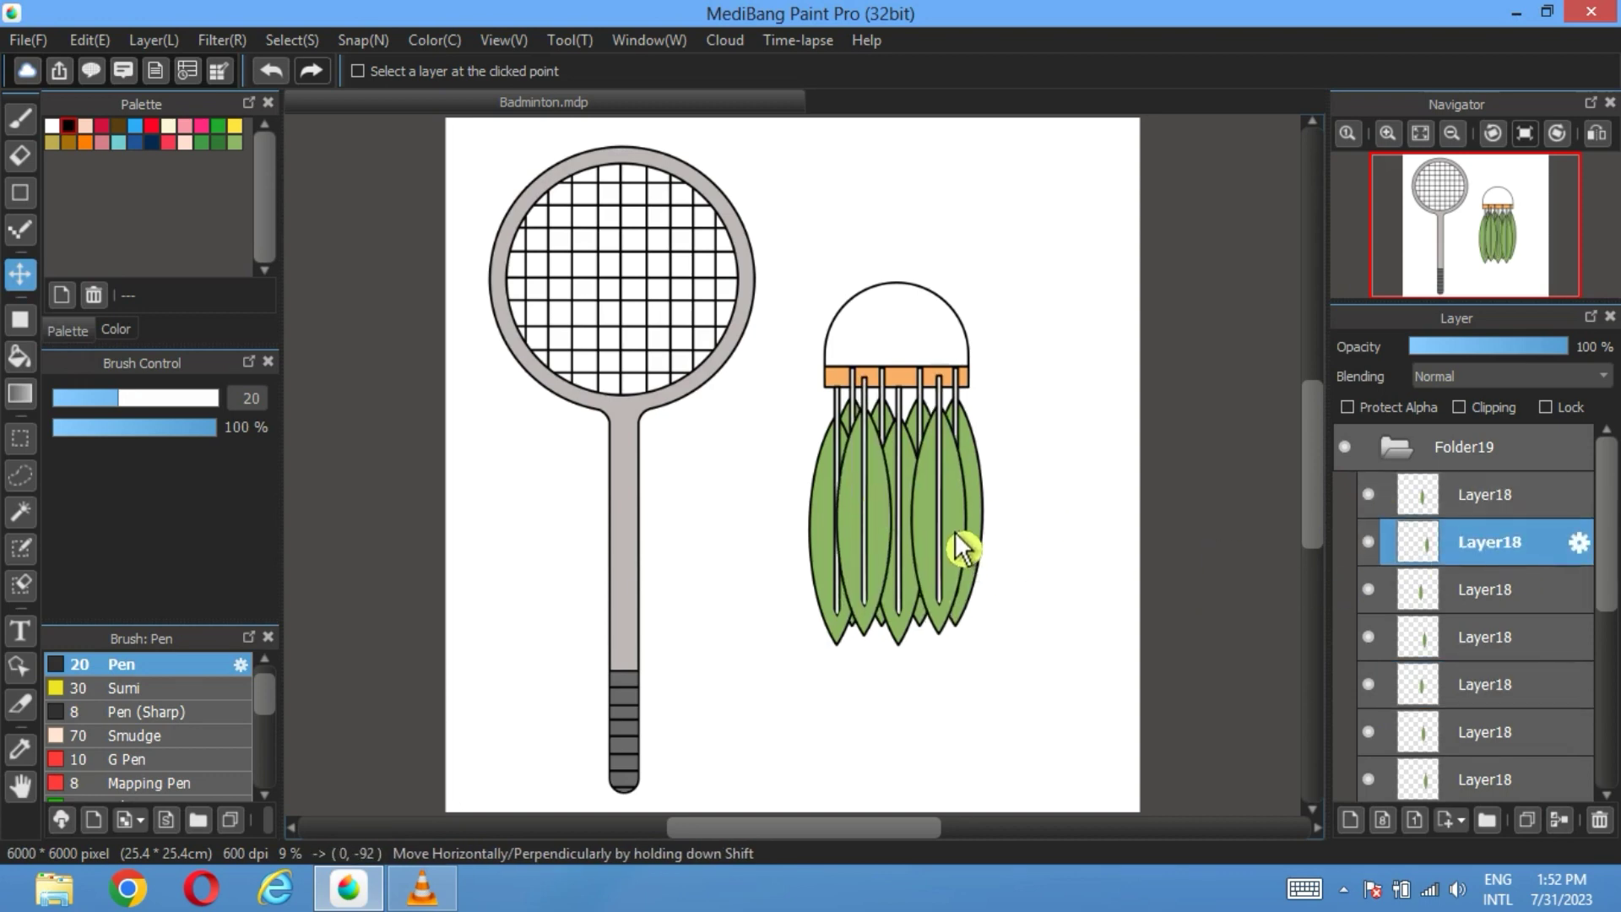
pyautogui.click(1385, 592)
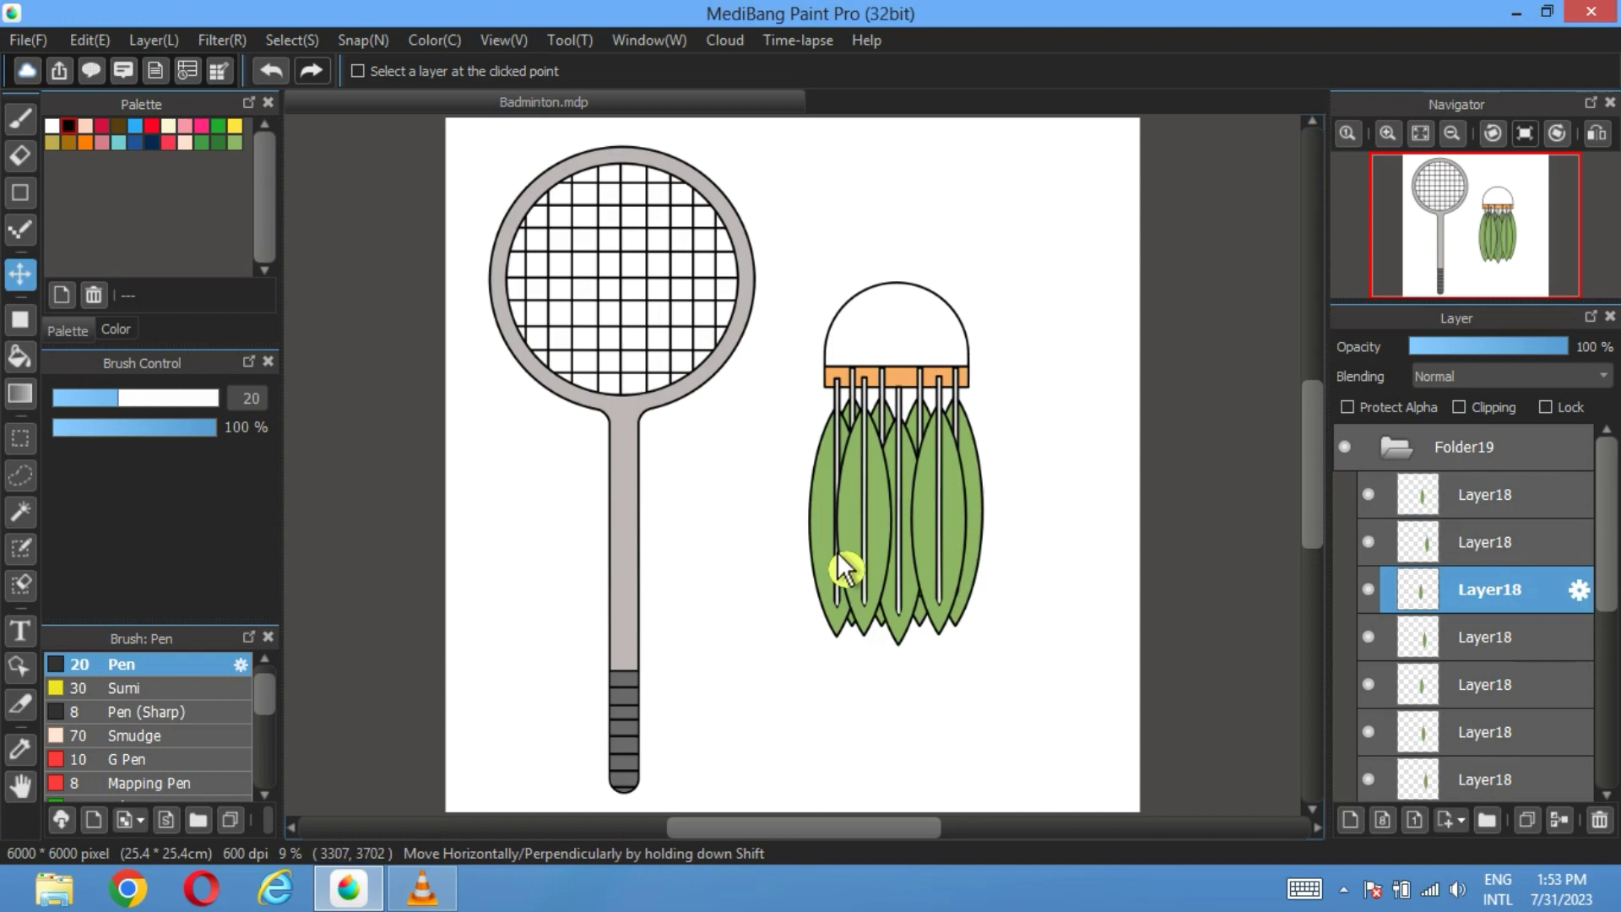
# Step: Rotate the leftmost front feather with Transform so its tip flares outward to the left, and apply it
pyautogui.click(291, 39)
pyautogui.click(375, 329)
pyautogui.moveTo(857, 646); pyautogui.dragTo(816, 502)
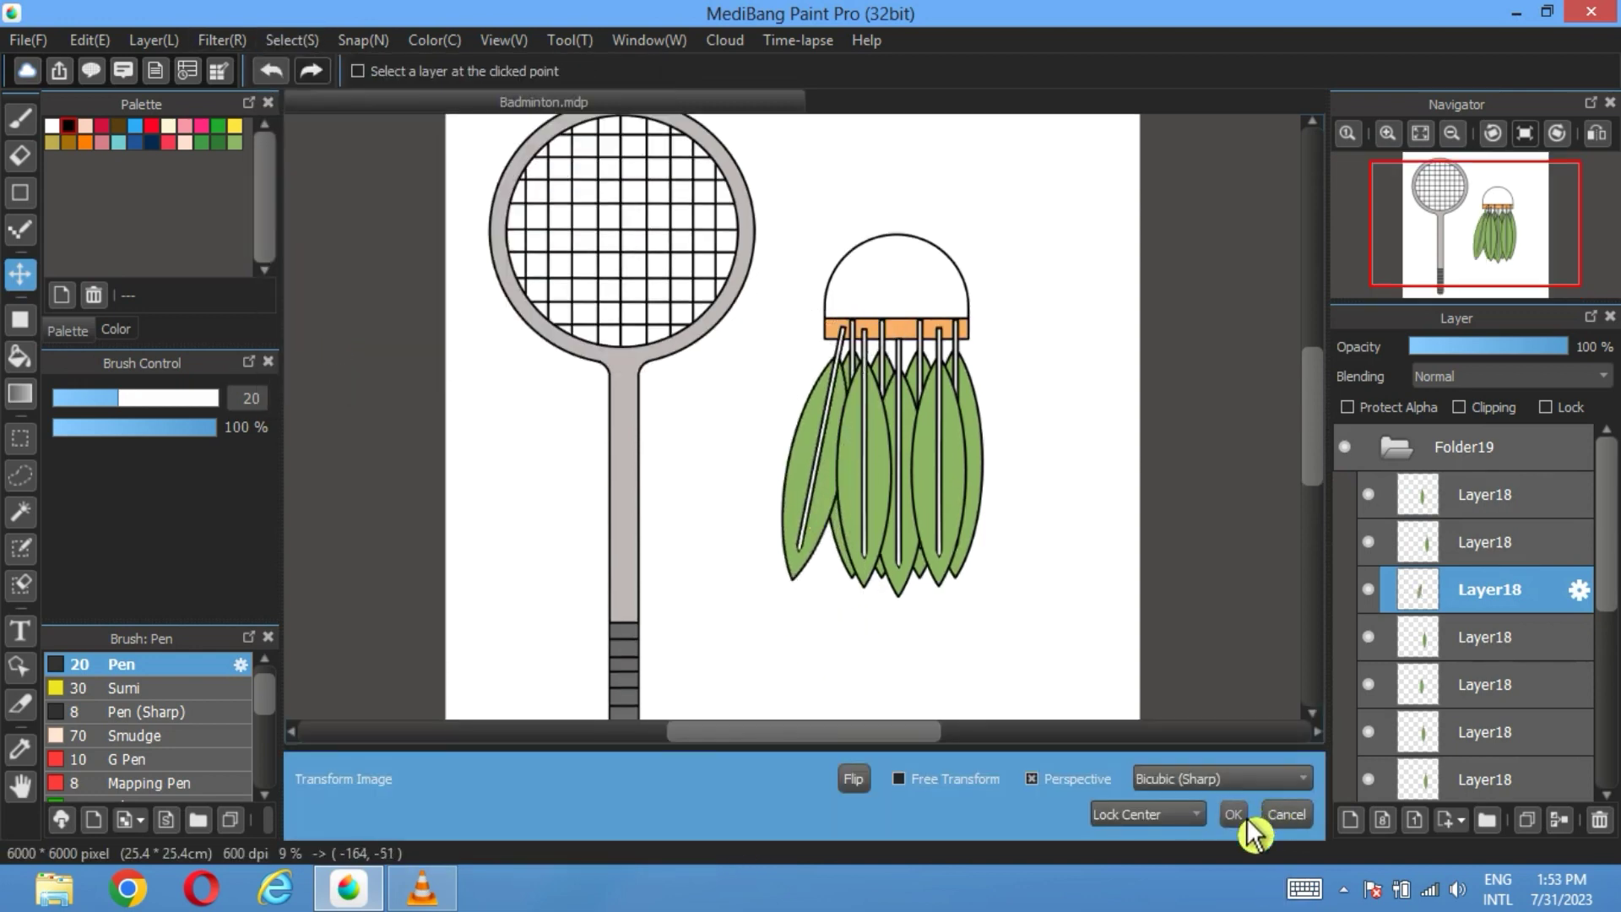
pyautogui.click(1242, 817)
# Step: Rotate the rightmost front feather with Transform so its tip flares outward to the right, and apply it
pyautogui.scroll(-1, 1380, 785)
pyautogui.click(1454, 800)
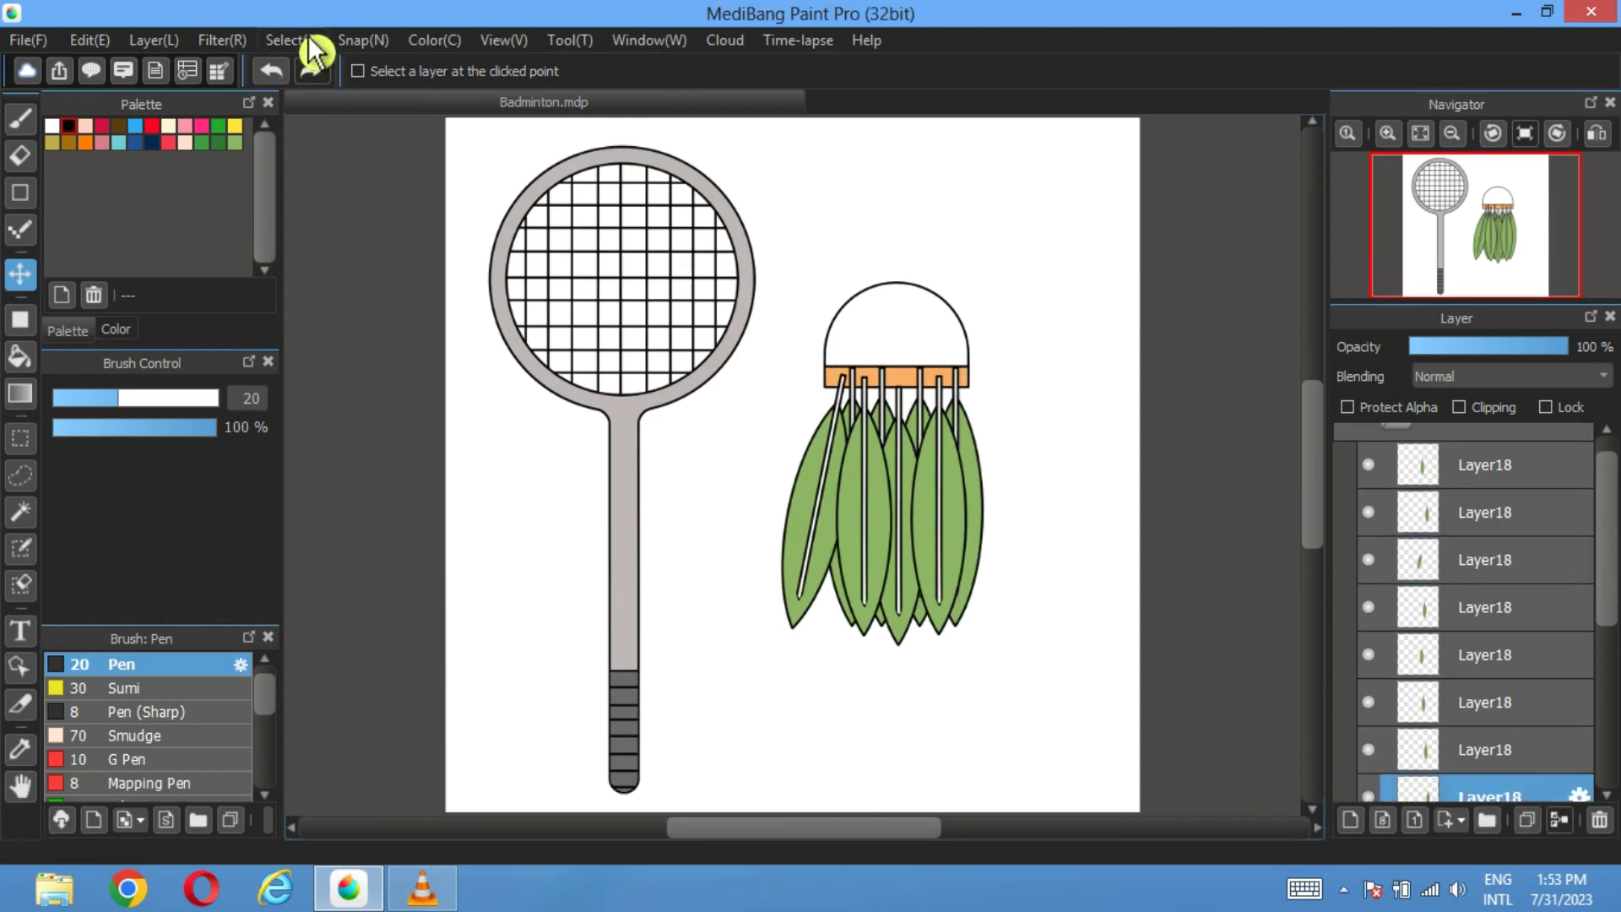
pyautogui.click(292, 40)
pyautogui.click(376, 329)
pyautogui.moveTo(920, 658); pyautogui.dragTo(1036, 509)
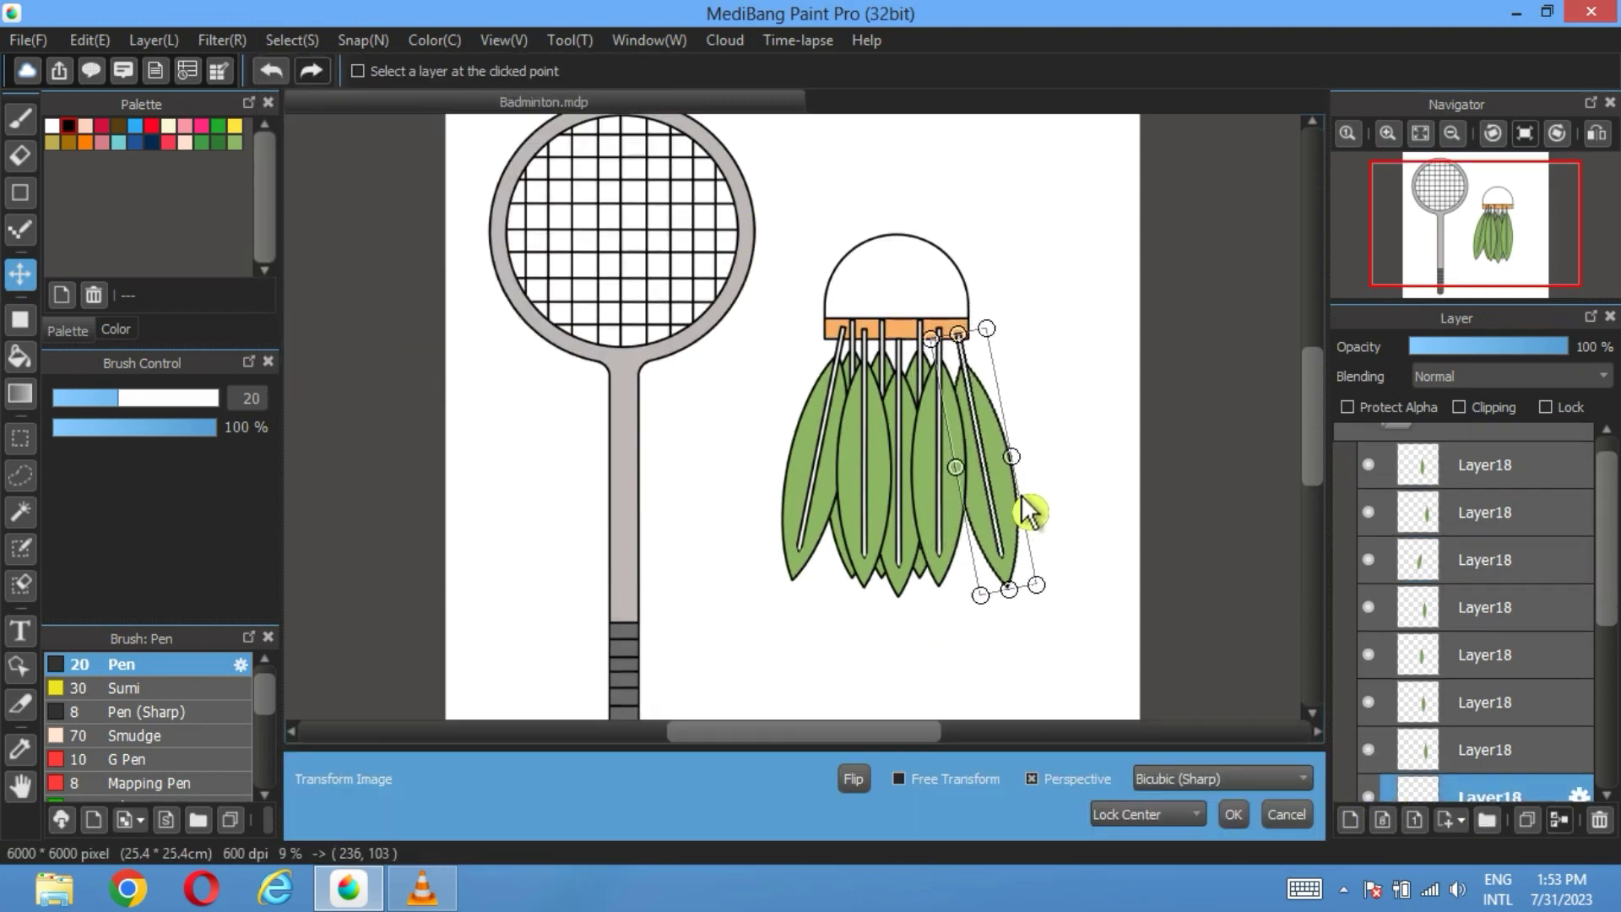
pyautogui.click(1234, 816)
# Step: Rotate the second front feather from the left with Transform so its tip leans slightly left, and apply it
pyautogui.click(1427, 465)
pyautogui.click(291, 40)
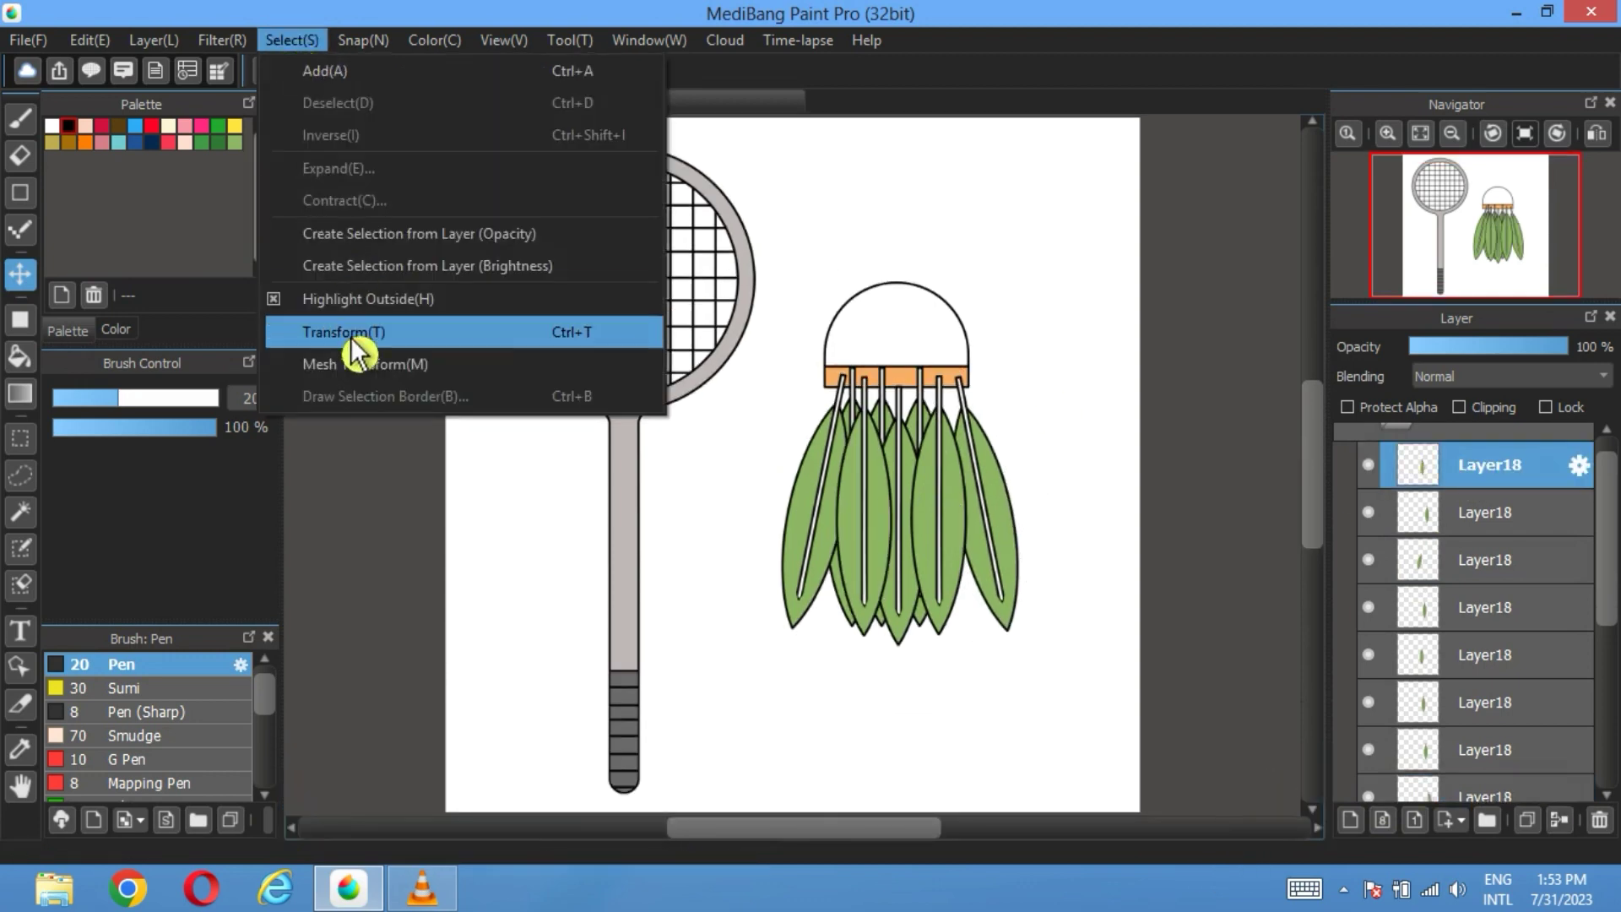
pyautogui.click(353, 330)
pyautogui.moveTo(849, 671); pyautogui.dragTo(861, 673)
pyautogui.moveTo(861, 518); pyautogui.dragTo(859, 509)
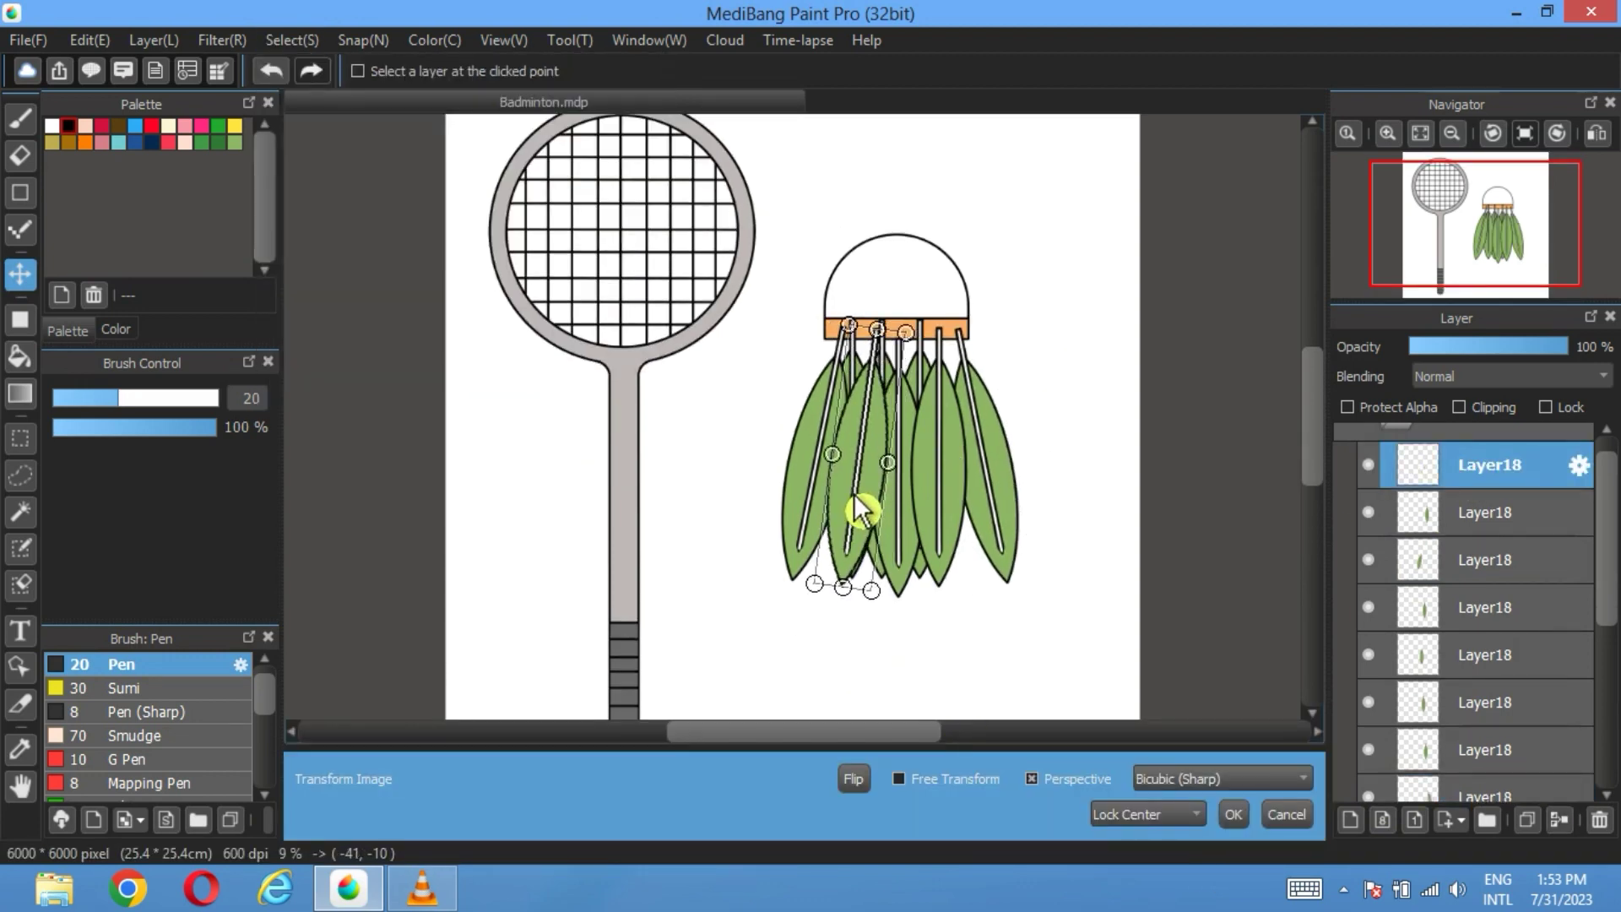
pyautogui.click(1246, 819)
# Step: Rotate the second front feather from the right with Transform so its tip leans slightly right, and apply it
pyautogui.click(1384, 517)
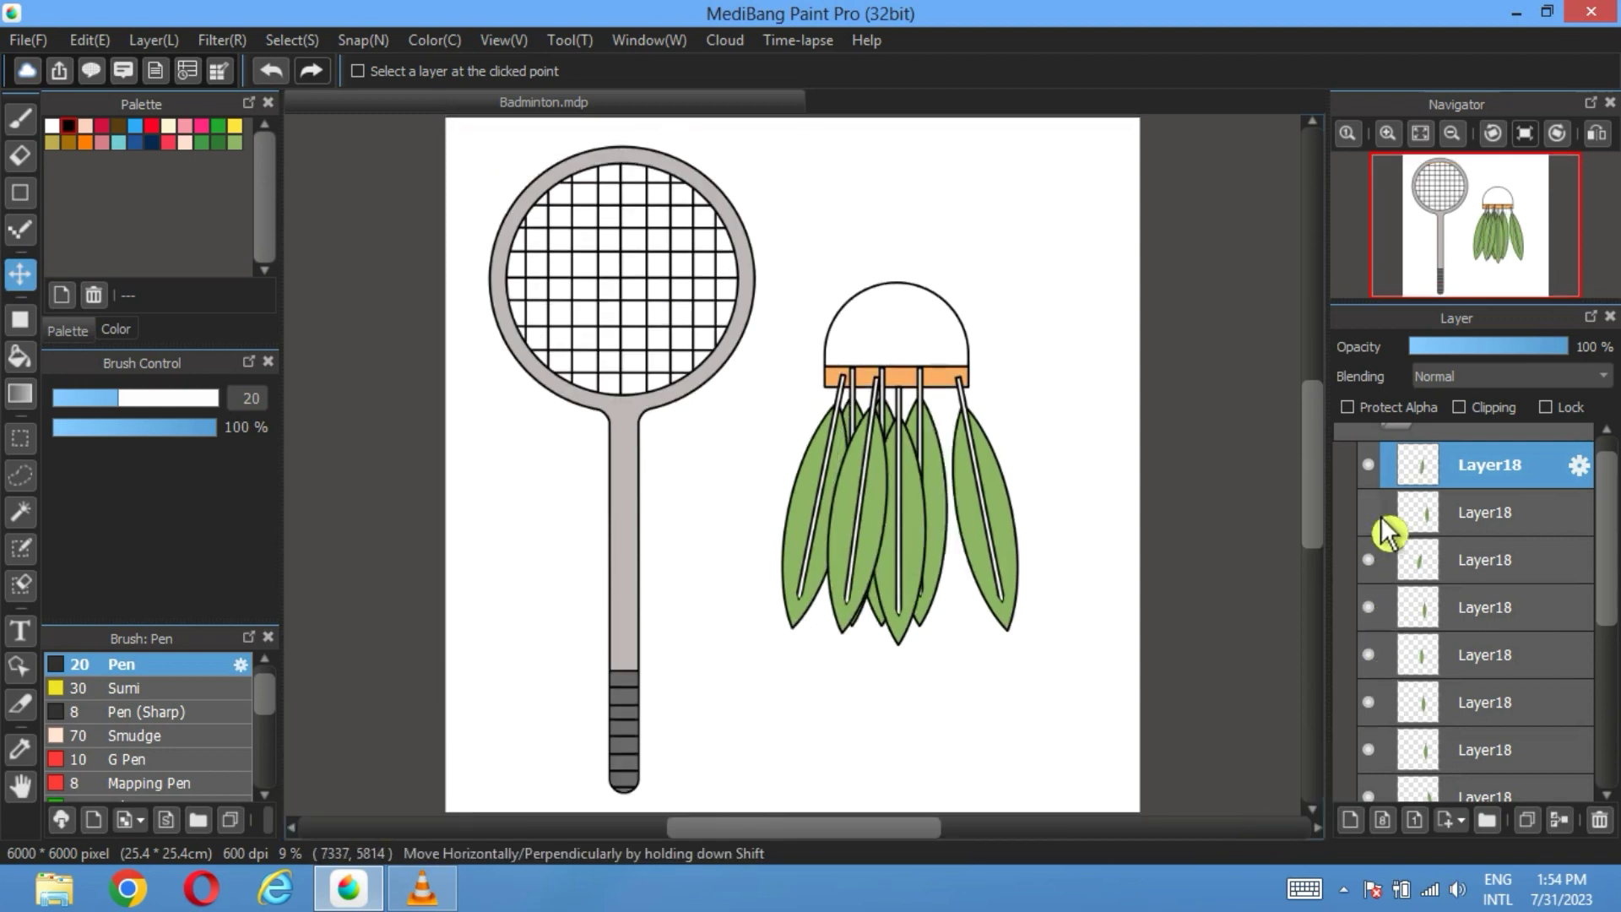
pyautogui.click(274, 40)
pyautogui.click(353, 330)
pyautogui.moveTo(955, 585); pyautogui.dragTo(969, 550)
pyautogui.click(1235, 815)
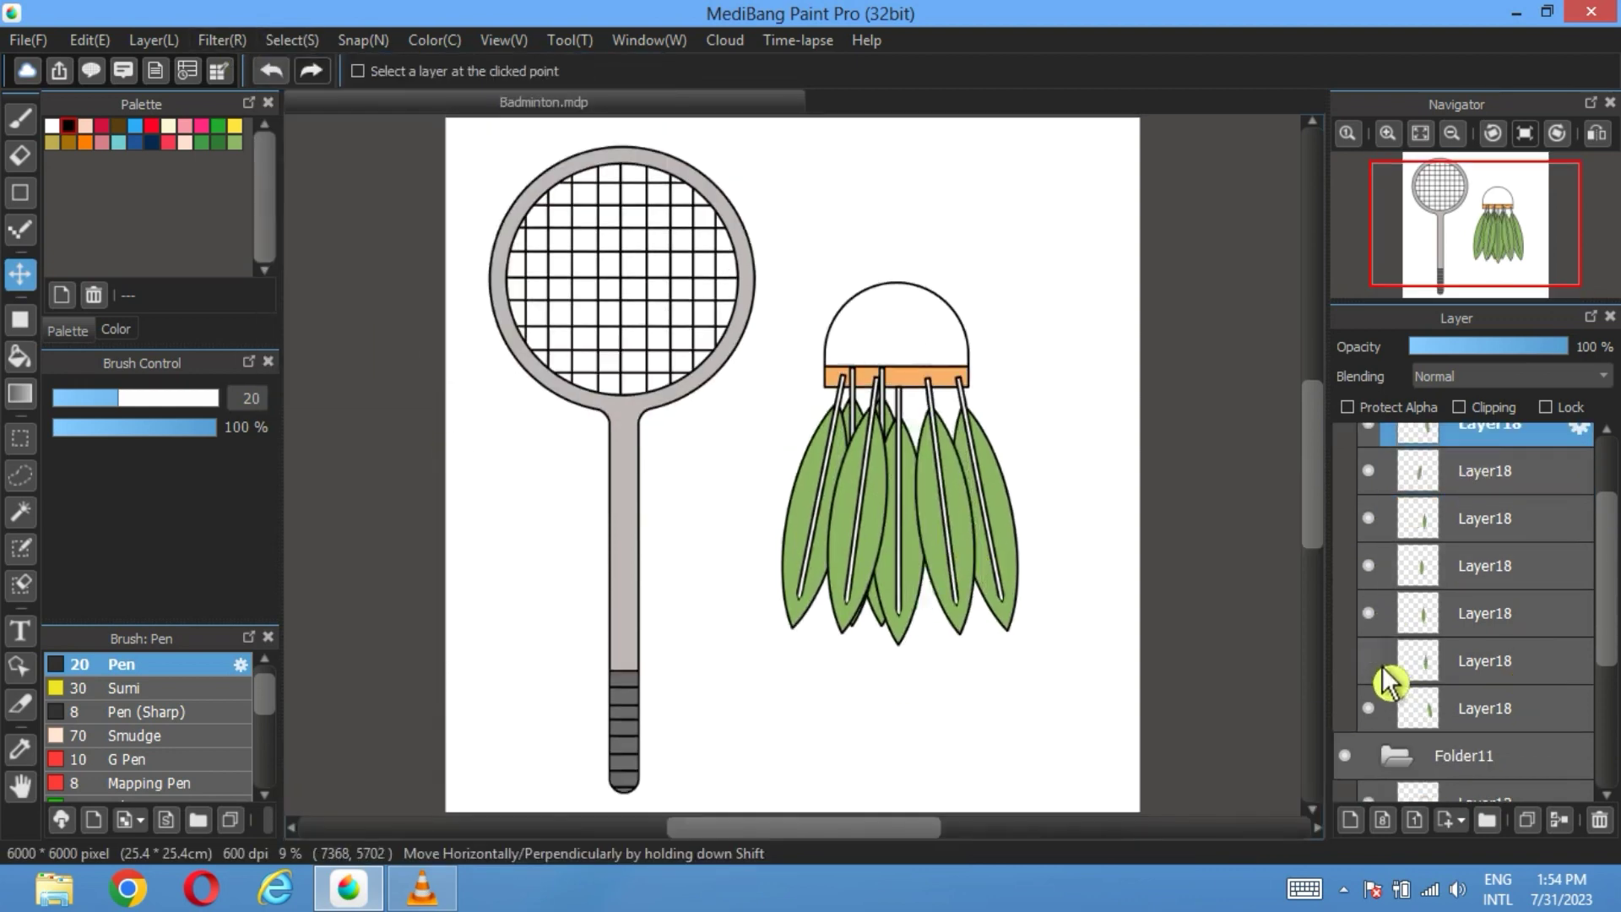
# Step: Duplicate a right-hand back-row feather, offset one toward the right edge, and put its layer beneath all the other feathers
pyautogui.click(1393, 667)
pyautogui.moveTo(923, 453); pyautogui.dragTo(1003, 485)
pyautogui.click(1526, 820)
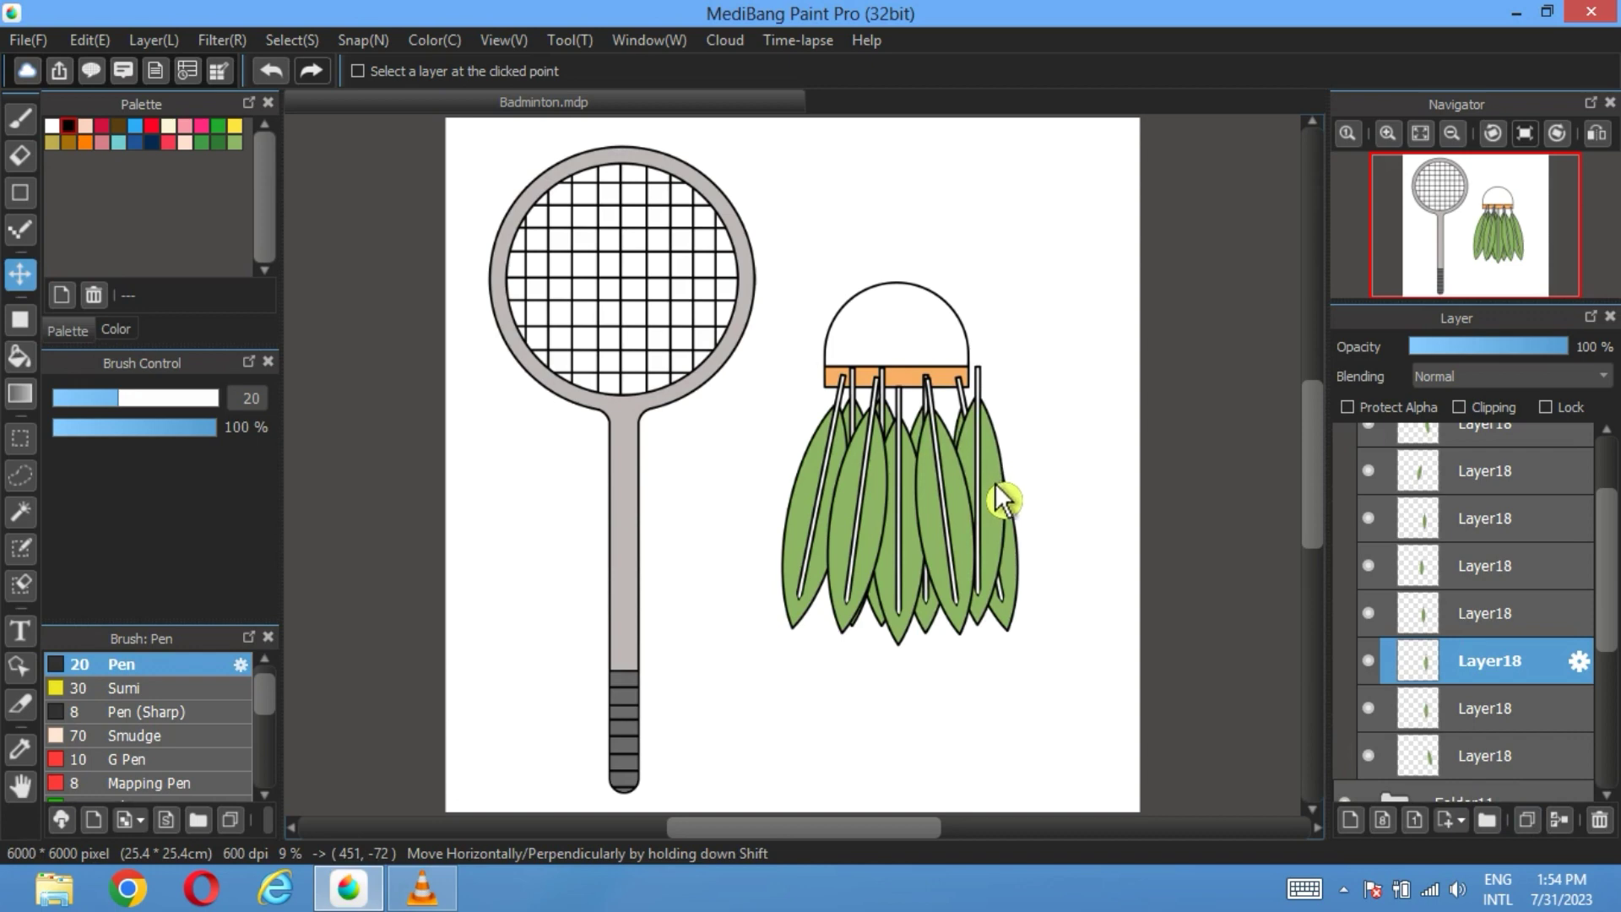
pyautogui.click(1457, 754)
# Step: Rotate and reposition the right edge's back-row feather with Transform so its stem meets the orange band between the front feathers
pyautogui.click(291, 40)
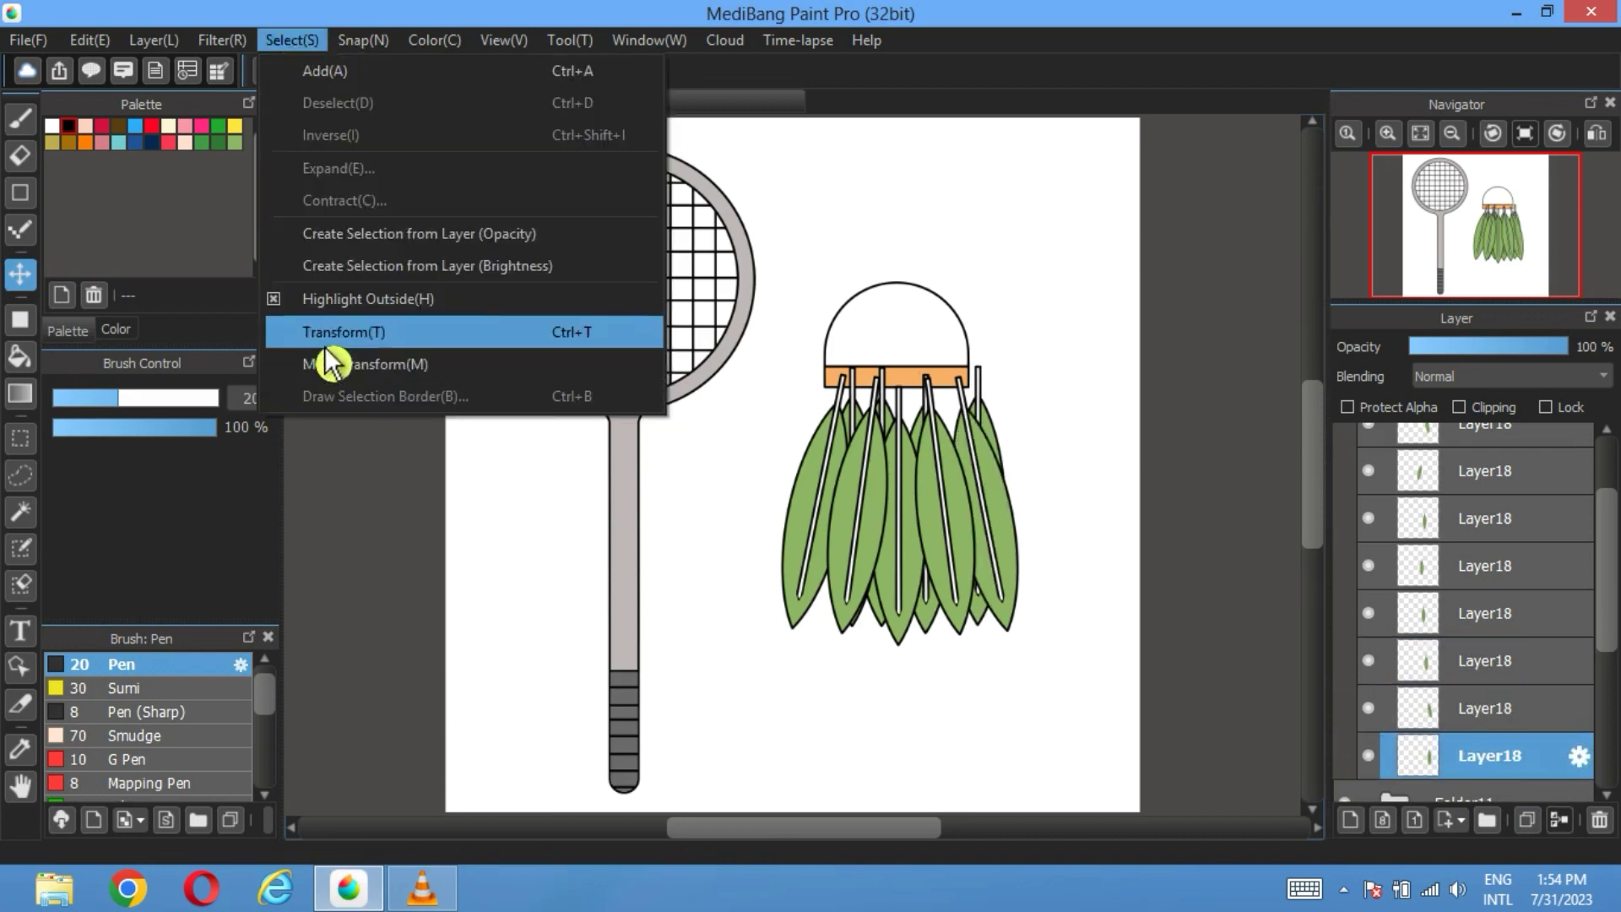
pyautogui.click(327, 341)
pyautogui.moveTo(970, 289); pyautogui.dragTo(992, 395)
pyautogui.click(1233, 814)
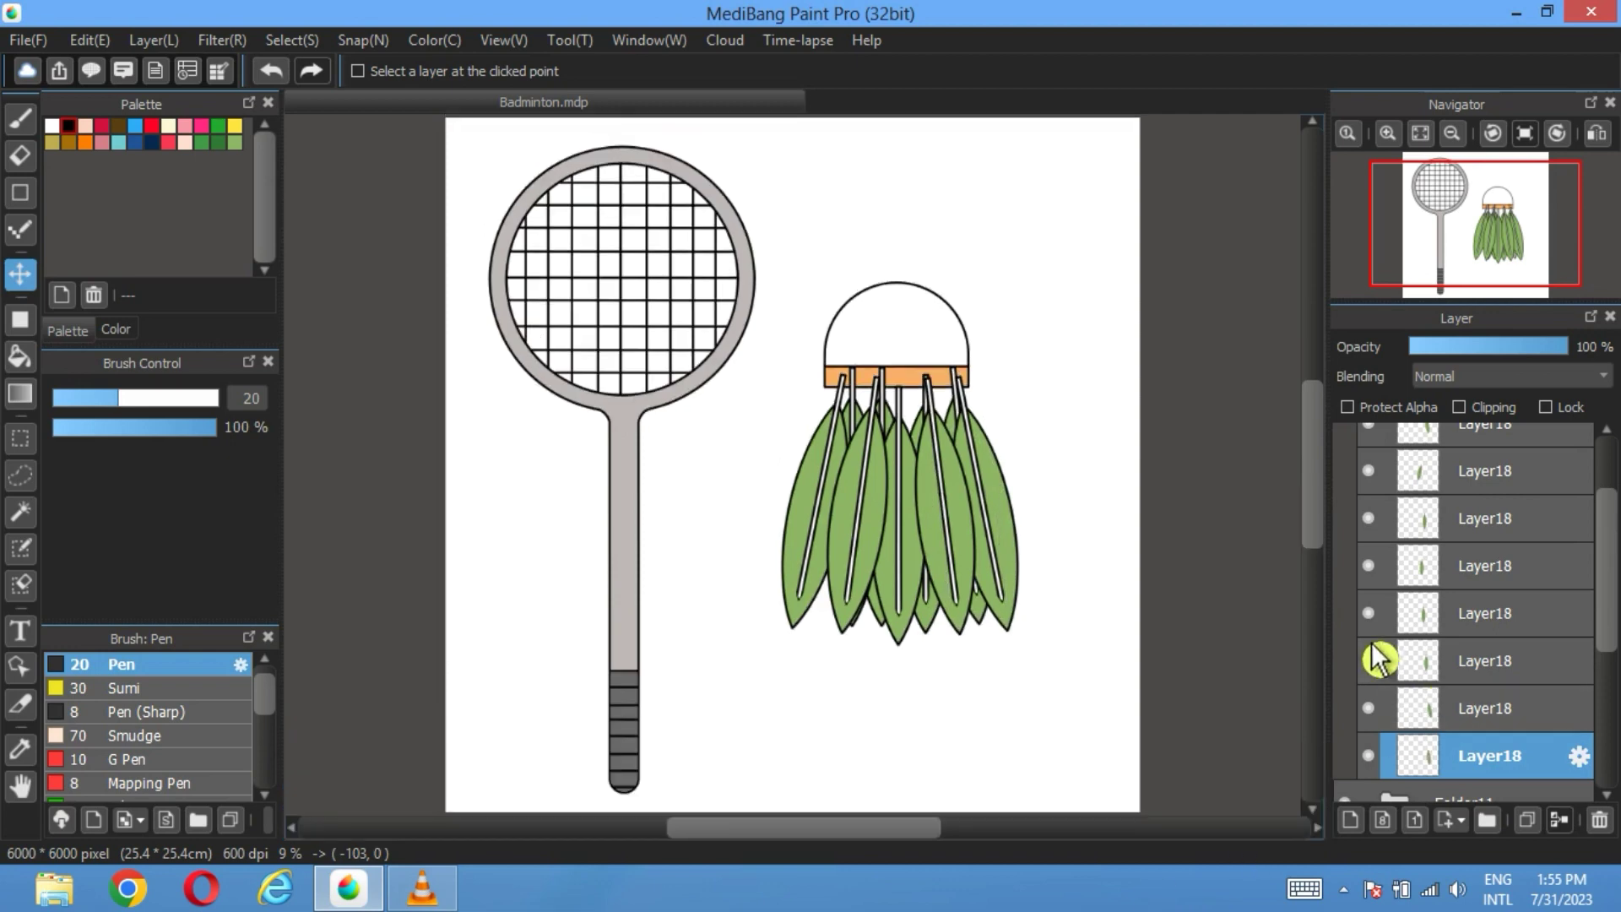
# Step: Move and rotate the leftmost back-row feather so it flares left between the front feathers, and nudge the neighbouring back feather slightly left
pyautogui.click(1459, 580)
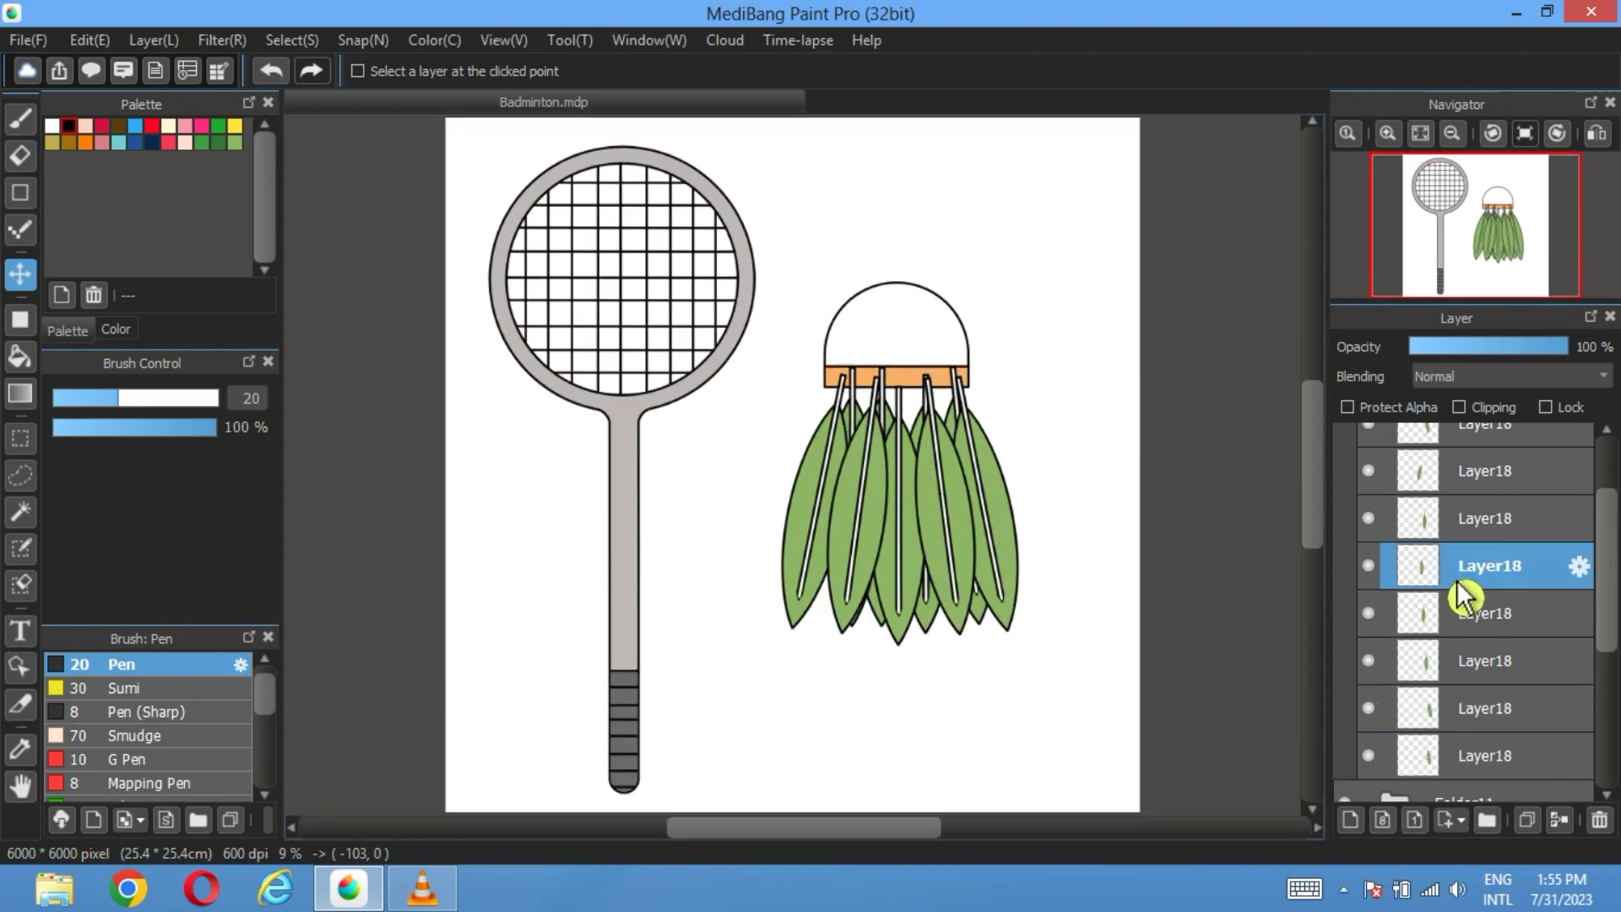
pyautogui.click(291, 40)
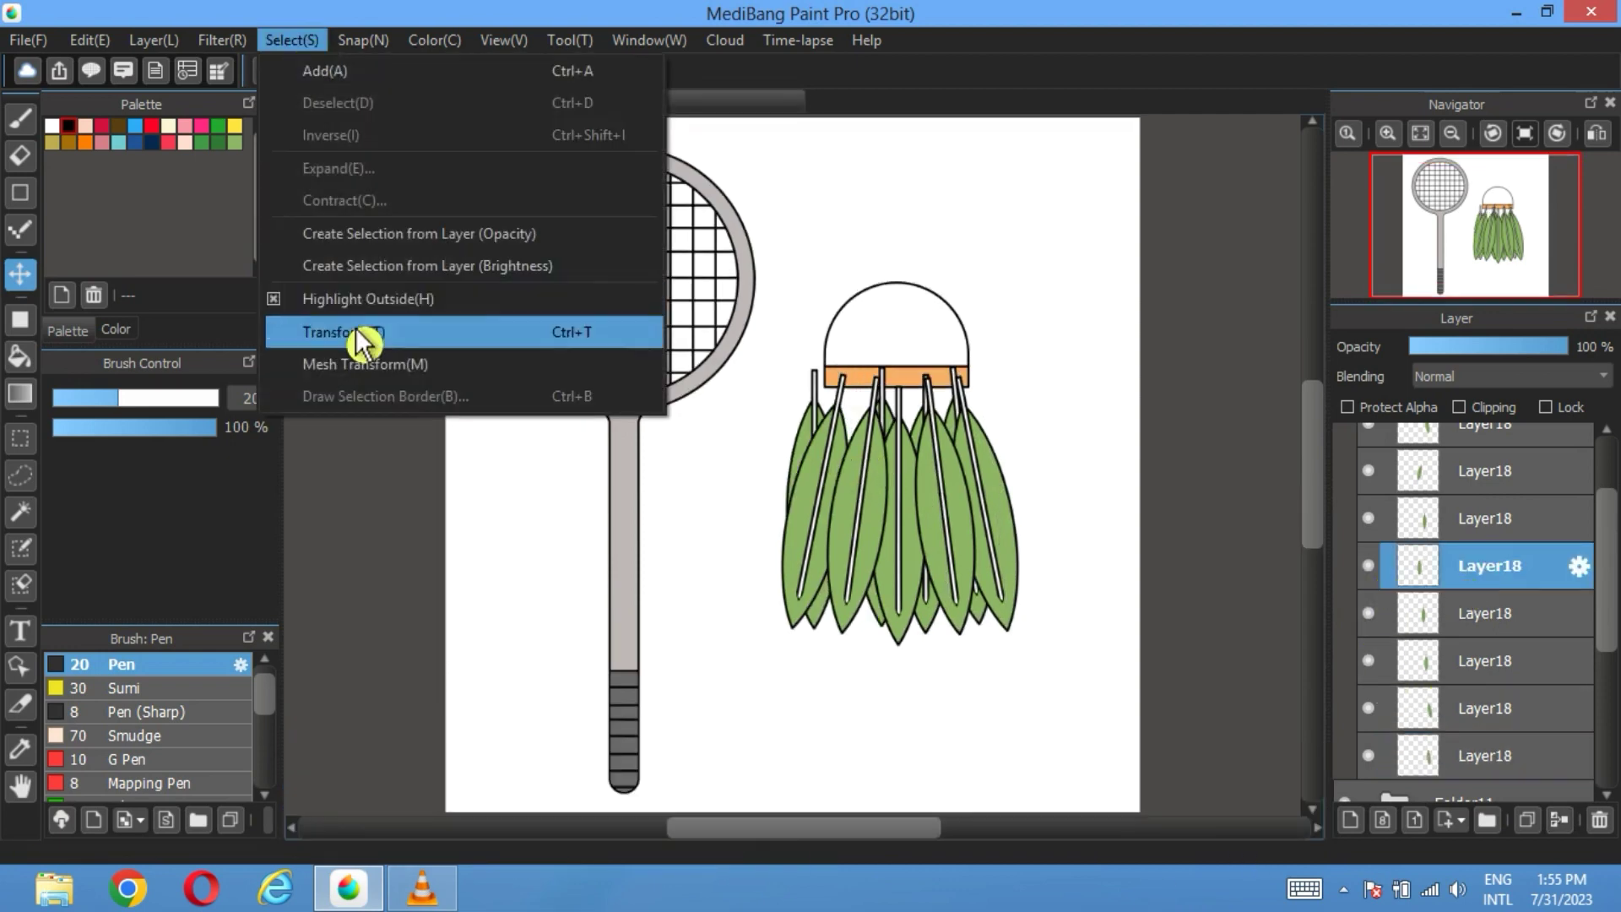
pyautogui.click(365, 337)
pyautogui.moveTo(854, 423); pyautogui.dragTo(878, 422)
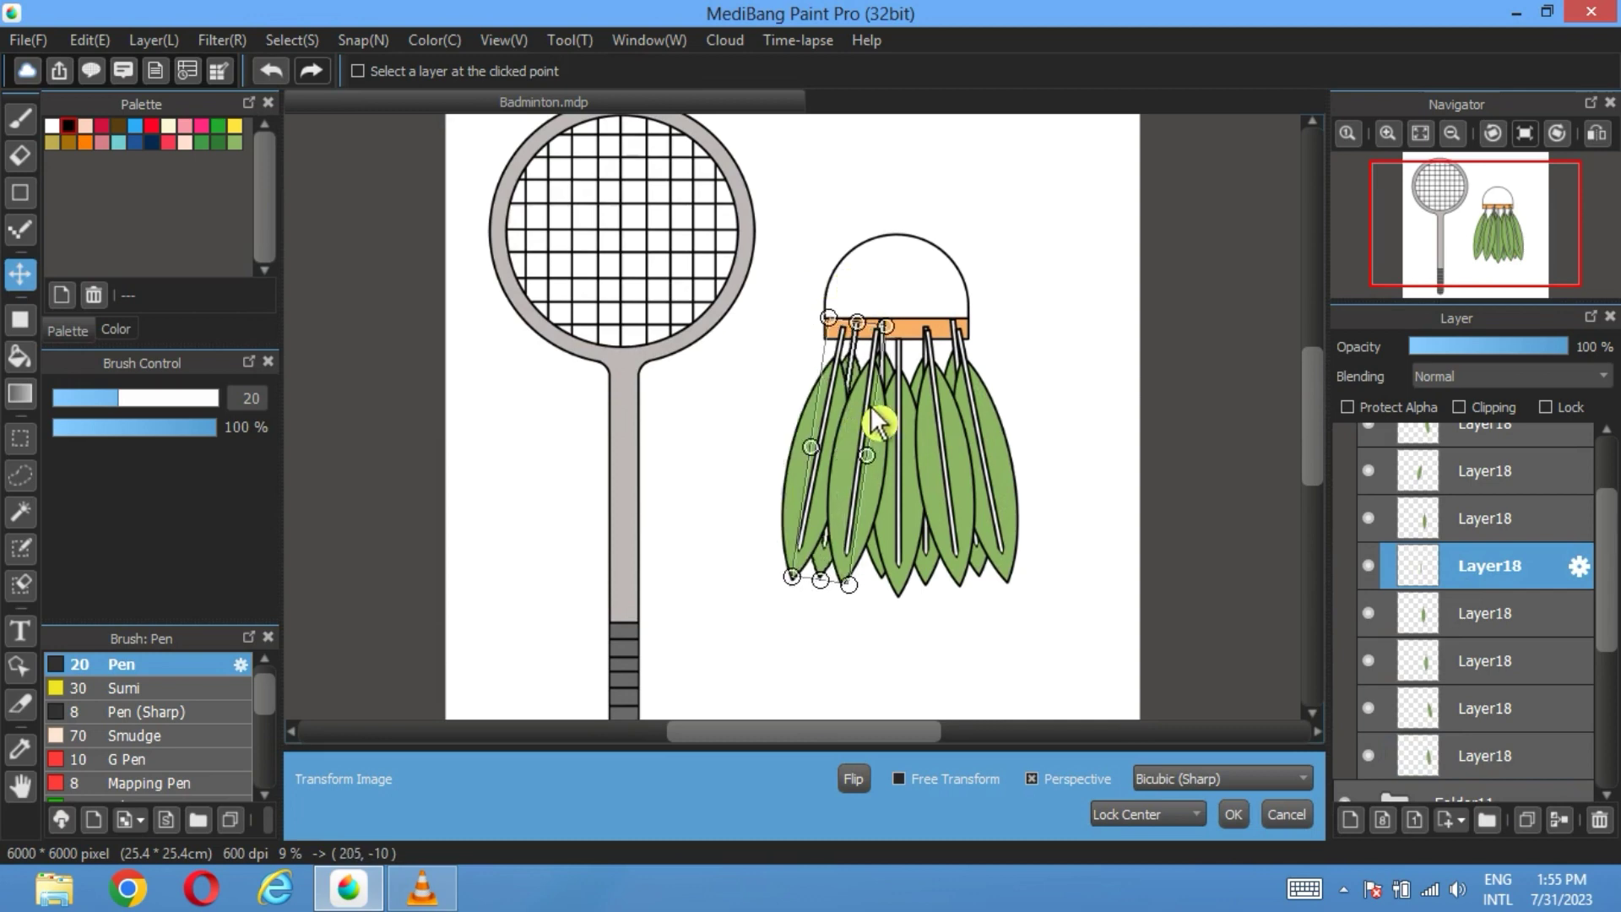
pyautogui.click(1233, 815)
pyautogui.click(1418, 616)
pyautogui.moveTo(911, 496); pyautogui.dragTo(899, 498)
# Step: Move the rightmost front feather's layer up beside the other front layers and hide all five front feathers
pyautogui.scroll(1, 1378, 456)
pyautogui.moveTo(1378, 455); pyautogui.dragTo(1384, 591)
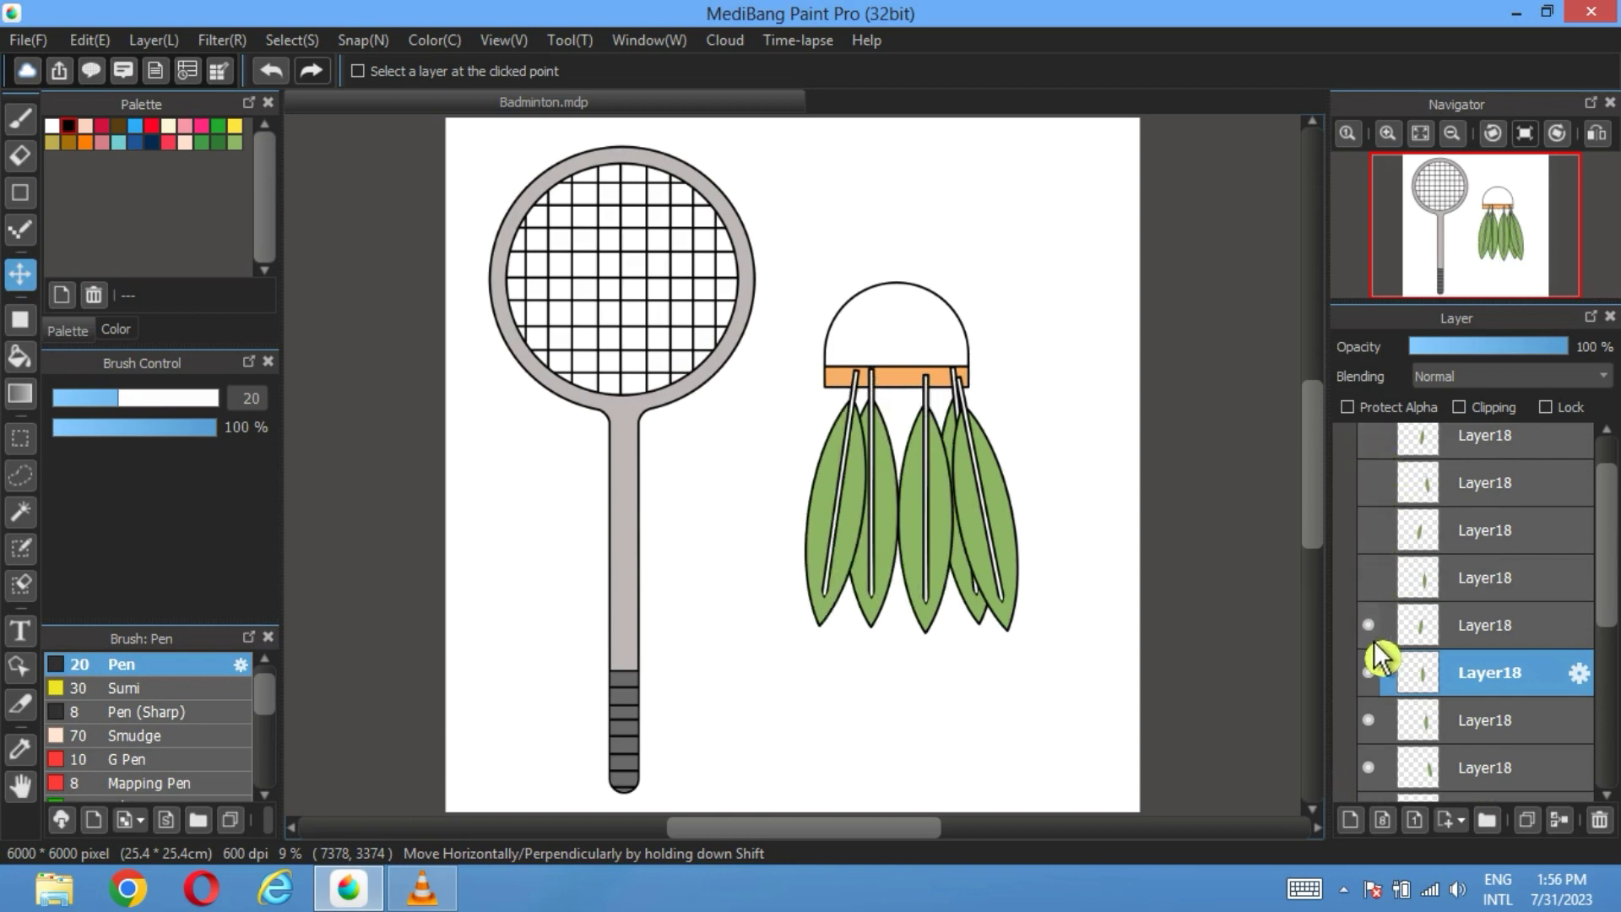
pyautogui.doubleClick(1375, 674)
pyautogui.doubleClick(1385, 724)
pyautogui.doubleClick(1374, 767)
pyautogui.click(1476, 766)
pyautogui.click(1466, 625)
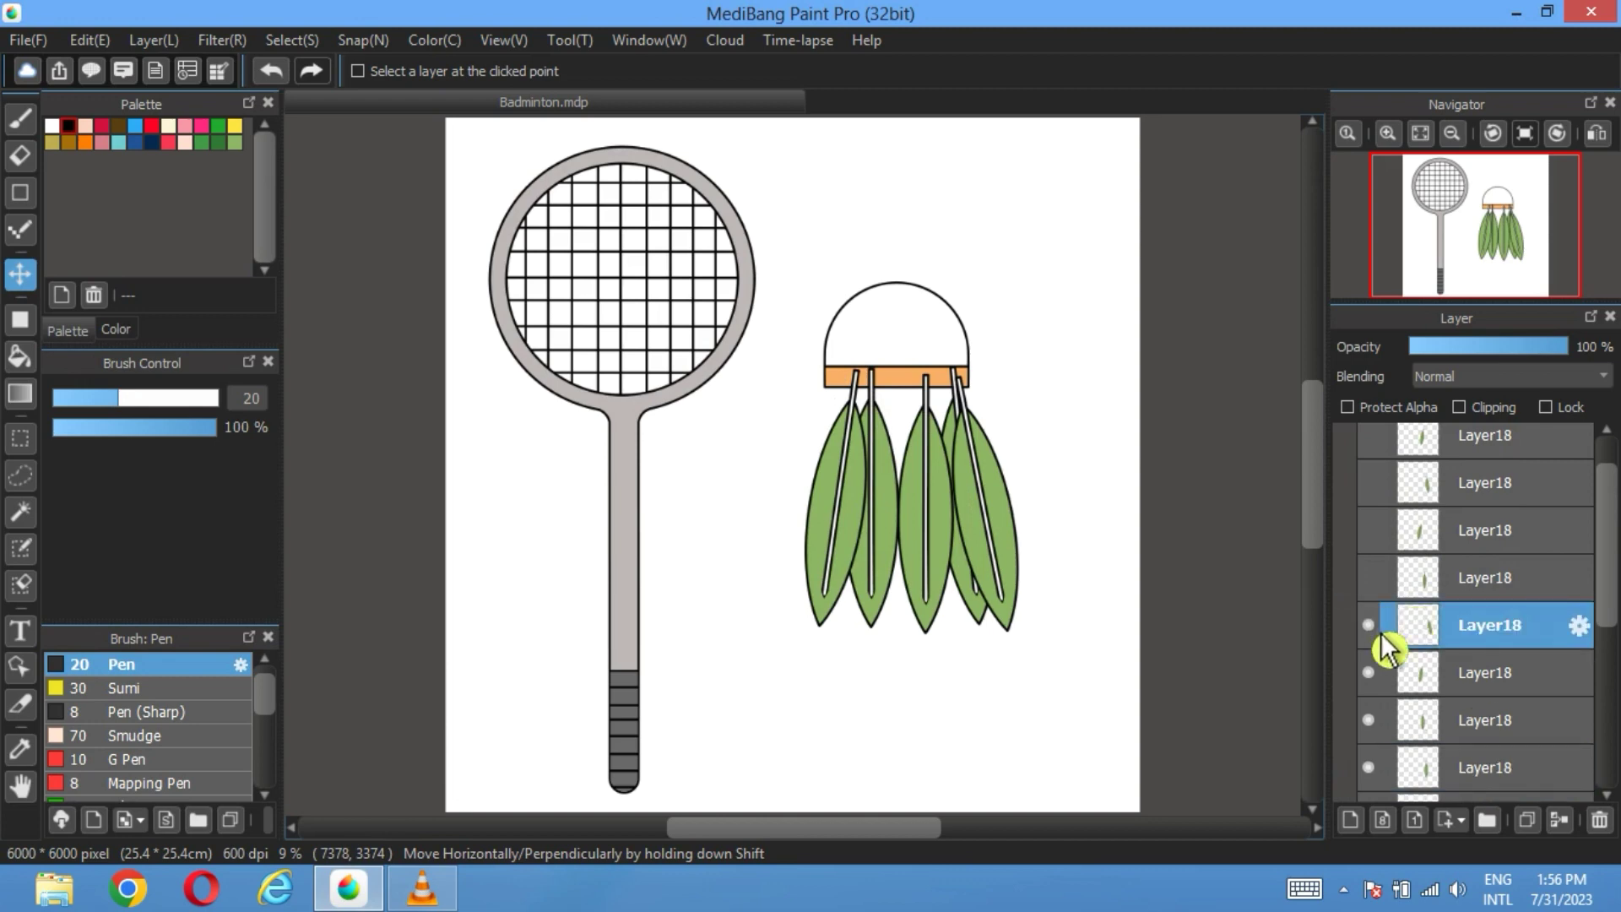
pyautogui.doubleClick(1380, 632)
pyautogui.click(1380, 631)
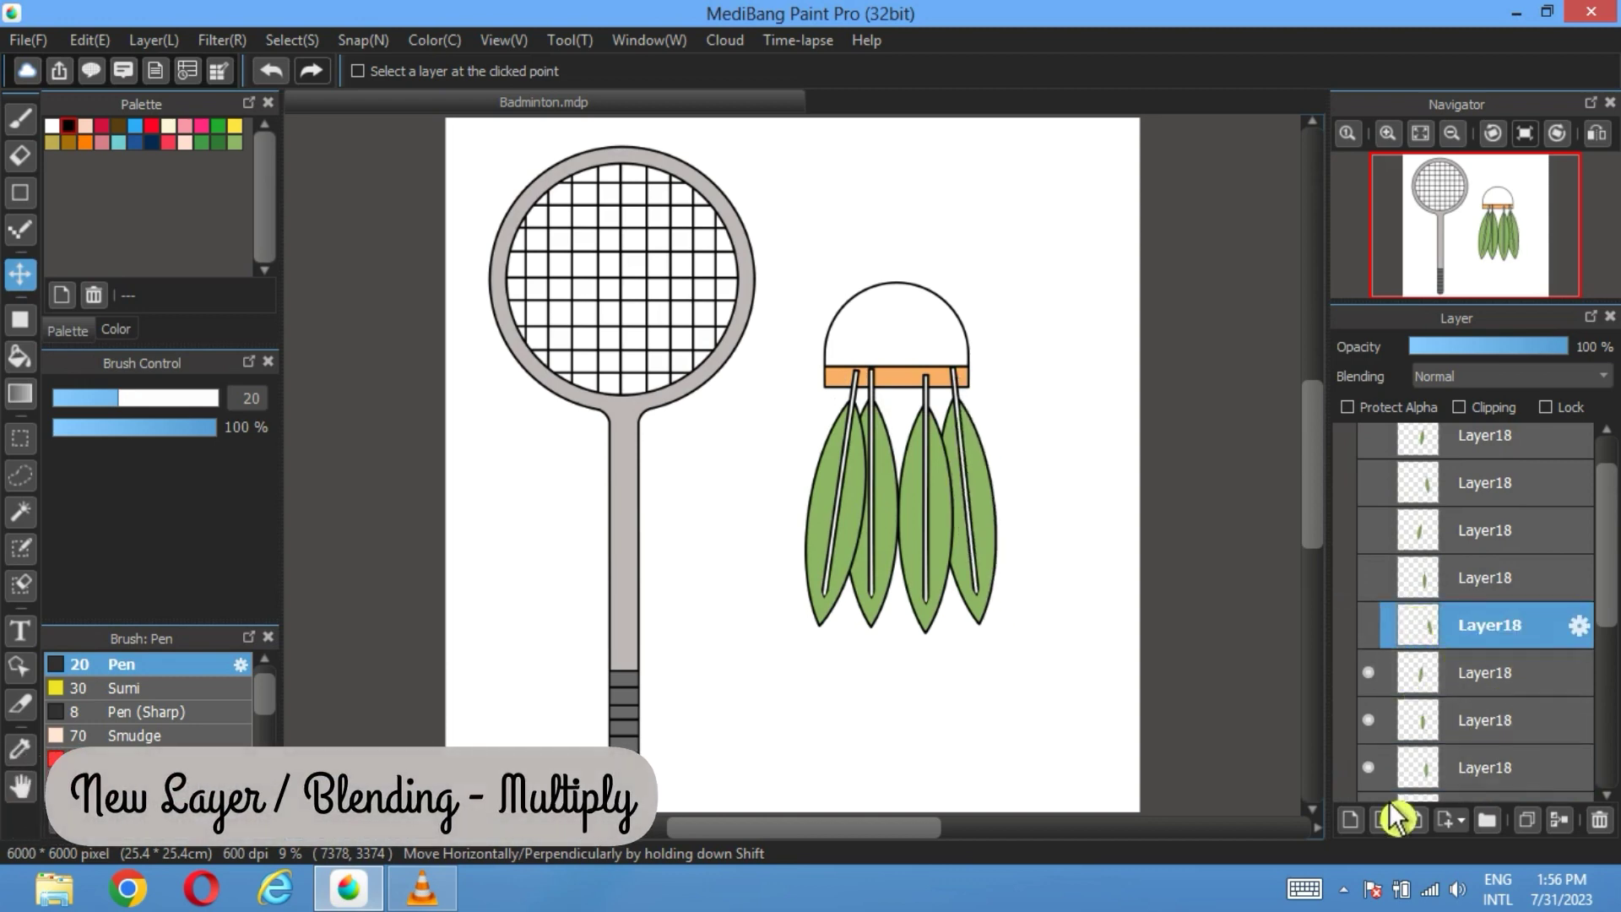
# Step: Add a new layer directly above the back-row feathers, below the hidden front ones, and set its blending to Multiply
pyautogui.moveTo(1460, 628); pyautogui.dragTo(1483, 675)
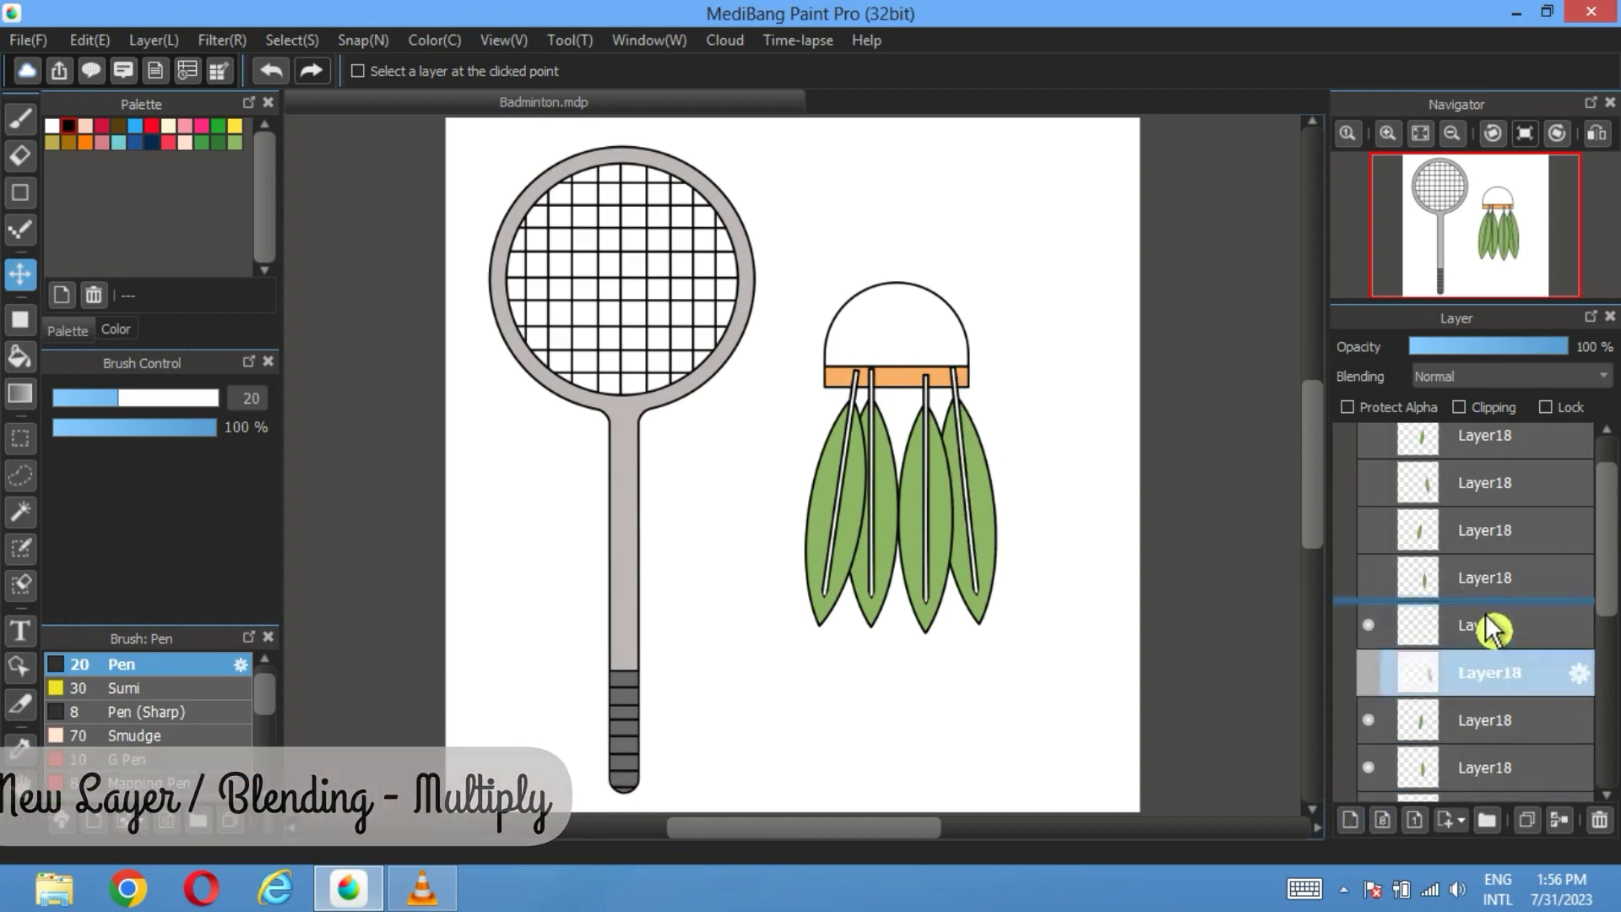
pyautogui.click(1535, 380)
pyautogui.scroll(3, 1372, 397)
pyautogui.click(1380, 432)
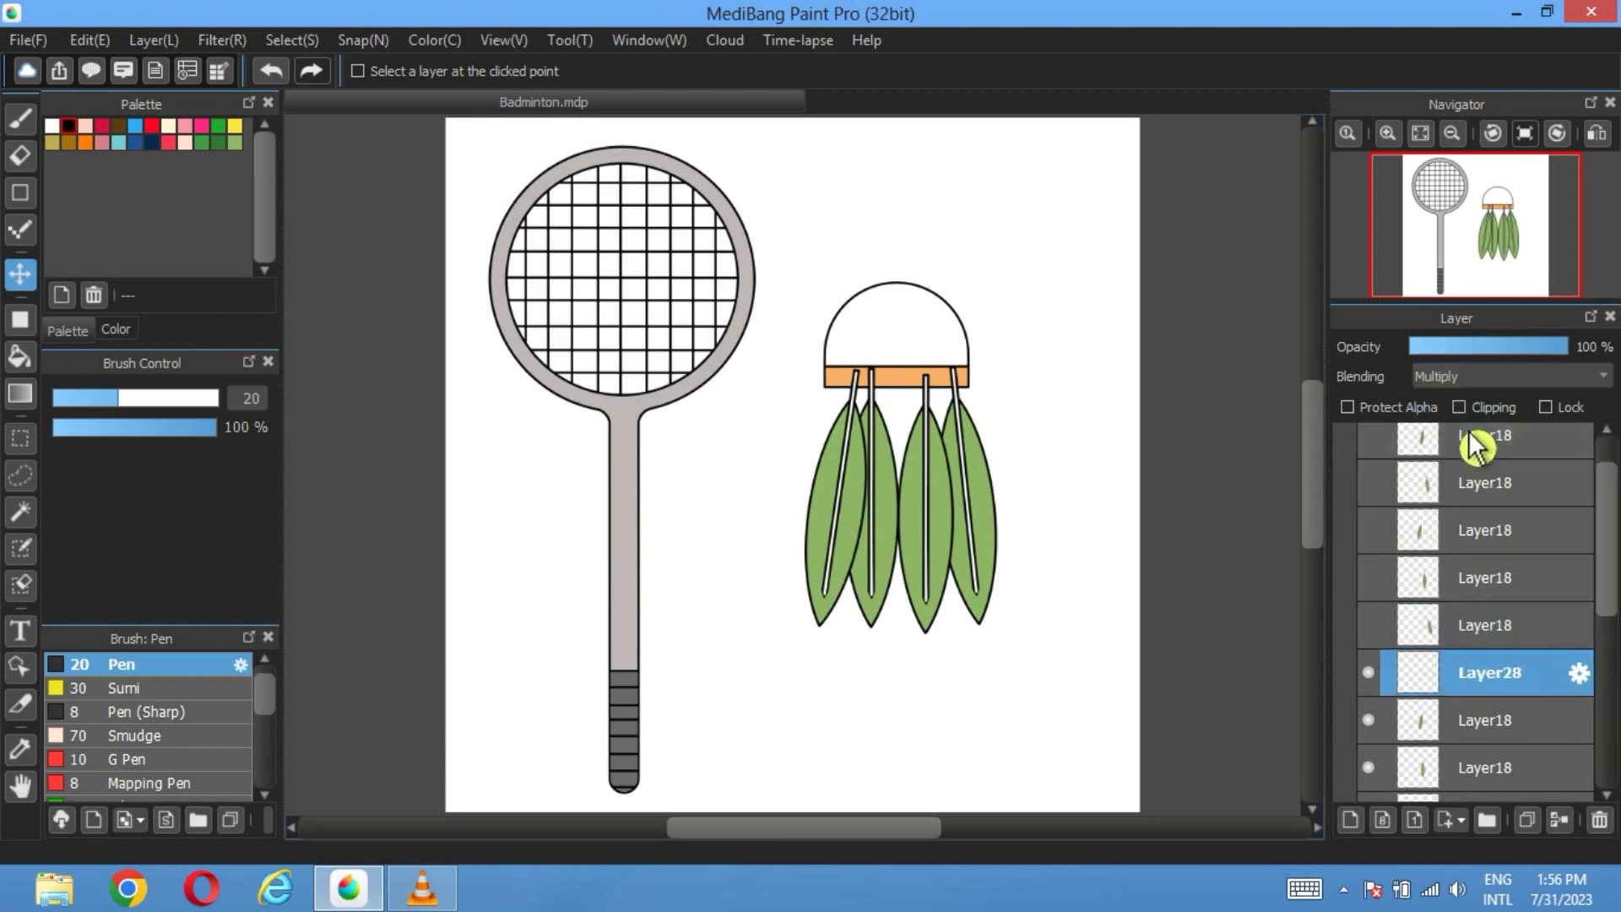
# Step: Fill the four back-row feathers with the light green palette colour on the Multiply layer to darken them
pyautogui.click(235, 142)
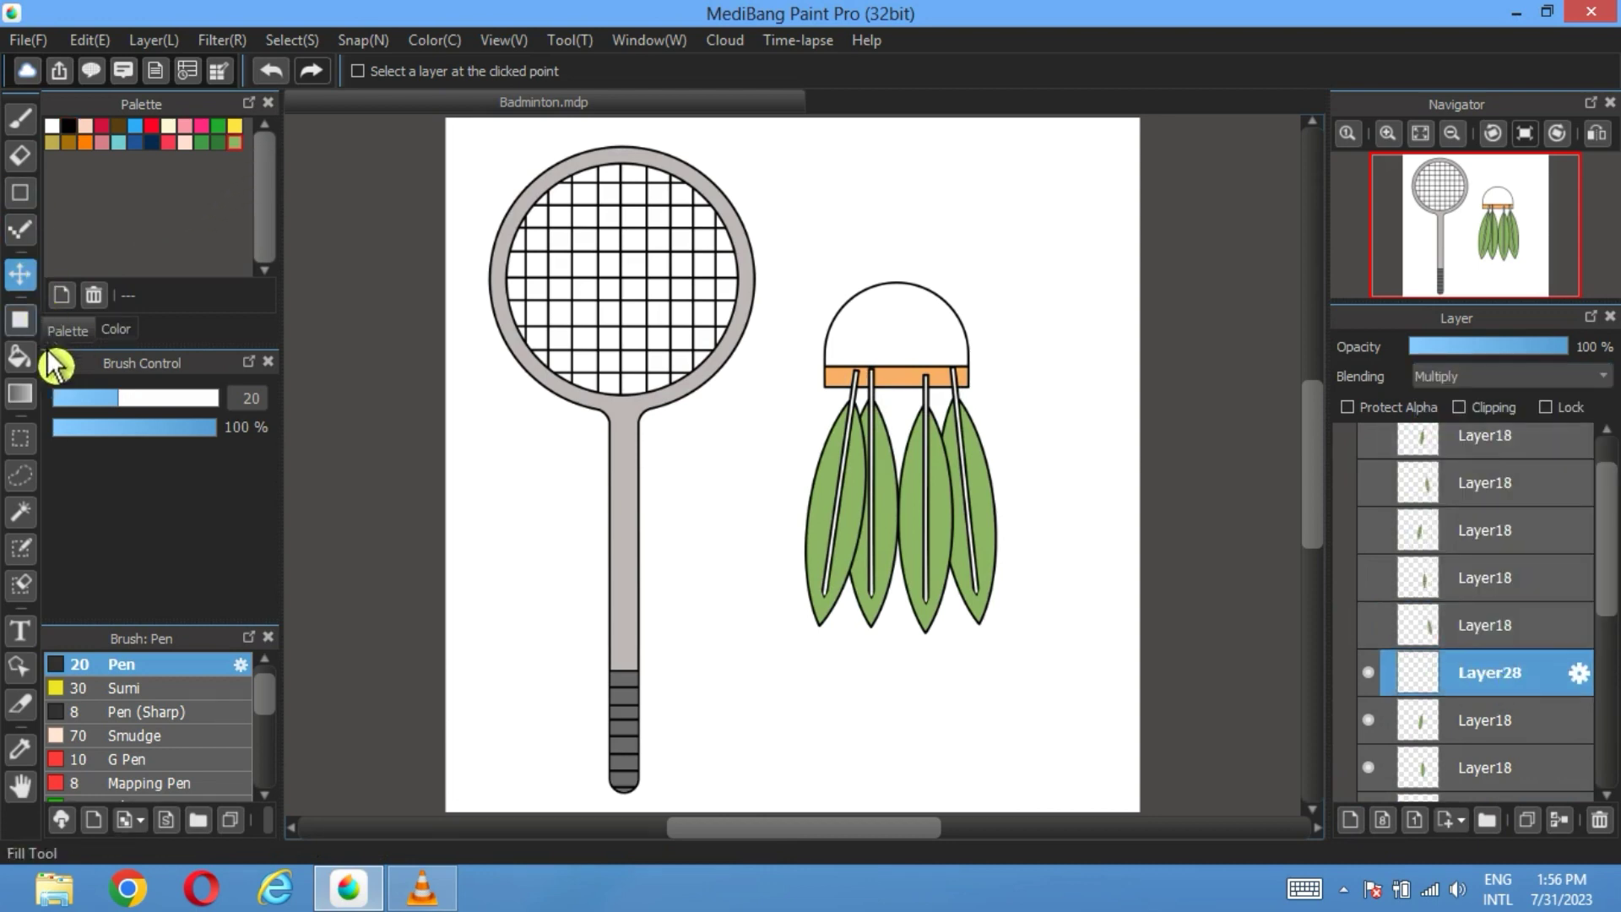
pyautogui.click(20, 356)
pyautogui.scroll(3, 833, 498)
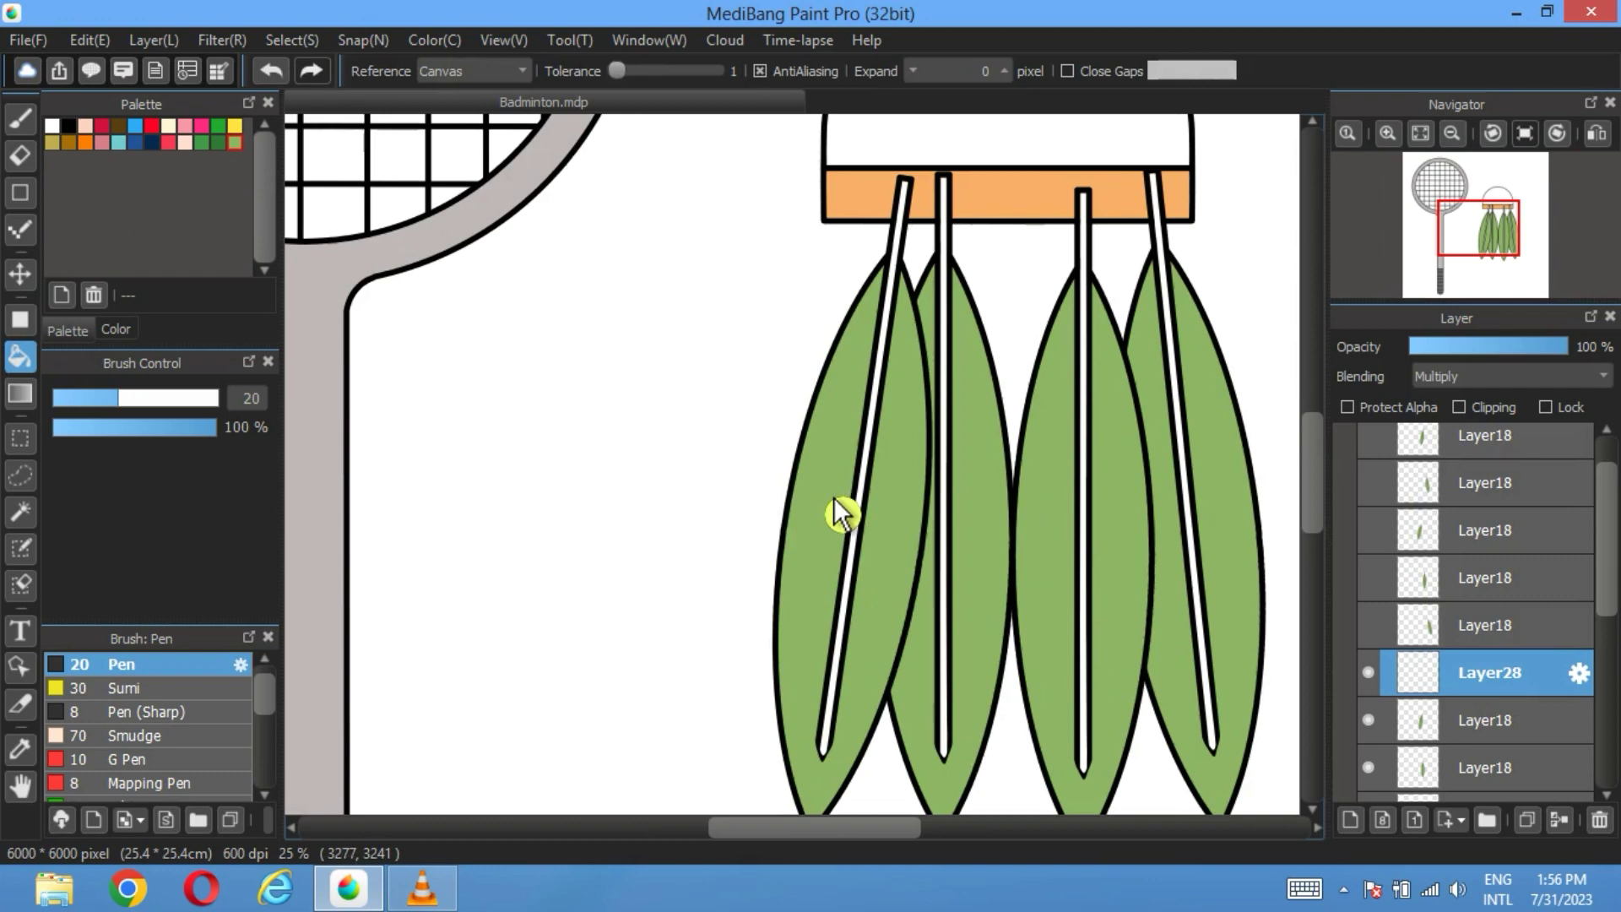
pyautogui.click(833, 497)
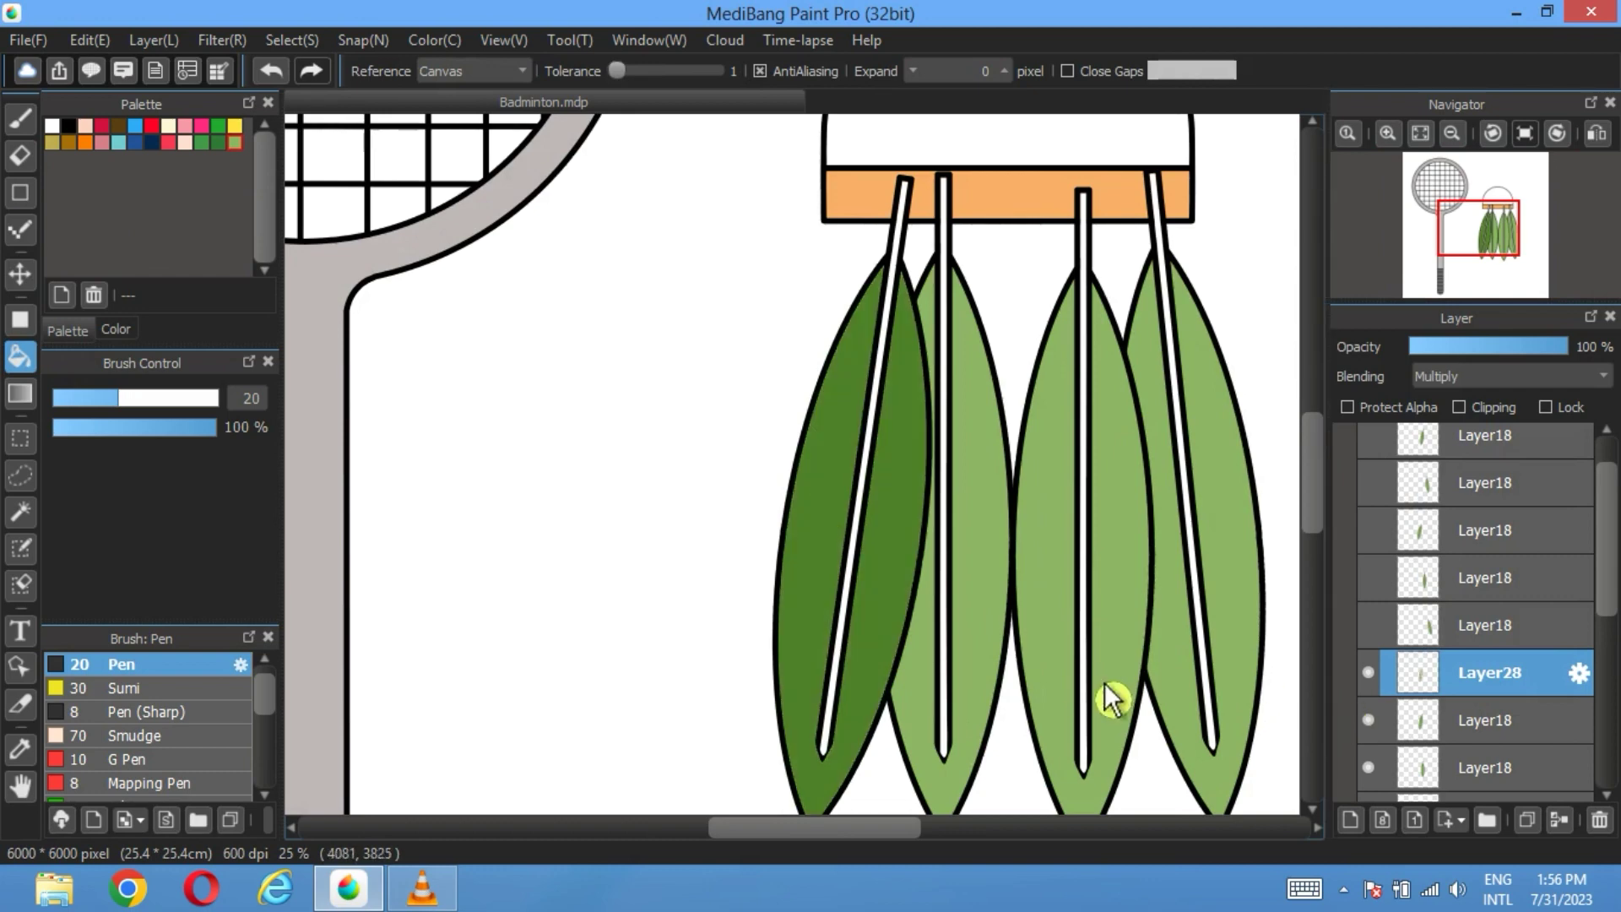
pyautogui.click(1368, 720)
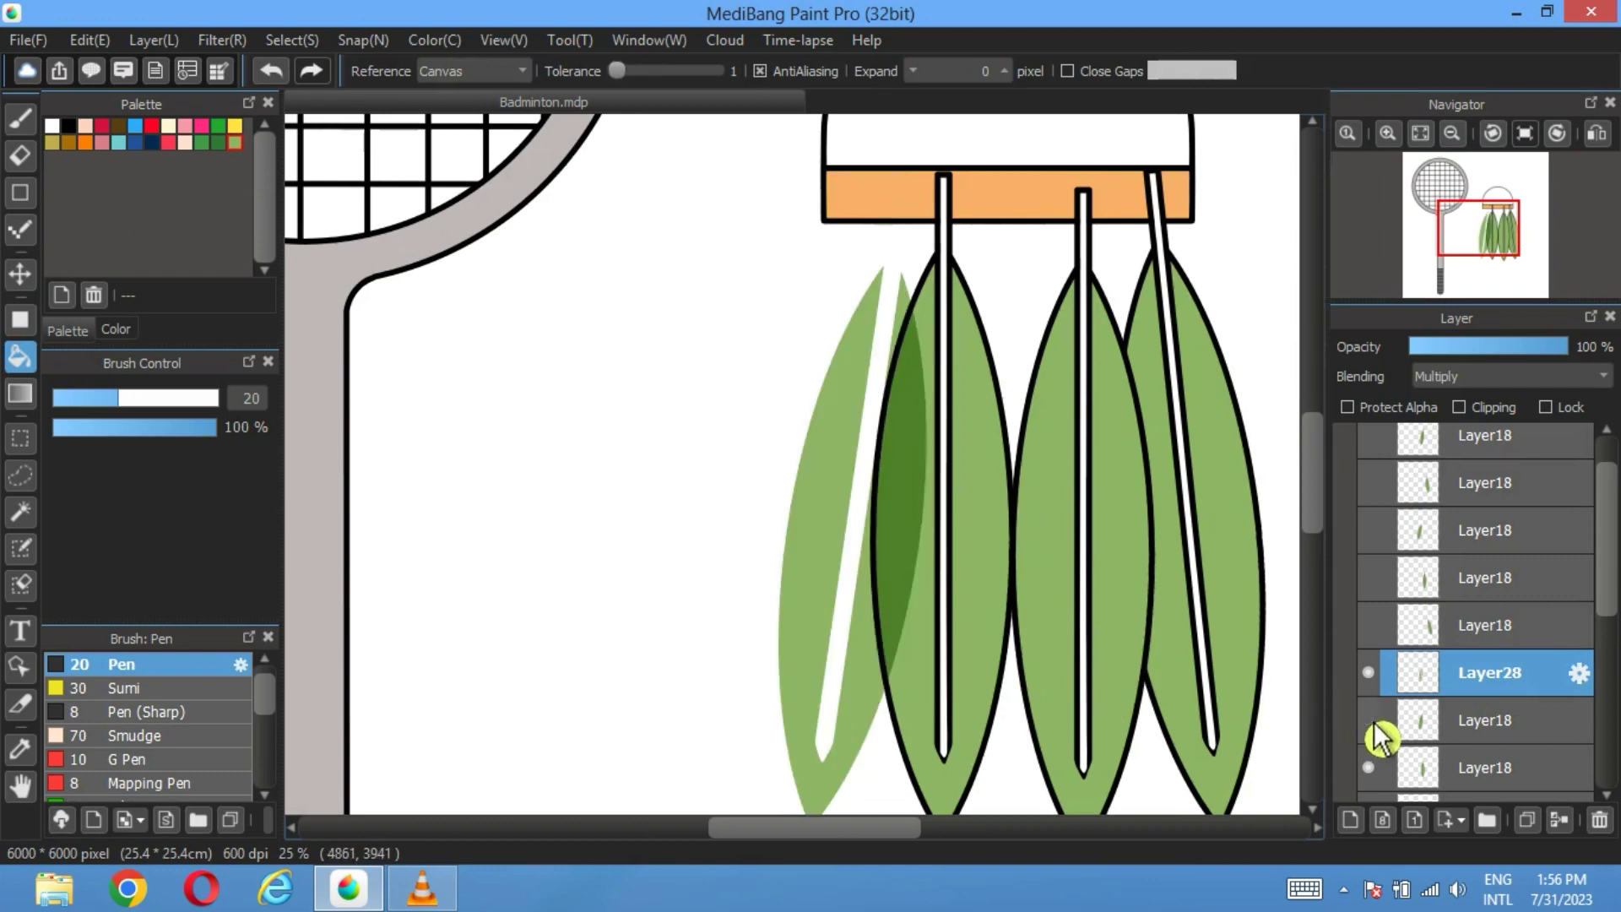
pyautogui.click(1371, 723)
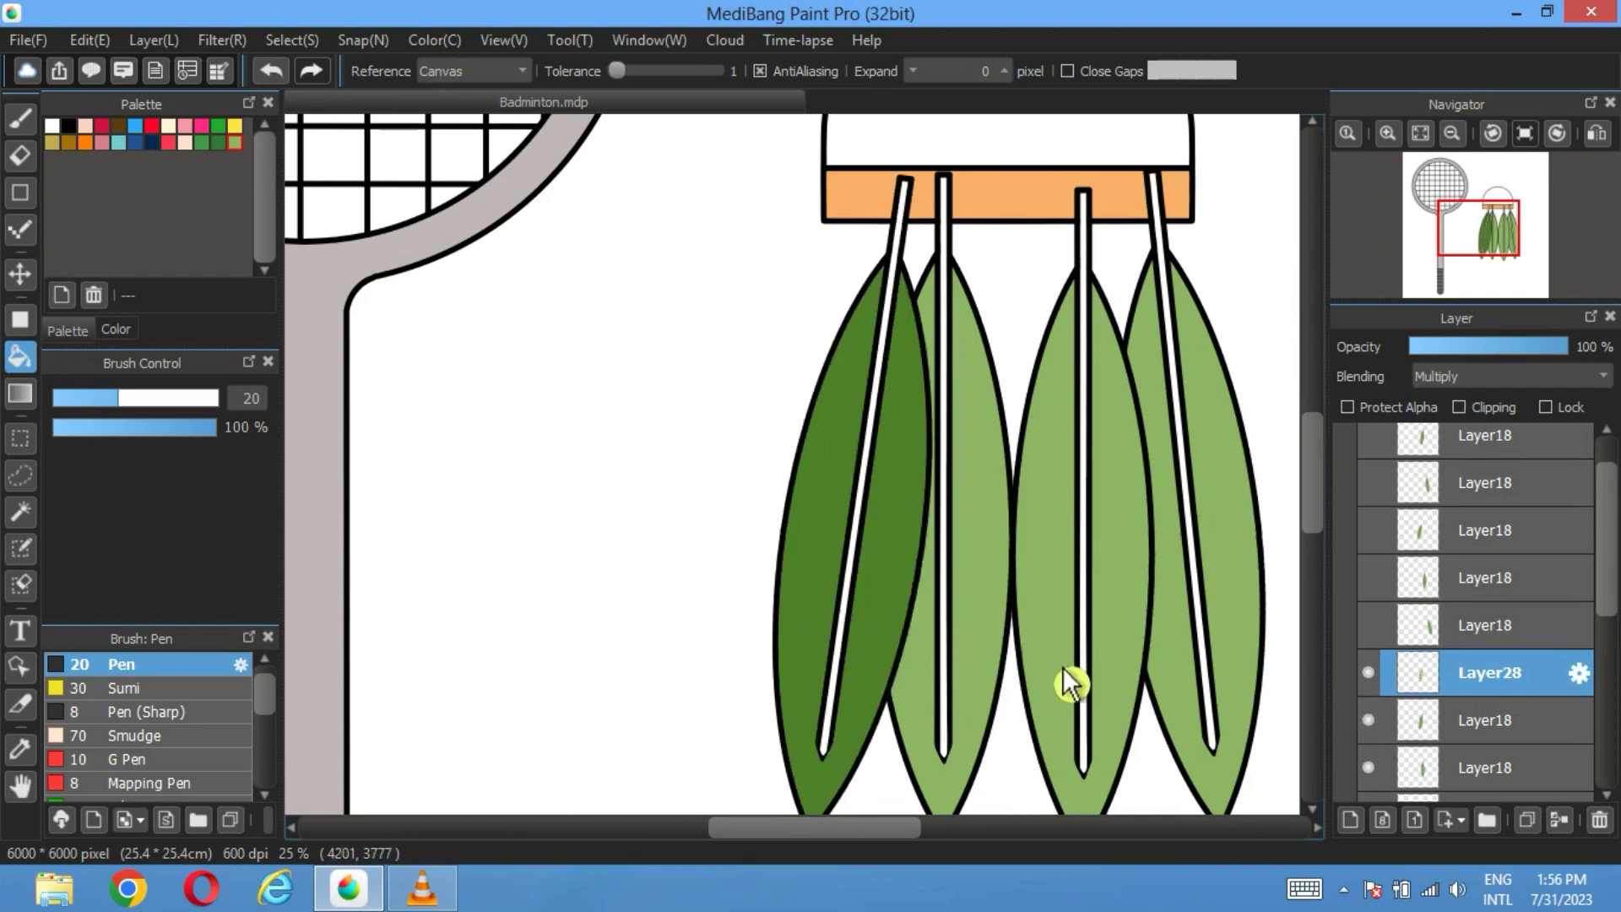
pyautogui.click(1006, 646)
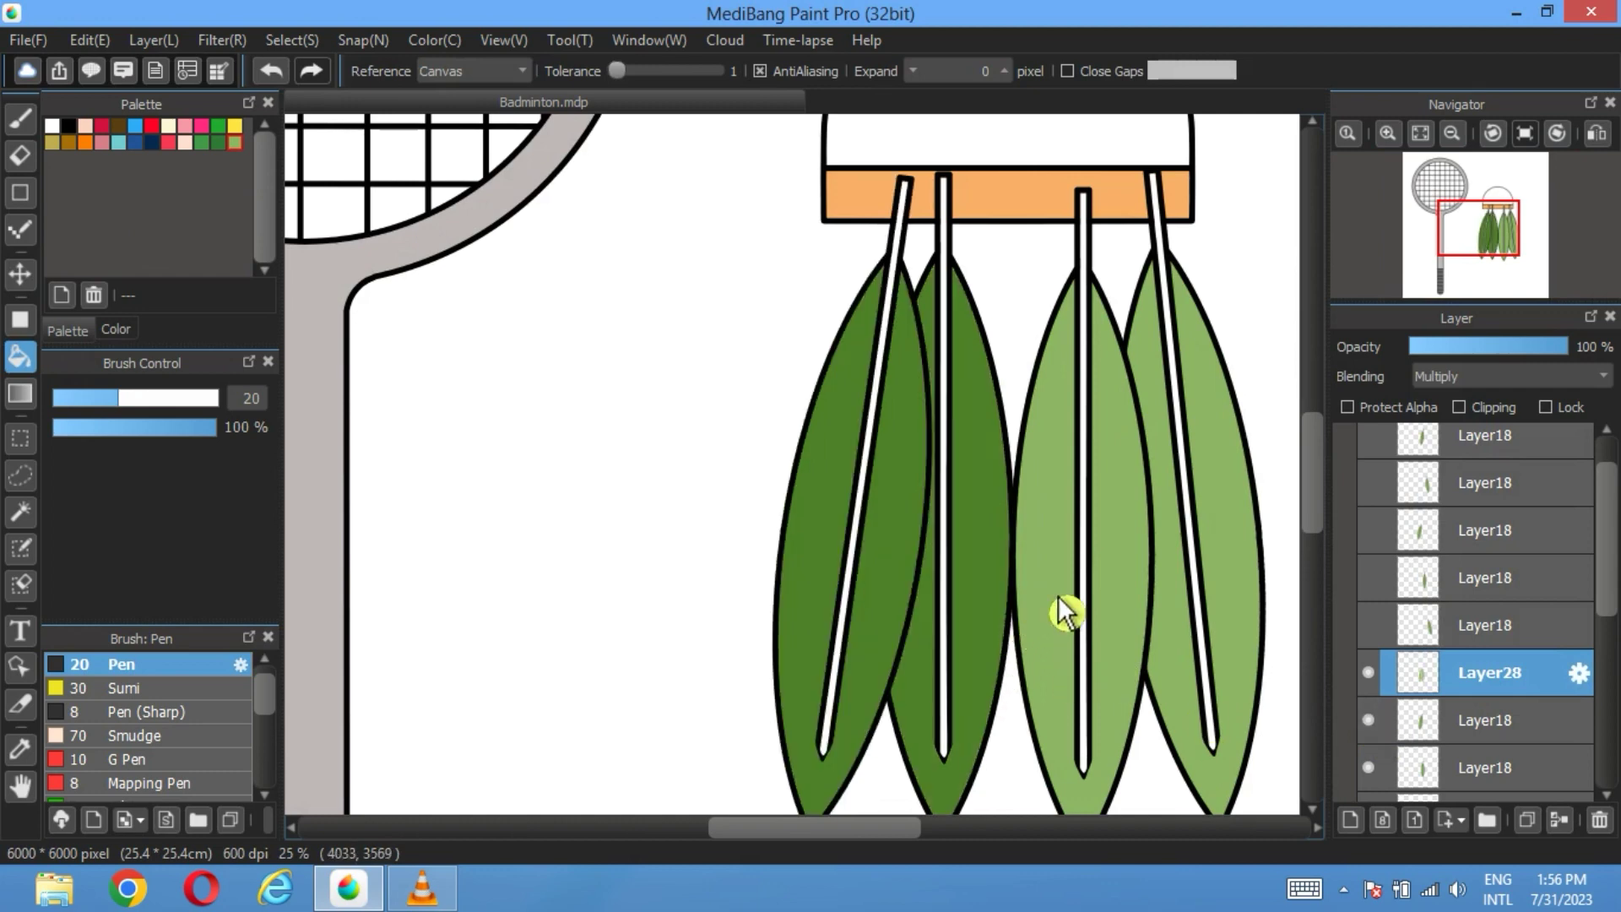
pyautogui.click(1101, 592)
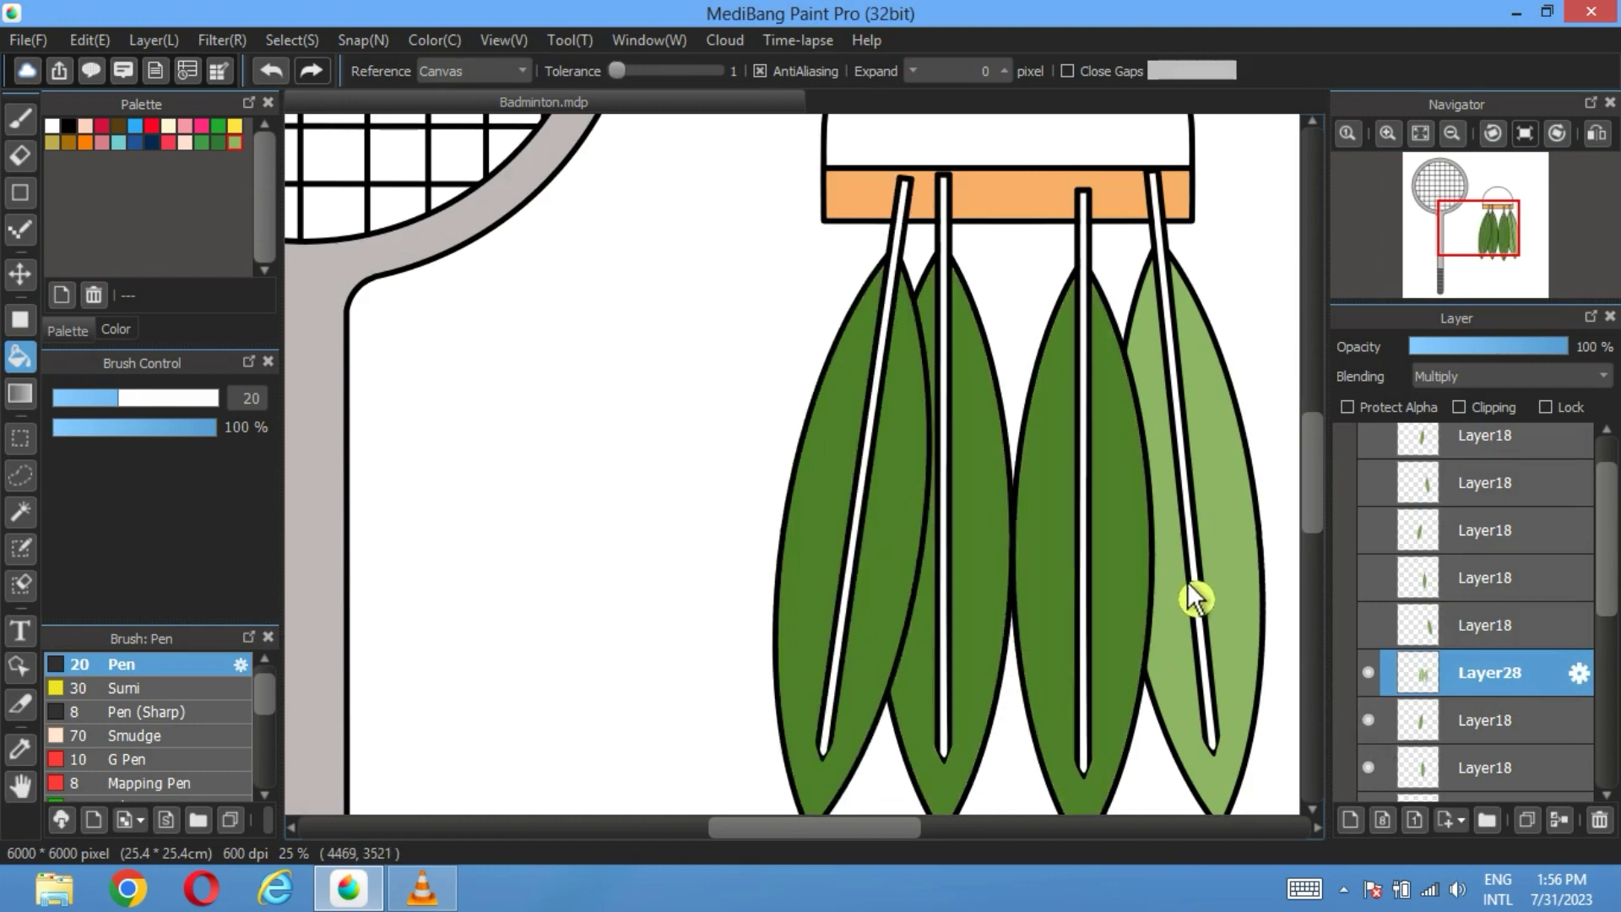
pyautogui.click(1187, 580)
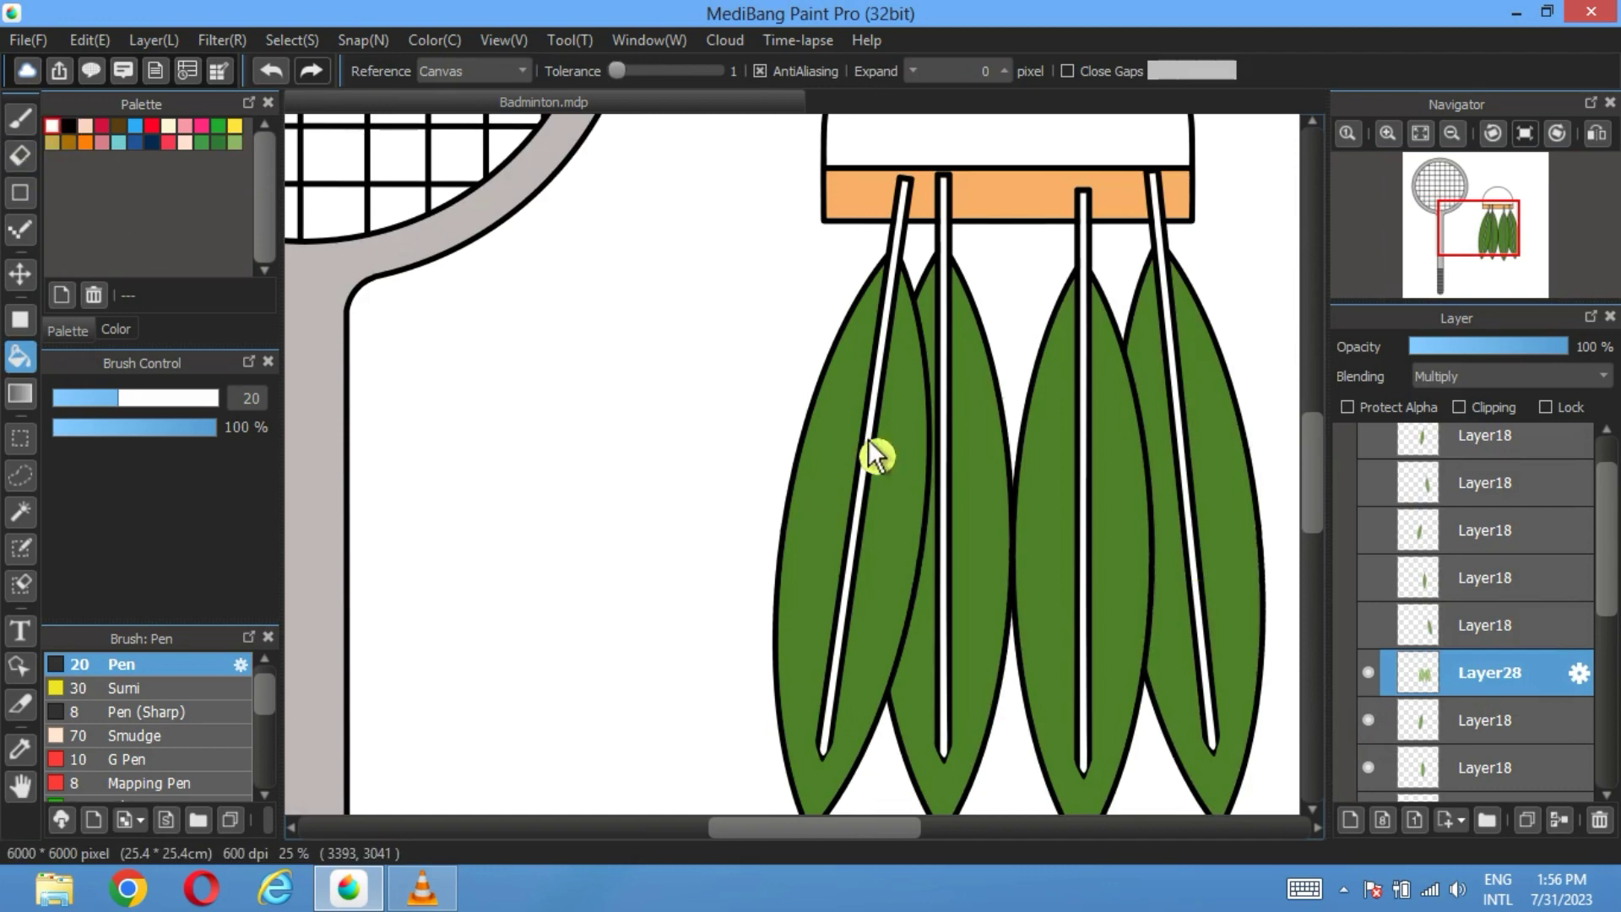
# Step: Fill the white stems of the four back-row feathers with light grey #C8C6C6
pyautogui.scroll(2, 868, 459)
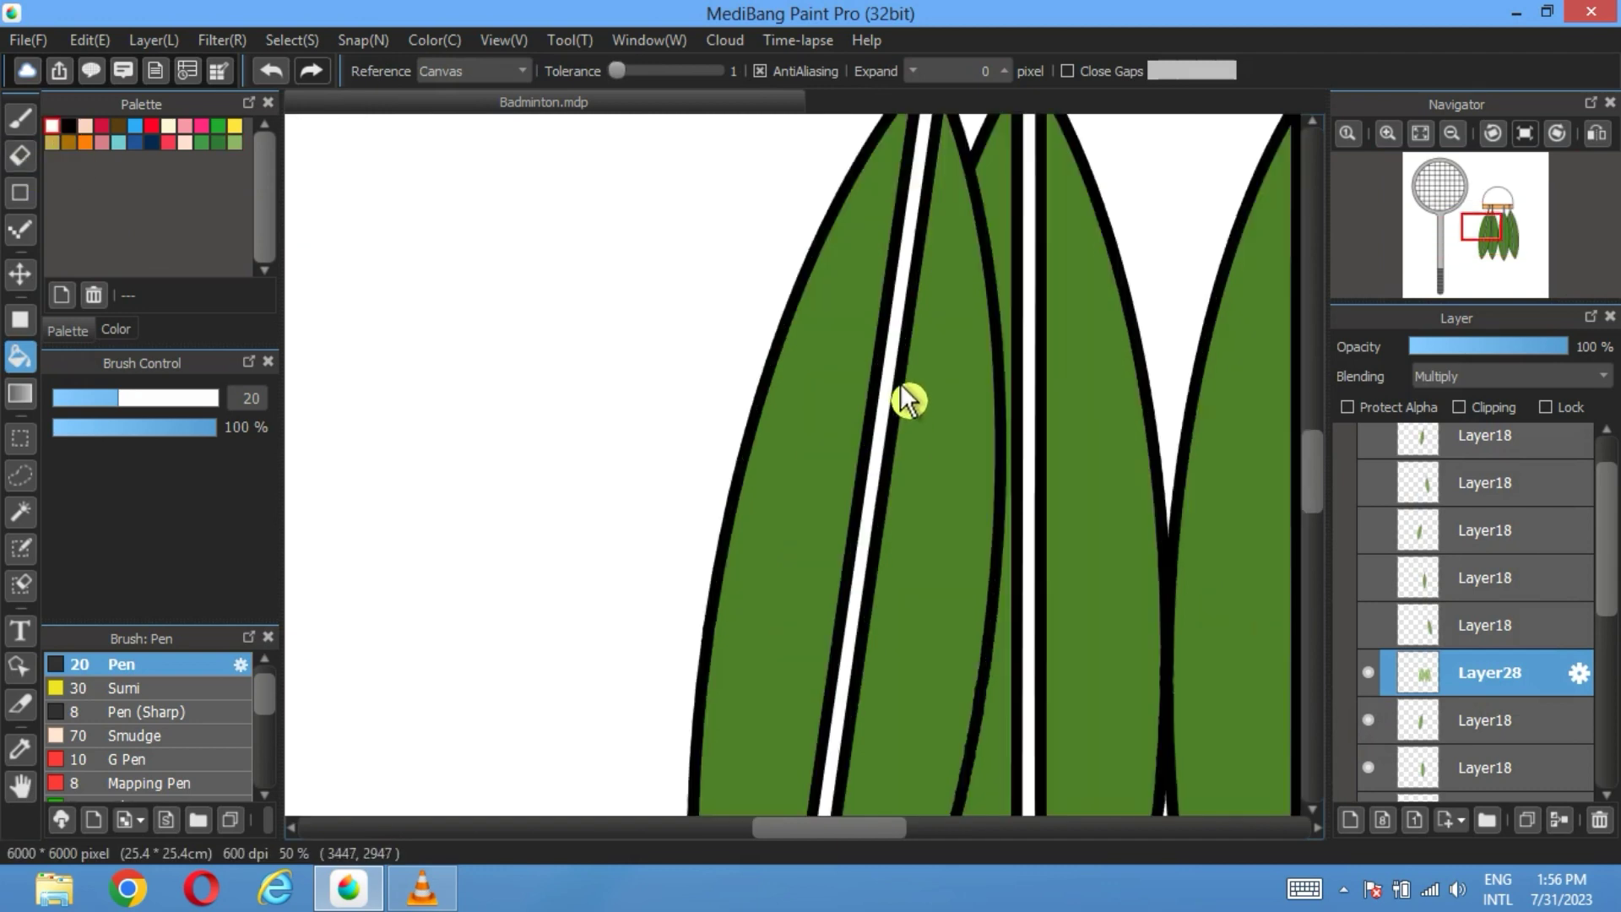
pyautogui.click(112, 332)
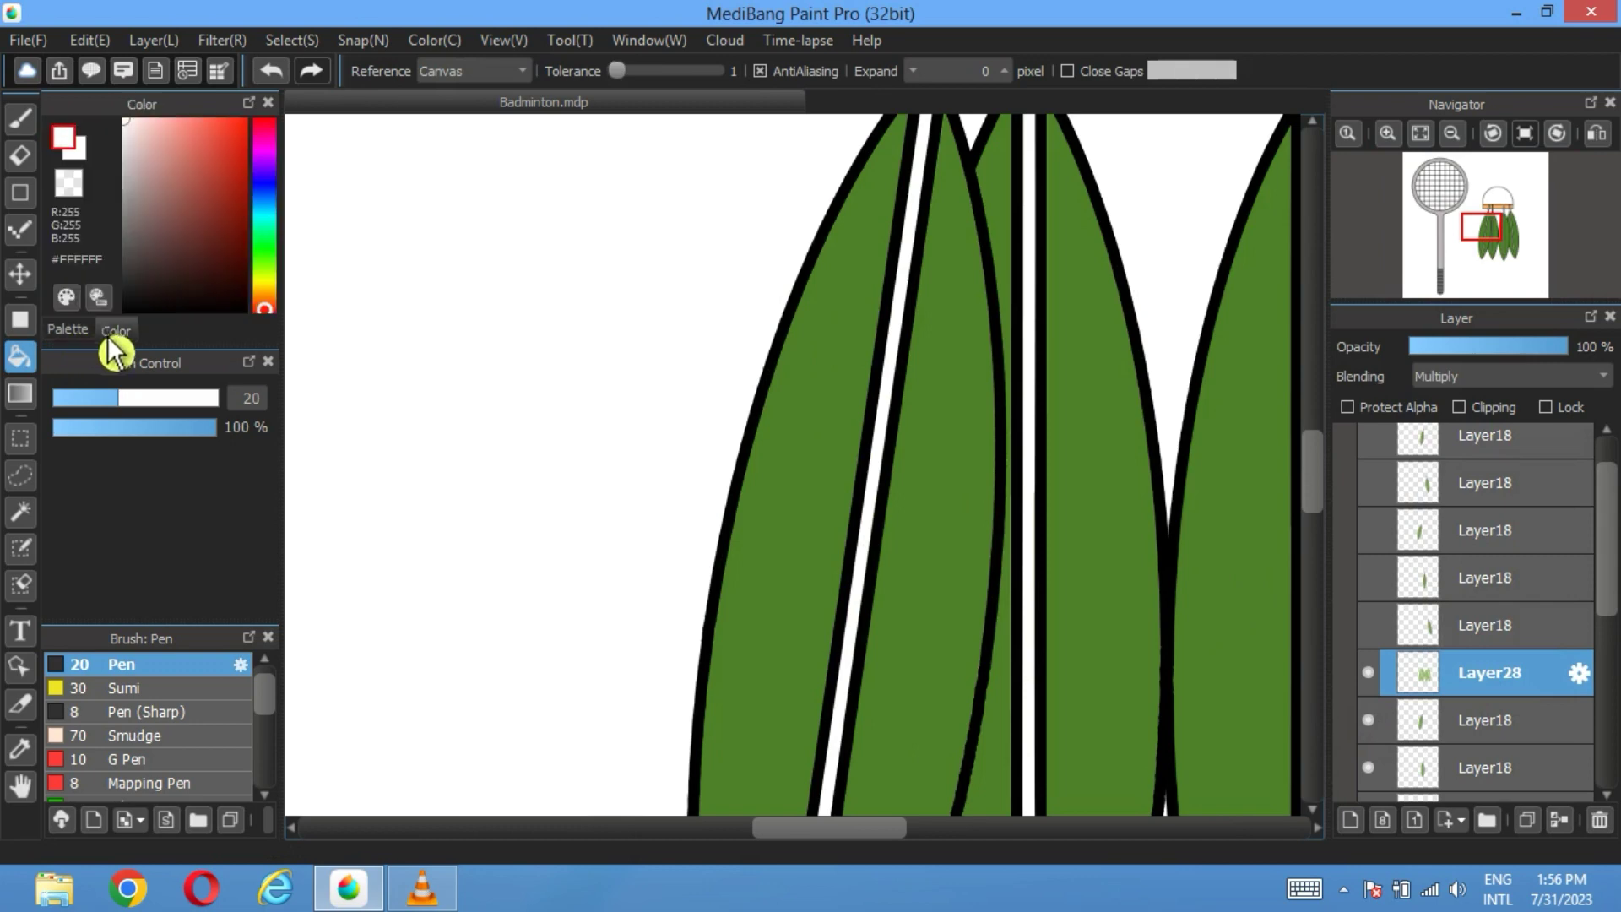
pyautogui.click(126, 160)
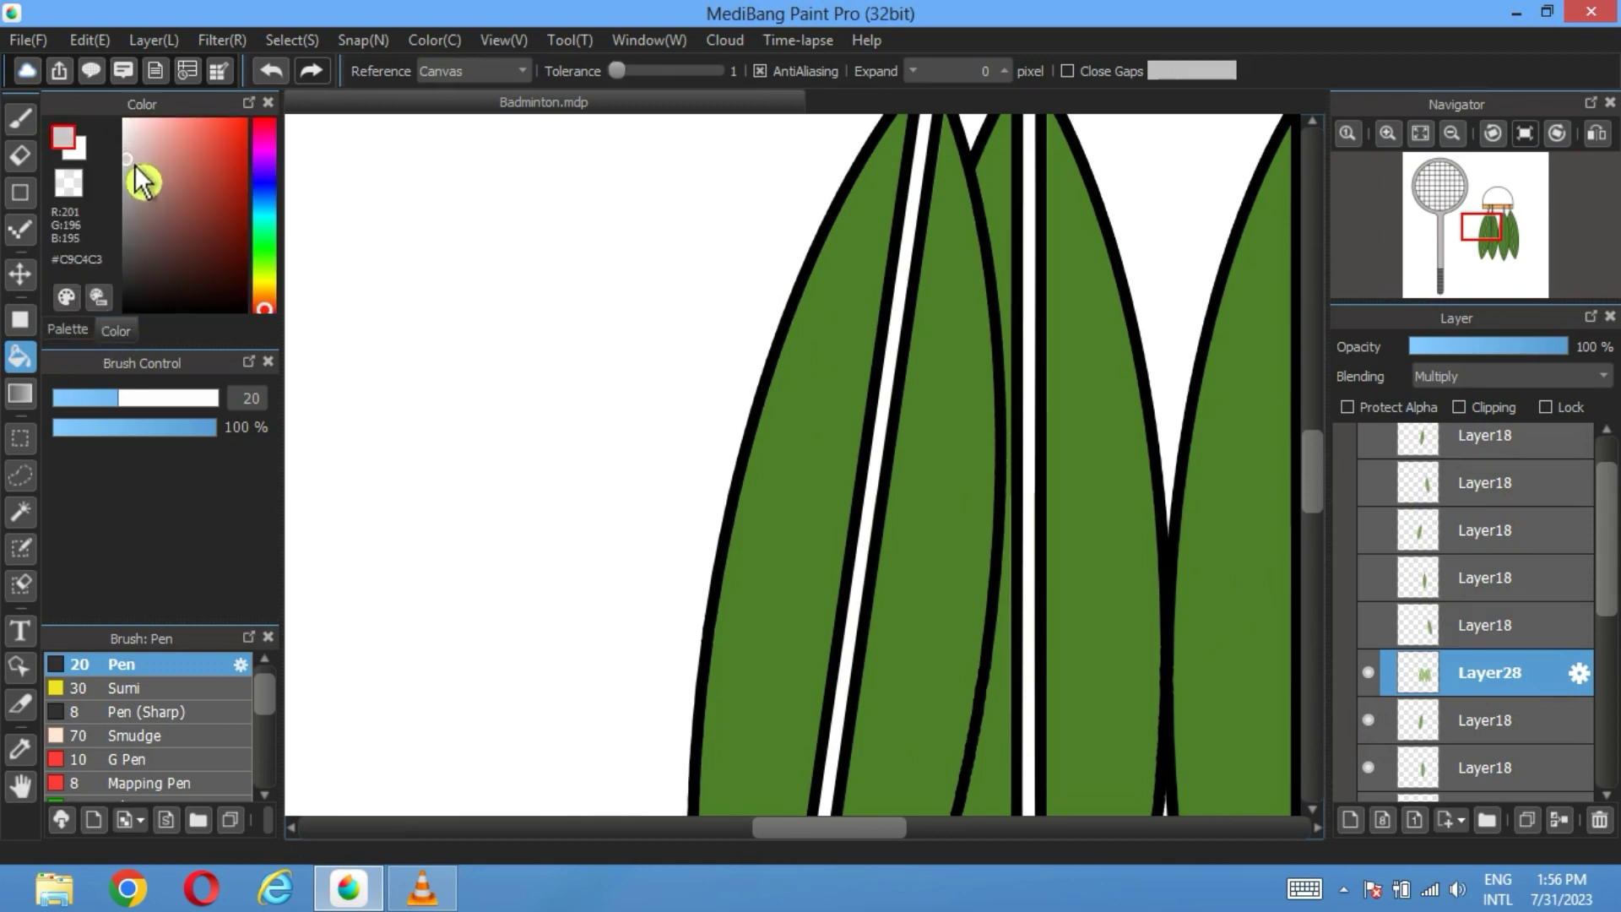
pyautogui.click(910, 297)
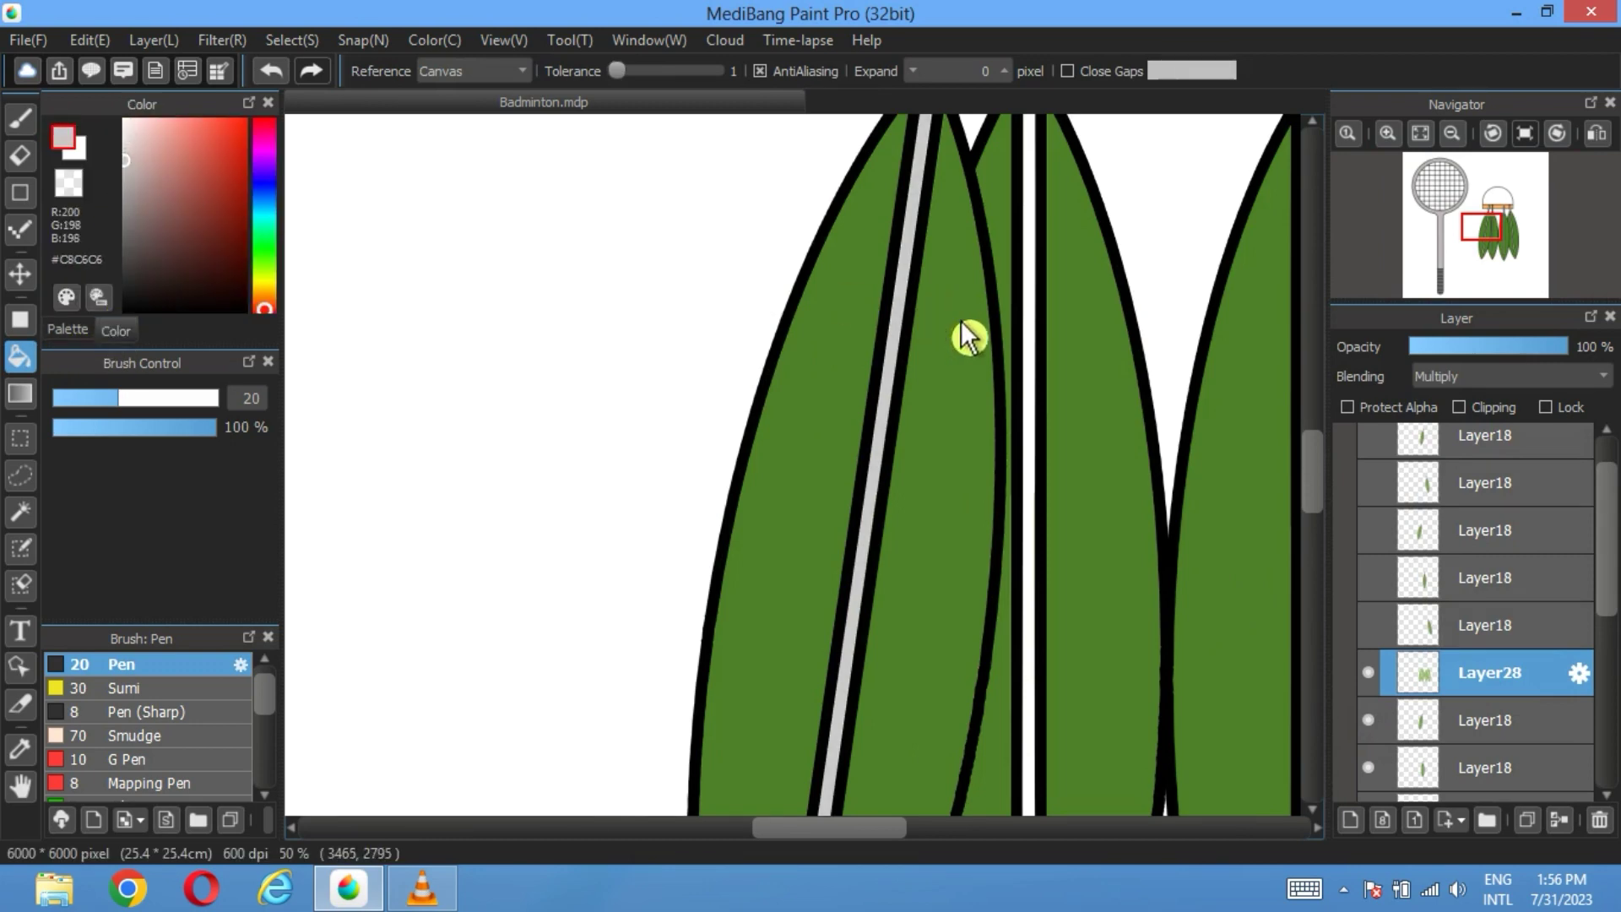
pyautogui.click(1030, 342)
pyautogui.moveTo(1086, 372); pyautogui.dragTo(777, 351)
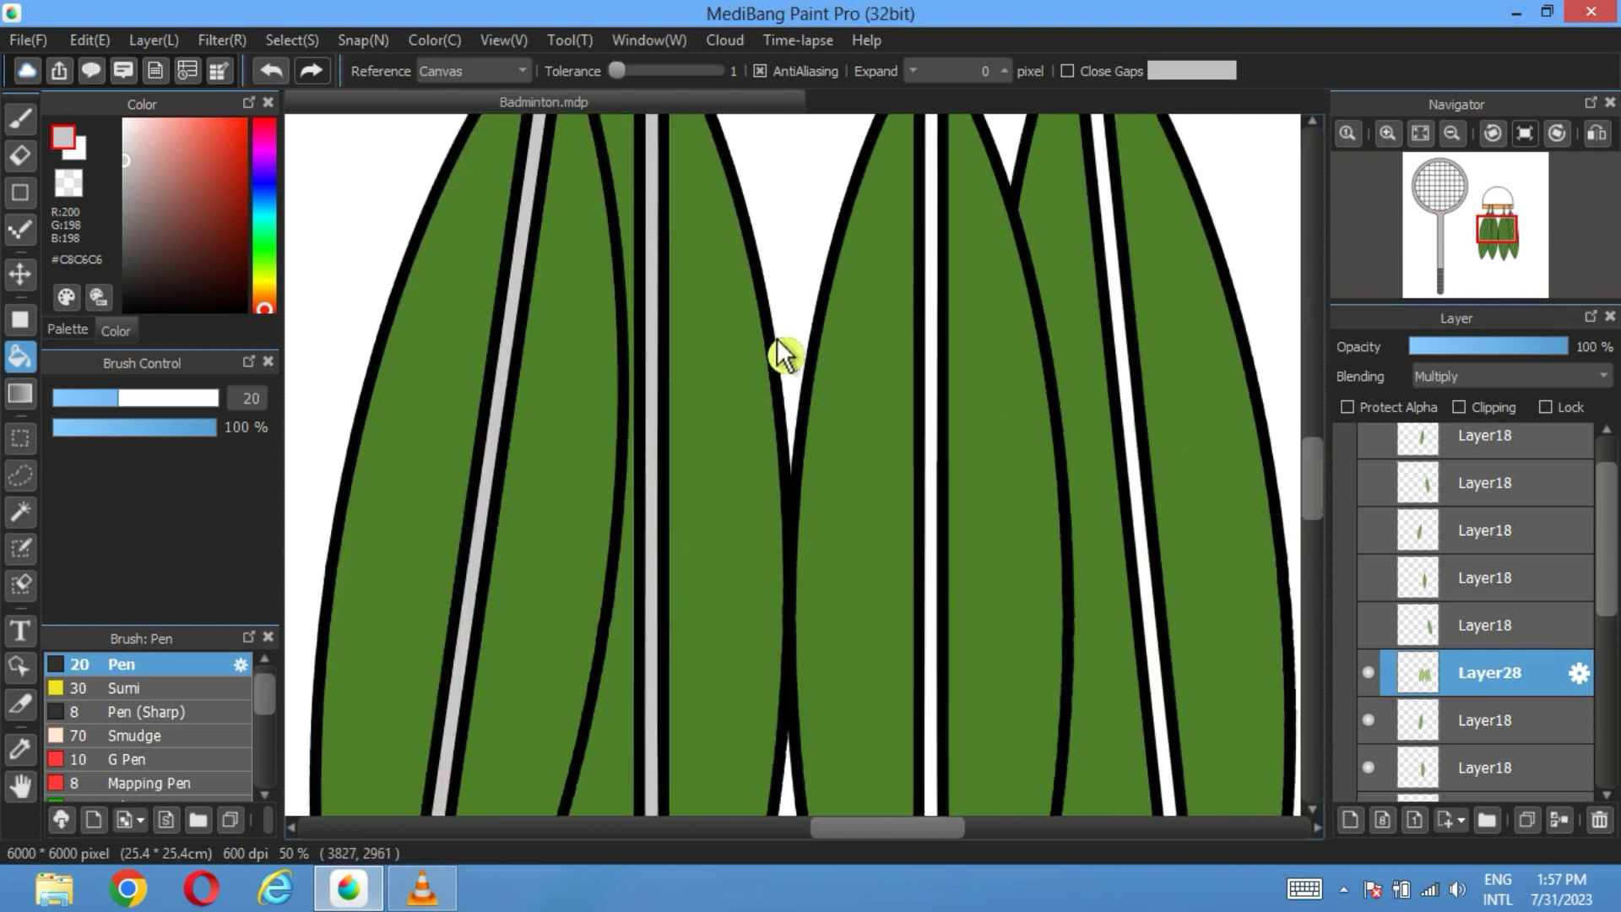
pyautogui.click(945, 387)
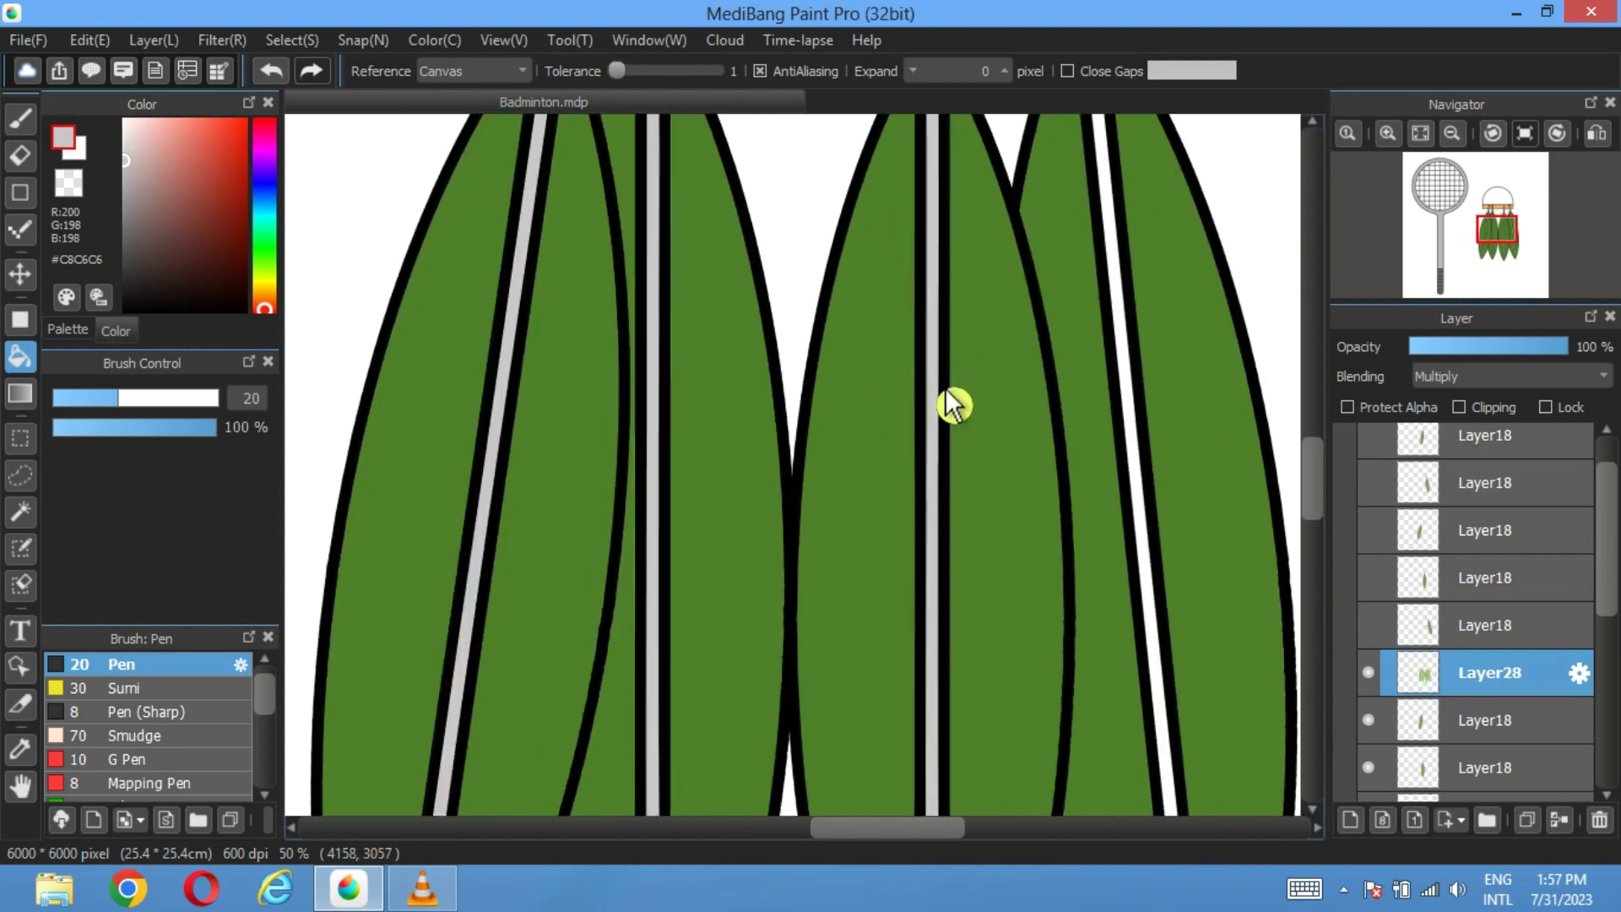
pyautogui.click(1141, 441)
# Step: Show all five hidden front feather layers again over the darkened back row
pyautogui.click(1419, 133)
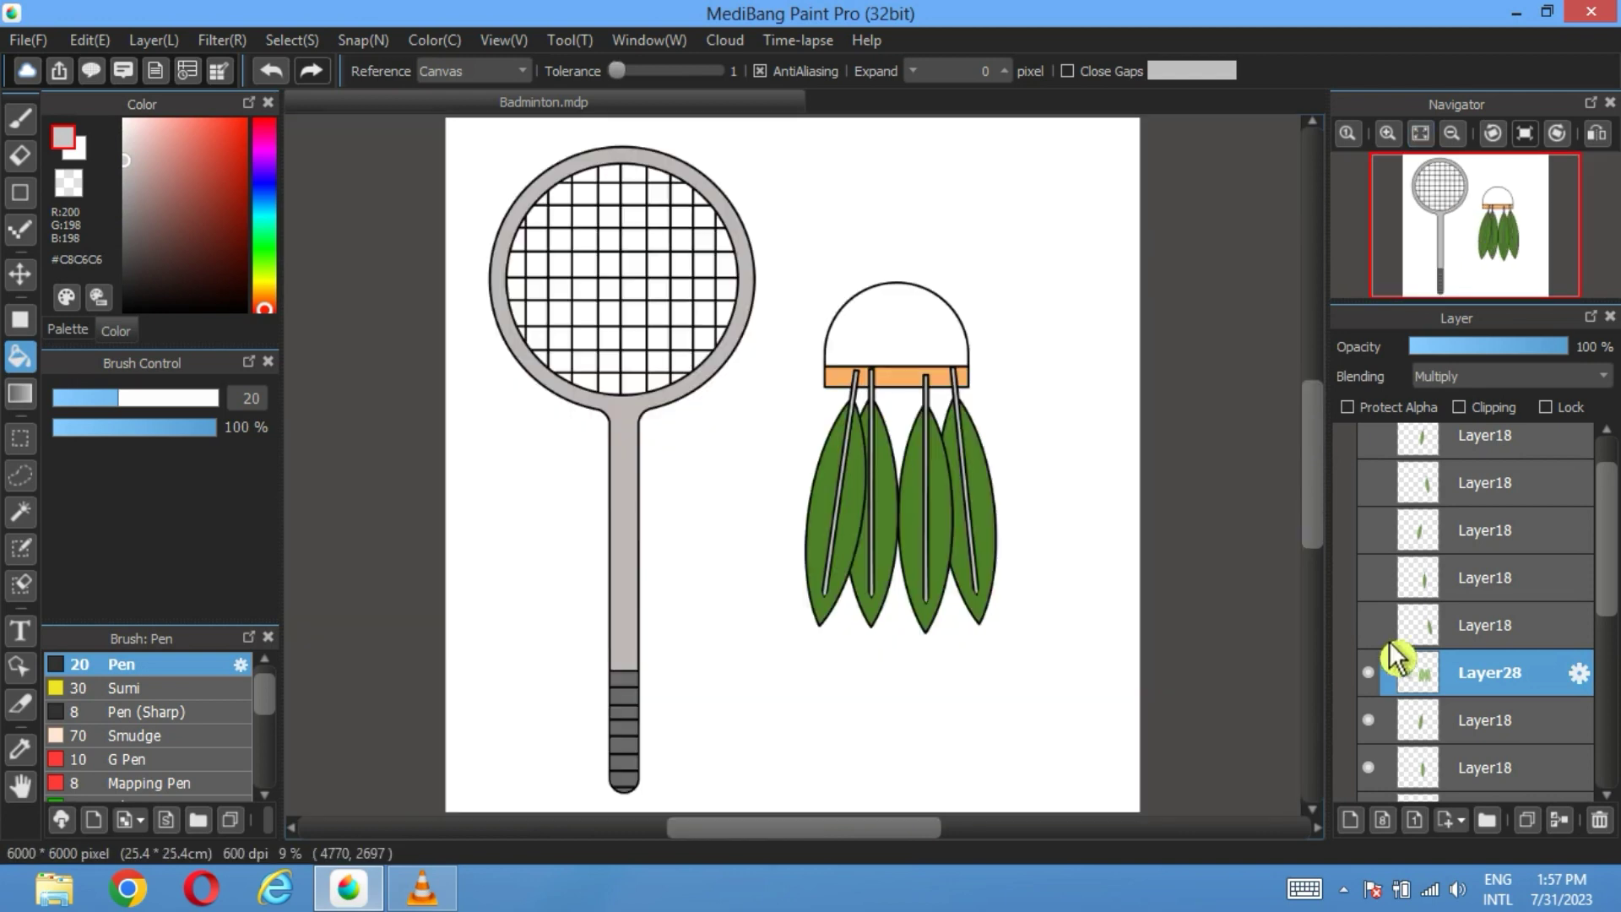
pyautogui.moveTo(1386, 643); pyautogui.dragTo(1379, 460)
pyautogui.scroll(1, 1412, 504)
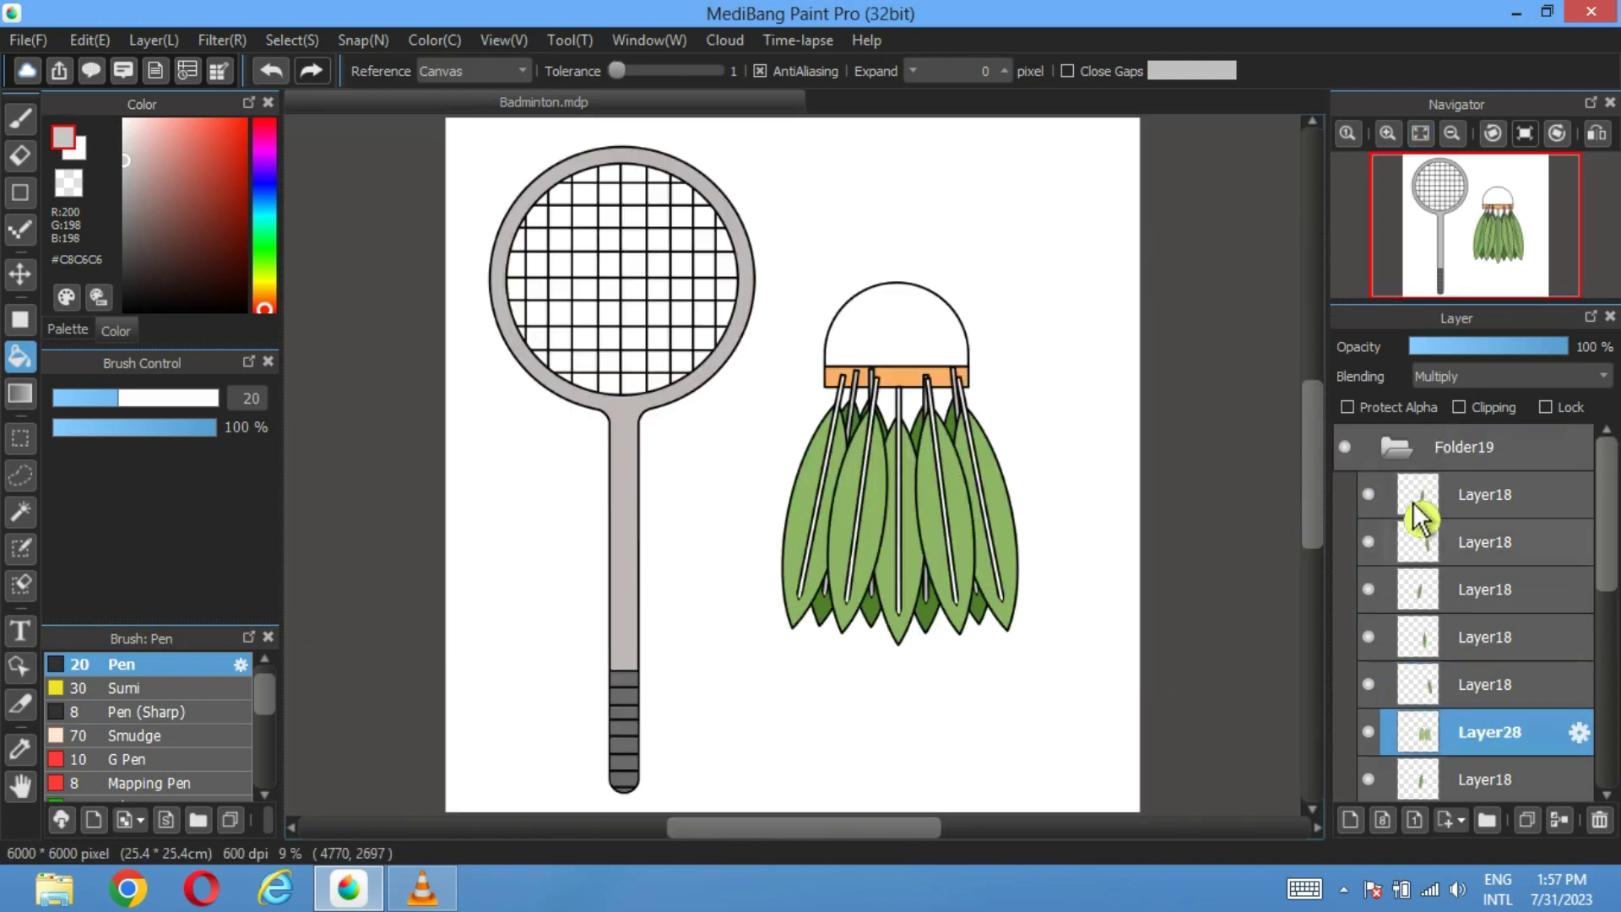
# Step: Collapse Folder19 and Folder11, and move Folder11 above Folder19 so the orange band covers the feather stems
pyautogui.click(1403, 460)
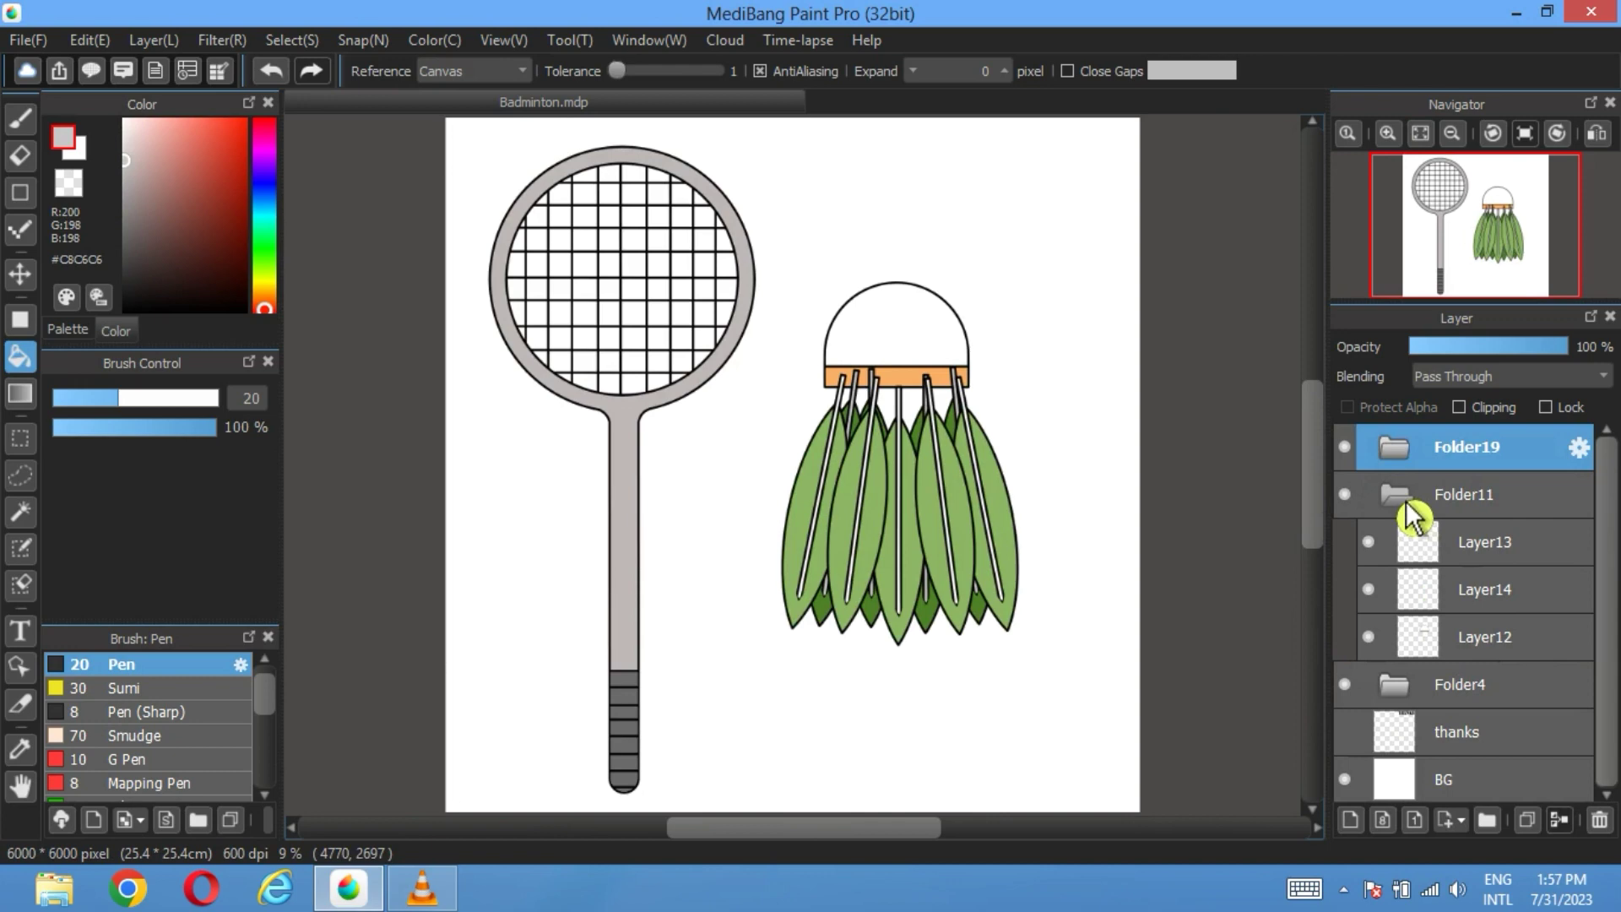
pyautogui.click(1406, 505)
pyautogui.moveTo(1407, 509); pyautogui.dragTo(1469, 446)
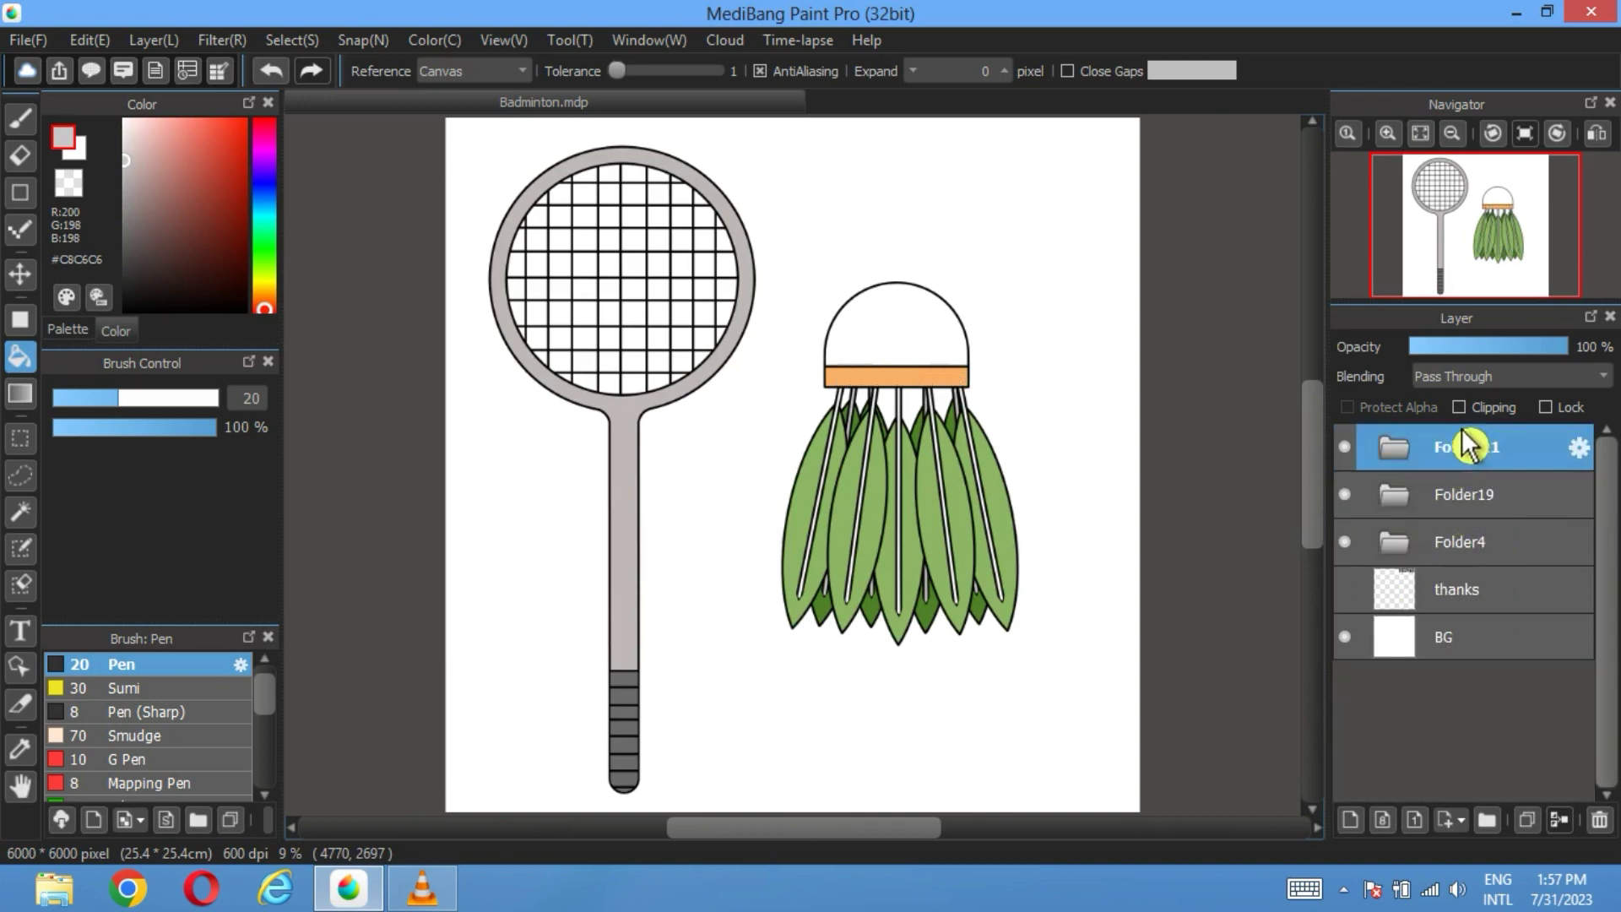
# Step: Expand Folder11 and add a new layer between Layer12 and Folder19
pyautogui.click(1393, 447)
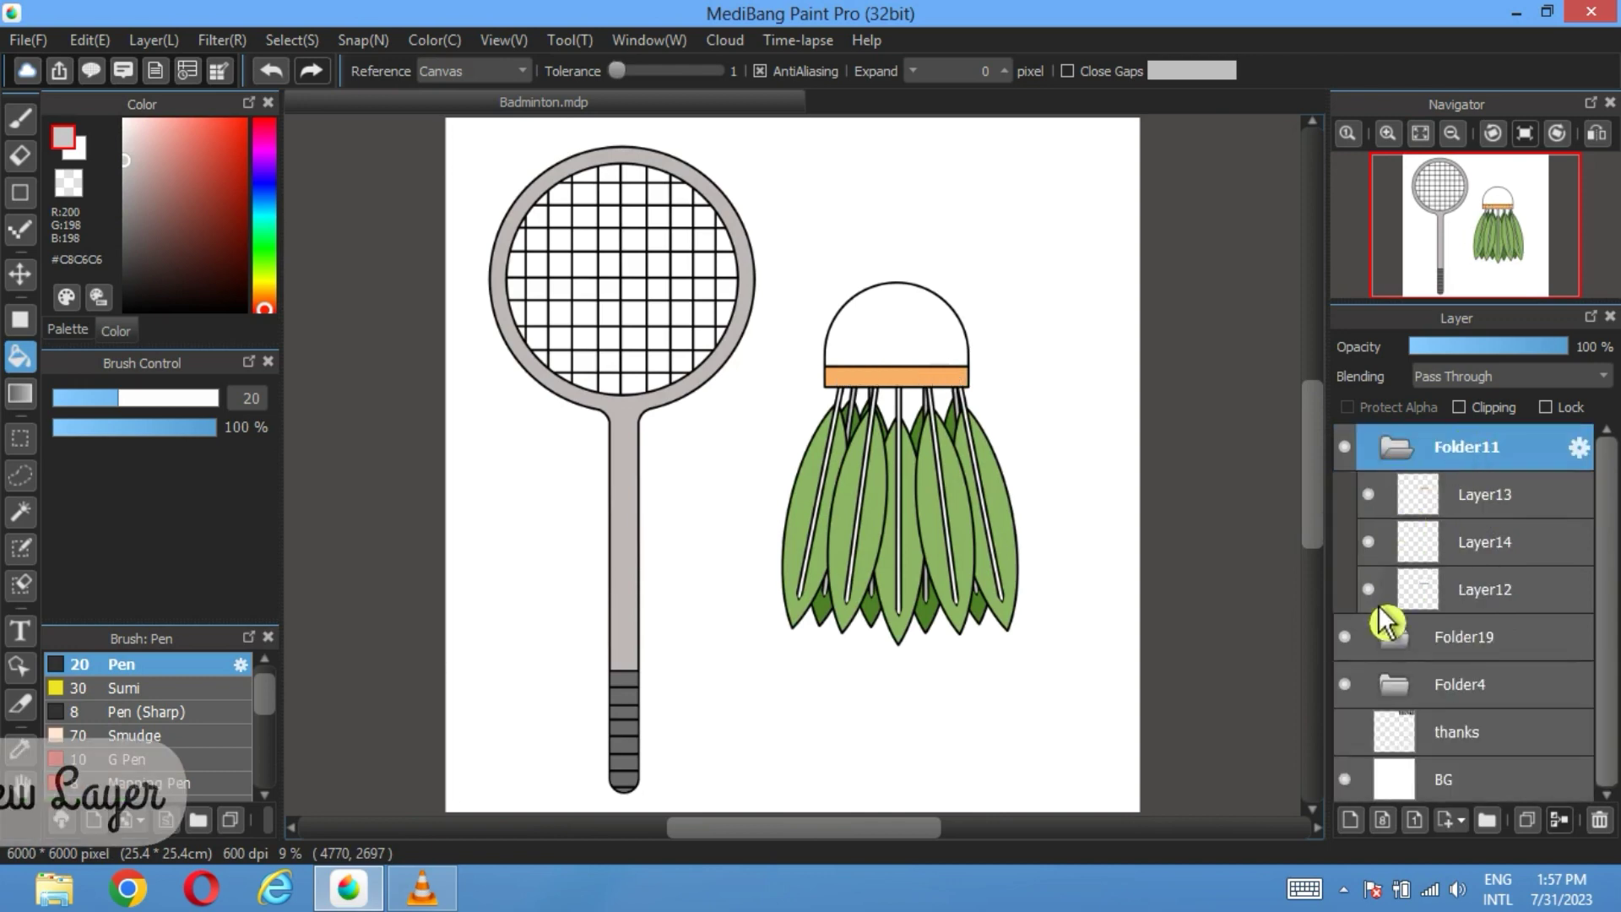
pyautogui.click(1473, 601)
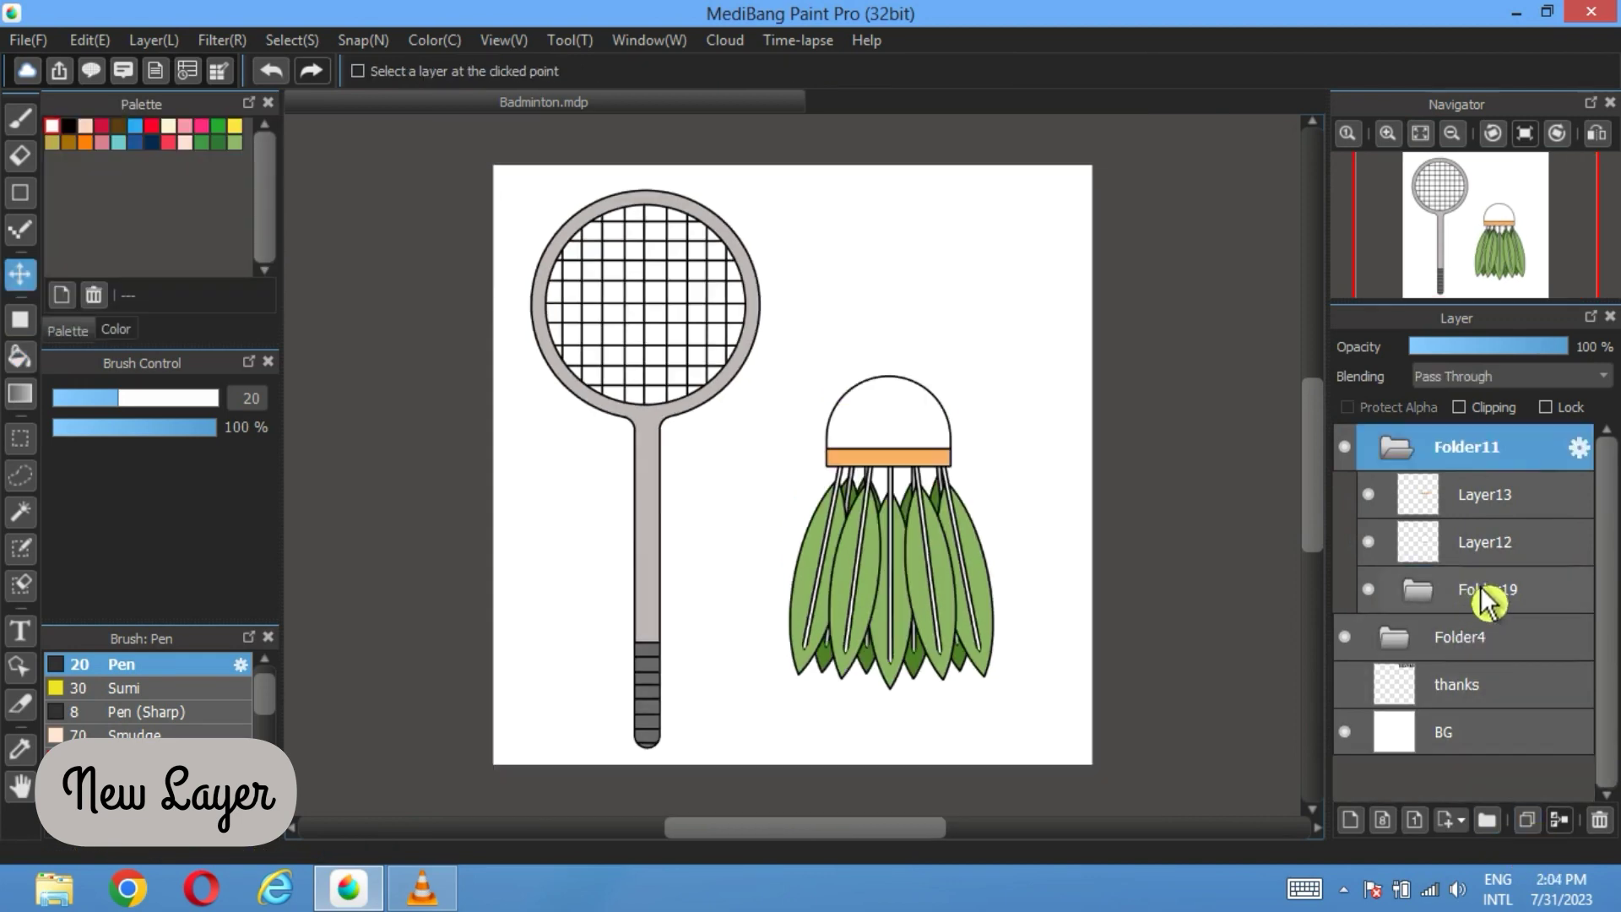
pyautogui.click(1477, 550)
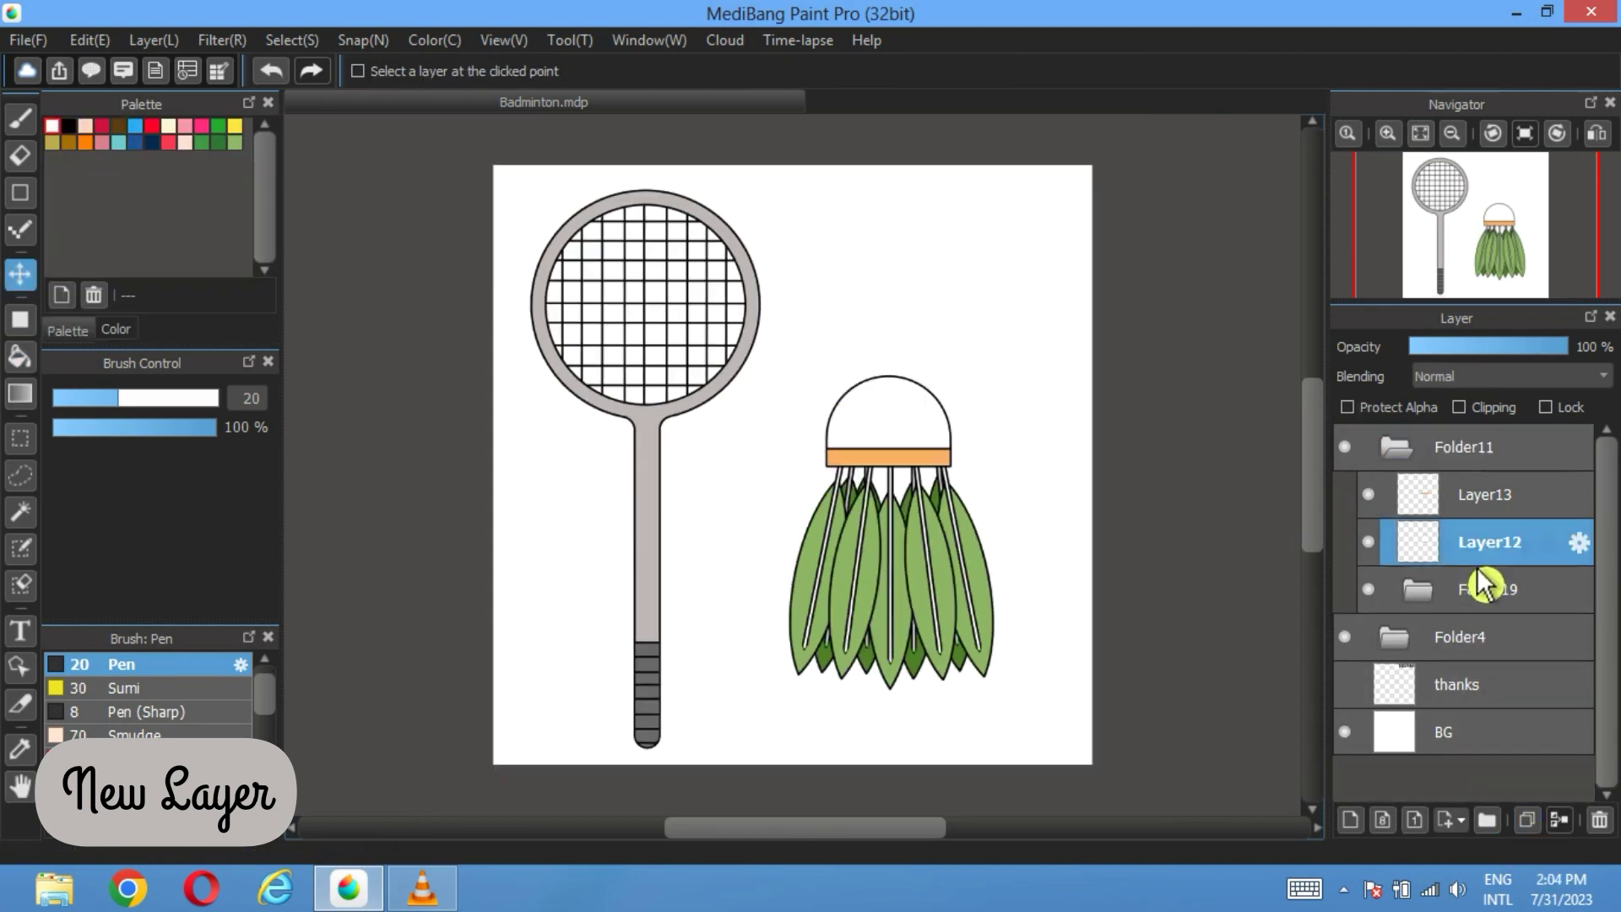
pyautogui.click(1350, 819)
pyautogui.moveTo(1520, 610)
pyautogui.mouseDown()
pyautogui.moveTo(1516, 582)
pyautogui.moveTo(1515, 623)
pyautogui.mouseUp()
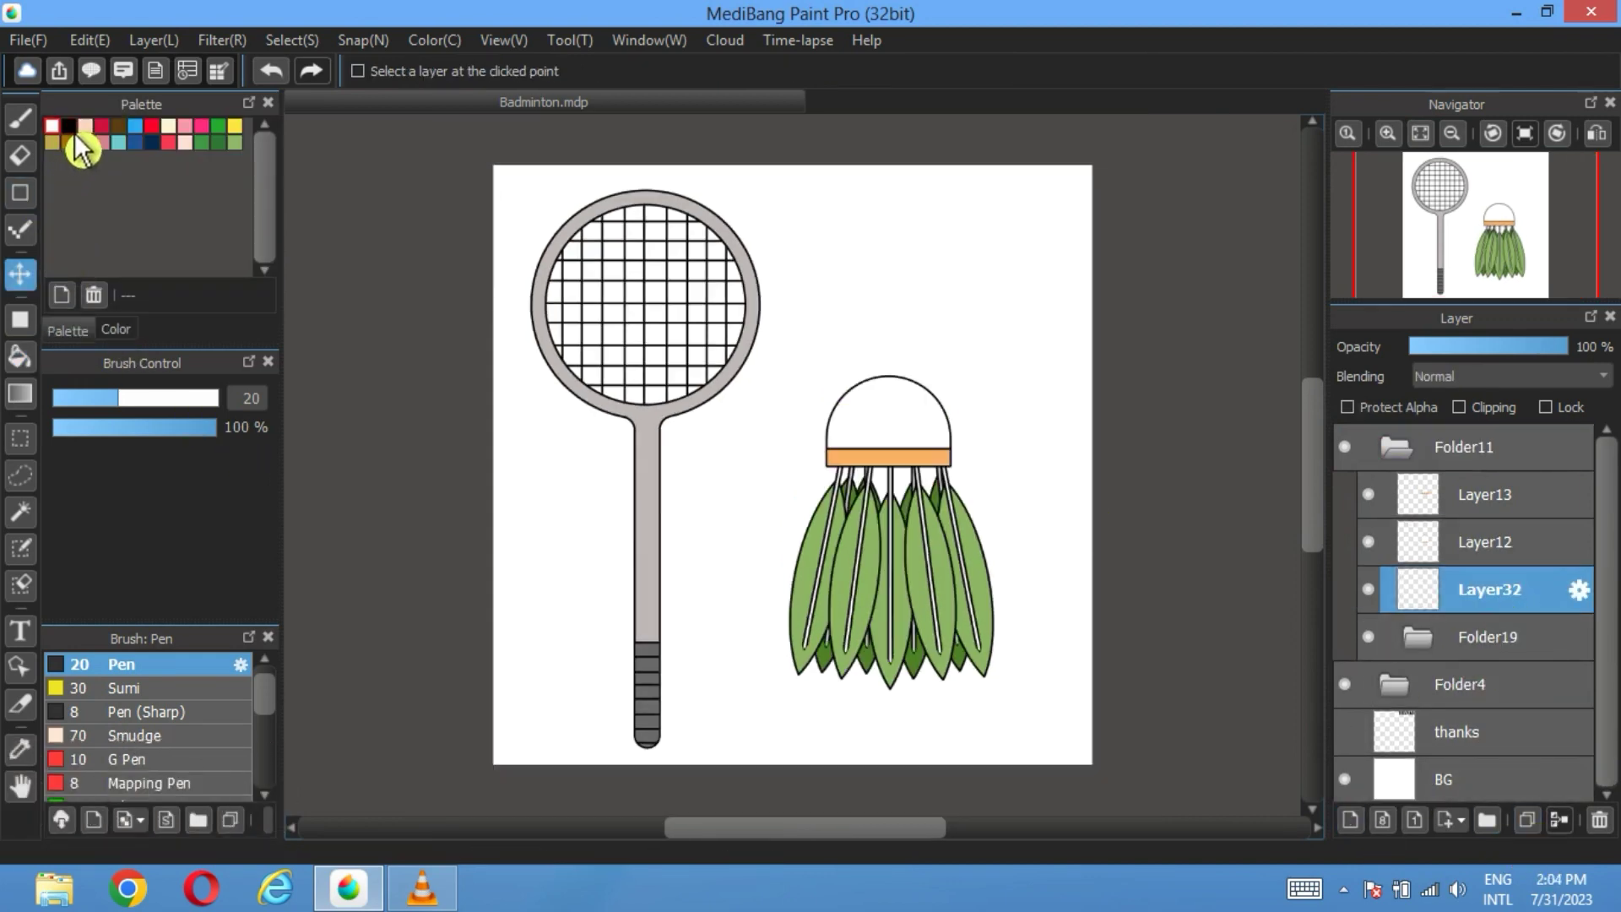
# Step: Draw a thin black-outlined horizontal rectangle with brush width 15 across the upper half of the feathers, extending past both sides
pyautogui.click(25, 319)
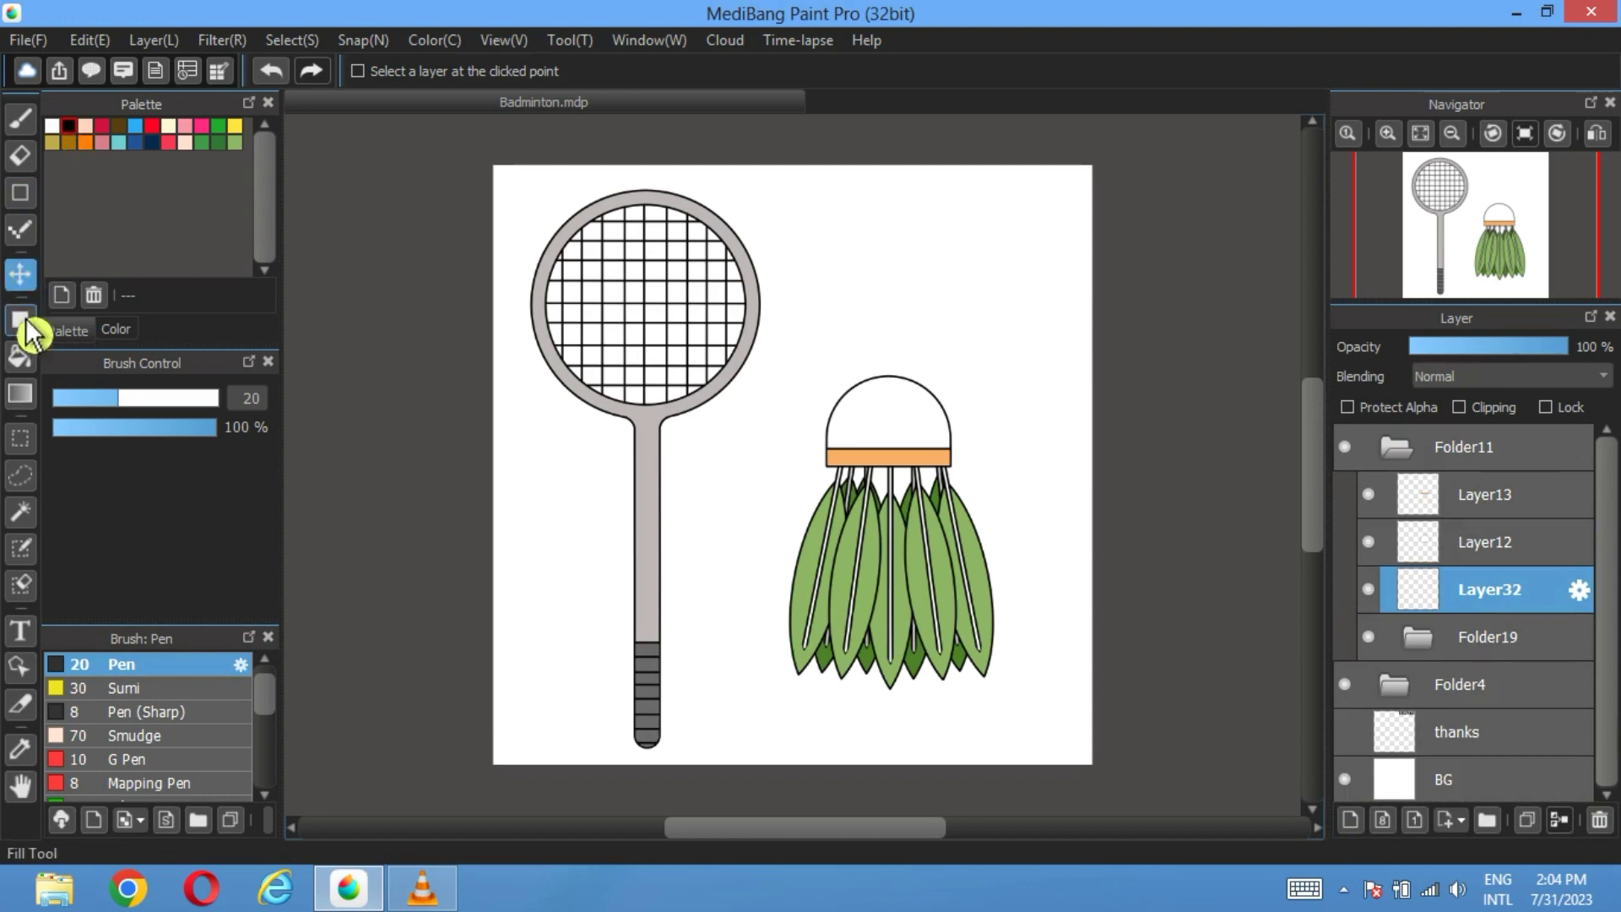
pyautogui.click(20, 192)
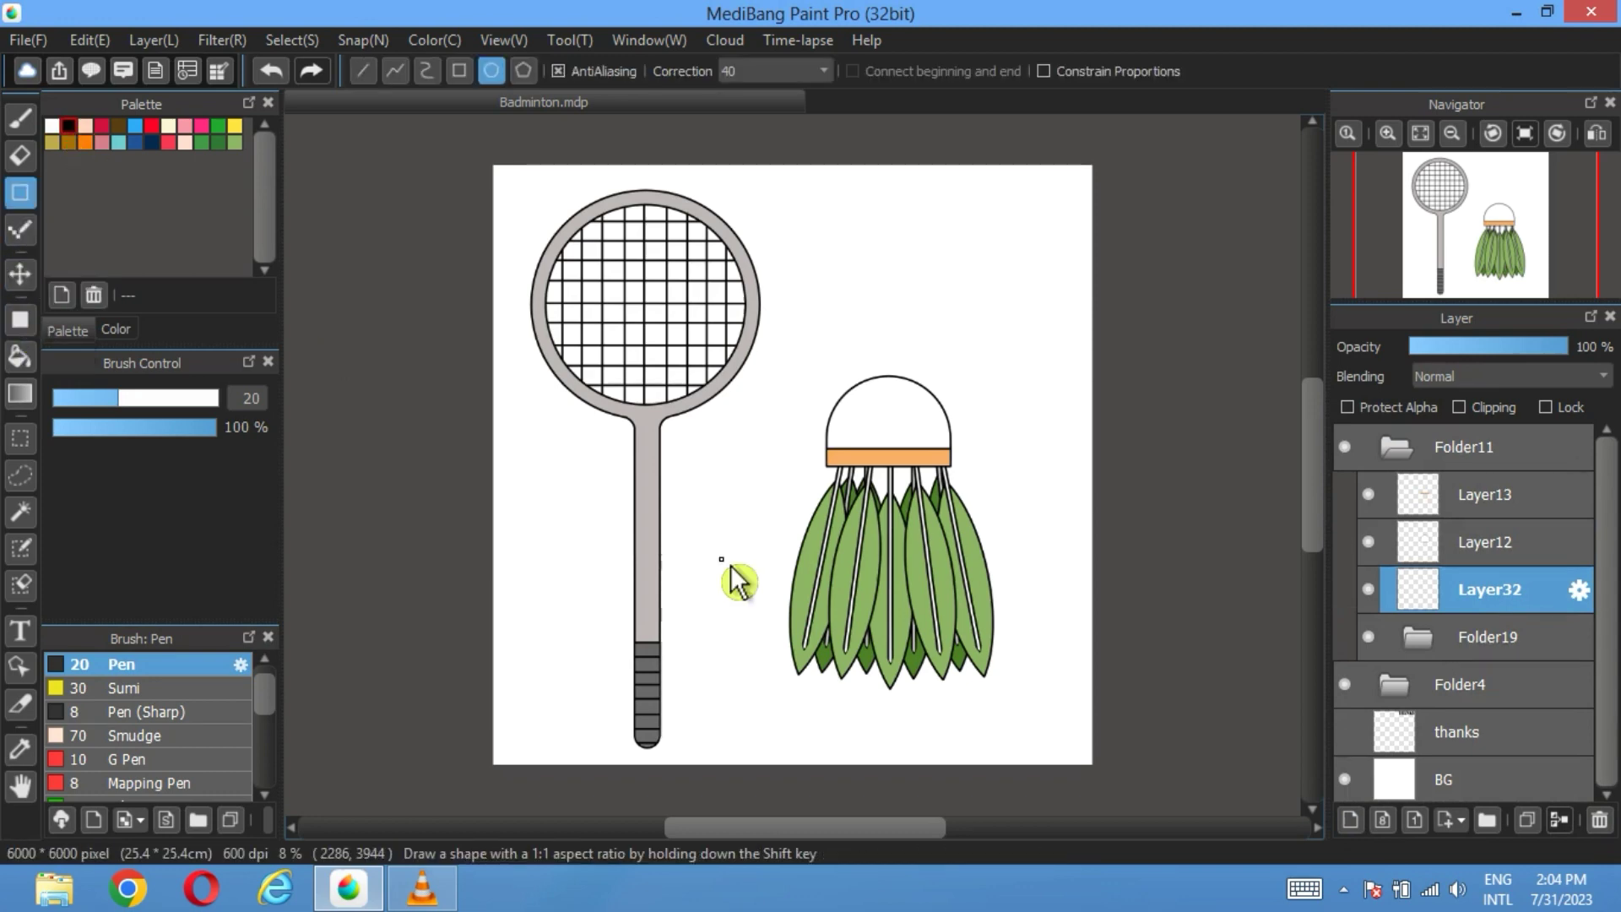
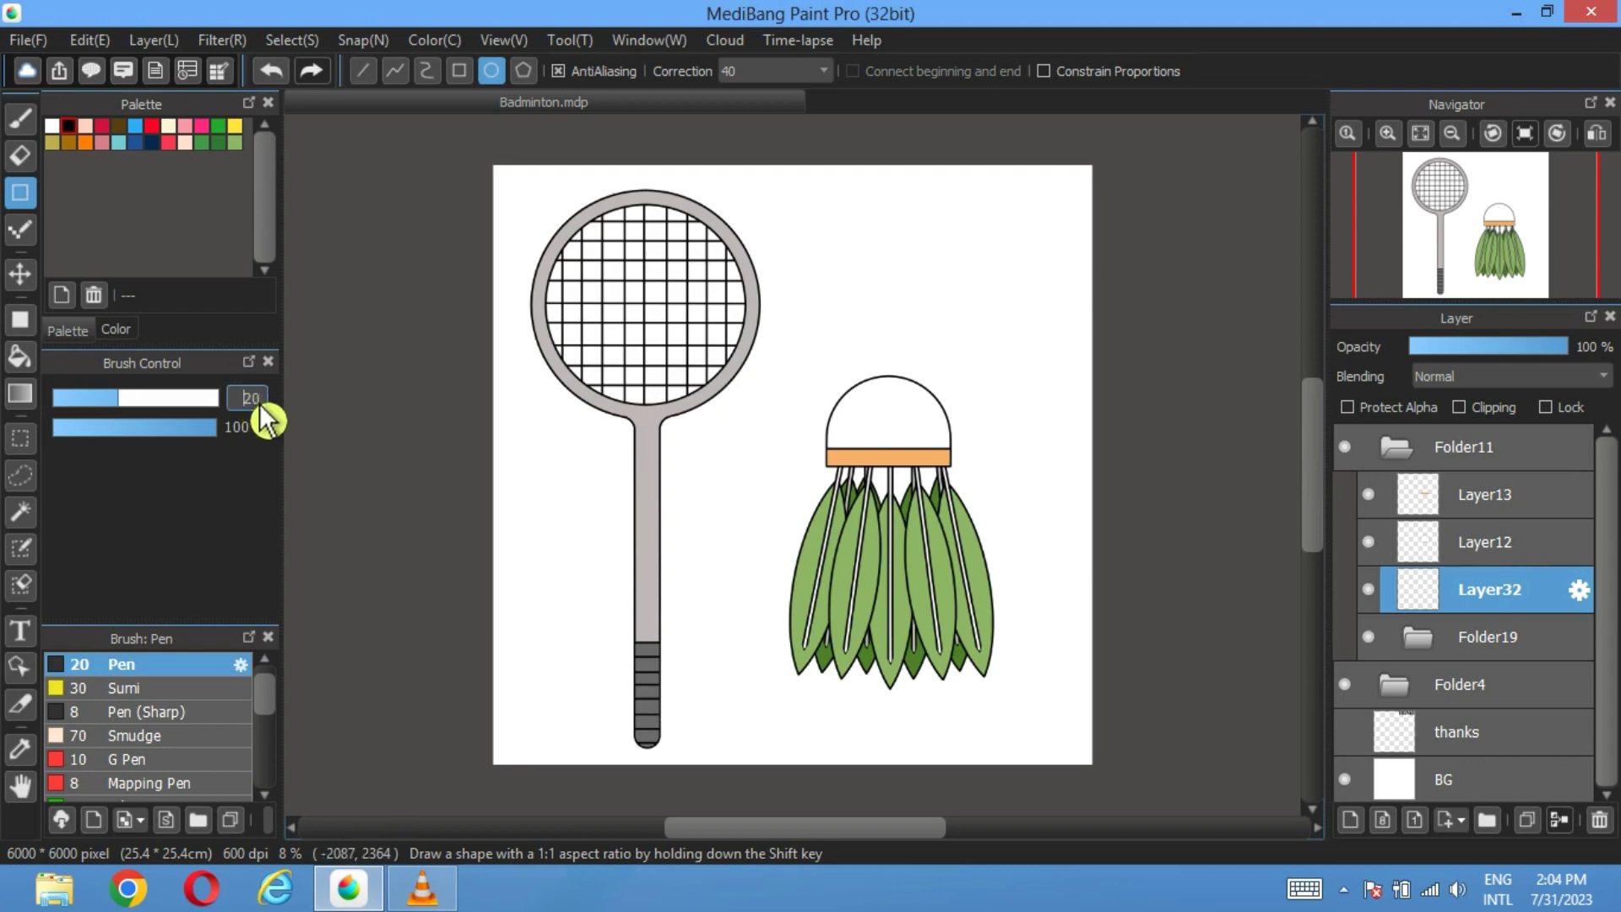
pyautogui.write('15')
pyautogui.scroll(3, 920, 549)
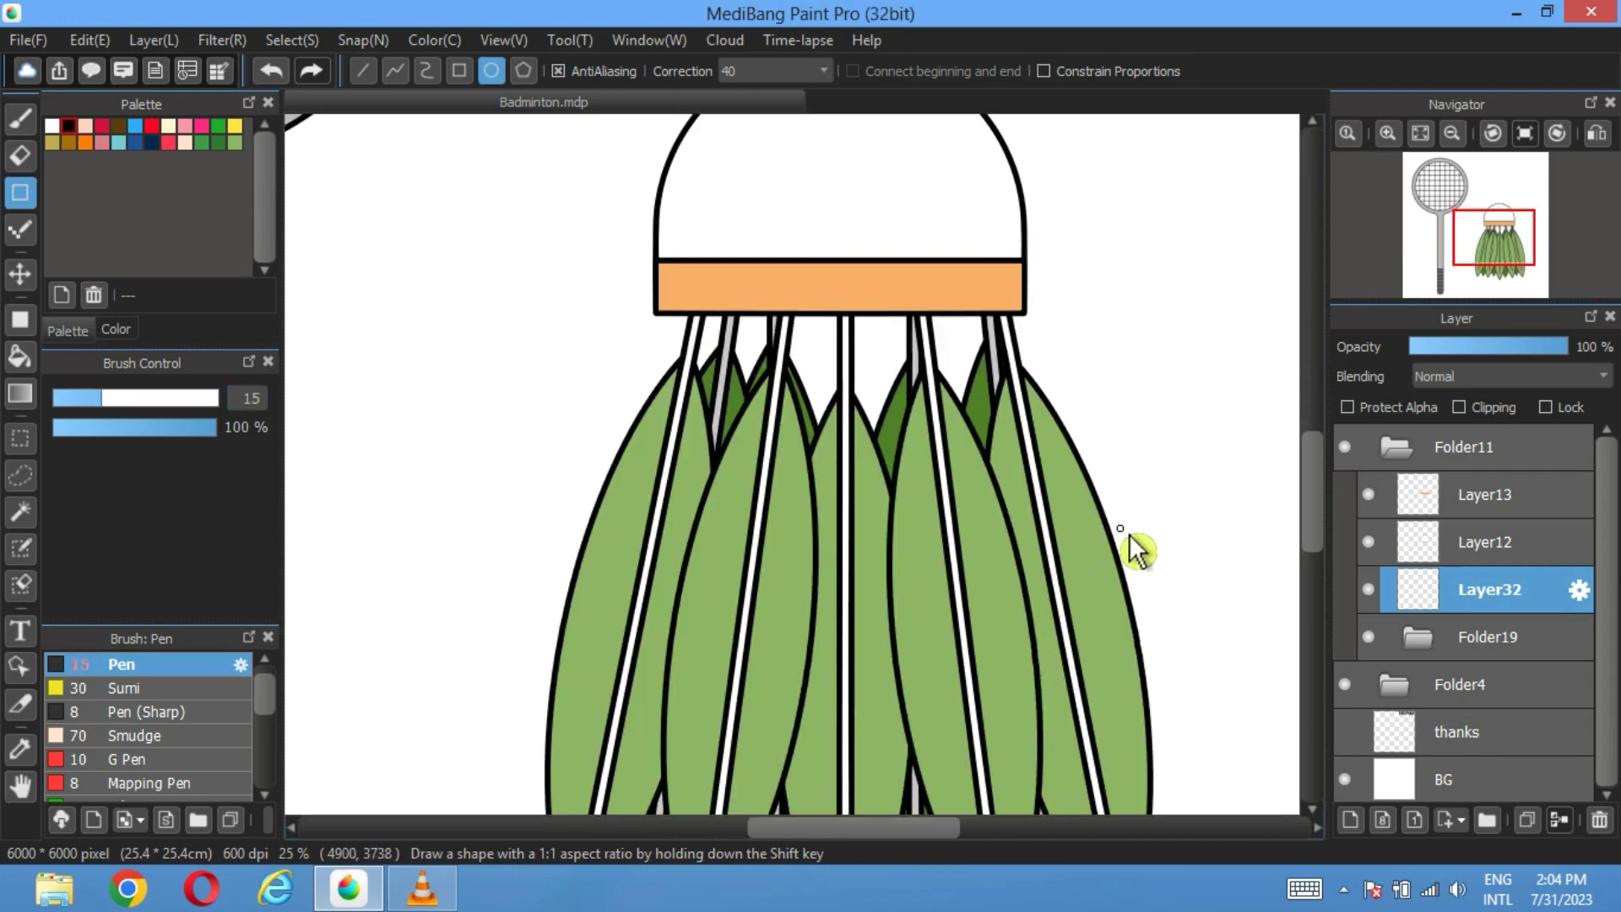
pyautogui.moveTo(1121, 529)
pyautogui.mouseDown()
pyautogui.moveTo(1016, 560)
pyautogui.moveTo(861, 561)
pyautogui.mouseUp()
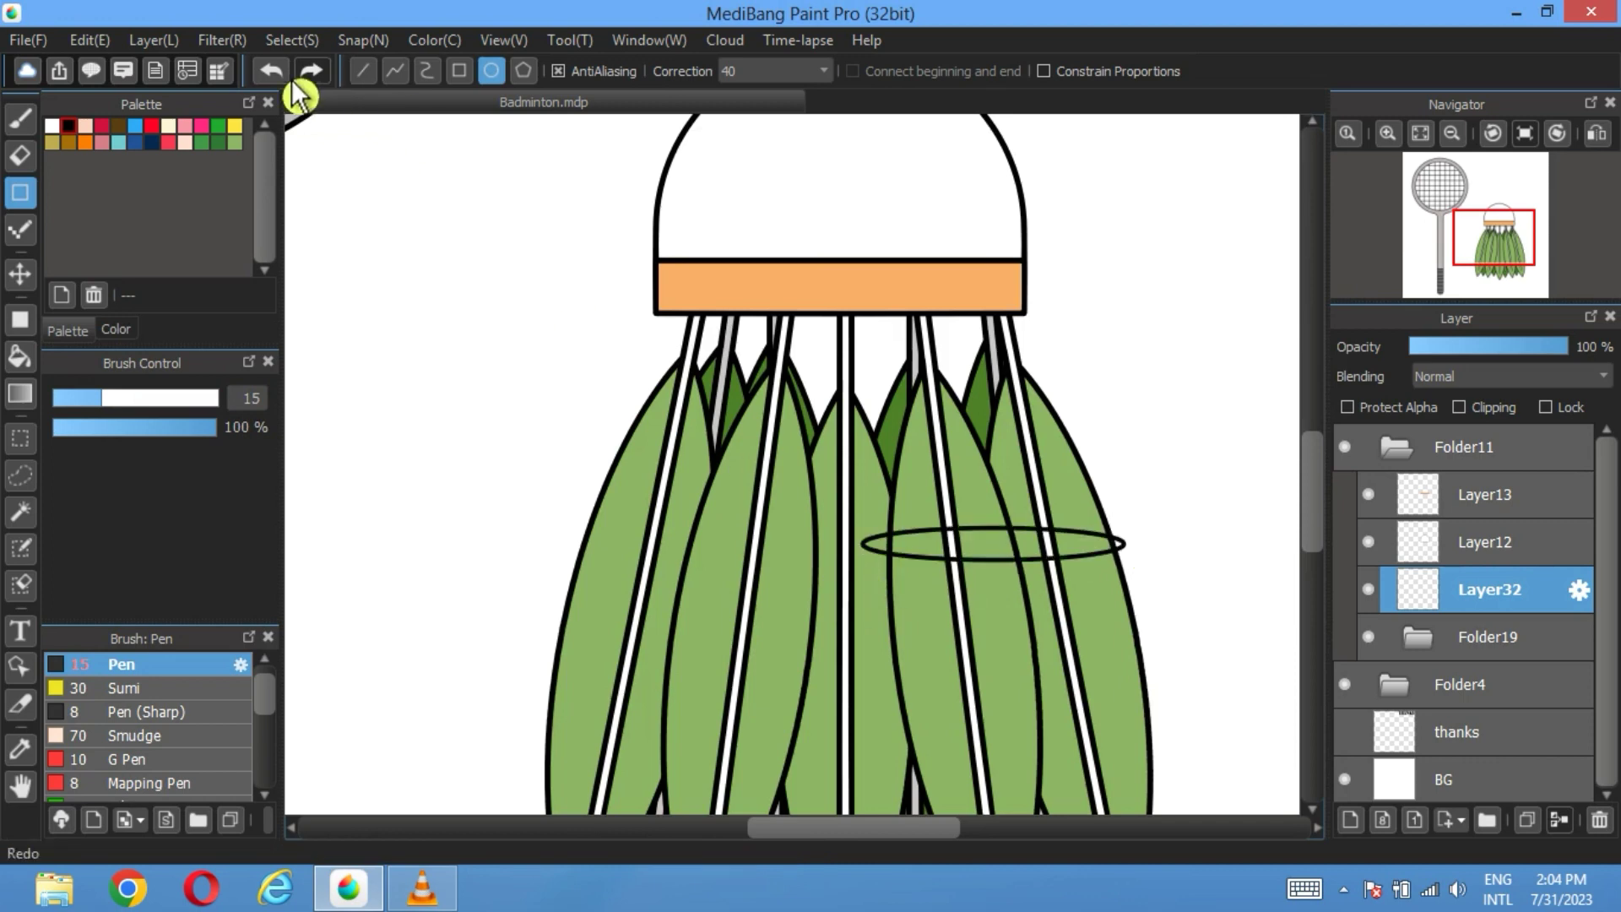
pyautogui.click(272, 71)
pyautogui.click(459, 71)
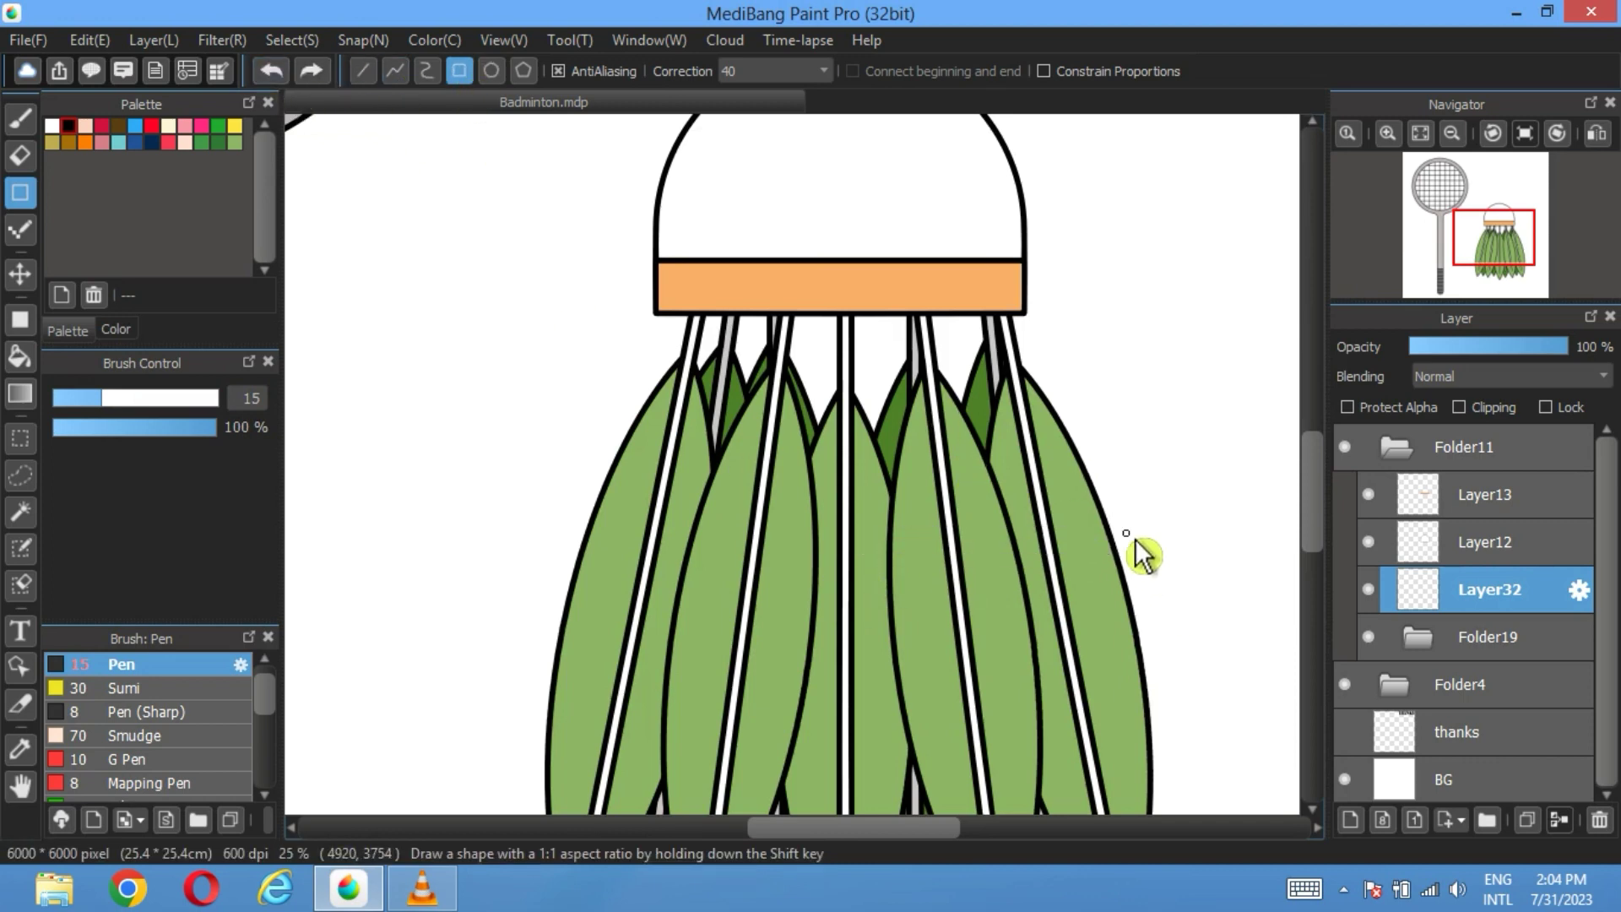
pyautogui.moveTo(1126, 532)
pyautogui.mouseDown()
pyautogui.moveTo(941, 564)
pyautogui.moveTo(527, 558)
pyautogui.mouseUp()
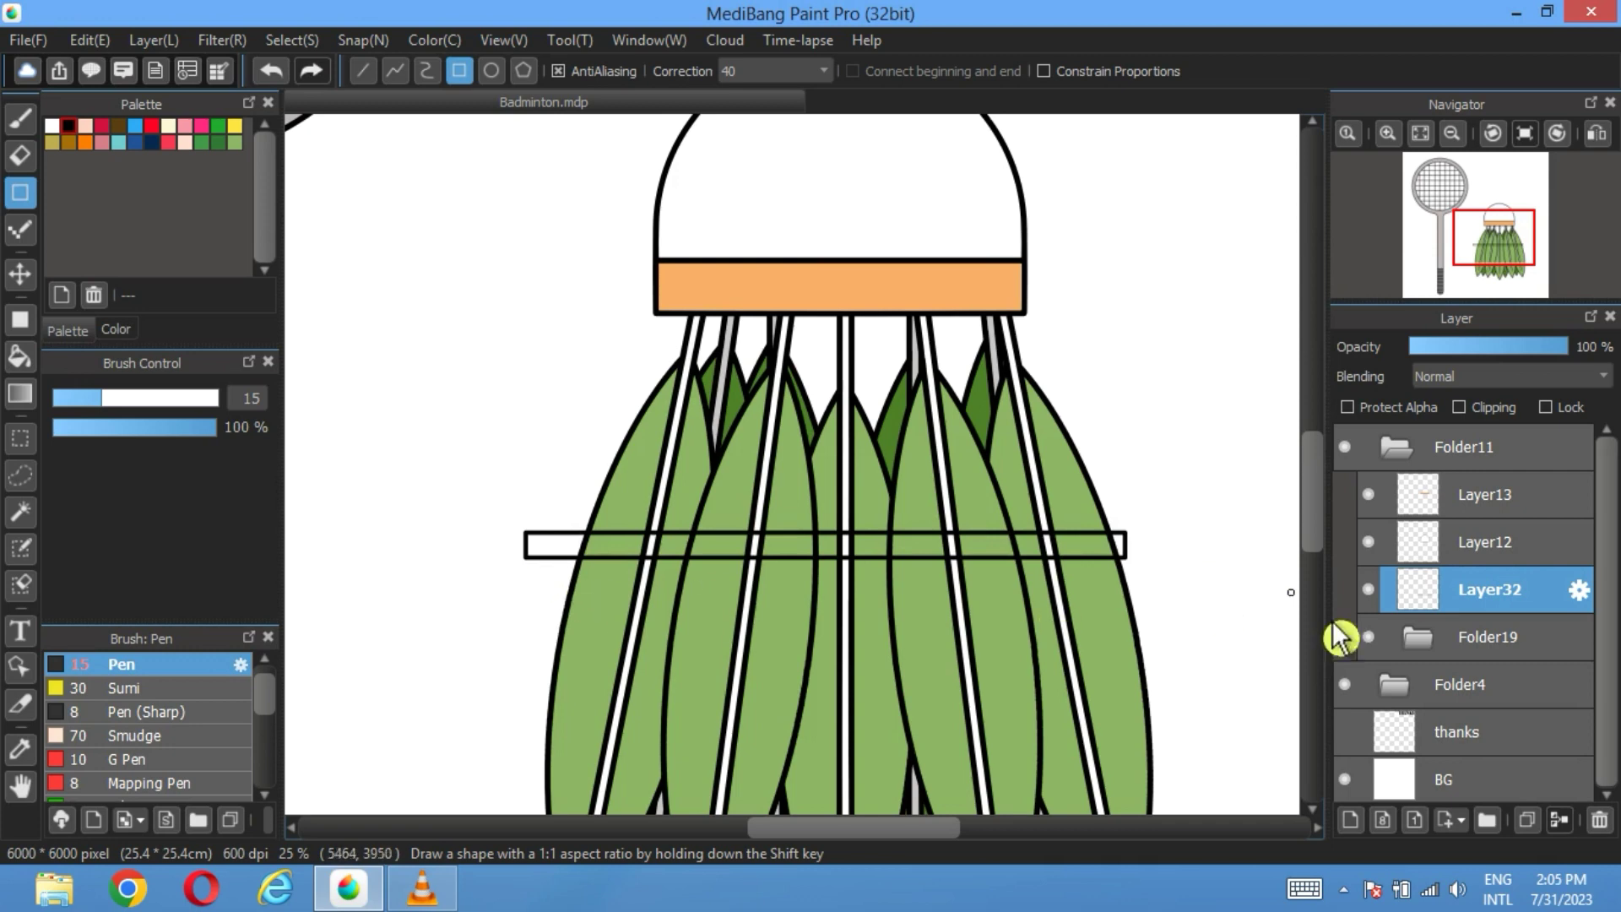
# Step: Hide Folder19, sample the orange of the shuttlecock's band and fill the thin rectangle with it
pyautogui.click(1368, 636)
pyautogui.click(25, 749)
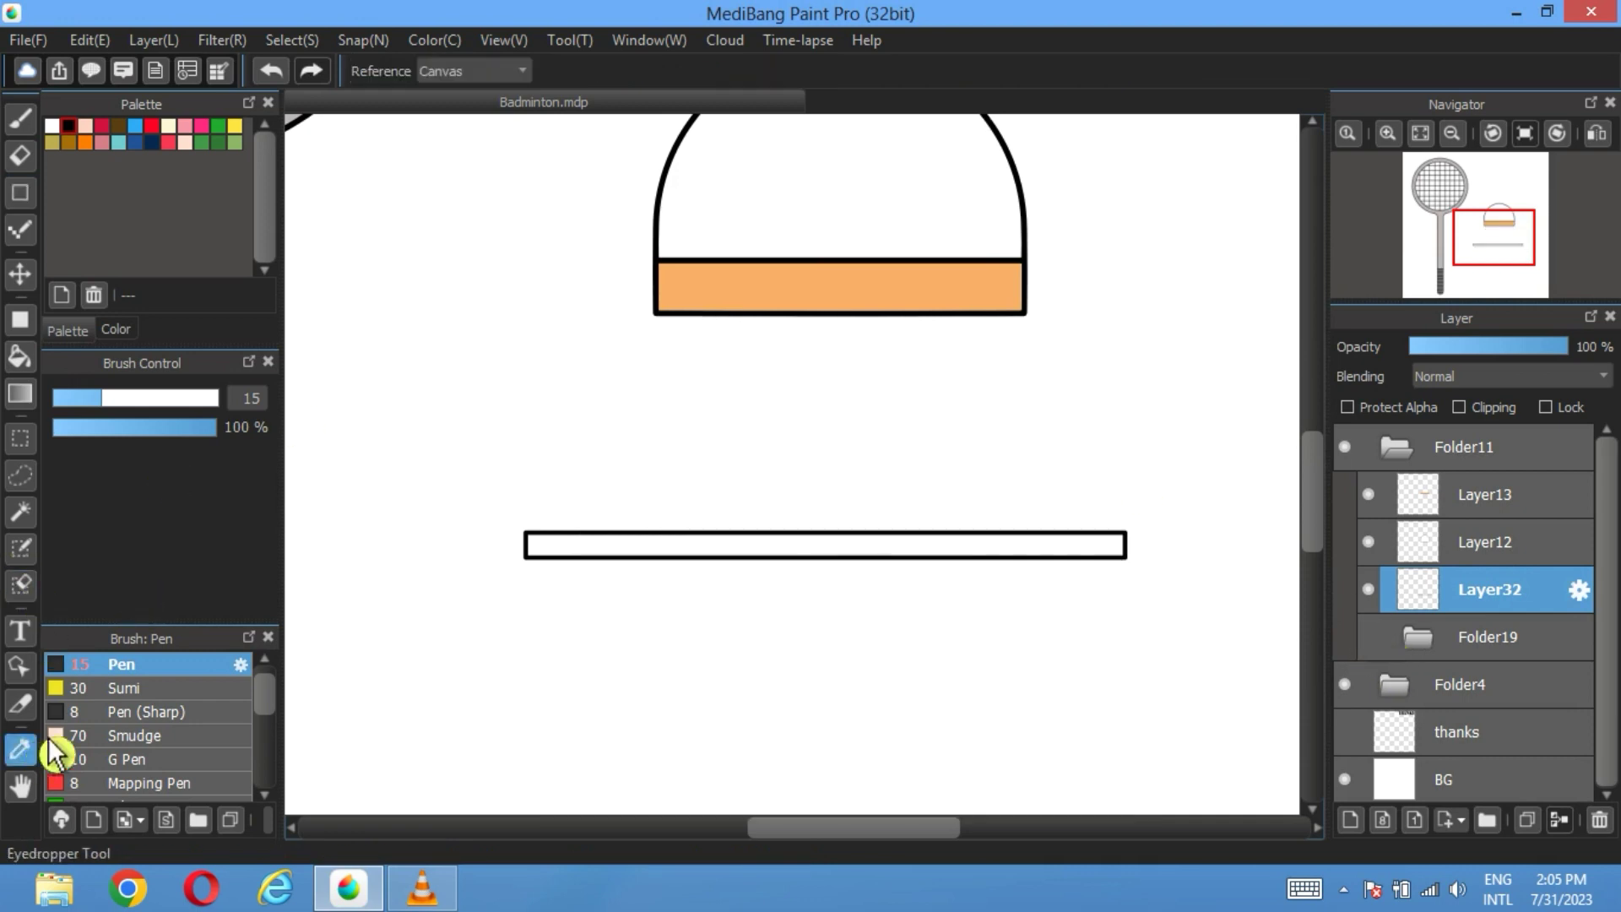
pyautogui.click(763, 287)
pyautogui.click(25, 356)
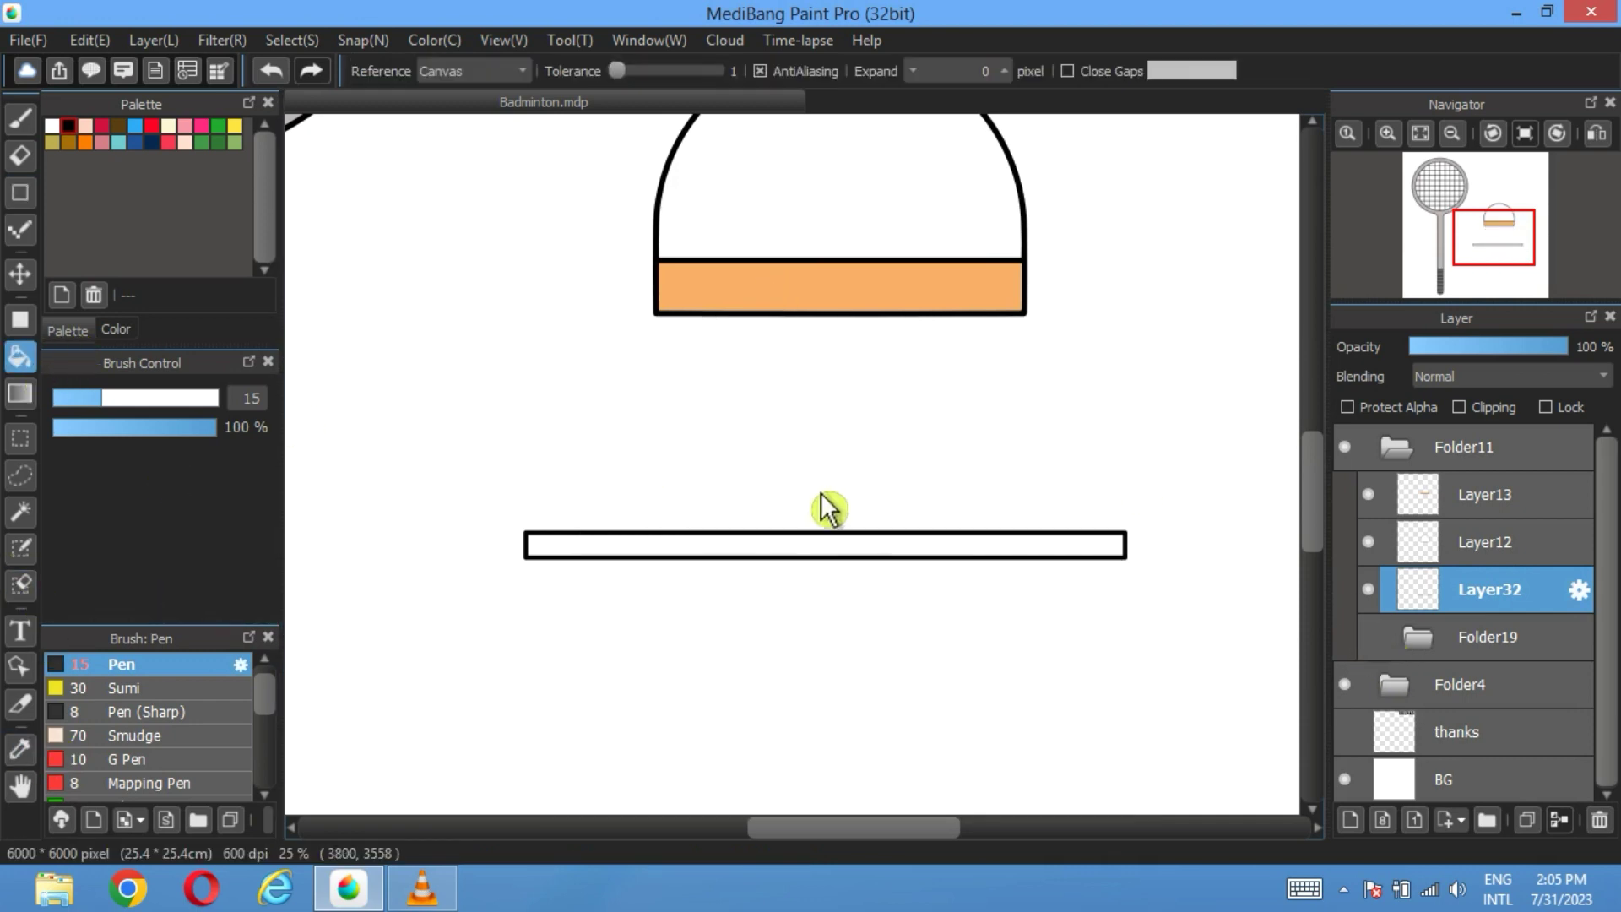
pyautogui.click(877, 547)
# Step: Duplicate the orange strip's layer, show Folder19 again and move the copy about 484 pixels down the feathers
pyautogui.click(1528, 821)
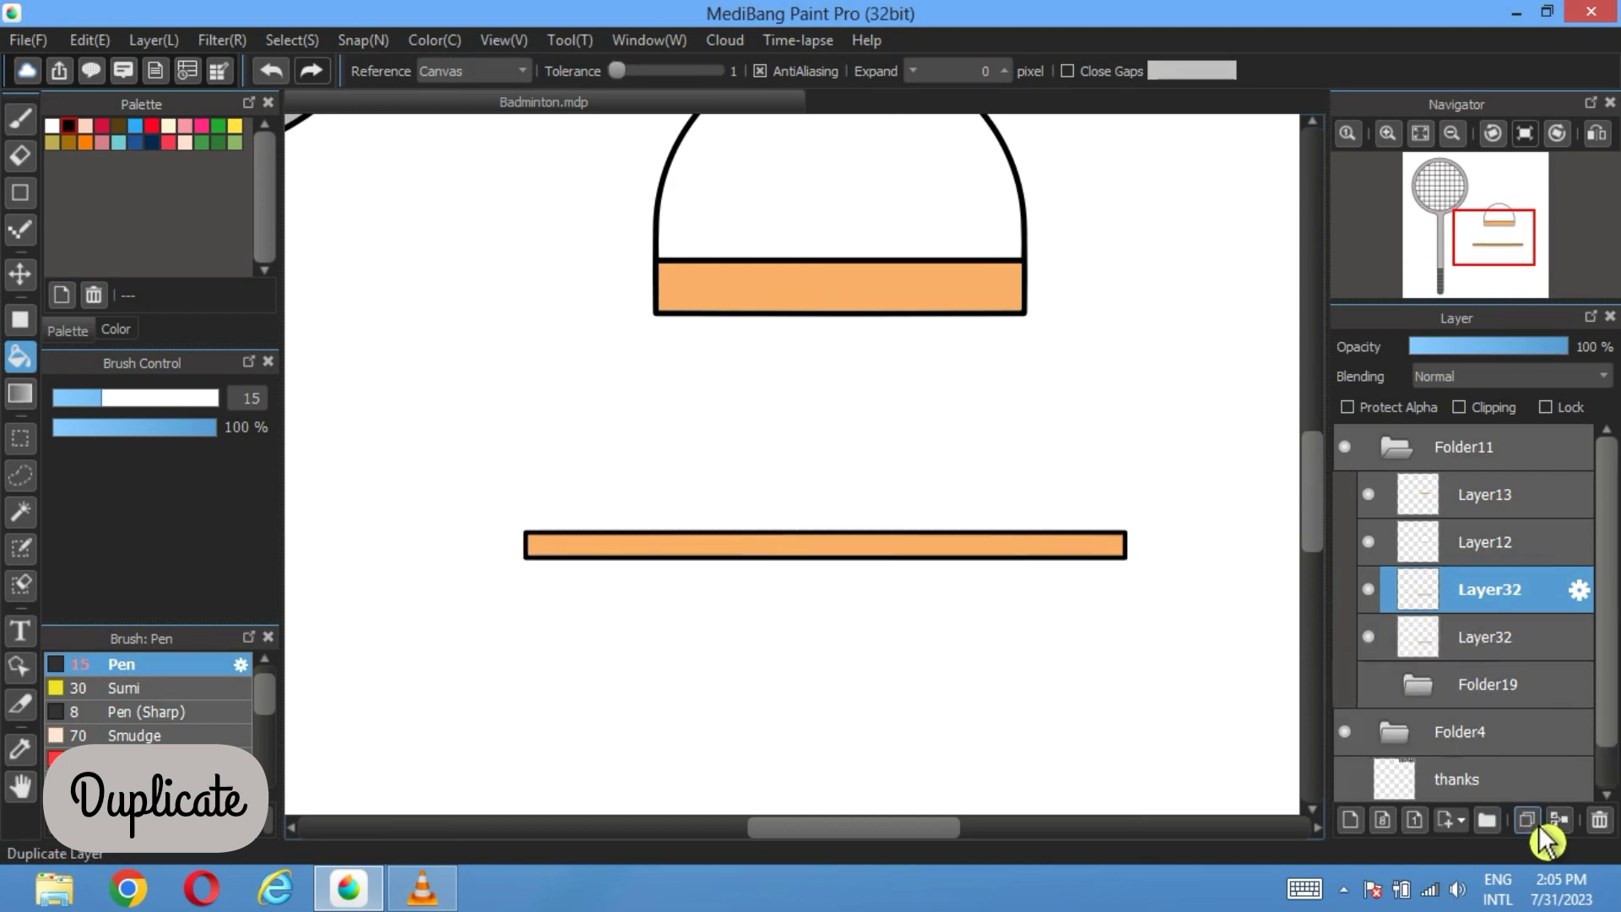
pyautogui.click(1368, 683)
pyautogui.scroll(-5, 535, 304)
pyautogui.hscroll(2, 535, 304)
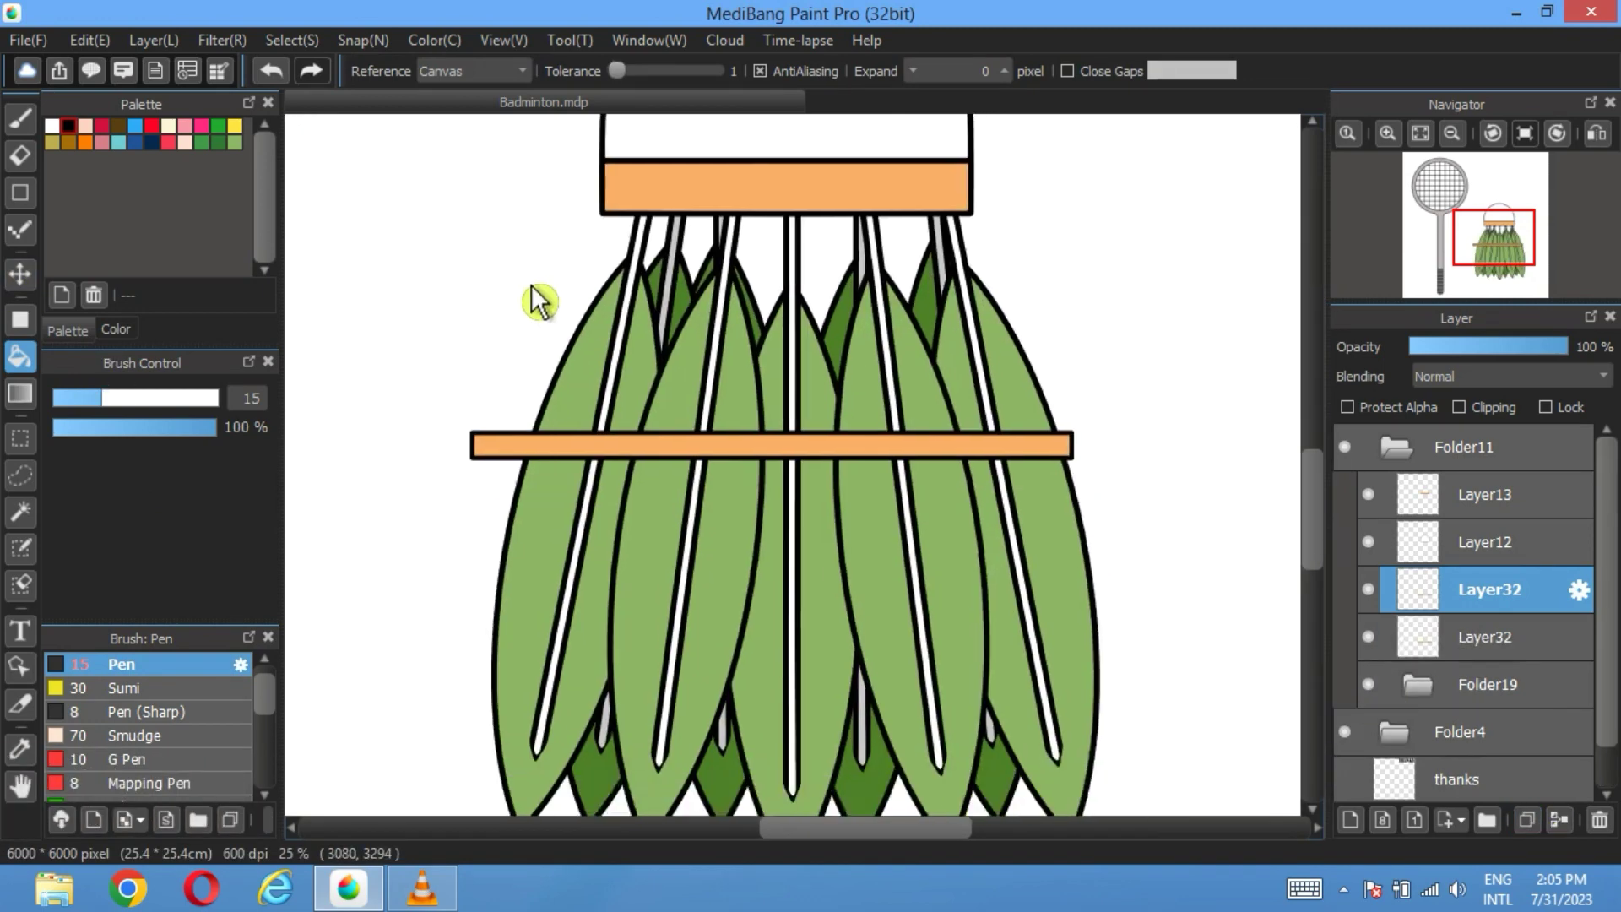
pyautogui.click(21, 273)
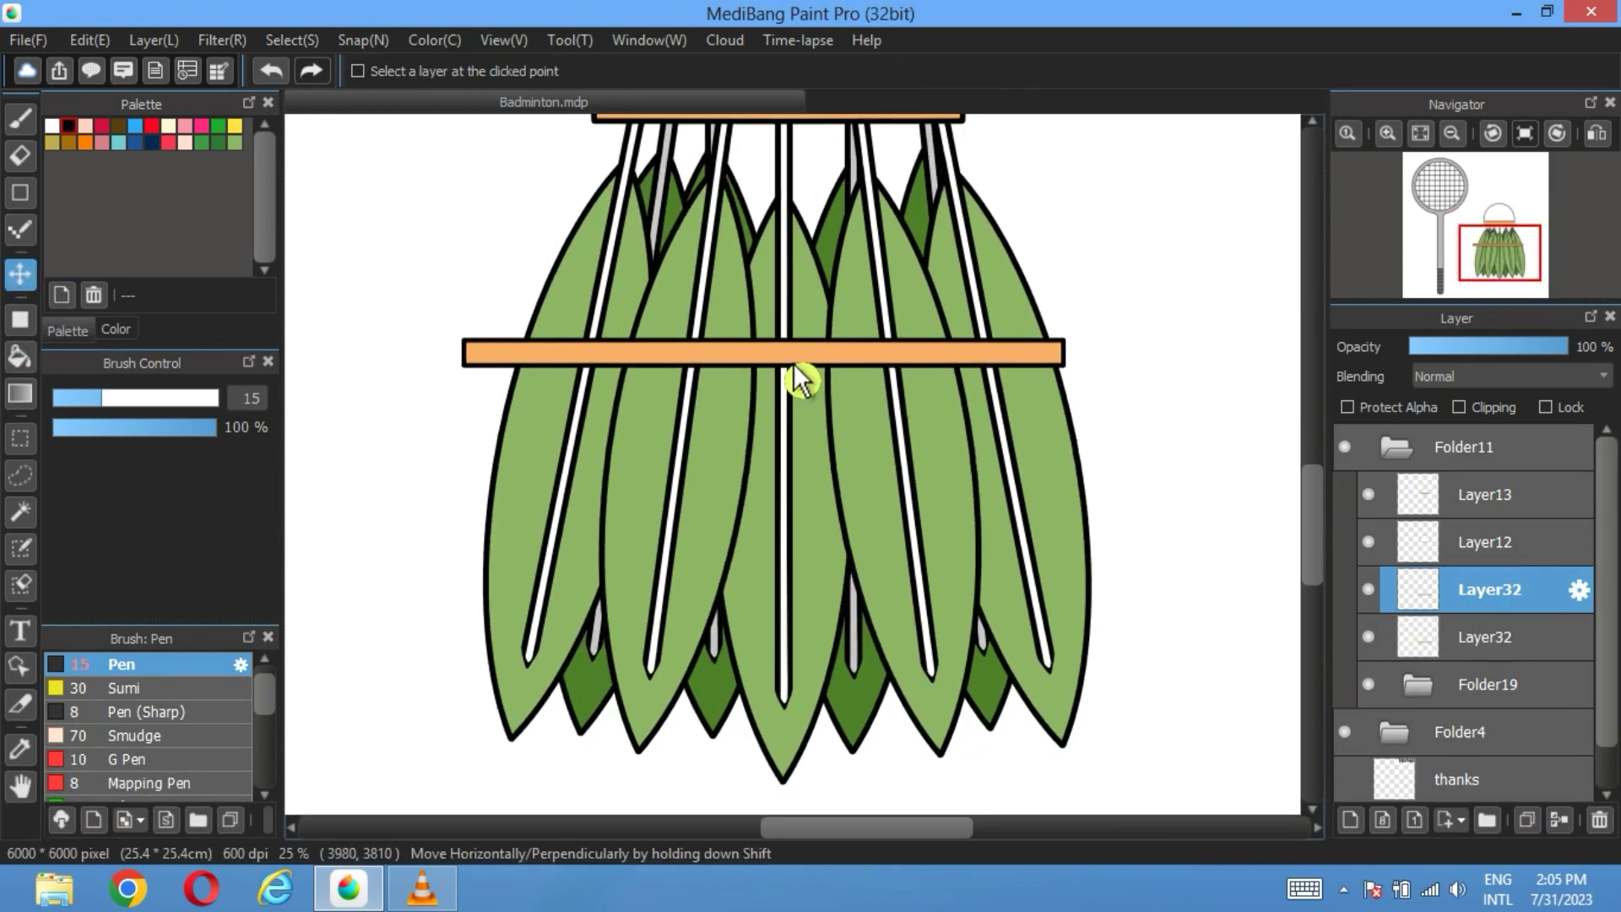
pyautogui.moveTo(796, 364); pyautogui.dragTo(817, 506)
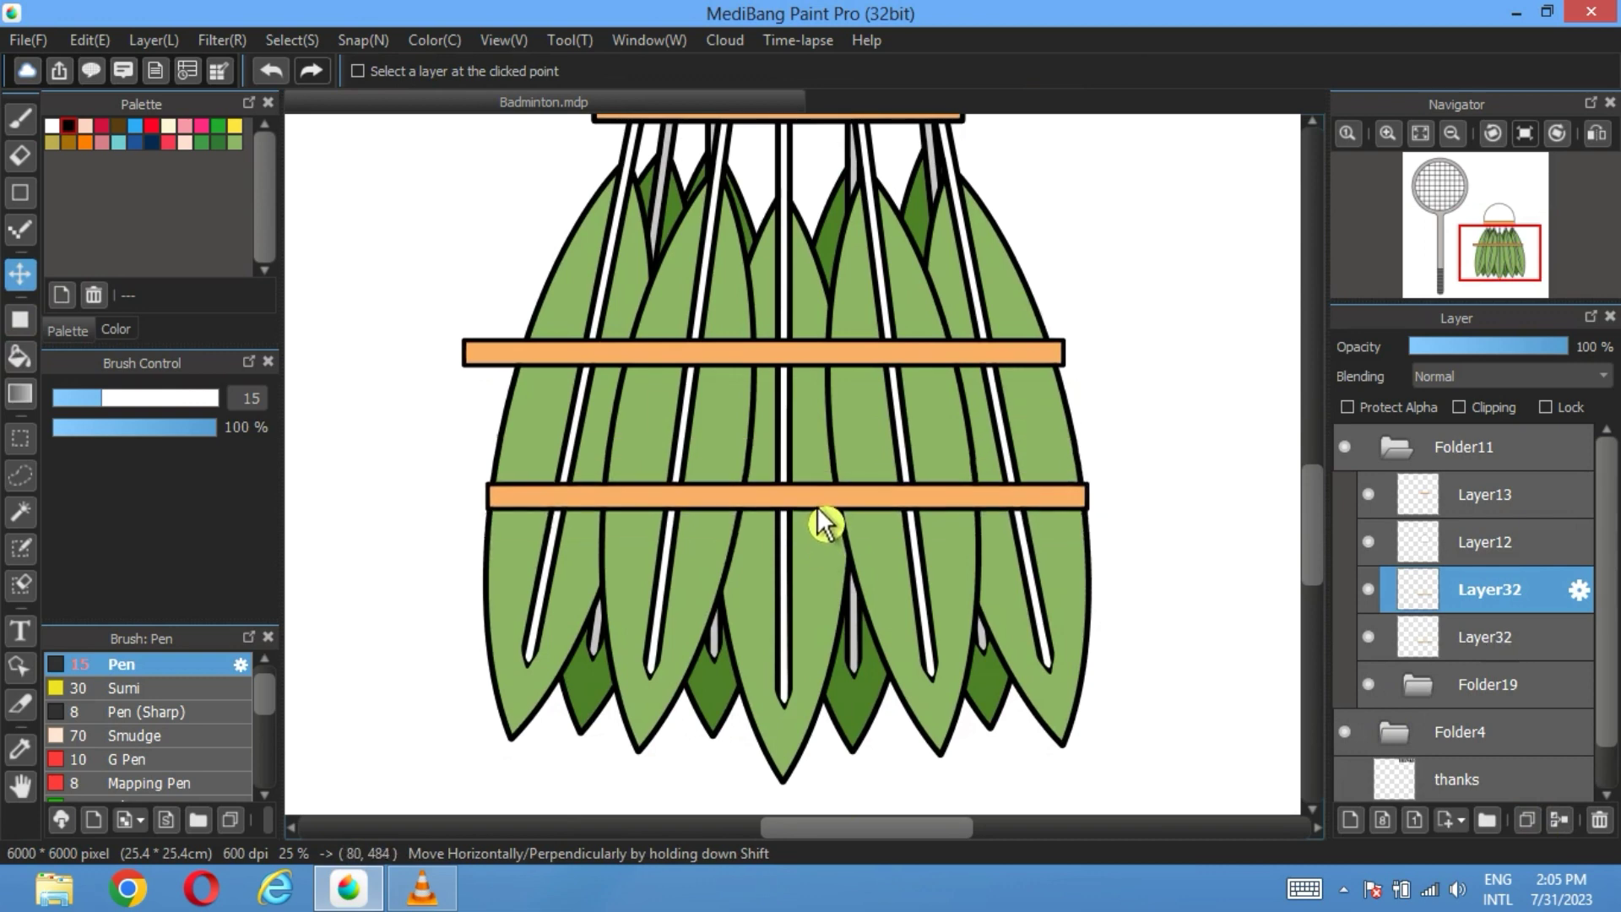
# Step: Shift the upper strip about 32 pixels right and 20 pixels up, and nudge the lower strip slightly up
pyautogui.click(1494, 645)
pyautogui.moveTo(891, 351)
pyautogui.mouseDown()
pyautogui.moveTo(900, 362)
pyautogui.moveTo(900, 347)
pyautogui.mouseUp()
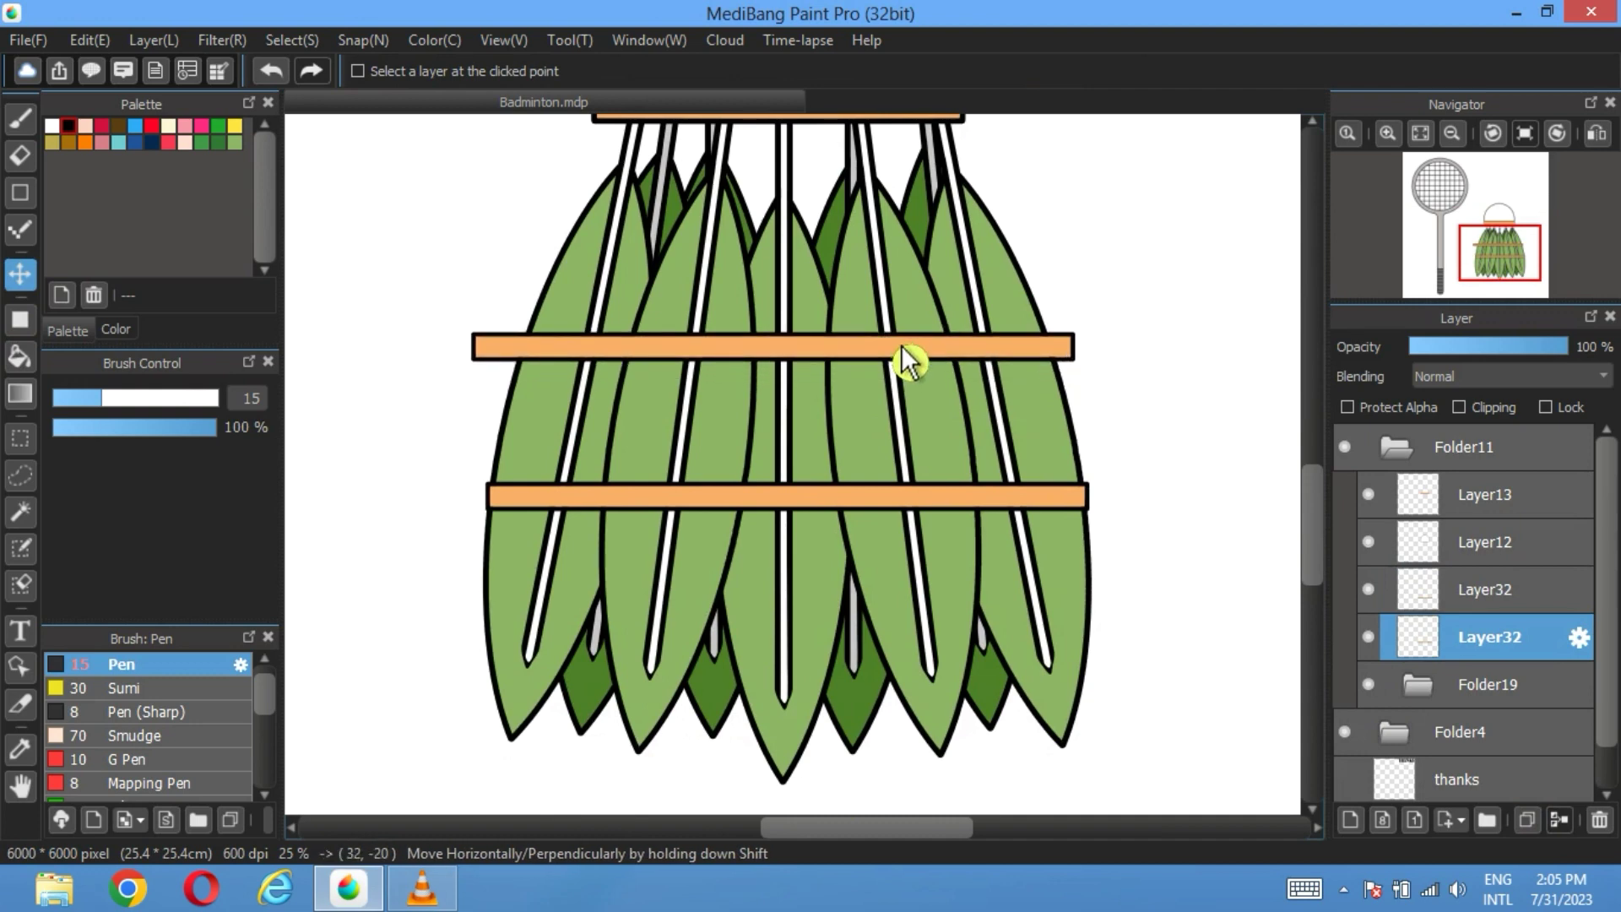
pyautogui.click(1473, 607)
pyautogui.moveTo(949, 504); pyautogui.dragTo(946, 479)
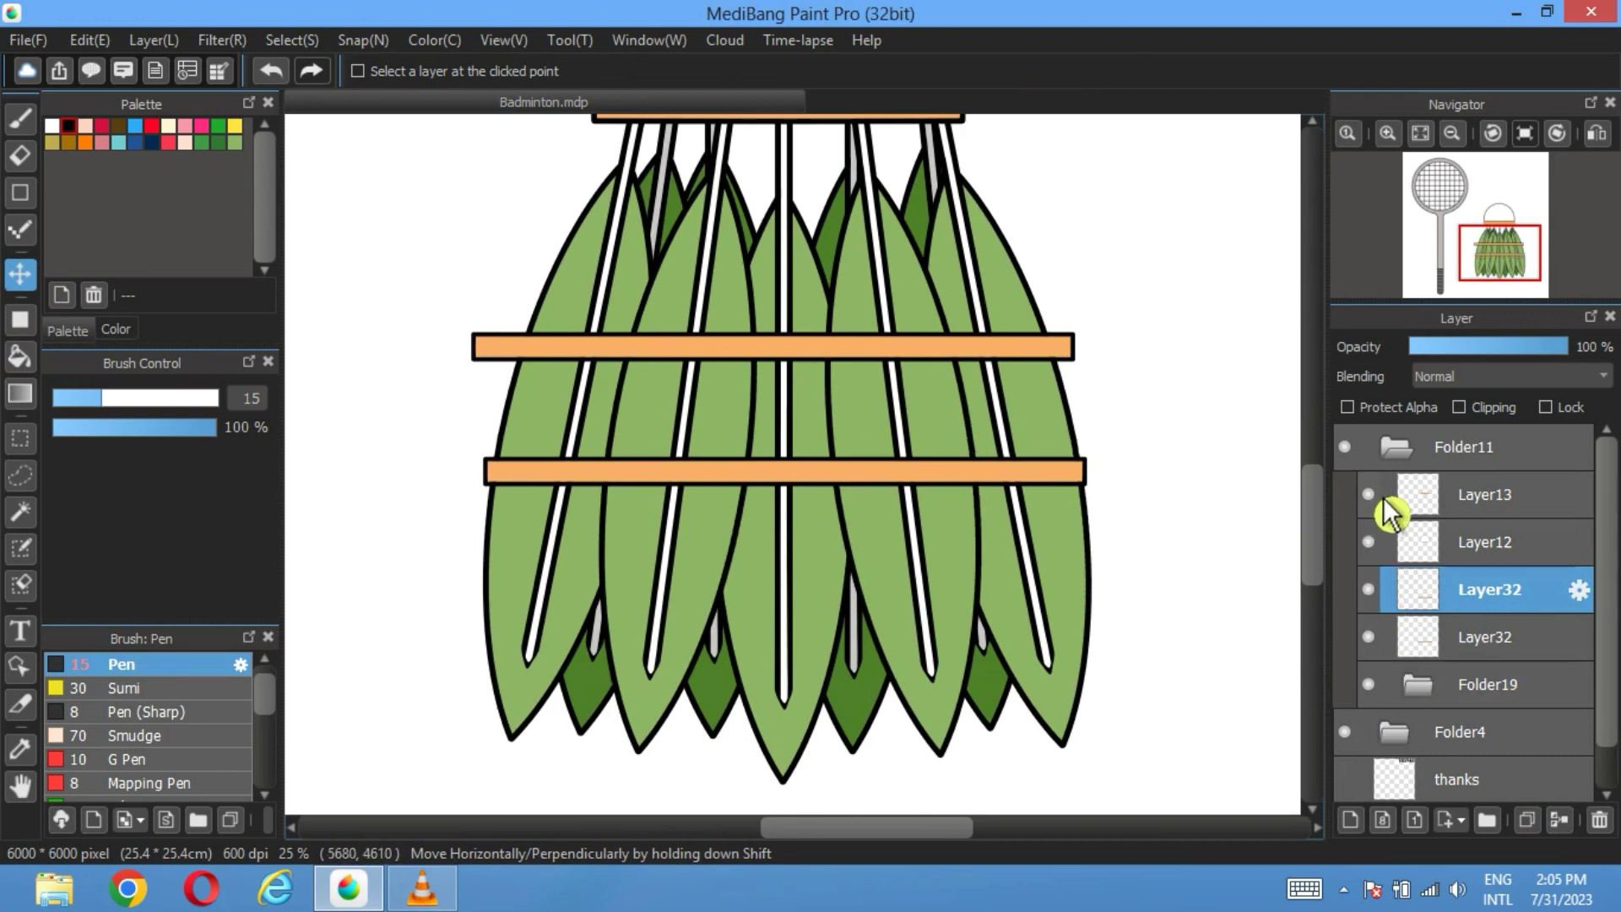
pyautogui.click(21, 157)
pyautogui.scroll(2, 498, 369)
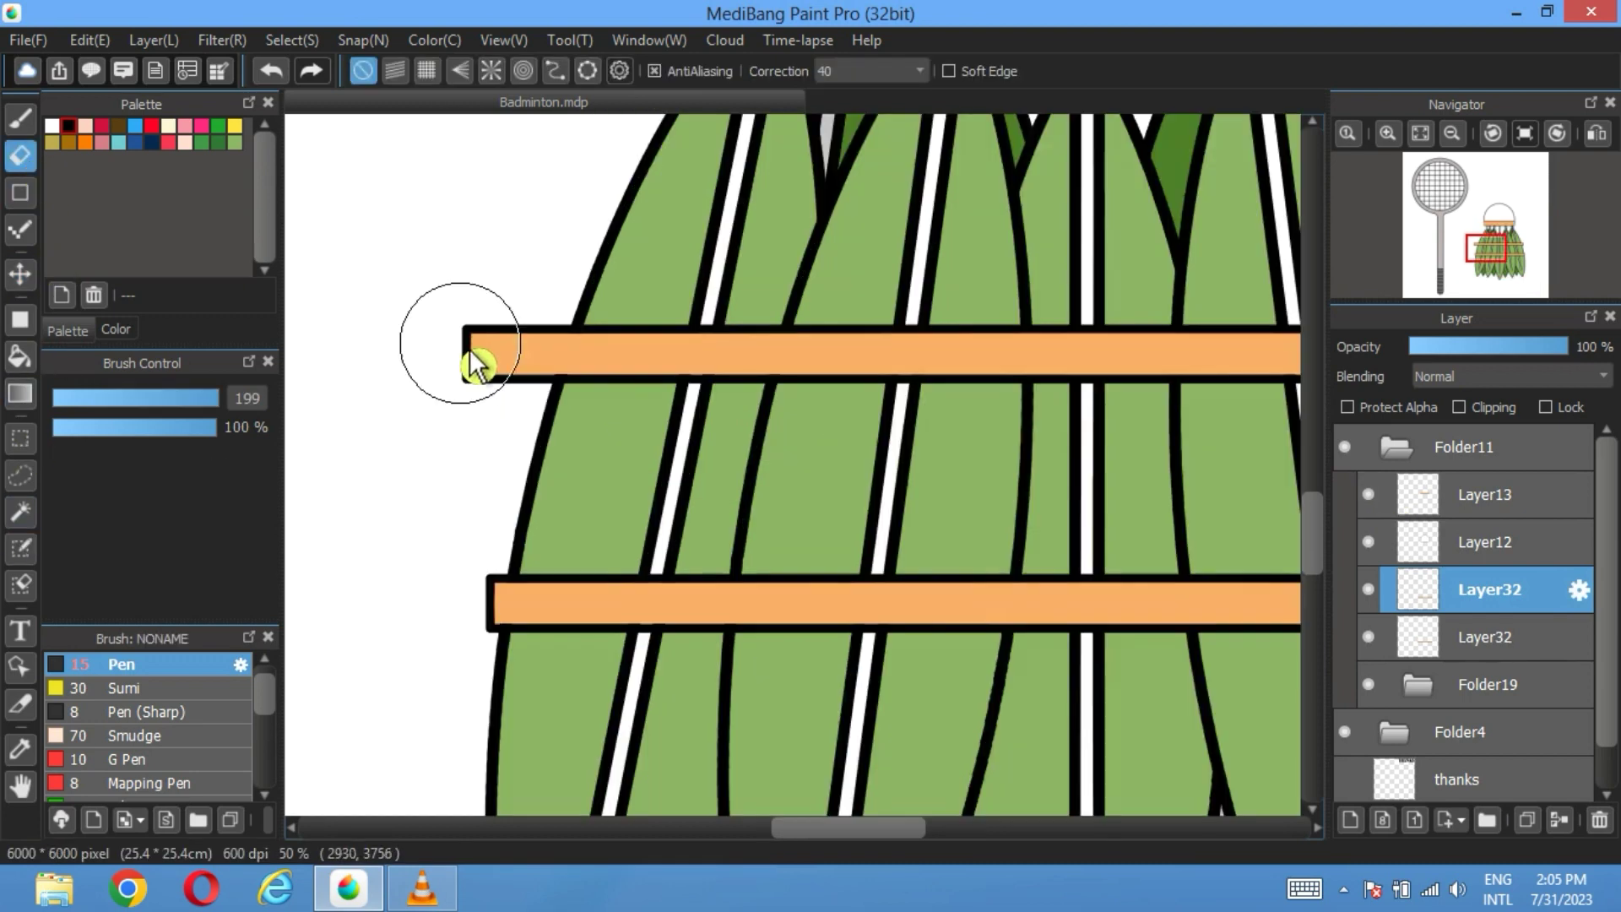
pyautogui.moveTo(470, 607); pyautogui.dragTo(463, 615)
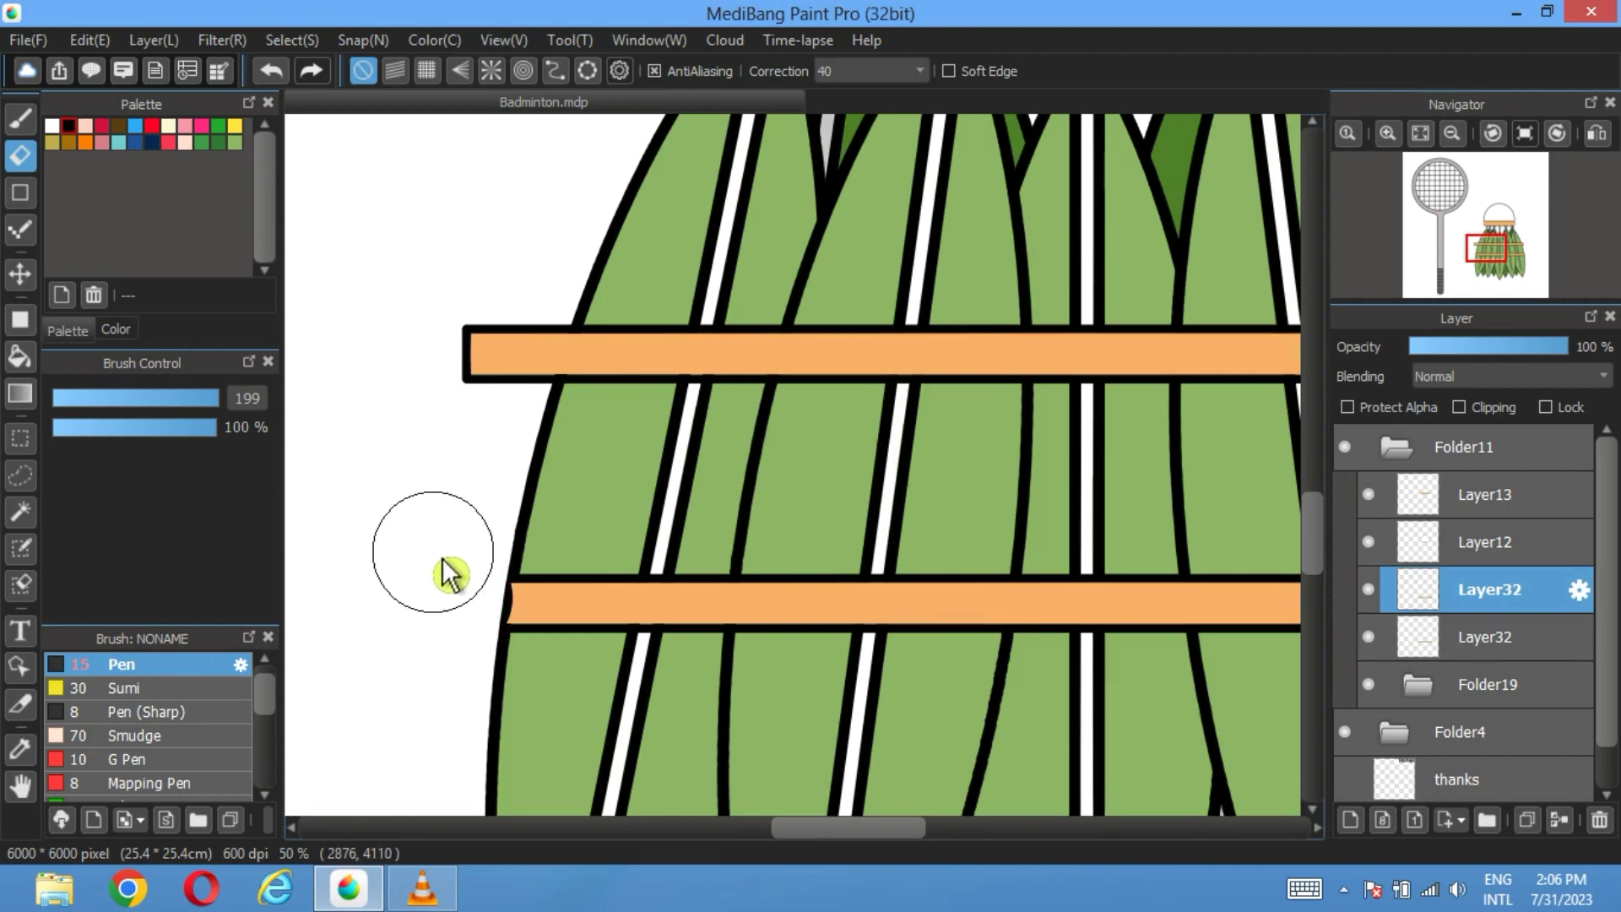
pyautogui.click(271, 70)
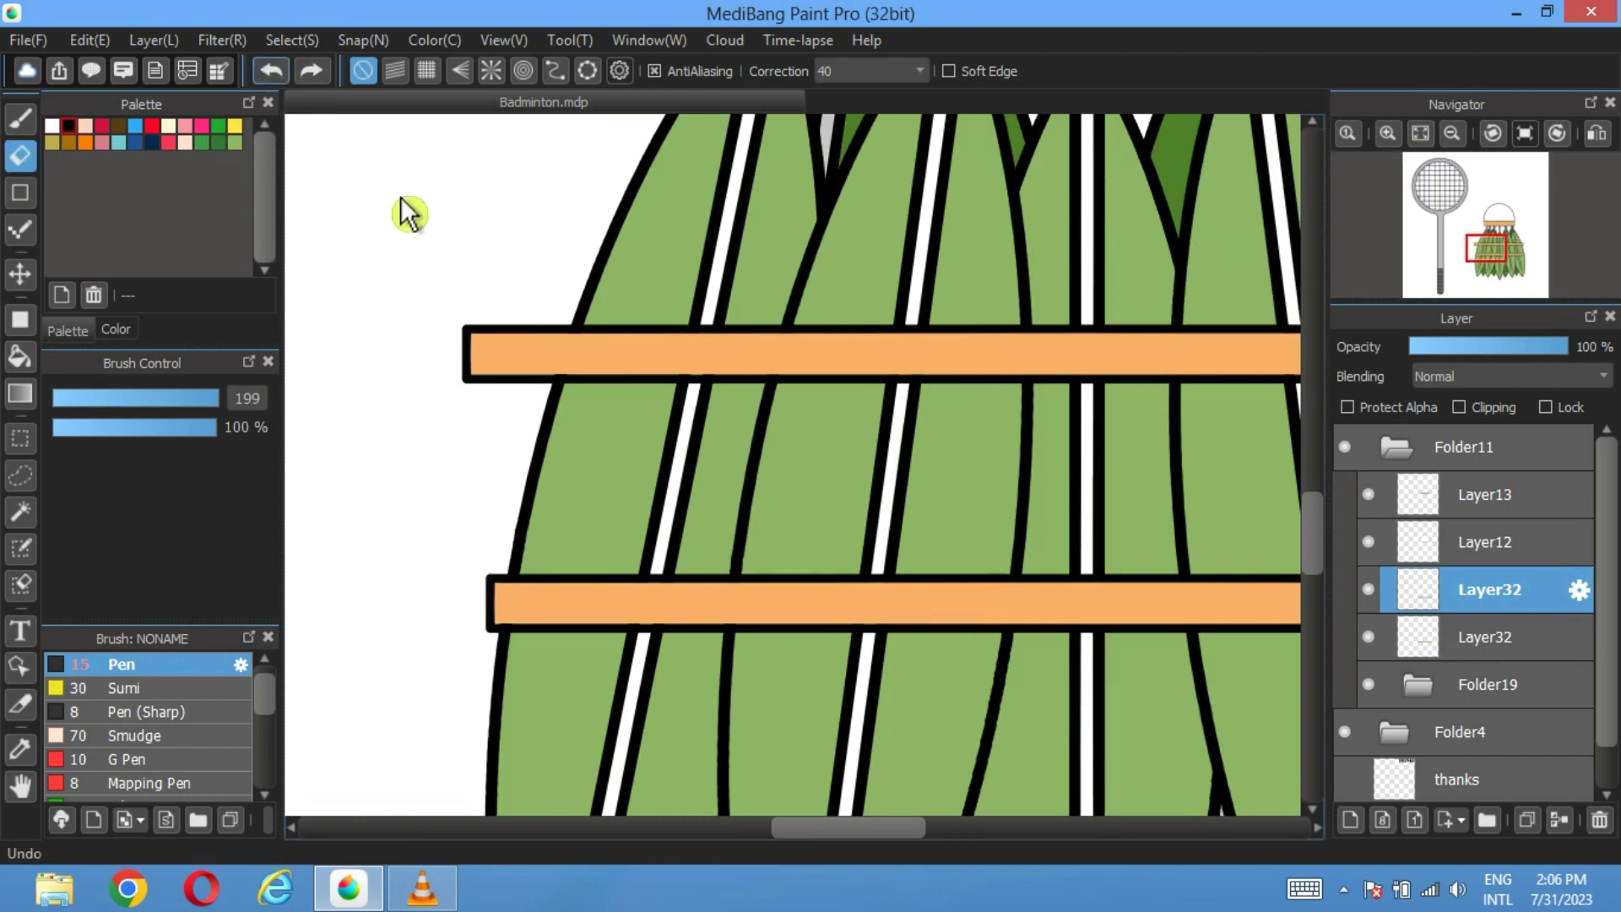
# Step: Hide both strip layers, select the feathers' black outlines with the Magic Wand and show the lower strip again
pyautogui.click(1369, 589)
pyautogui.click(1369, 636)
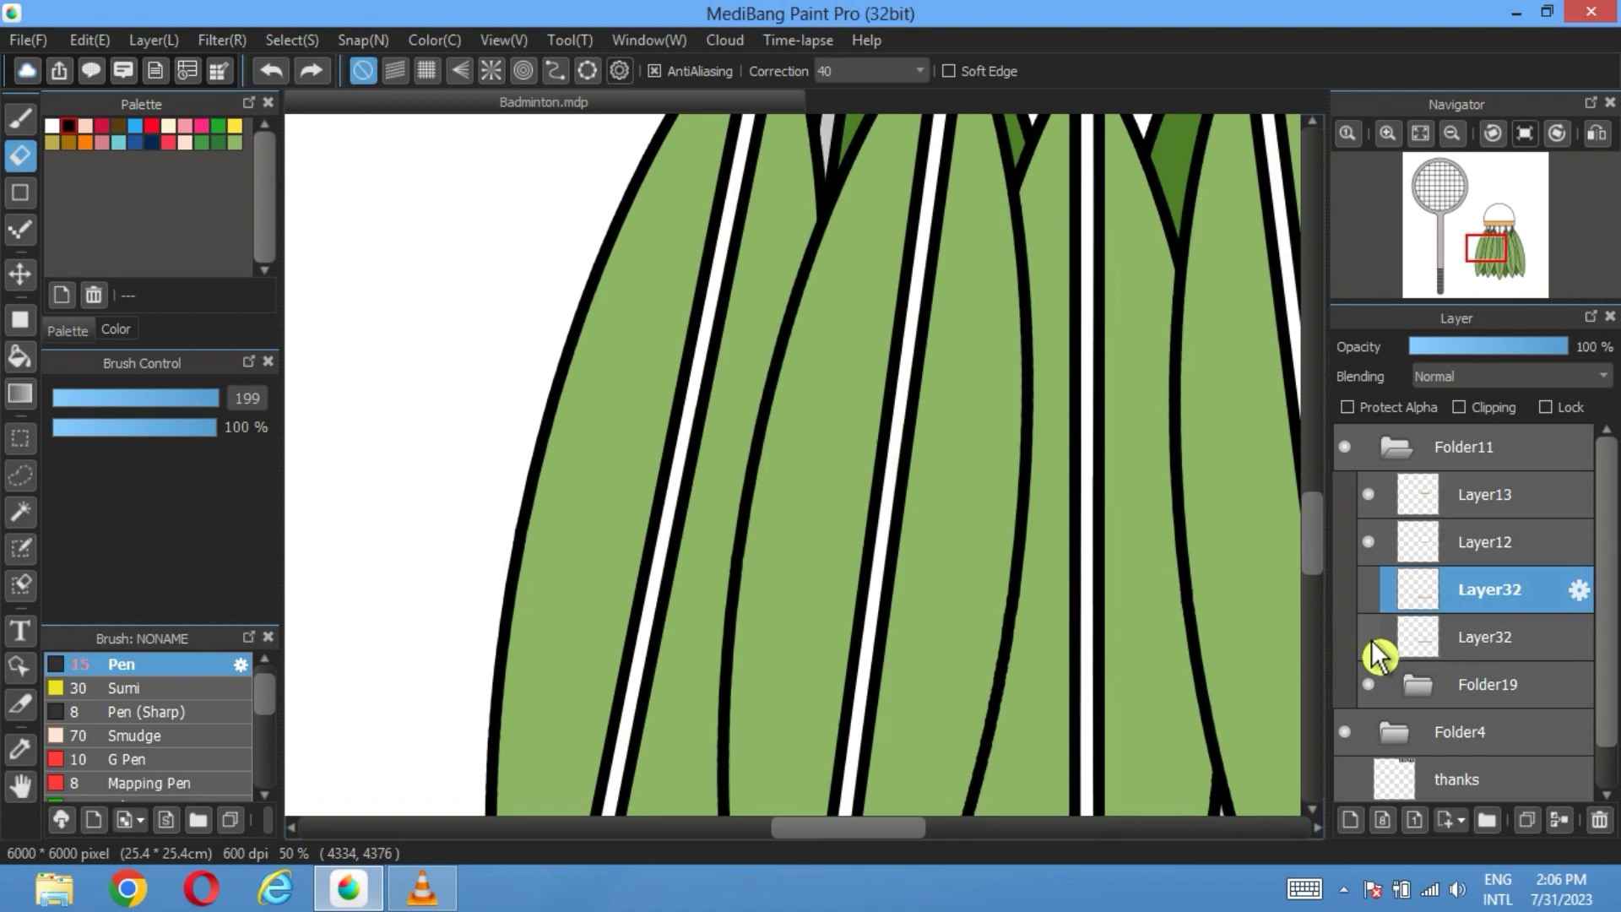
pyautogui.click(21, 512)
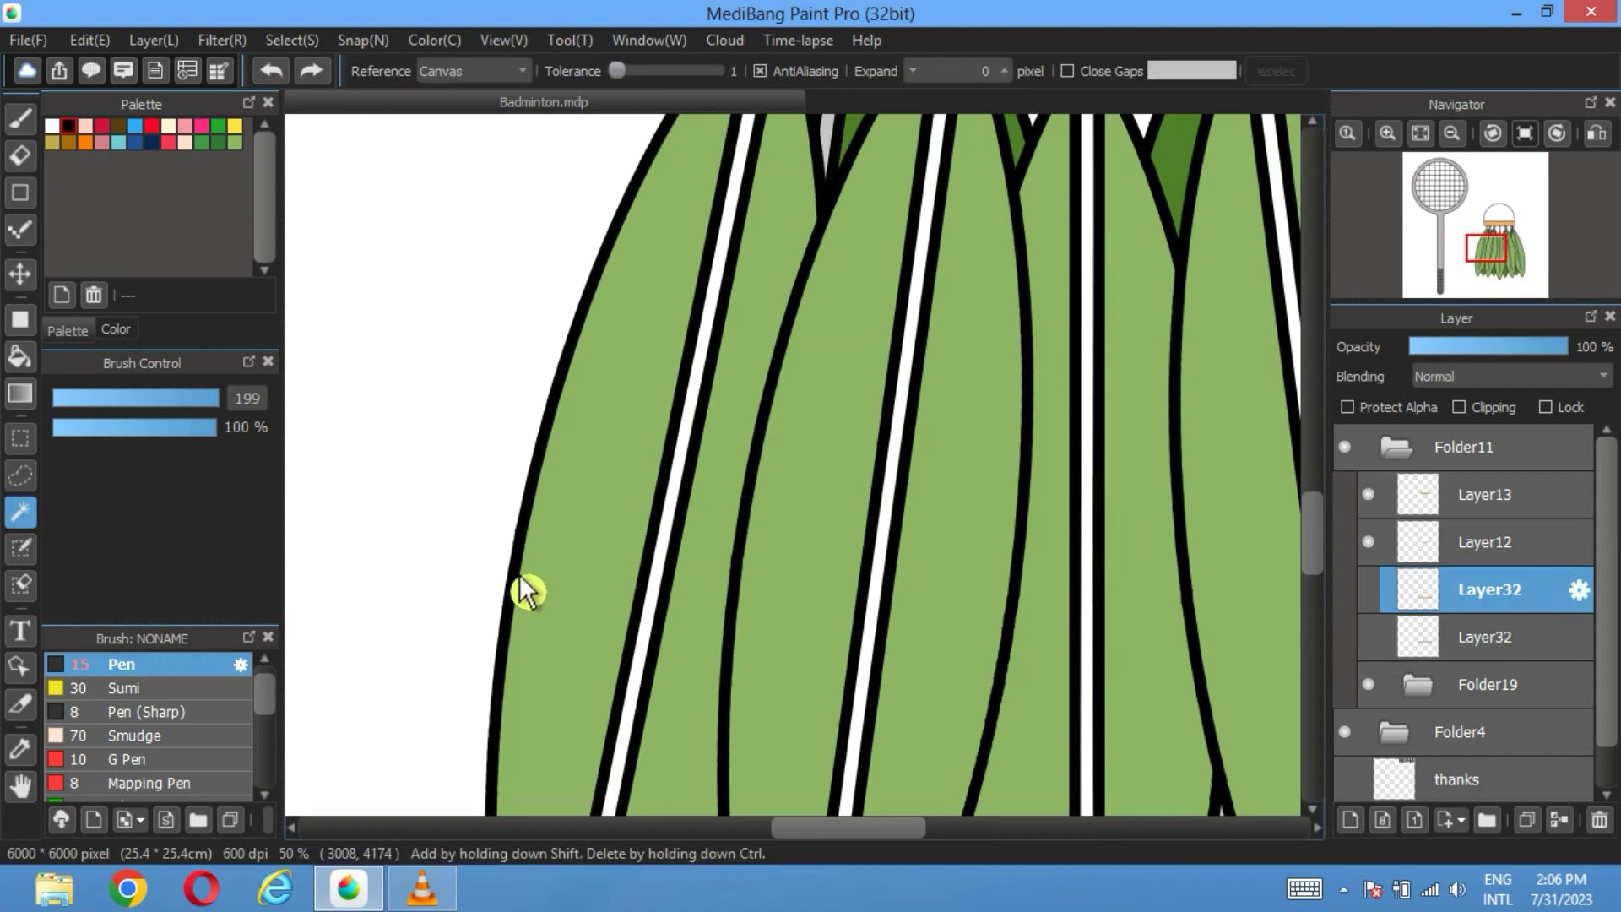
pyautogui.click(530, 587)
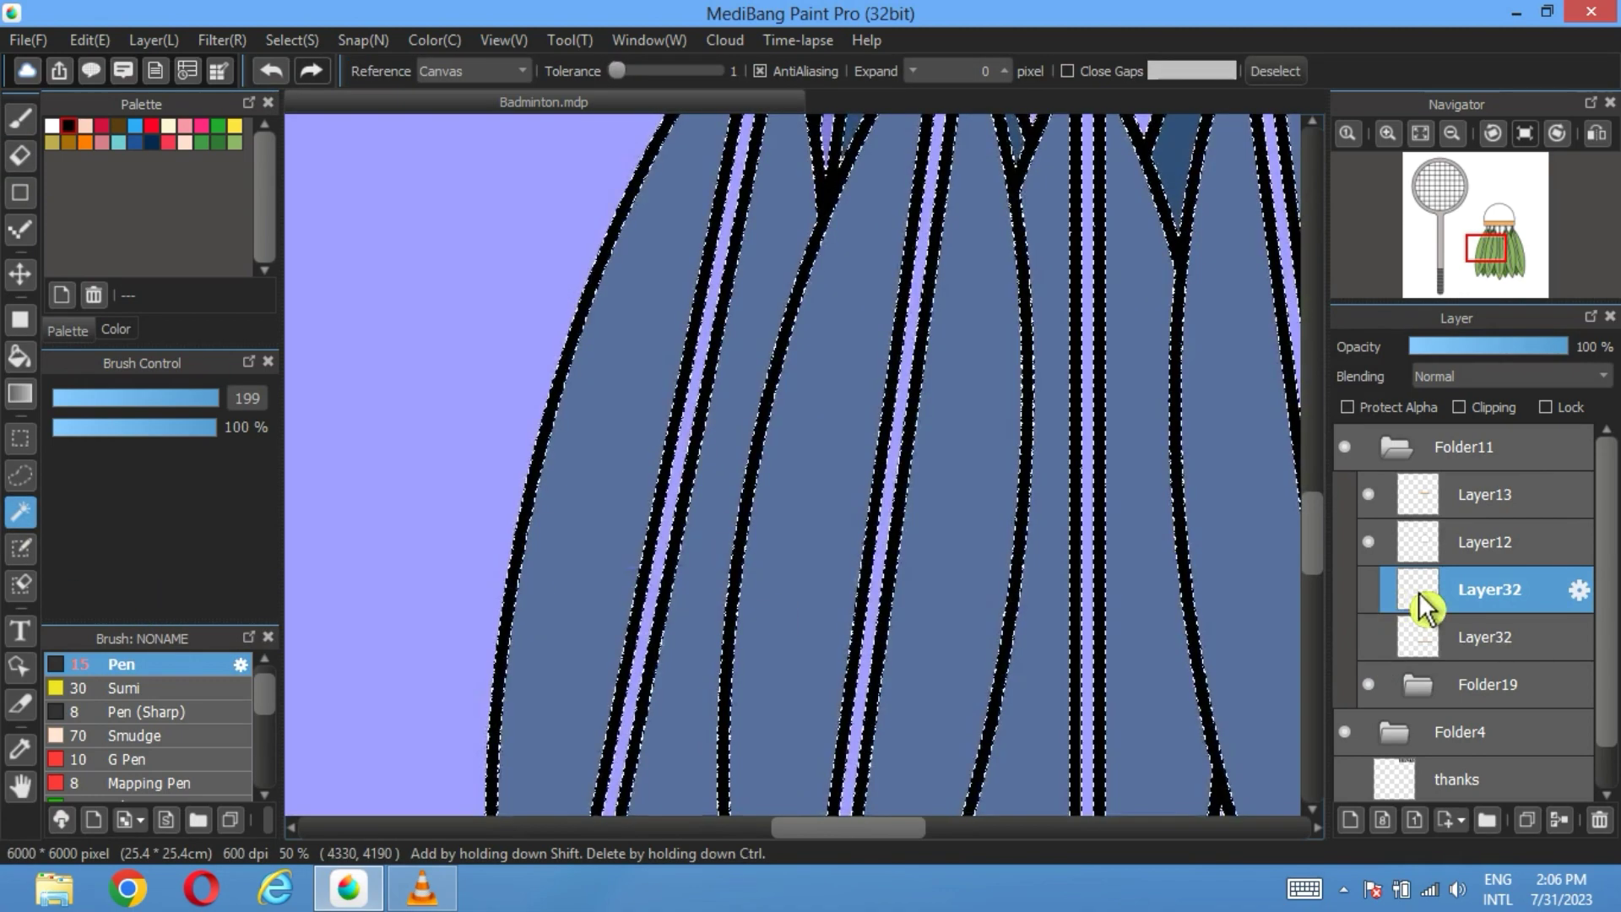
pyautogui.click(1369, 589)
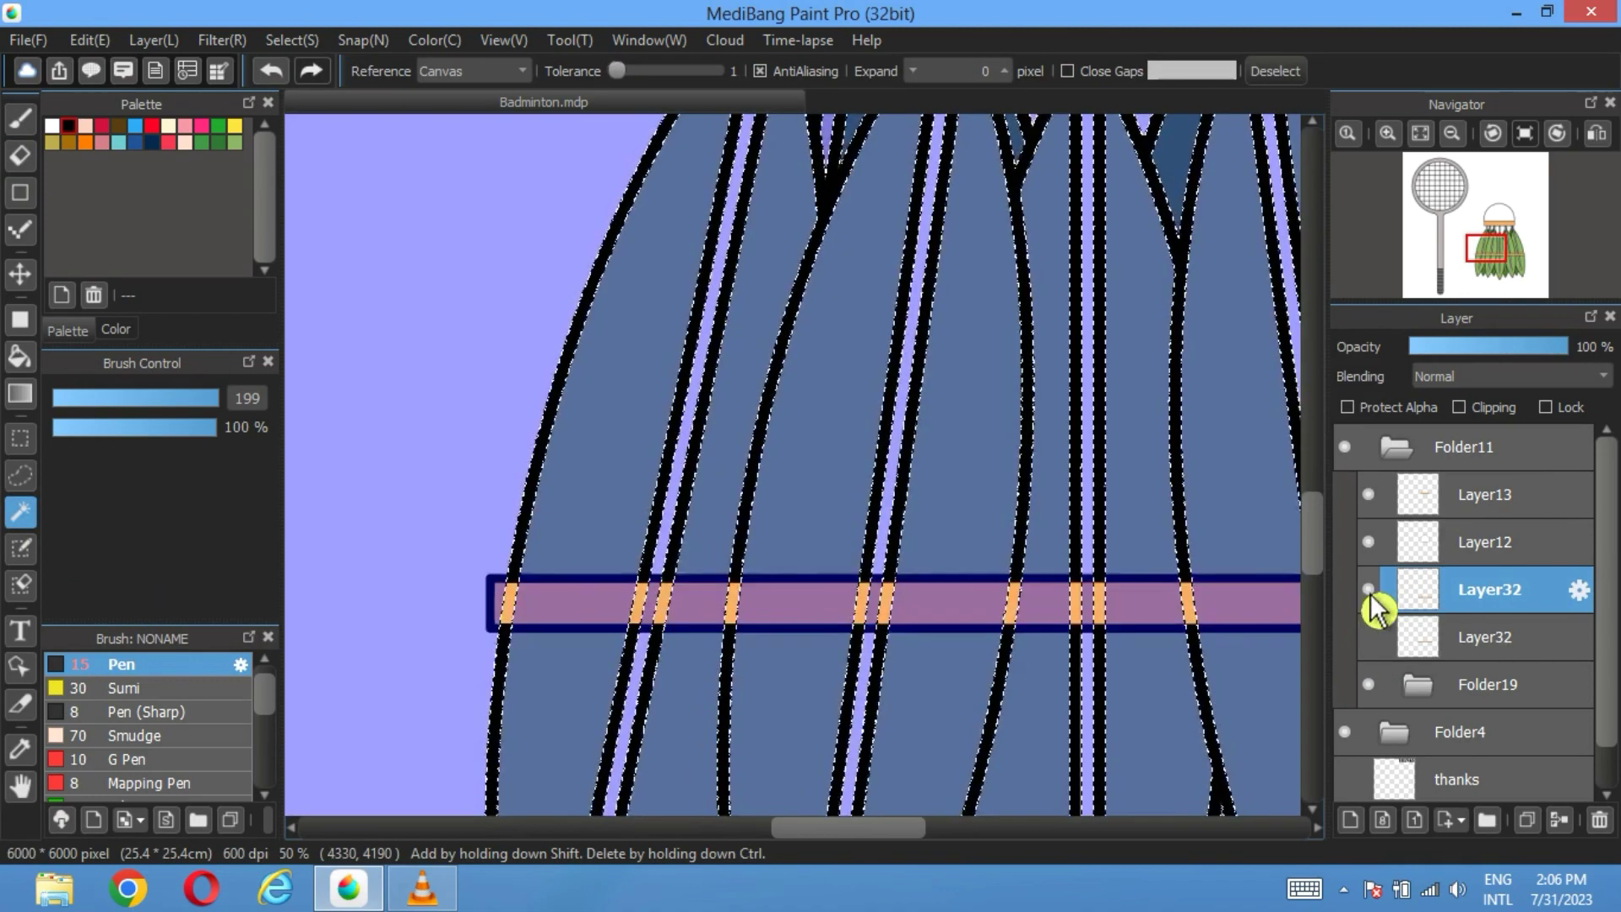
# Step: Erase the lower strip inside the selection where it crosses the outermost feather outlines, and show the upper strip again
pyautogui.click(21, 155)
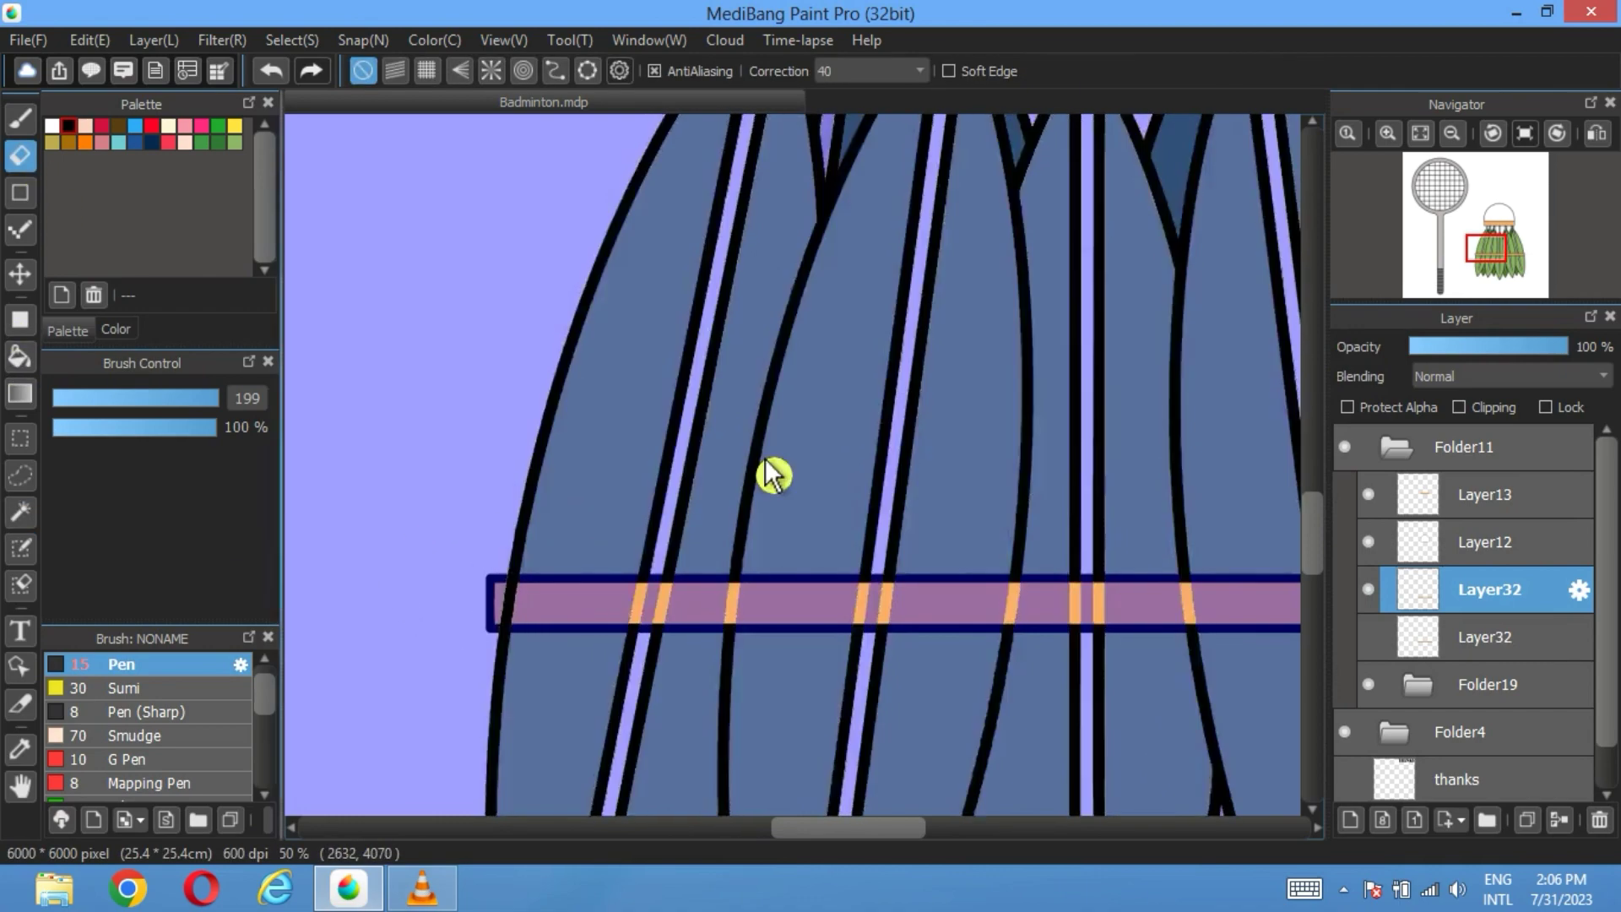
pyautogui.moveTo(952, 503); pyautogui.dragTo(908, 253)
pyautogui.click(1368, 637)
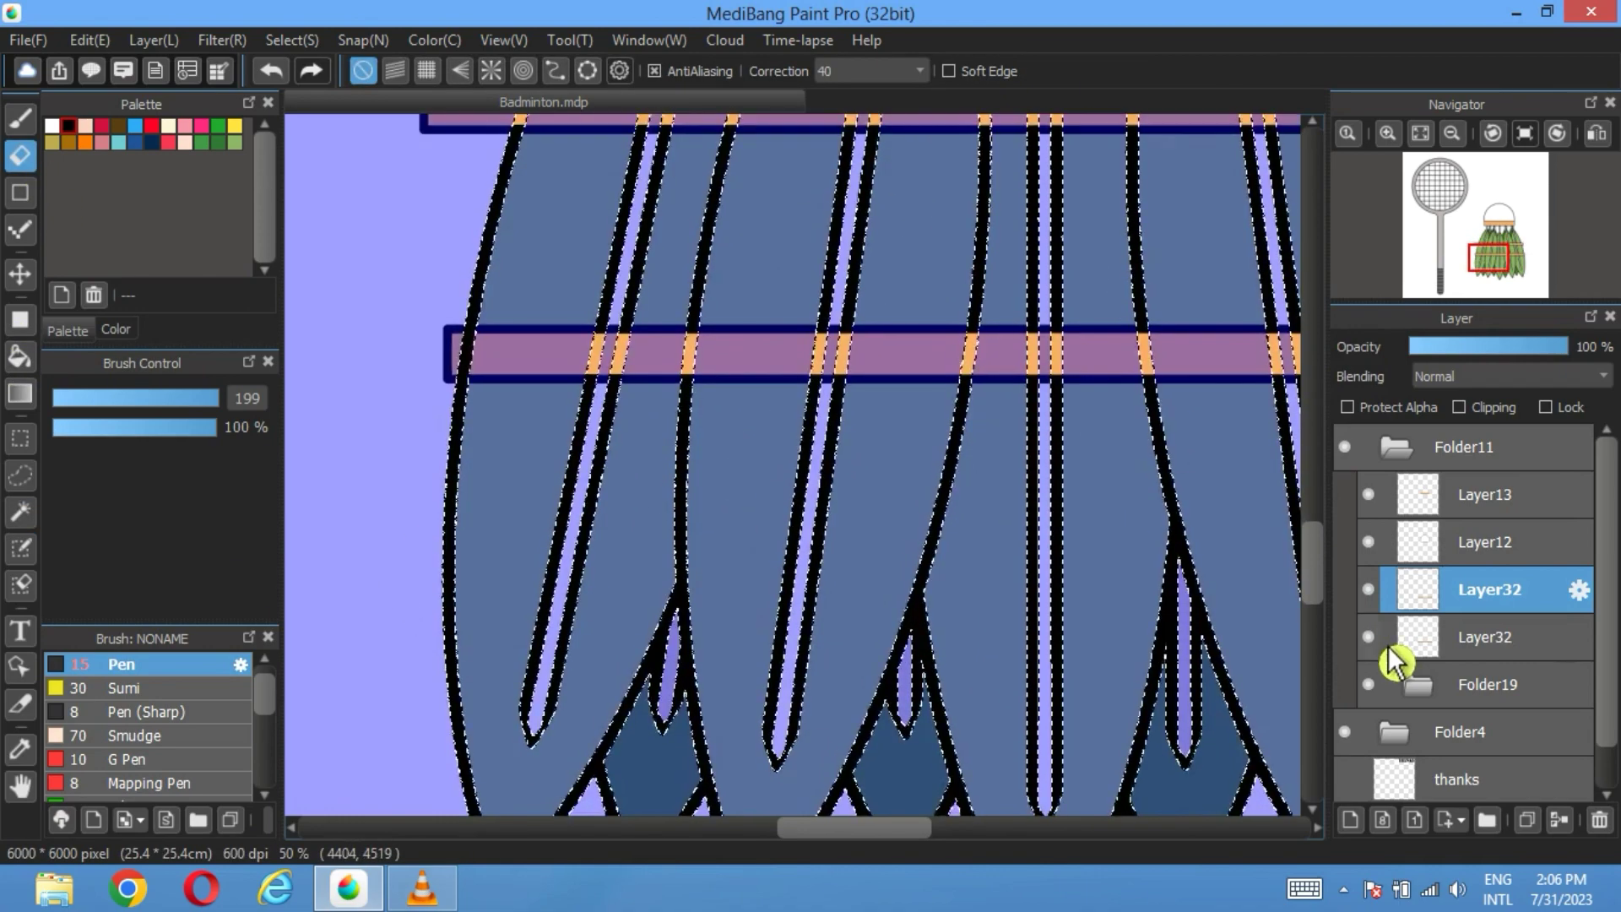
pyautogui.hotkey('ctrl', 'd')
pyautogui.scroll(2, 608, 329)
pyautogui.hotkey('ctrl', 'z')
pyautogui.scroll(1, 606, 331)
pyautogui.moveTo(851, 409); pyautogui.dragTo(445, 405)
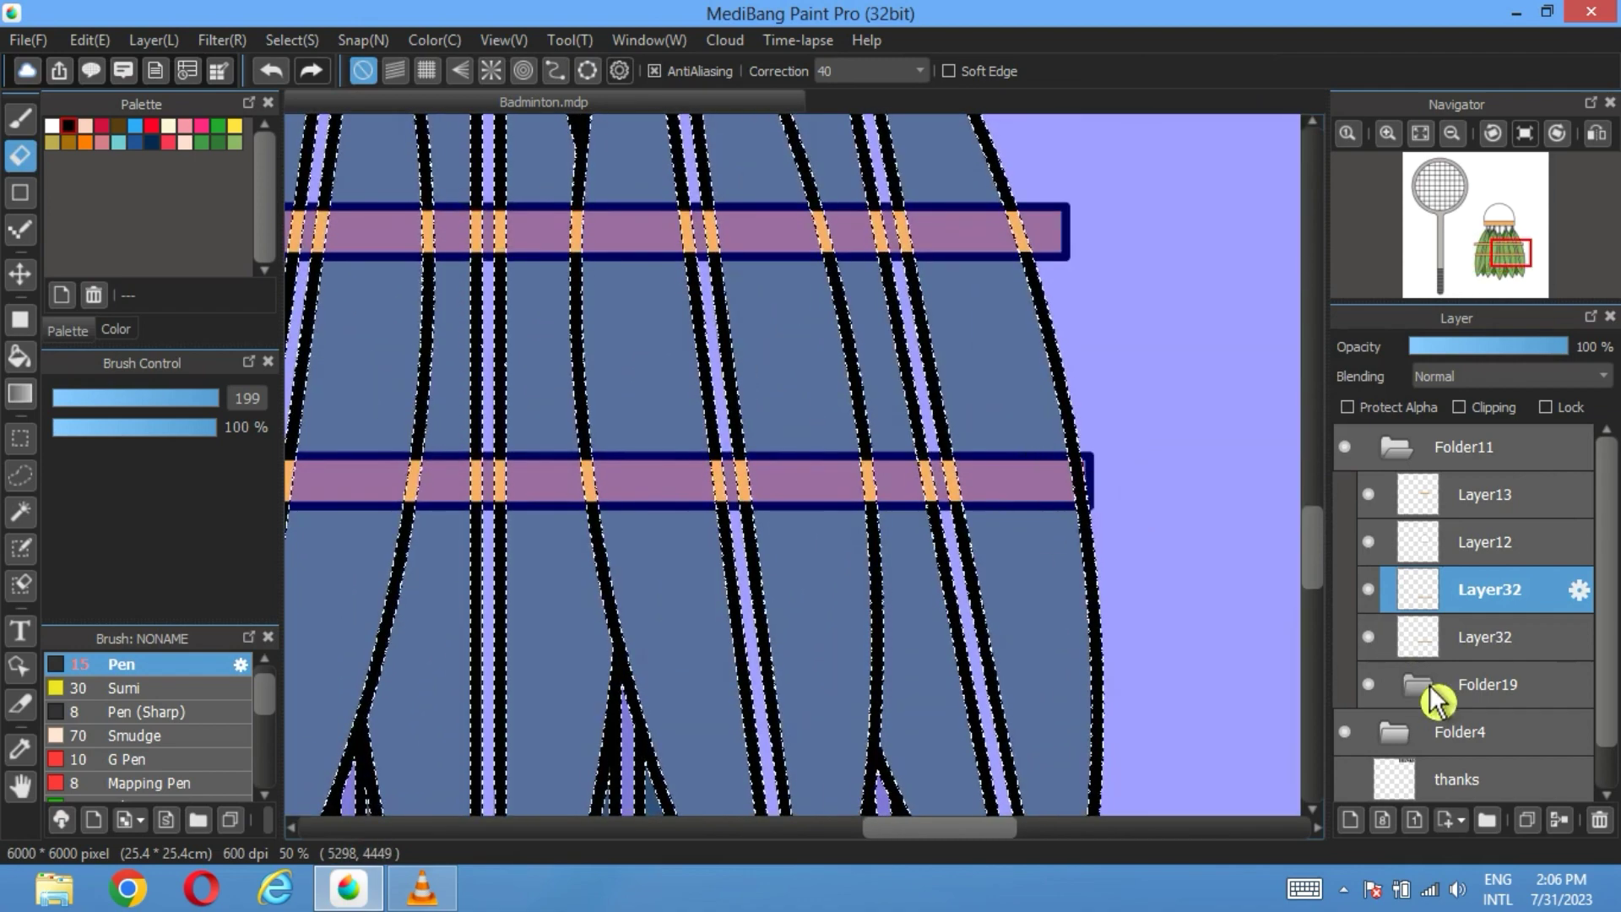
# Step: Erase the upper strip where it crosses the outermost feather outlines at both ends, and clear the selection
pyautogui.click(1444, 649)
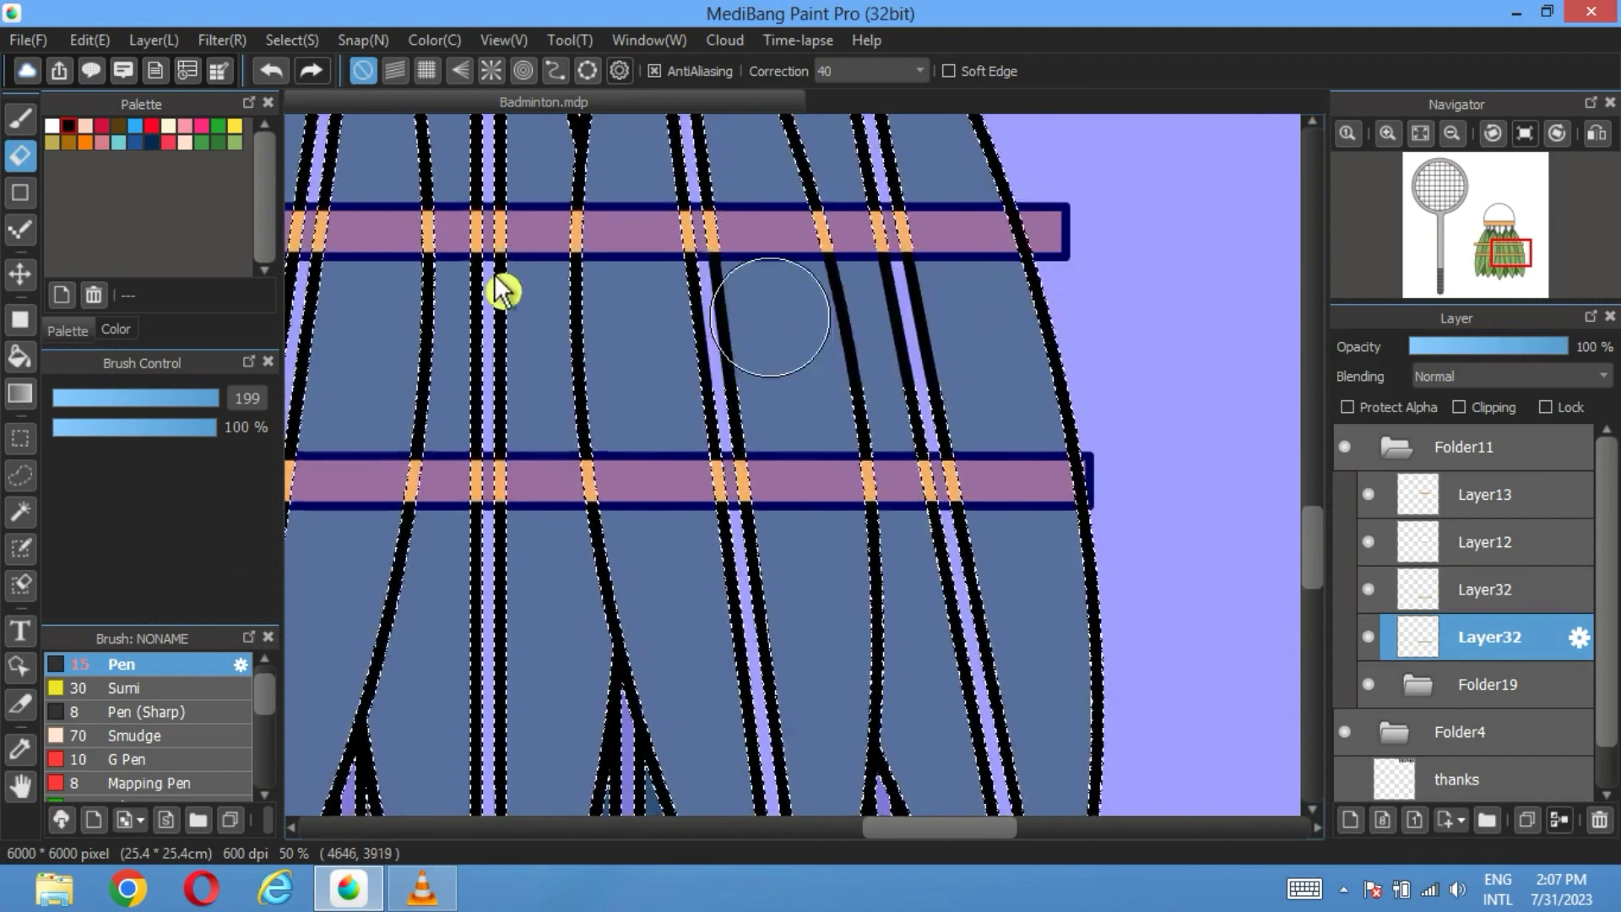
pyautogui.moveTo(507, 290); pyautogui.dragTo(1139, 297)
pyautogui.hotkey('ctrl', 'd')
pyautogui.moveTo(601, 241); pyautogui.dragTo(607, 319)
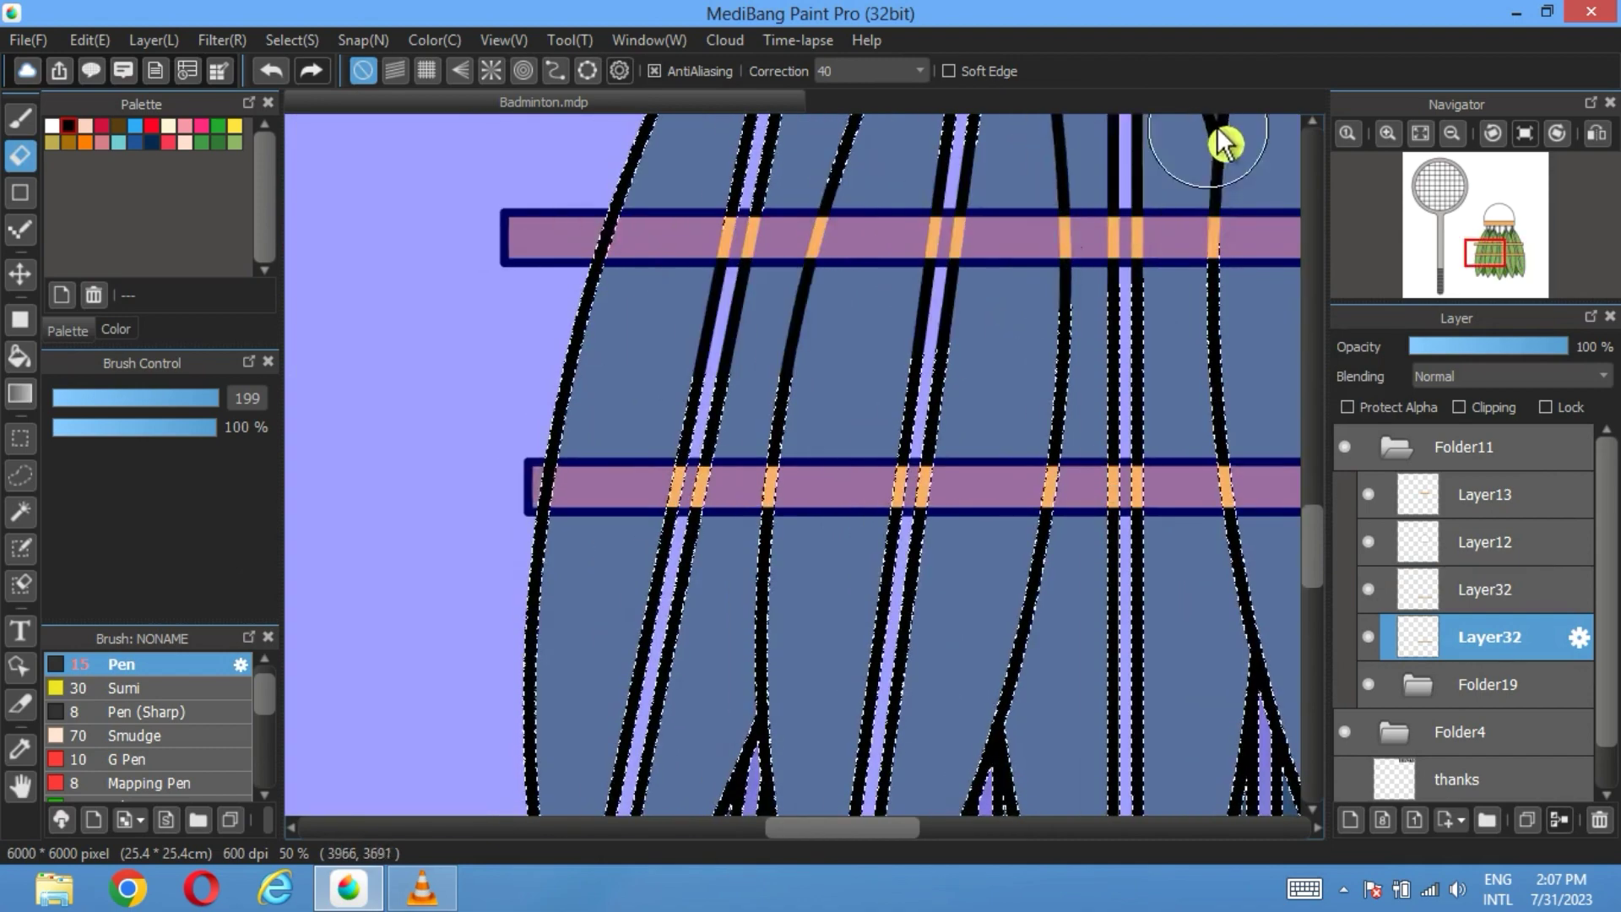
pyautogui.click(20, 511)
pyautogui.click(1295, 73)
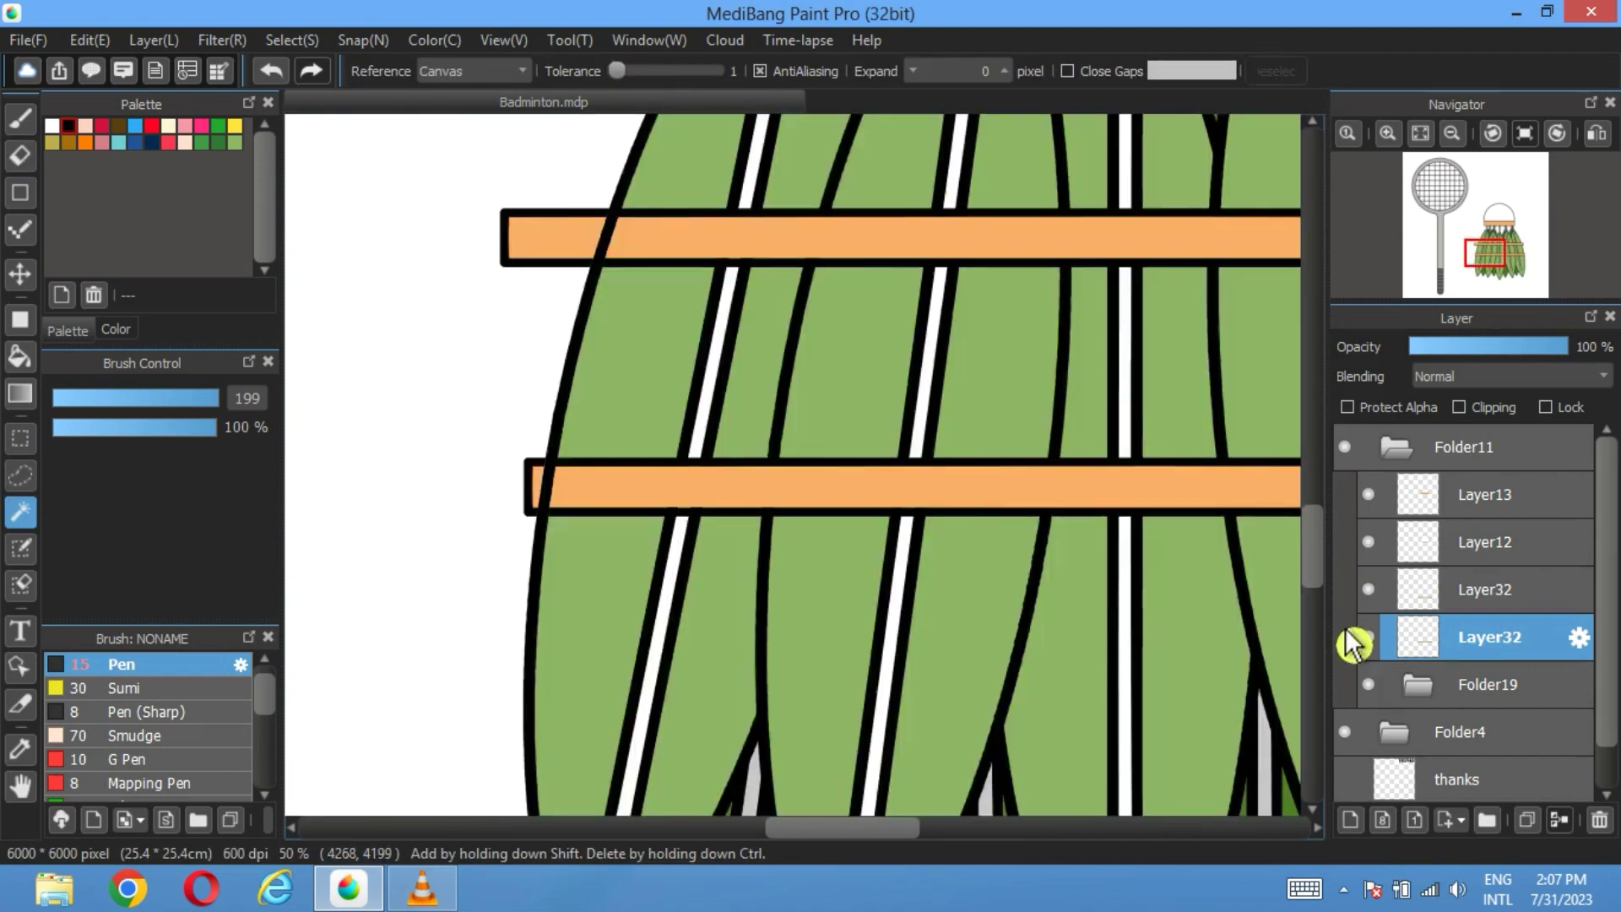
# Step: Hide the feathers folder and erase the leftover stubs beyond the cuts at the left ends of both orange strips
pyautogui.click(1368, 683)
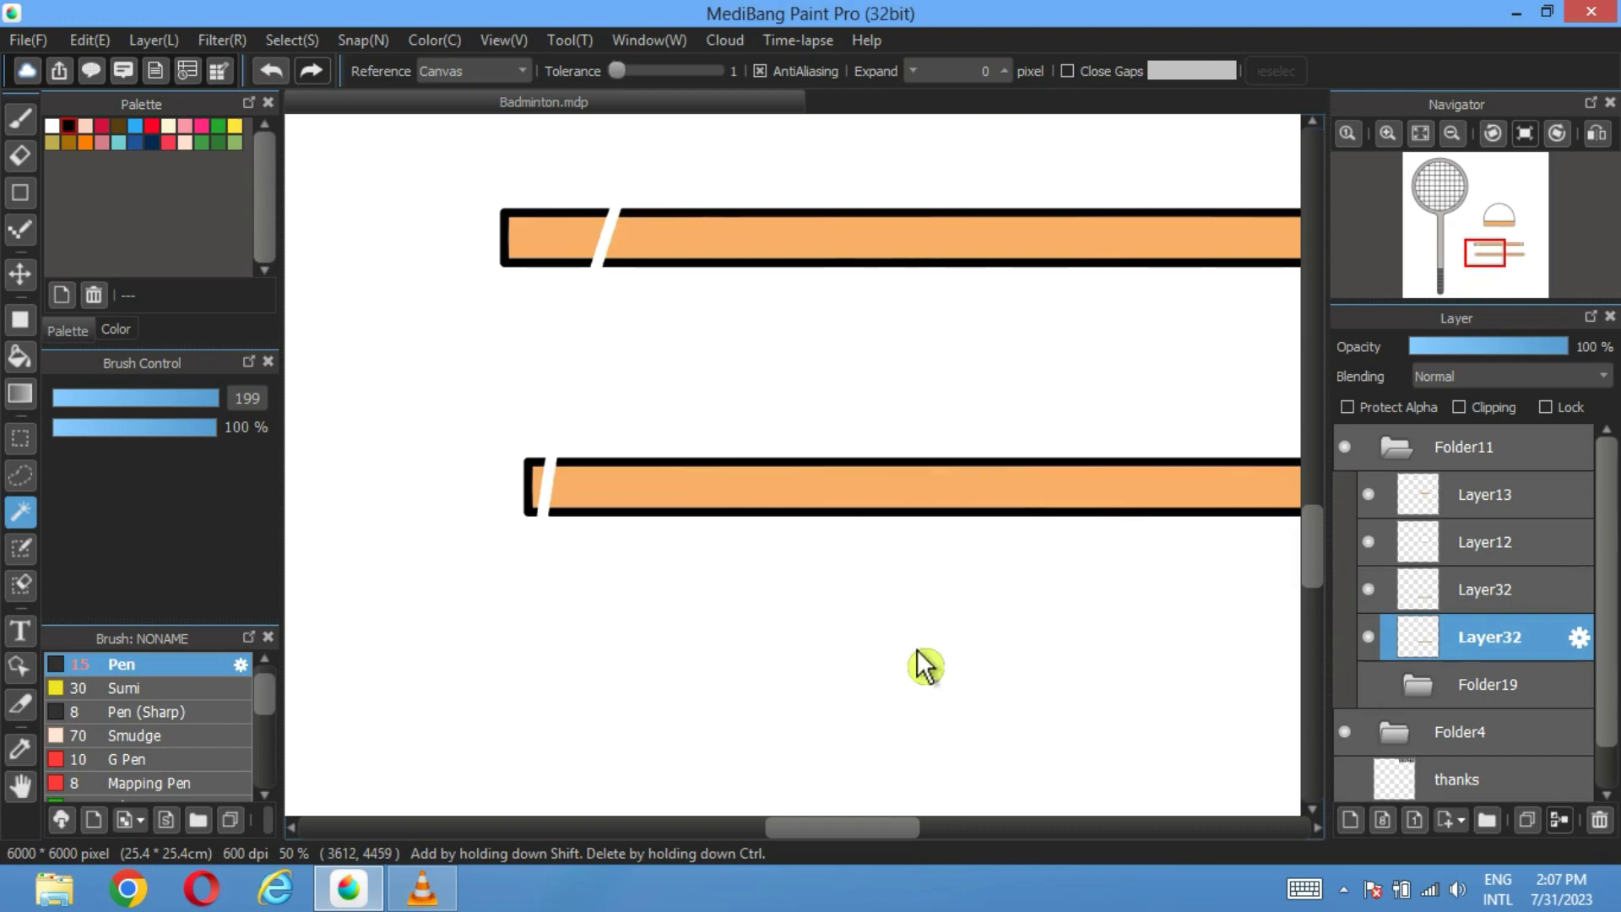
pyautogui.click(20, 155)
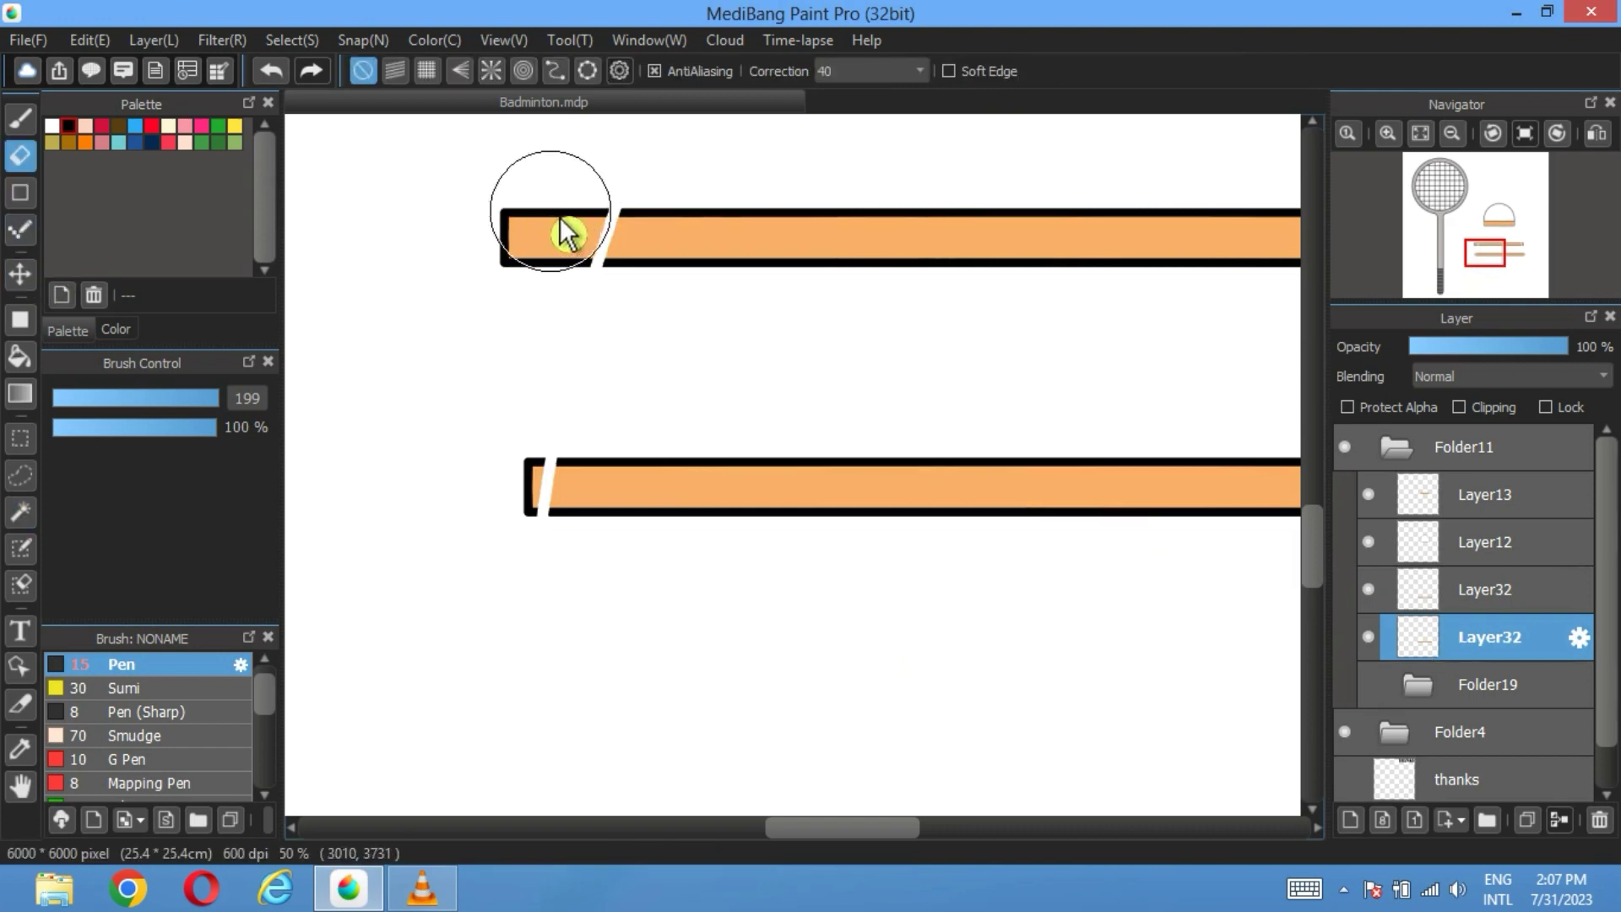
pyautogui.moveTo(564, 232)
pyautogui.mouseDown()
pyautogui.moveTo(557, 278)
pyautogui.moveTo(525, 315)
pyautogui.mouseUp()
pyautogui.click(1443, 590)
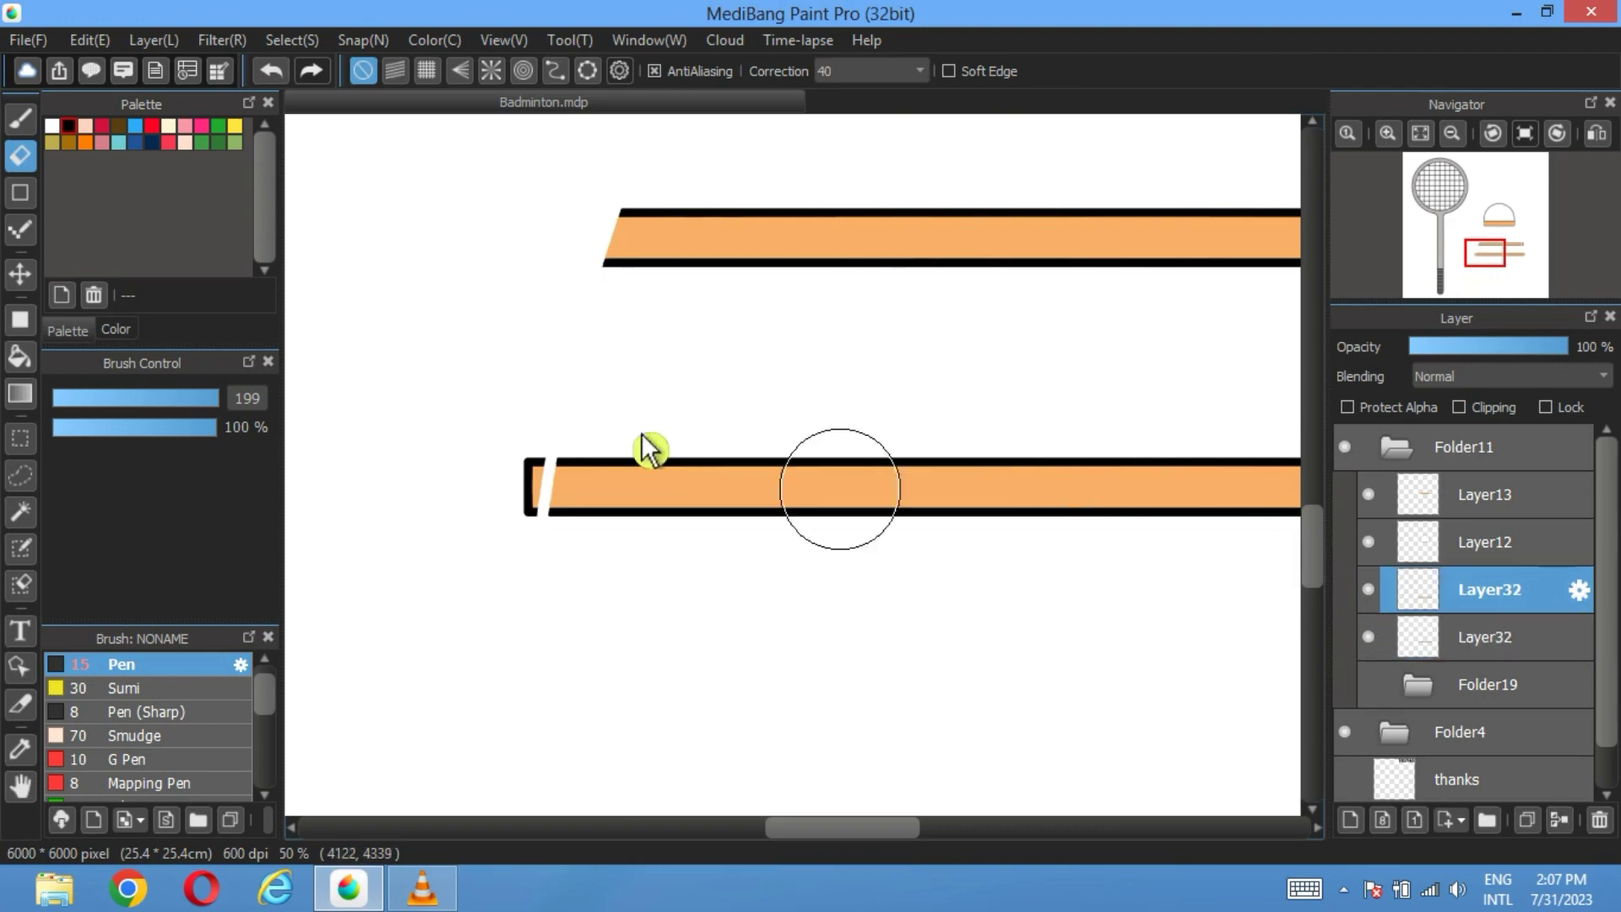
pyautogui.moveTo(535, 473); pyautogui.dragTo(510, 507)
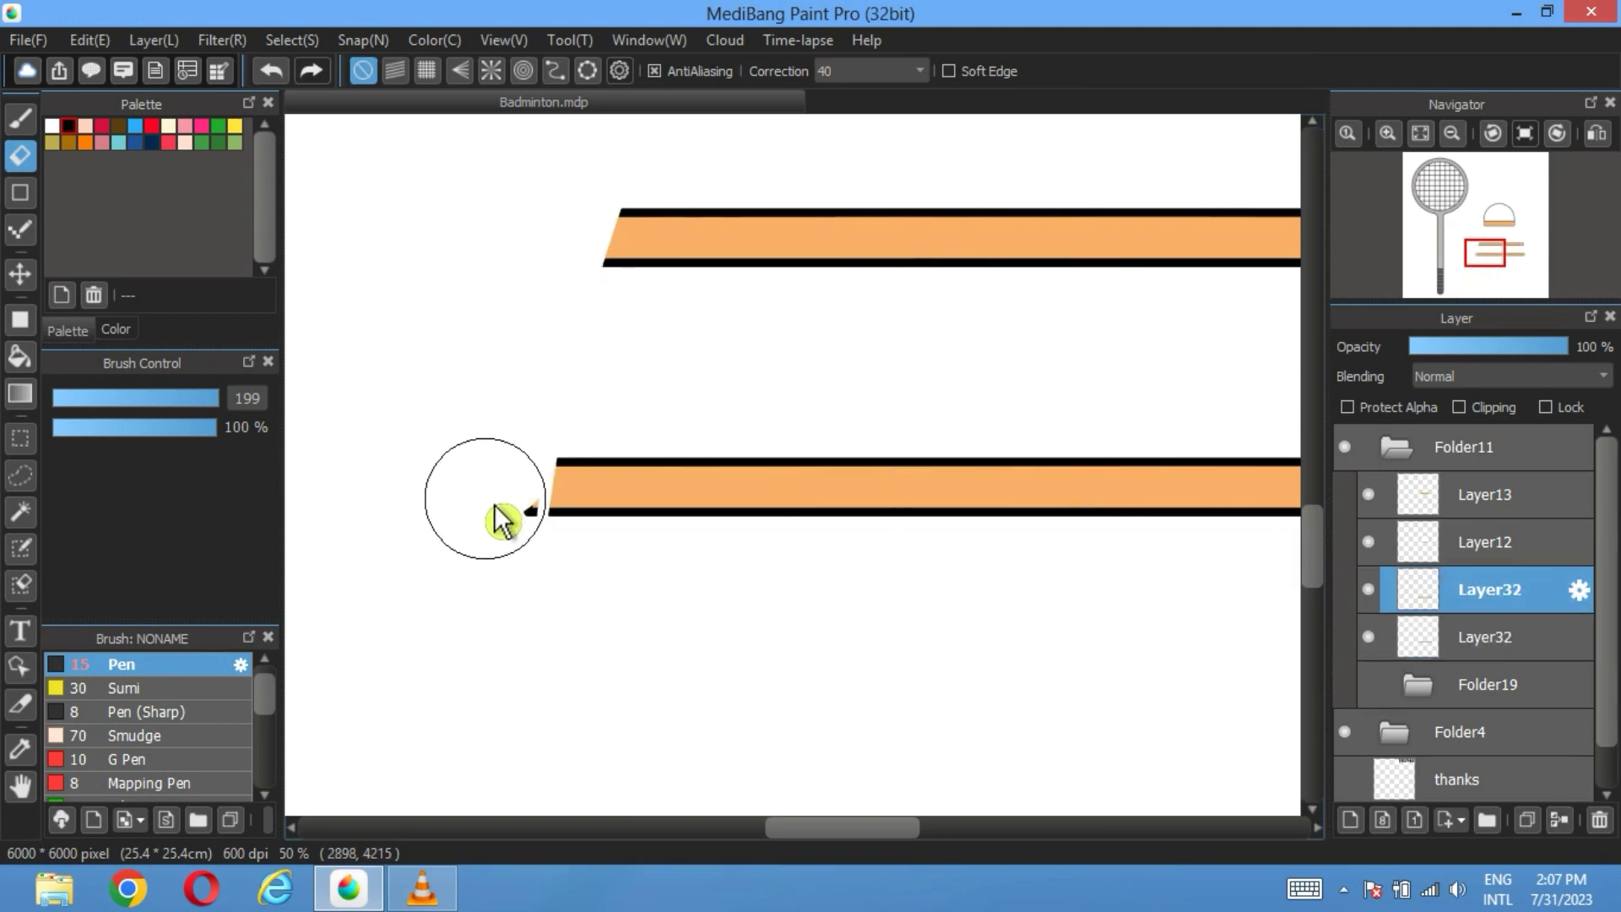
# Step: Erase the leftover stubs beyond the cuts at the right ends of both strips, and show the feathers folder again
pyautogui.hscroll(5, 560, 518)
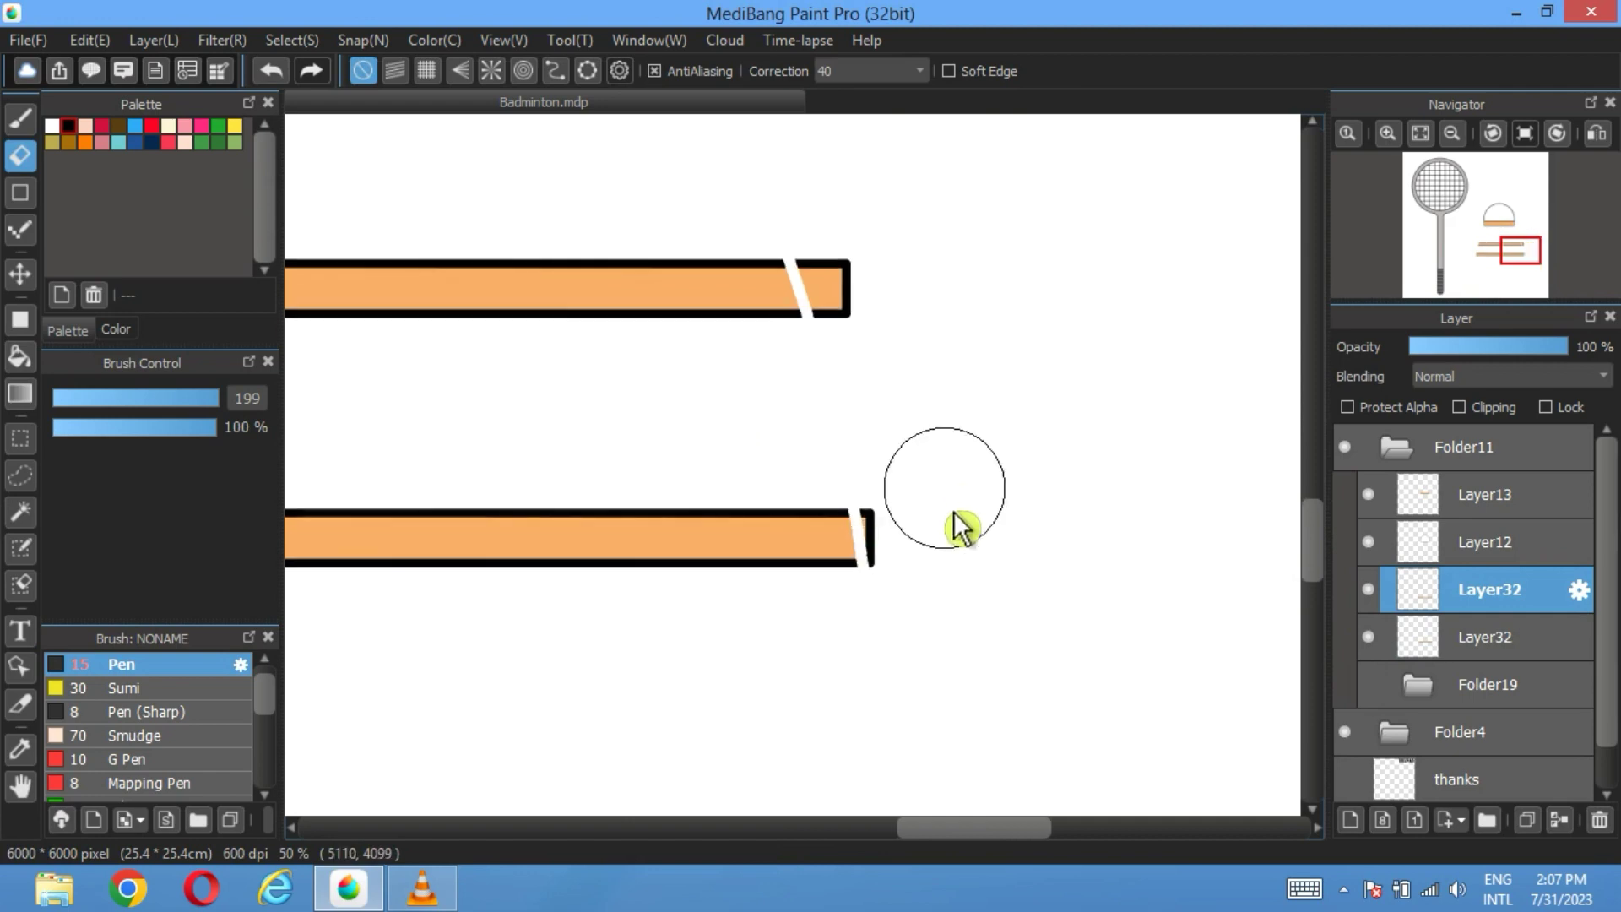
pyautogui.moveTo(961, 527)
pyautogui.mouseDown()
pyautogui.moveTo(921, 525)
pyautogui.moveTo(939, 564)
pyautogui.mouseUp()
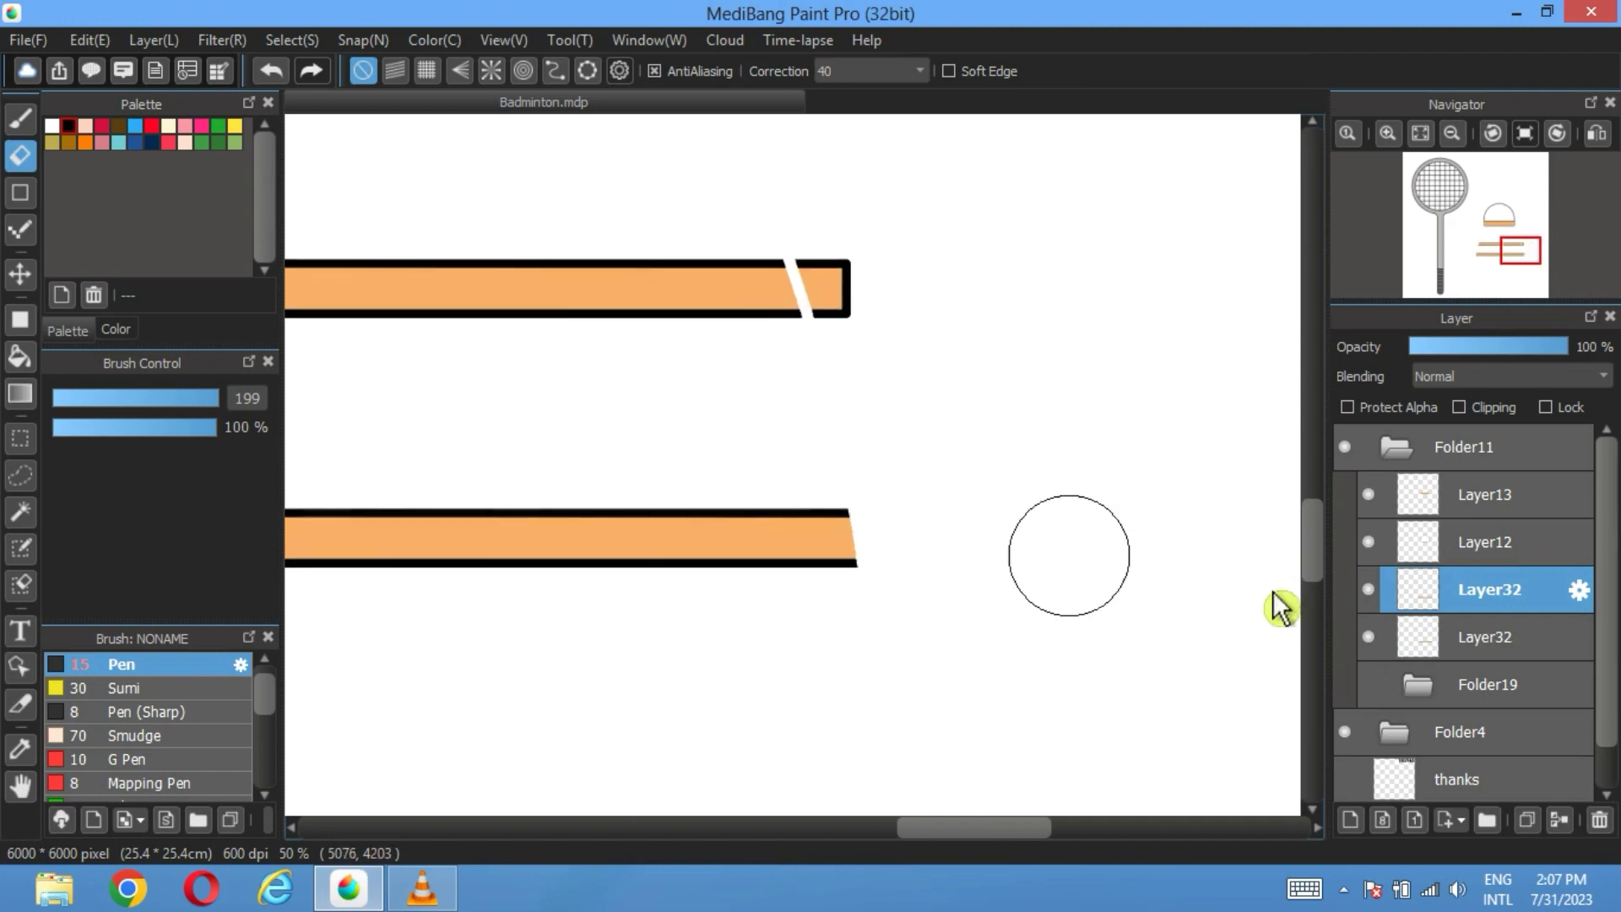
pyautogui.click(1486, 637)
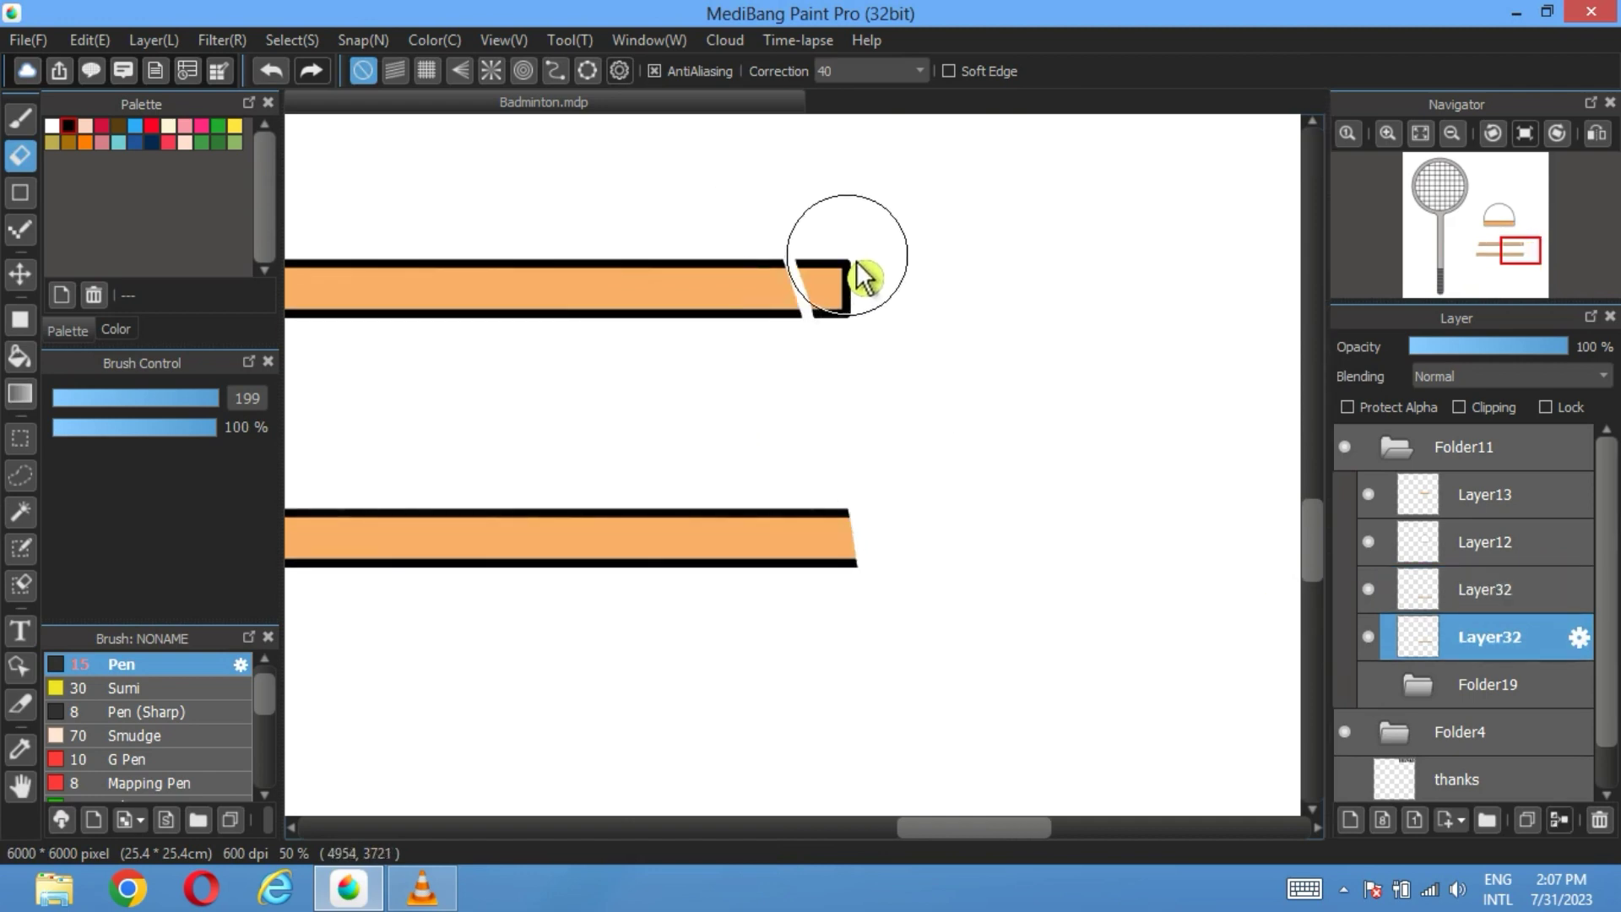
pyautogui.moveTo(861, 261); pyautogui.dragTo(879, 308)
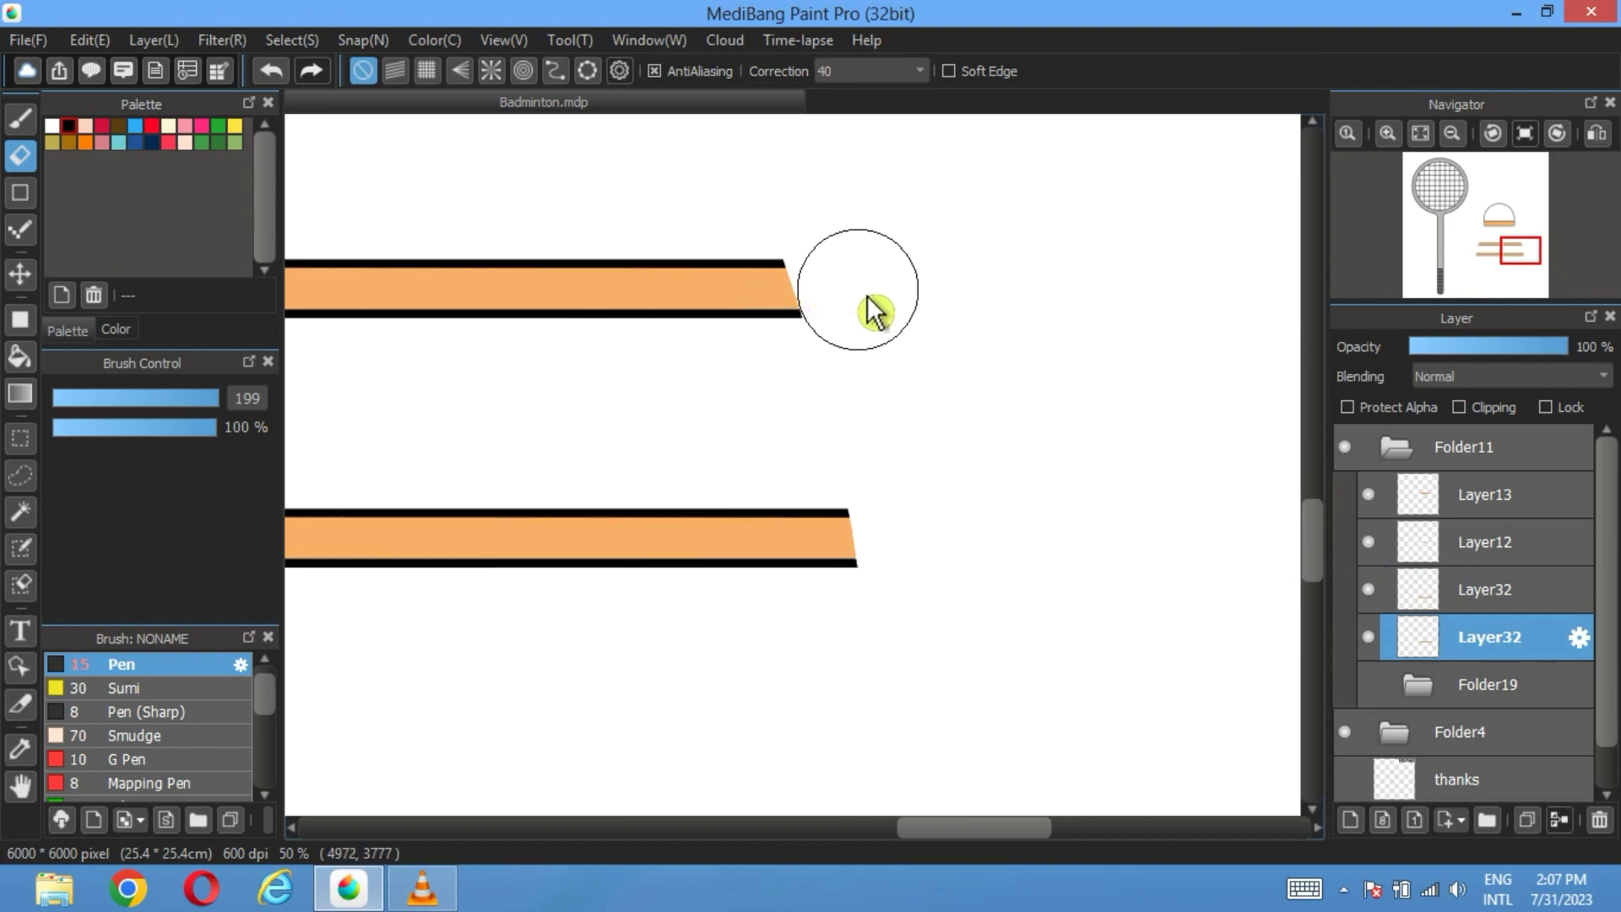
pyautogui.click(1369, 684)
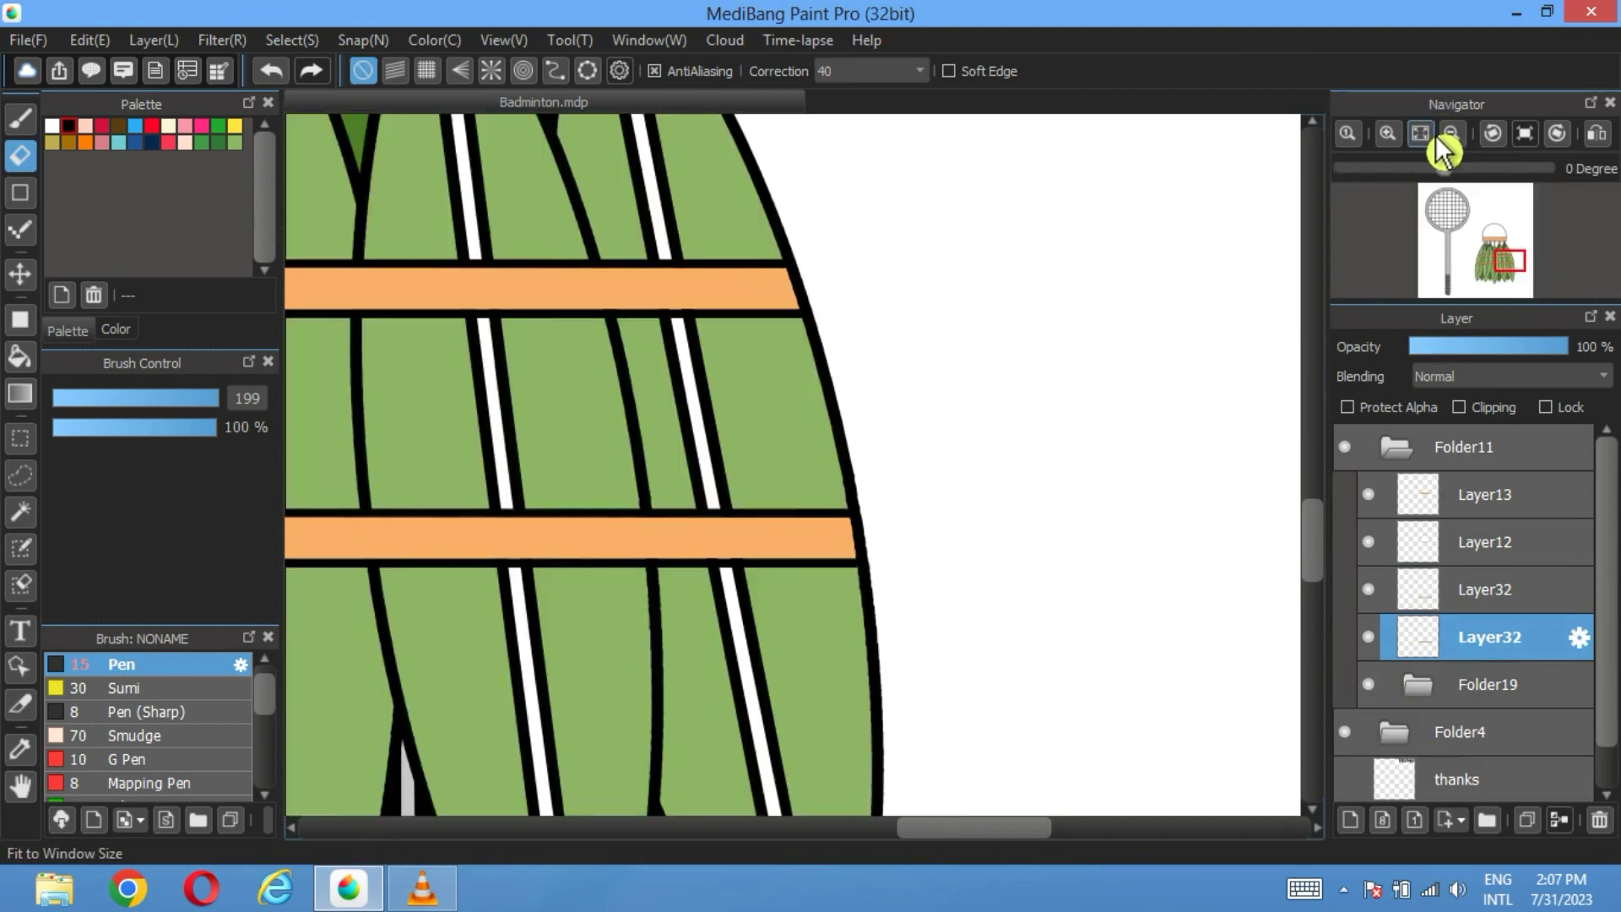
pyautogui.click(1437, 142)
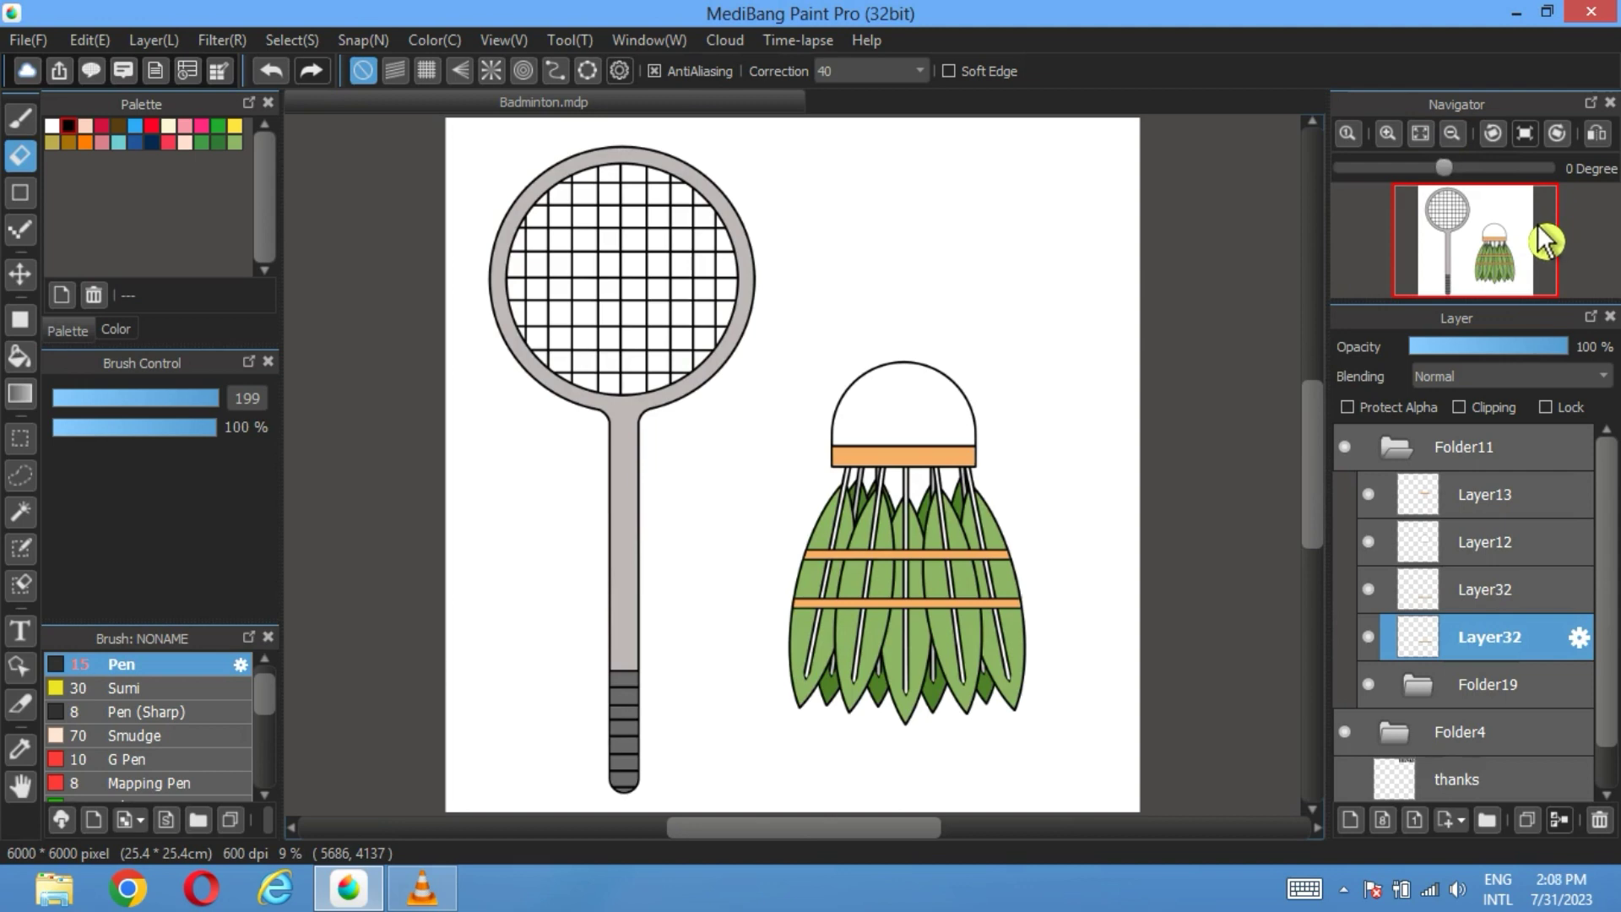
# Step: Duplicate both orange strip layers and move the two copies out of the shuttlecock folder, above Folder11
pyautogui.click(1486, 601)
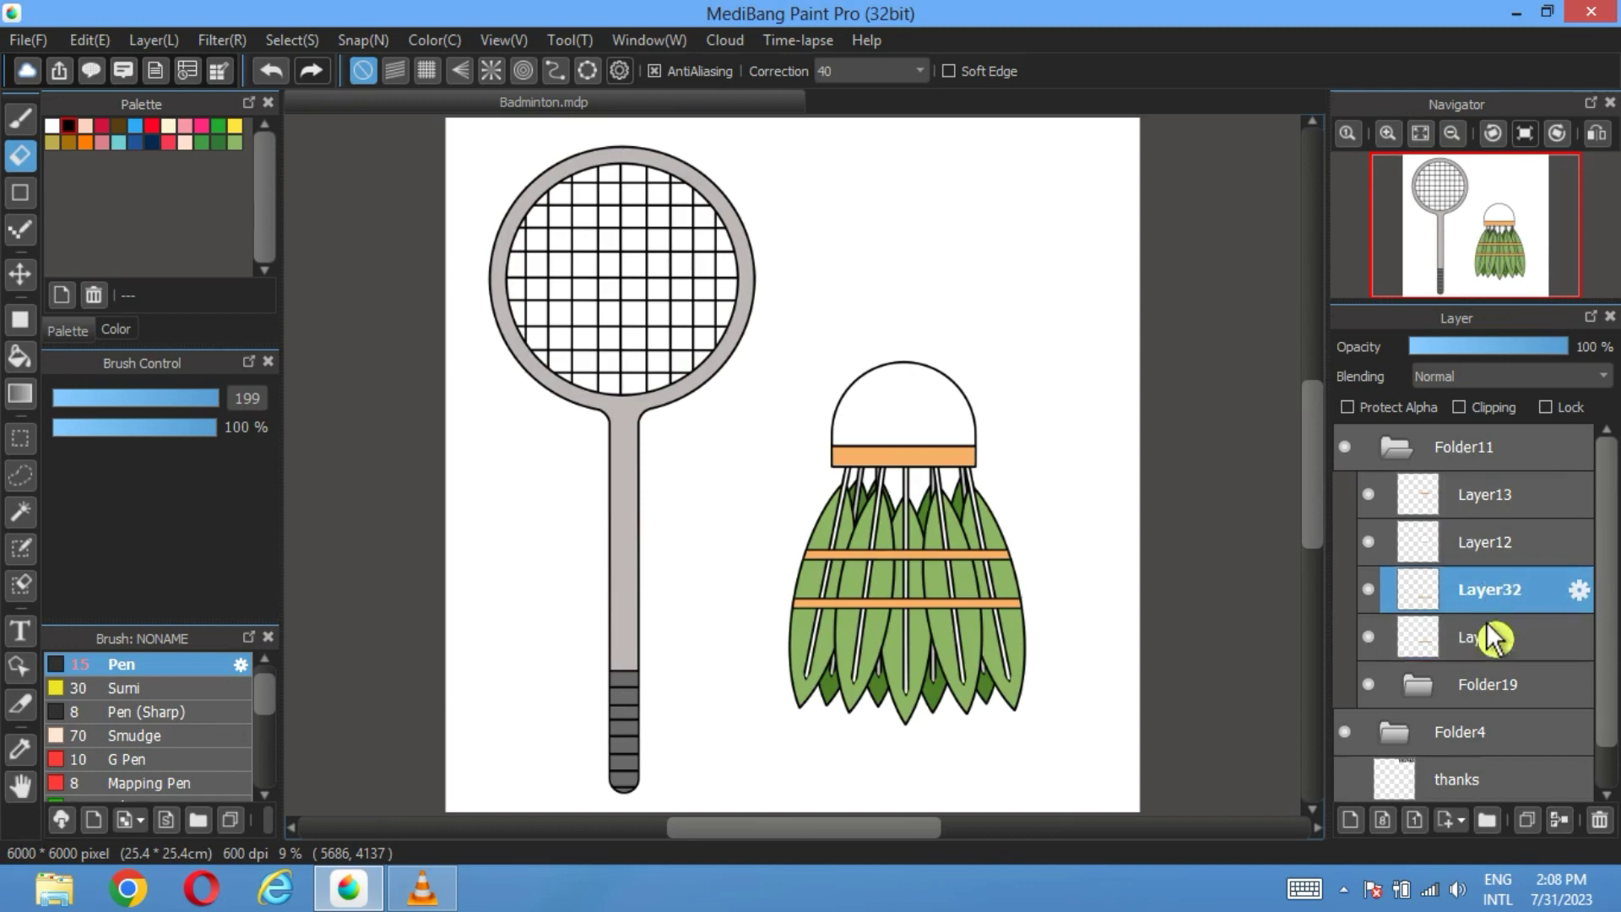
pyautogui.click(1535, 819)
pyautogui.click(1499, 686)
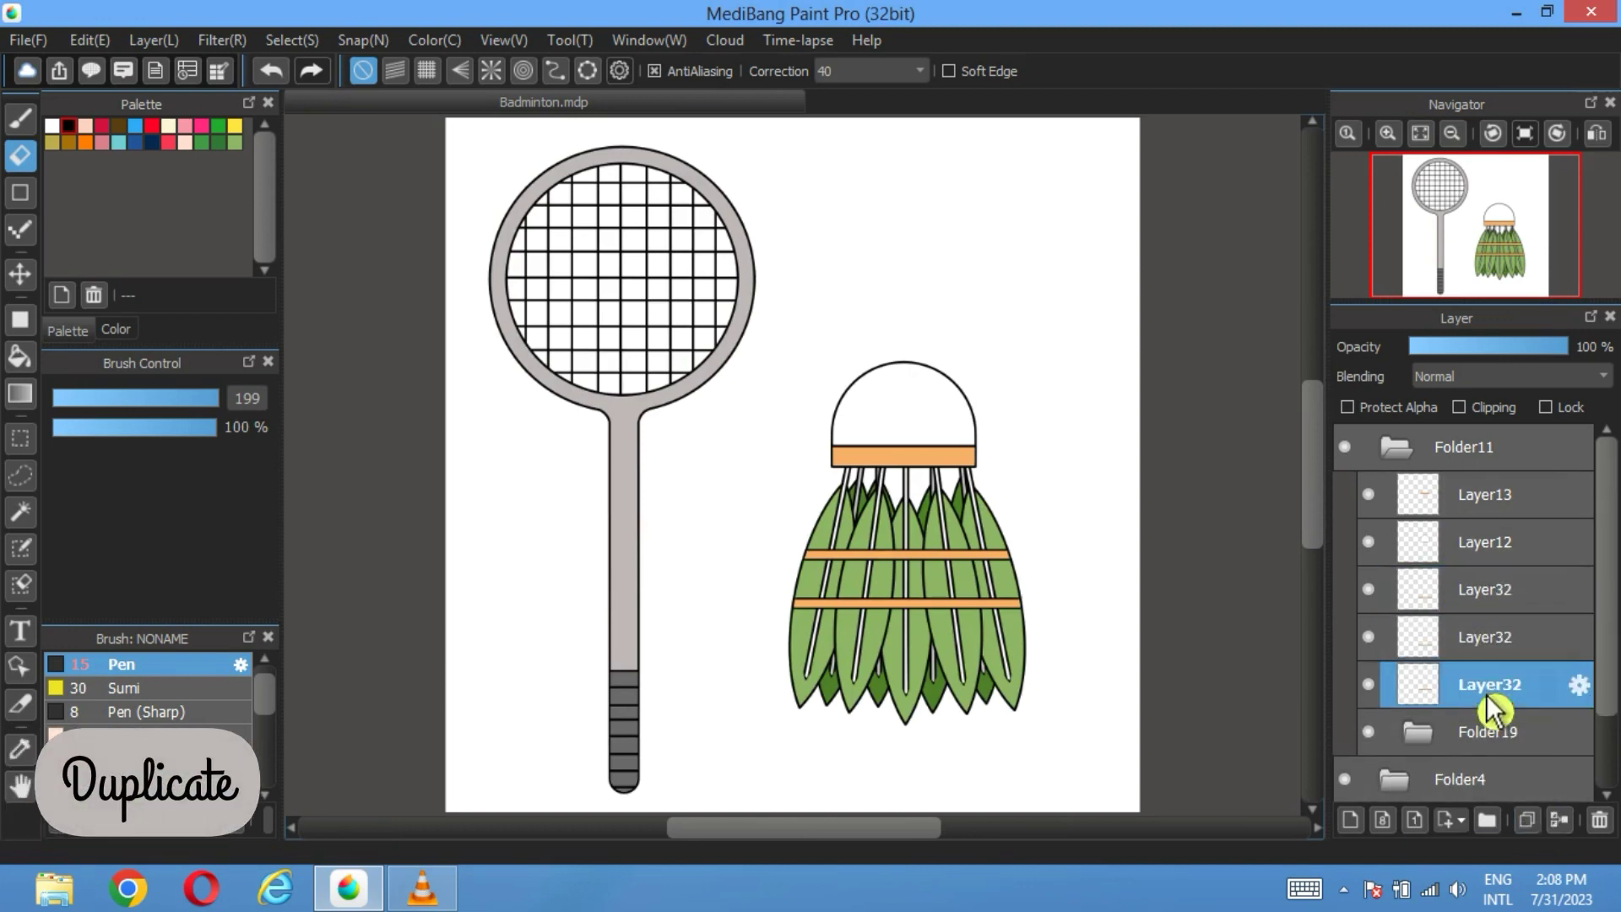
pyautogui.click(1535, 819)
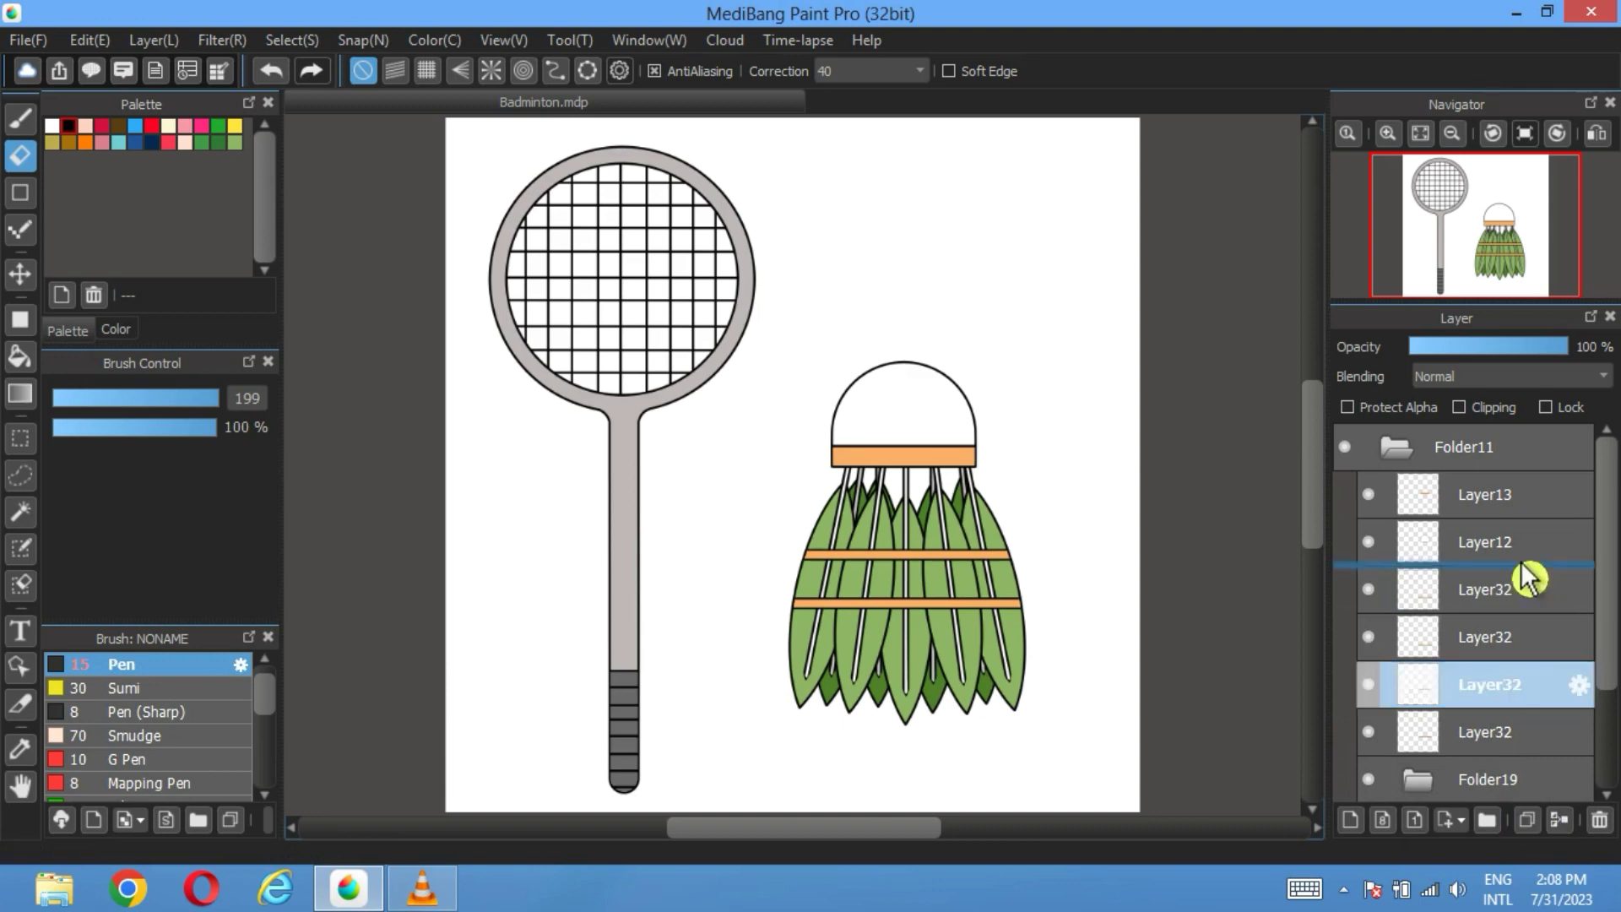
pyautogui.click(1531, 582)
pyautogui.click(1513, 648)
pyautogui.keyDown('ctrl'); pyautogui.click(1505, 604); pyautogui.keyUp('ctrl')
pyautogui.moveTo(1509, 618); pyautogui.dragTo(1496, 440)
# Step: Duplicate the cork layer, Layer12, move the copy to the top of the layer stack and collapse Folder11
pyautogui.click(1370, 592)
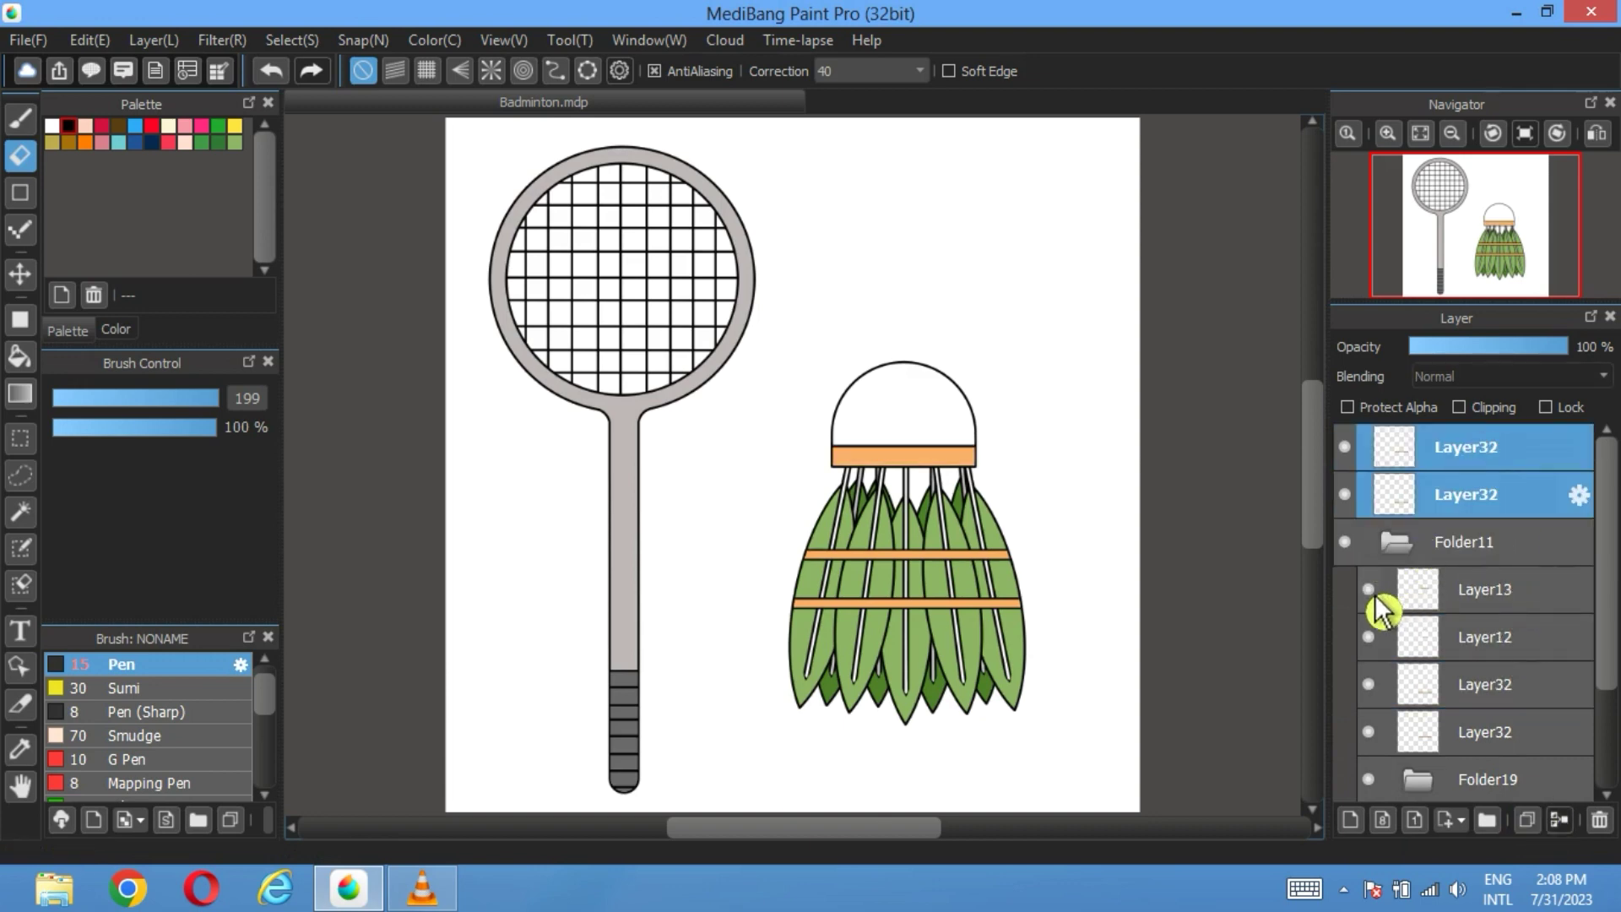
pyautogui.click(1450, 649)
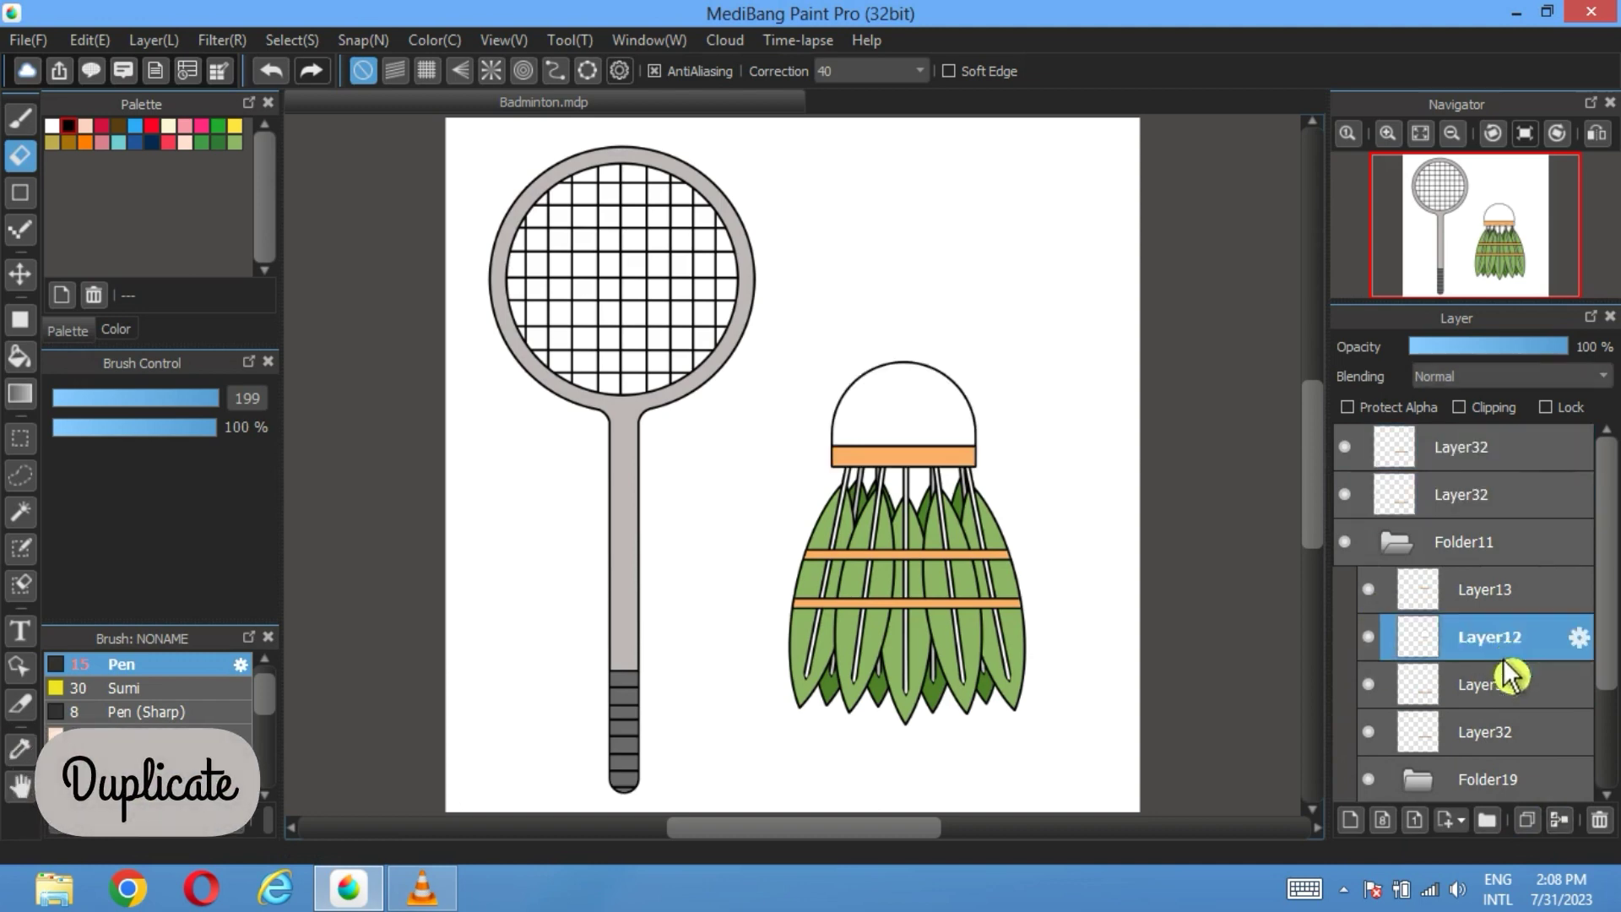
pyautogui.click(1526, 820)
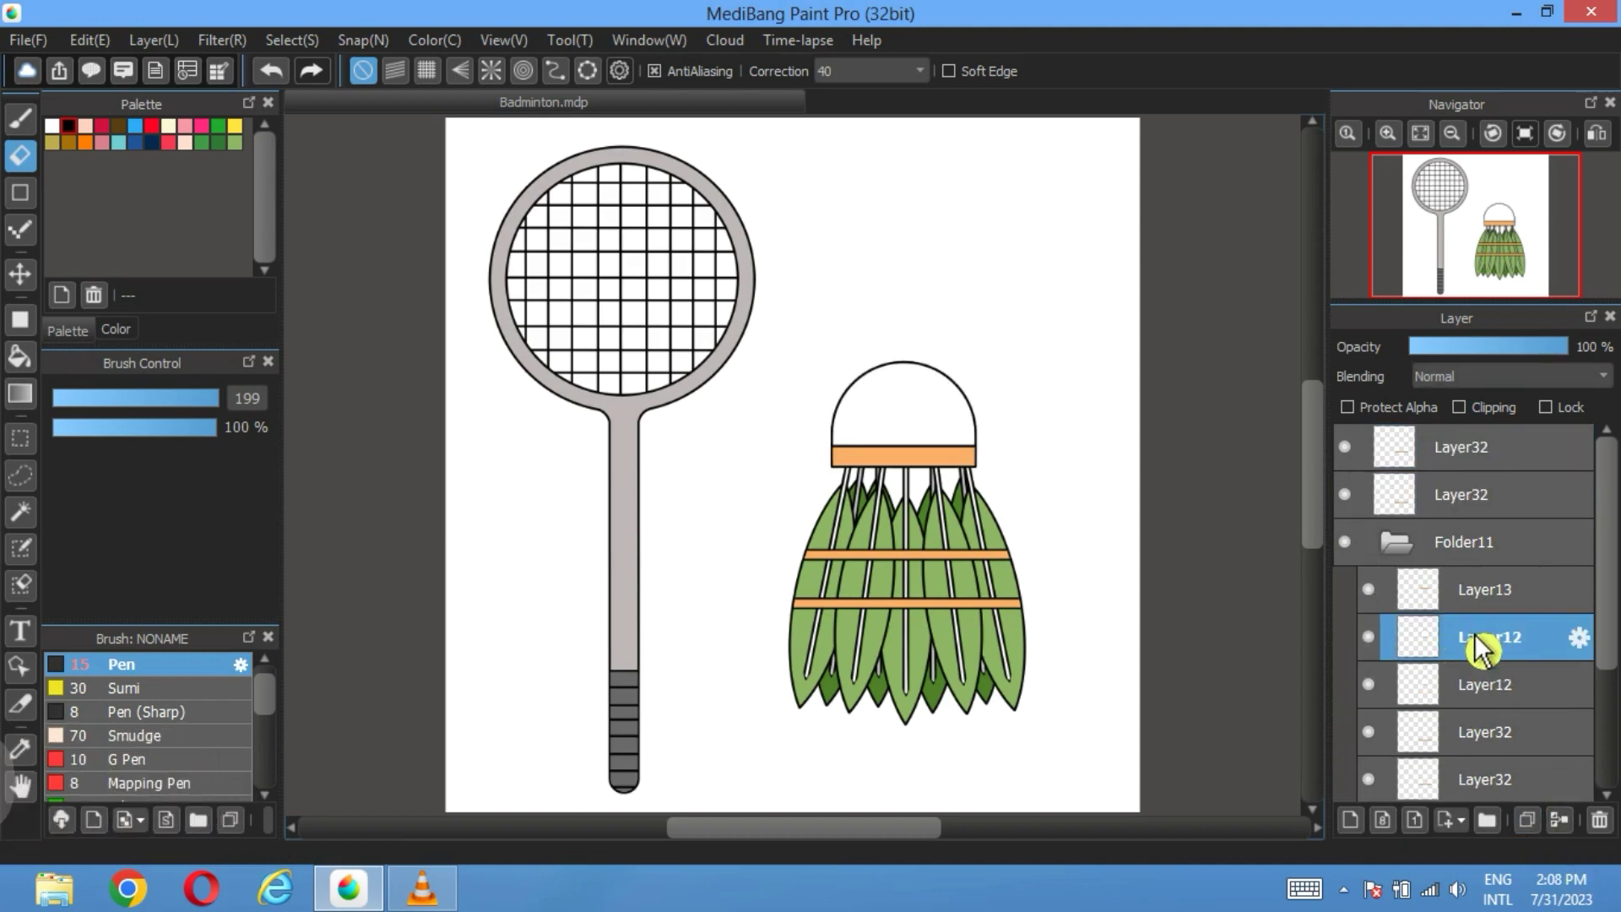
pyautogui.moveTo(1484, 650); pyautogui.dragTo(1473, 448)
pyautogui.click(1411, 614)
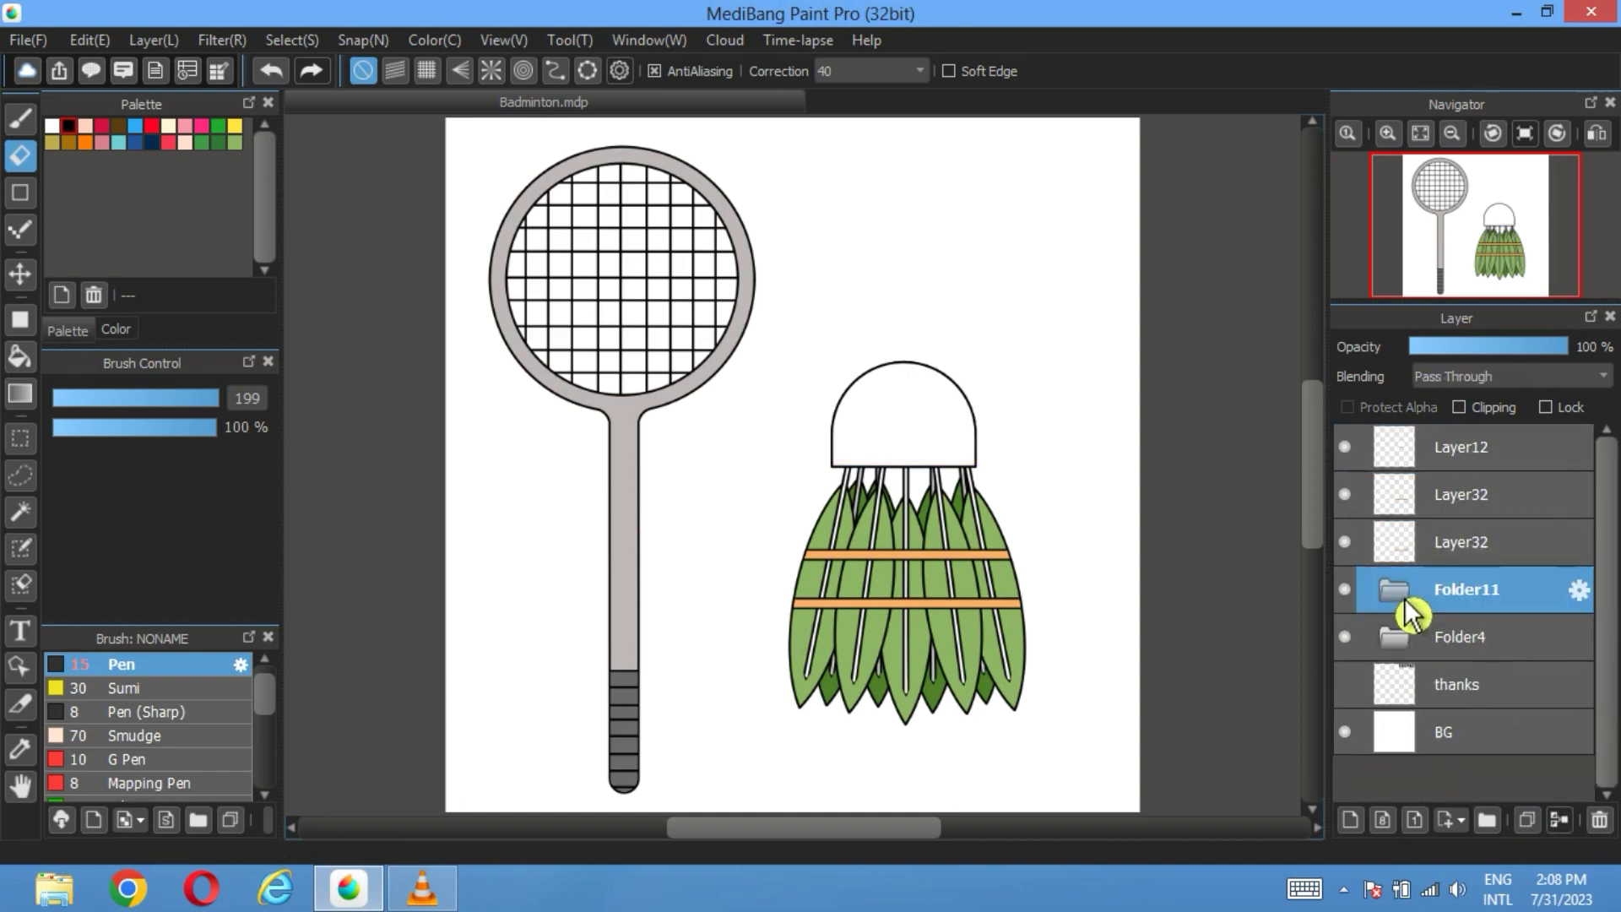
# Step: Try to merge the duplicated cork and strip layers into a single layer
pyautogui.click(1560, 820)
pyautogui.click(1560, 820)
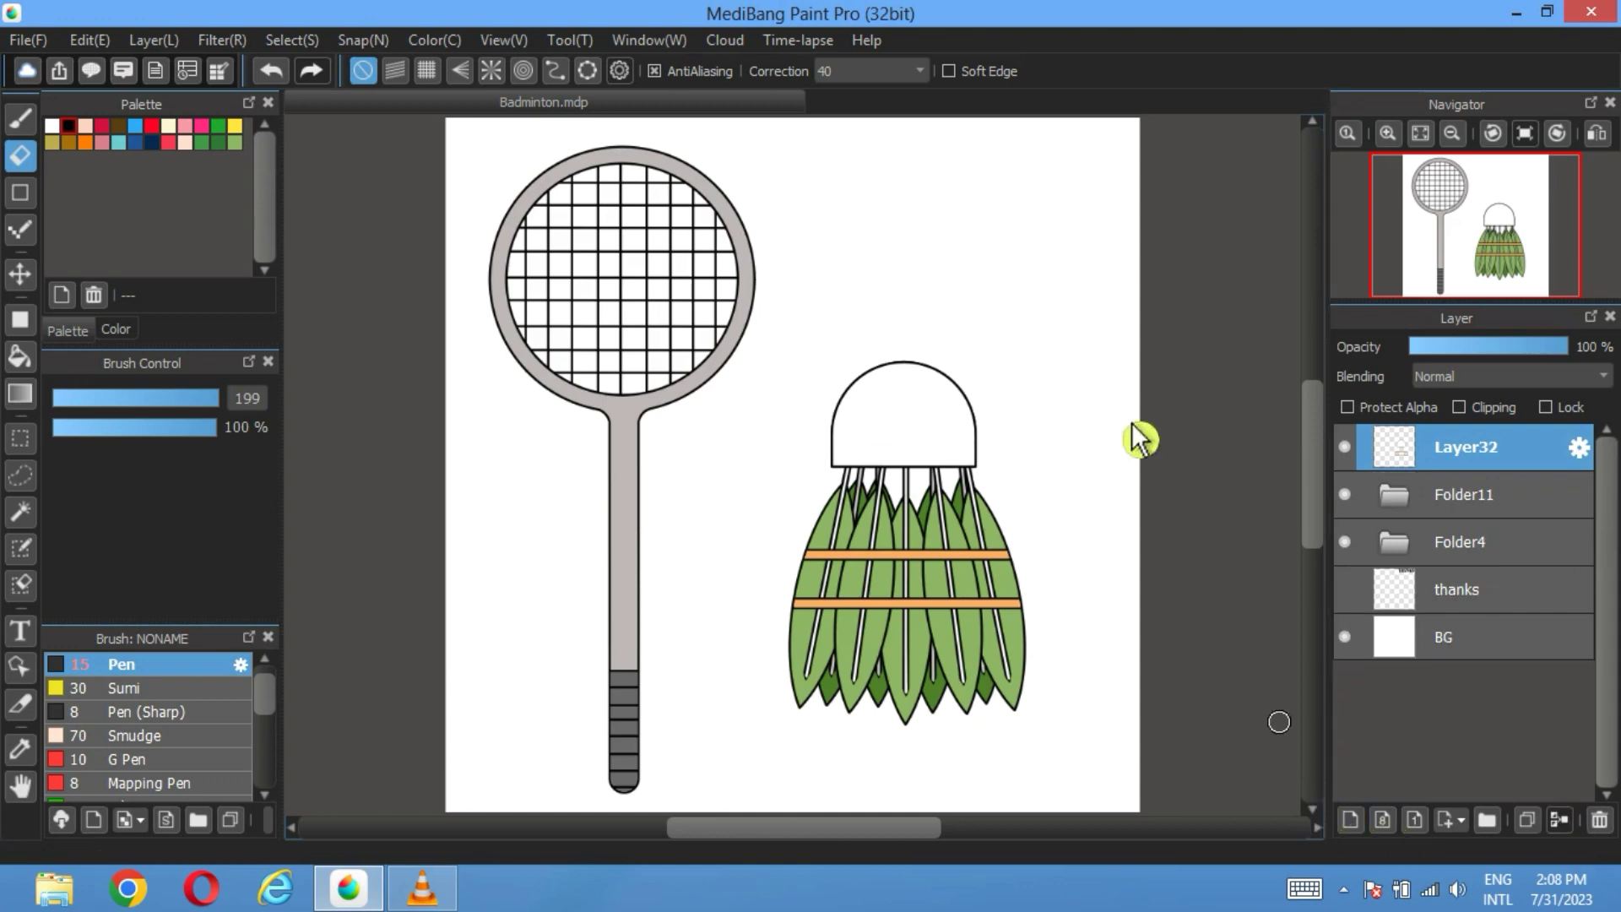
pyautogui.click(272, 72)
pyautogui.click(271, 73)
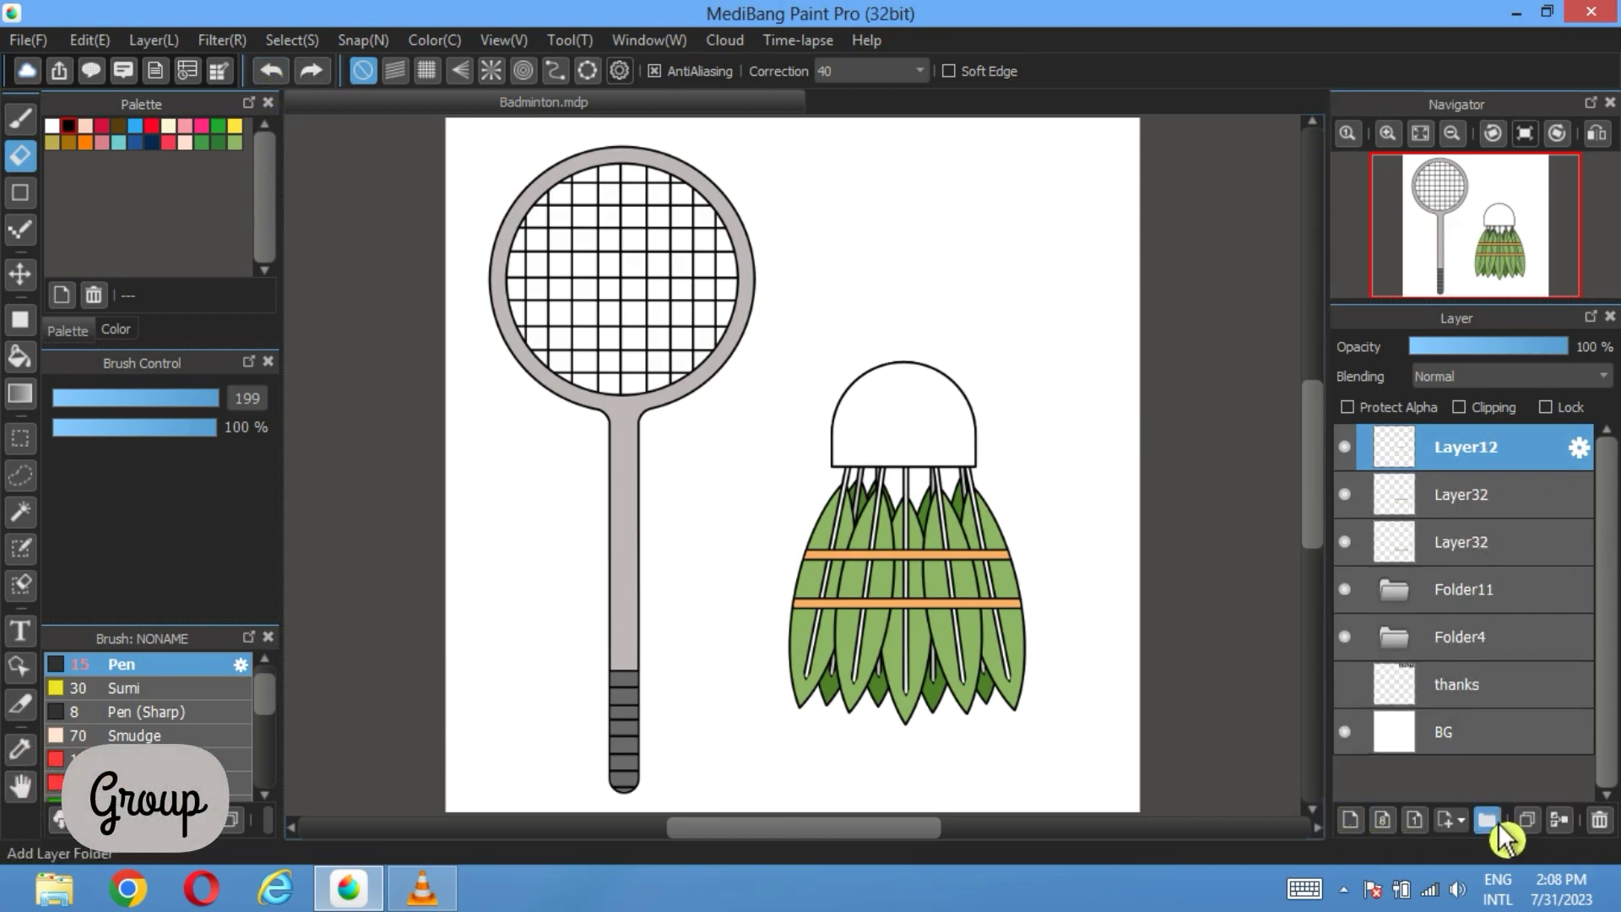
# Step: Group the duplicated cork and two strip layers in a new folder and shift the folder slightly to the right
pyautogui.click(1487, 820)
pyautogui.click(1487, 504)
pyautogui.keyDown('shift'); pyautogui.click(1400, 590); pyautogui.keyUp('shift')
pyautogui.moveTo(1476, 499); pyautogui.dragTo(1477, 455)
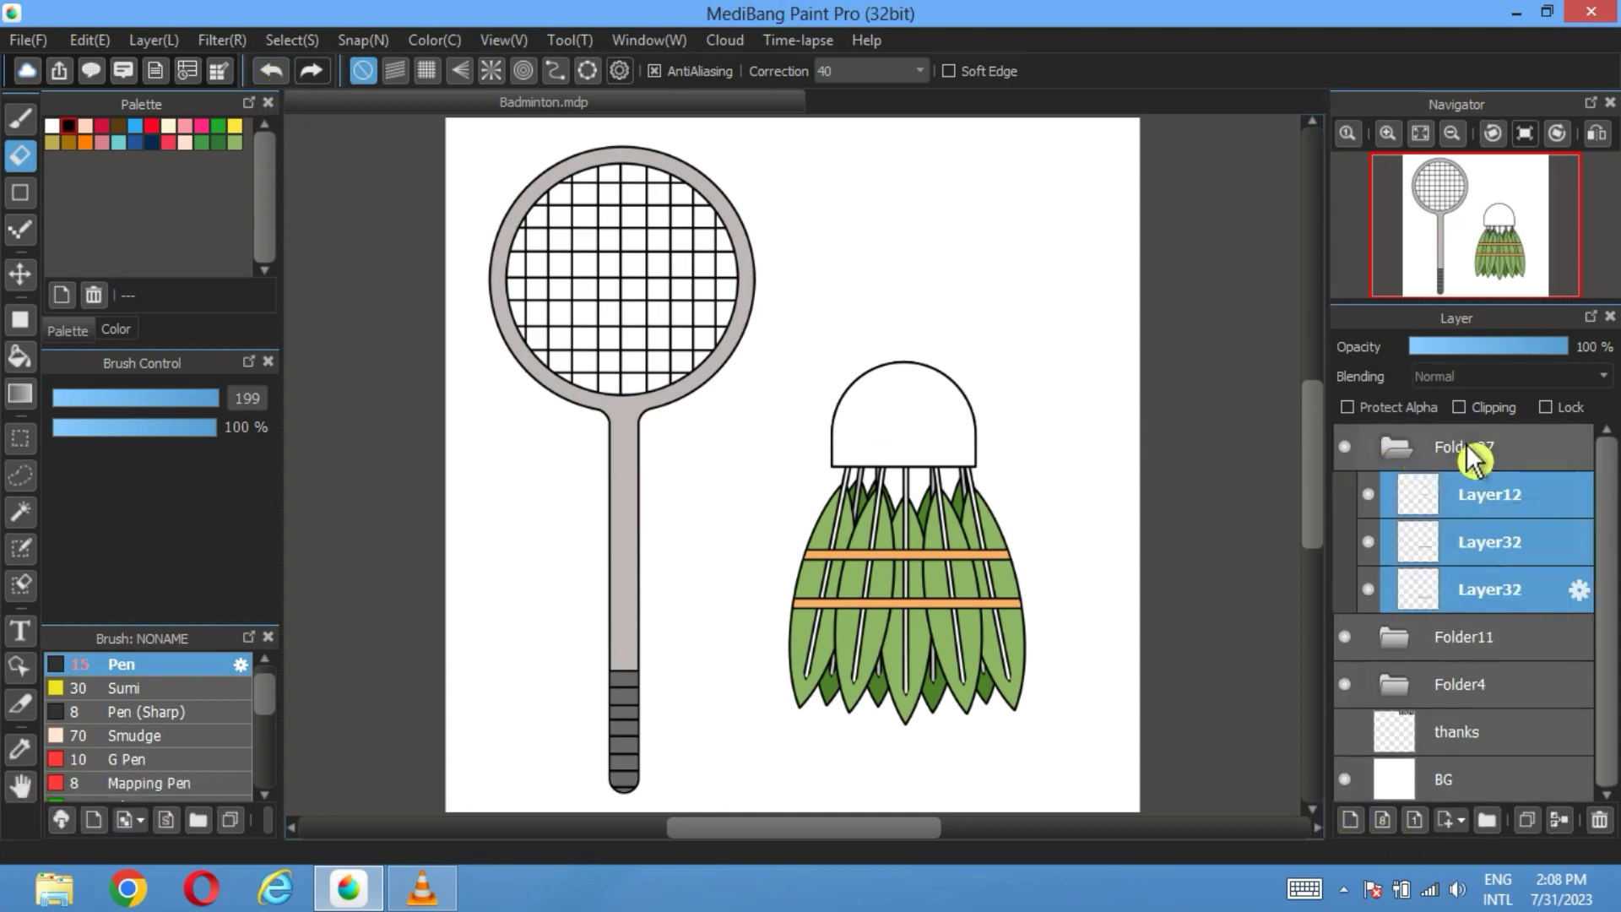
pyautogui.click(1394, 447)
pyautogui.click(20, 274)
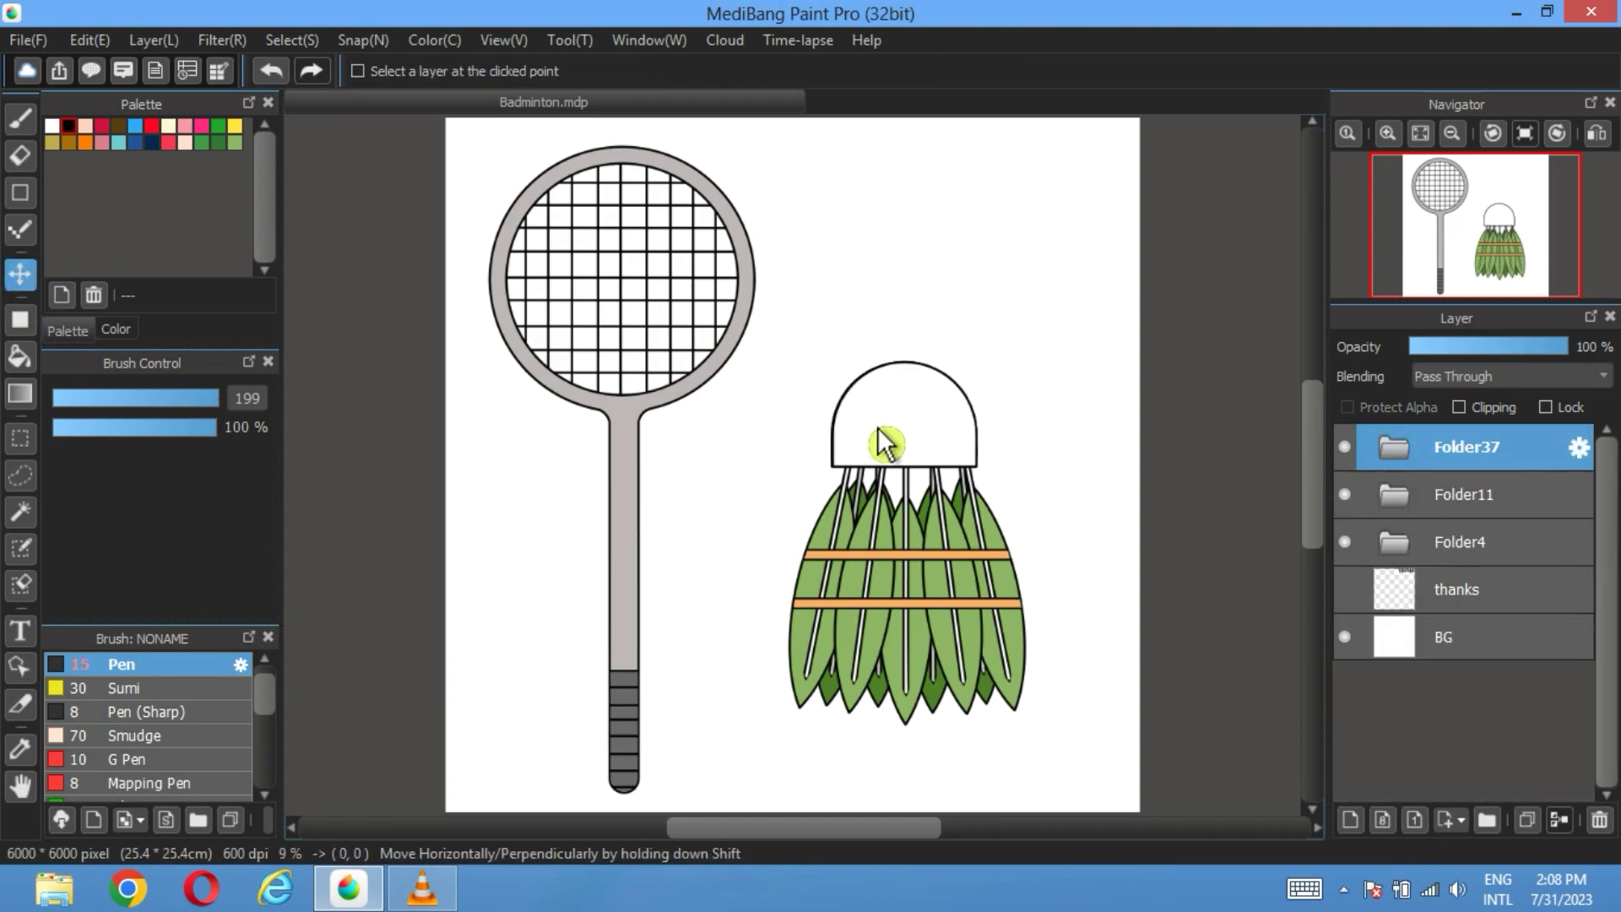
pyautogui.moveTo(878, 442); pyautogui.dragTo(895, 442)
# Step: Hide the original shuttlecock folder, bucket-fill both duplicated strips with dark green and show the shuttlecock again
pyautogui.click(1345, 493)
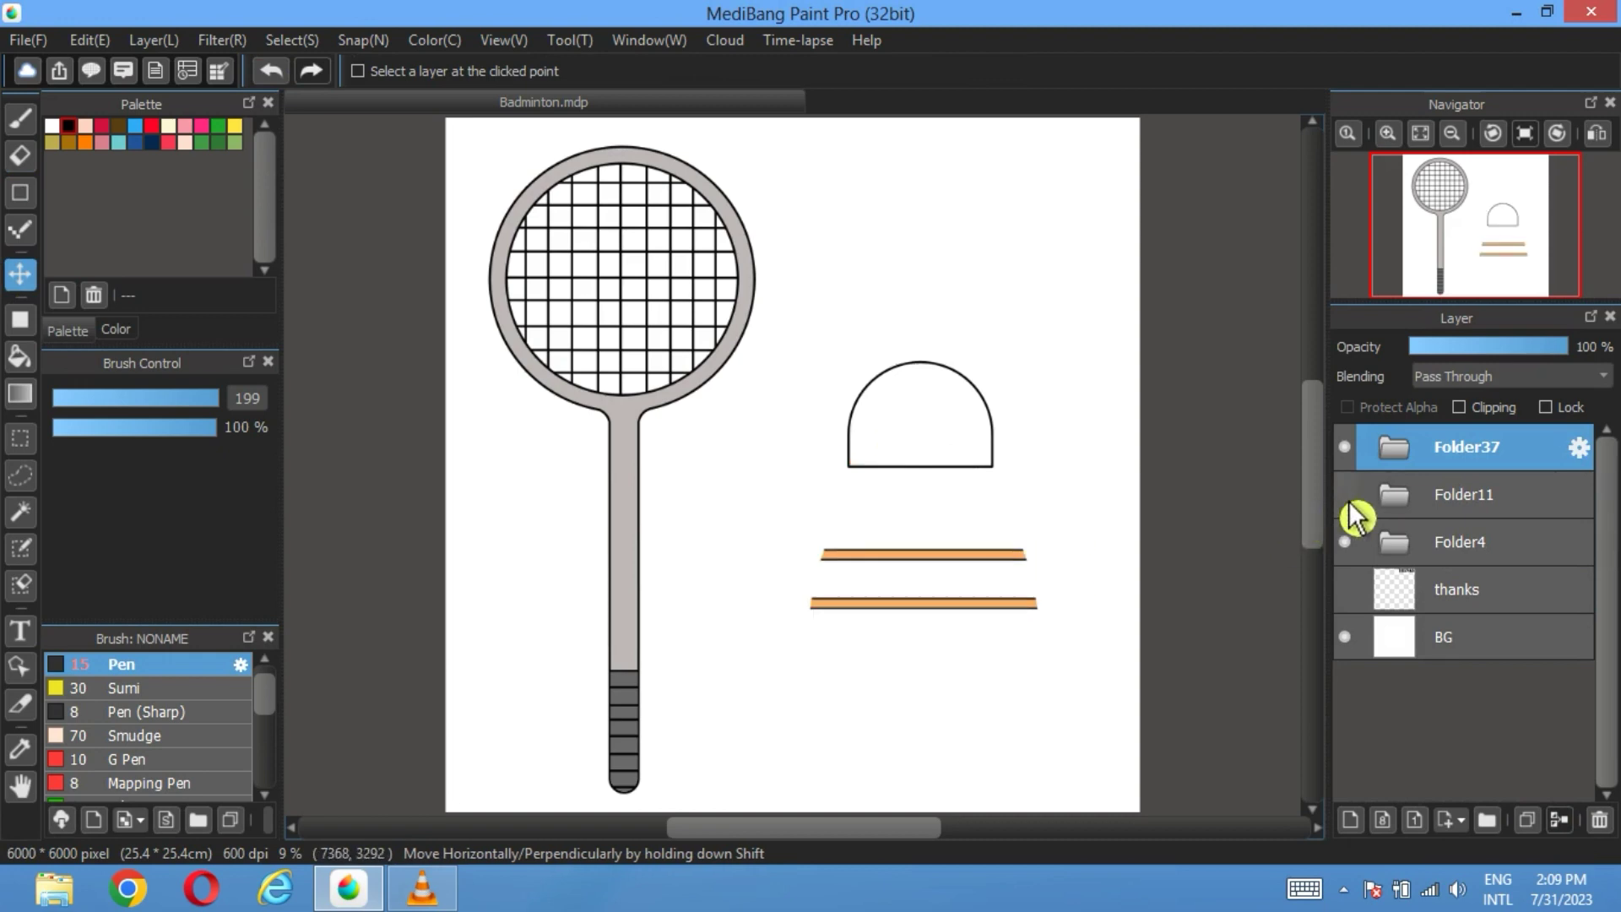
pyautogui.click(1394, 463)
pyautogui.click(1416, 540)
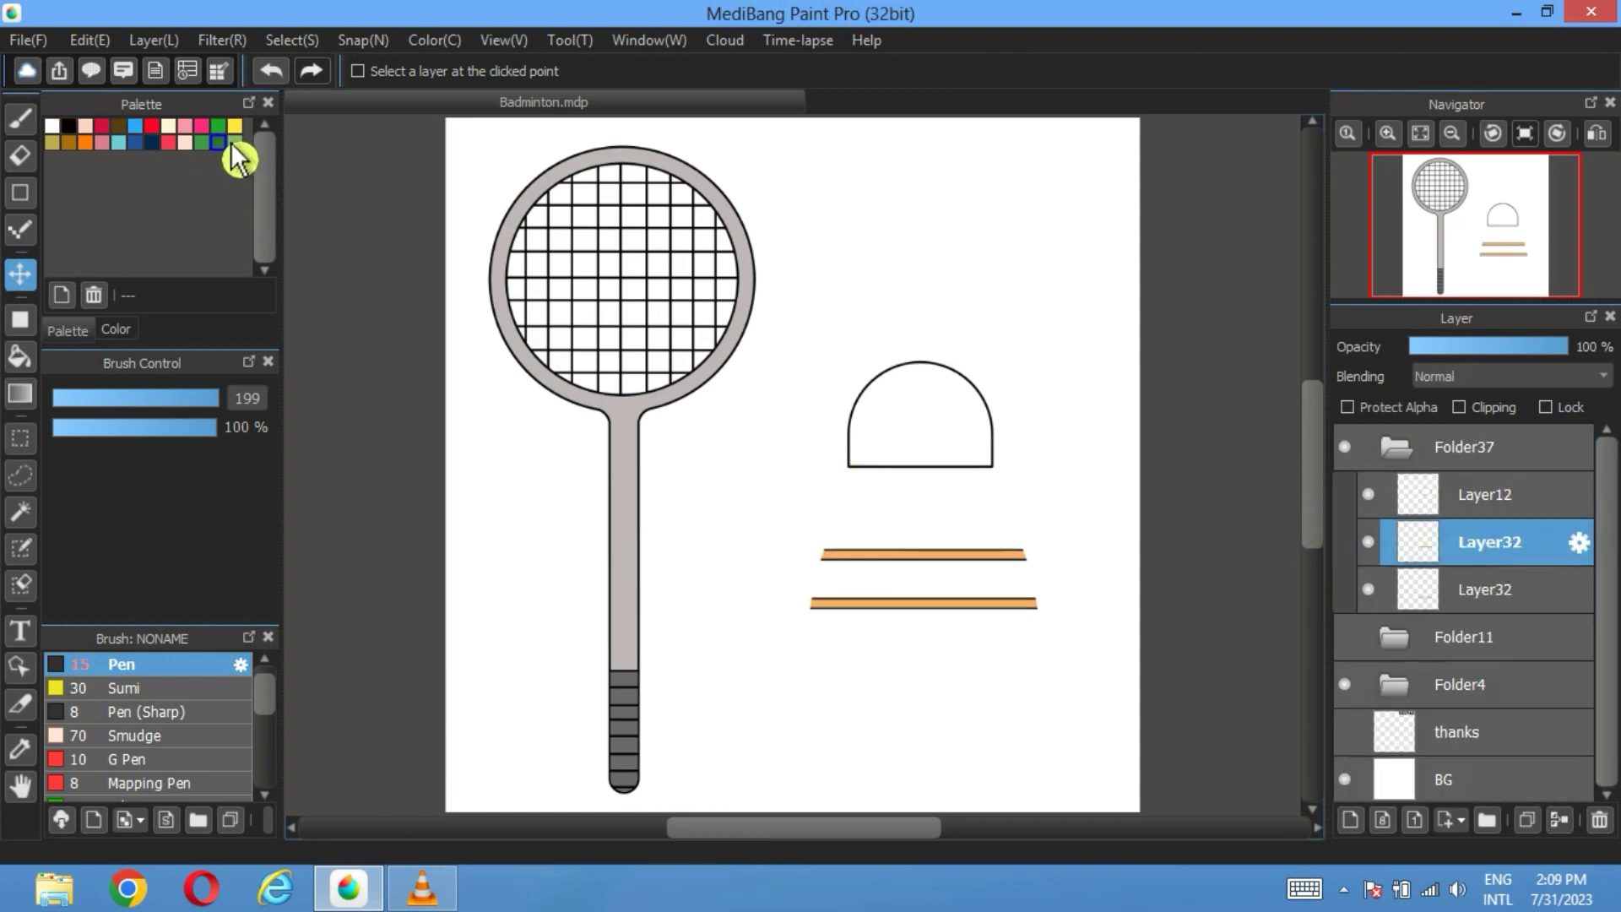
pyautogui.click(20, 356)
pyautogui.scroll(2, 954, 566)
pyautogui.click(950, 530)
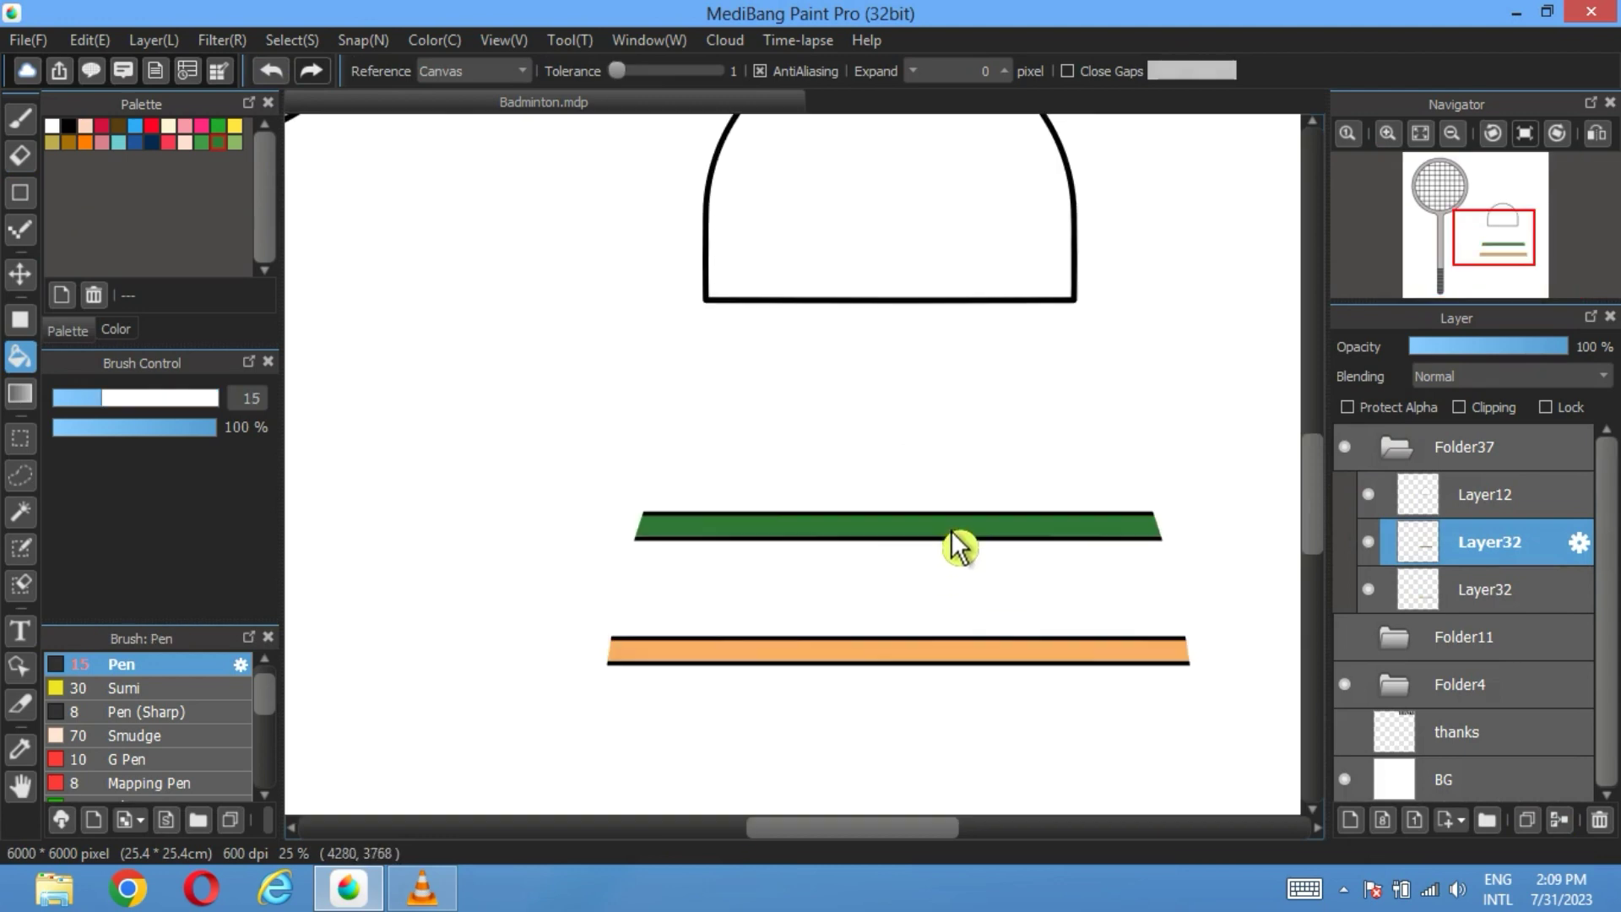
pyautogui.click(997, 658)
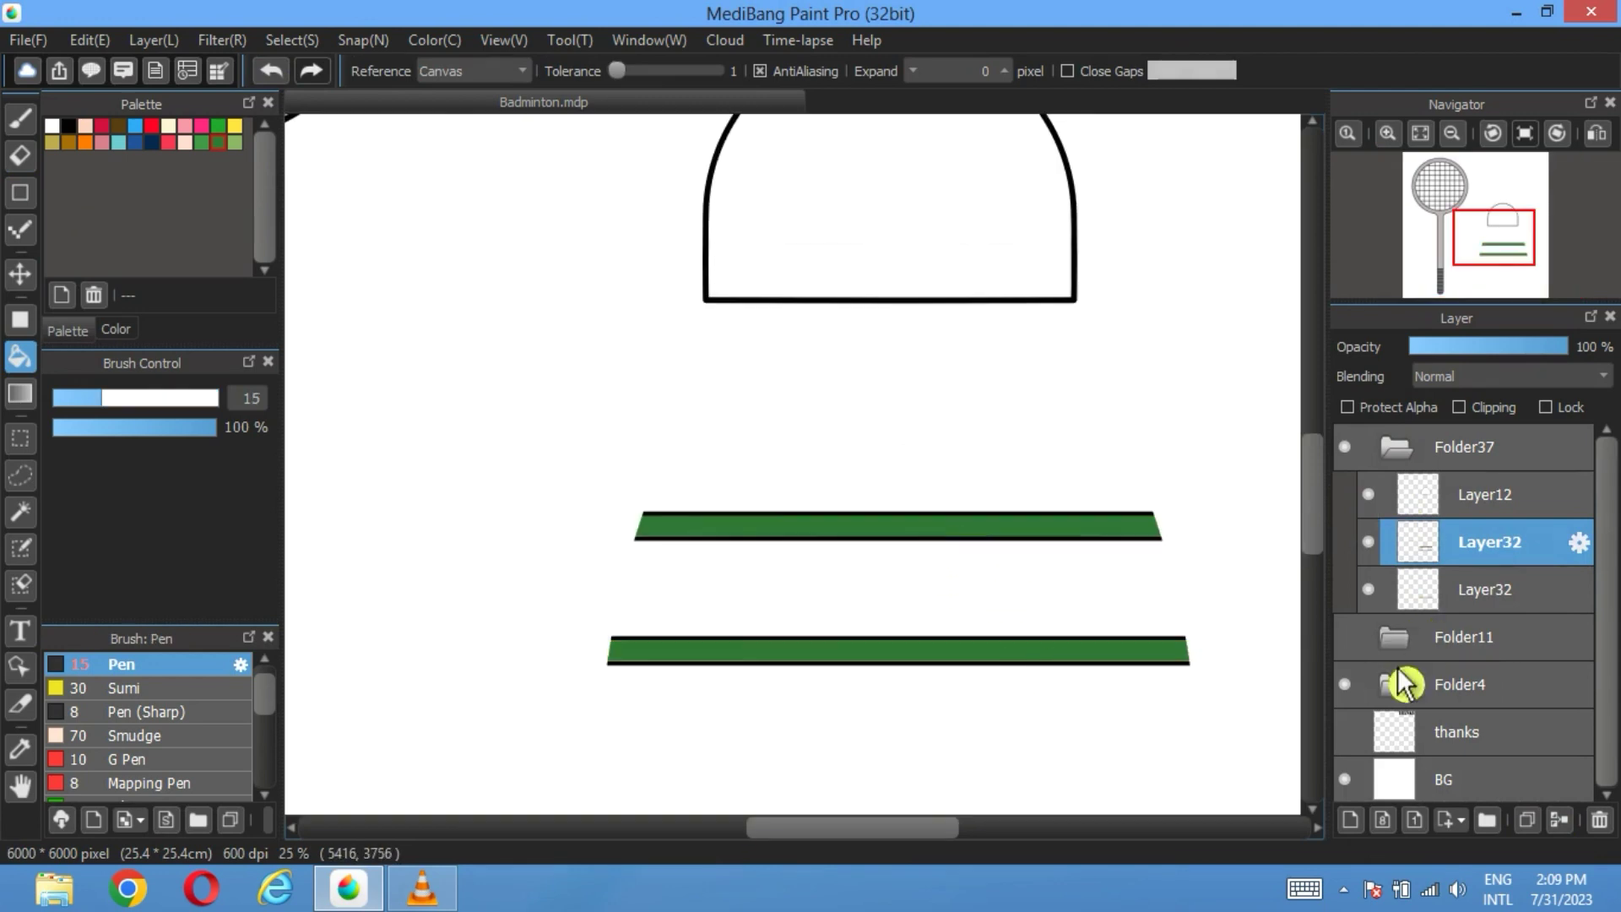
pyautogui.click(1346, 638)
# Step: Expand the feathers folder and toggle individual feather layers off and on to identify the outermost left feather's layer
pyautogui.click(1393, 638)
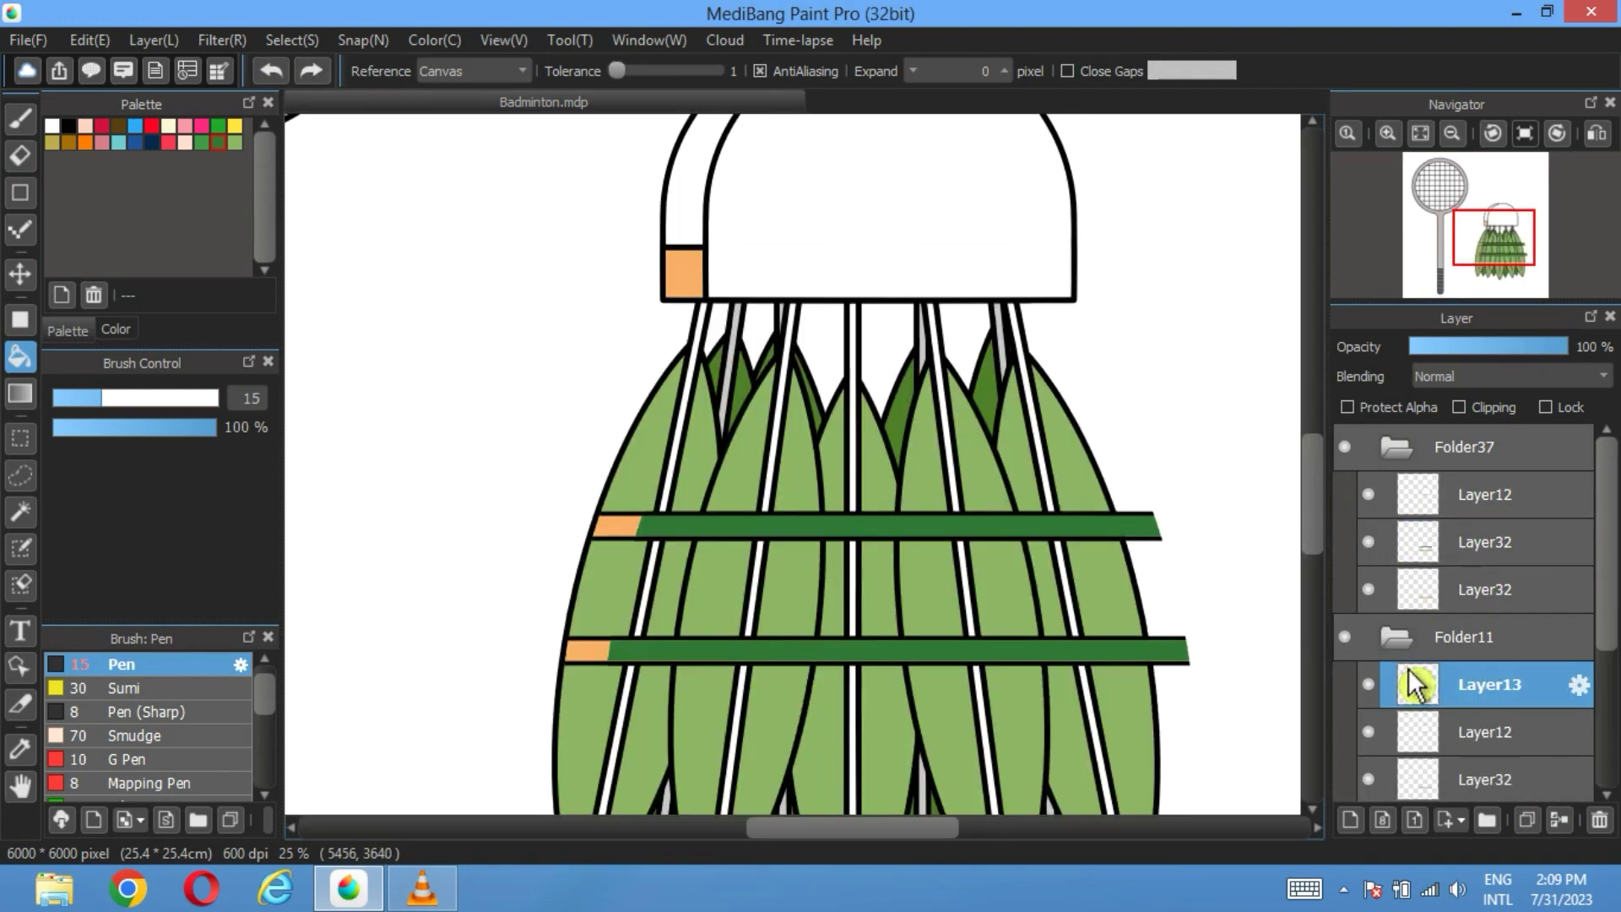
pyautogui.click(1393, 638)
pyautogui.click(1420, 650)
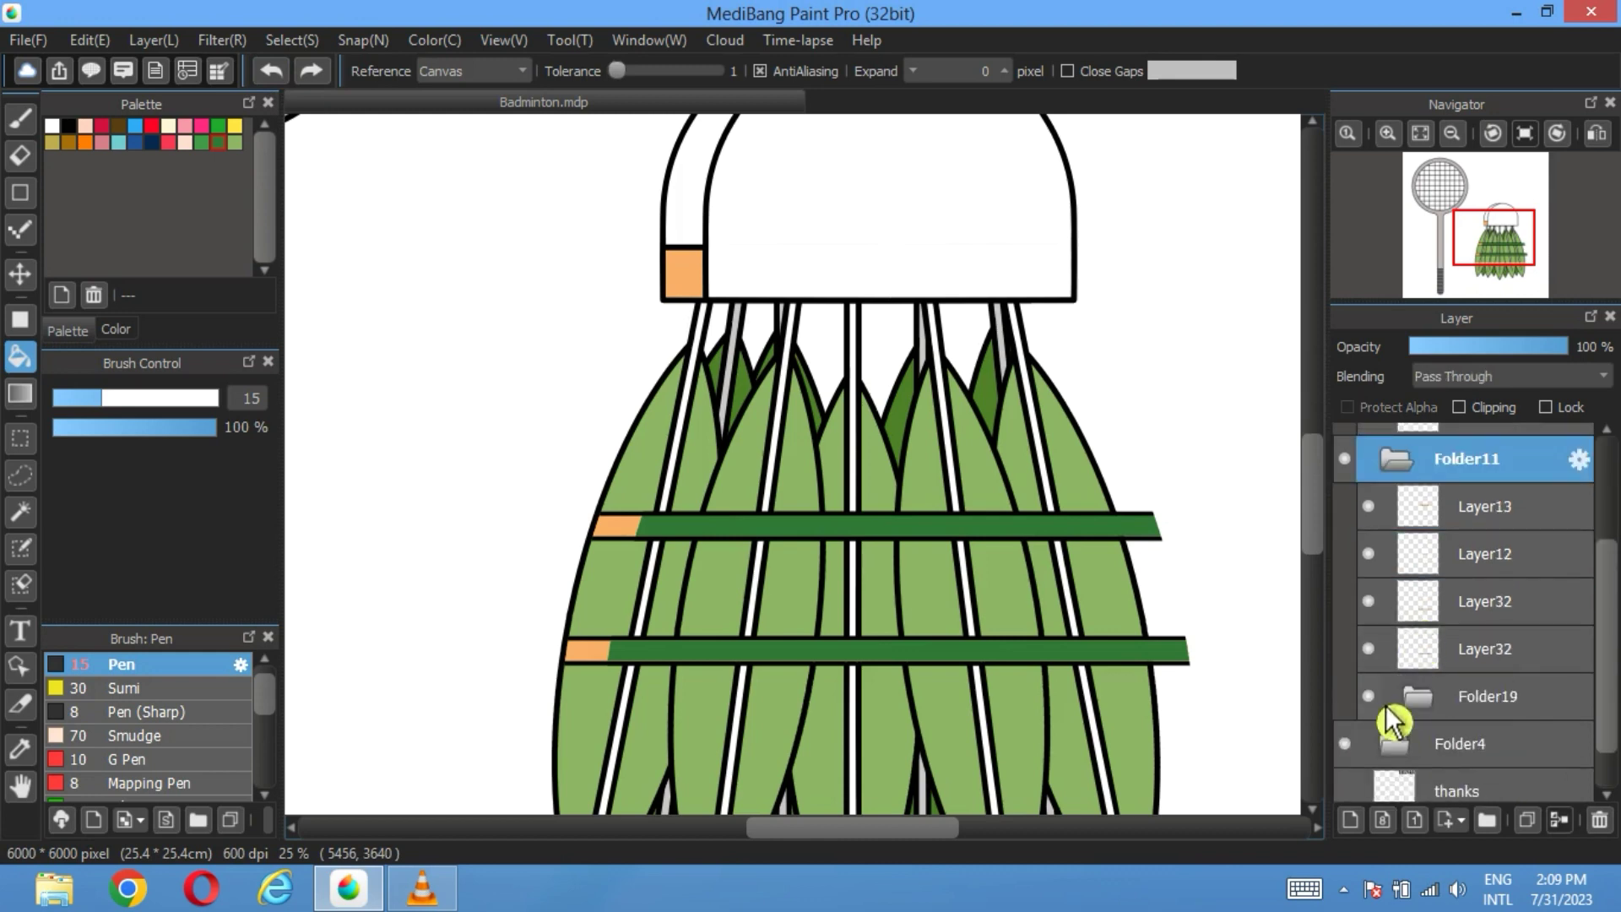
pyautogui.click(1394, 694)
pyautogui.scroll(-5, 1460, 642)
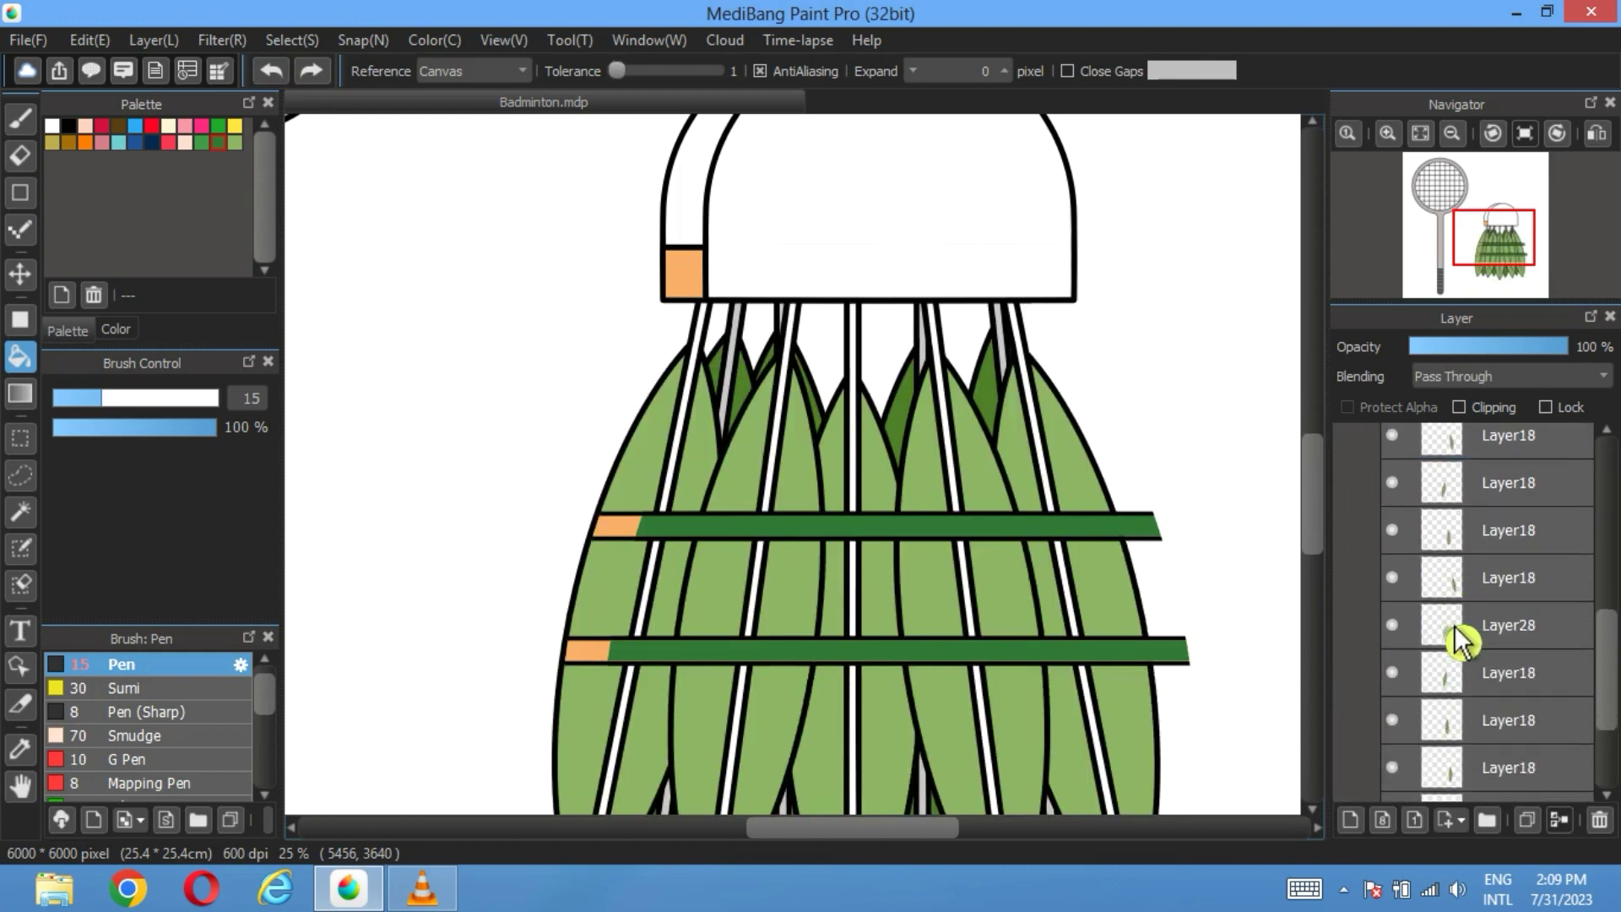
pyautogui.click(1391, 635)
pyautogui.click(1392, 635)
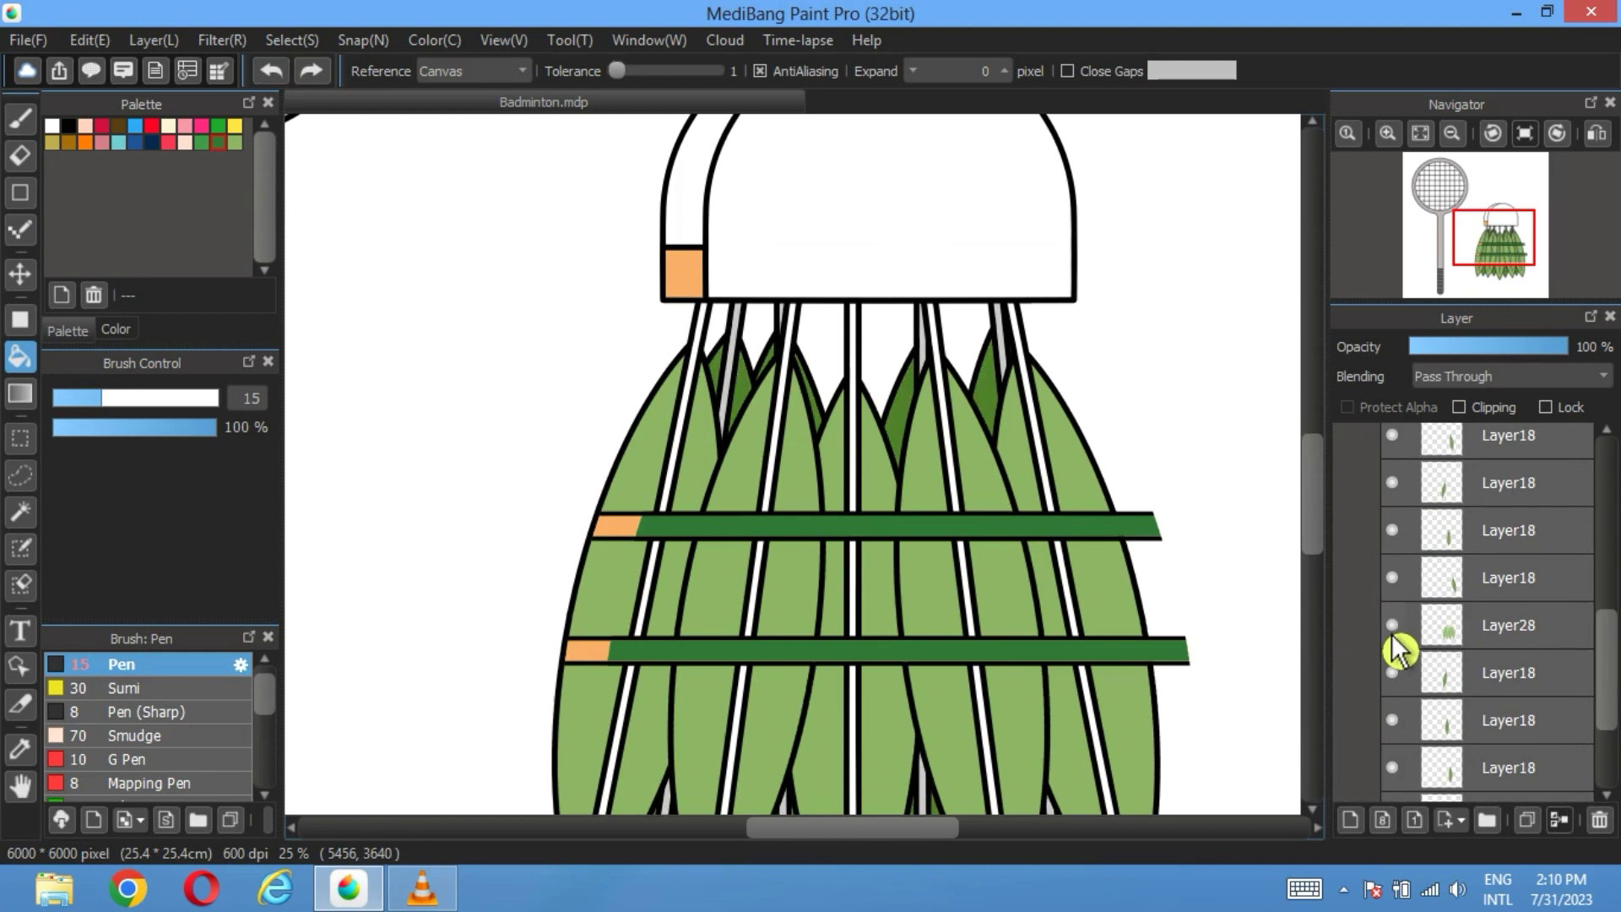
pyautogui.click(1393, 581)
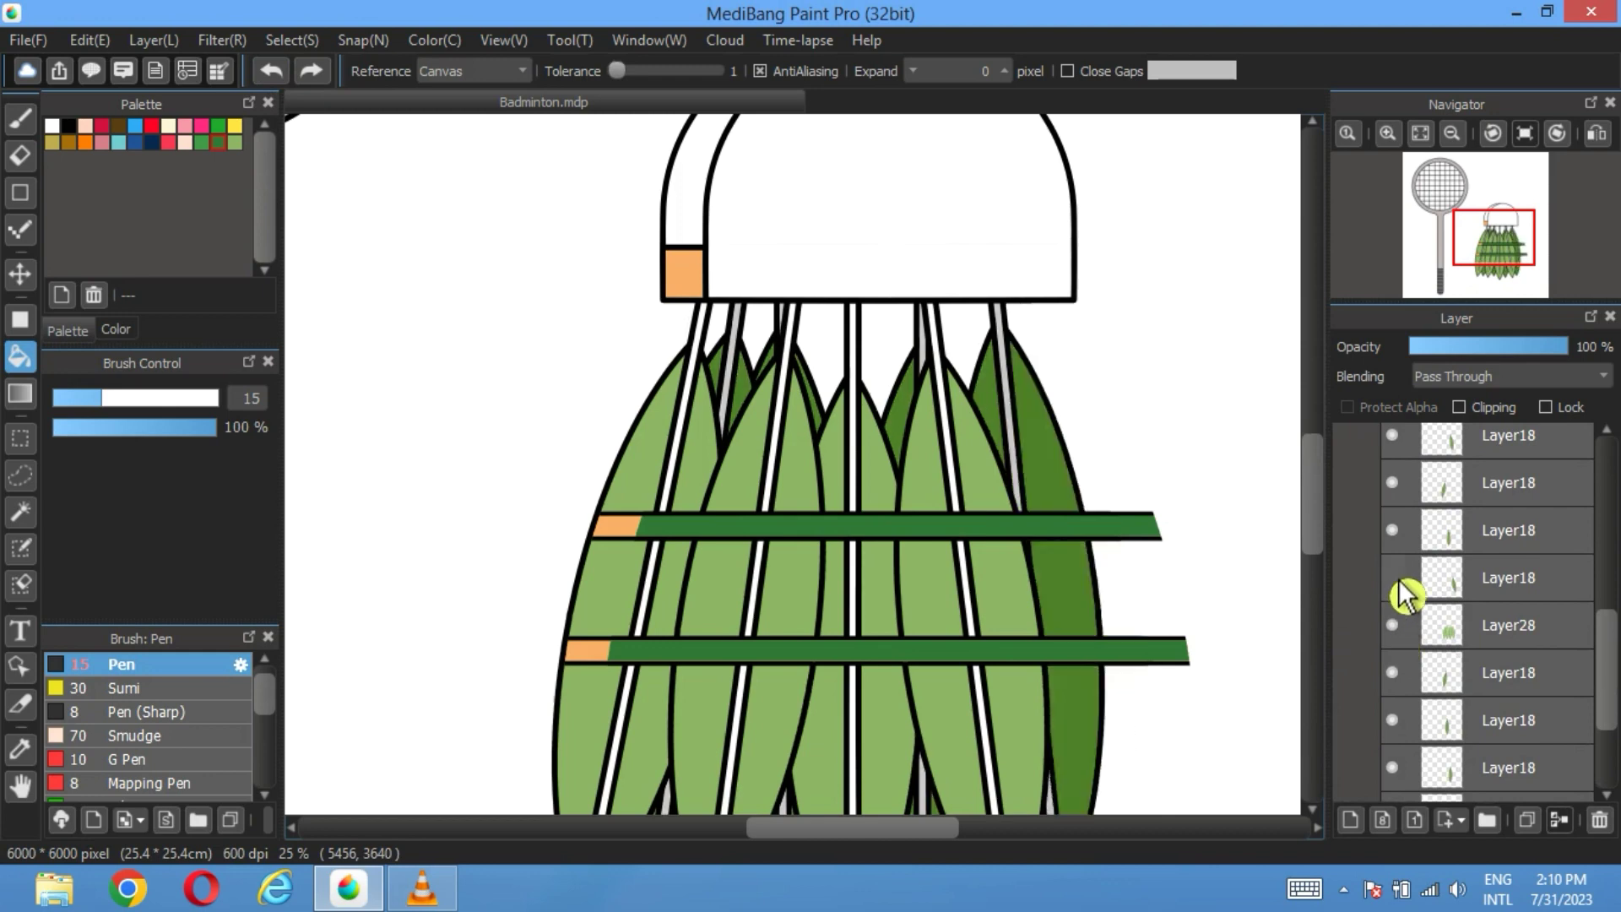
pyautogui.click(1393, 581)
pyautogui.click(1394, 436)
pyautogui.click(1395, 435)
pyautogui.click(1394, 484)
pyautogui.click(1393, 482)
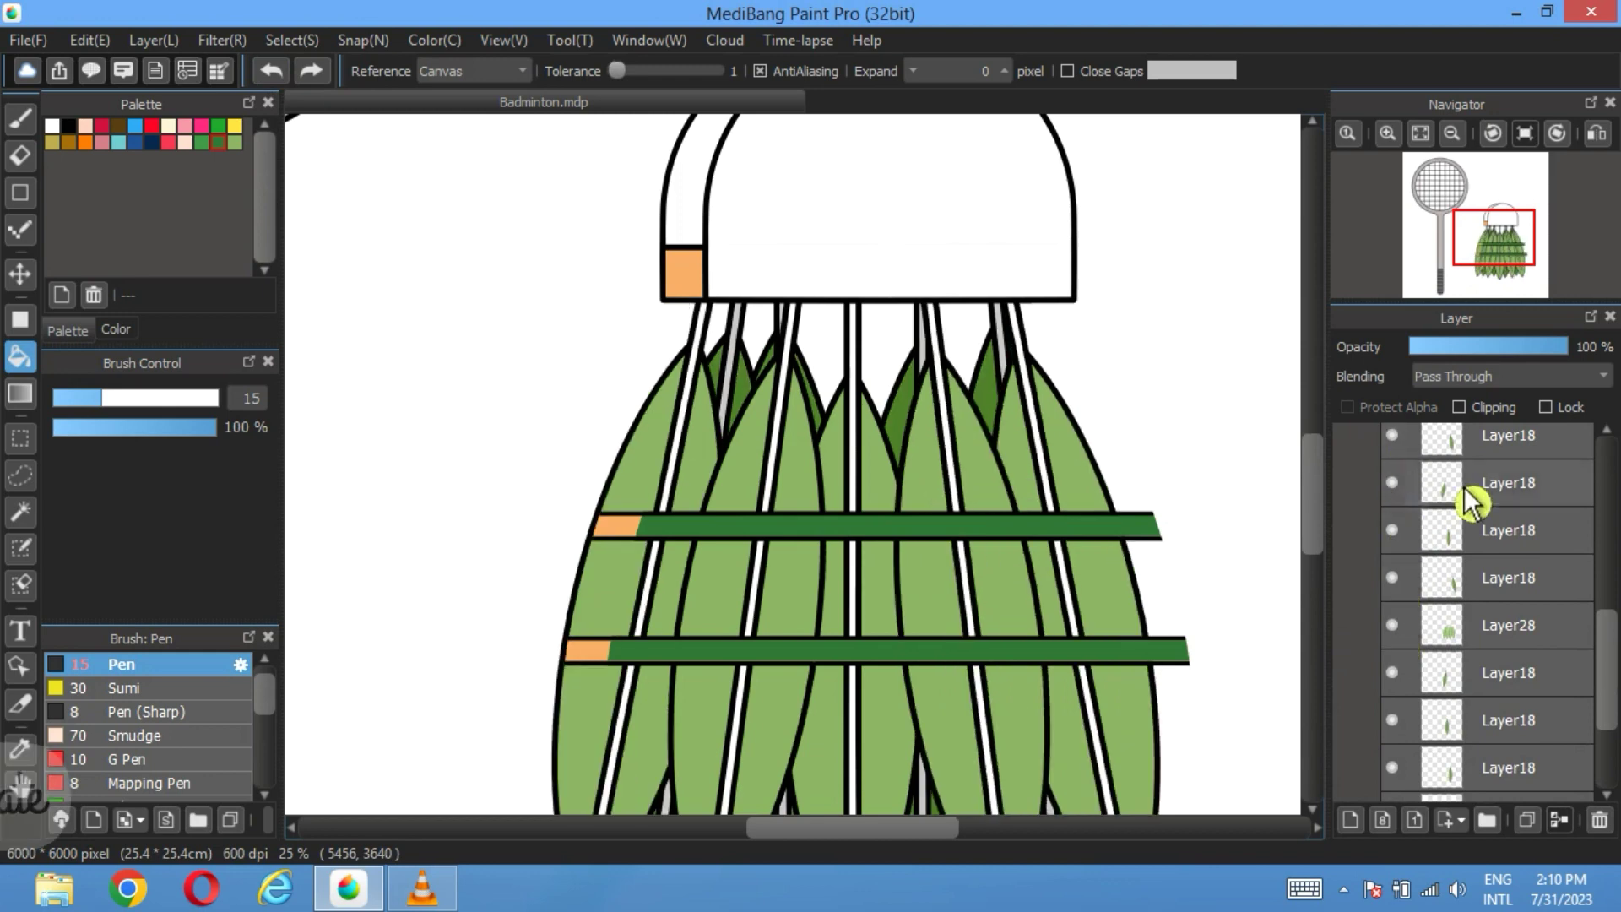
# Step: Duplicate the outermost left feather's layer and move the copy into Folder37 below the duplicated strips
pyautogui.click(1472, 493)
pyautogui.hotkey('ctrl', 'shift', 'd')
pyautogui.moveTo(1529, 480)
pyautogui.mouseDown()
pyautogui.moveTo(1531, 661)
pyautogui.moveTo(1502, 533)
pyautogui.moveTo(1512, 662)
pyautogui.moveTo(1512, 473)
pyautogui.moveTo(1494, 600)
pyautogui.moveTo(1477, 463)
pyautogui.moveTo(1416, 606)
pyautogui.moveTo(1483, 549)
pyautogui.mouseUp()
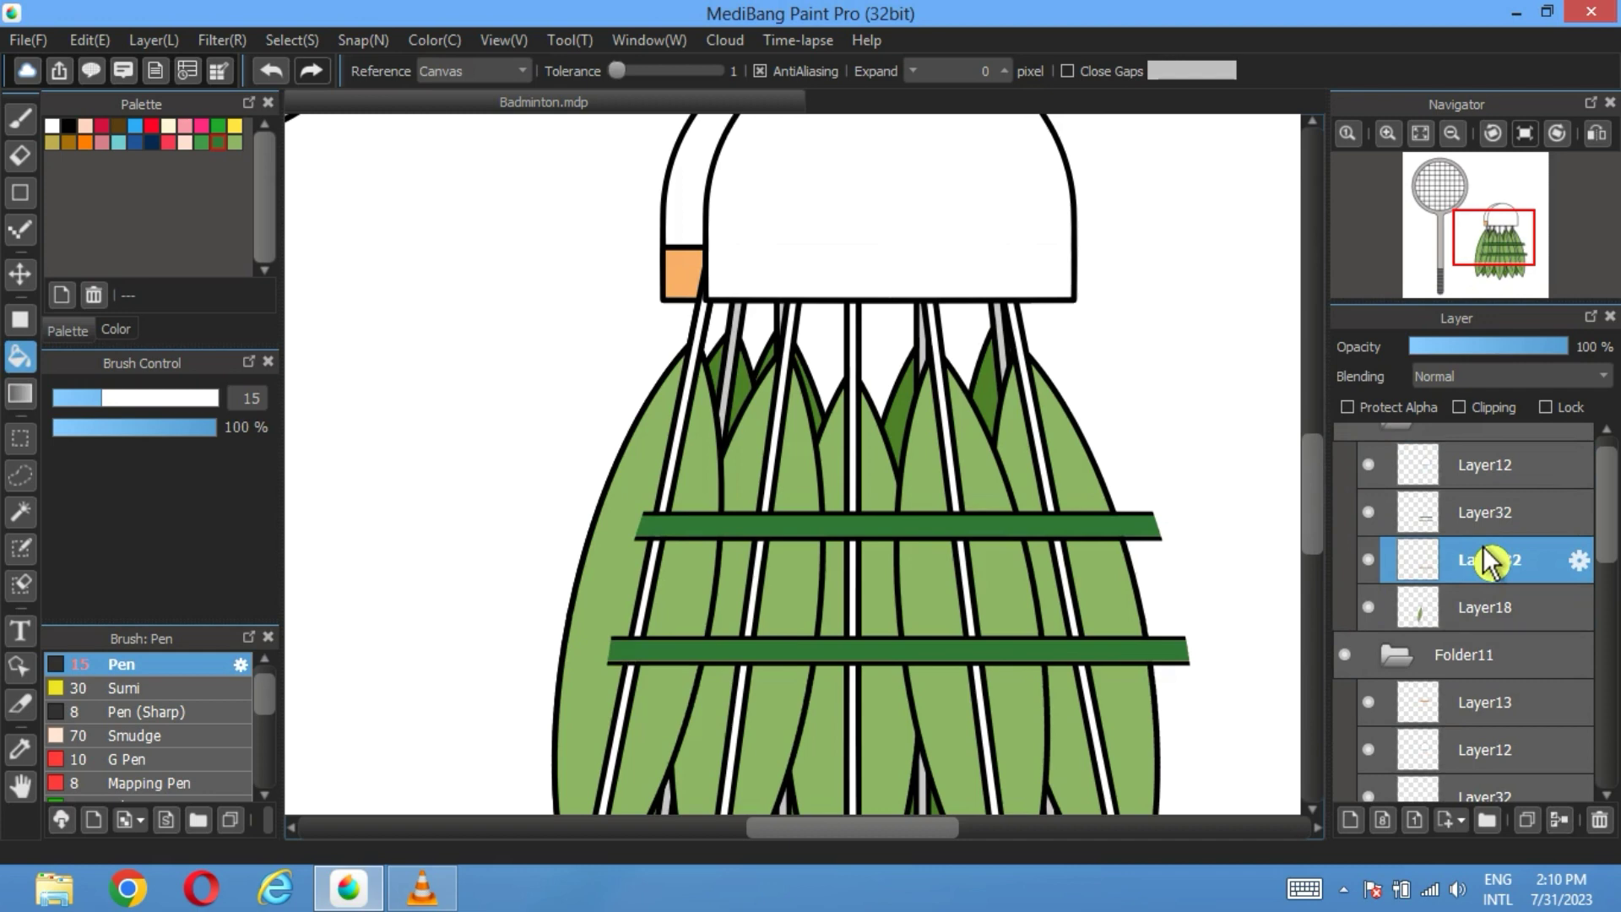
# Step: Collapse Folder37 and move its duplicated cork, strips and feather 76 pixels to the right
pyautogui.scroll(1, 1485, 560)
pyautogui.click(1469, 446)
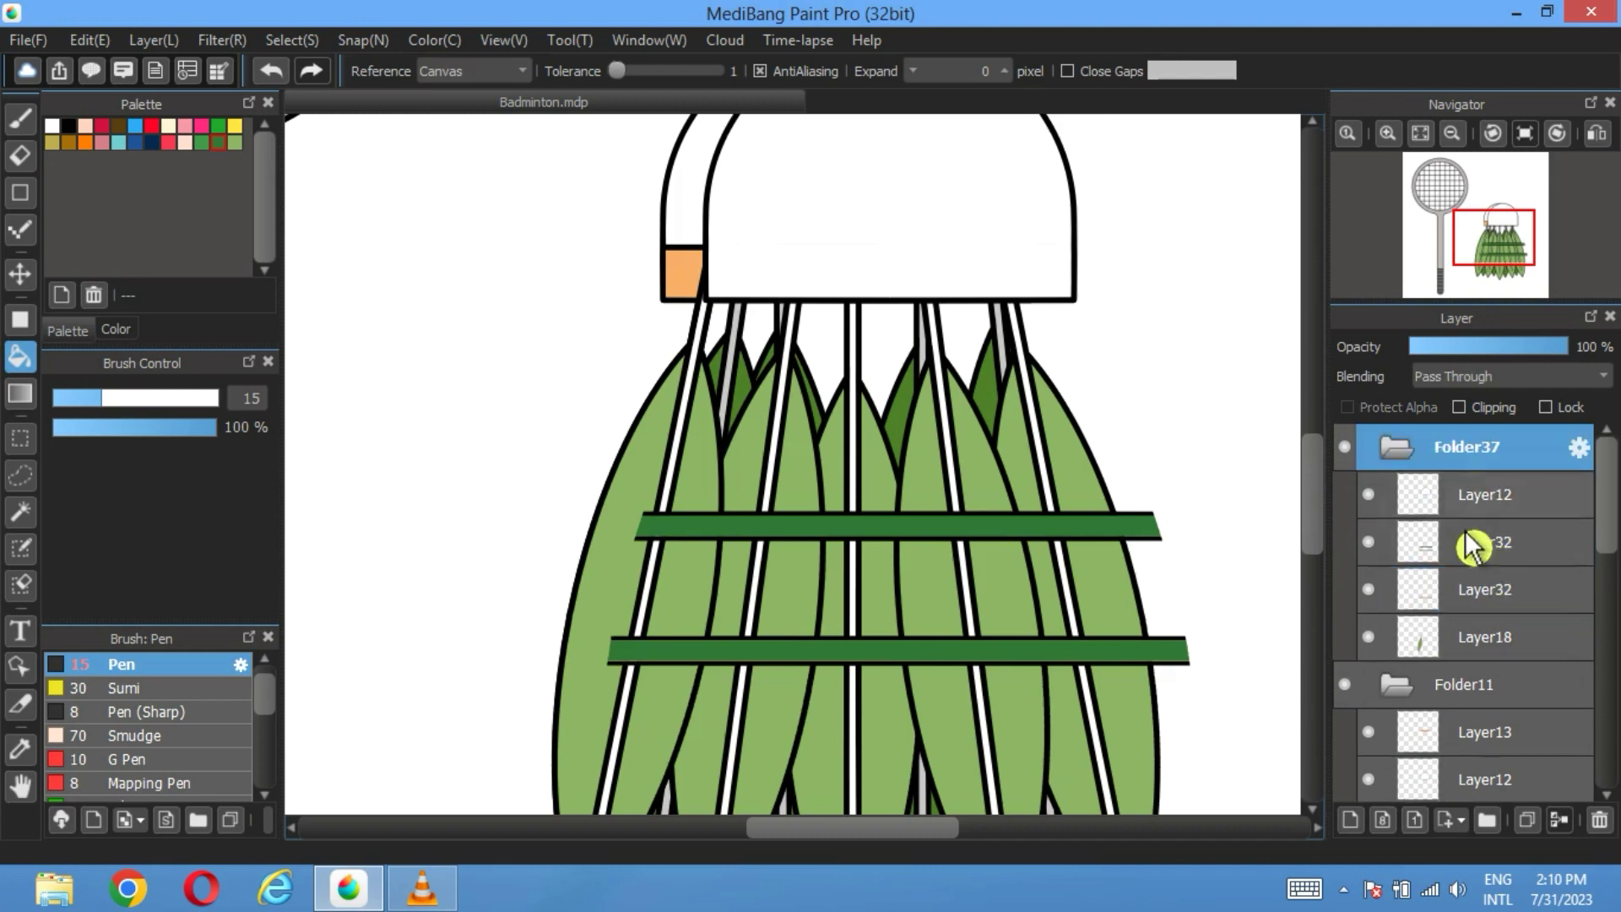
pyautogui.click(1394, 447)
pyautogui.click(21, 273)
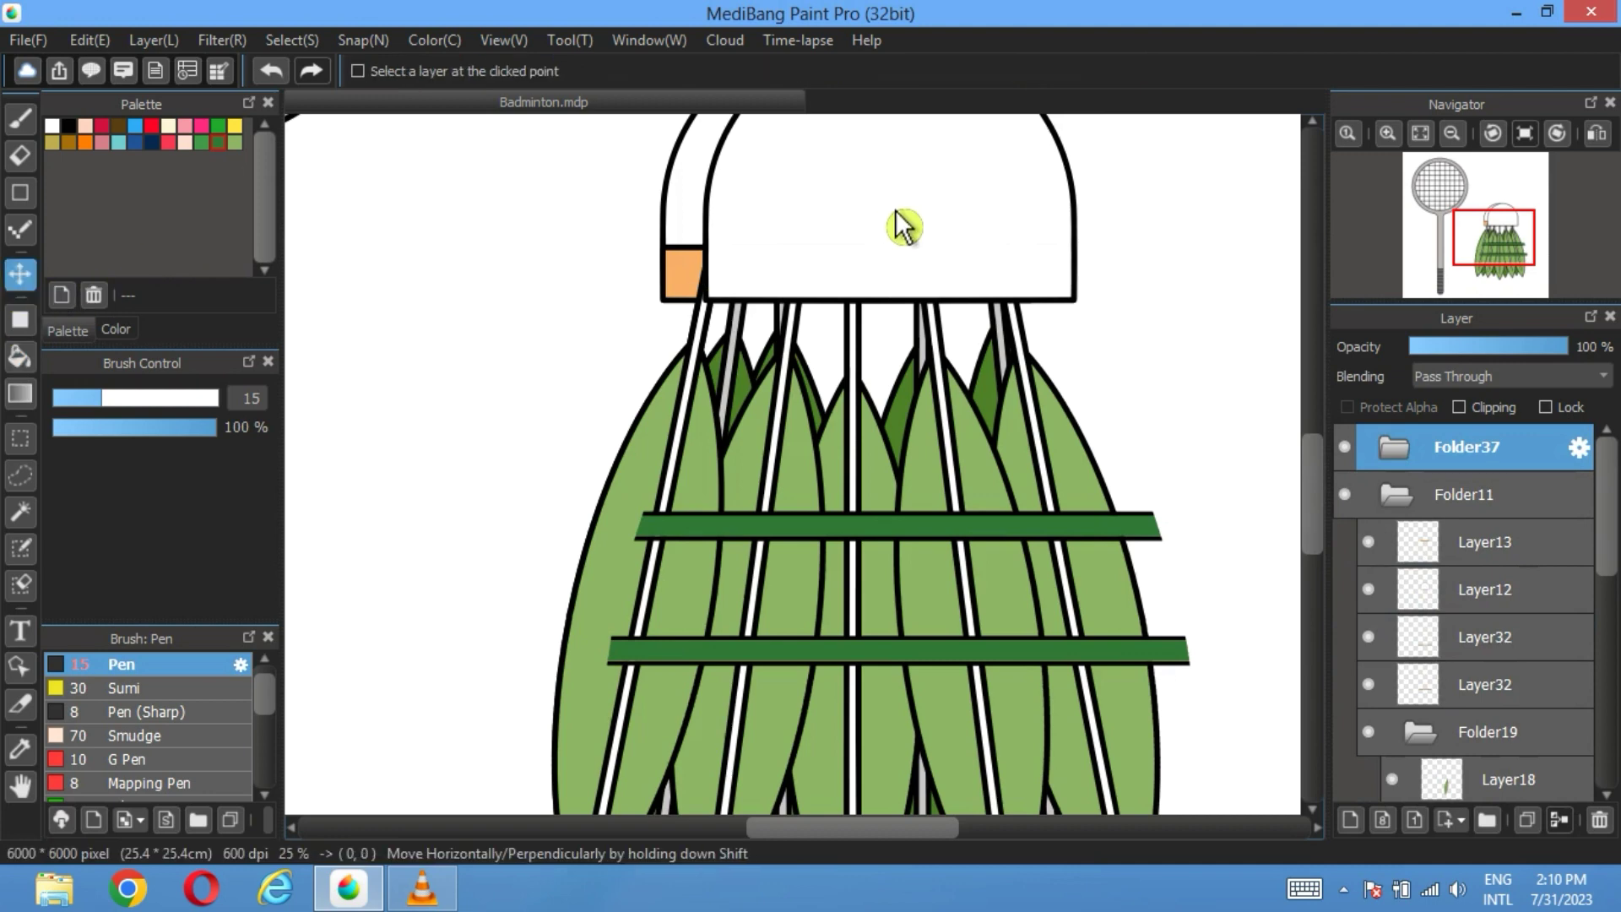
pyautogui.moveTo(901, 224)
pyautogui.mouseDown()
pyautogui.moveTo(944, 221)
pyautogui.moveTo(925, 222)
pyautogui.mouseUp()
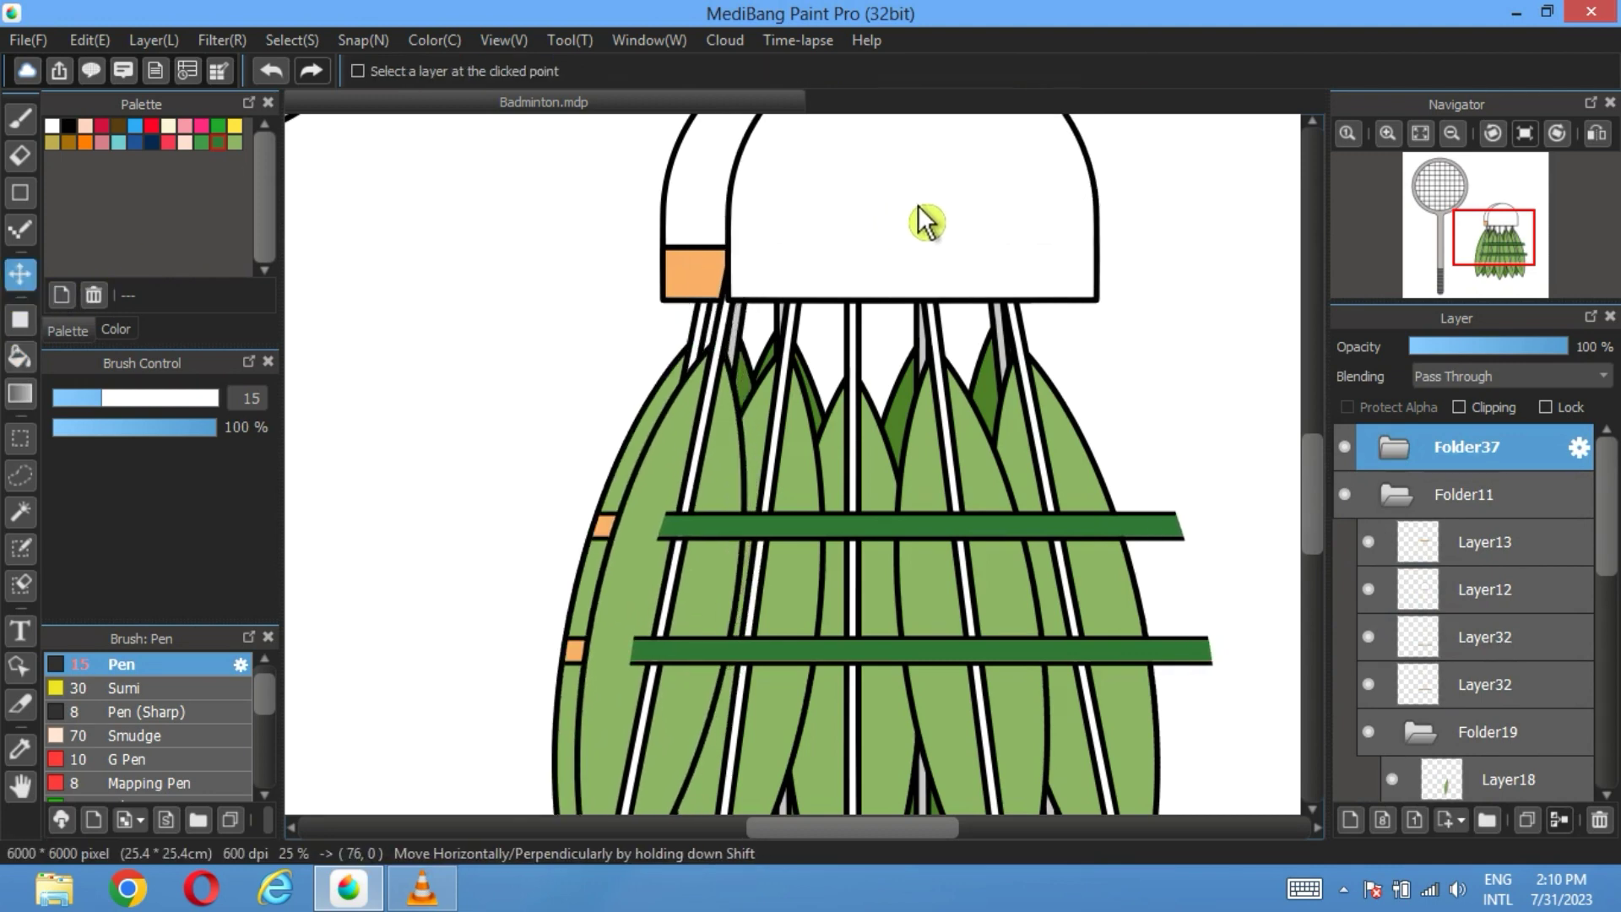
# Step: Undo the last move of Folder37, expand the folder and shift only its duplicated feather slightly to the right
pyautogui.click(283, 84)
pyautogui.click(1393, 450)
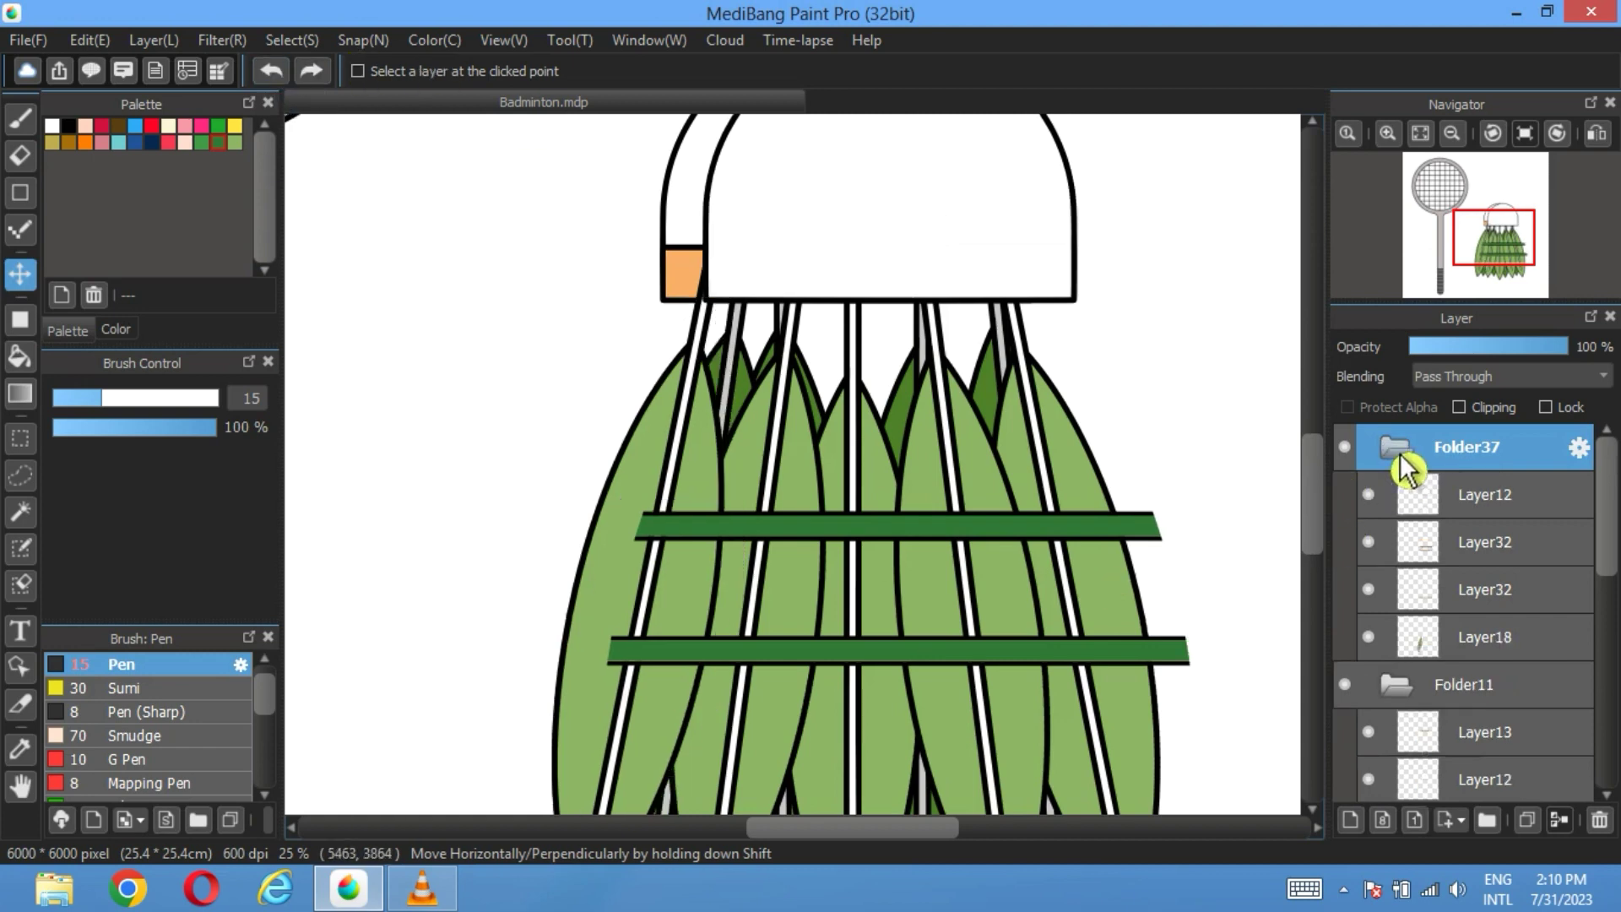
pyautogui.click(1431, 646)
pyautogui.moveTo(701, 492); pyautogui.dragTo(728, 488)
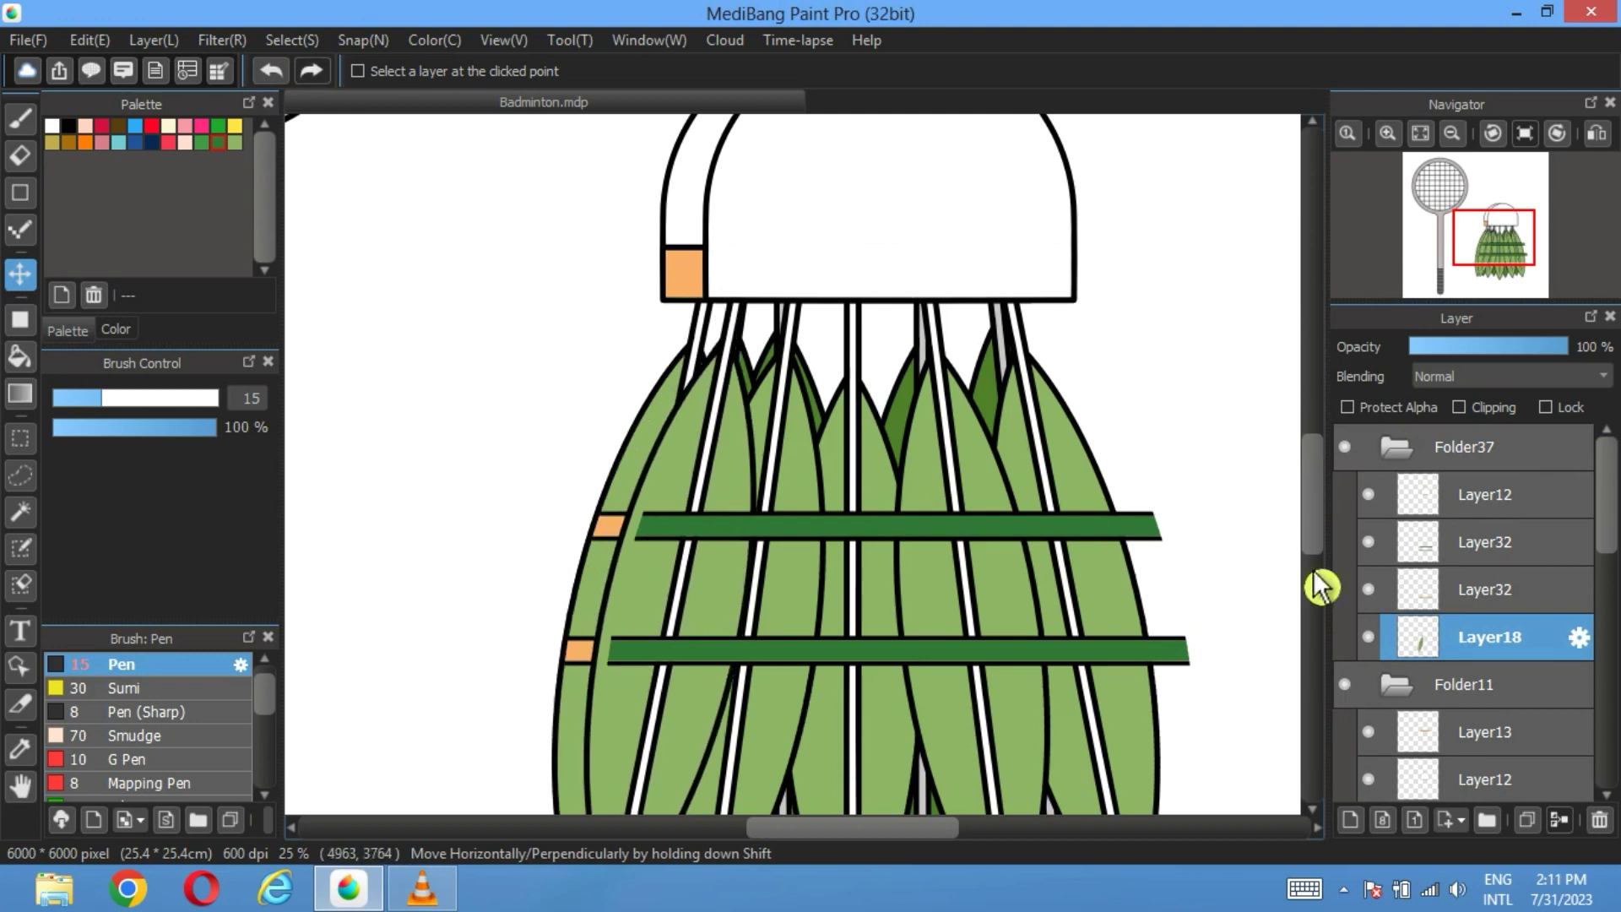
# Step: Move both duplicated green strips in Folder37 slightly left so their ends meet the feather copy's left edge, and collapse the folder
pyautogui.click(1351, 589)
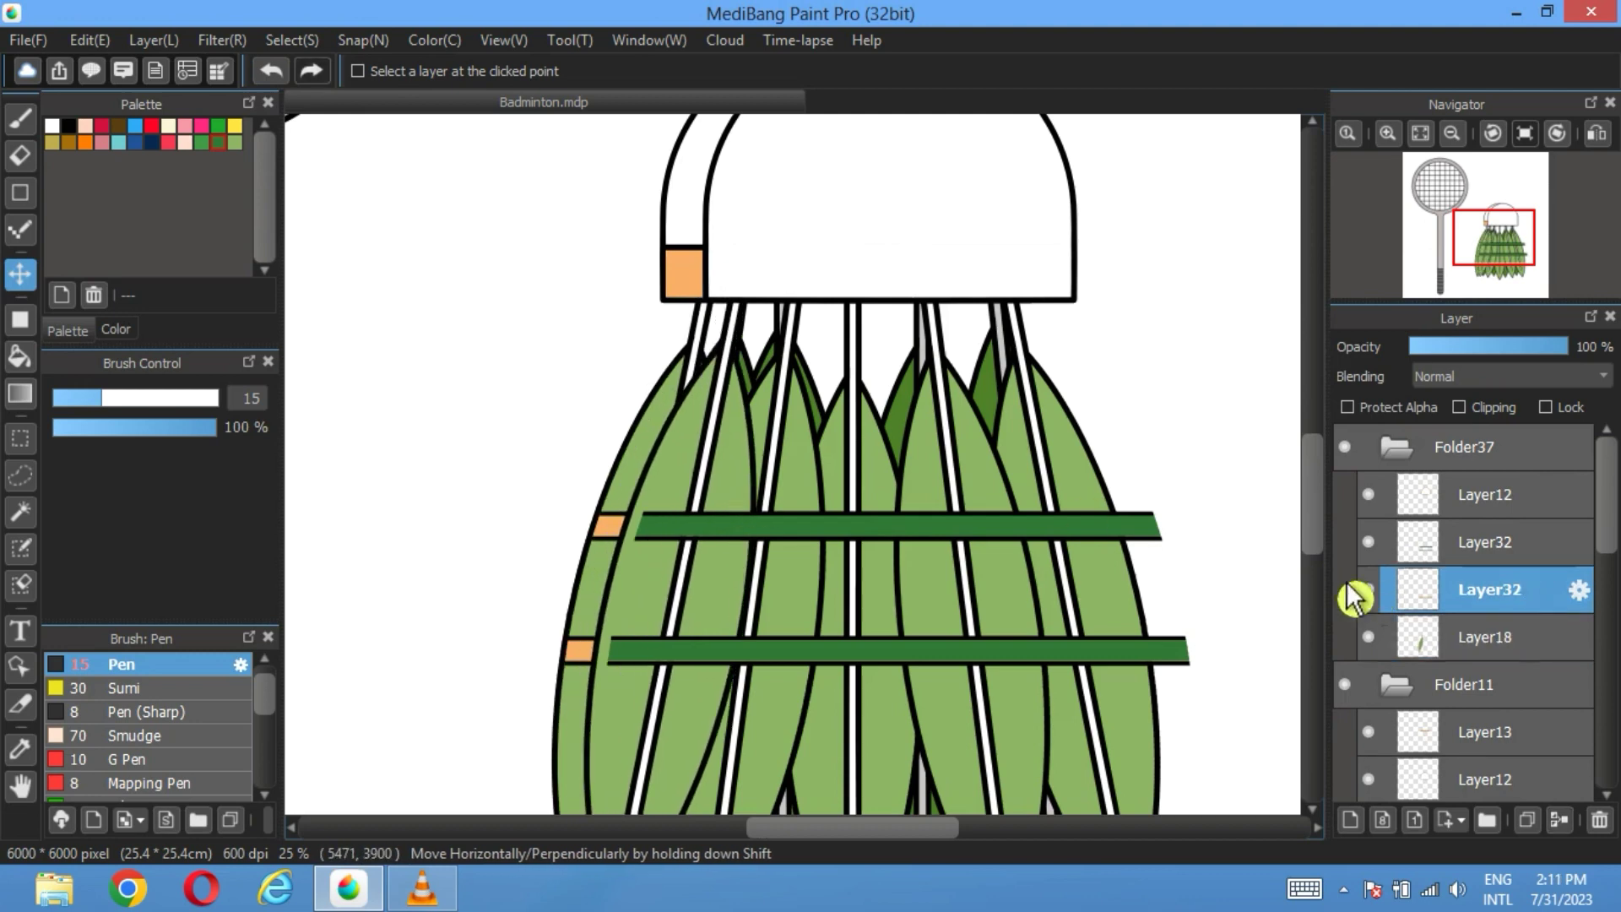
pyautogui.keyDown('ctrl'); pyautogui.click(1397, 543); pyautogui.keyUp('ctrl')
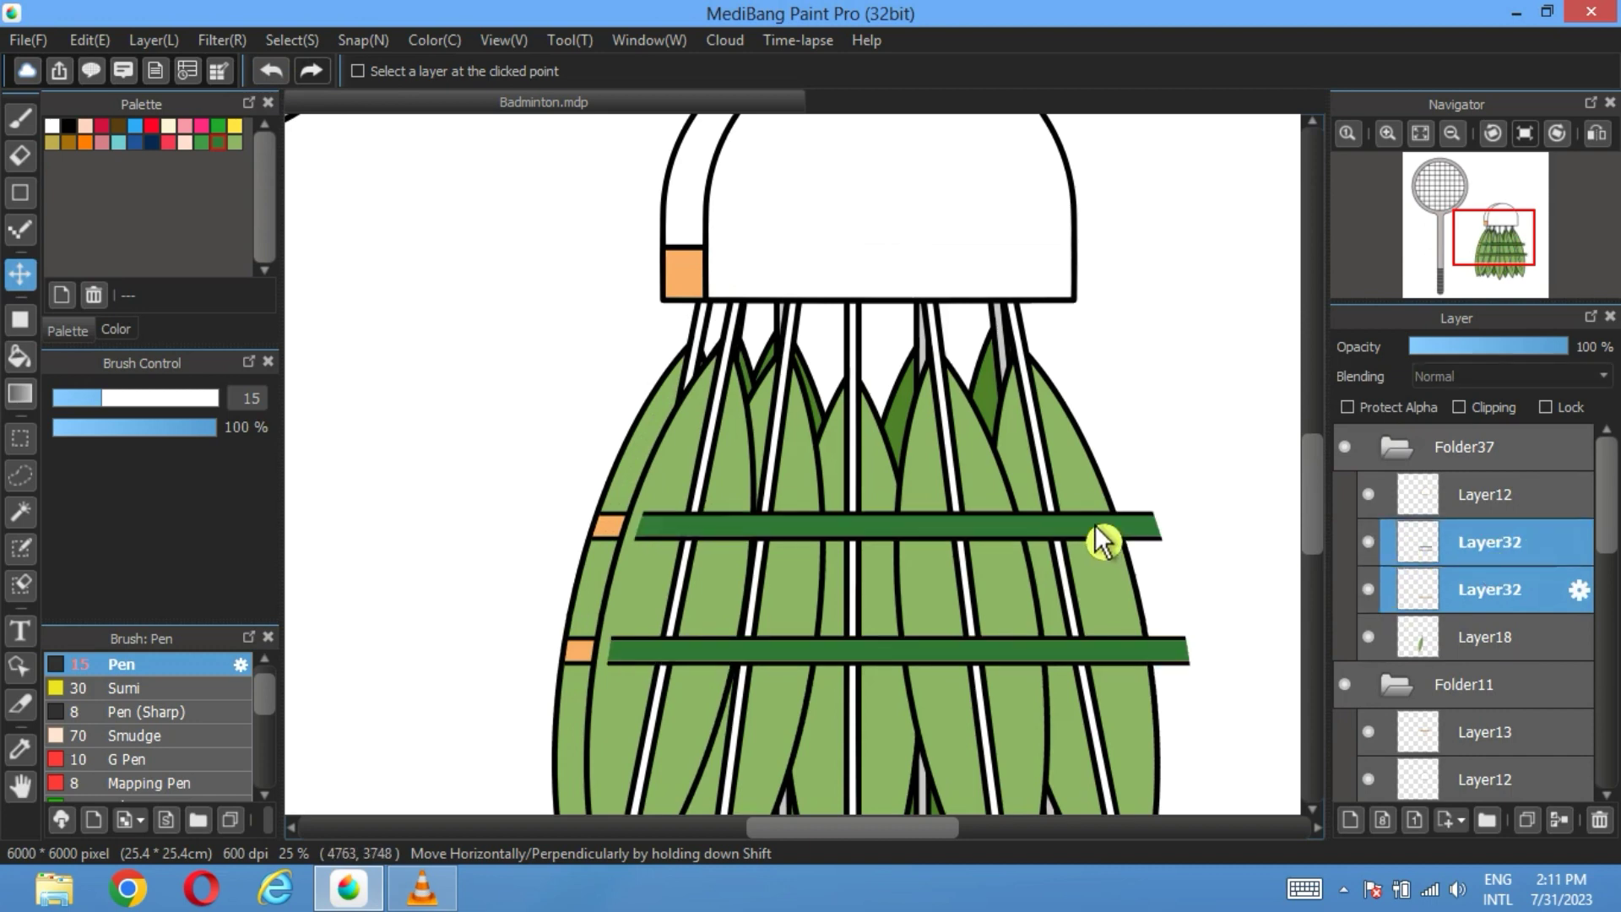
pyautogui.moveTo(1094, 525); pyautogui.dragTo(1080, 524)
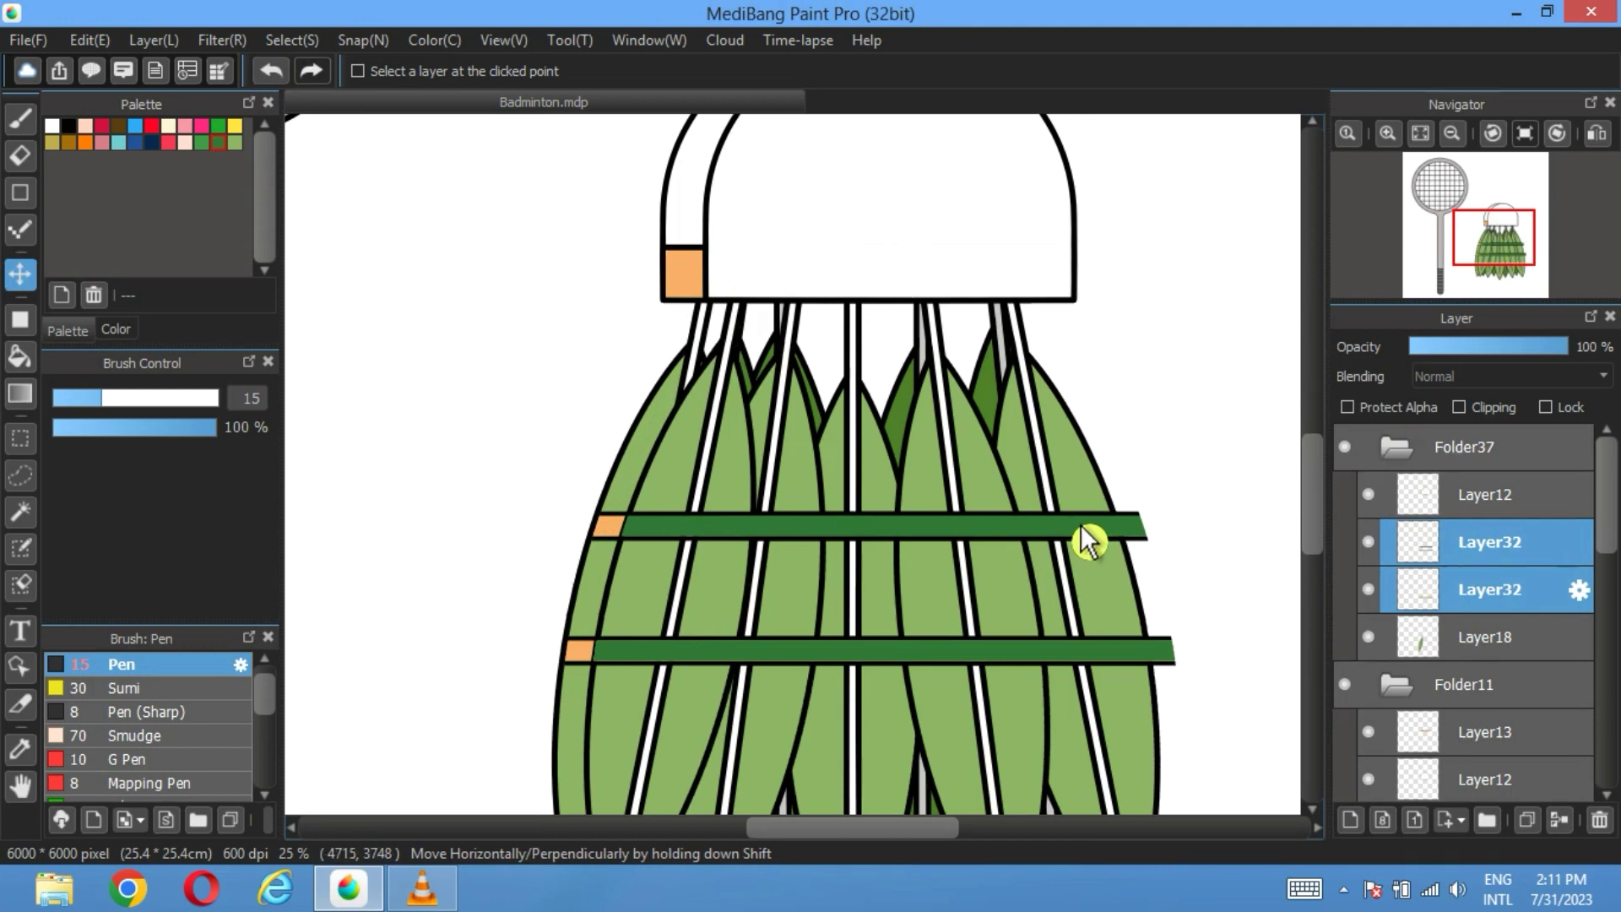
pyautogui.click(1391, 448)
# Step: Add a new layer above Layer13 in Folder11 and set its blending to Multiply
pyautogui.click(1445, 548)
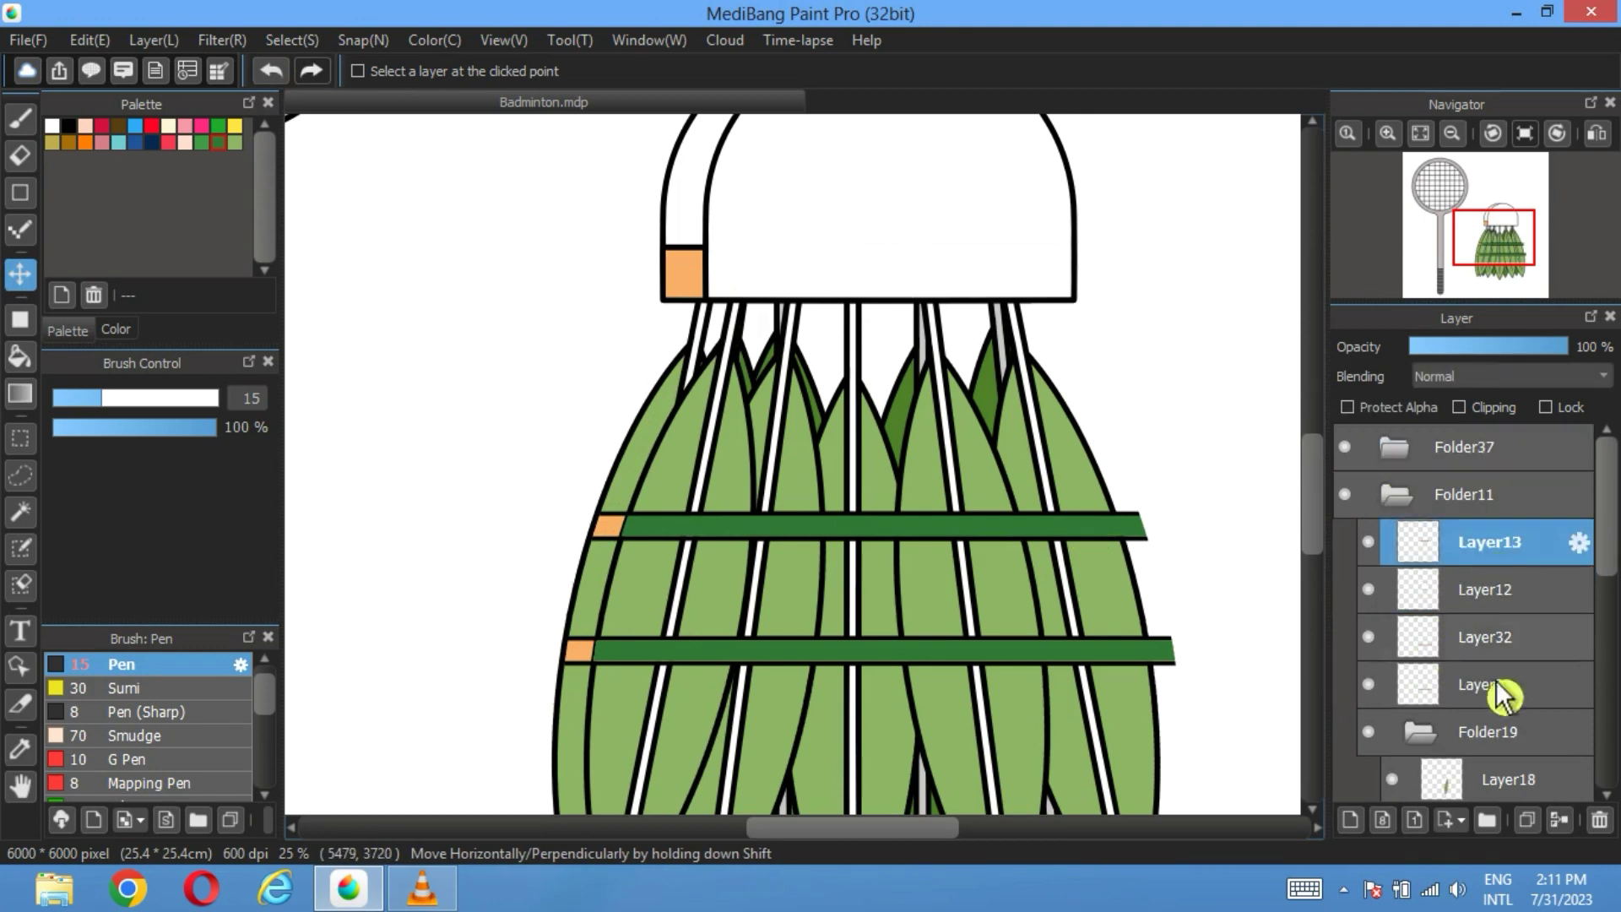
pyautogui.click(1350, 818)
pyautogui.click(1520, 376)
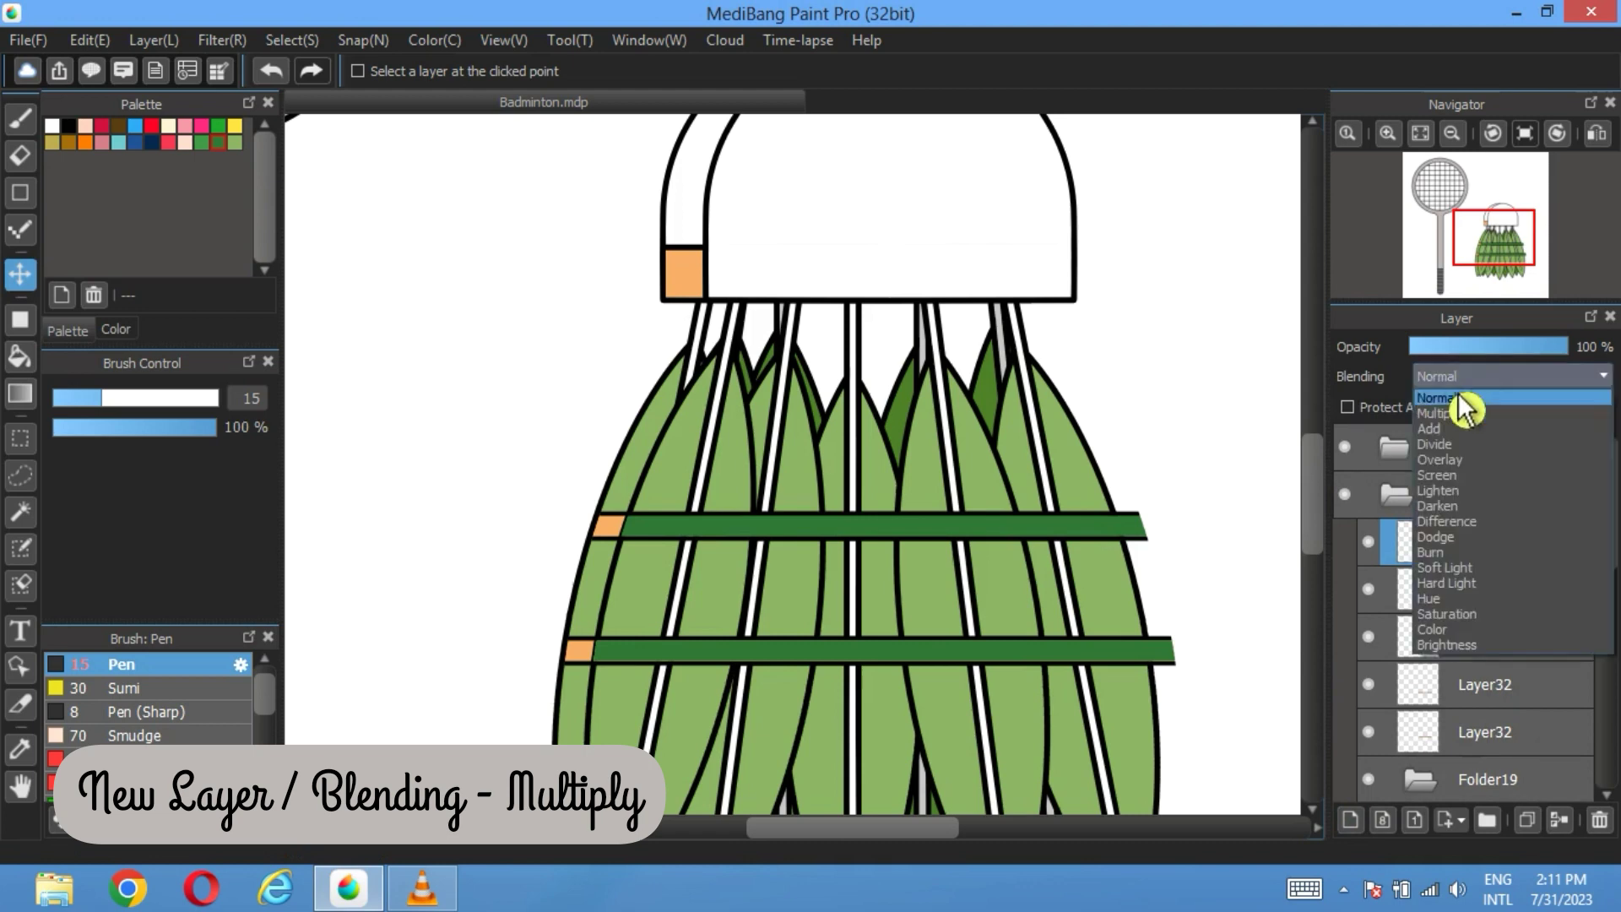
pyautogui.click(1564, 409)
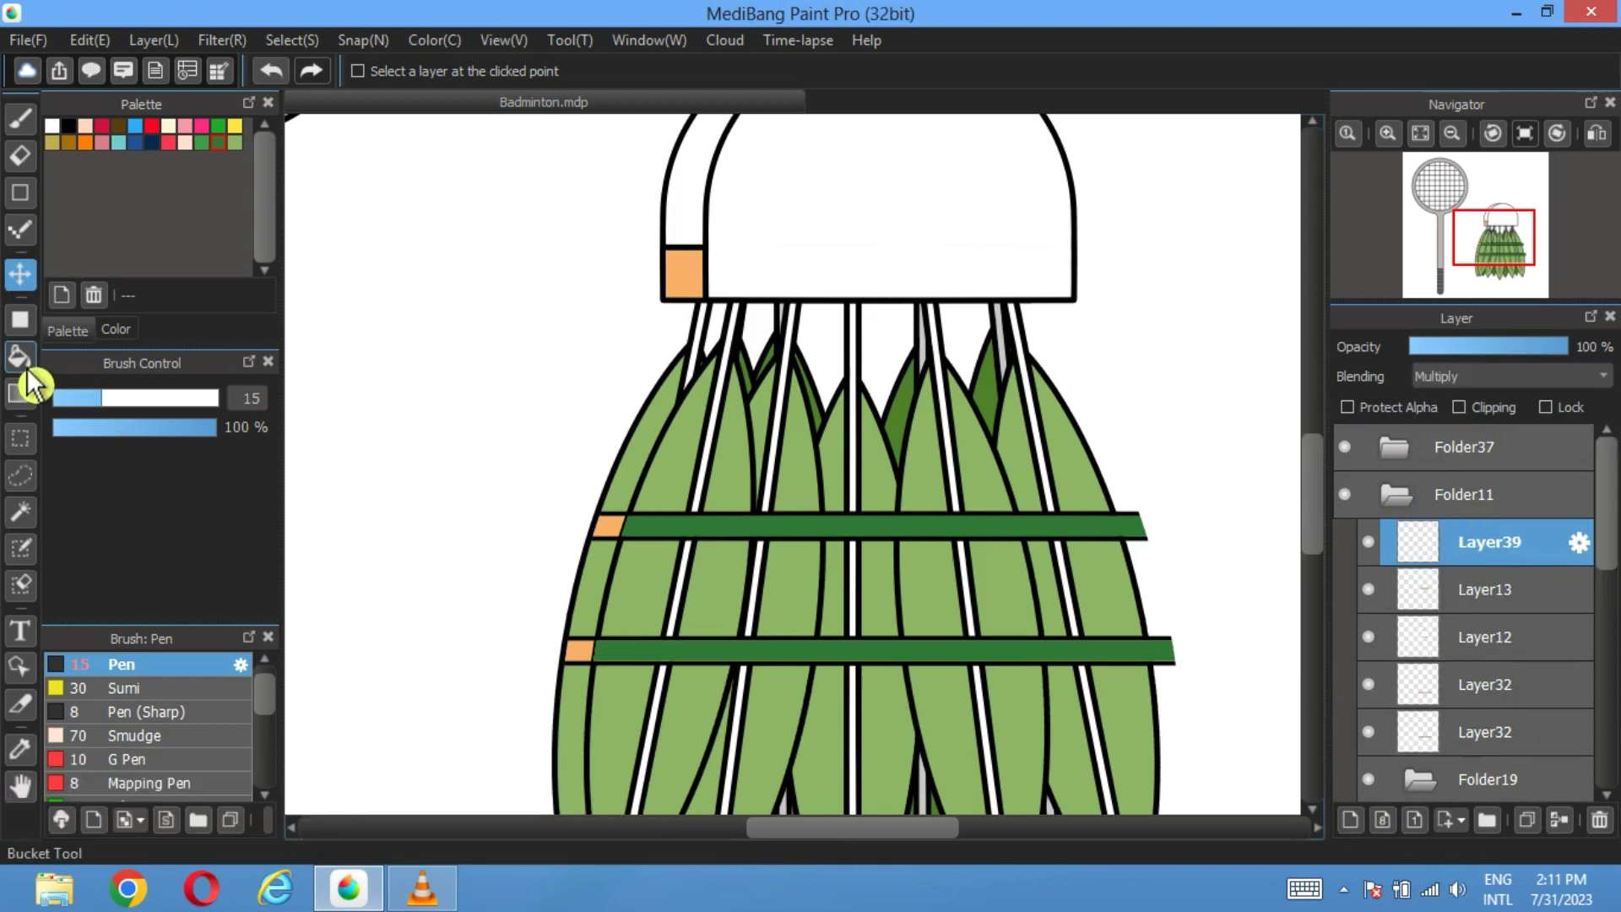
# Step: Sample the orange and bucket-fill the exposed left ends of the cork band and both strips as shading
pyautogui.click(22, 747)
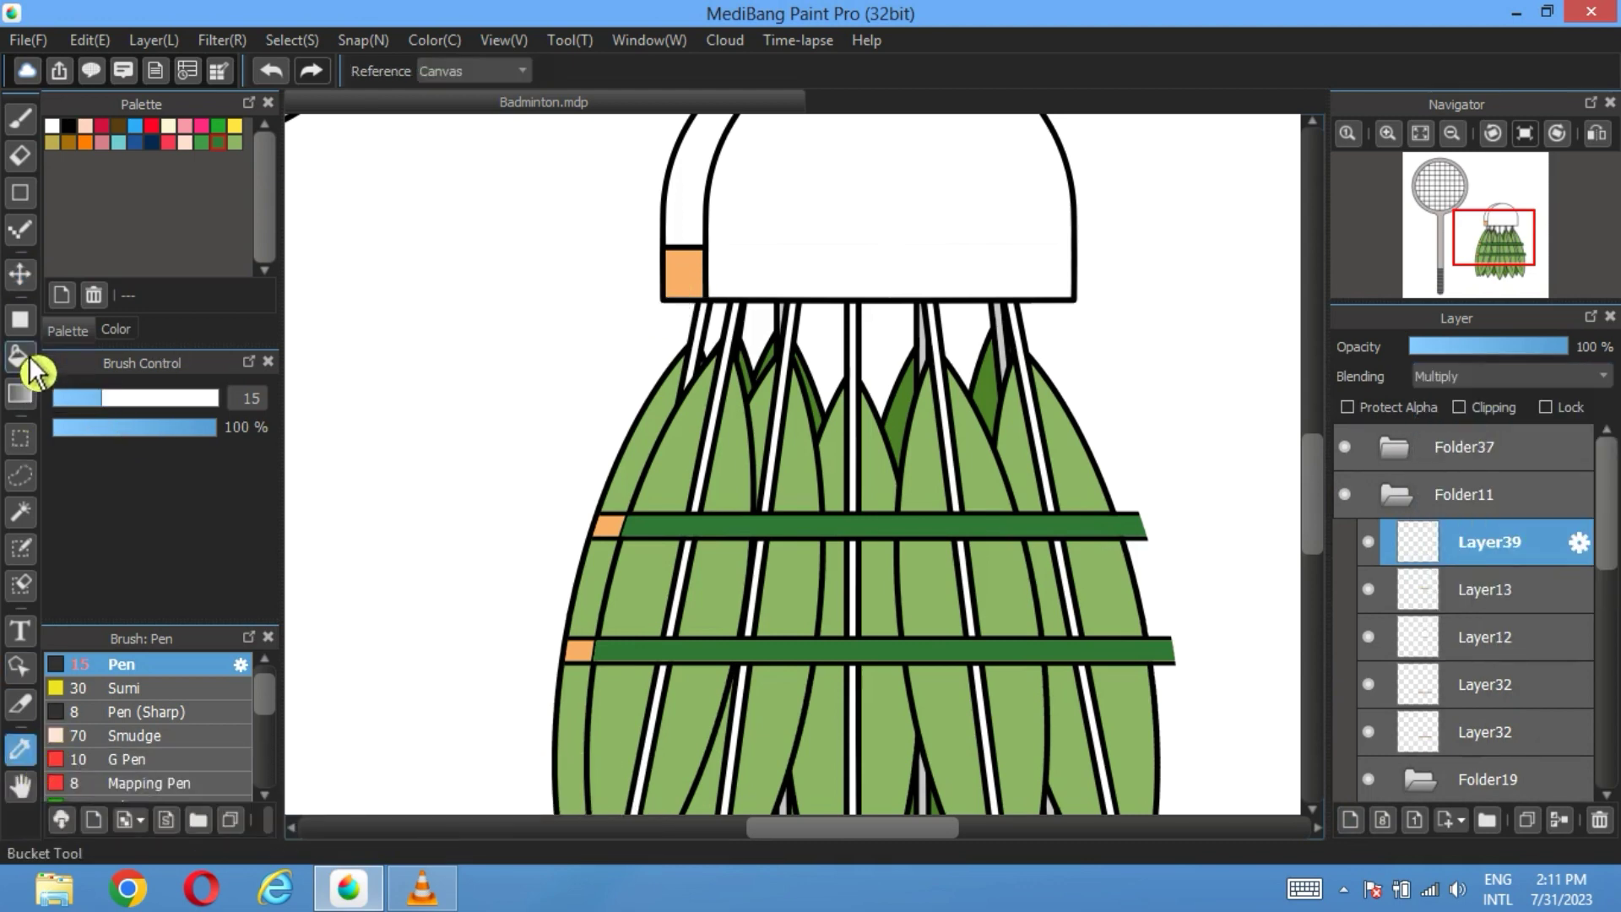
pyautogui.click(20, 356)
pyautogui.click(684, 272)
pyautogui.click(609, 526)
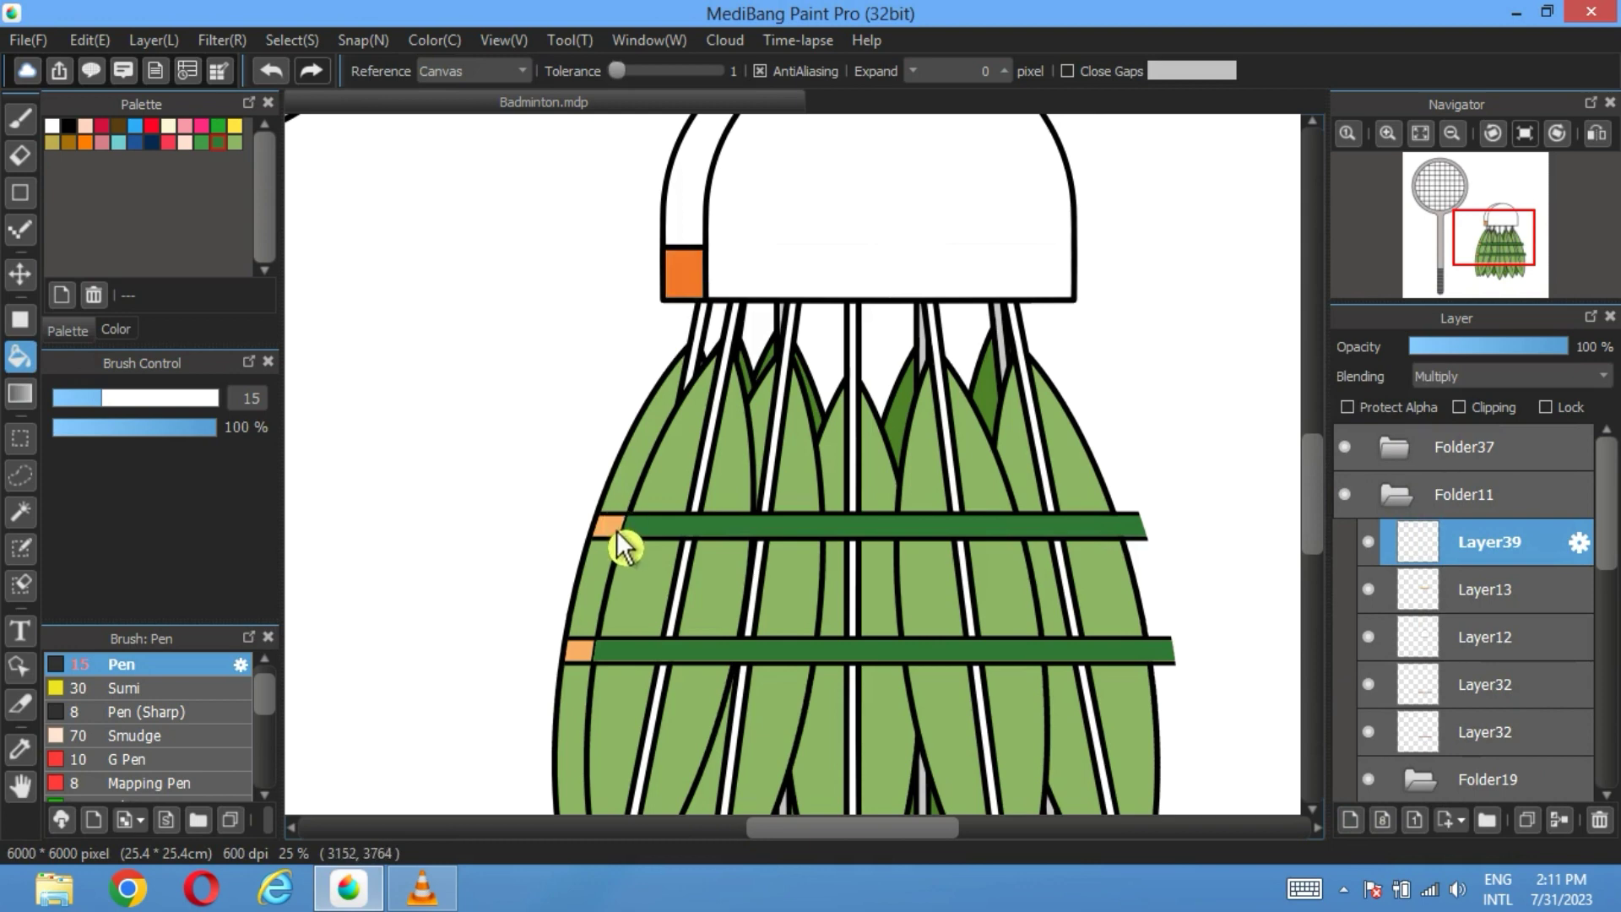
pyautogui.click(586, 657)
# Step: Sample the feather's light green and bucket-fill the exposed left-edge sections of the outermost left feather as shading
pyautogui.moveTo(506, 416); pyautogui.dragTo(514, 275)
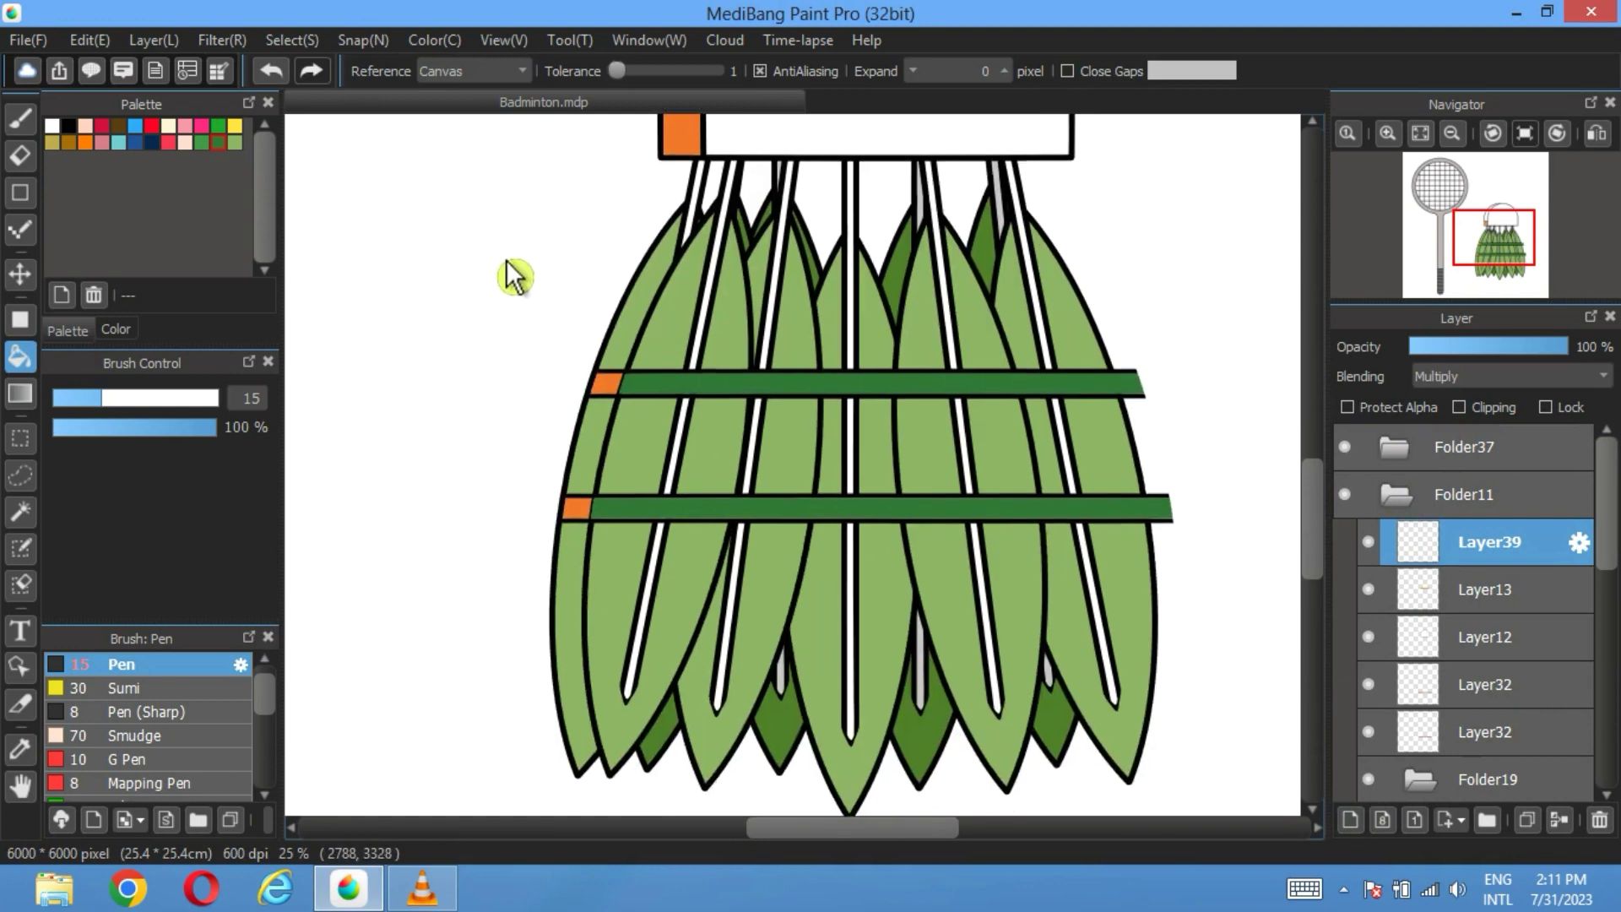
pyautogui.click(20, 749)
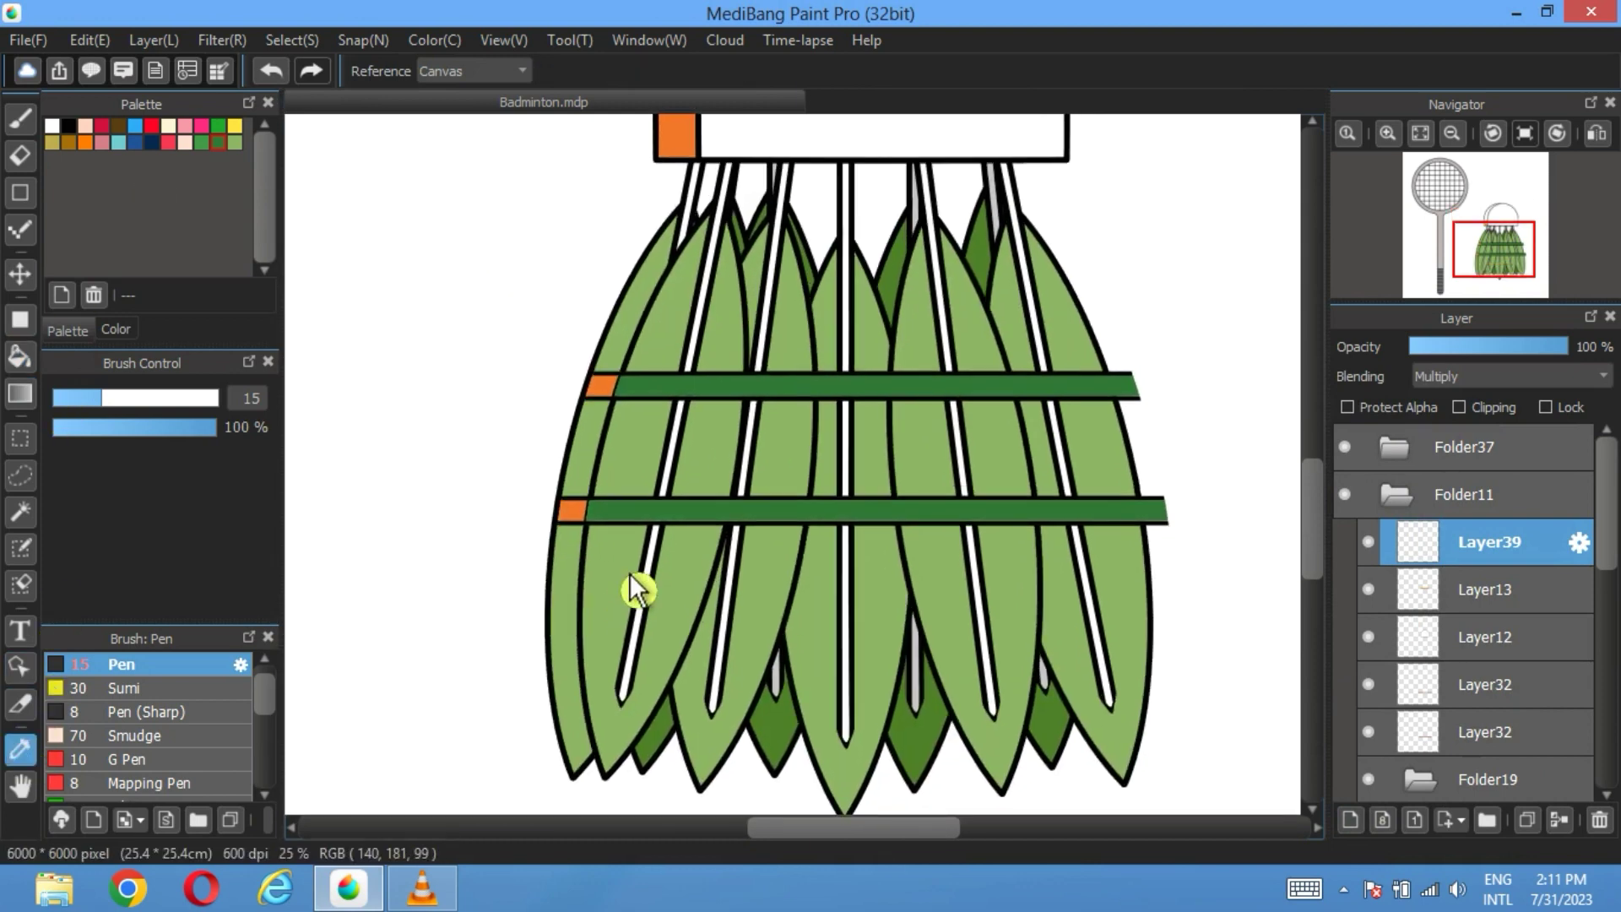
pyautogui.click(21, 356)
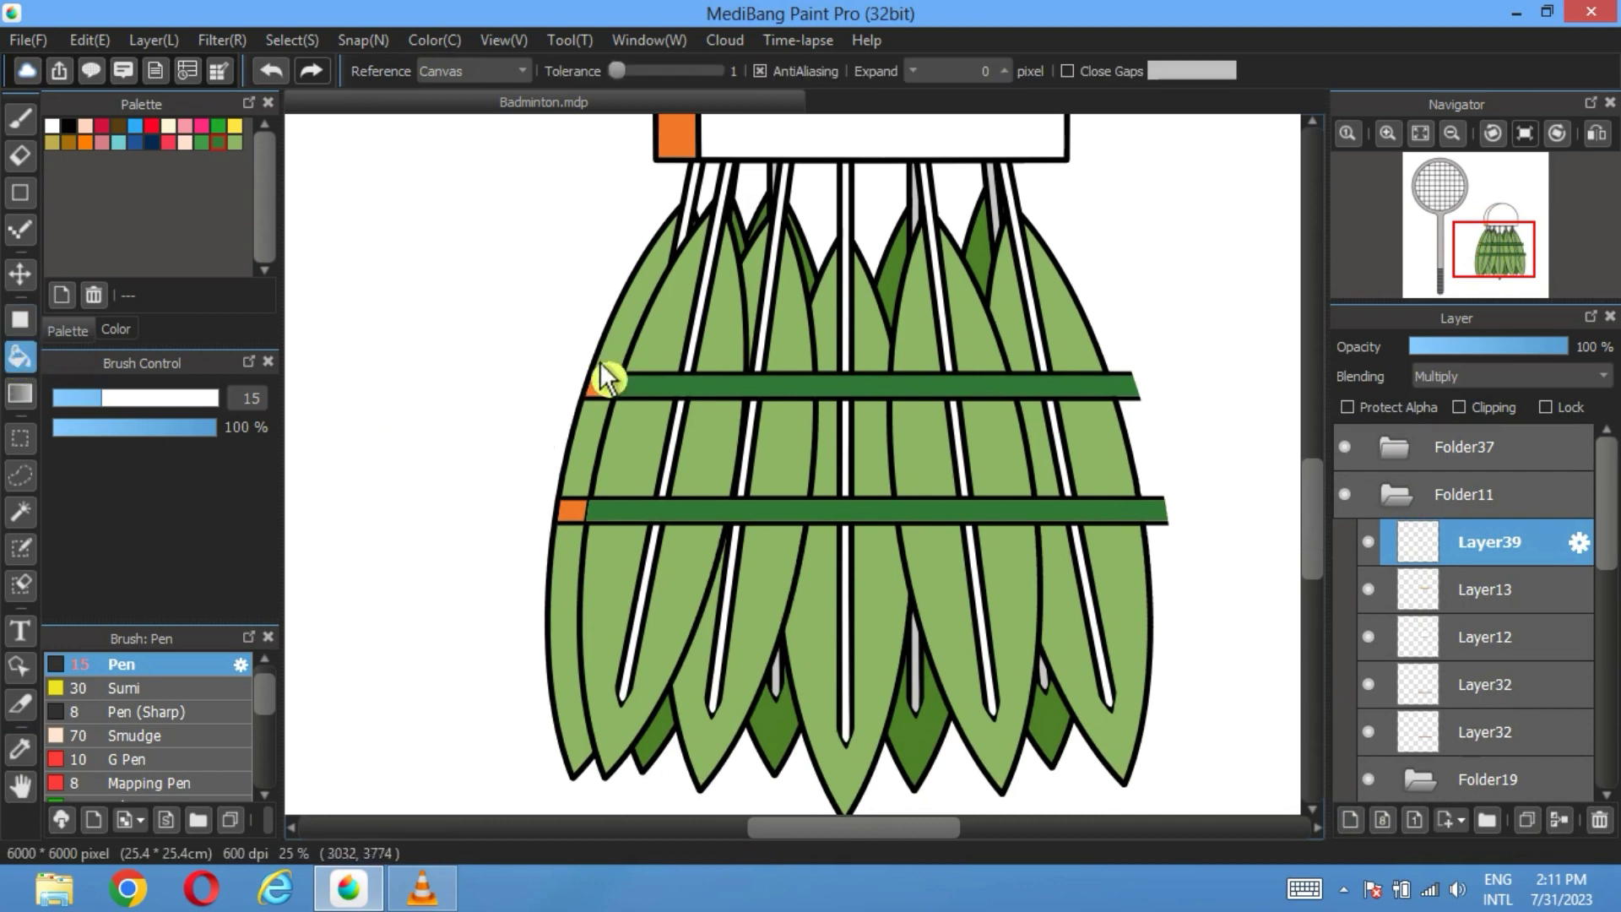
pyautogui.click(629, 331)
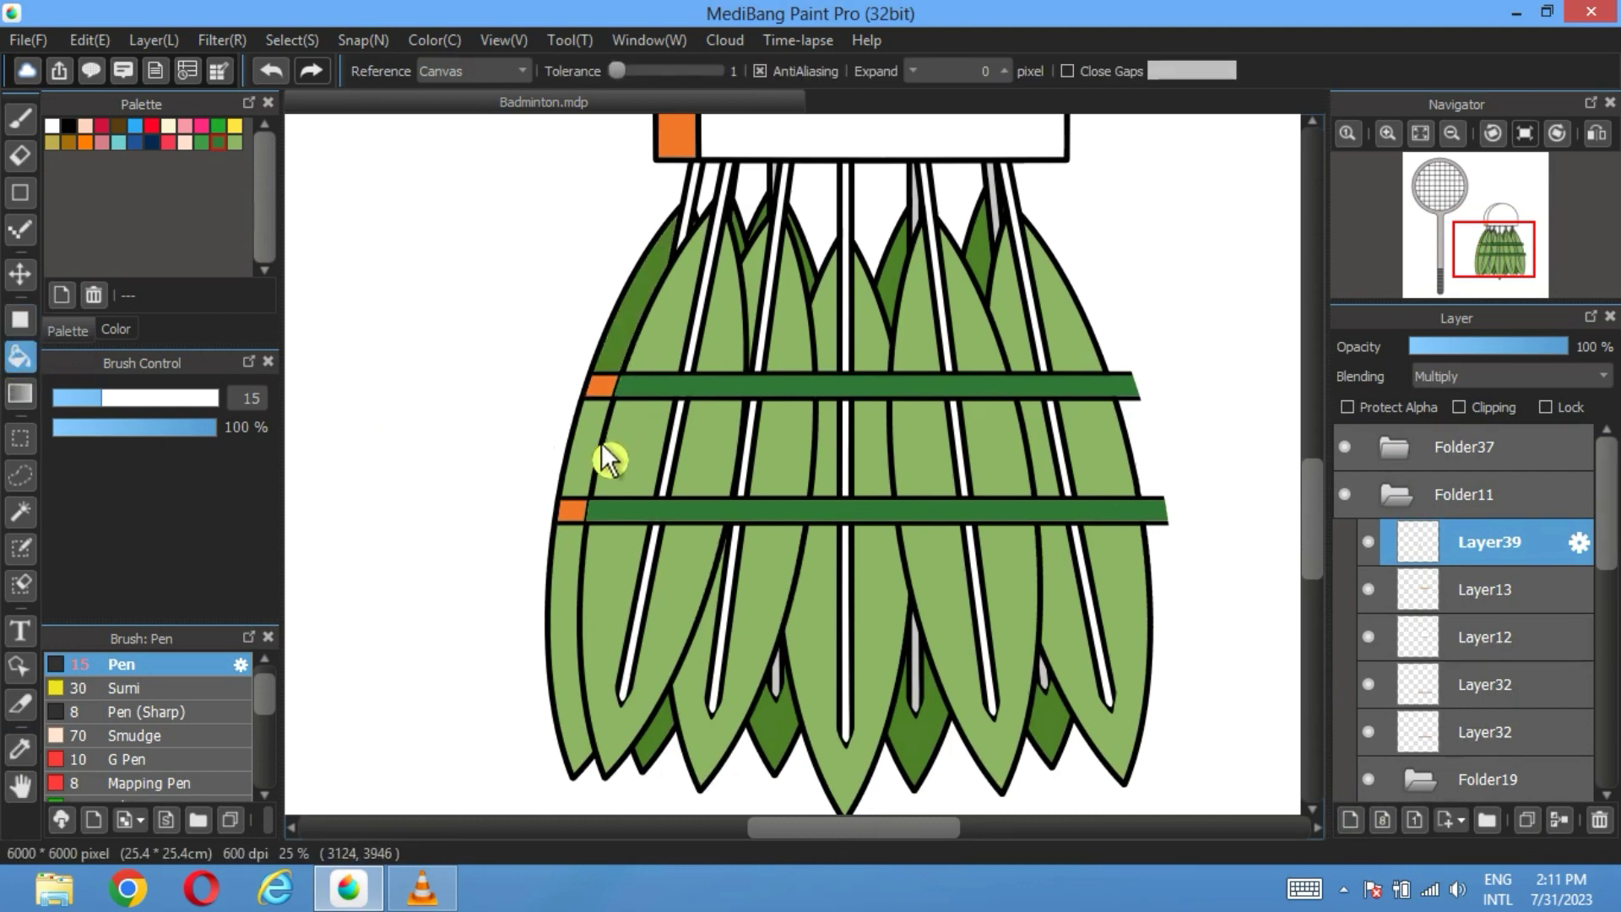
pyautogui.click(581, 603)
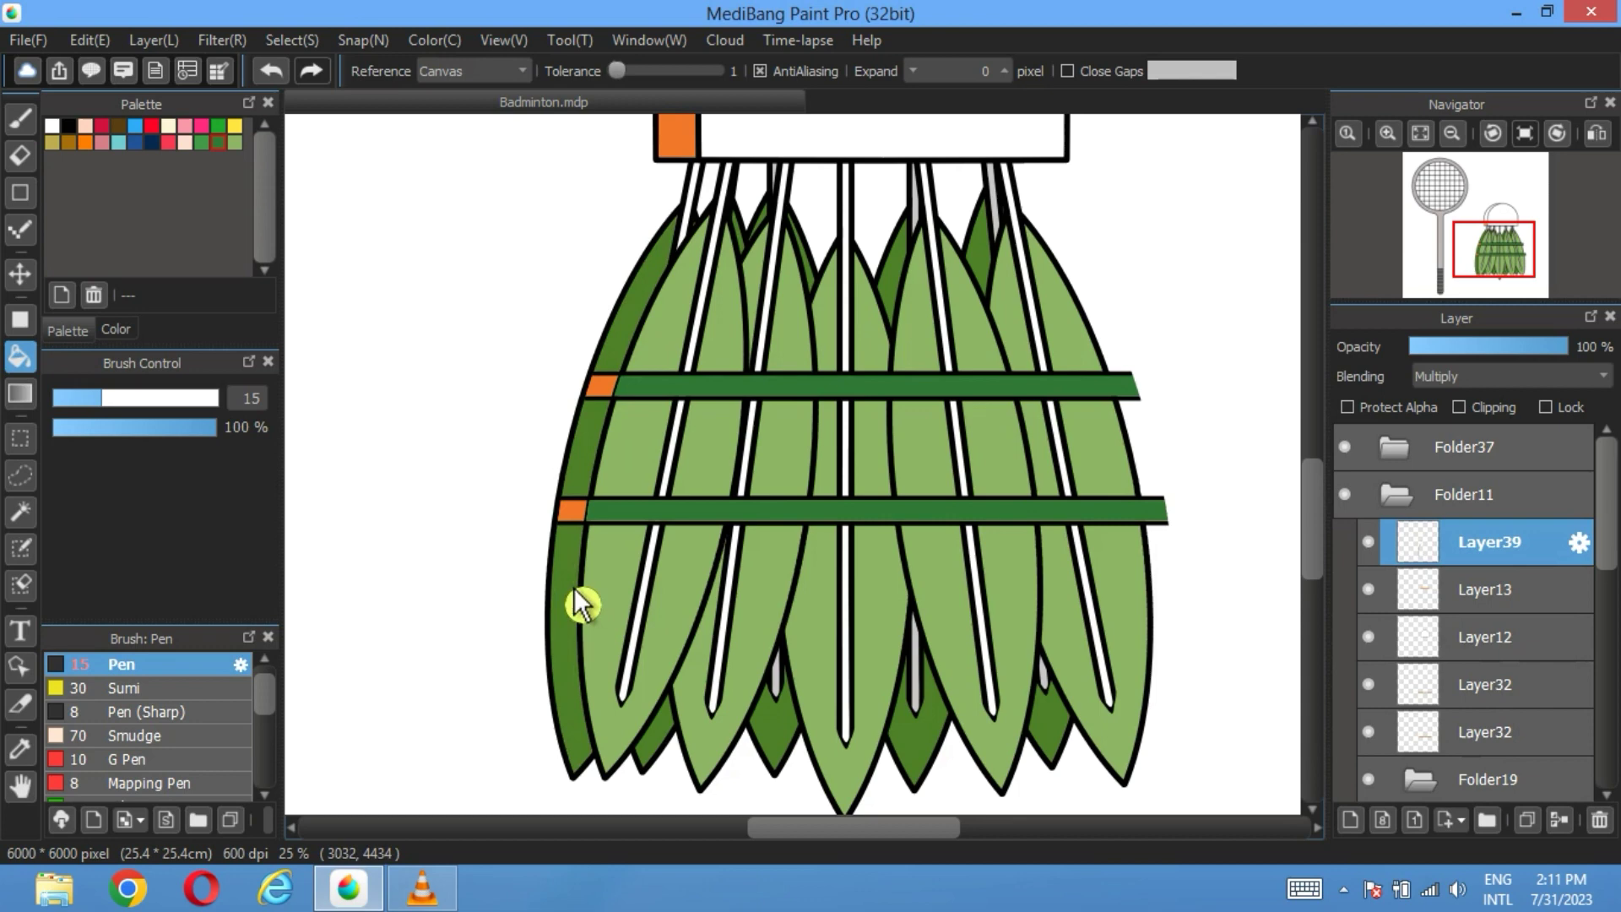
# Step: Pick light grey #CECBCA and bucket-fill the exposed left quill sections and the cork's left edge
pyautogui.click(1345, 447)
pyautogui.click(1347, 455)
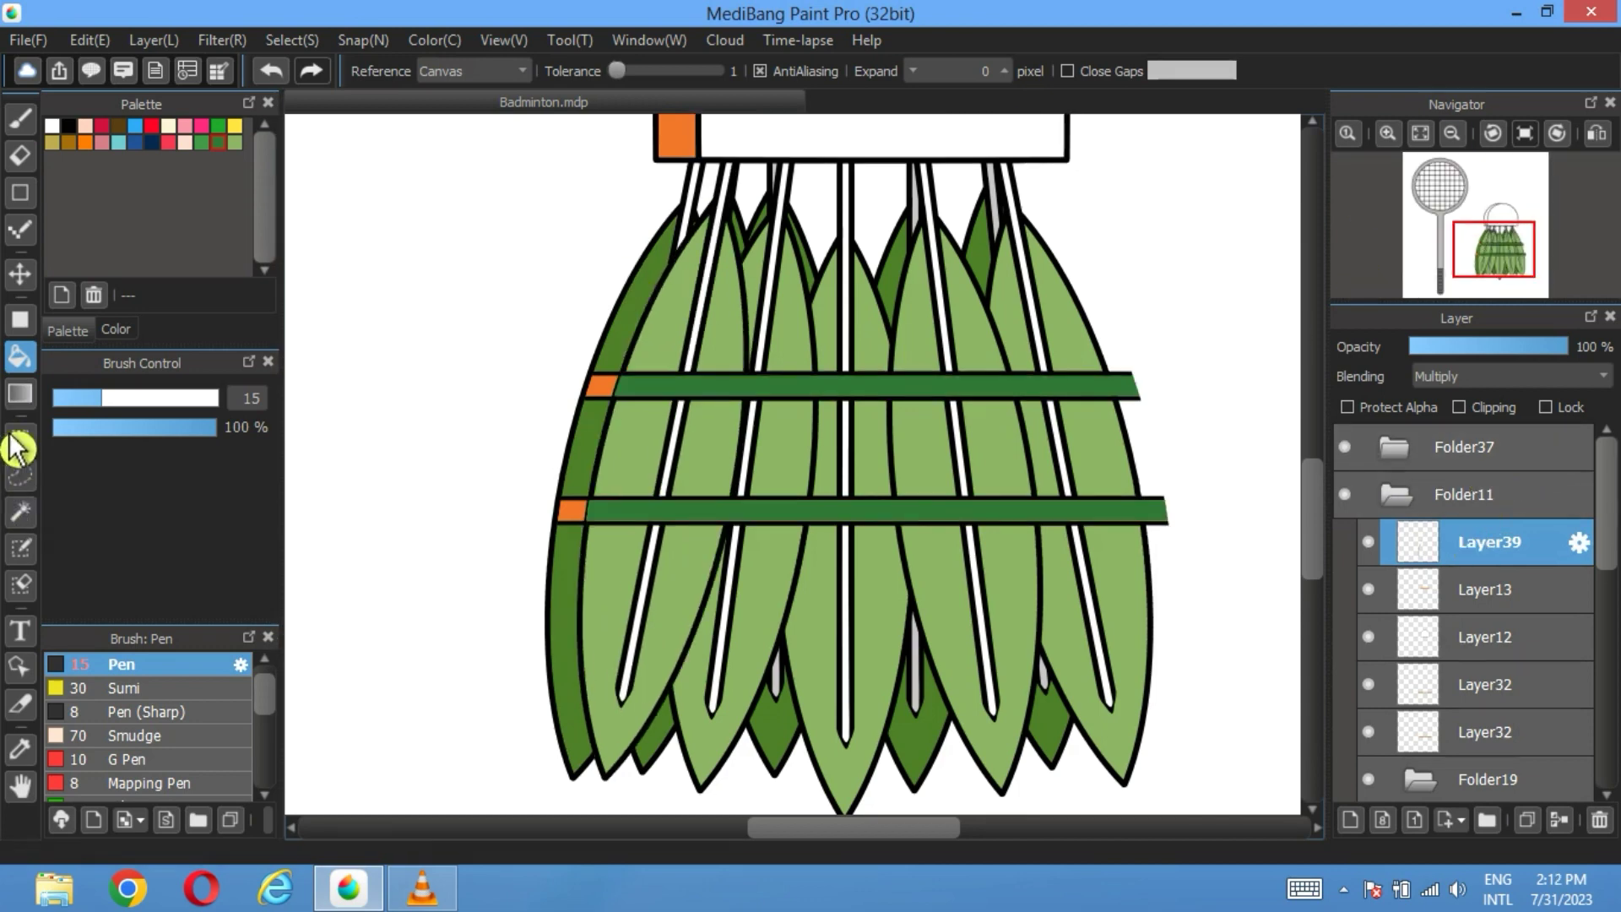
pyautogui.click(114, 330)
pyautogui.click(129, 159)
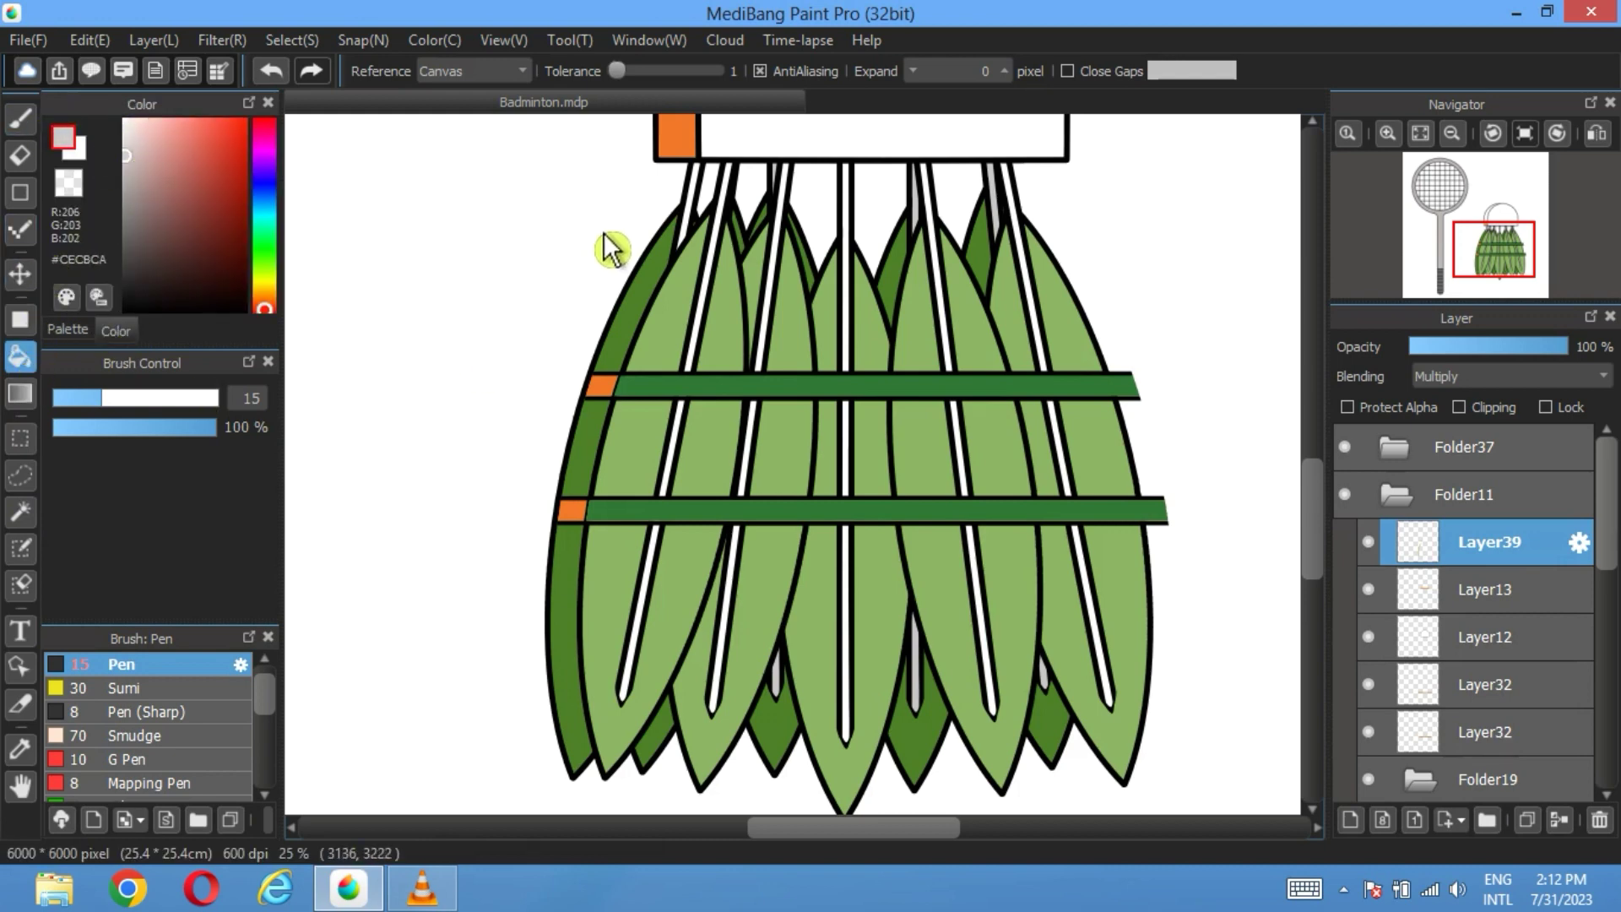
pyautogui.scroll(2, 583, 337)
pyautogui.scroll(2, 695, 423)
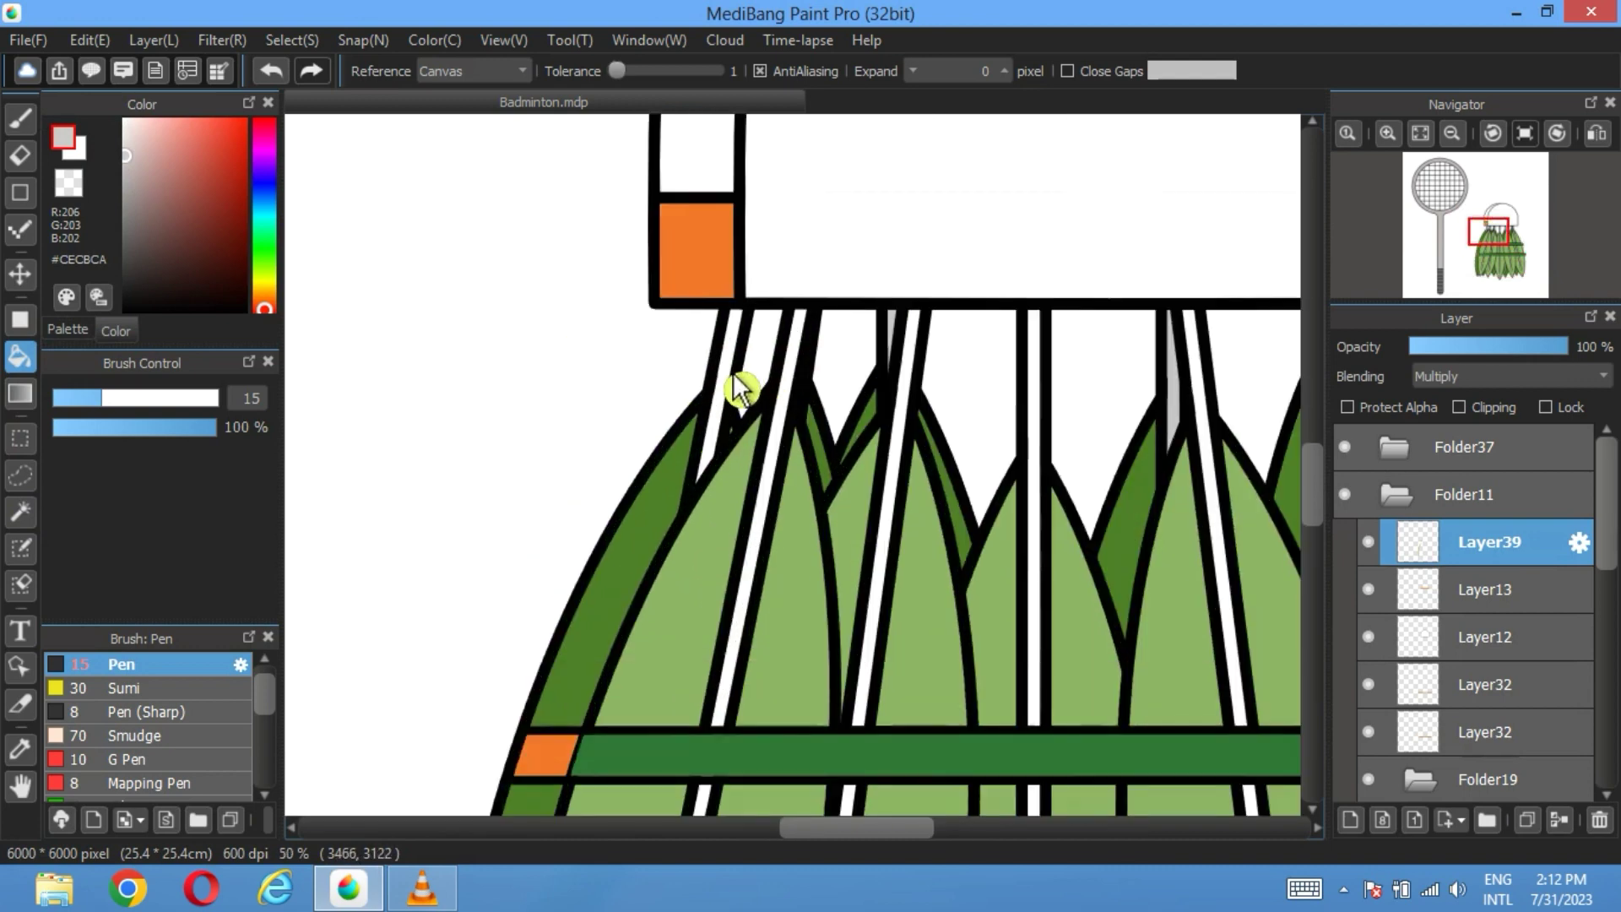
pyautogui.scroll(3, 741, 390)
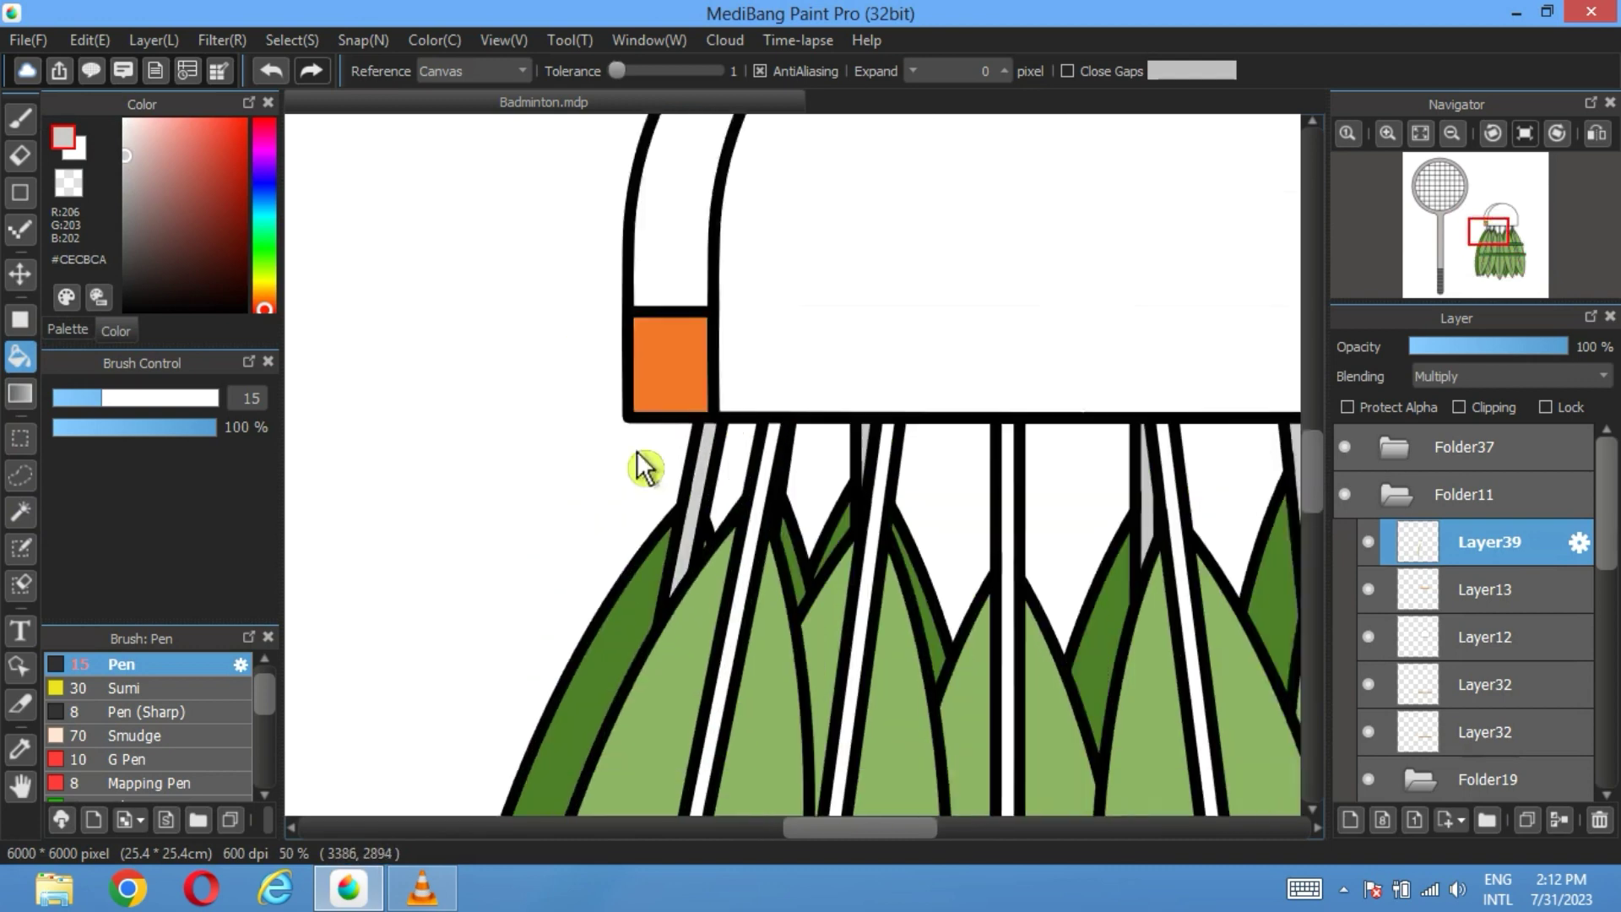
pyautogui.click(654, 347)
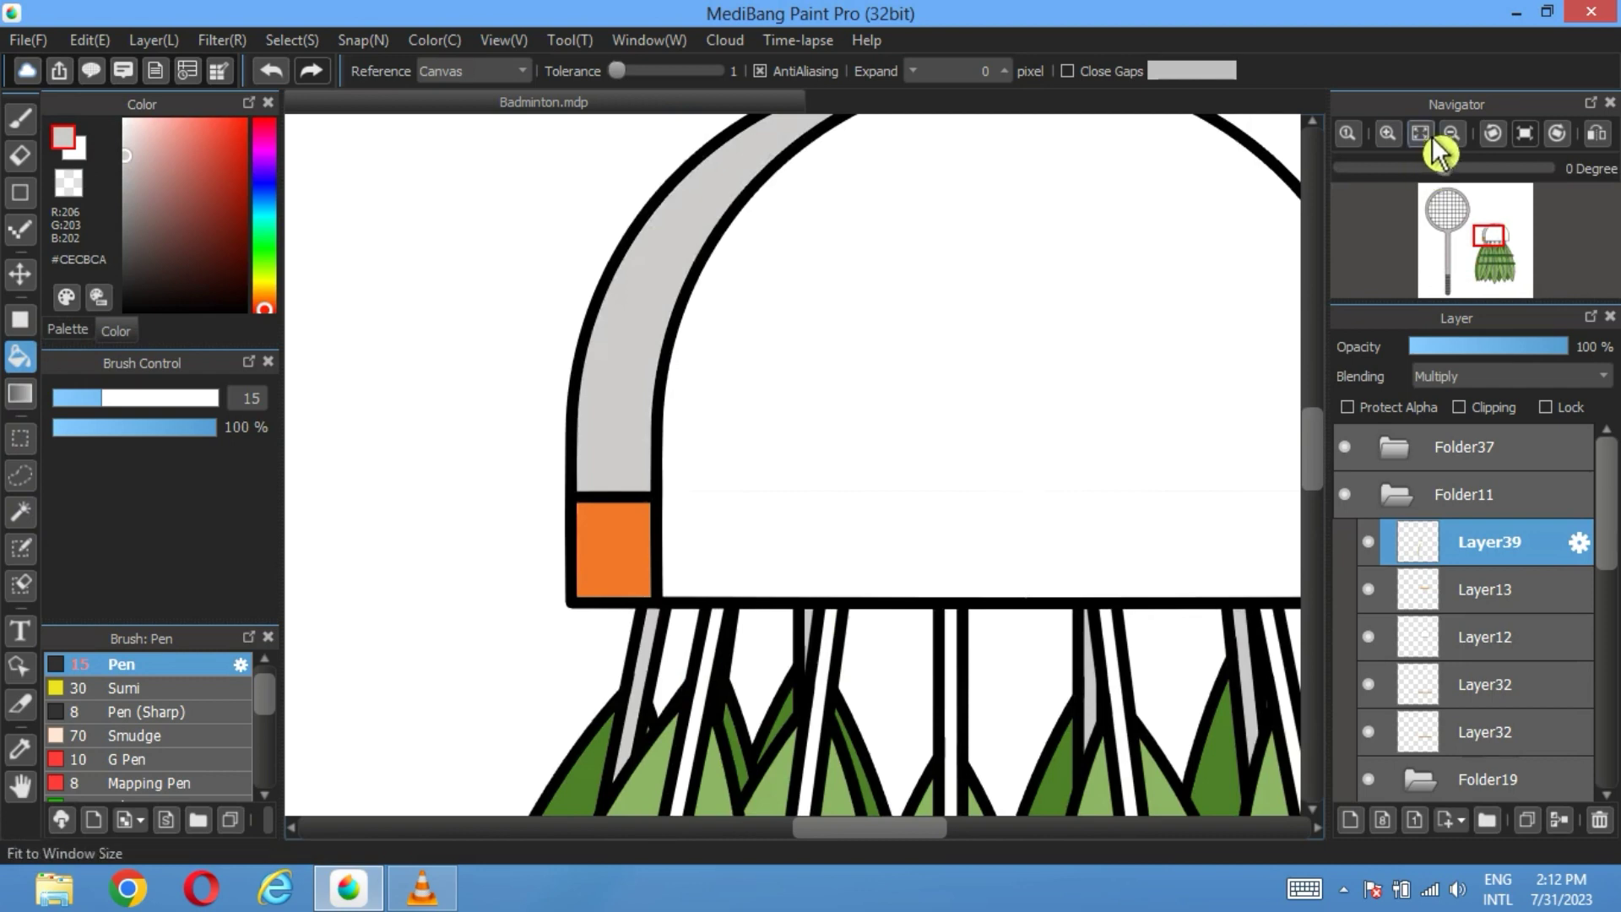
# Step: Hide Folder37 and lower the Multiply shading layer's opacity to 73%
pyautogui.click(1421, 134)
pyautogui.click(1345, 446)
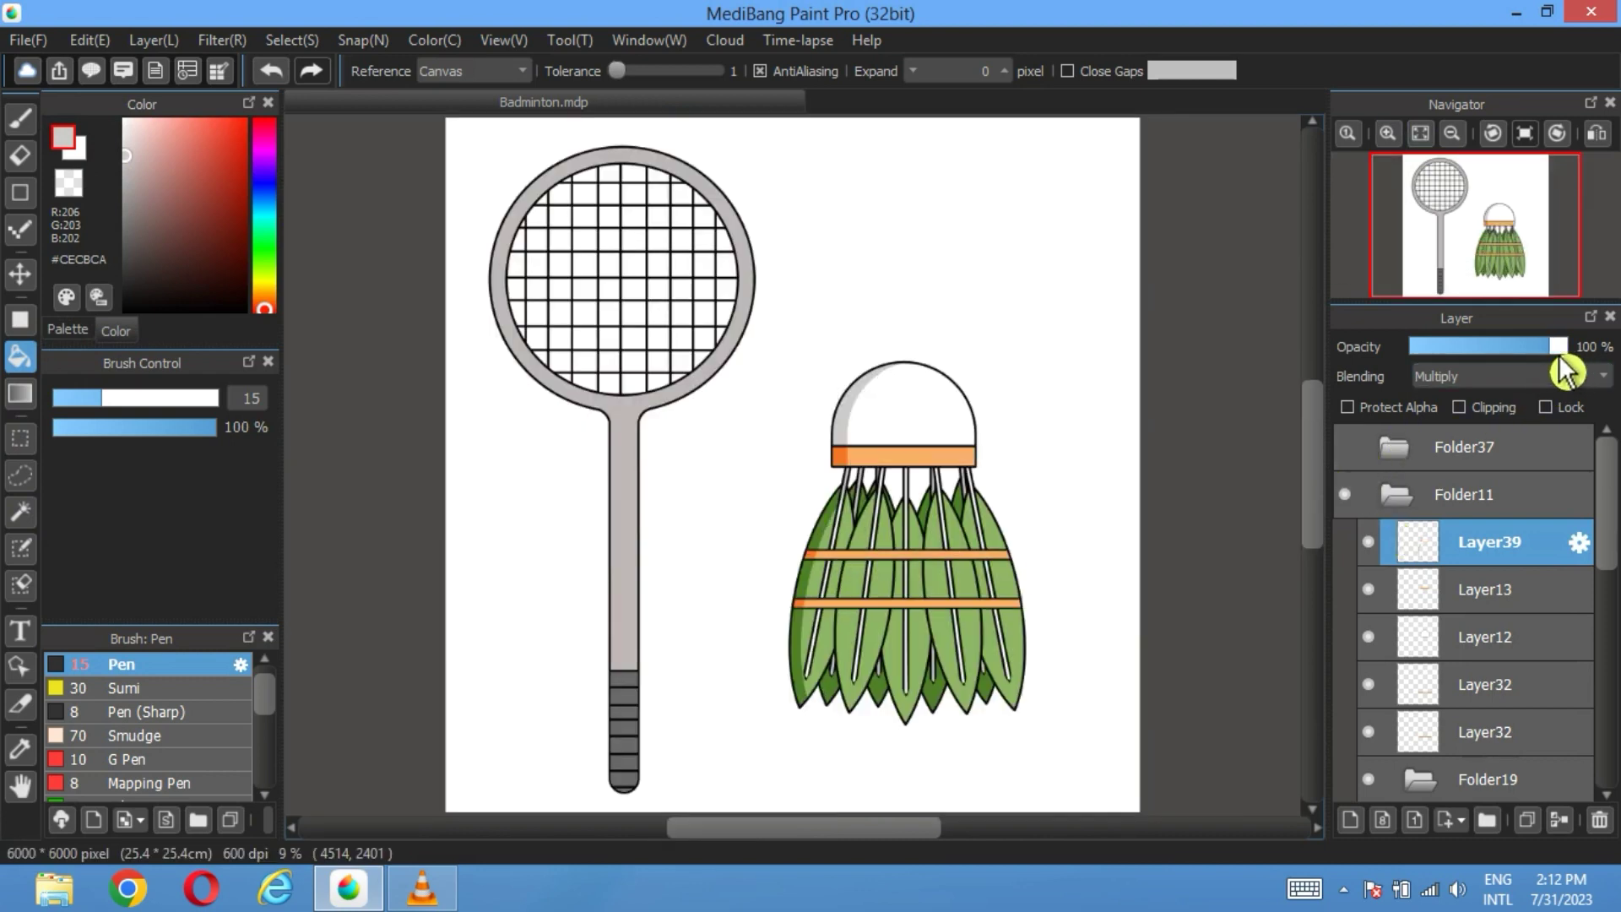
pyautogui.moveTo(1550, 374); pyautogui.dragTo(1543, 378)
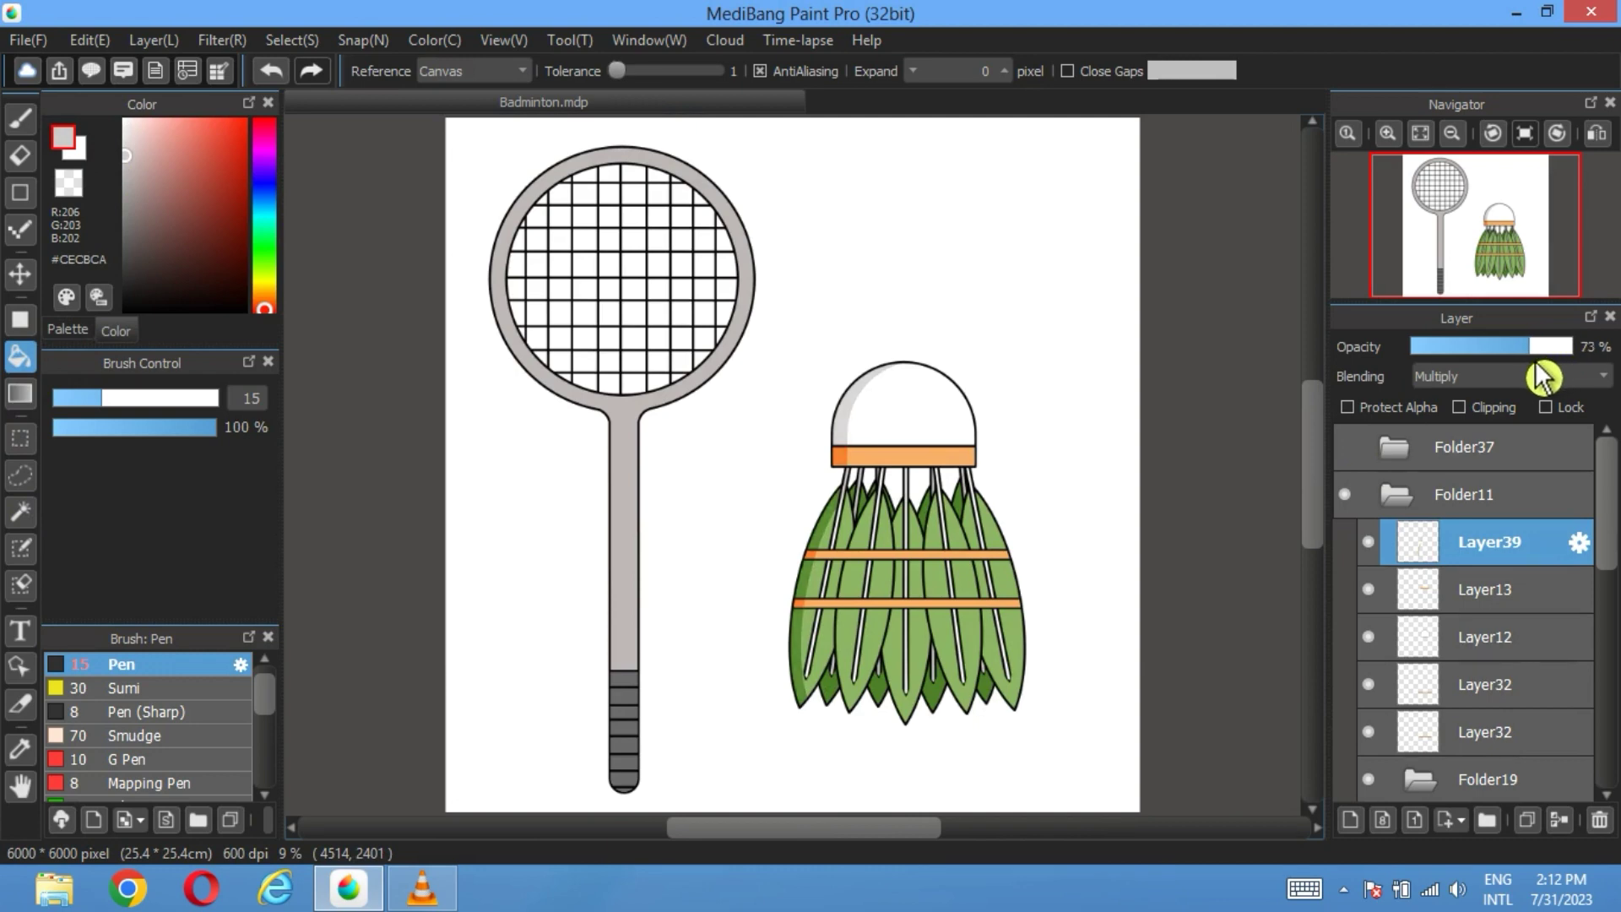
# Step: Delete the helper folder Folder37 and collapse the shuttlecock's Folder11
pyautogui.click(1410, 459)
pyautogui.click(1417, 461)
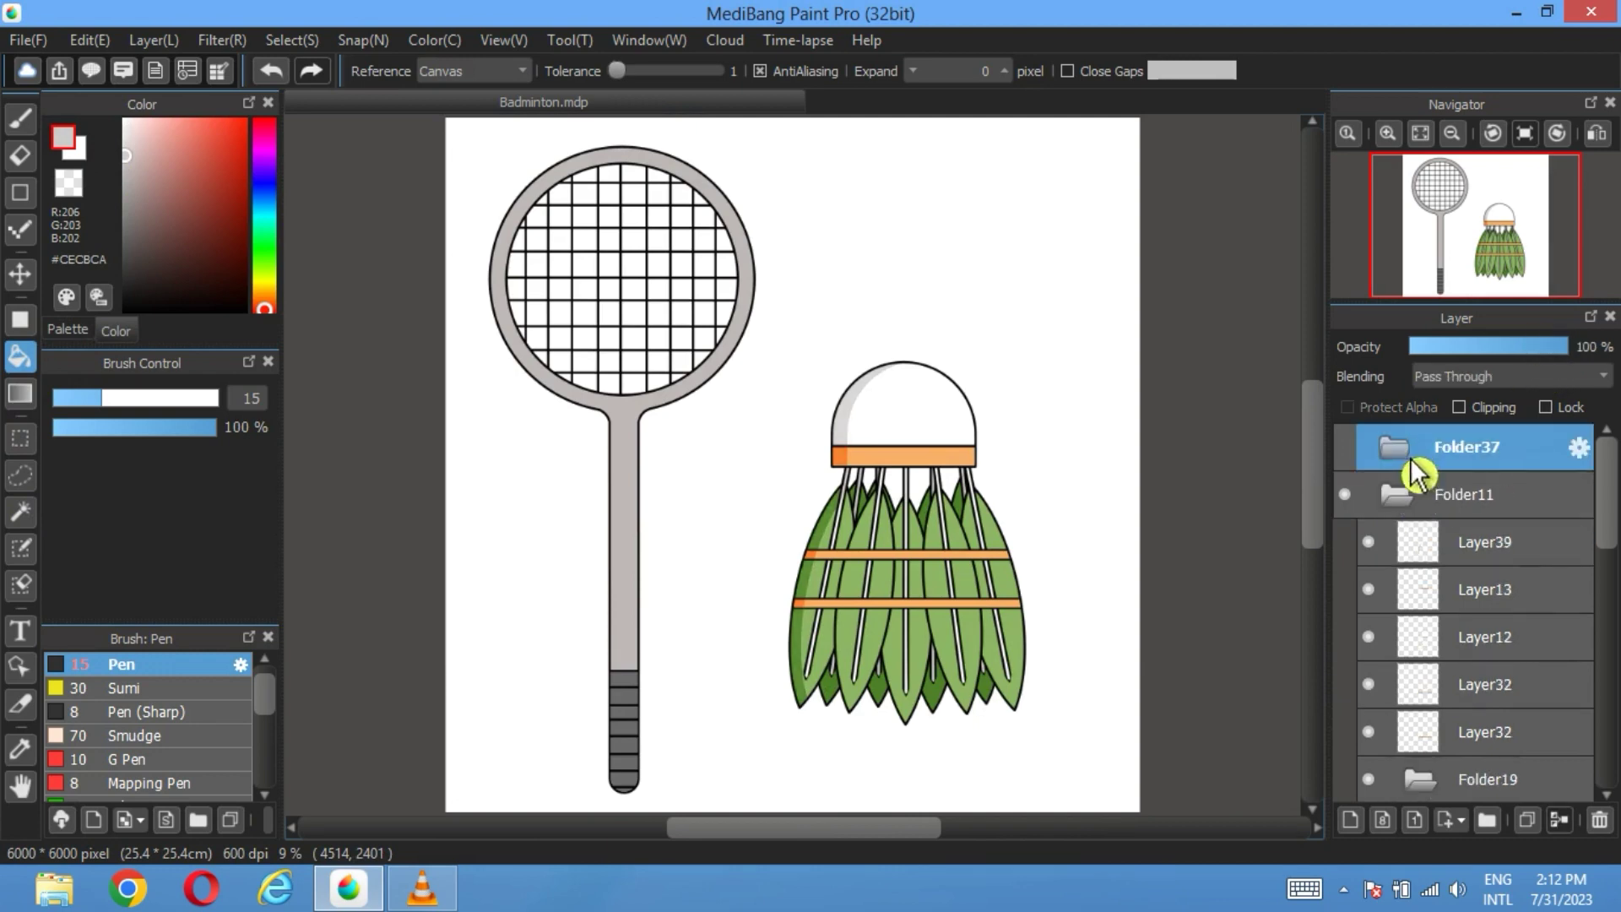
pyautogui.click(1602, 821)
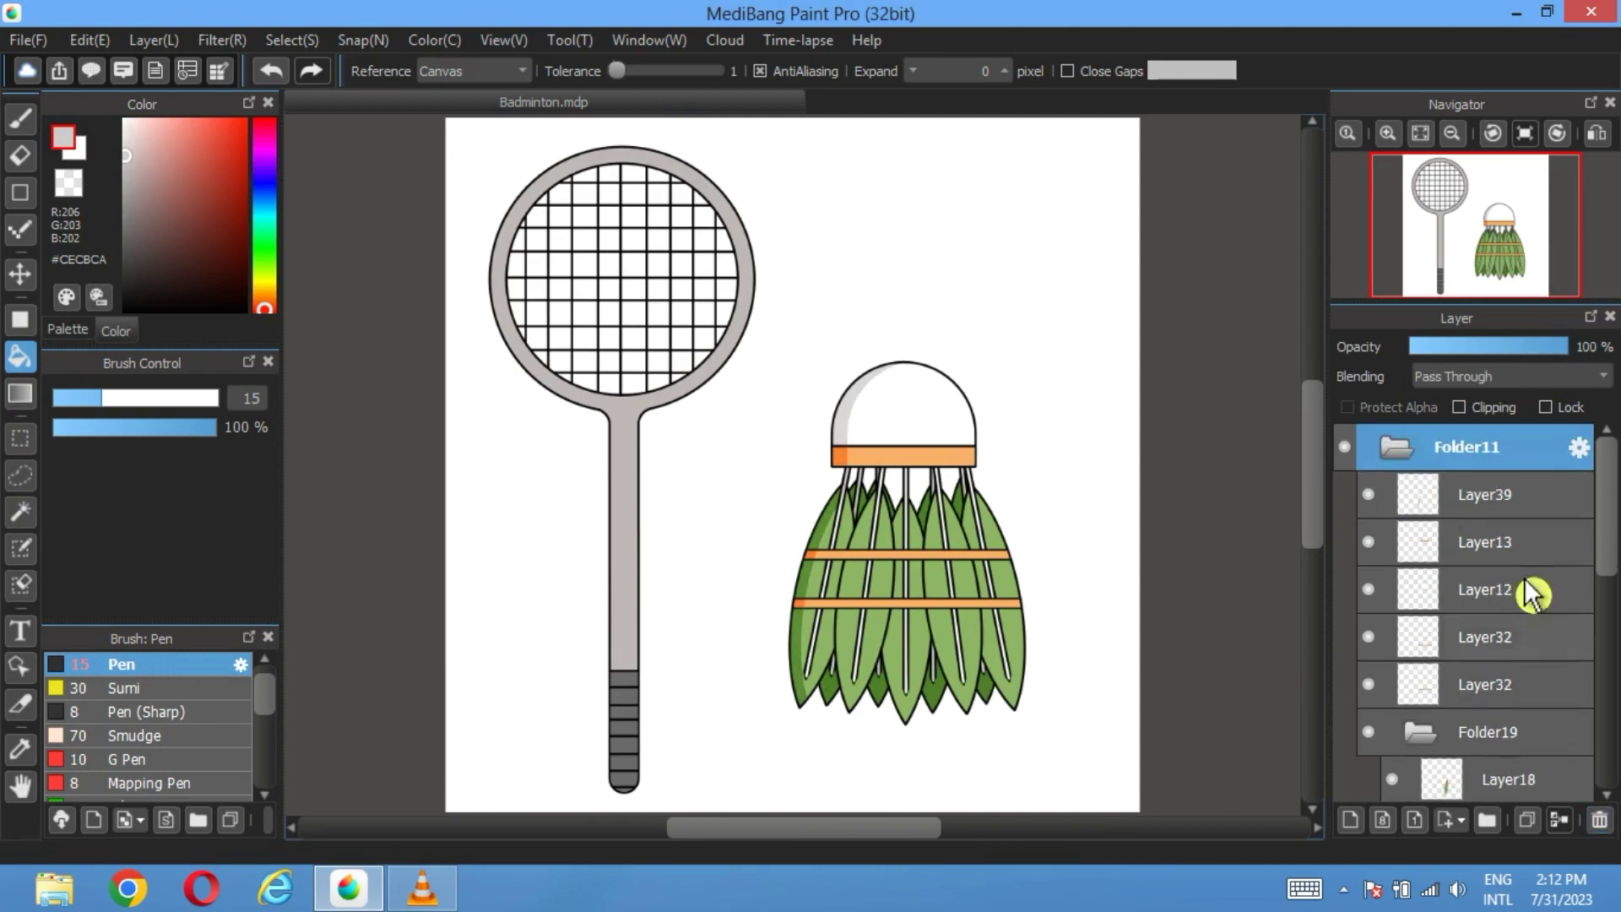
pyautogui.click(1418, 466)
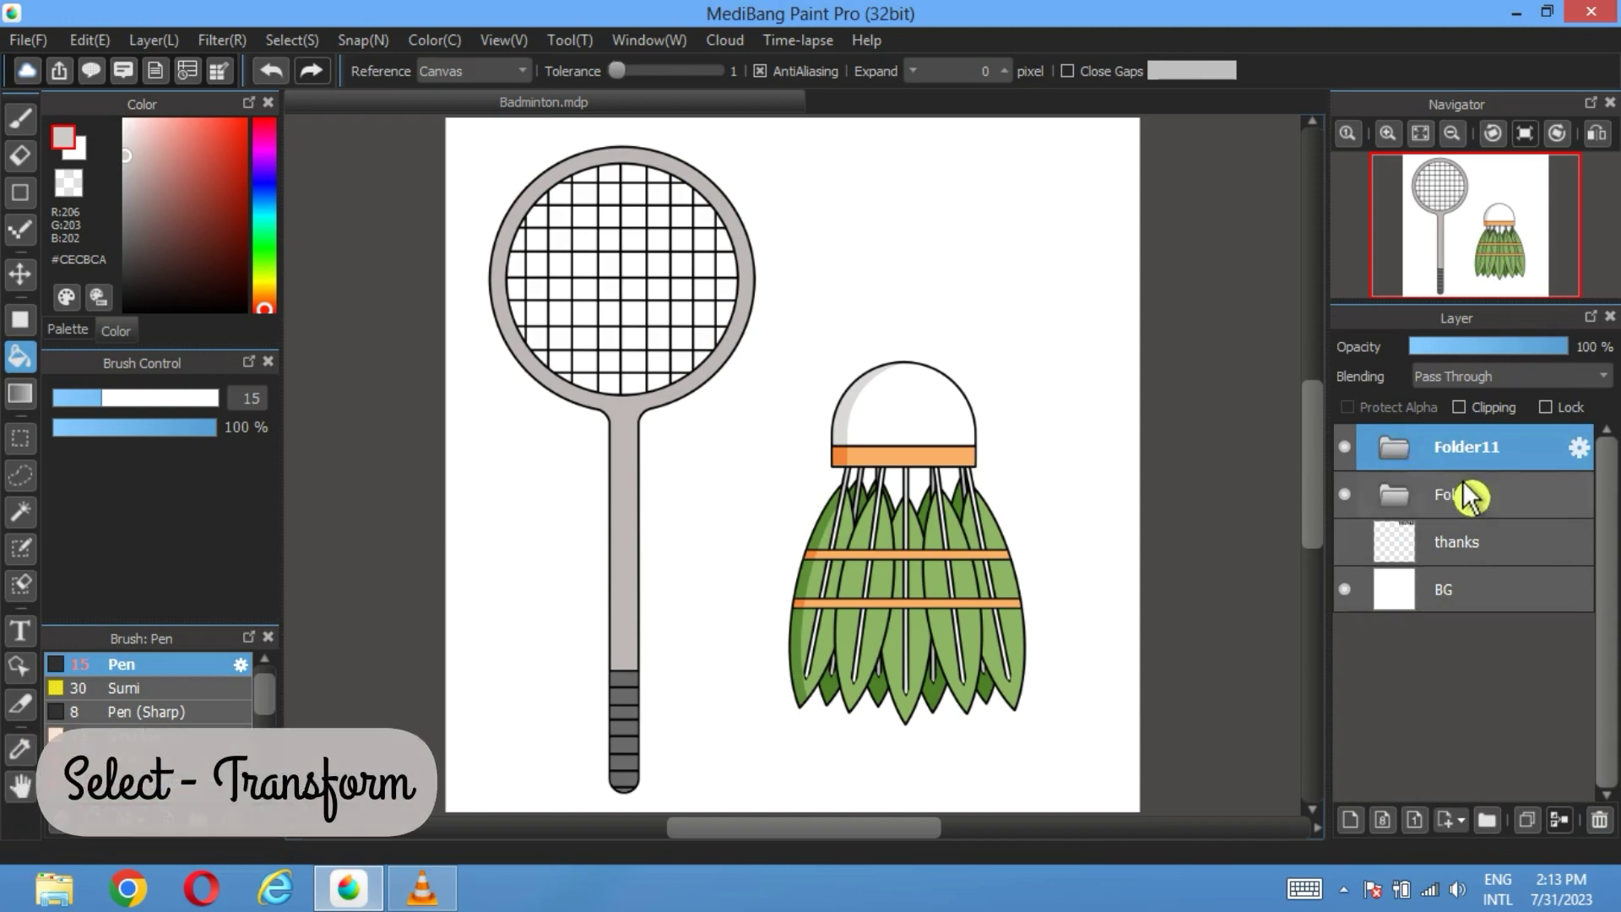
# Step: Transform the shuttlecock folder to tilt it counterclockwise, and transform the racket folder to tilt it clockwise beside it
pyautogui.click(294, 39)
pyautogui.press('Escape')
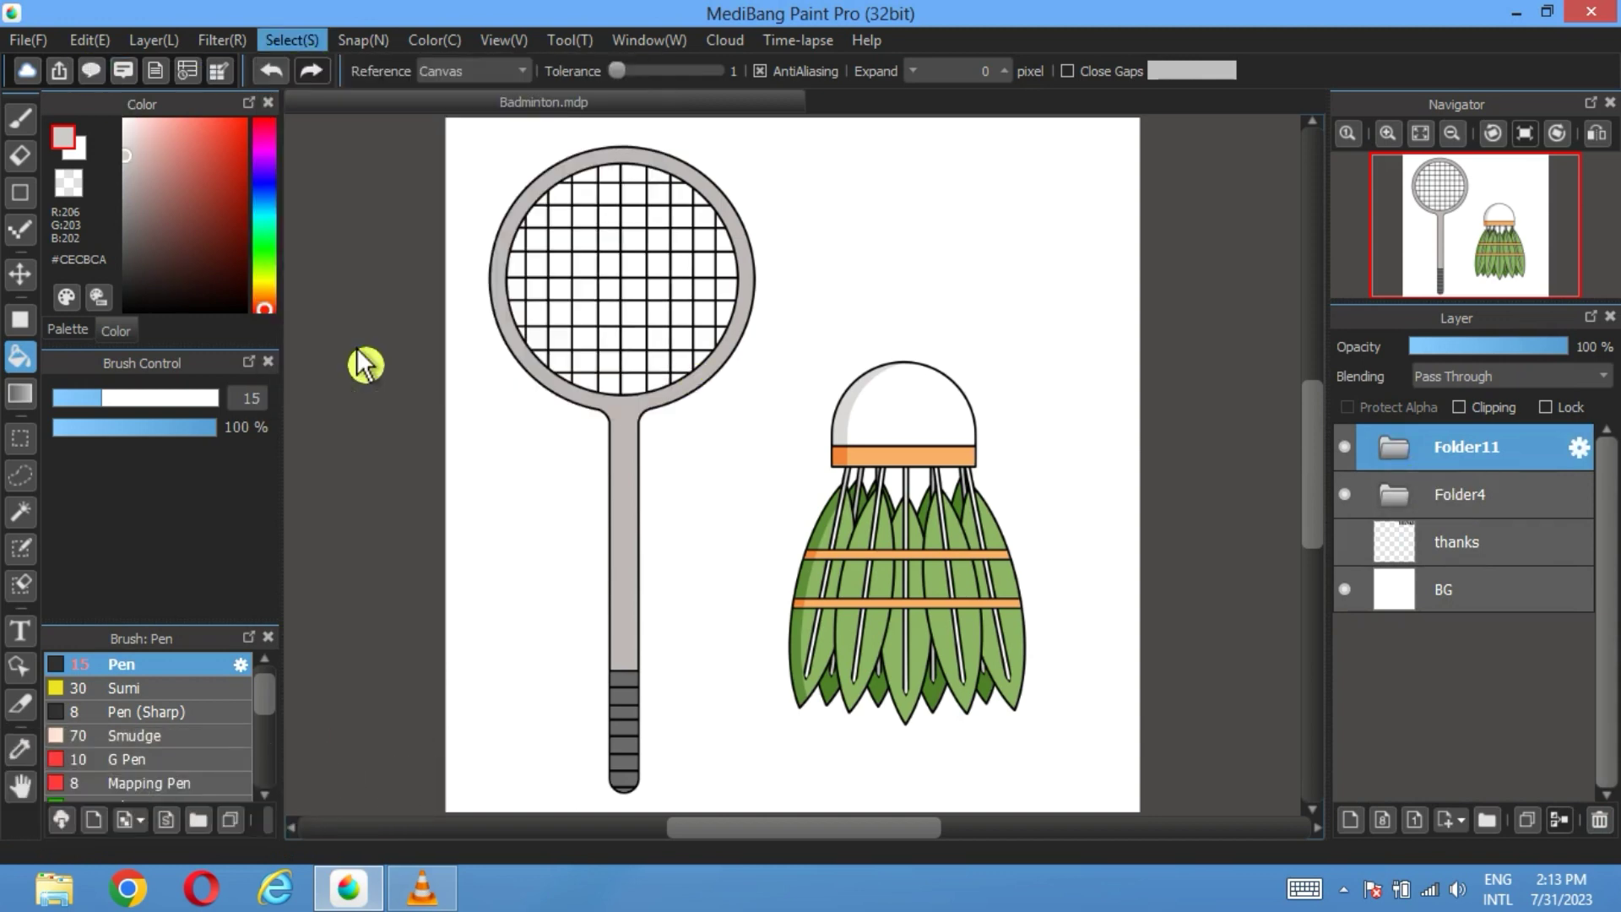
pyautogui.hotkey('ctrl', 't')
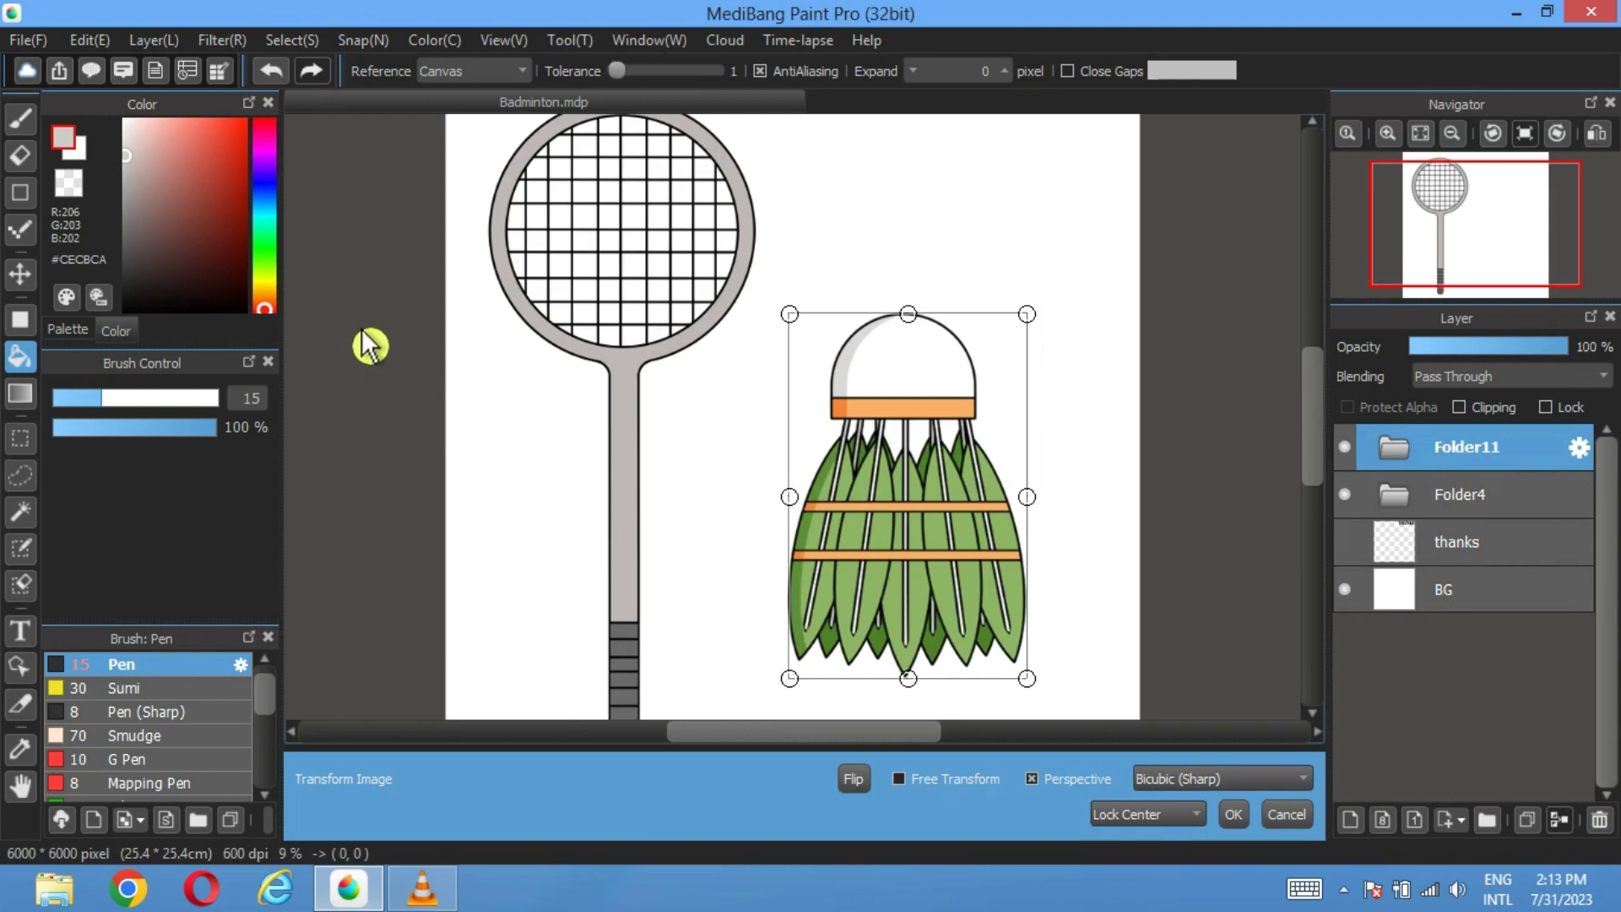
pyautogui.moveTo(783, 372); pyautogui.dragTo(771, 568)
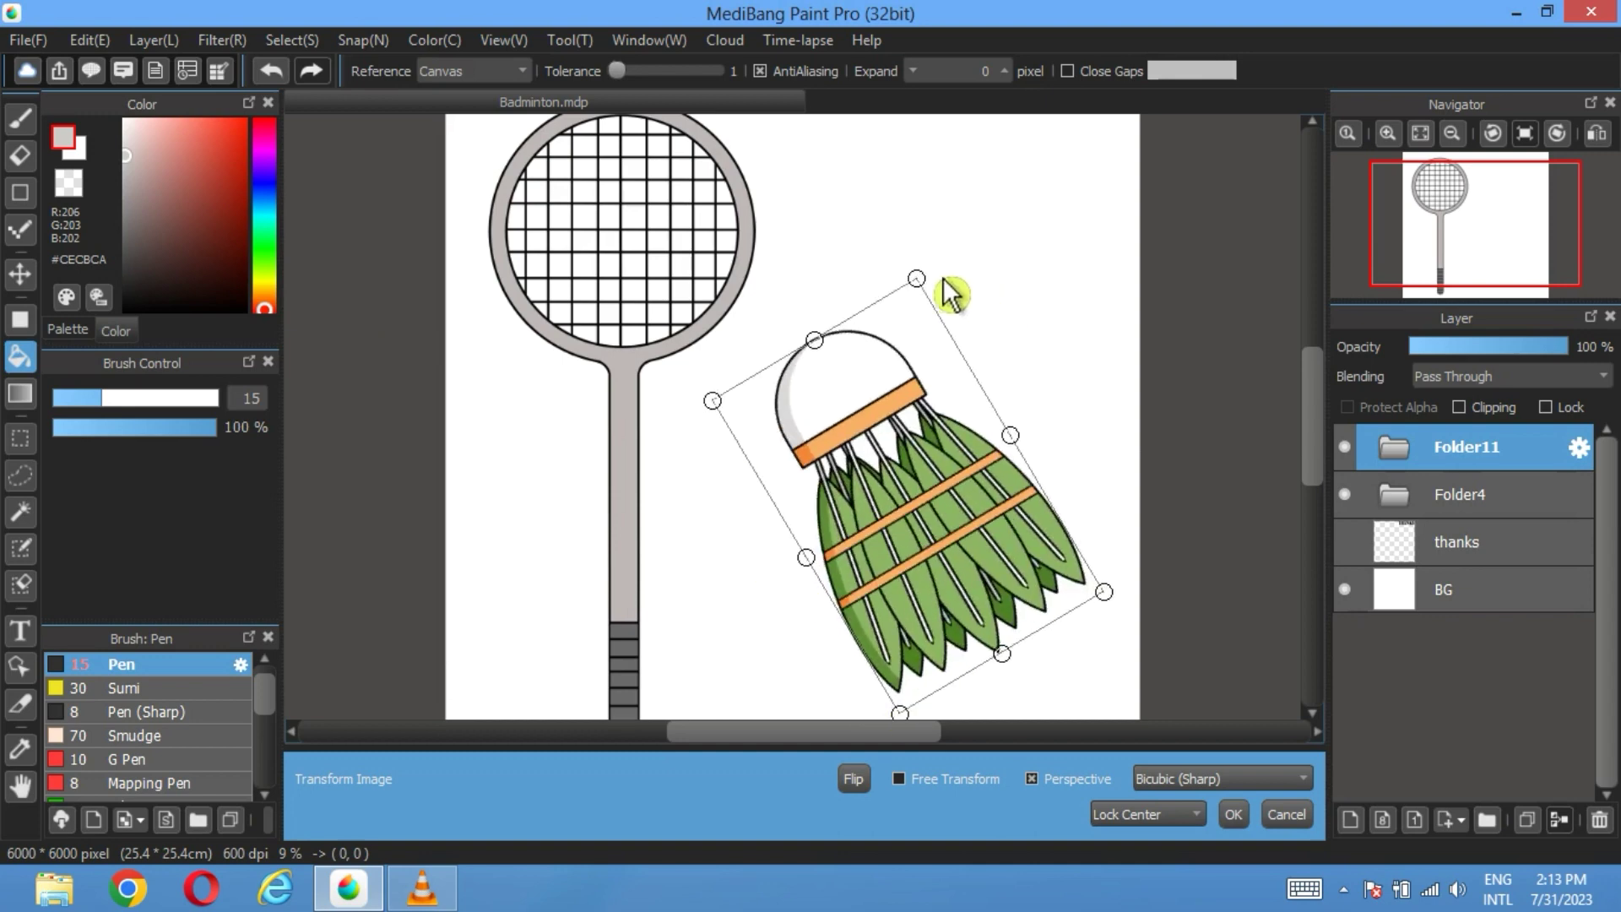
pyautogui.moveTo(944, 281); pyautogui.dragTo(924, 331)
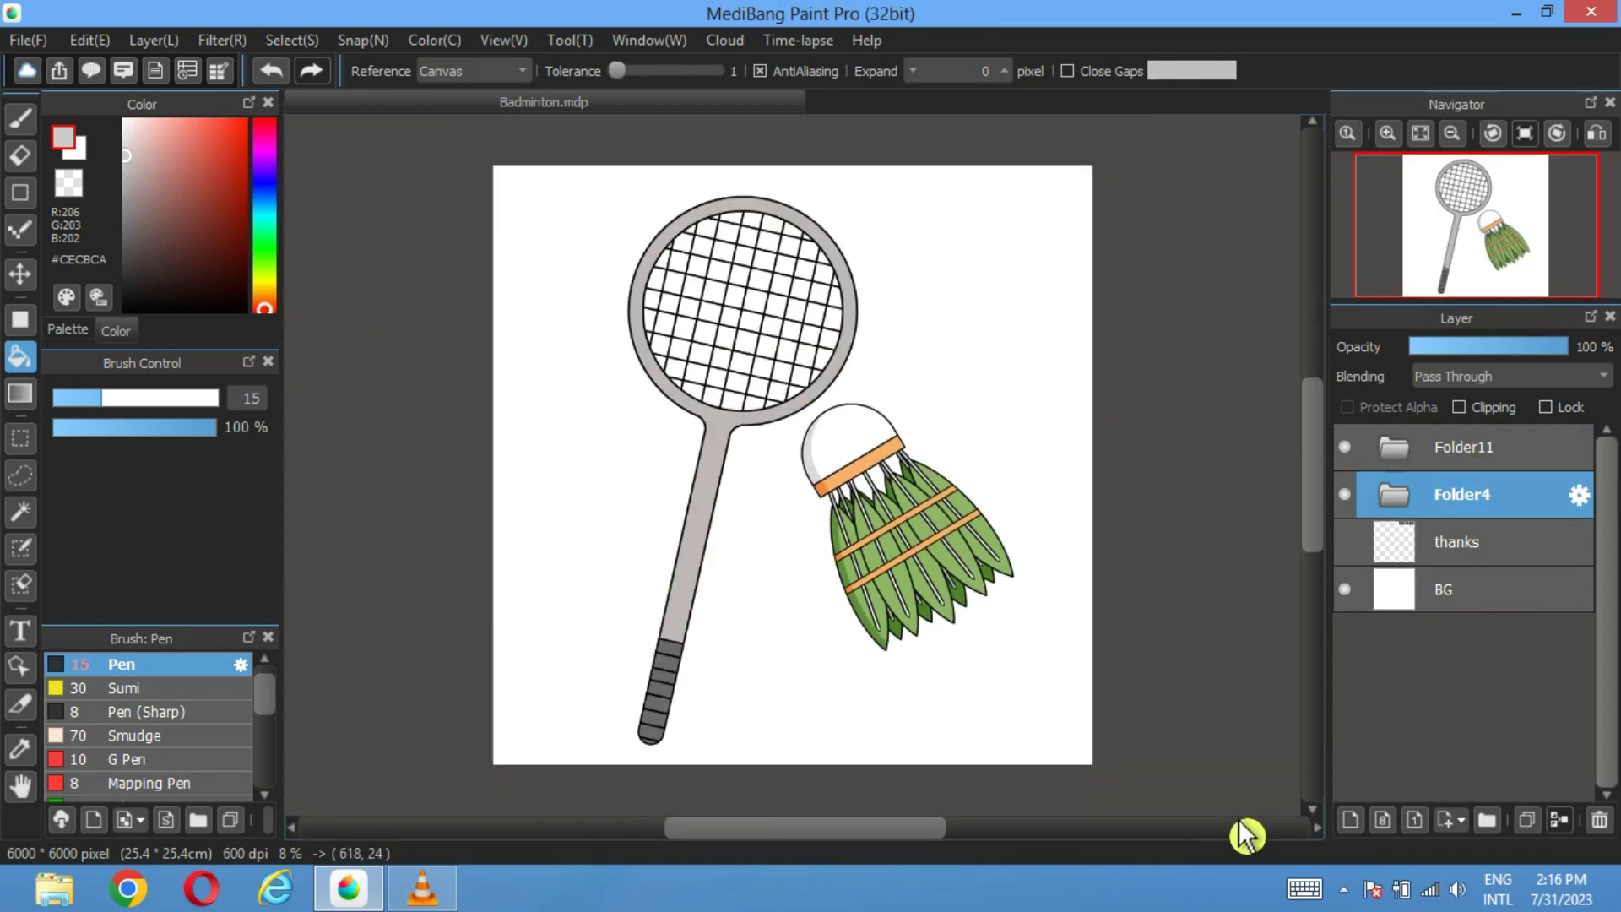
# Step: Move the shuttlecock folder down and left, closer to the racket's handle
pyautogui.click(1460, 449)
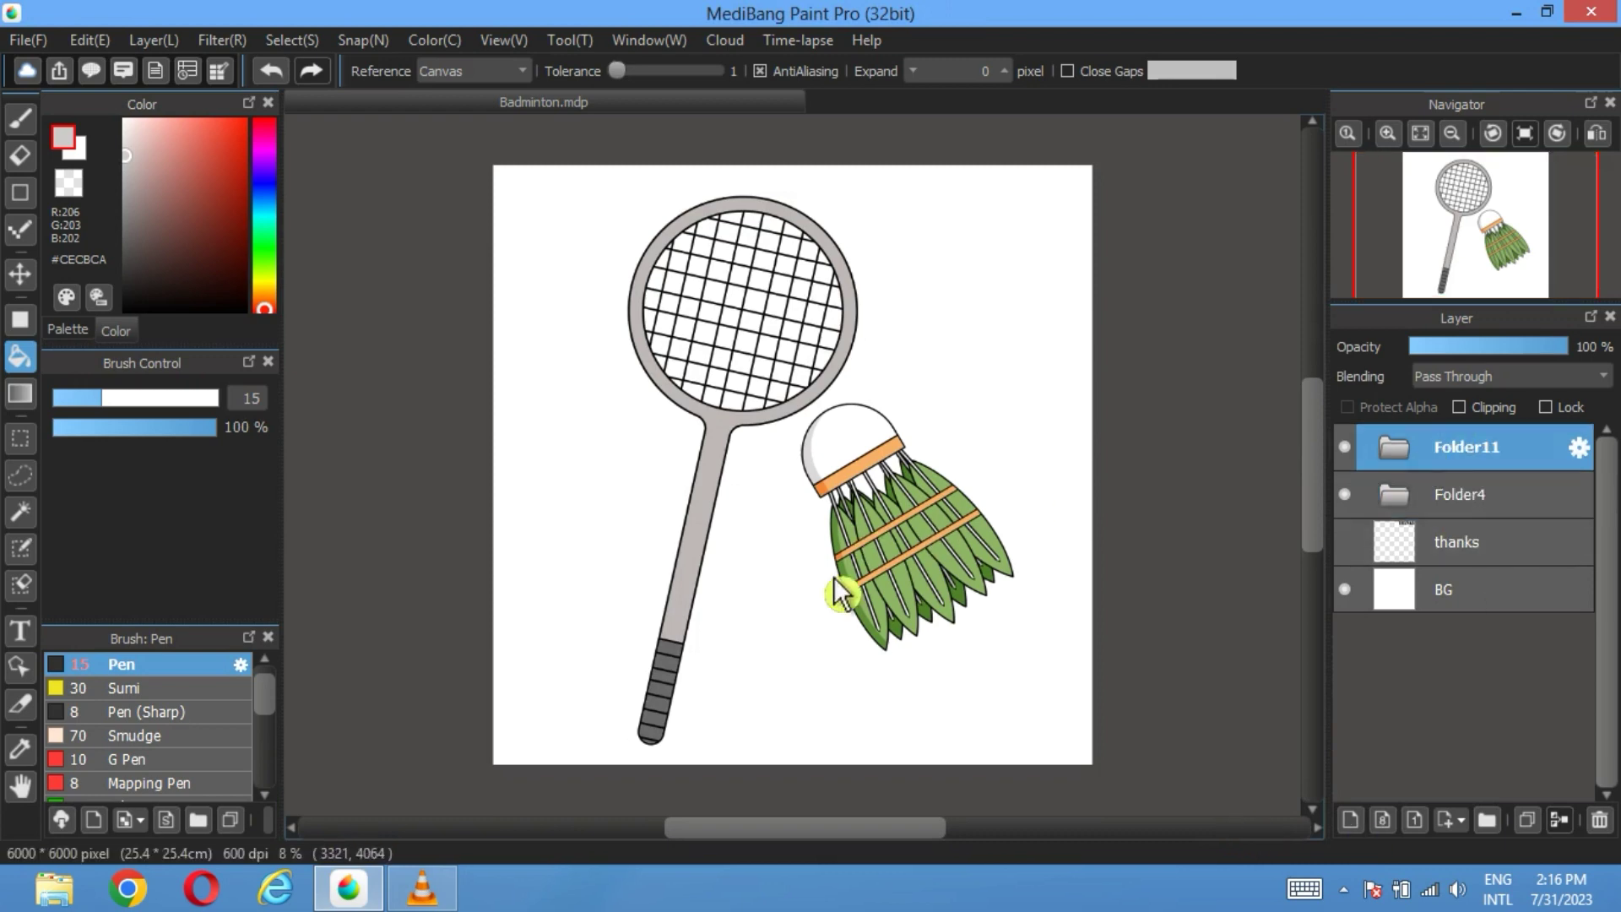
pyautogui.click(34, 282)
pyautogui.moveTo(949, 514); pyautogui.dragTo(903, 565)
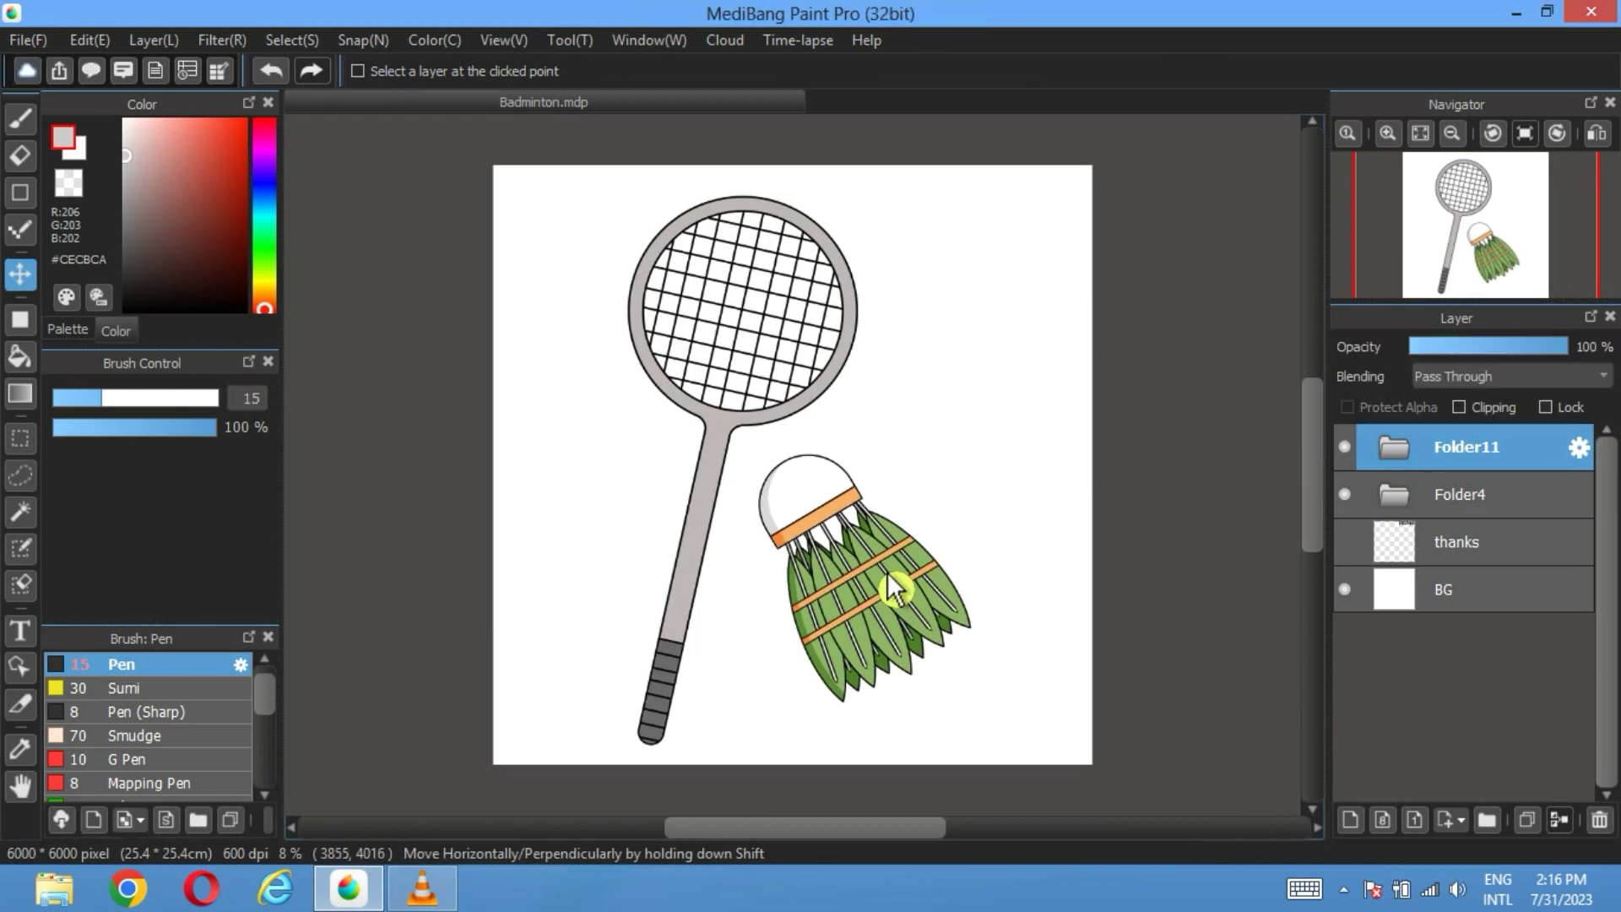
# Step: Show the thanks layer and draw a red heart outline on it with the Pen brush below the THANKS lettering
pyautogui.click(1344, 541)
pyautogui.click(1479, 559)
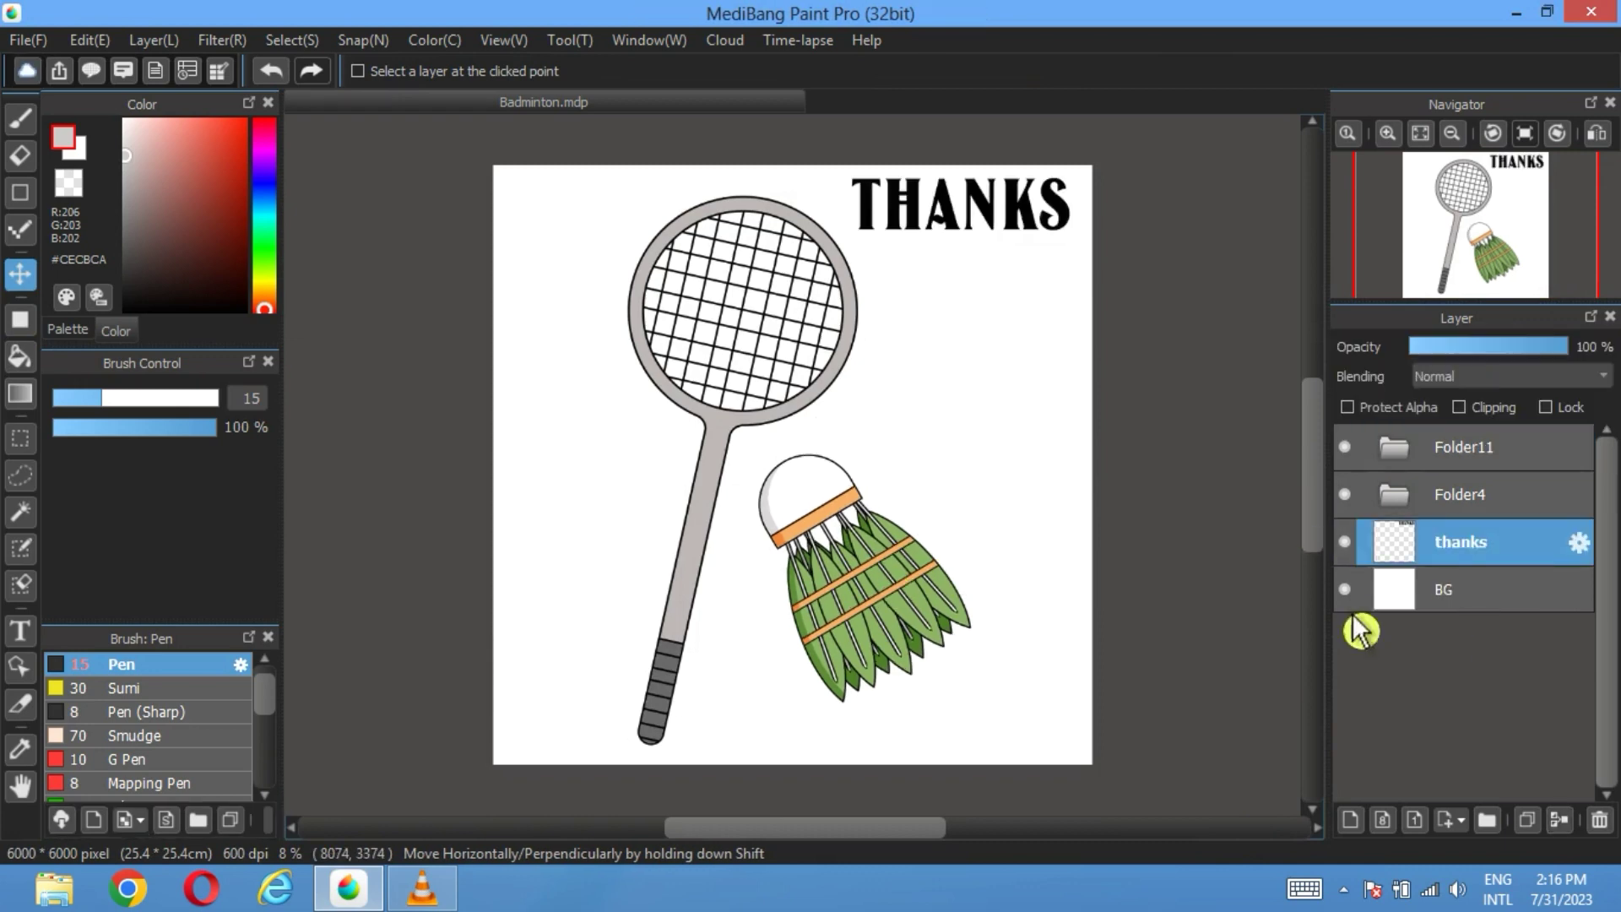
pyautogui.click(69, 330)
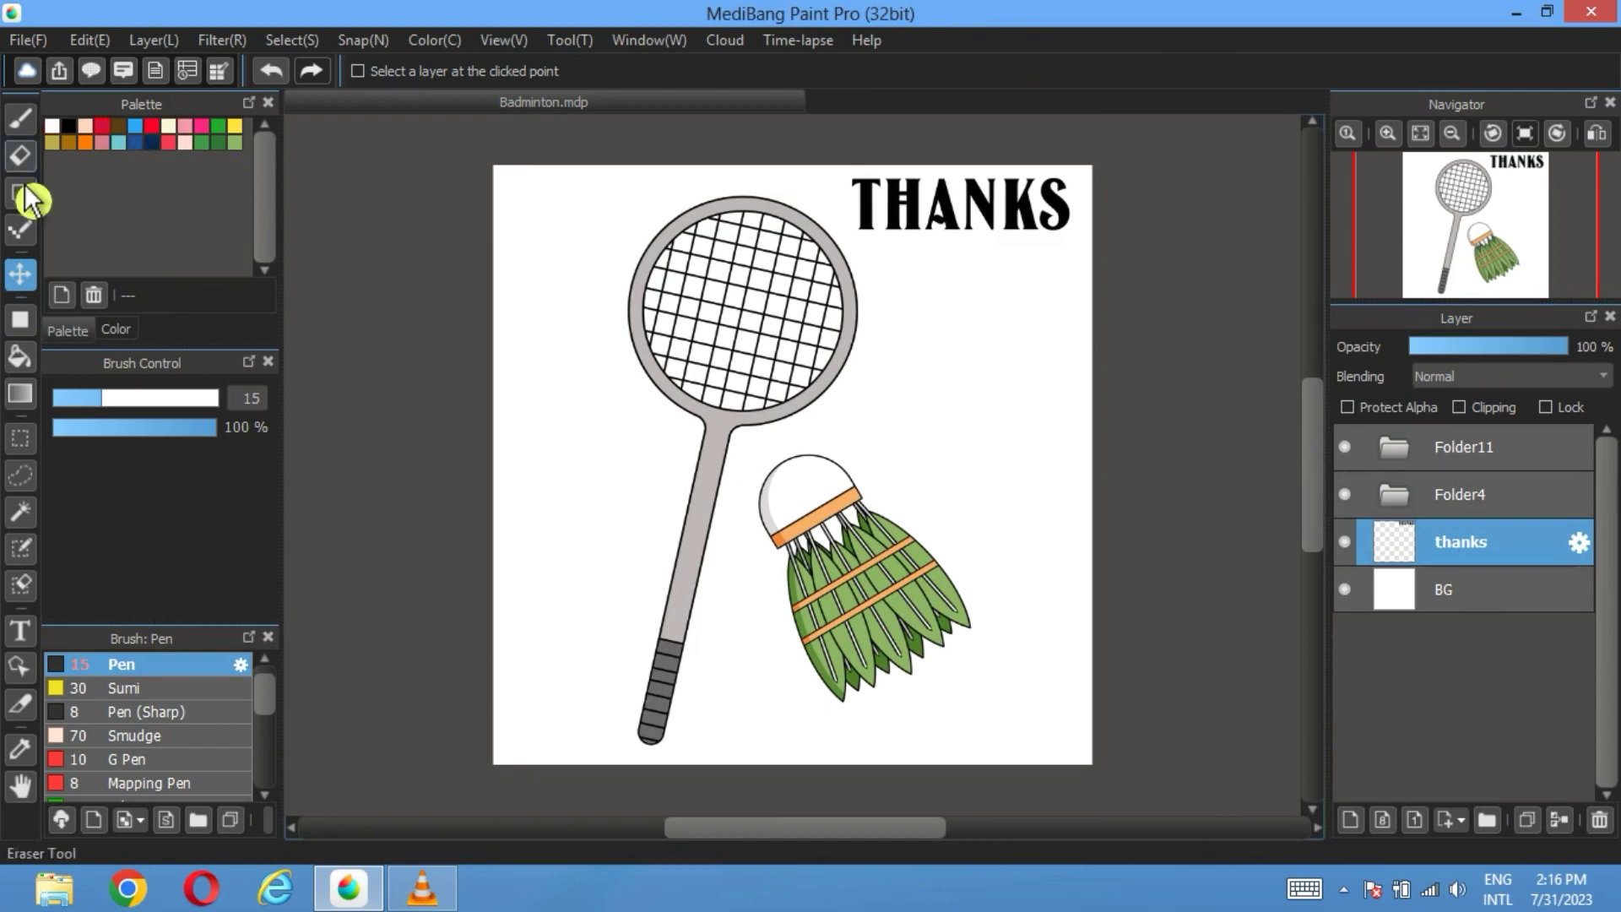
pyautogui.click(20, 122)
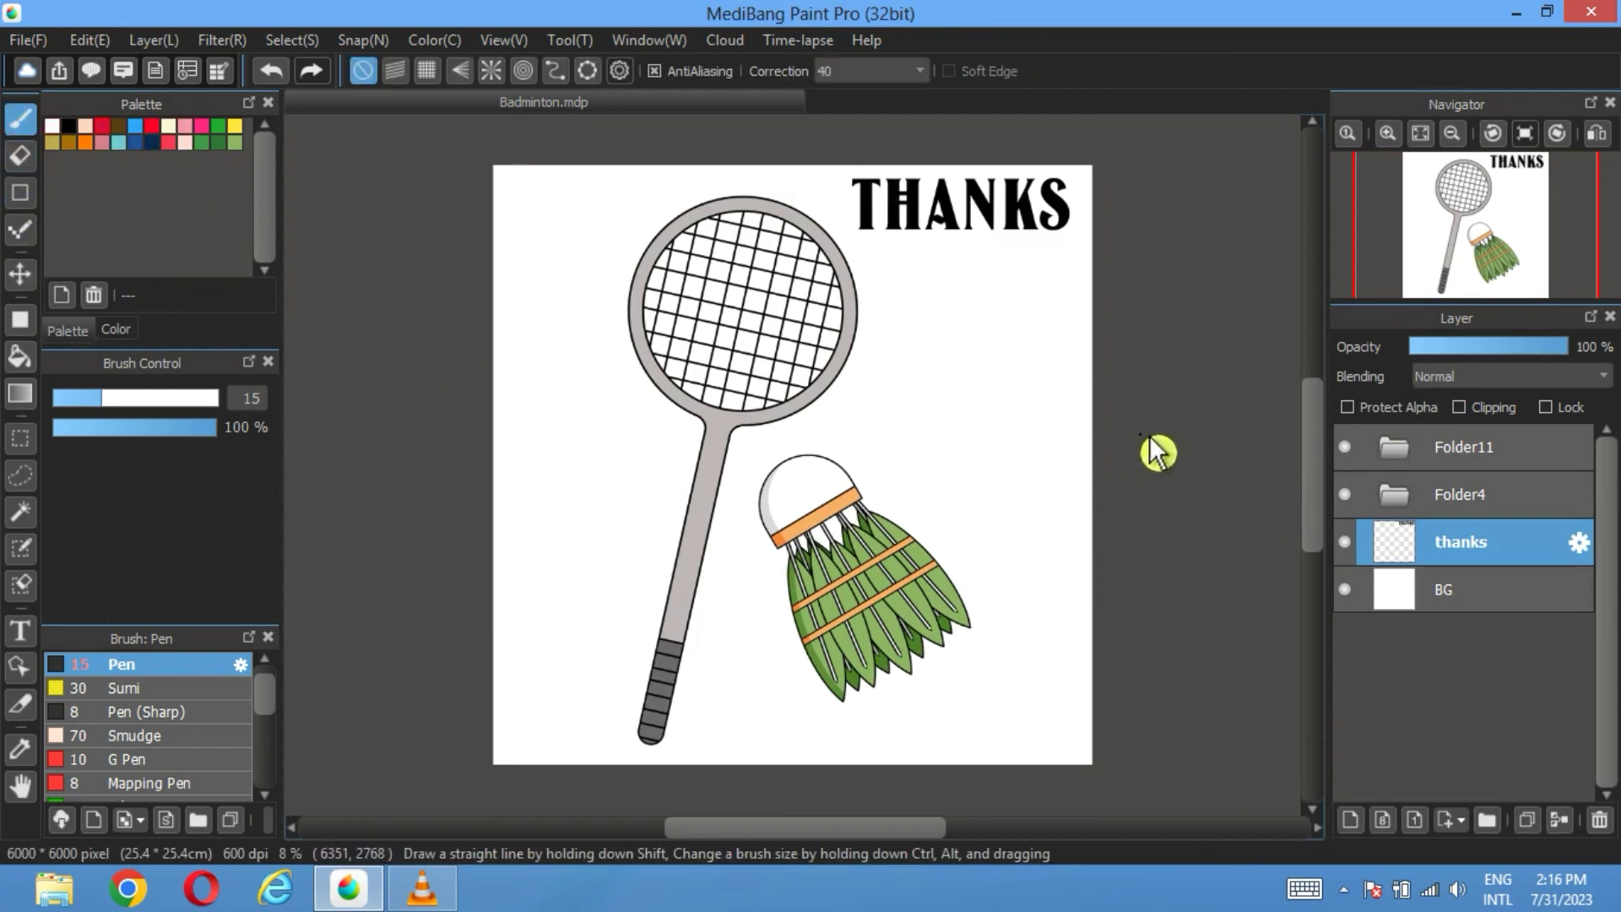
pyautogui.moveTo(976, 287)
pyautogui.mouseDown()
pyautogui.moveTo(924, 300)
pyautogui.moveTo(987, 394)
pyautogui.moveTo(1006, 342)
pyautogui.mouseUp()
pyautogui.moveTo(989, 280); pyautogui.dragTo(980, 297)
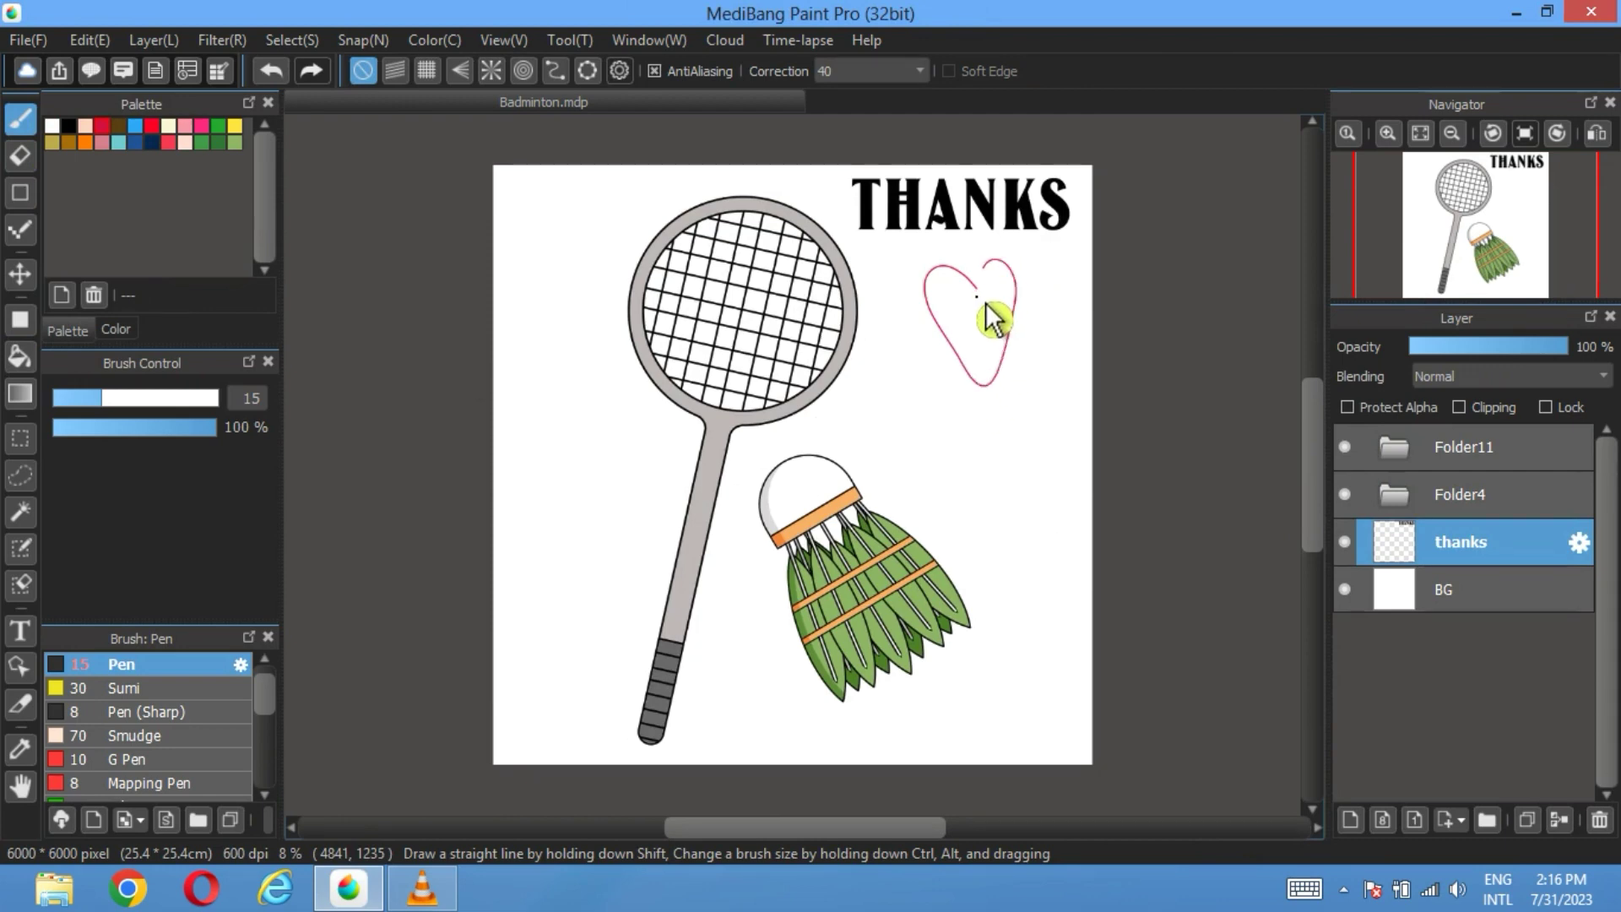
# Step: Close the gap in the heart outline's top notch with a Pen brush stroke, and bucket-fill the heart with the same red
pyautogui.press('g')
pyautogui.scroll(5, 996, 380)
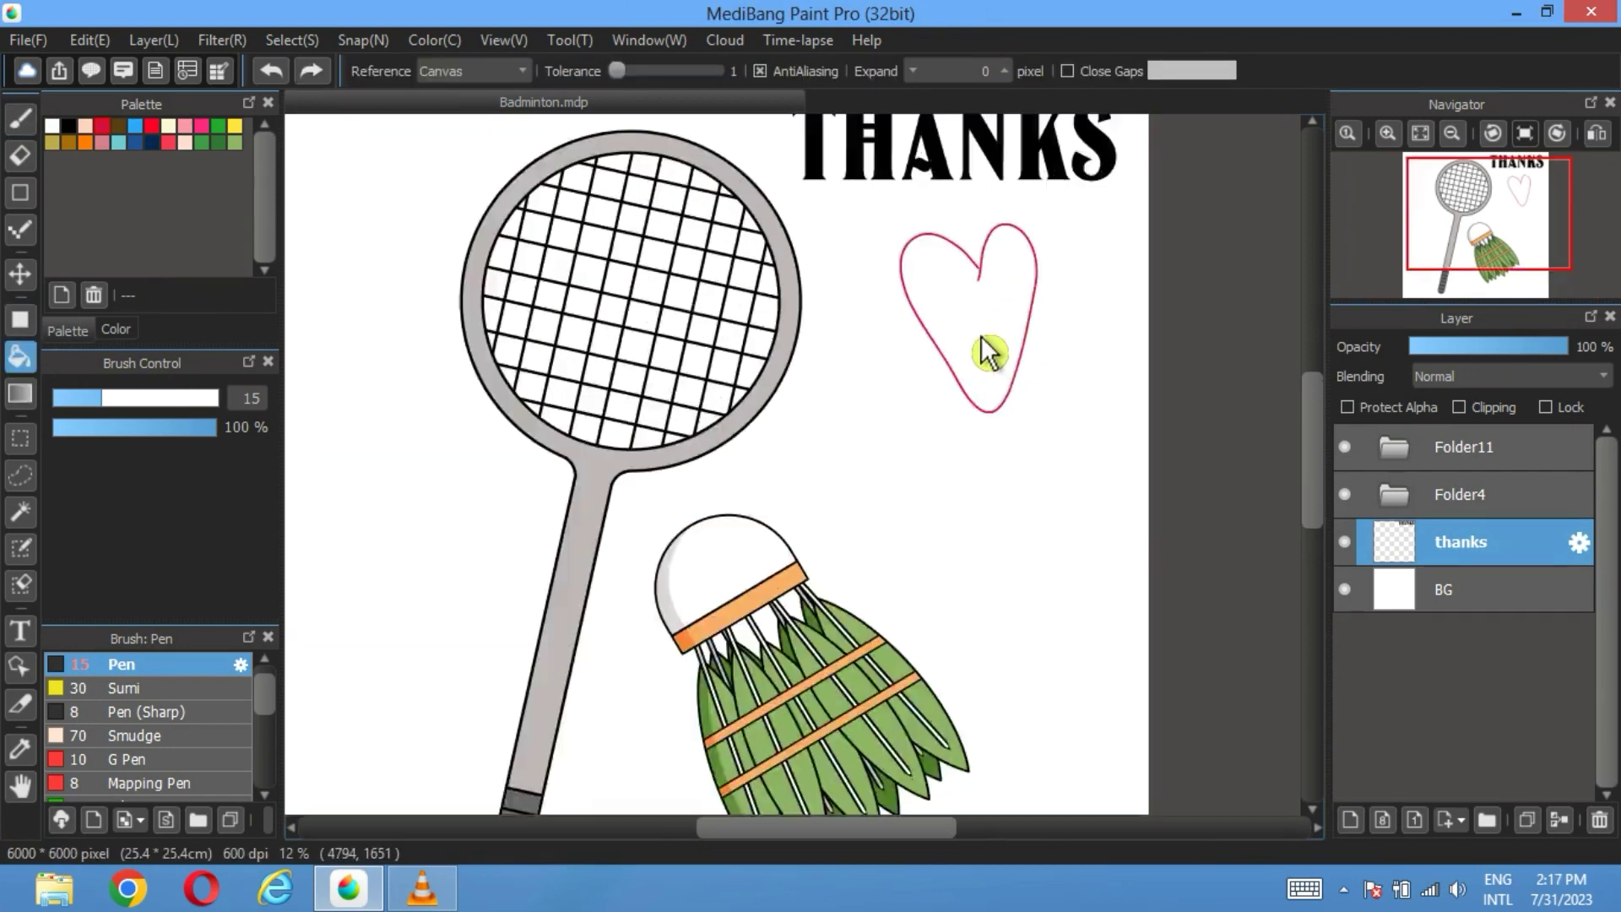
pyautogui.click(21, 120)
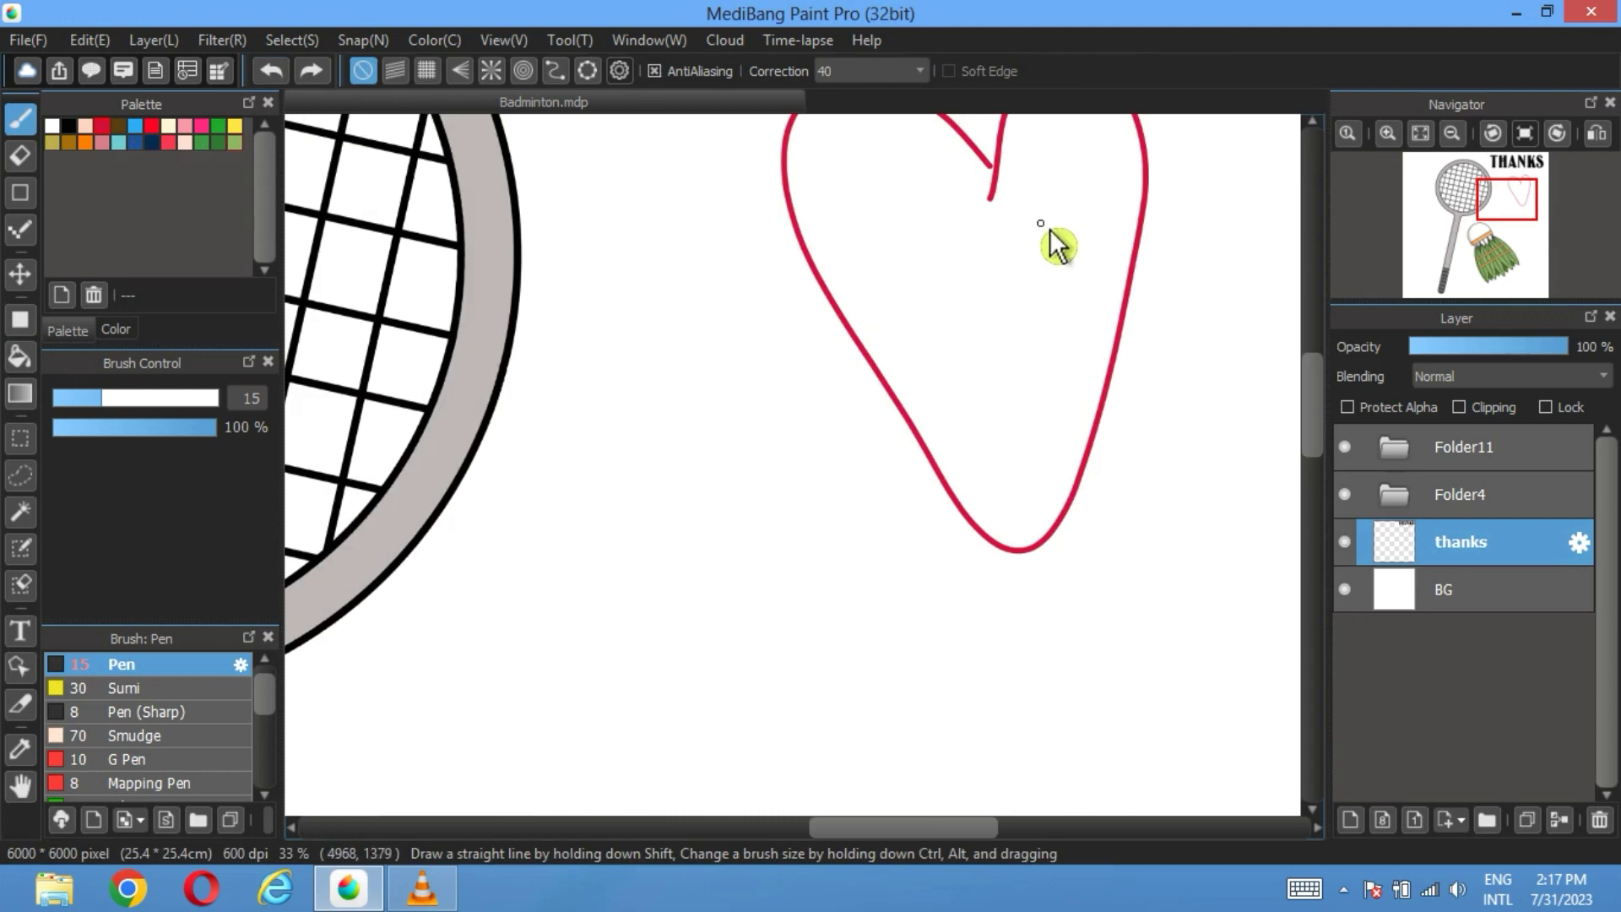
pyautogui.moveTo(1009, 302); pyautogui.dragTo(931, 365)
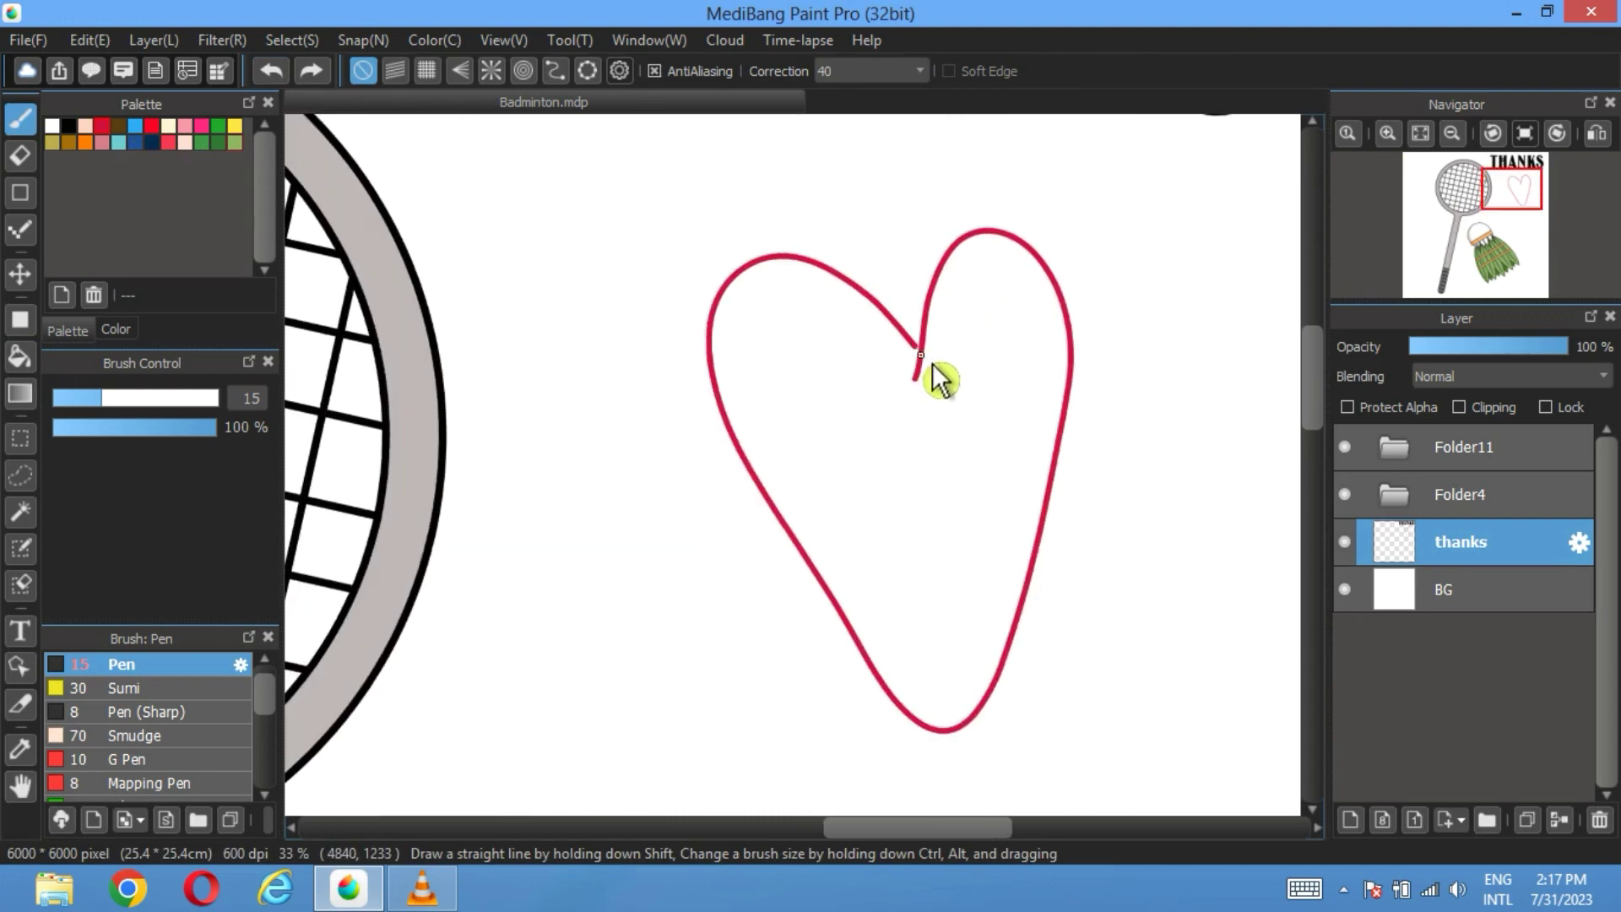
pyautogui.click(1421, 134)
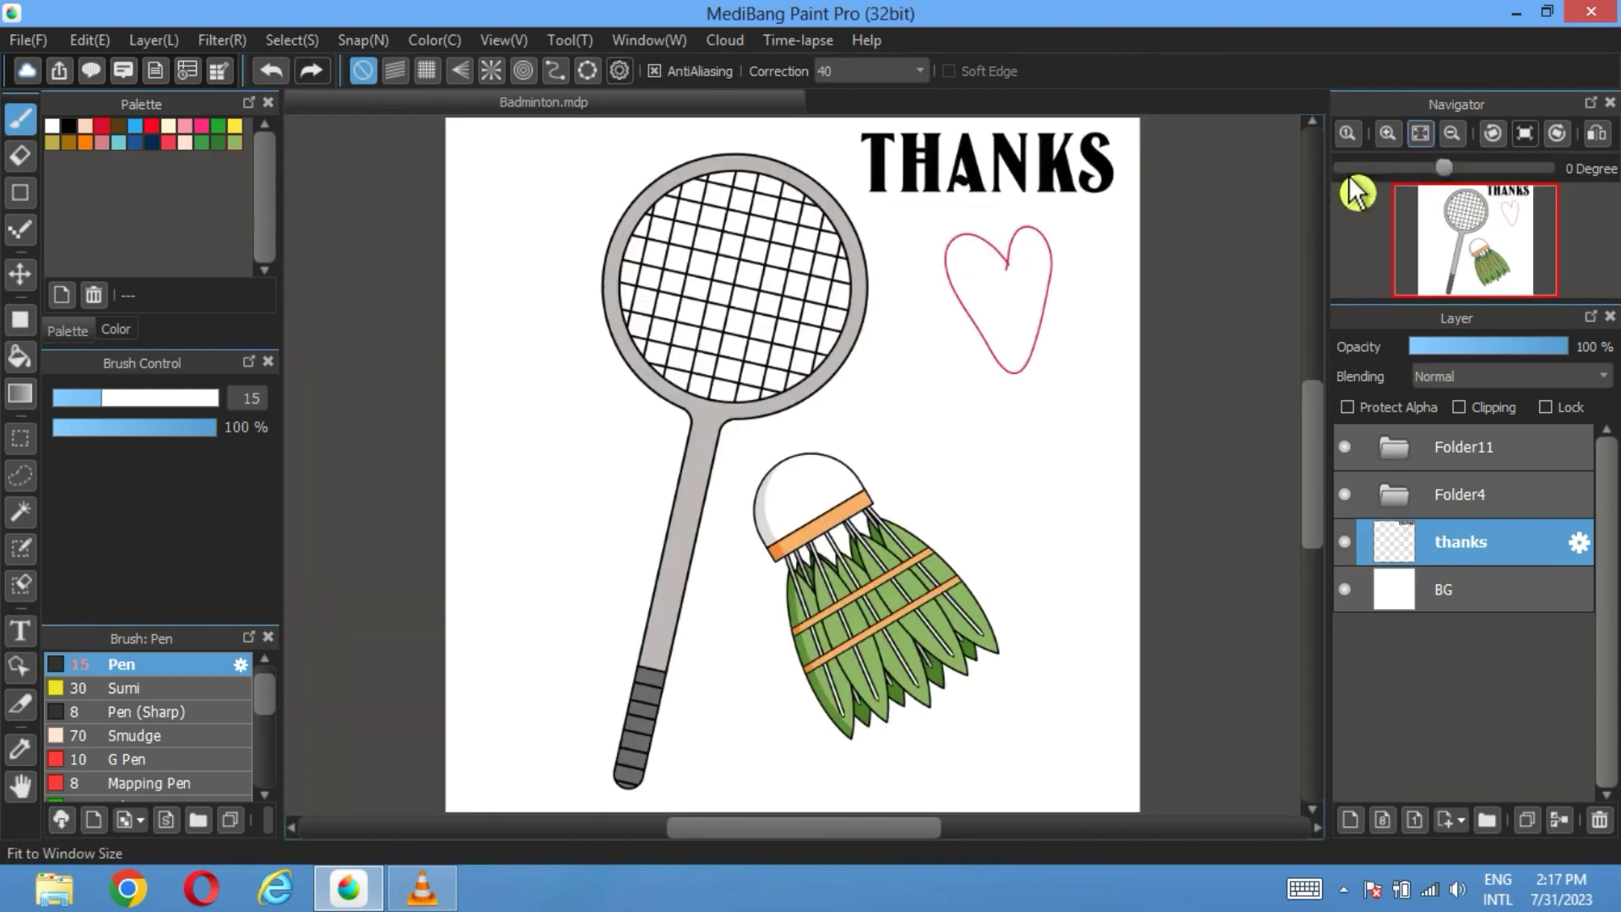
pyautogui.click(20, 355)
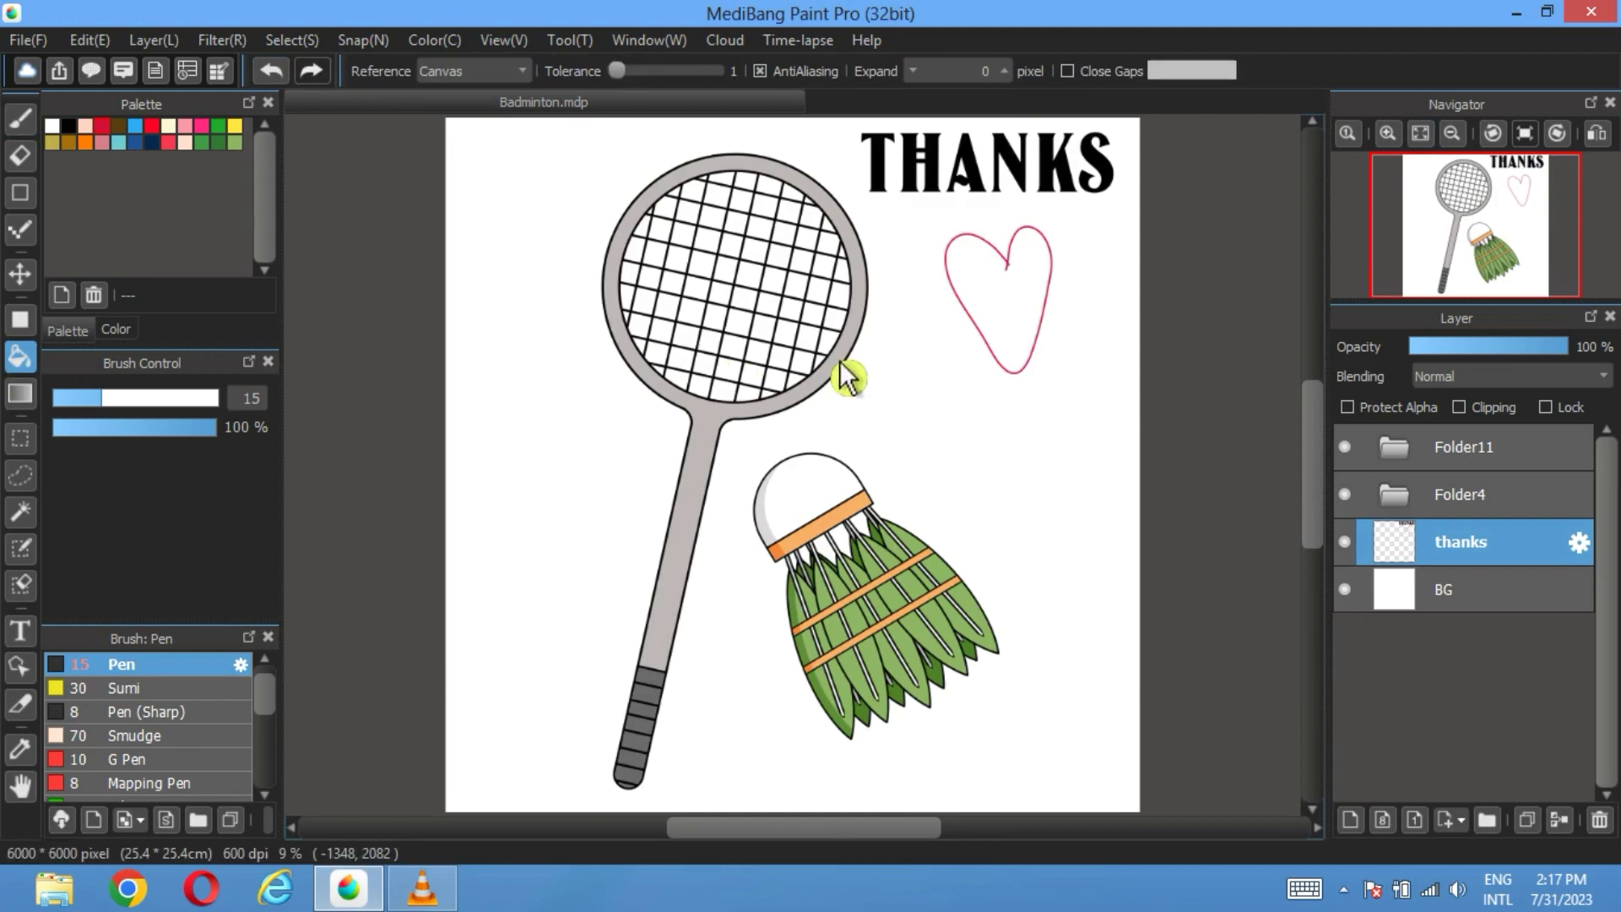
pyautogui.click(1023, 302)
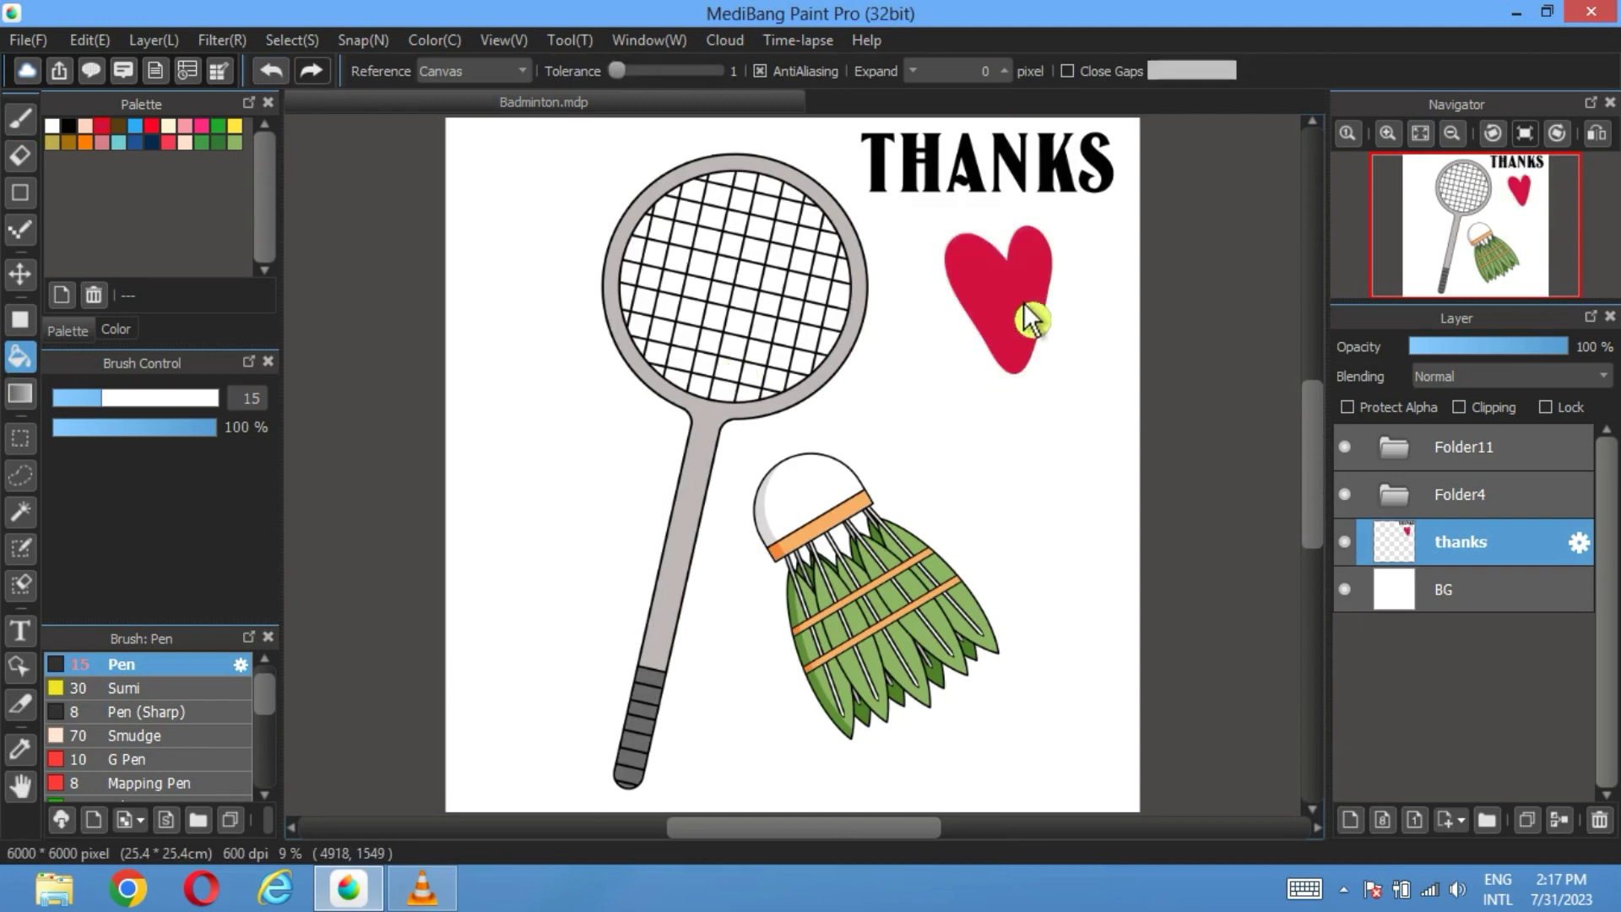